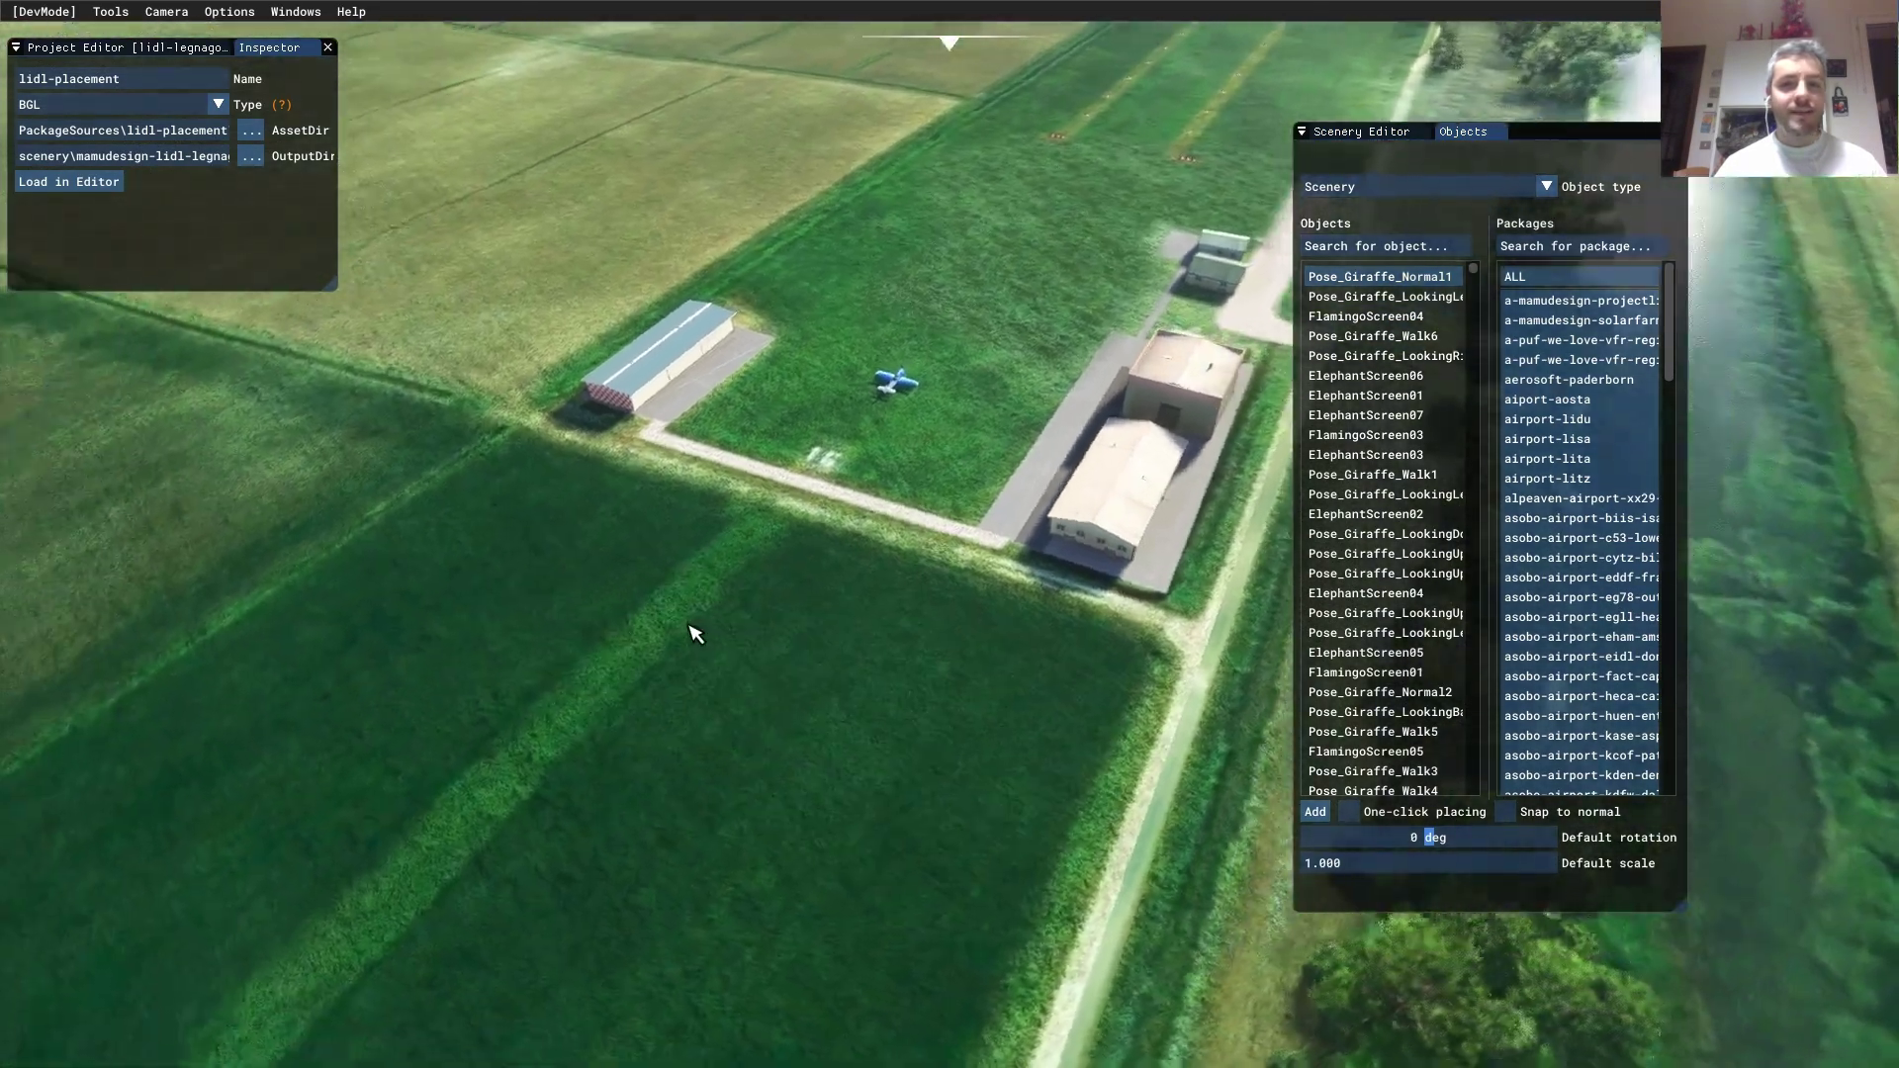
Search the scenery objects for "fence" and preview Fence_Grilling05_High with one-click placing over the grass beside the gravel path
{"action": "right_click_drag", "start_coordinate": [692, 625], "coordinate": [629, 654]}
{"action": "right_click_drag", "start_coordinate": [1019, 413], "coordinate": [862, 506]}
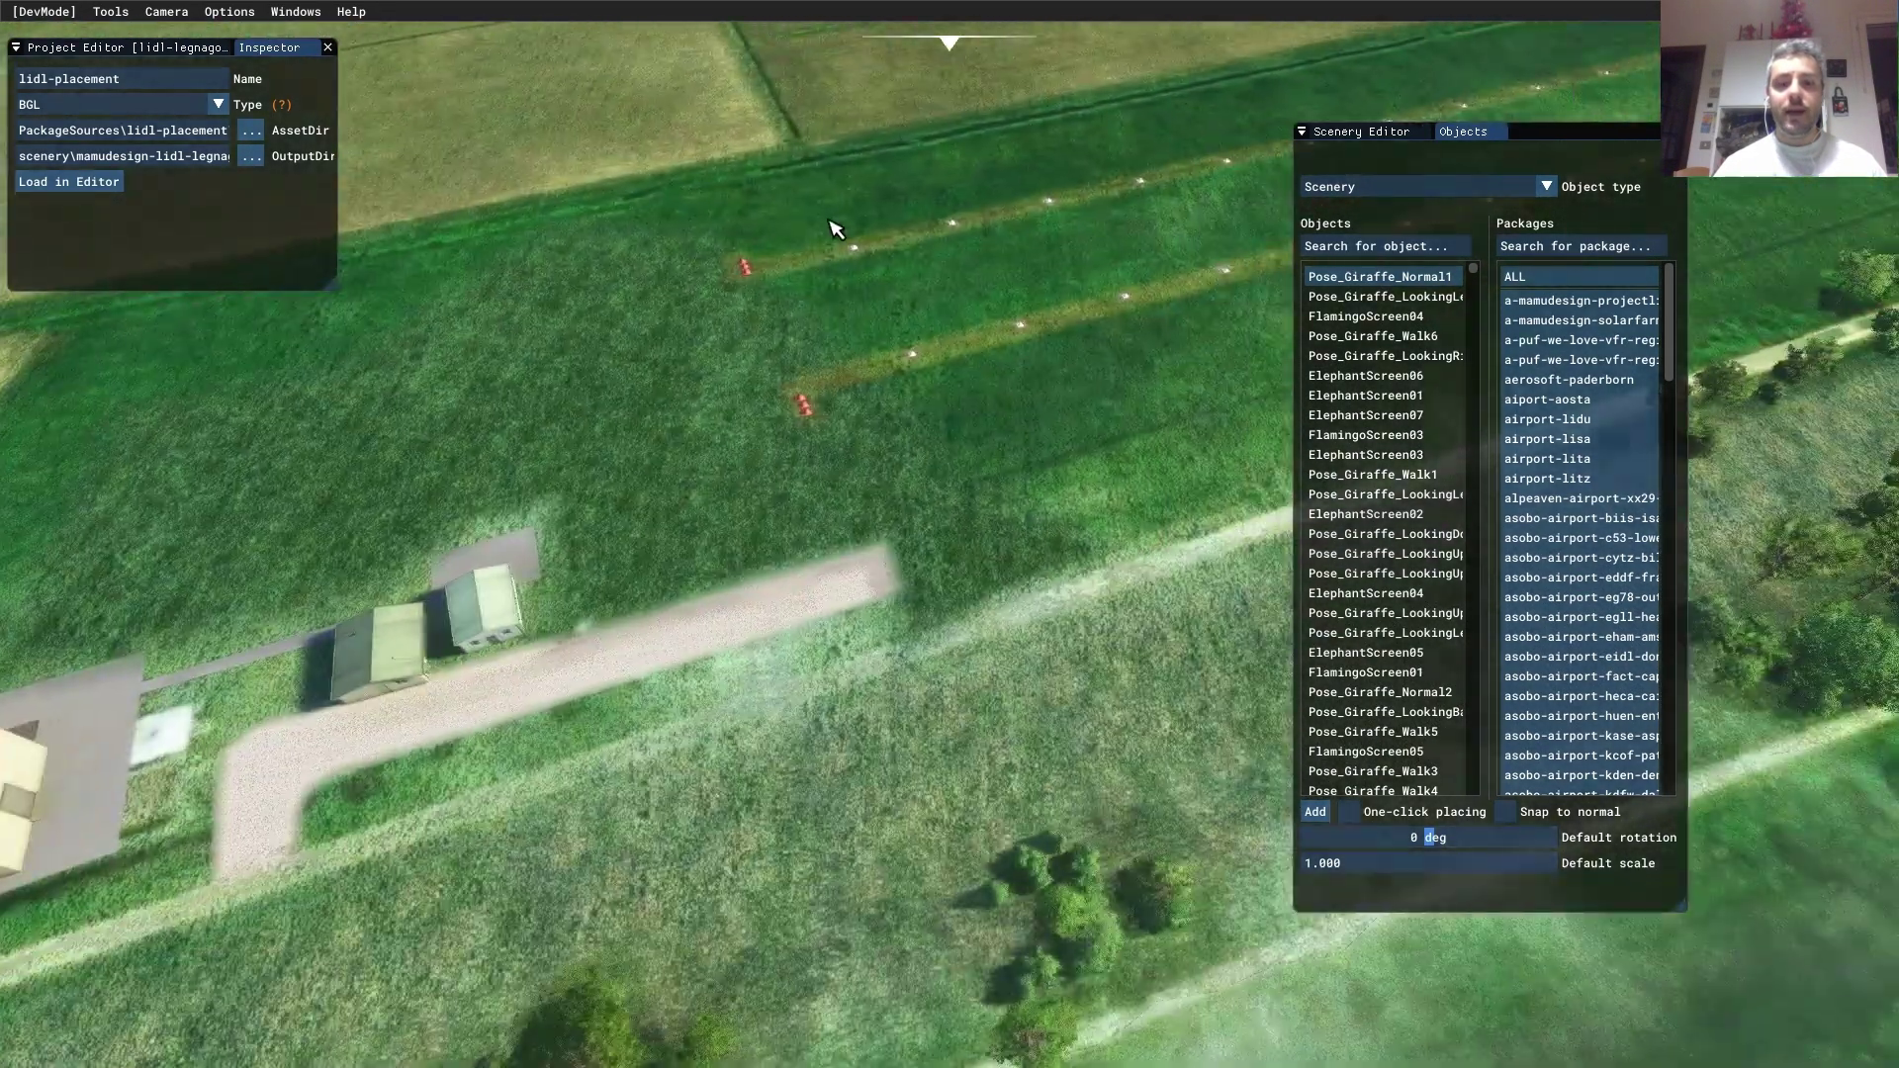
{"action": "right_click_drag", "start_coordinate": [835, 224], "coordinate": [1094, 361]}
{"action": "right_click_drag", "start_coordinate": [789, 602], "coordinate": [943, 467]}
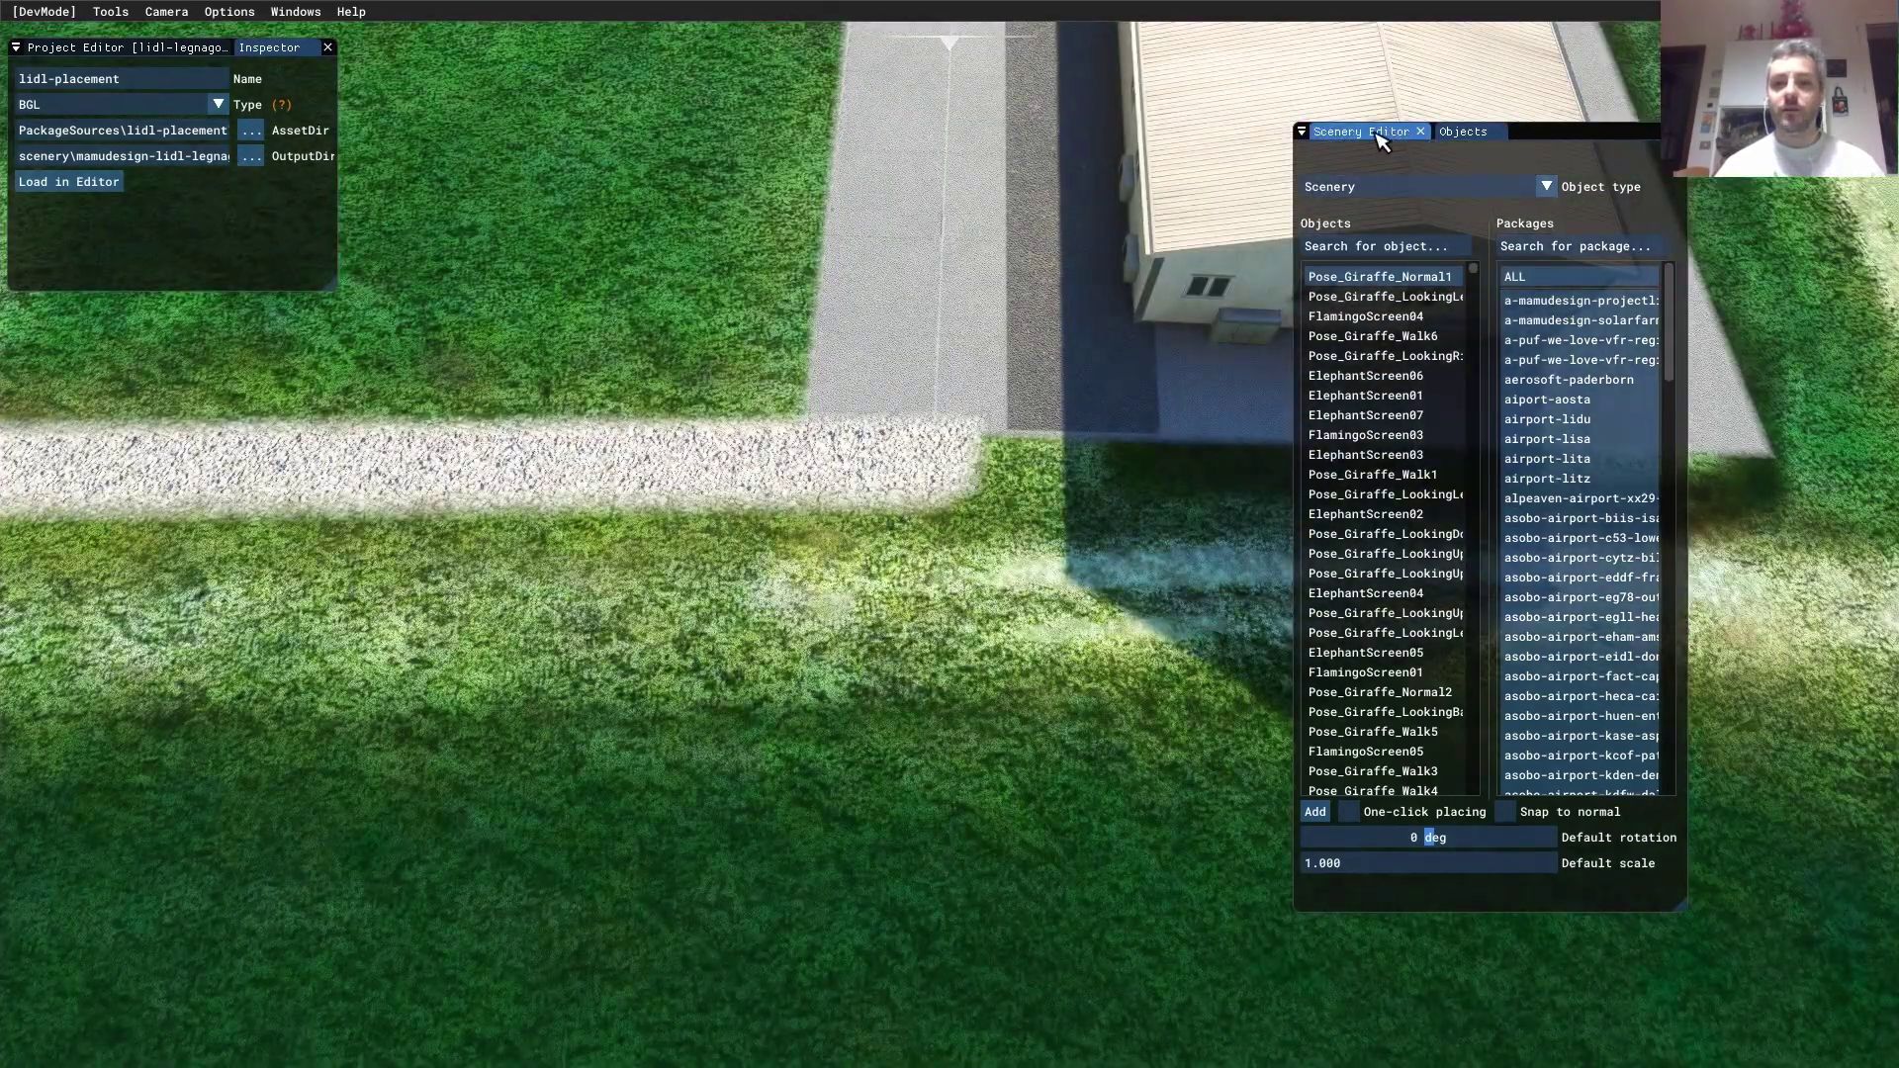
{"action": "left_click", "coordinate": [1392, 248]}
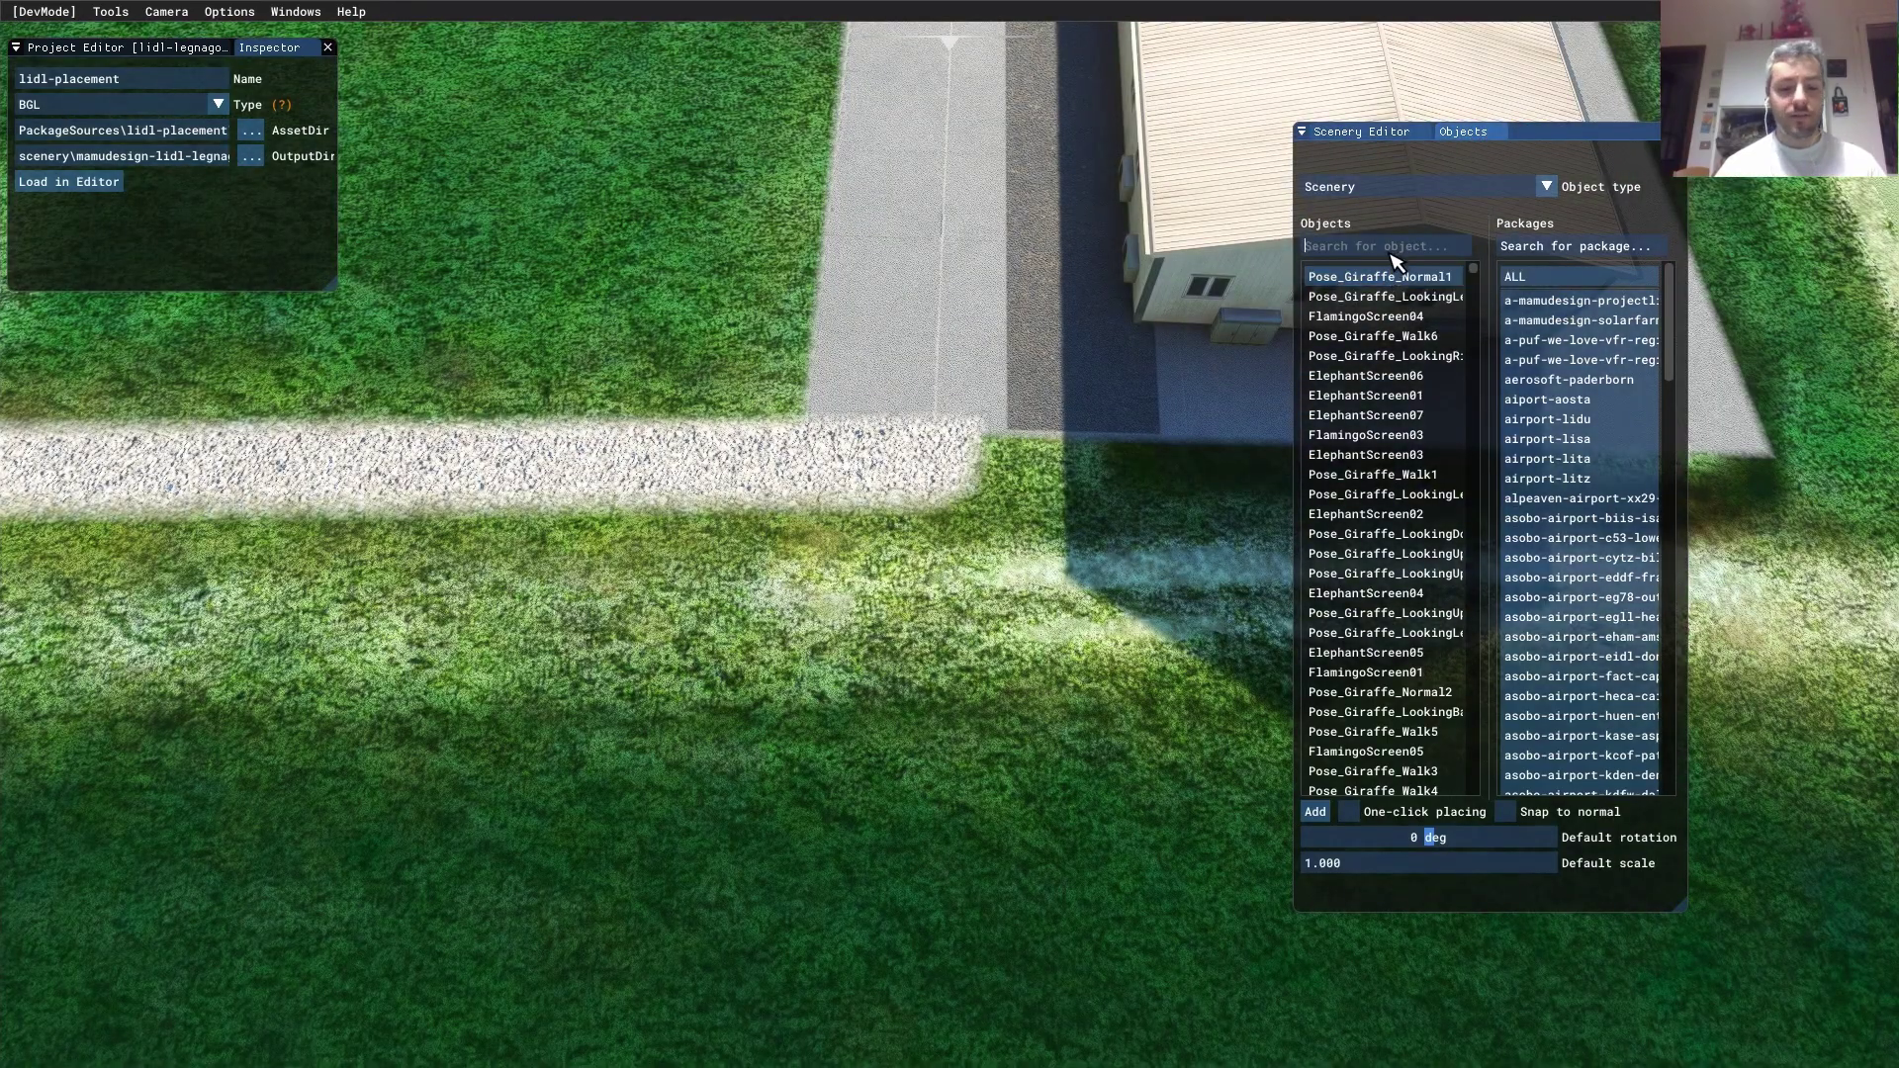
{"action": "type", "text": "fence"}
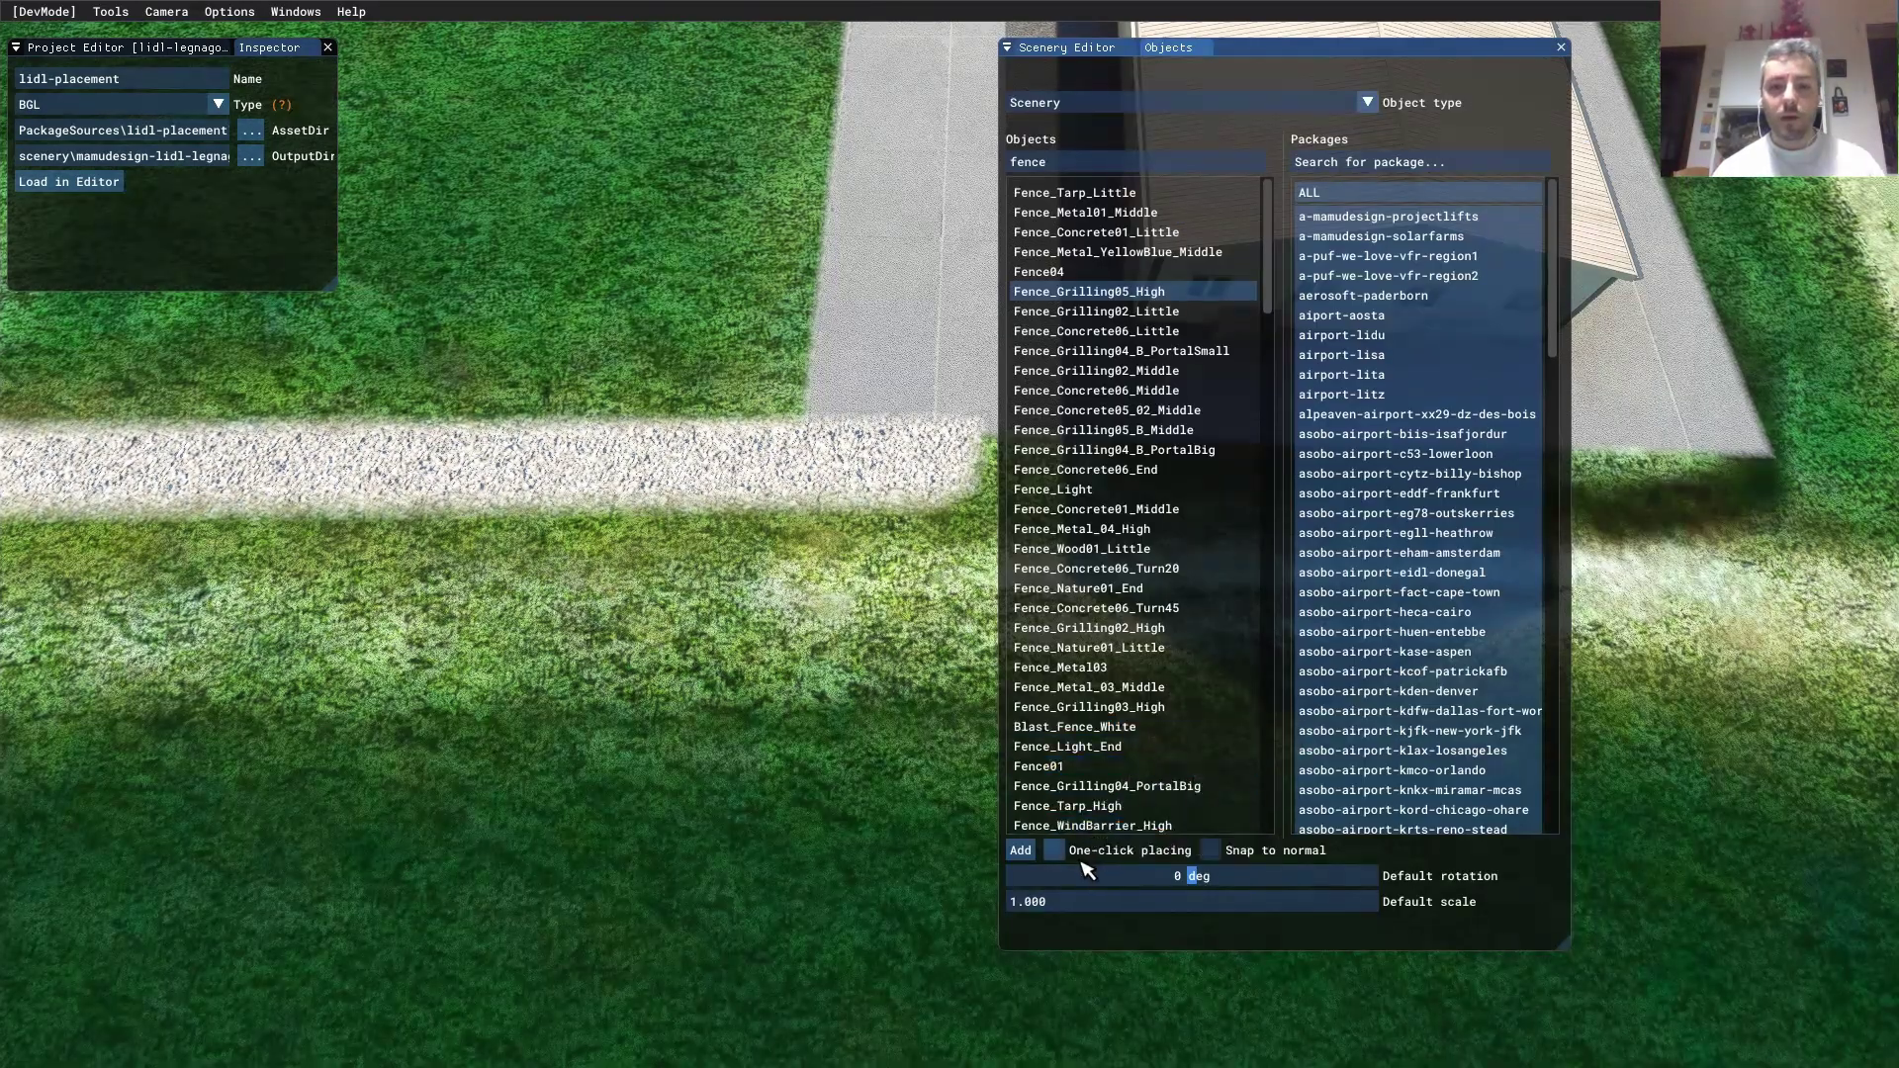
{"action": "left_click", "coordinate": [1072, 853]}
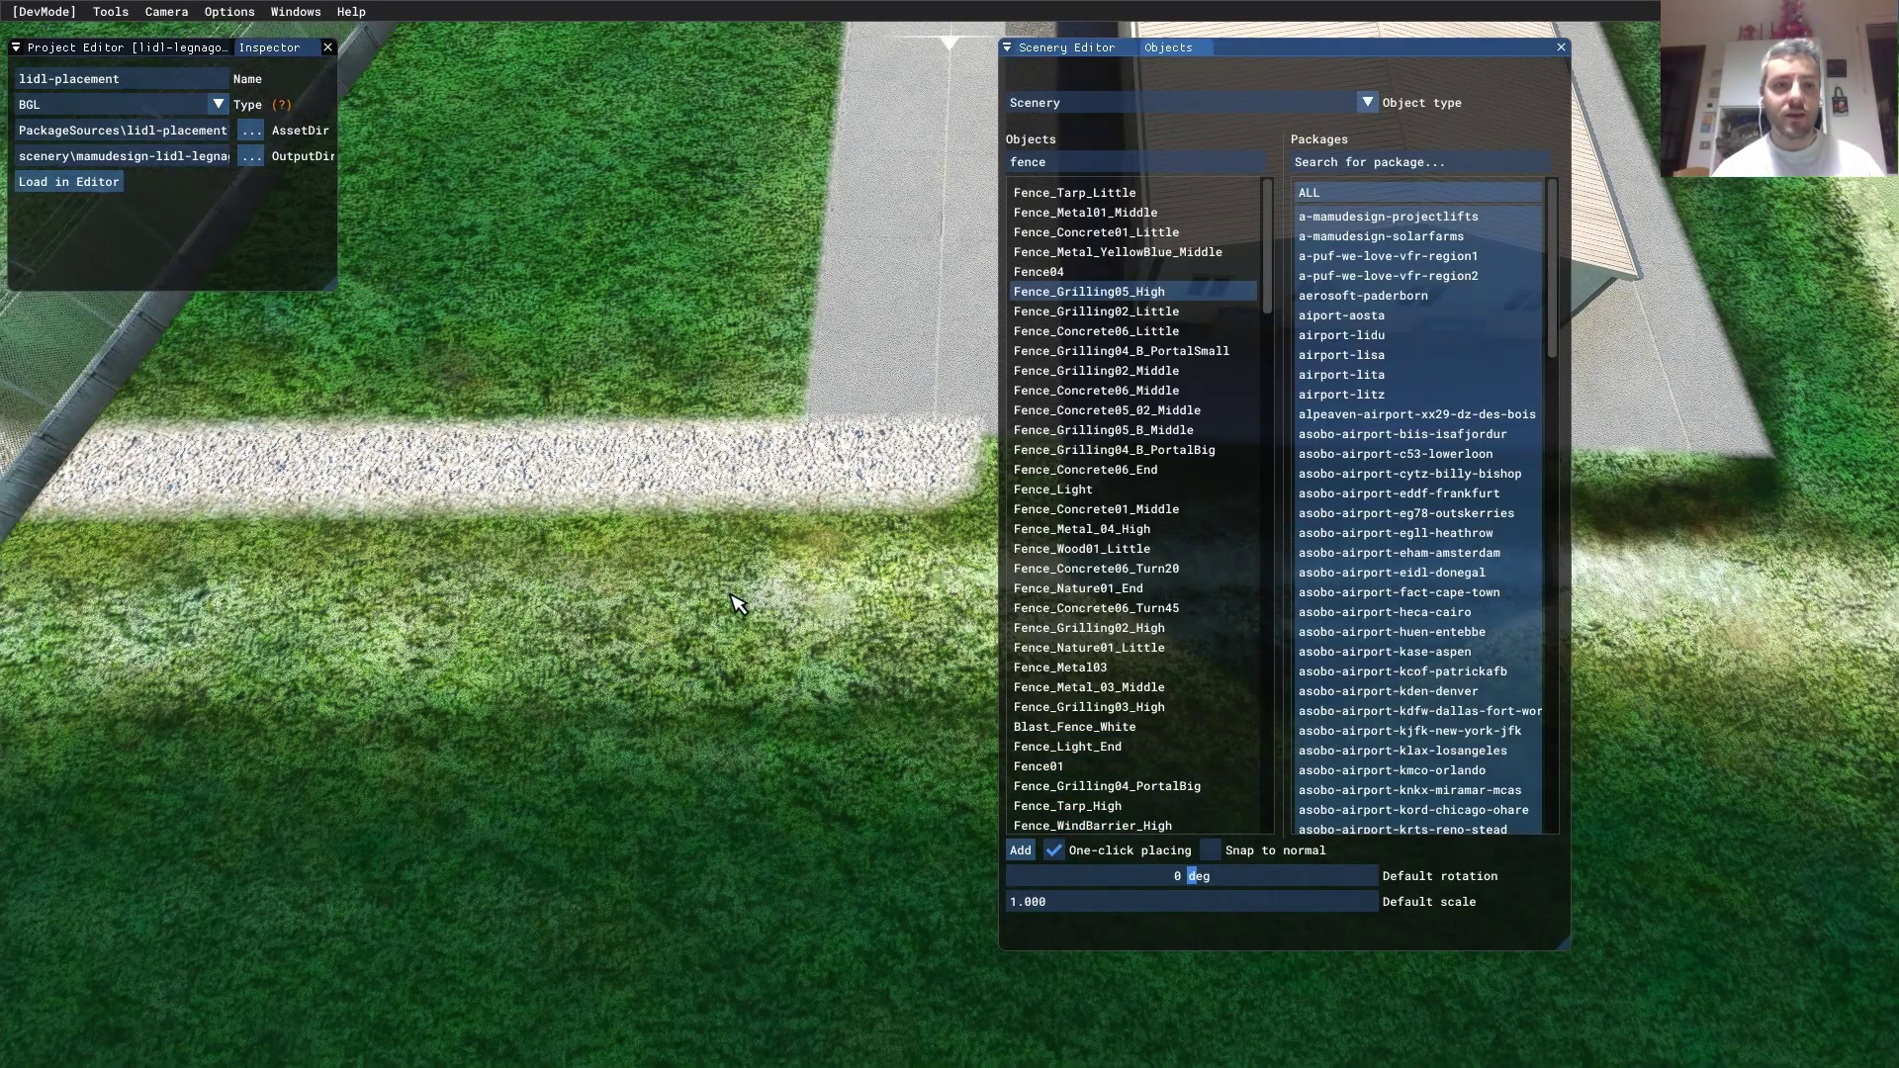
{"action": "scroll", "coordinate": [514, 482], "scroll_direction": "down", "scroll_amount": 2}
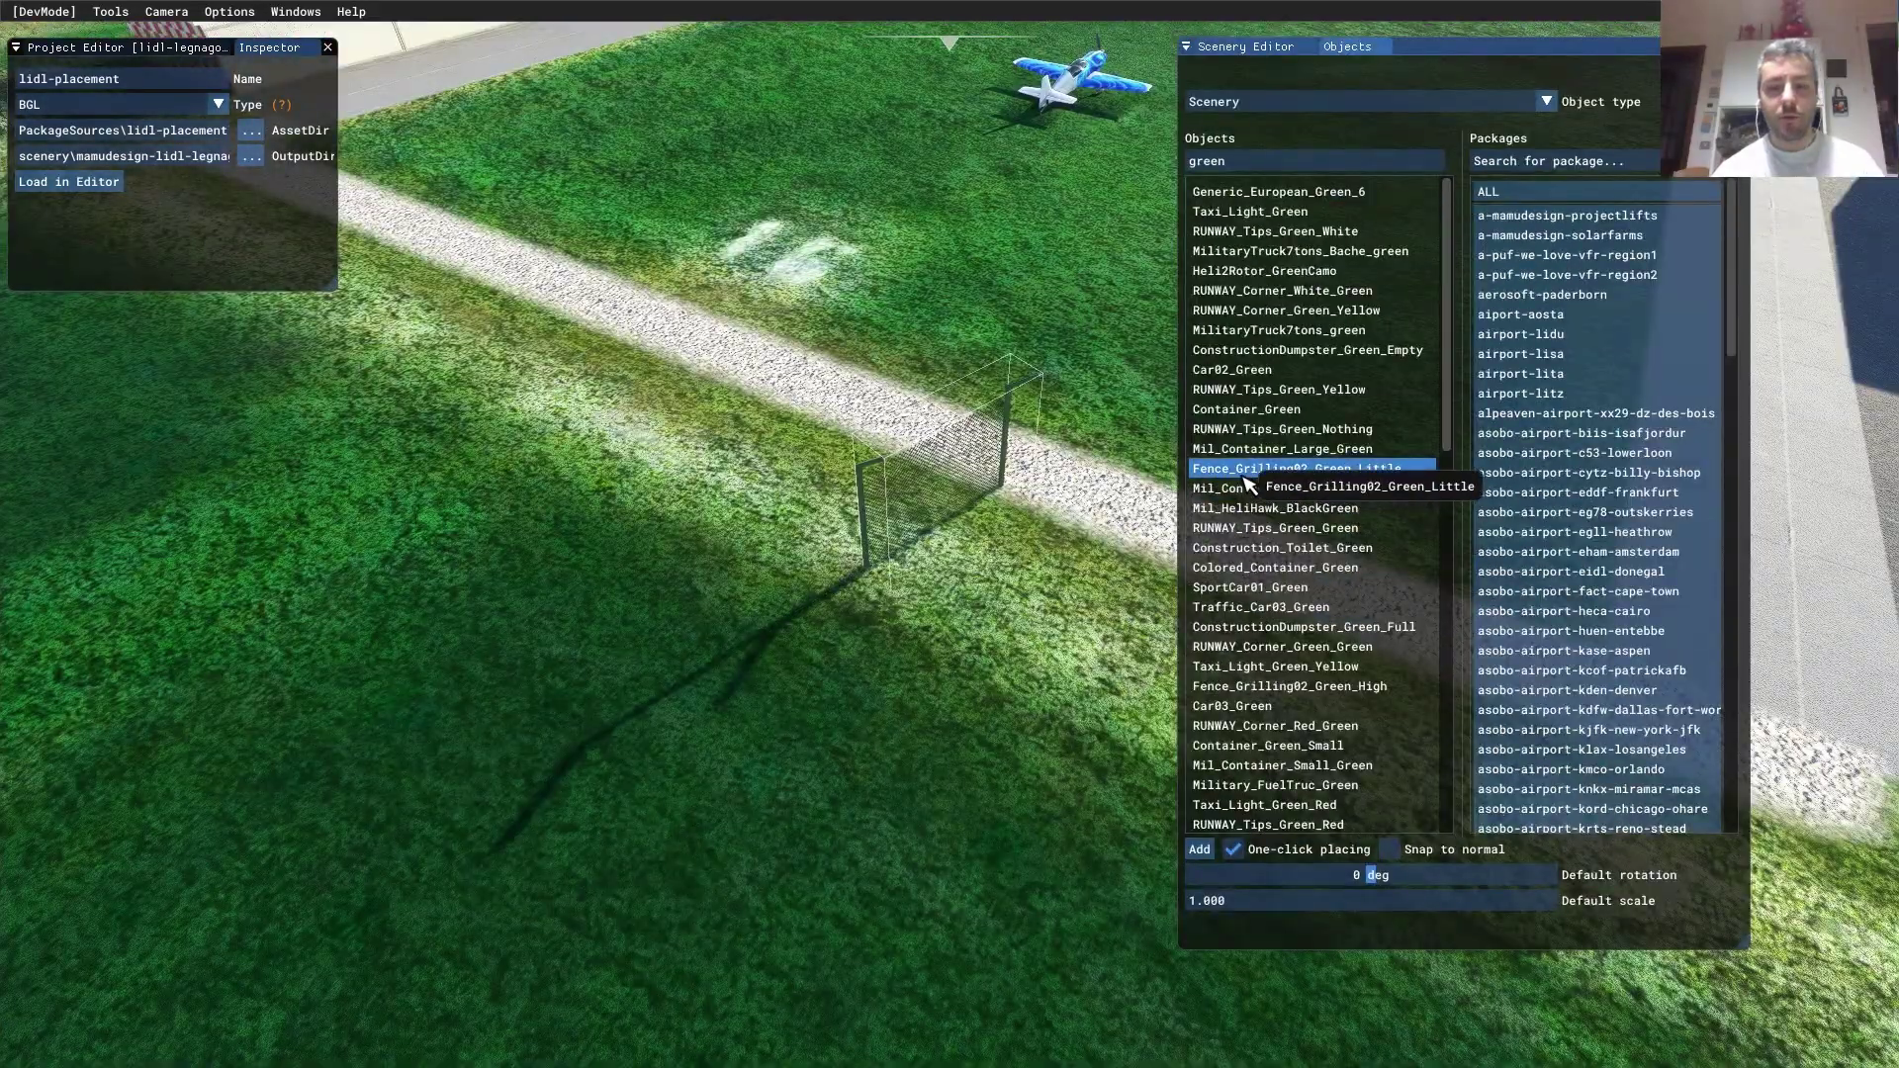
Add Fence_Grilling02_Green_Little with one-click placing off, then position and rotate it along the edge of the gravel path
{"action": "left_click", "coordinate": [1231, 850]}
{"action": "left_click", "coordinate": [1200, 850]}
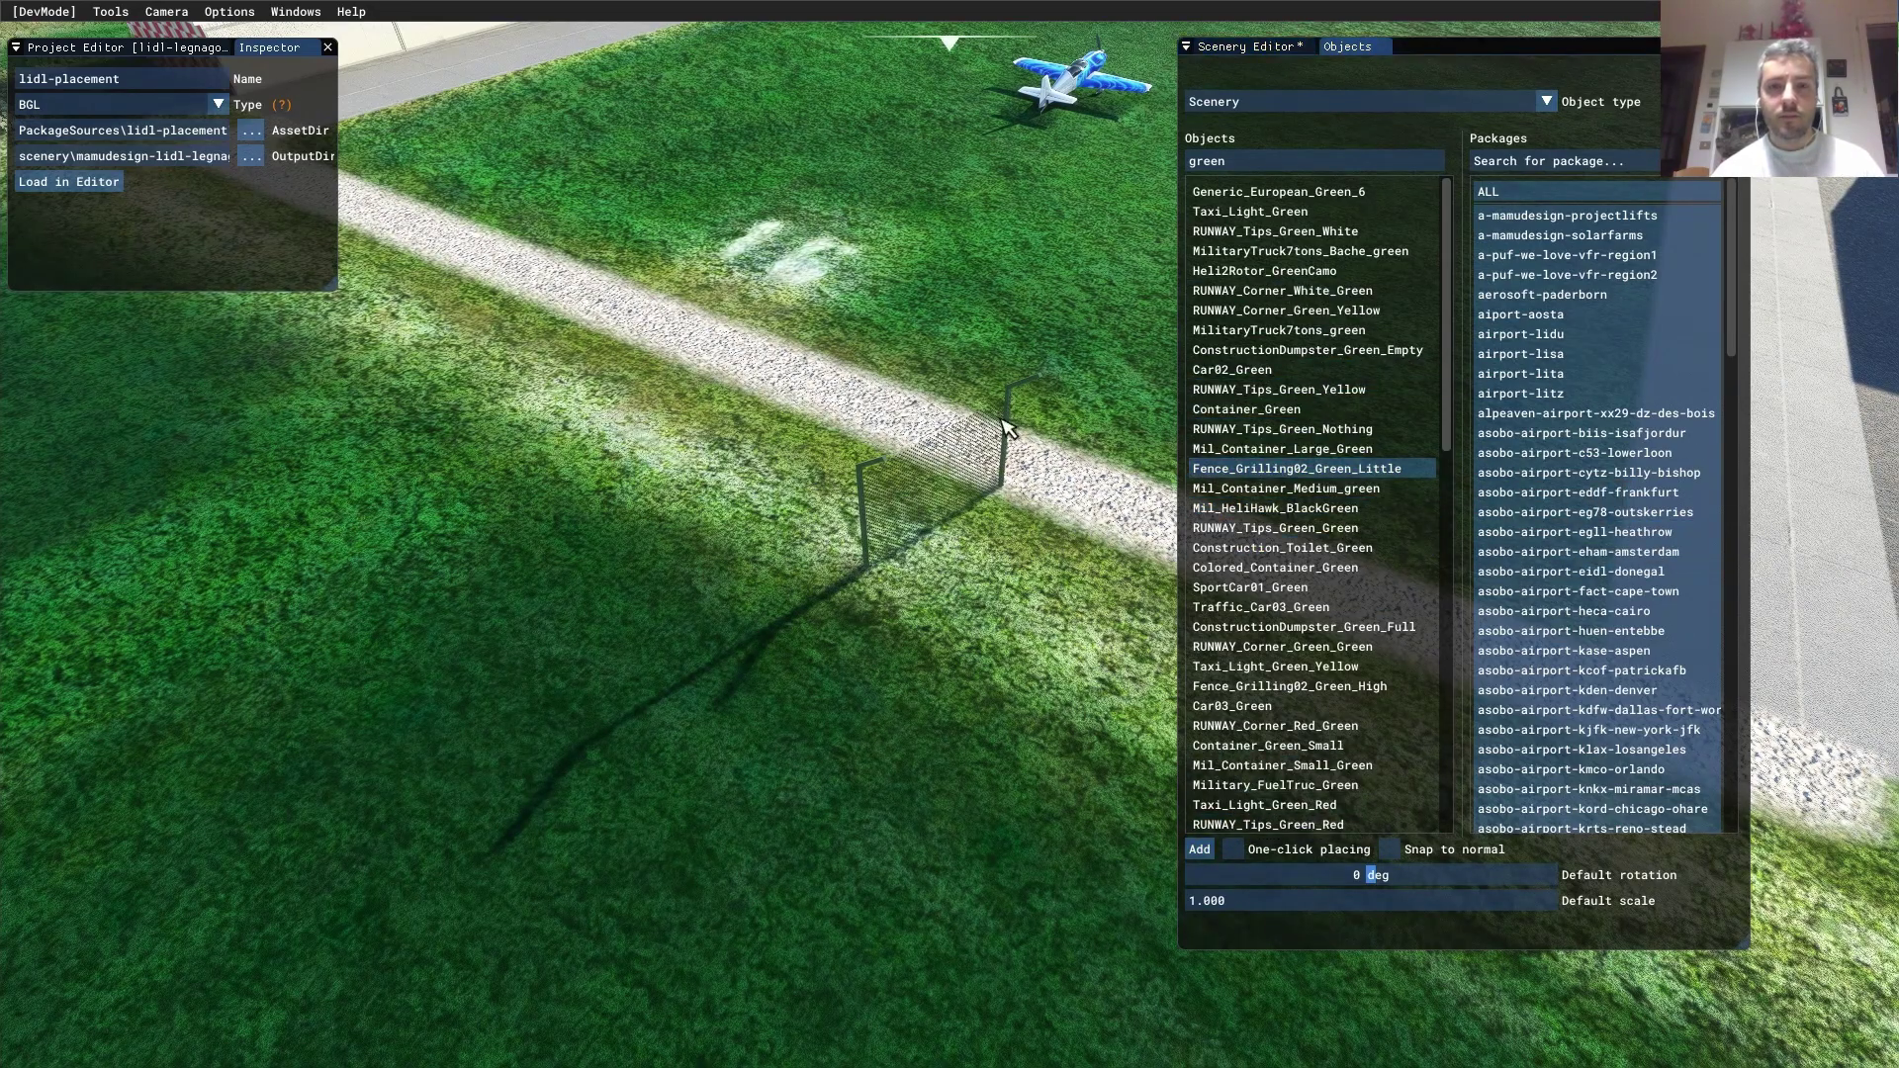
{"action": "left_click", "coordinate": [1242, 47]}
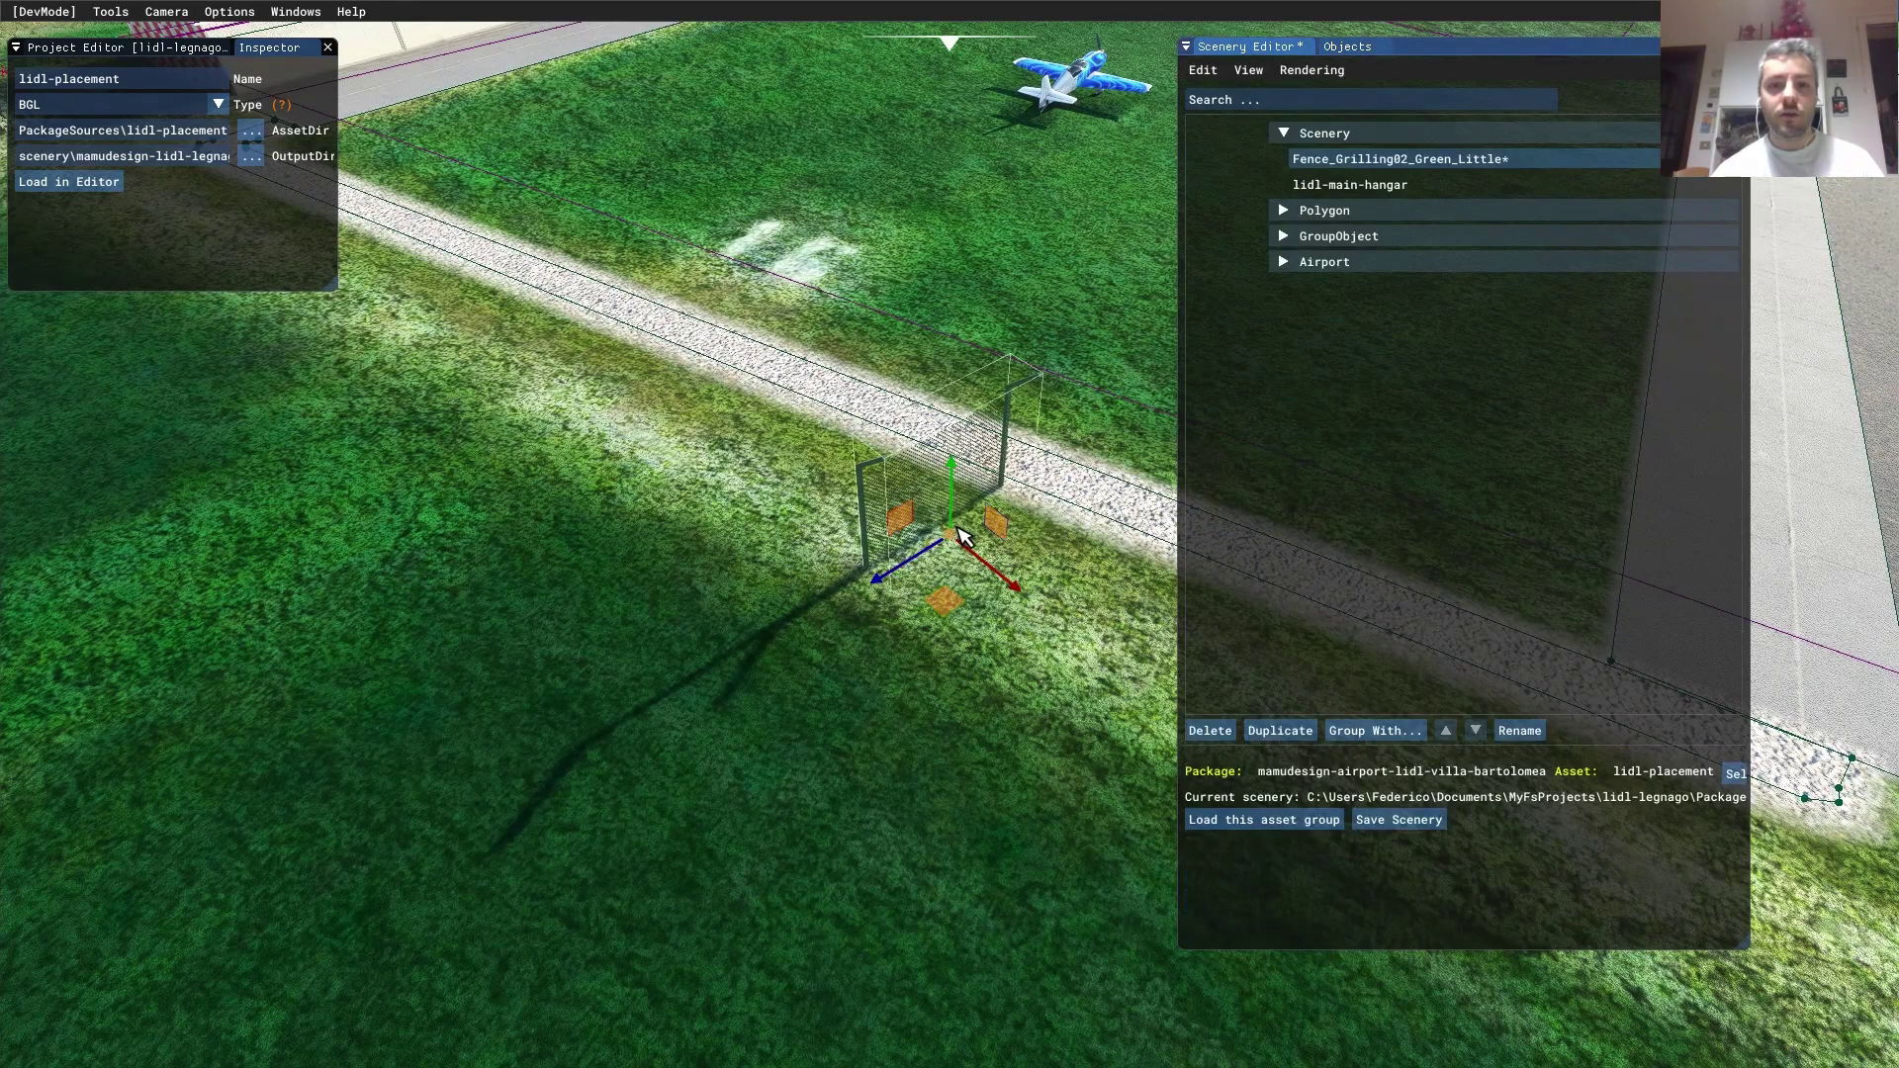
{"action": "left_click_drag", "start_coordinate": [968, 610], "coordinate": [883, 562]}
{"action": "key", "text": "s"}
{"action": "key", "text": "d"}
{"action": "right_click_drag", "start_coordinate": [903, 512], "coordinate": [982, 437]}
{"action": "key", "text": "w"}
{"action": "key", "text": "t"}
{"action": "key", "text": "s"}
Search the scenery objects for "fence_grilli" and add Fence_Grilling02_Green_High to the scenery
{"action": "left_click", "coordinate": [1347, 47]}
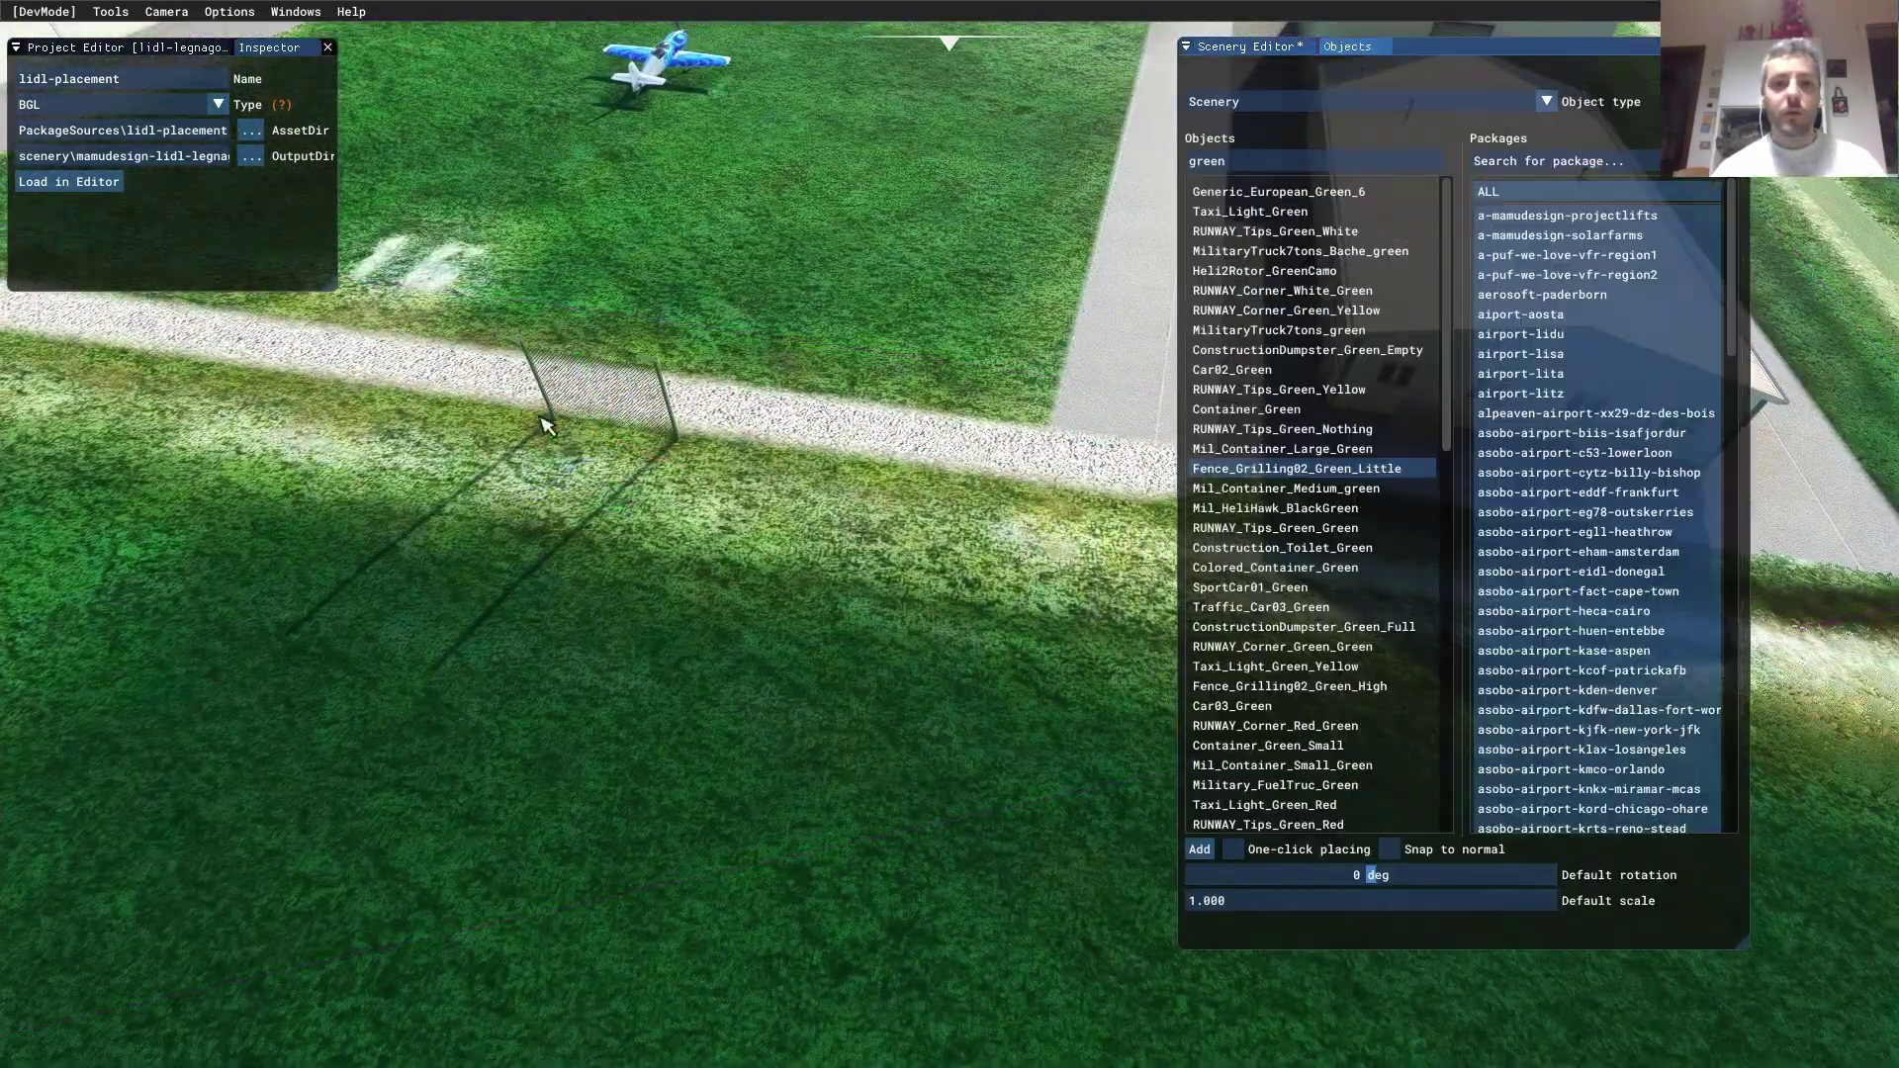
{"action": "key", "text": "s"}
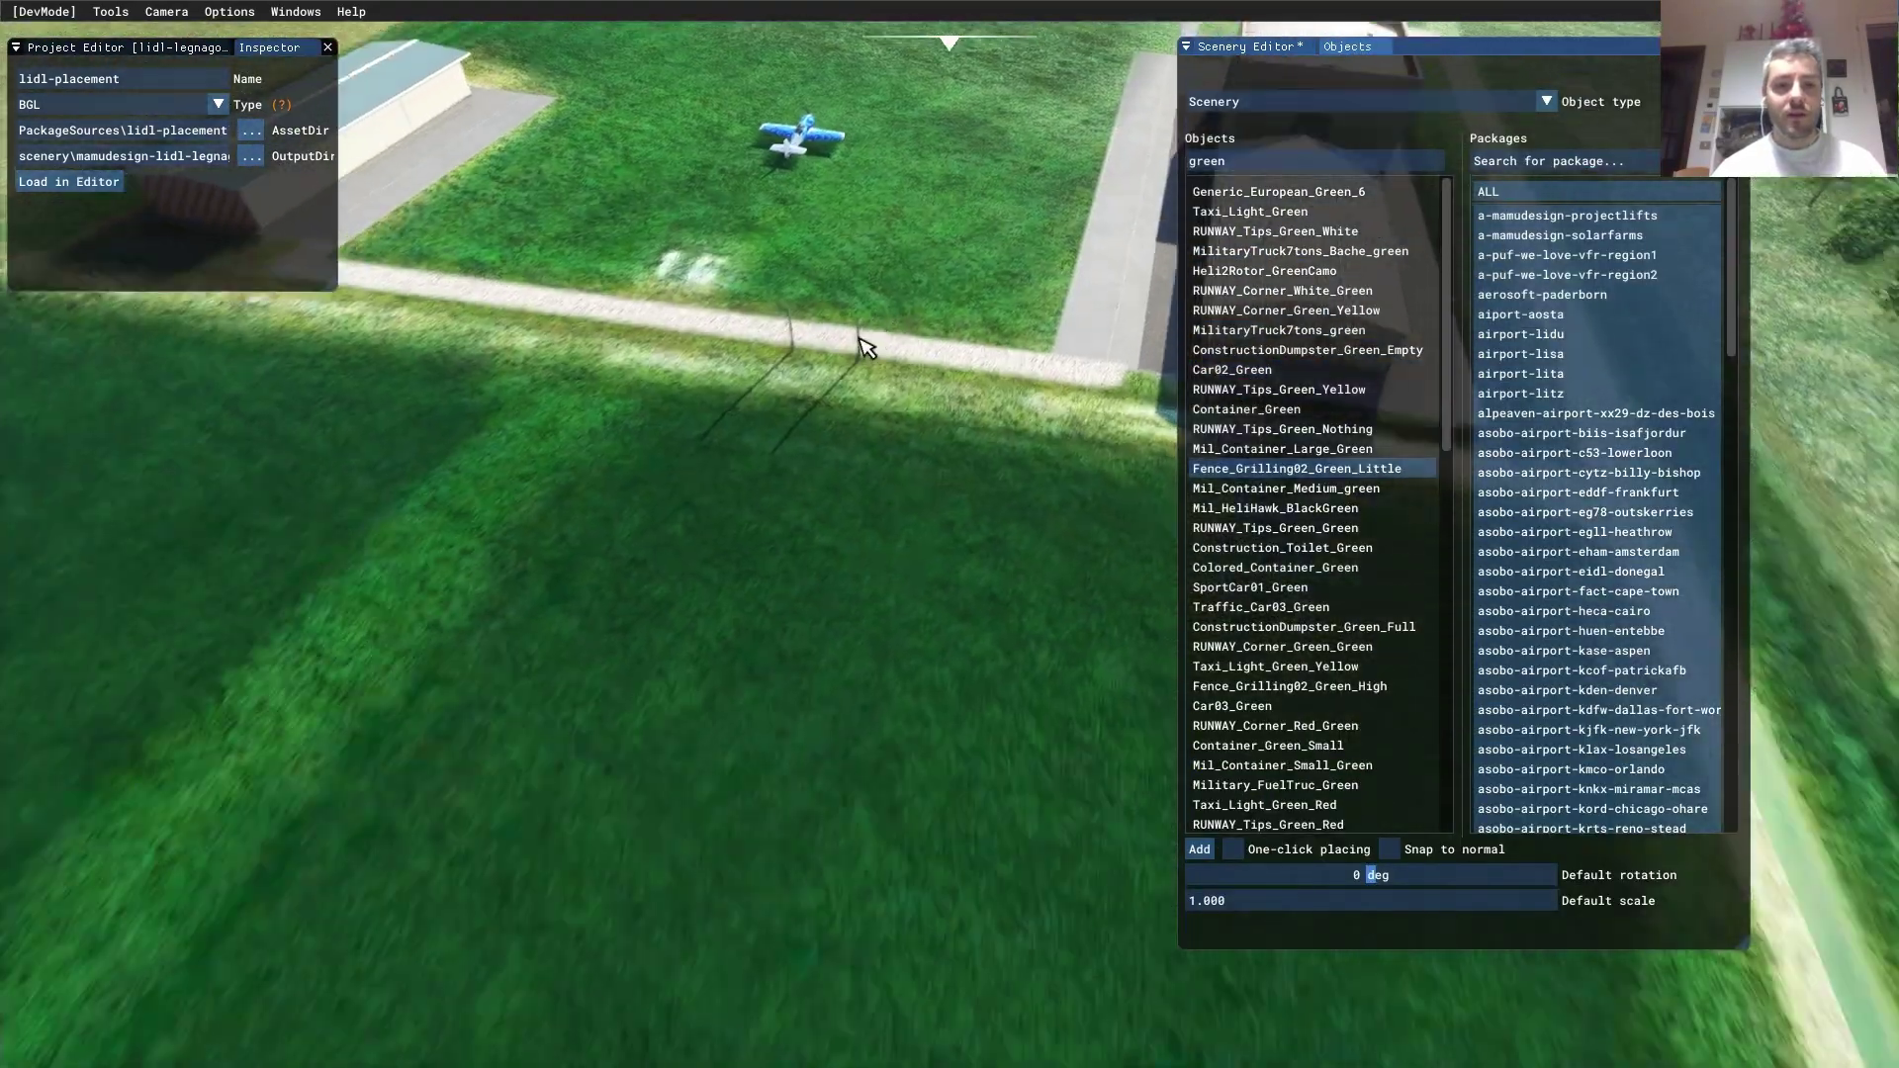
{"action": "key", "text": "w"}
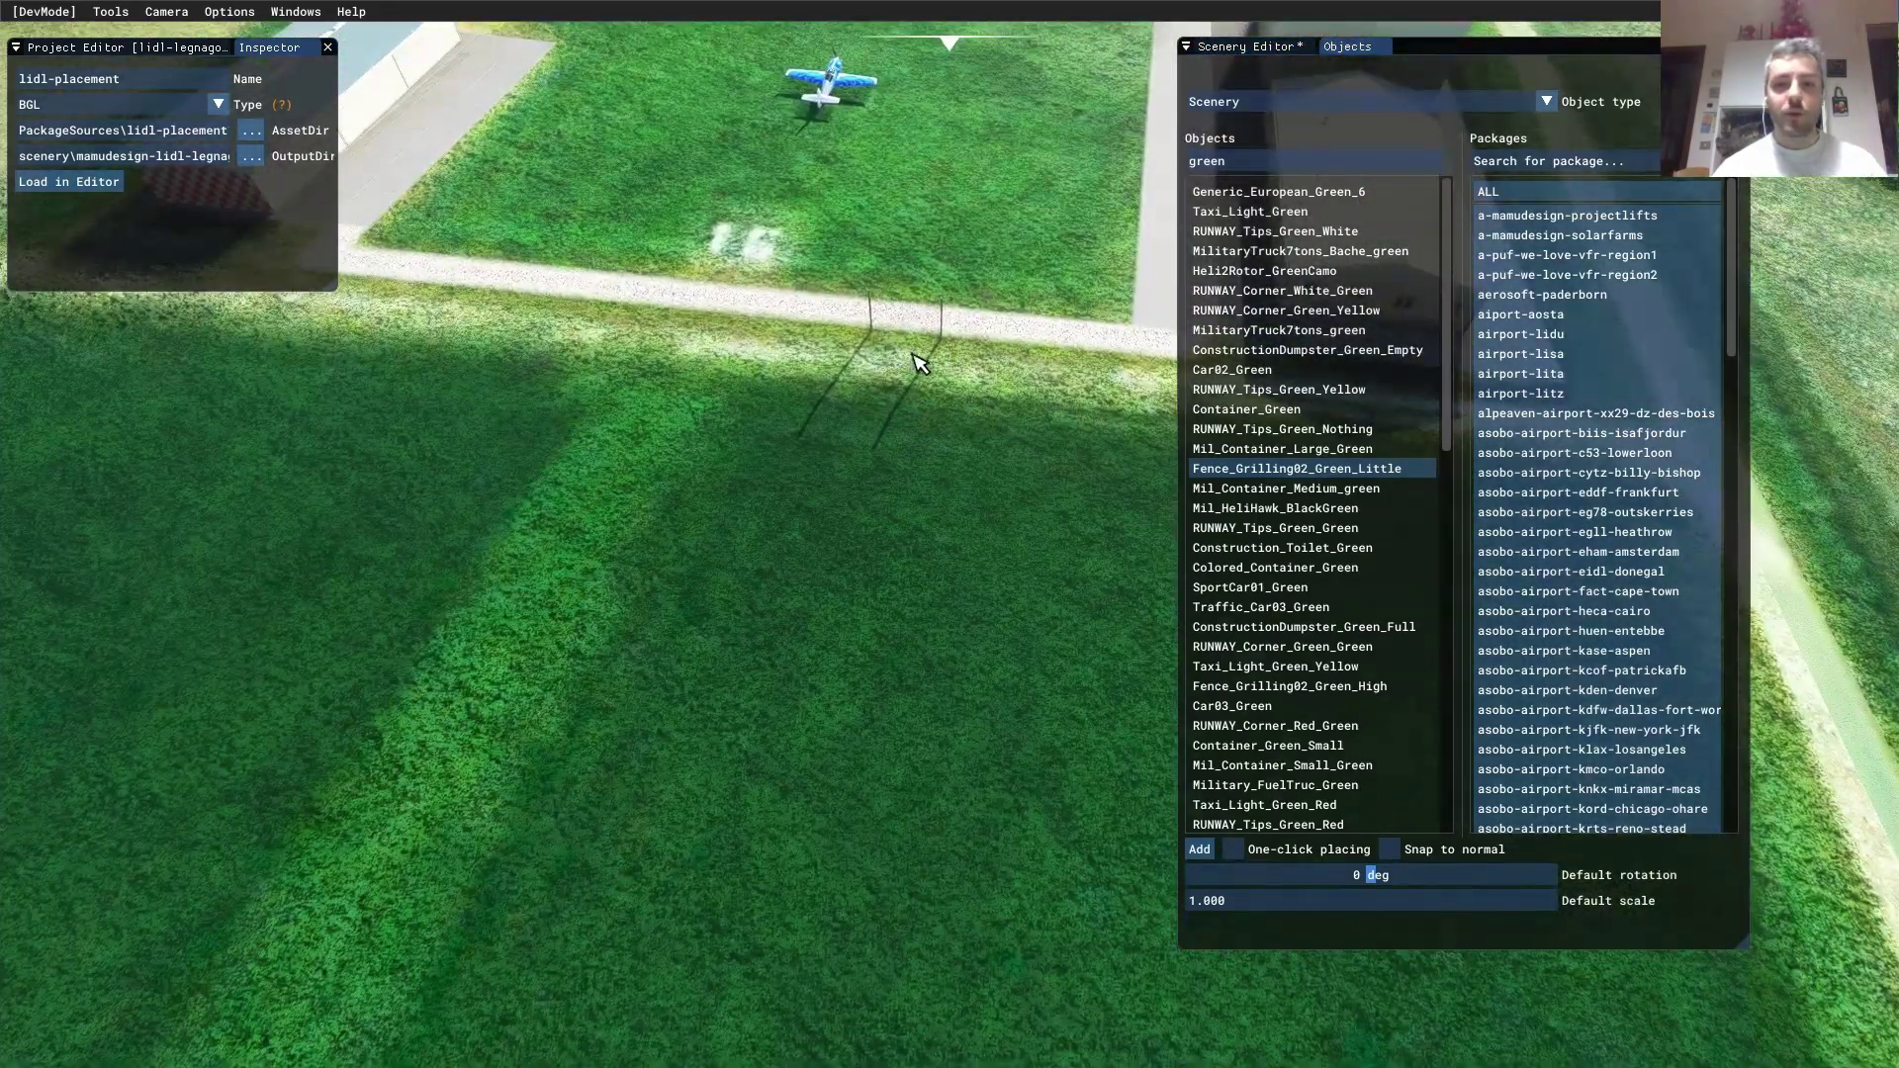
{"action": "left_click", "coordinate": [1278, 164]}
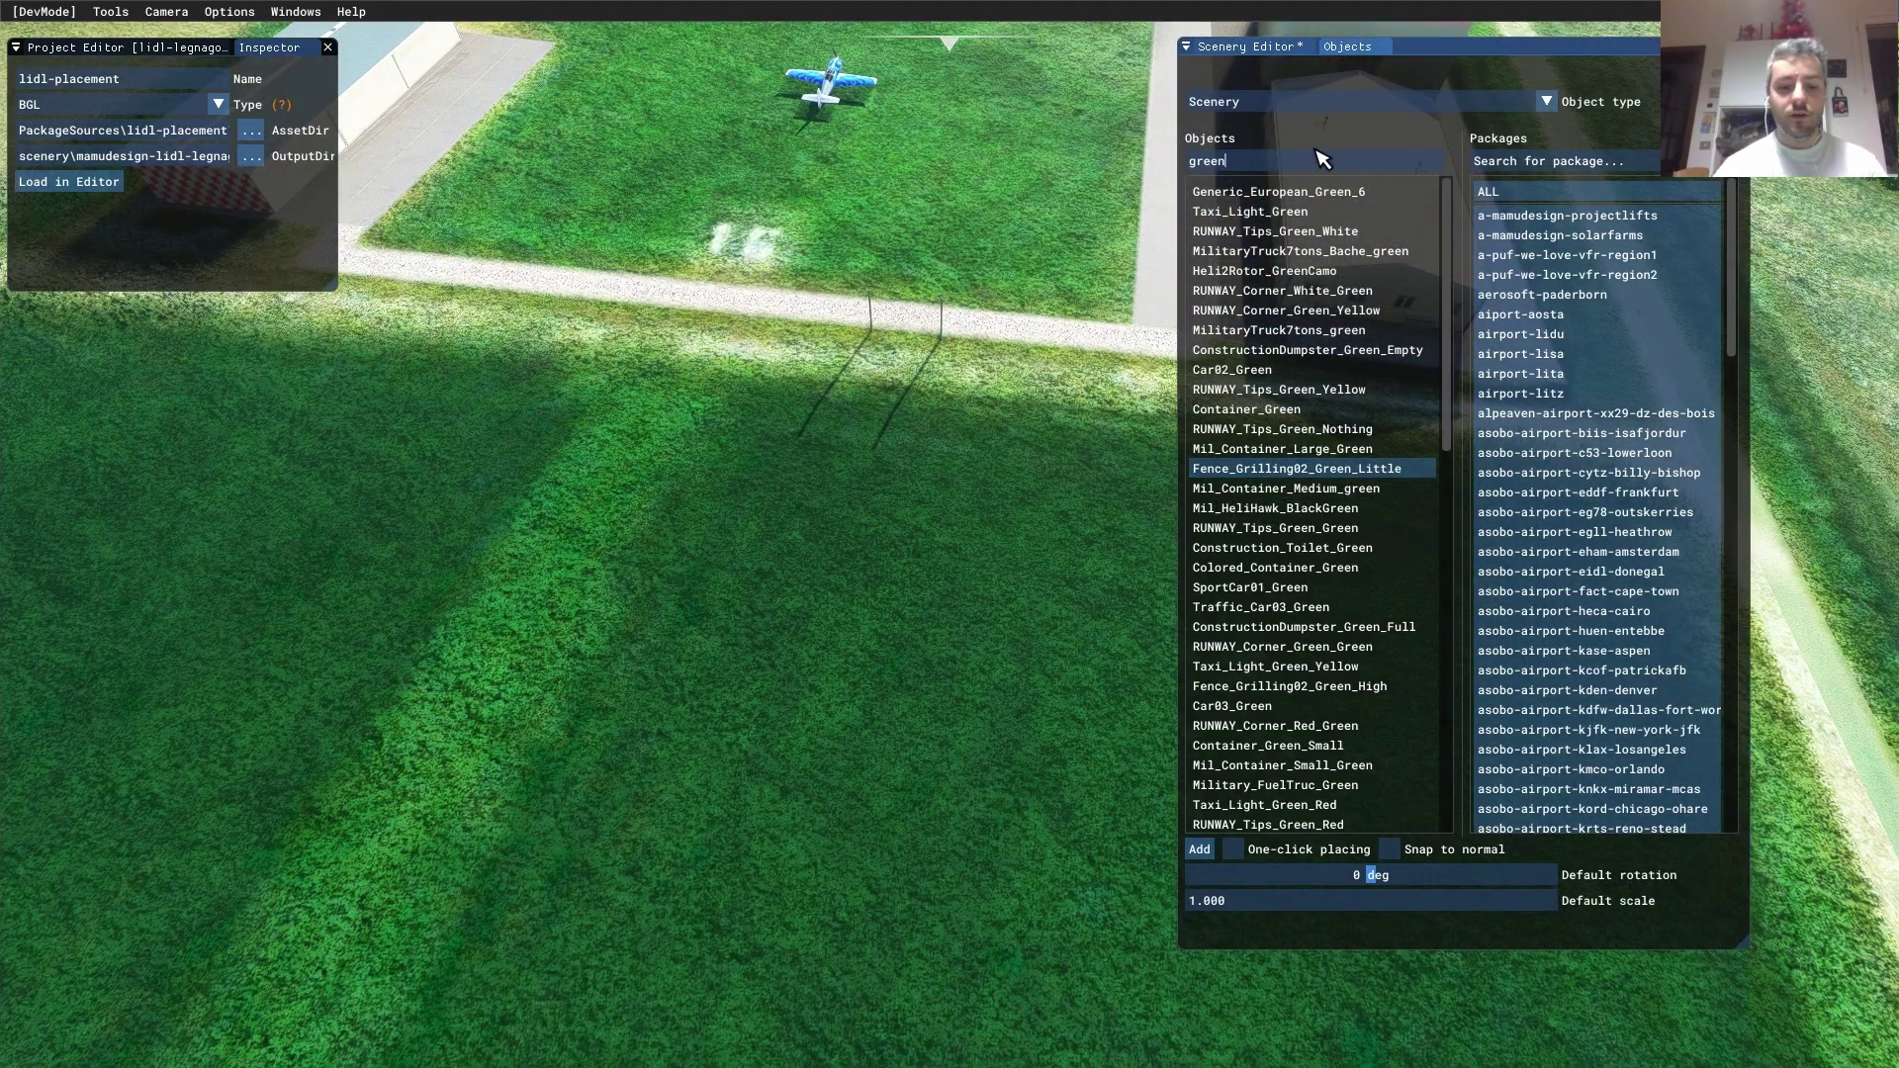
{"action": "key", "text": "BackSpace"}
{"action": "key", "text": "BackSpace"}
{"action": "key", "text": "BackSpace"}
{"action": "key", "text": "BackSpace"}
{"action": "key", "text": "BackSpace"}
{"action": "type", "text": "fence_"}
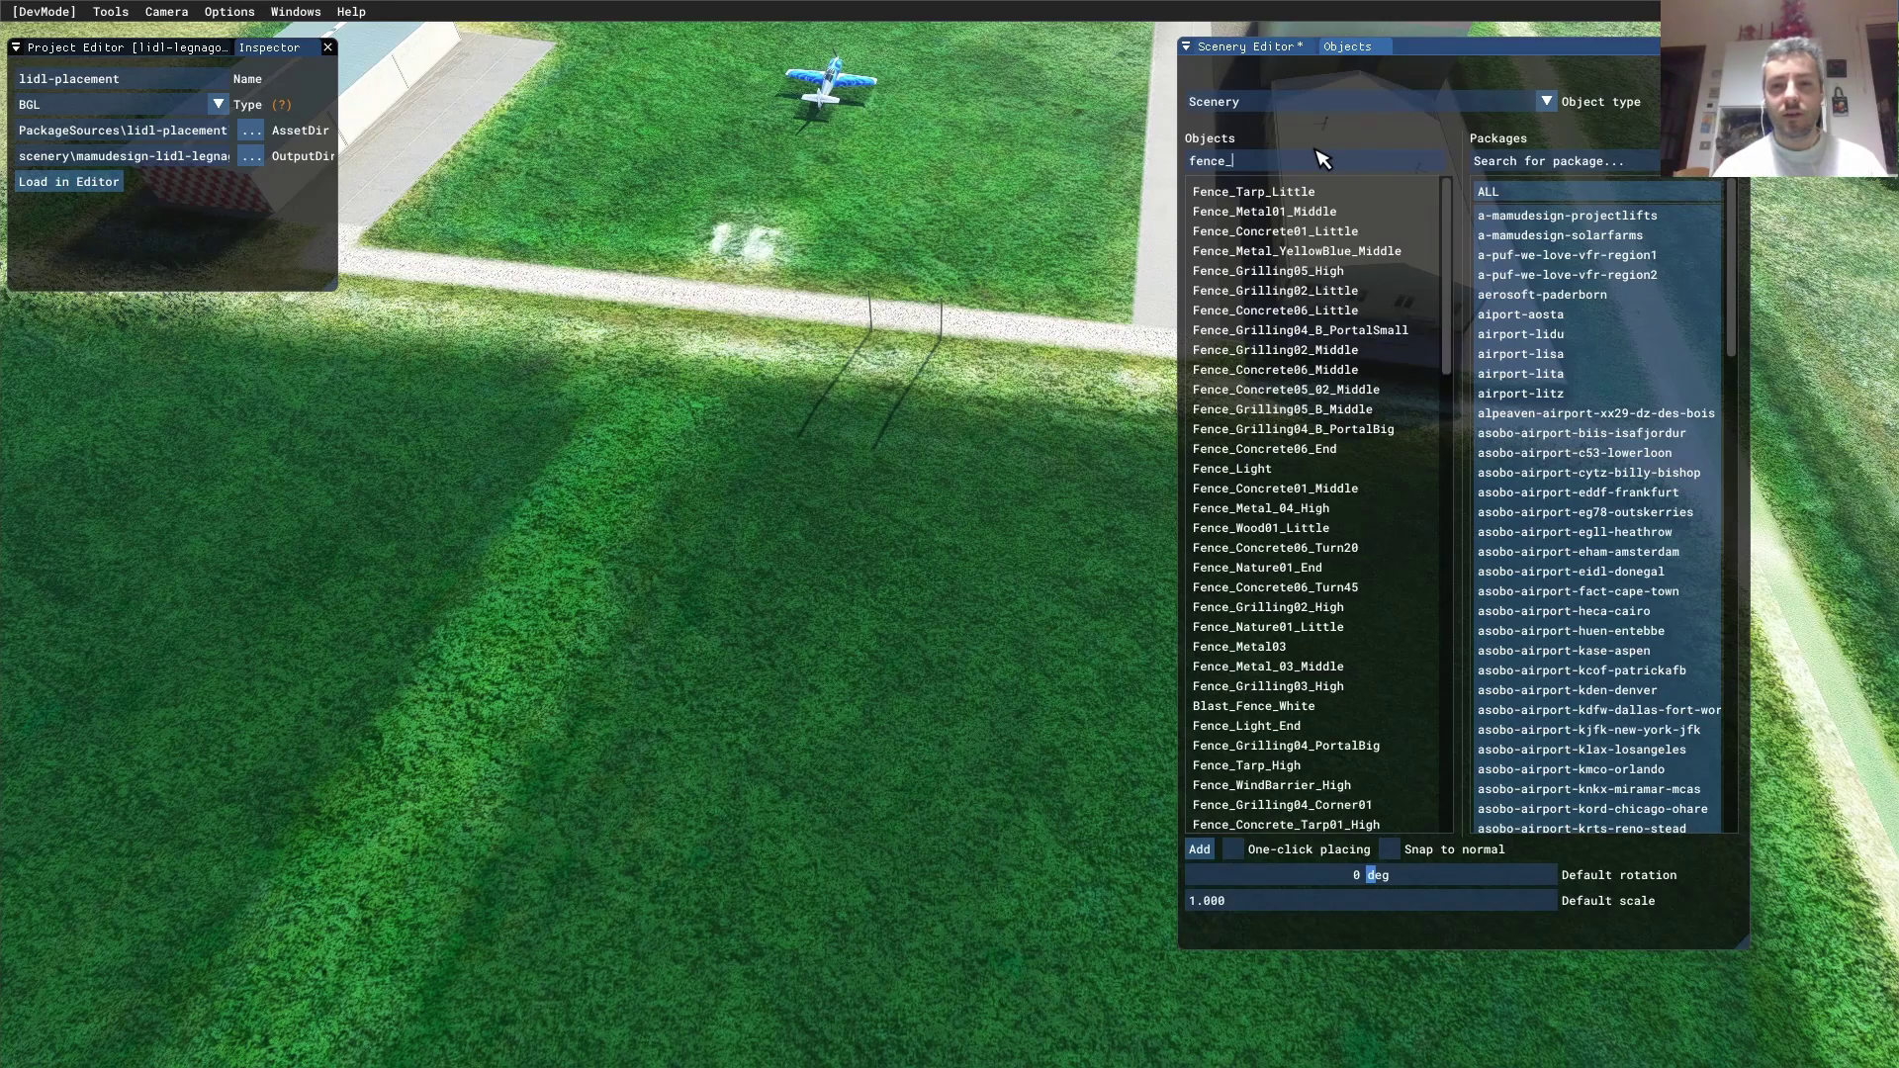
{"action": "type", "text": "grilli"}
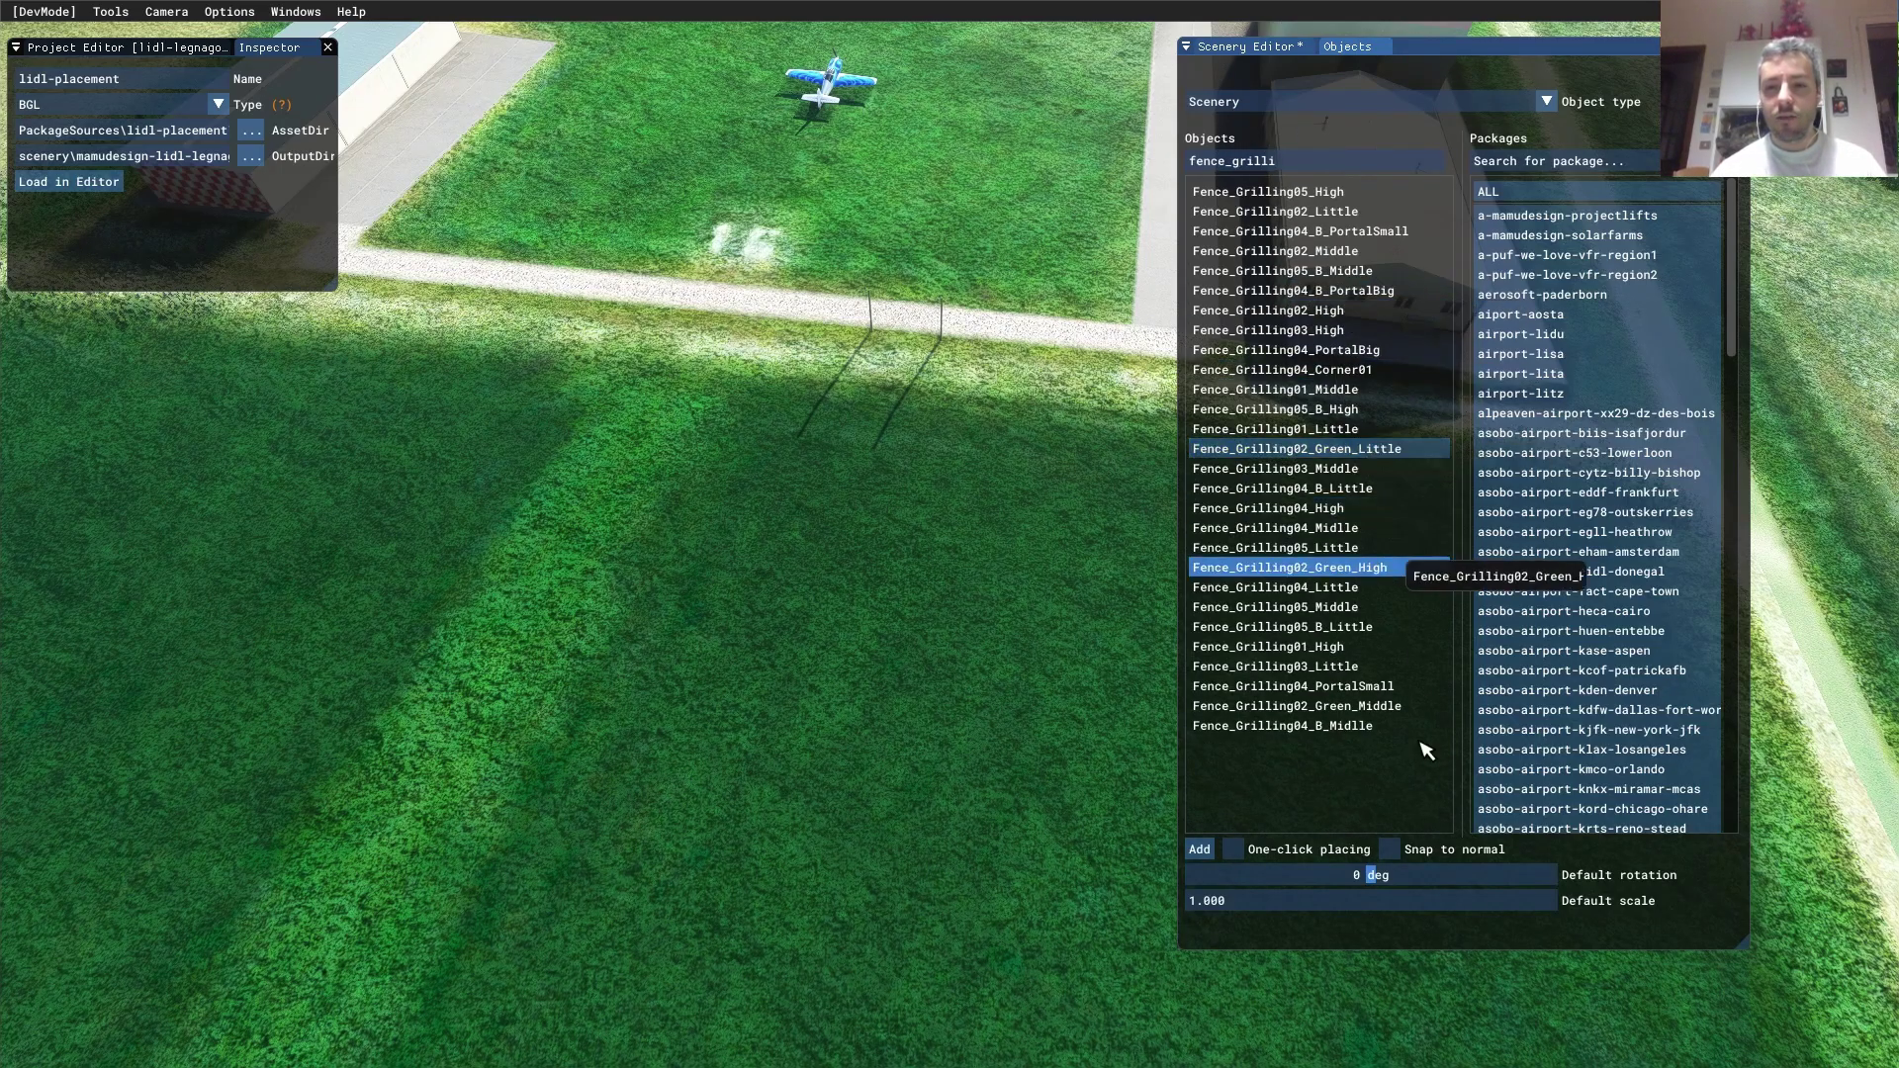
{"action": "left_click", "coordinate": [1286, 567]}
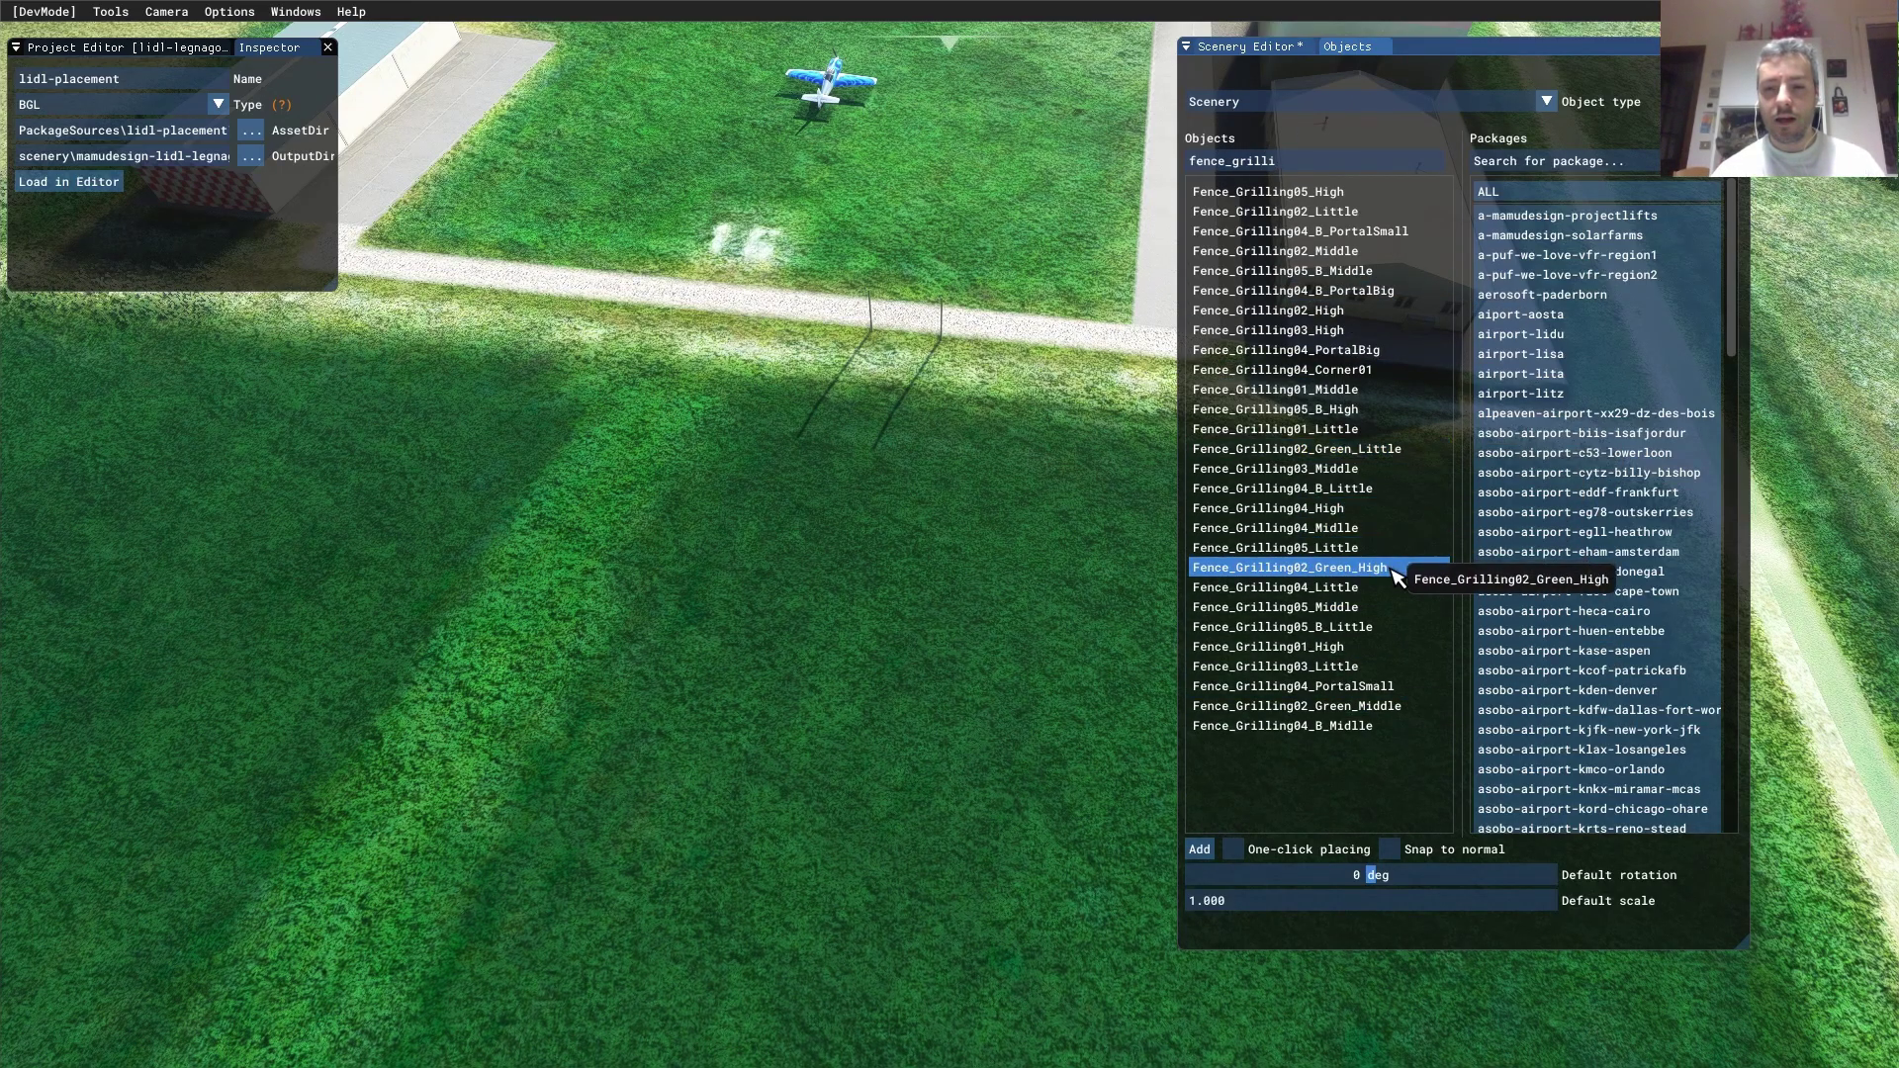
{"action": "left_click", "coordinate": [1199, 849]}
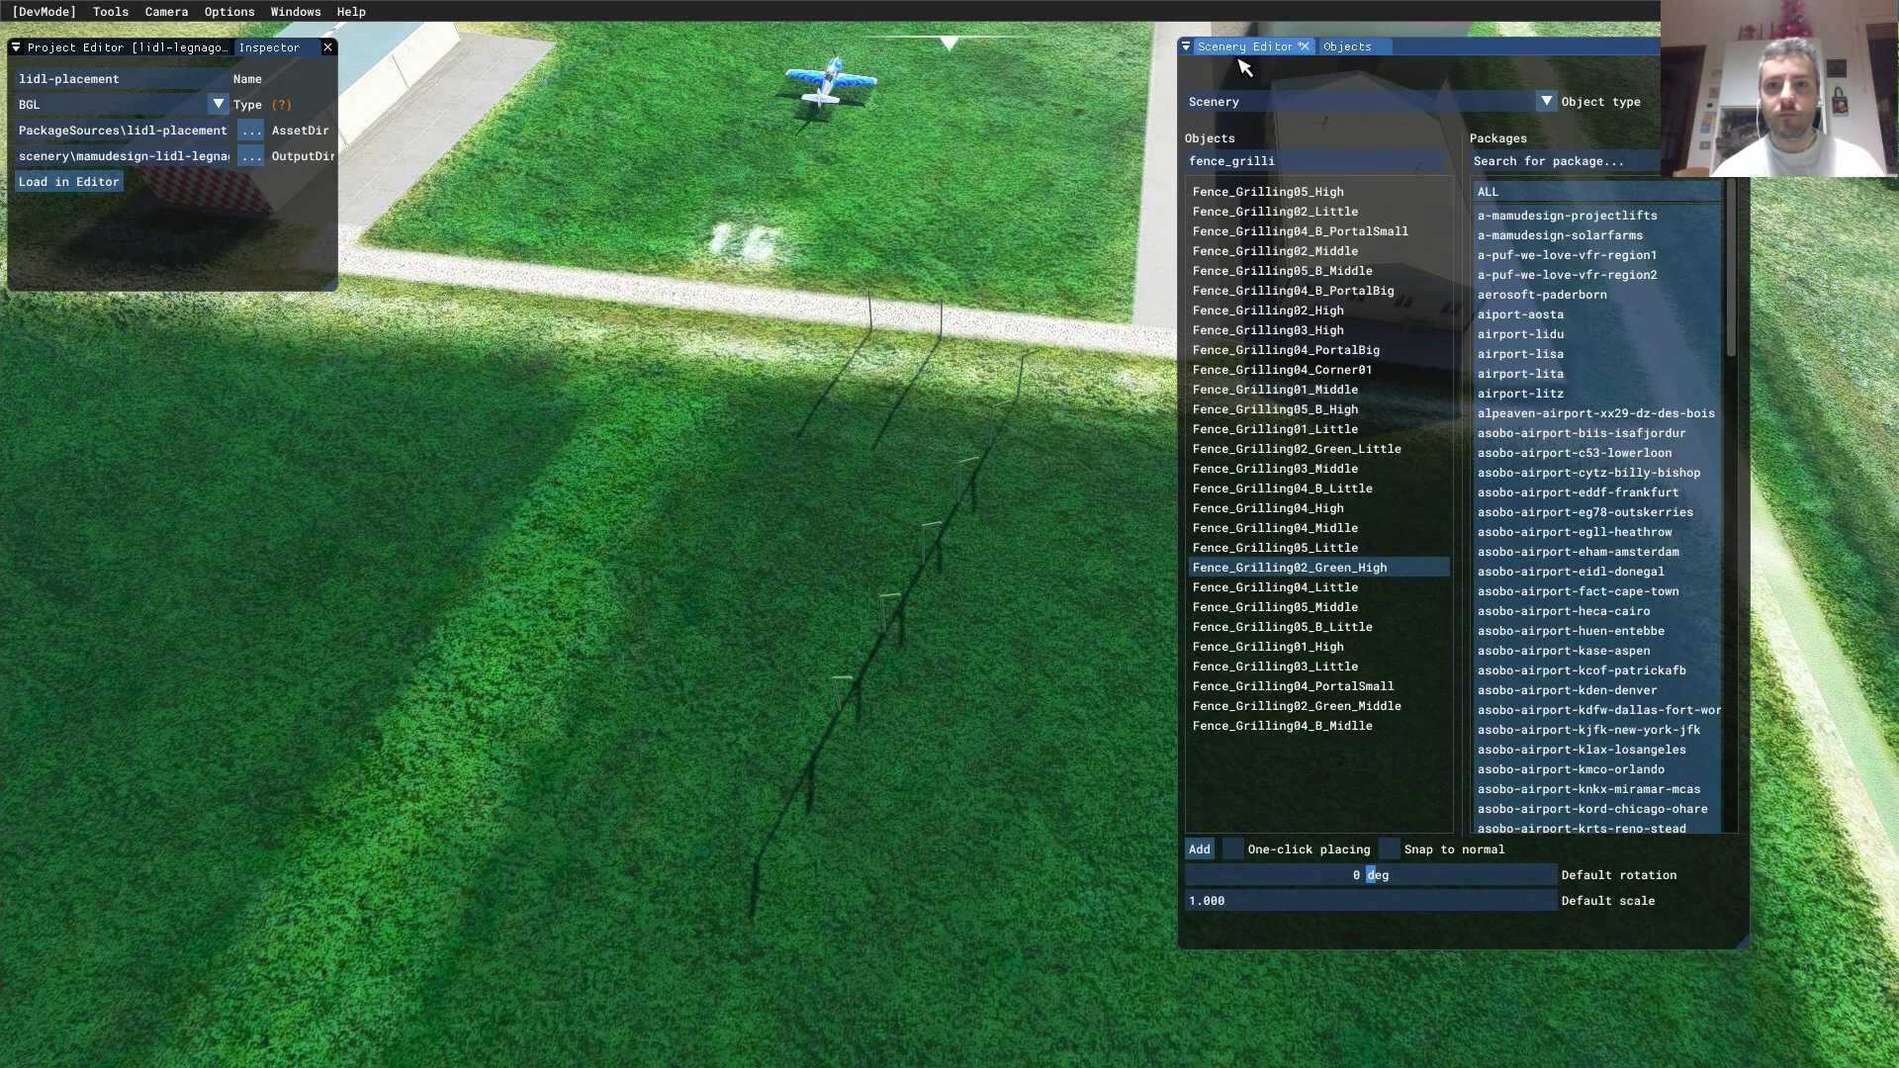
Rotate the high green fence parallel to the gravel path and move it along the path's outer edge
{"action": "key", "text": "space"}
{"action": "scroll", "coordinate": [984, 566], "scroll_direction": "up", "scroll_amount": 1}
{"action": "left_click_drag", "start_coordinate": [983, 611], "coordinate": [920, 319]}
{"action": "key", "text": "space"}
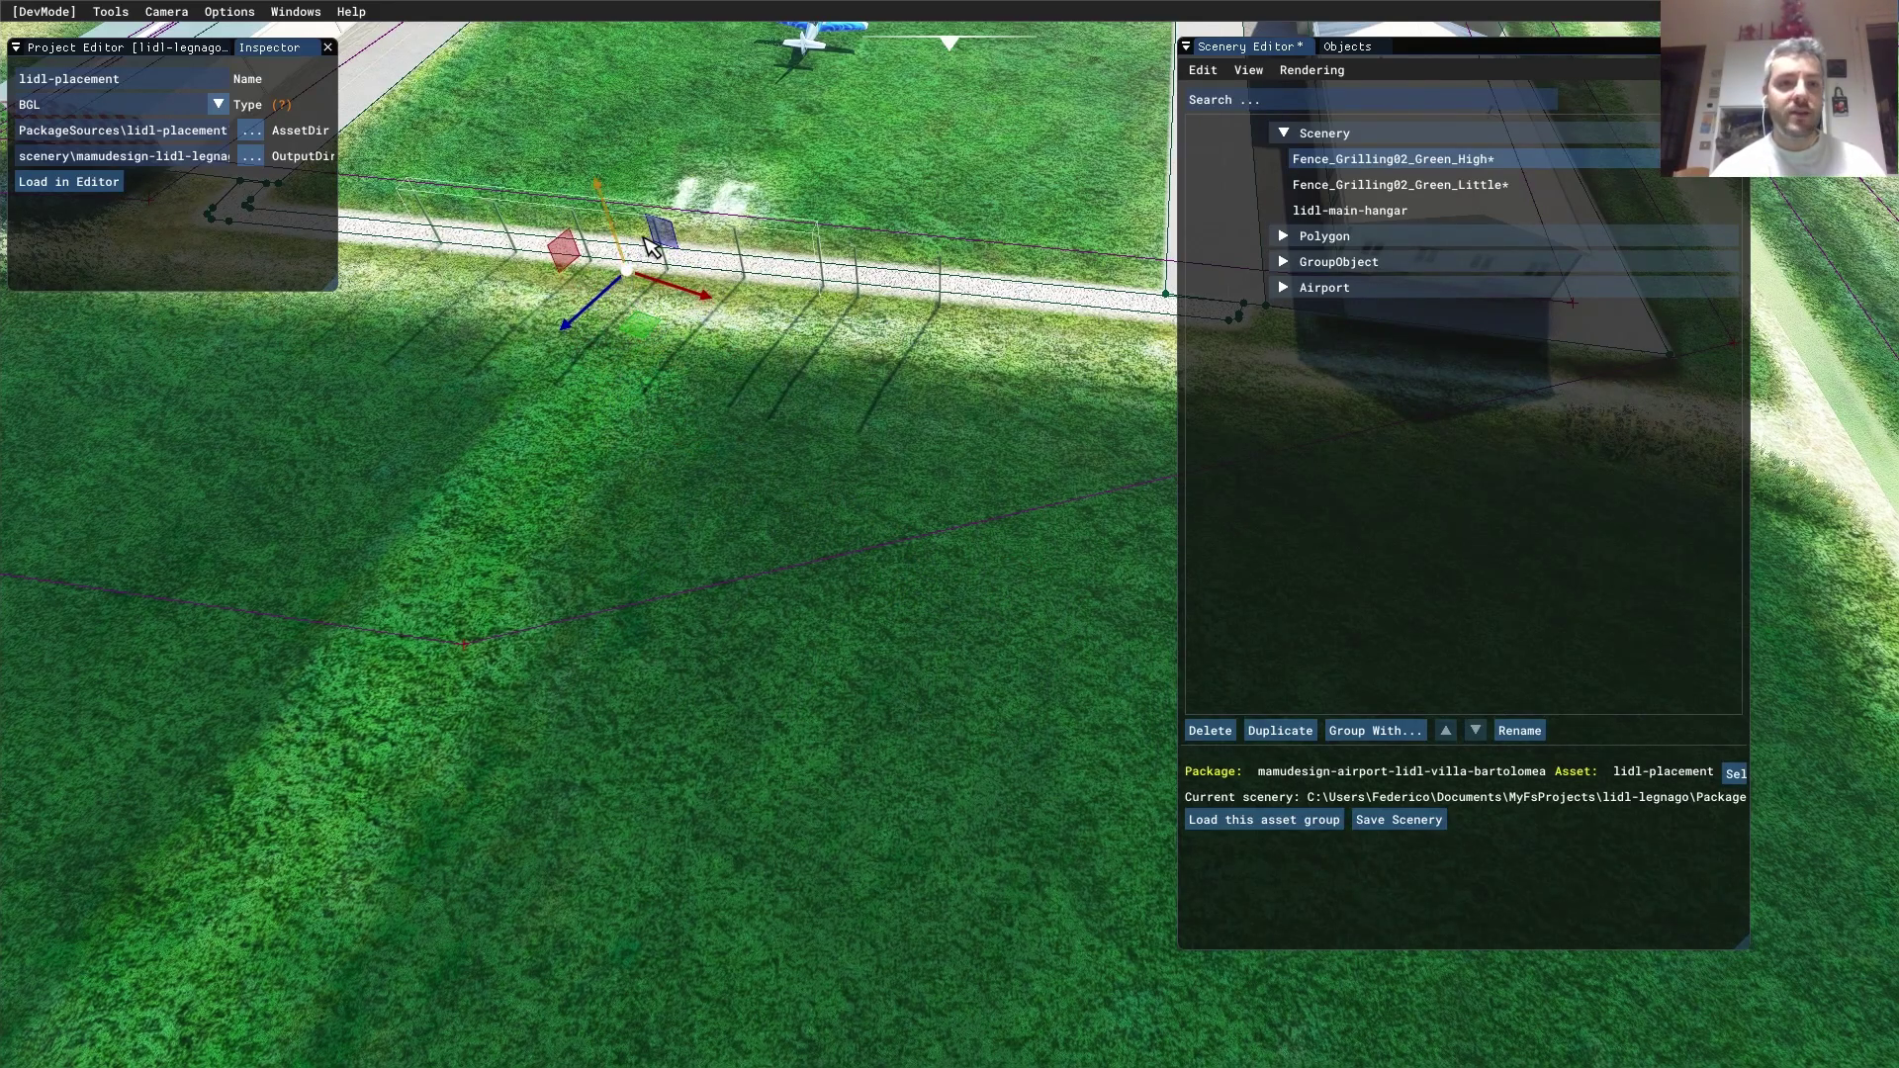
Delete the Fence_Grilling02_Green_Little section standing beside the gravel path
{"action": "left_click", "coordinate": [645, 329]}
{"action": "left_click", "coordinate": [806, 311]}
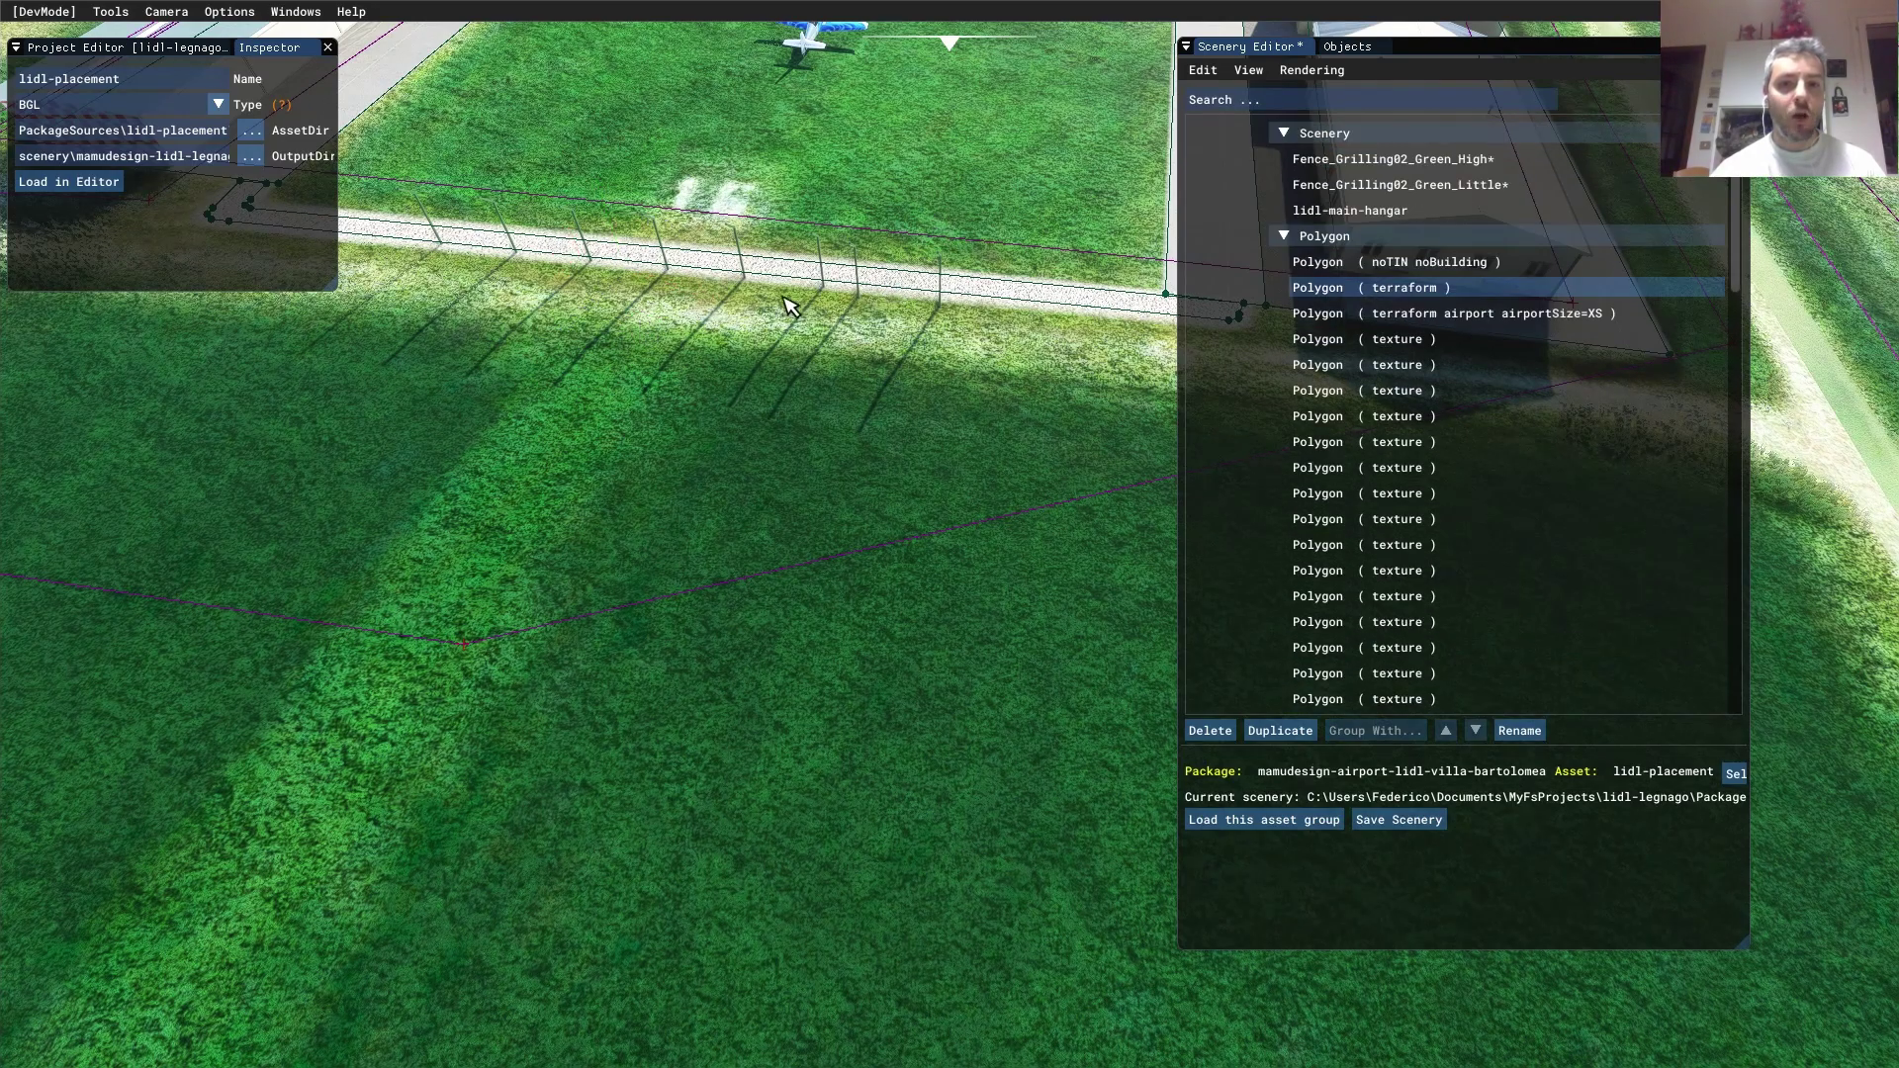
{"action": "right_click_drag", "start_coordinate": [824, 295], "coordinate": [881, 471]}
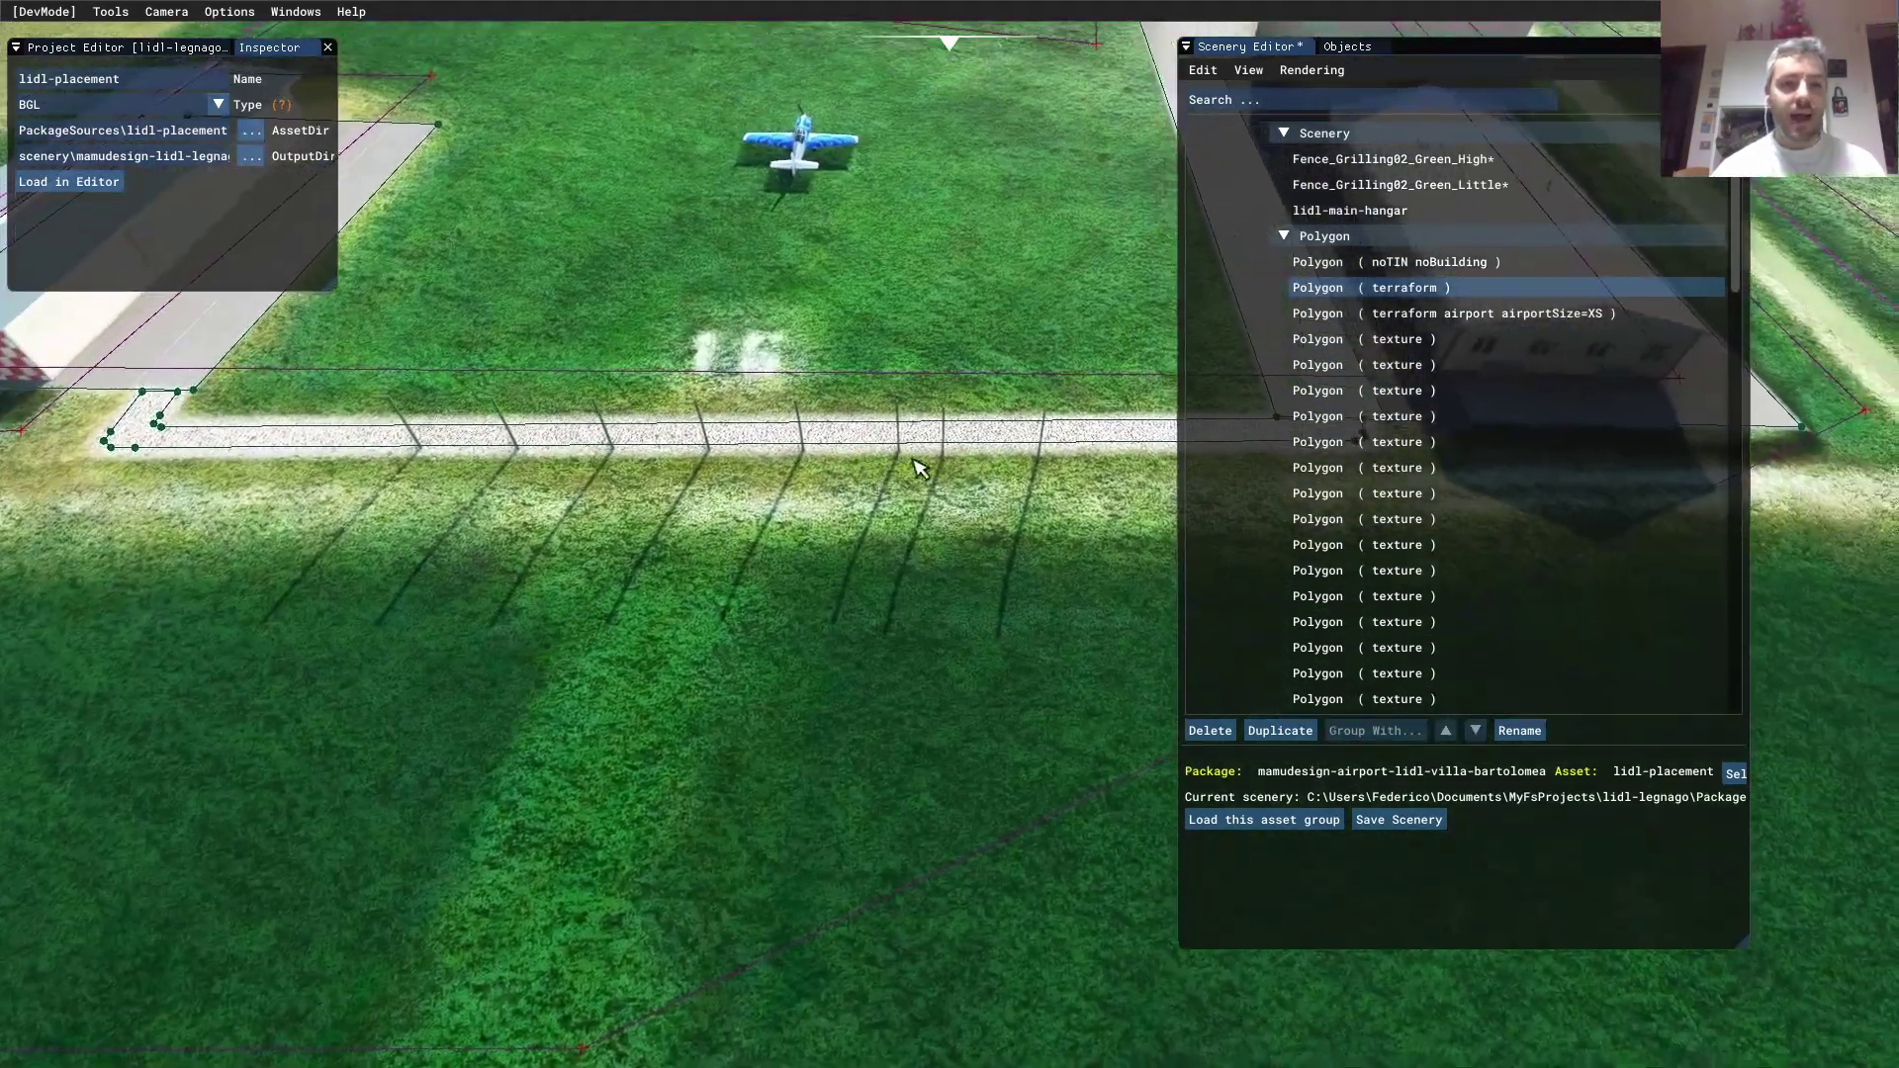
{"action": "scroll", "coordinate": [927, 428], "scroll_direction": "up", "scroll_amount": 2}
{"action": "scroll", "coordinate": [930, 435], "scroll_direction": "down", "scroll_amount": 5}
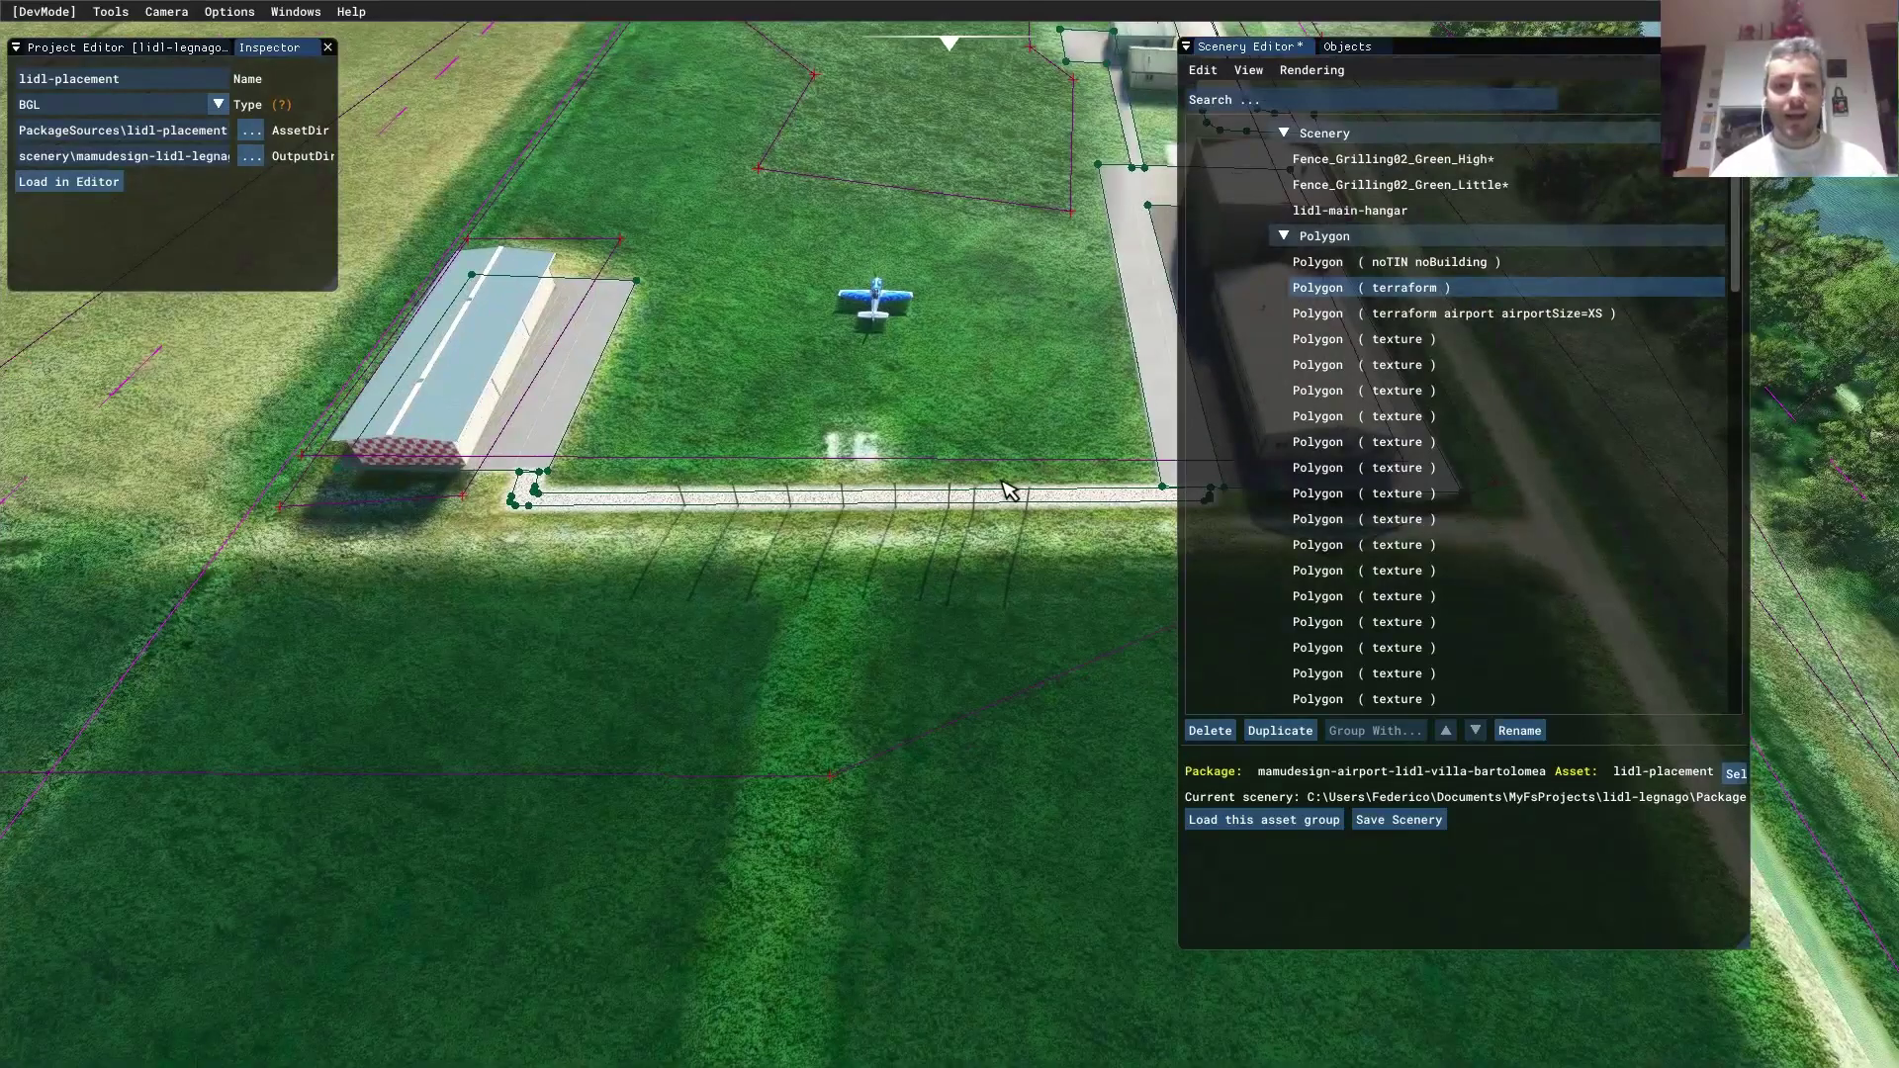
{"action": "left_click", "coordinate": [1005, 516]}
{"action": "key", "text": "Delete"}
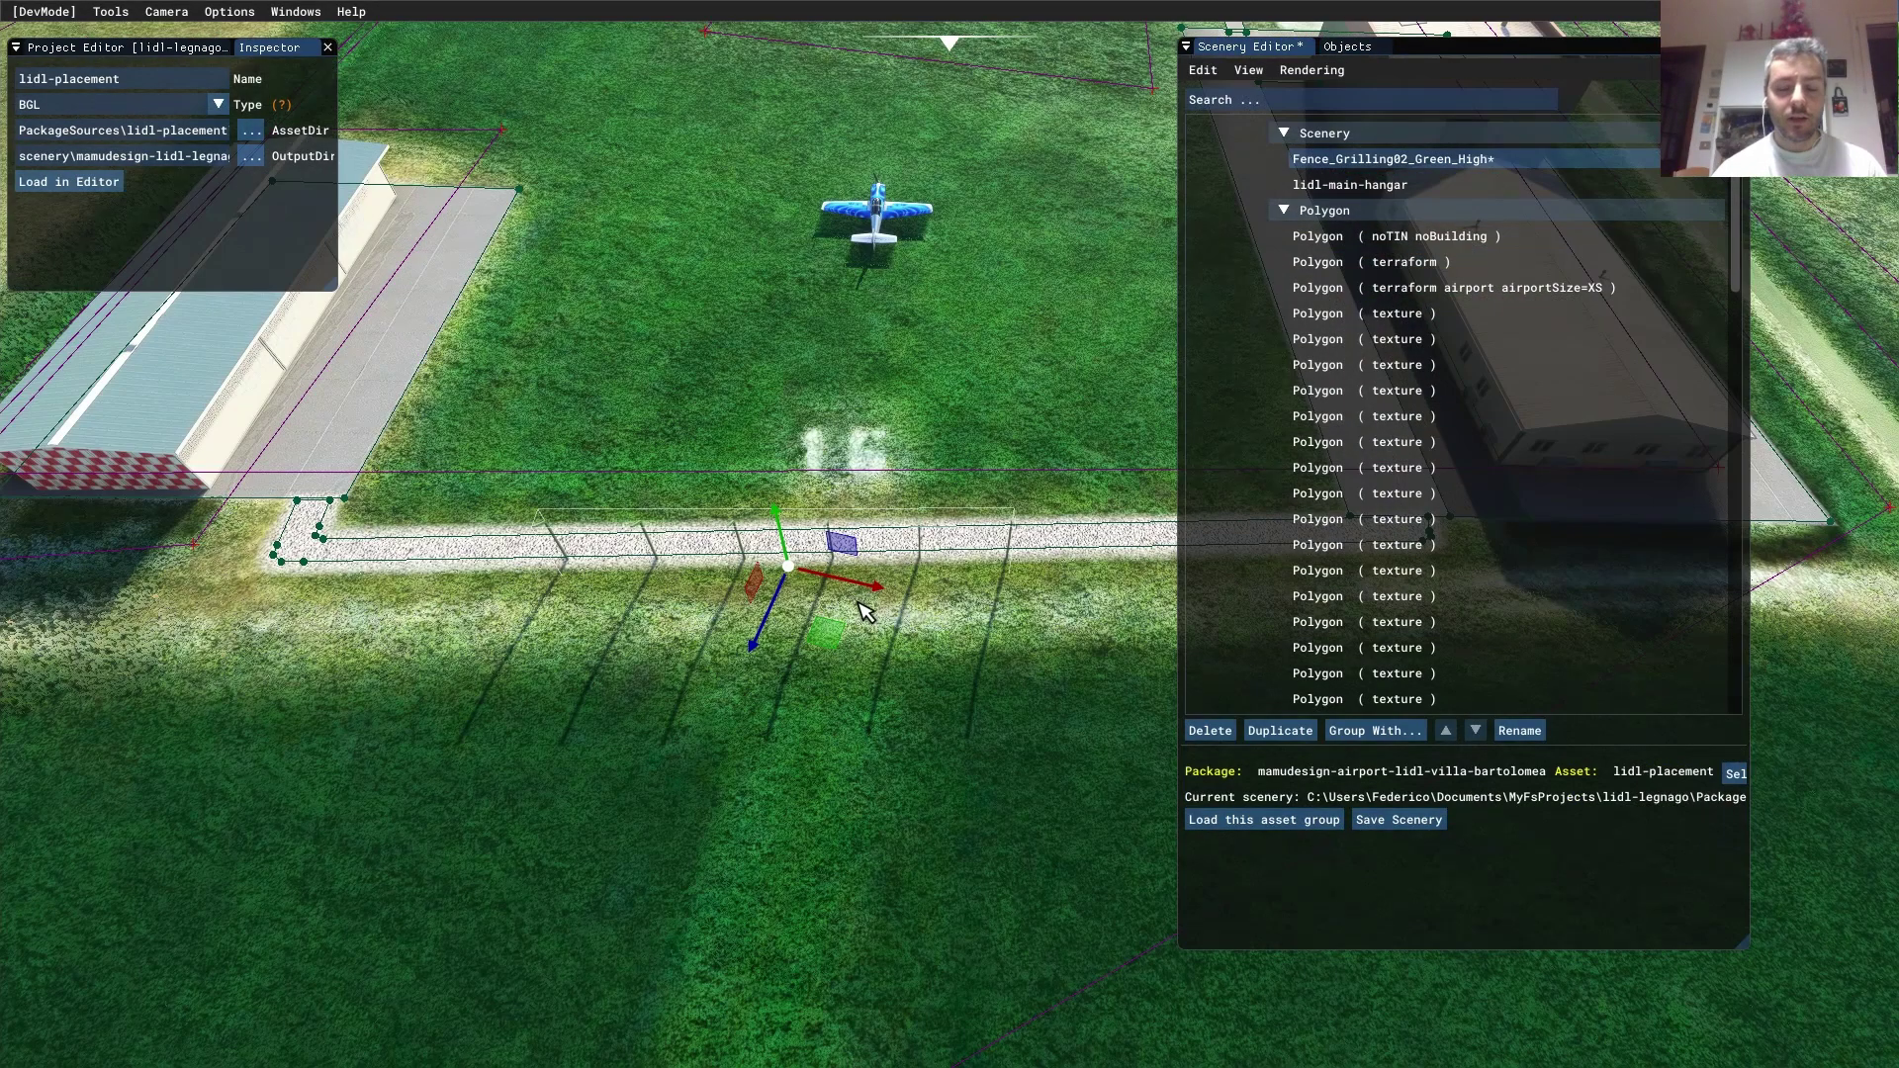
Duplicate the high green fence and move the copy in line with it toward the blue-roofed hangar
{"action": "left_click", "coordinate": [1270, 735]}
{"action": "left_click_drag", "start_coordinate": [835, 644], "coordinate": [361, 656]}
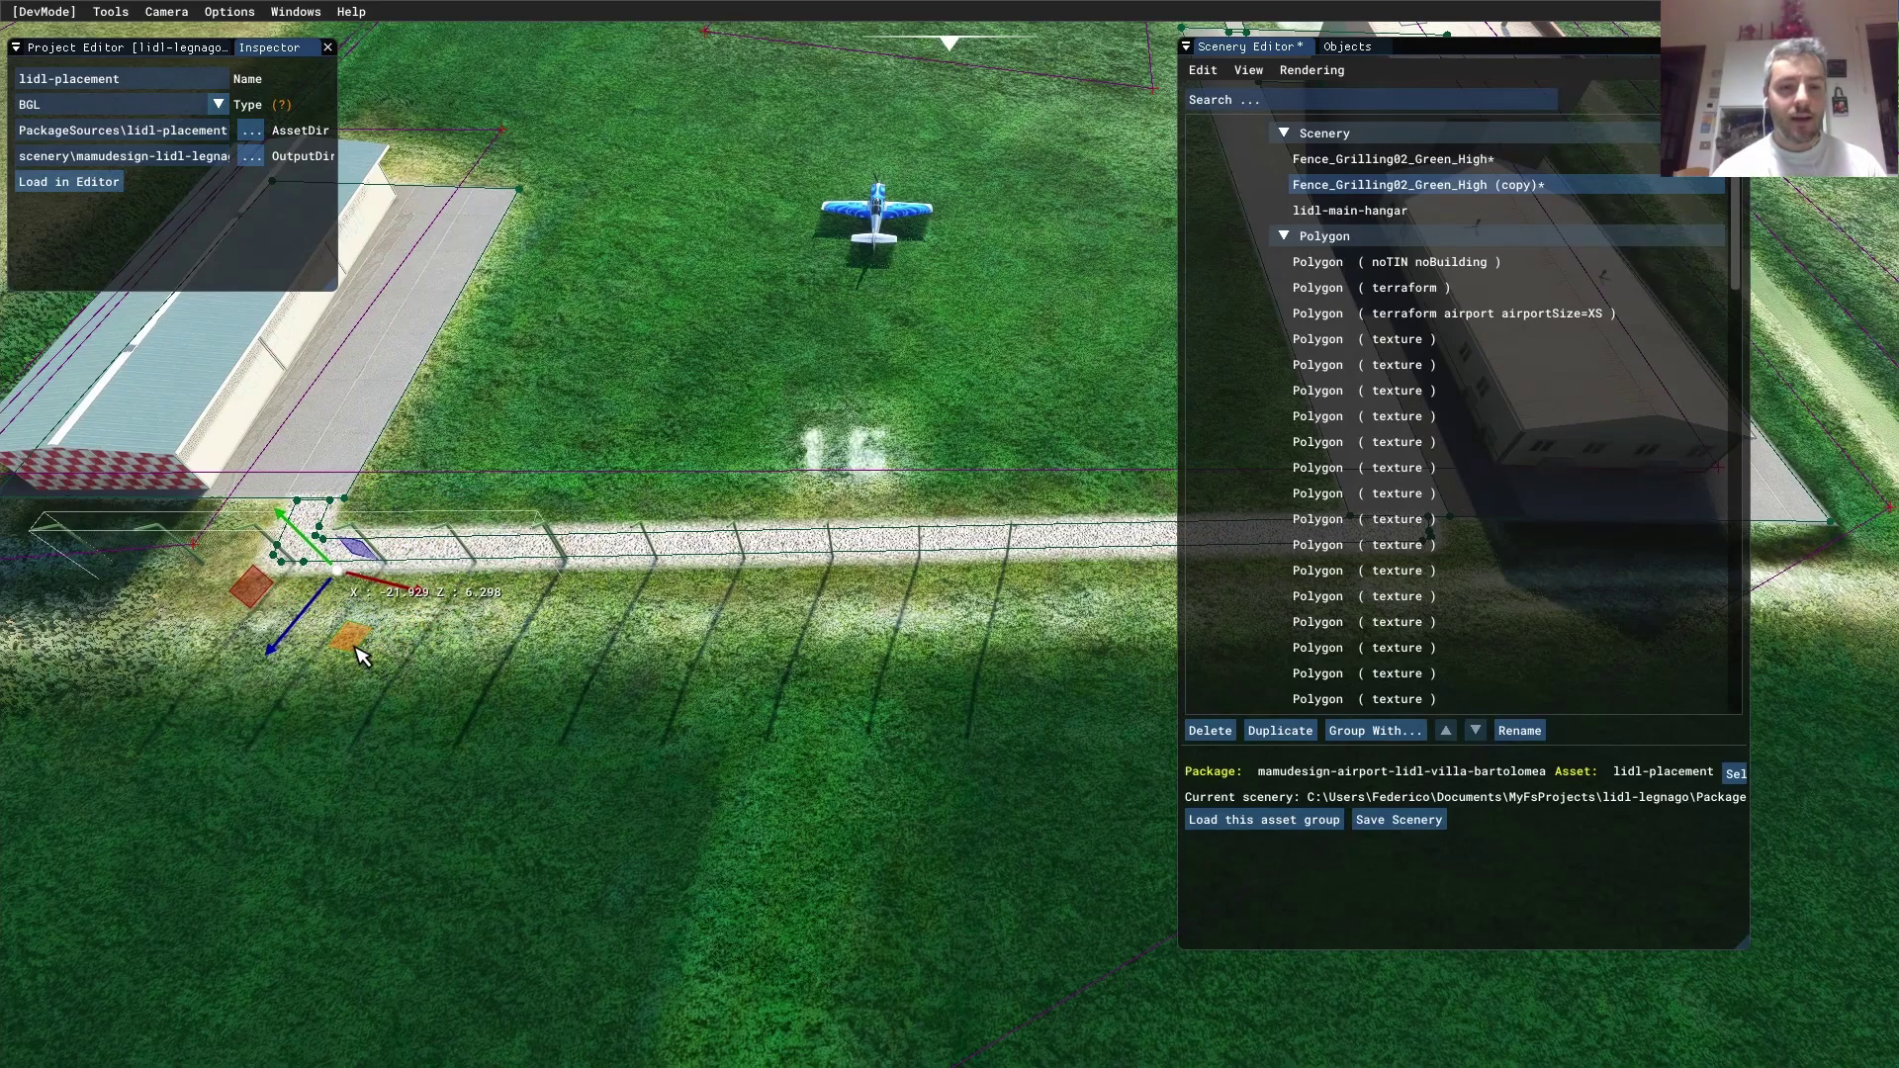
{"action": "scroll", "coordinate": [831, 655], "scroll_direction": "down", "scroll_amount": 5}
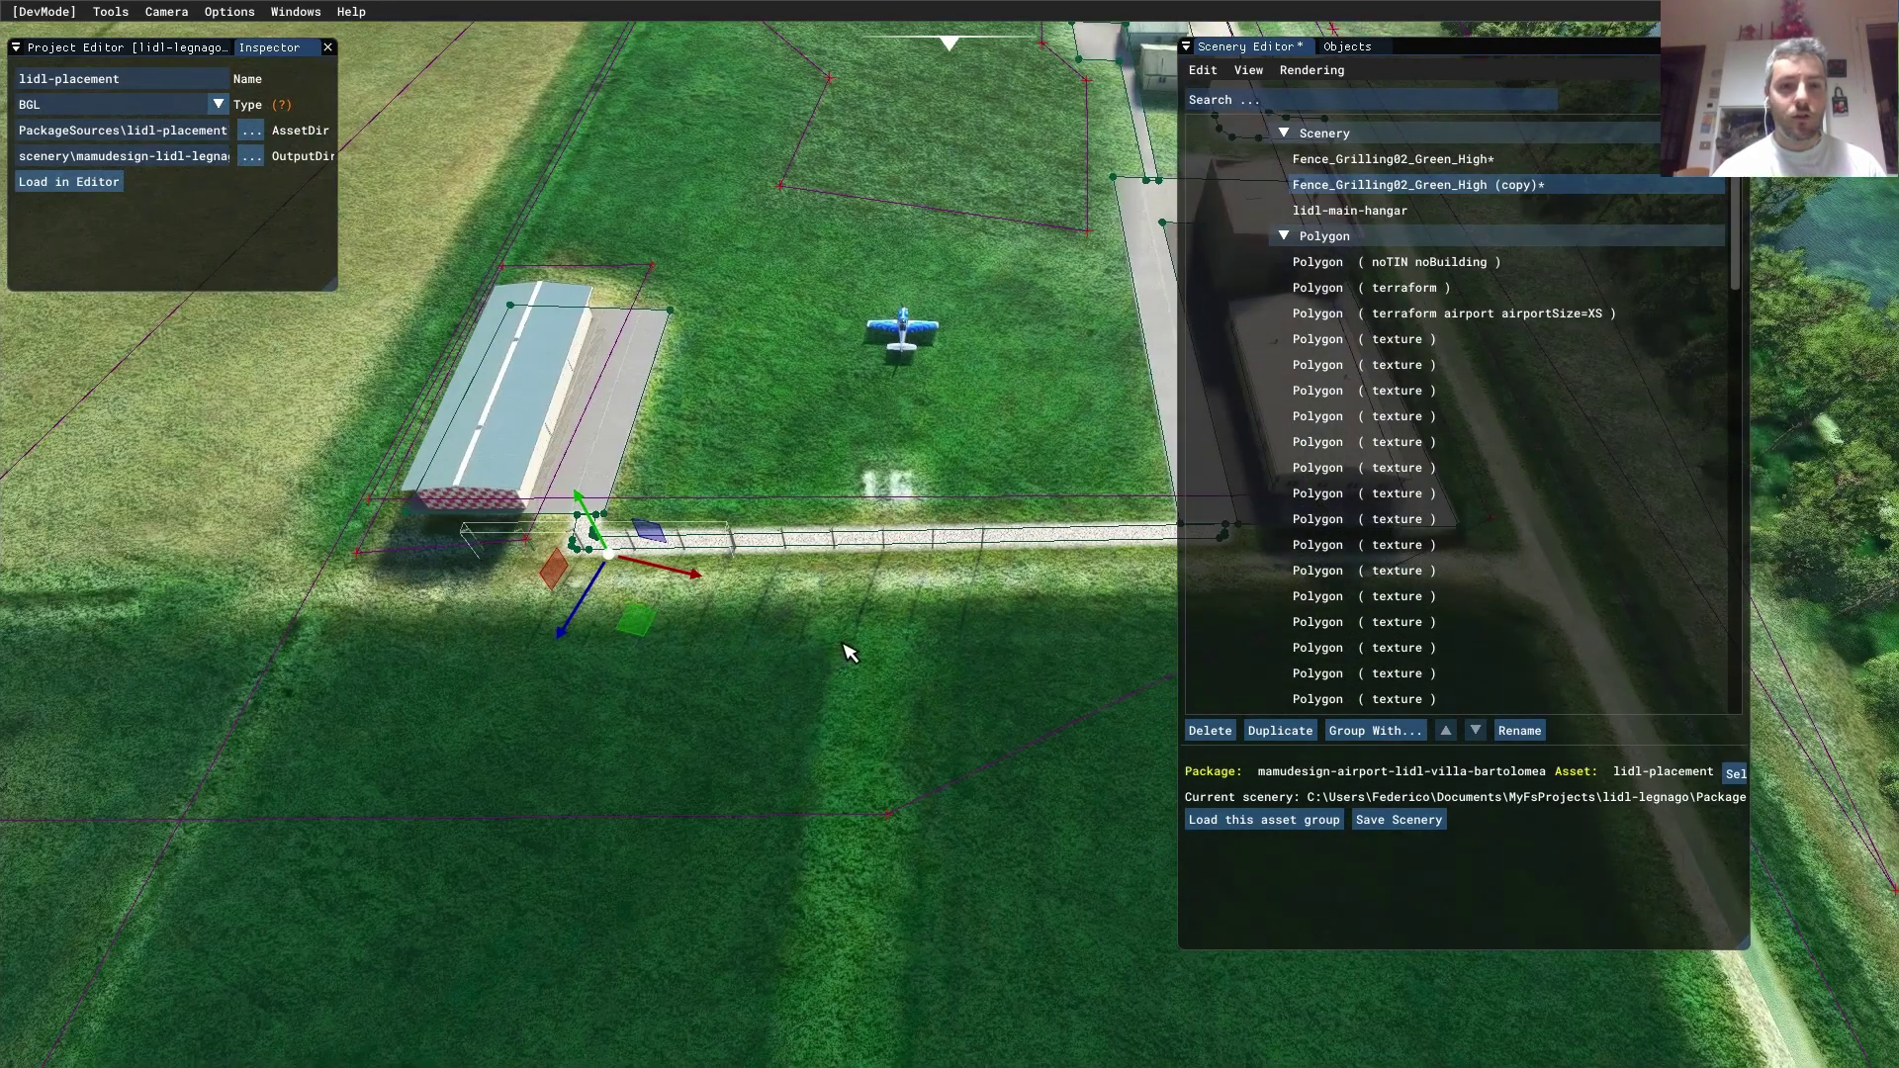
Duplicate the fence around the corner, turn it parallel to the hangar's long side, and extend that side with another copy
{"action": "left_click", "coordinate": [1272, 732]}
{"action": "left_click_drag", "start_coordinate": [697, 653], "coordinate": [457, 522]}
{"action": "key", "text": "r"}
{"action": "key", "text": "t"}
{"action": "scroll", "coordinate": [545, 611], "scroll_direction": "up", "scroll_amount": 5}
{"action": "right_click_drag", "start_coordinate": [545, 611], "coordinate": [870, 583]}
{"action": "left_click", "coordinate": [1306, 735]}
{"action": "left_click_drag", "start_coordinate": [767, 453], "coordinate": [67, 455]}
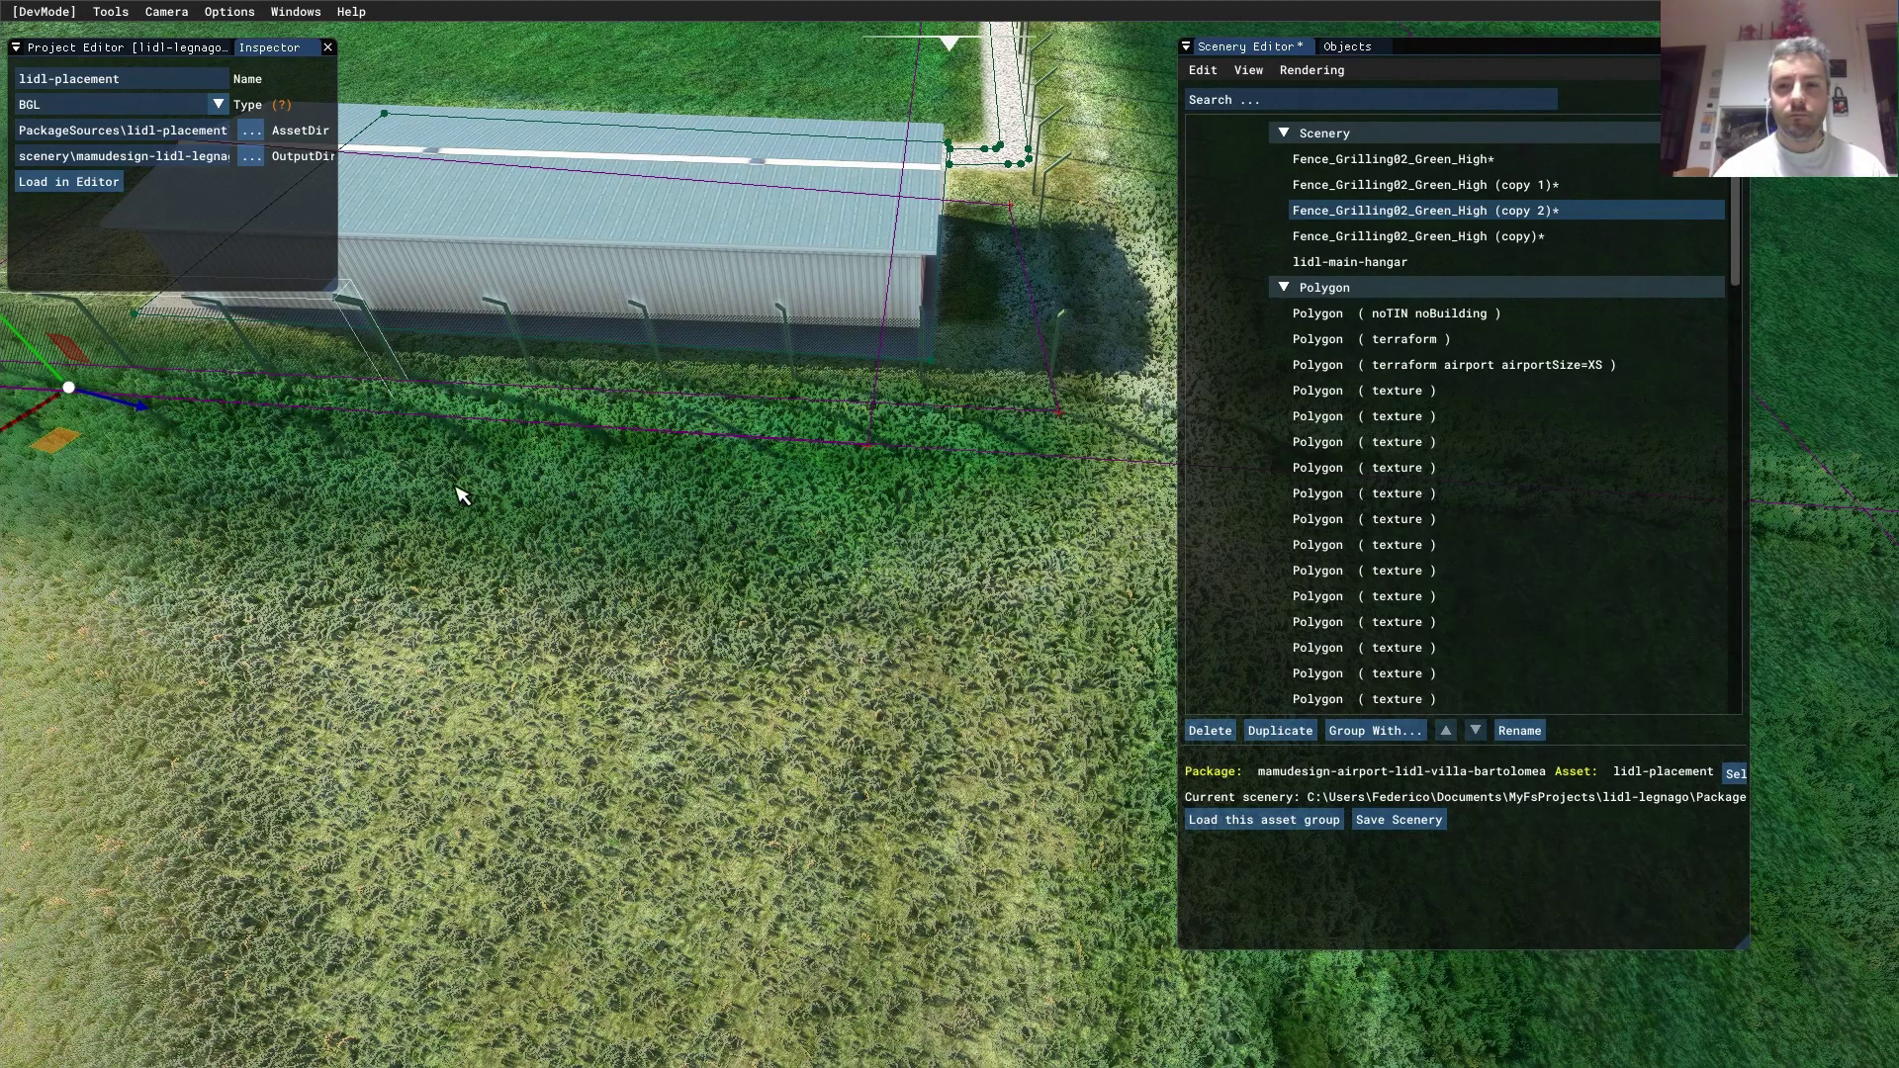
Duplicate the two fence sections behind the hangar and move the copies farther along the field edge
{"action": "left_click", "coordinate": [1504, 187]}
{"action": "left_click", "coordinate": [1503, 191]}
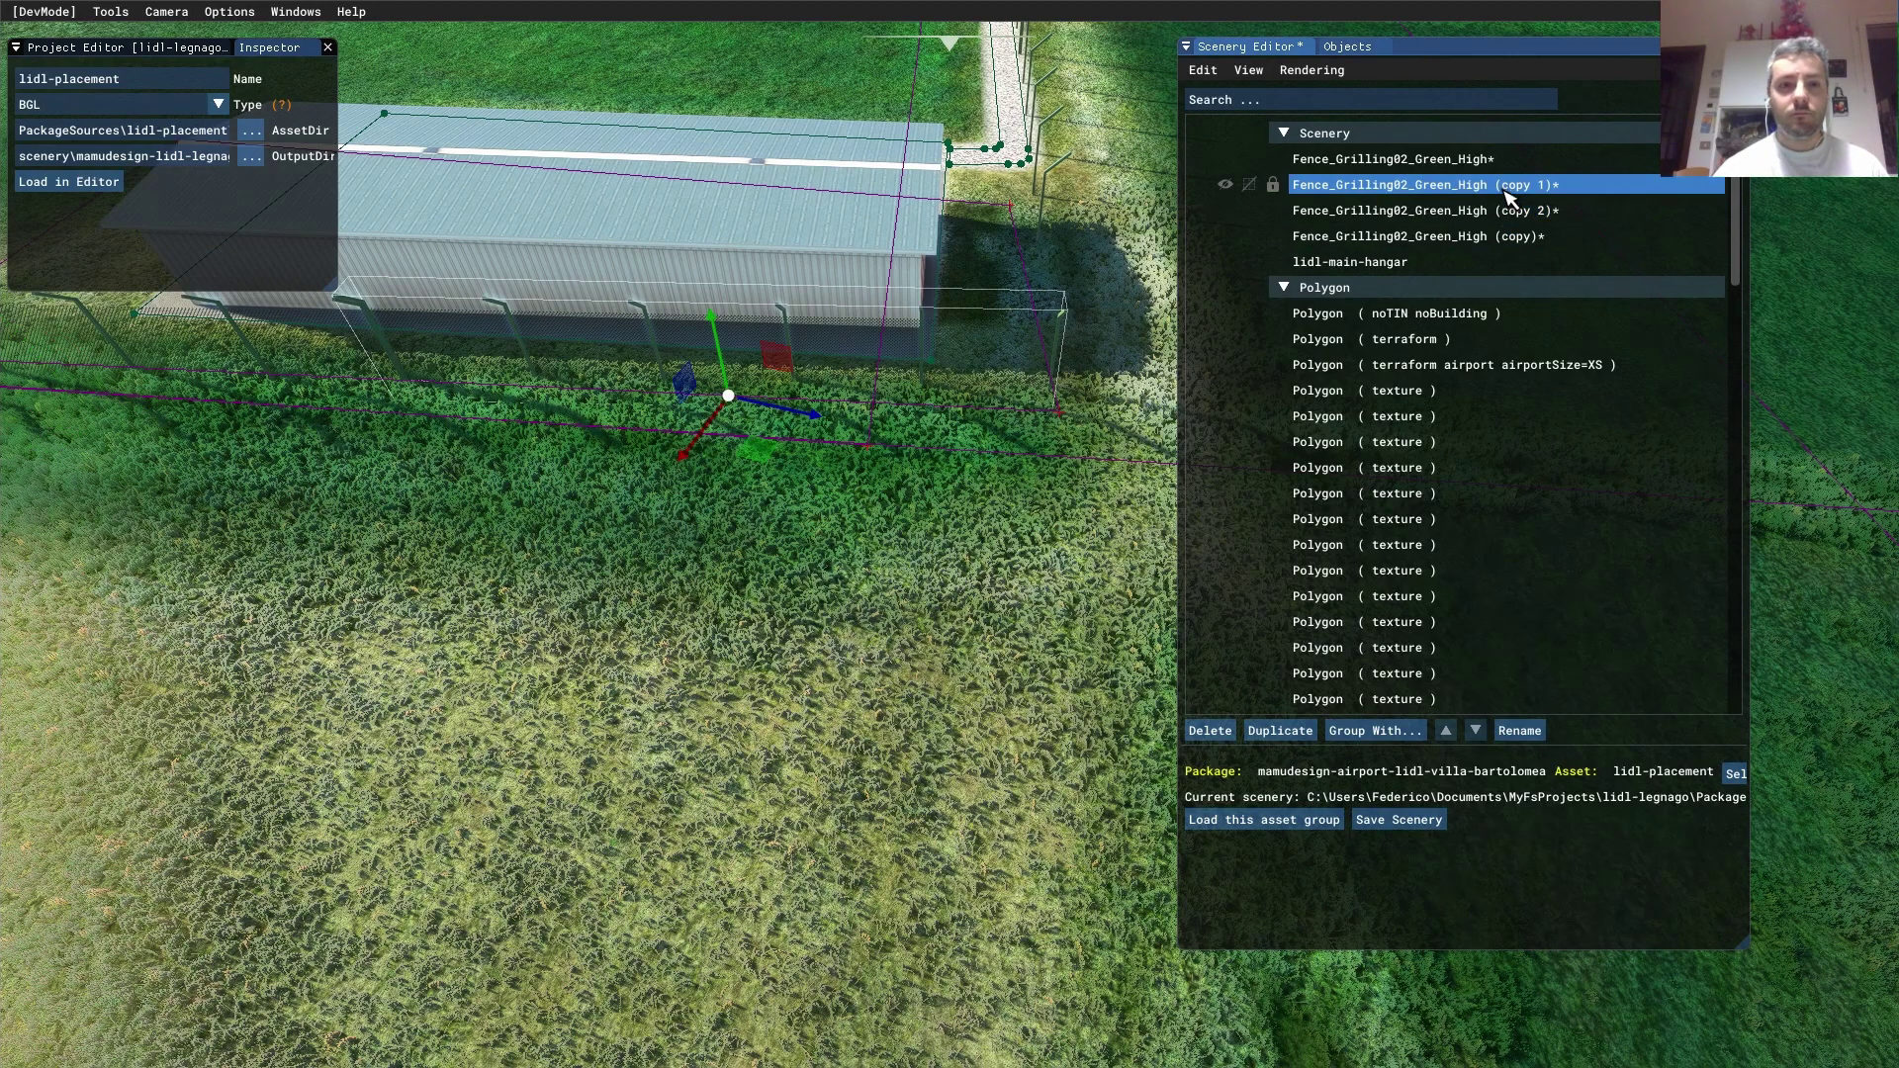
{"action": "left_click", "coordinate": [1499, 214], "text": "ctrl"}
{"action": "scroll", "coordinate": [578, 502], "scroll_direction": "down", "scroll_amount": 3}
{"action": "right_click_drag", "start_coordinate": [623, 503], "coordinate": [861, 623]}
{"action": "key", "text": "s"}
{"action": "left_click", "coordinate": [1261, 734]}
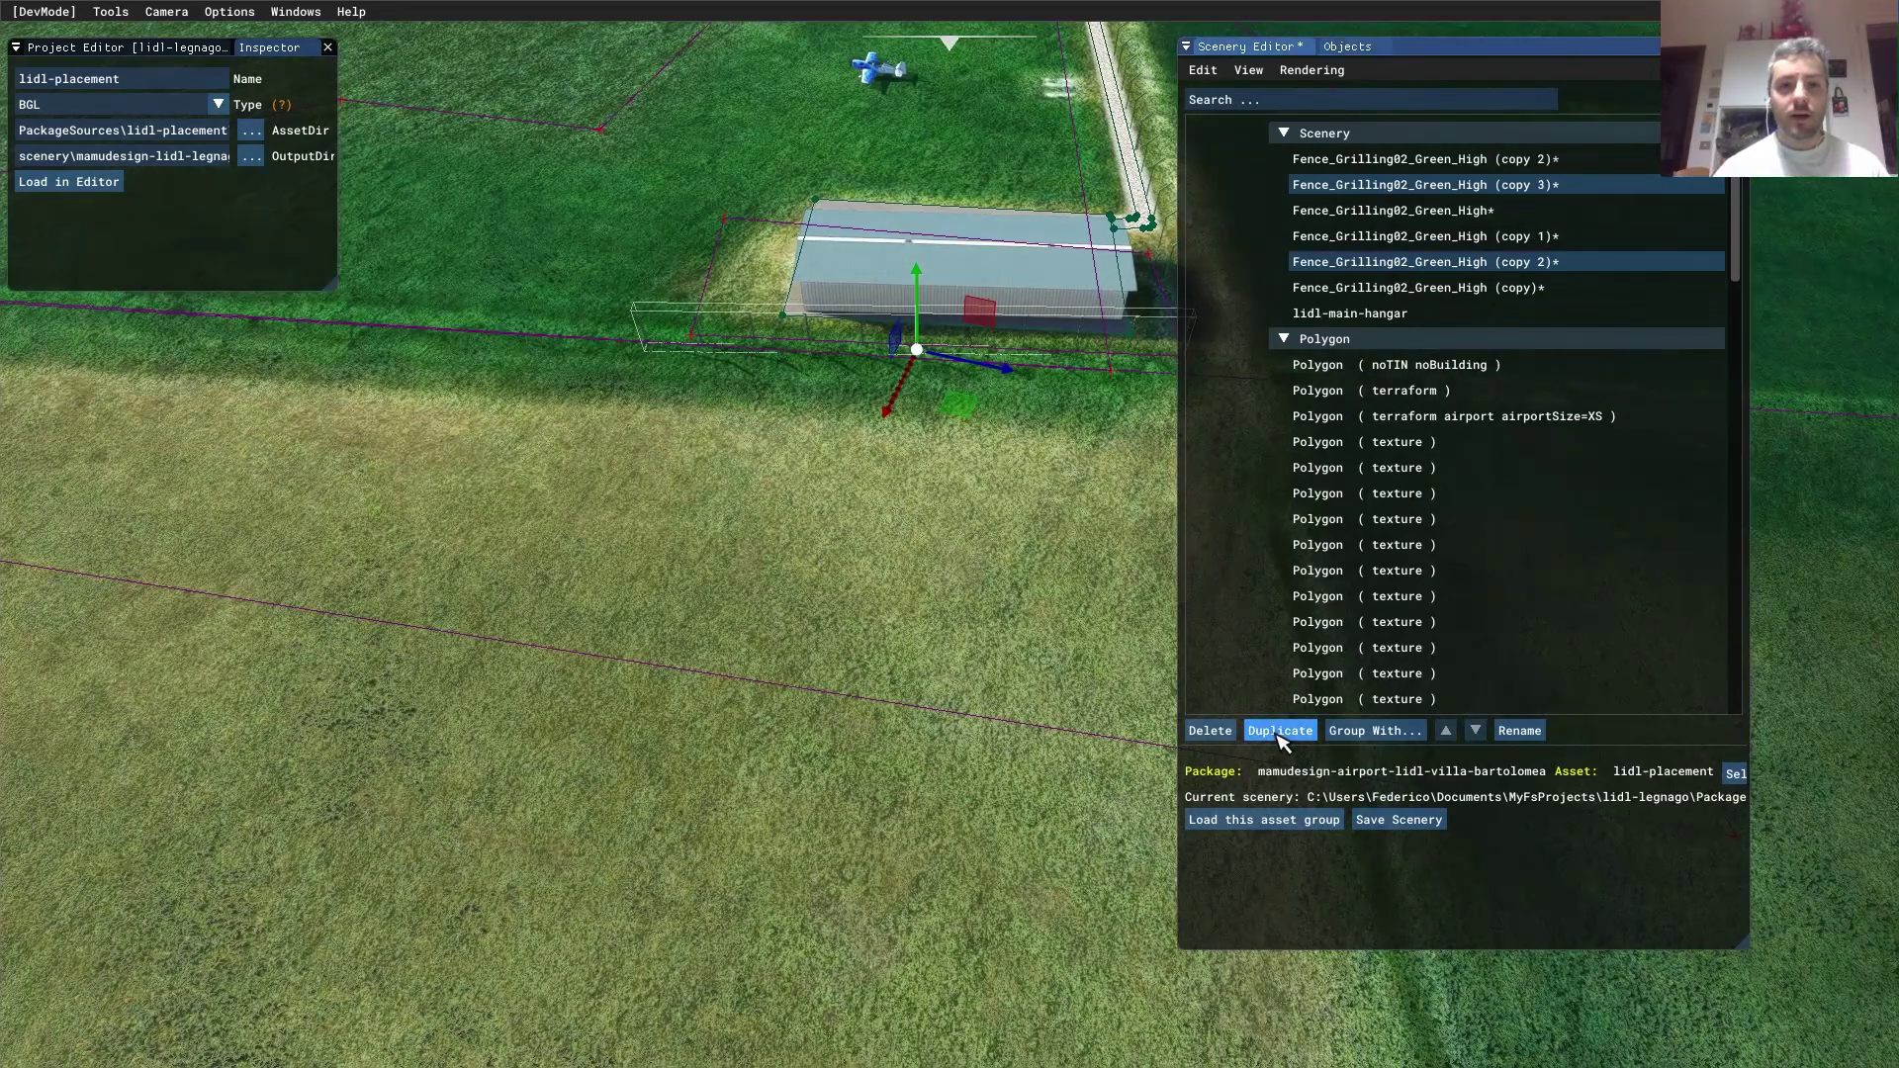
{"action": "left_click_drag", "start_coordinate": [962, 407], "coordinate": [458, 403]}
{"action": "key", "text": "r"}
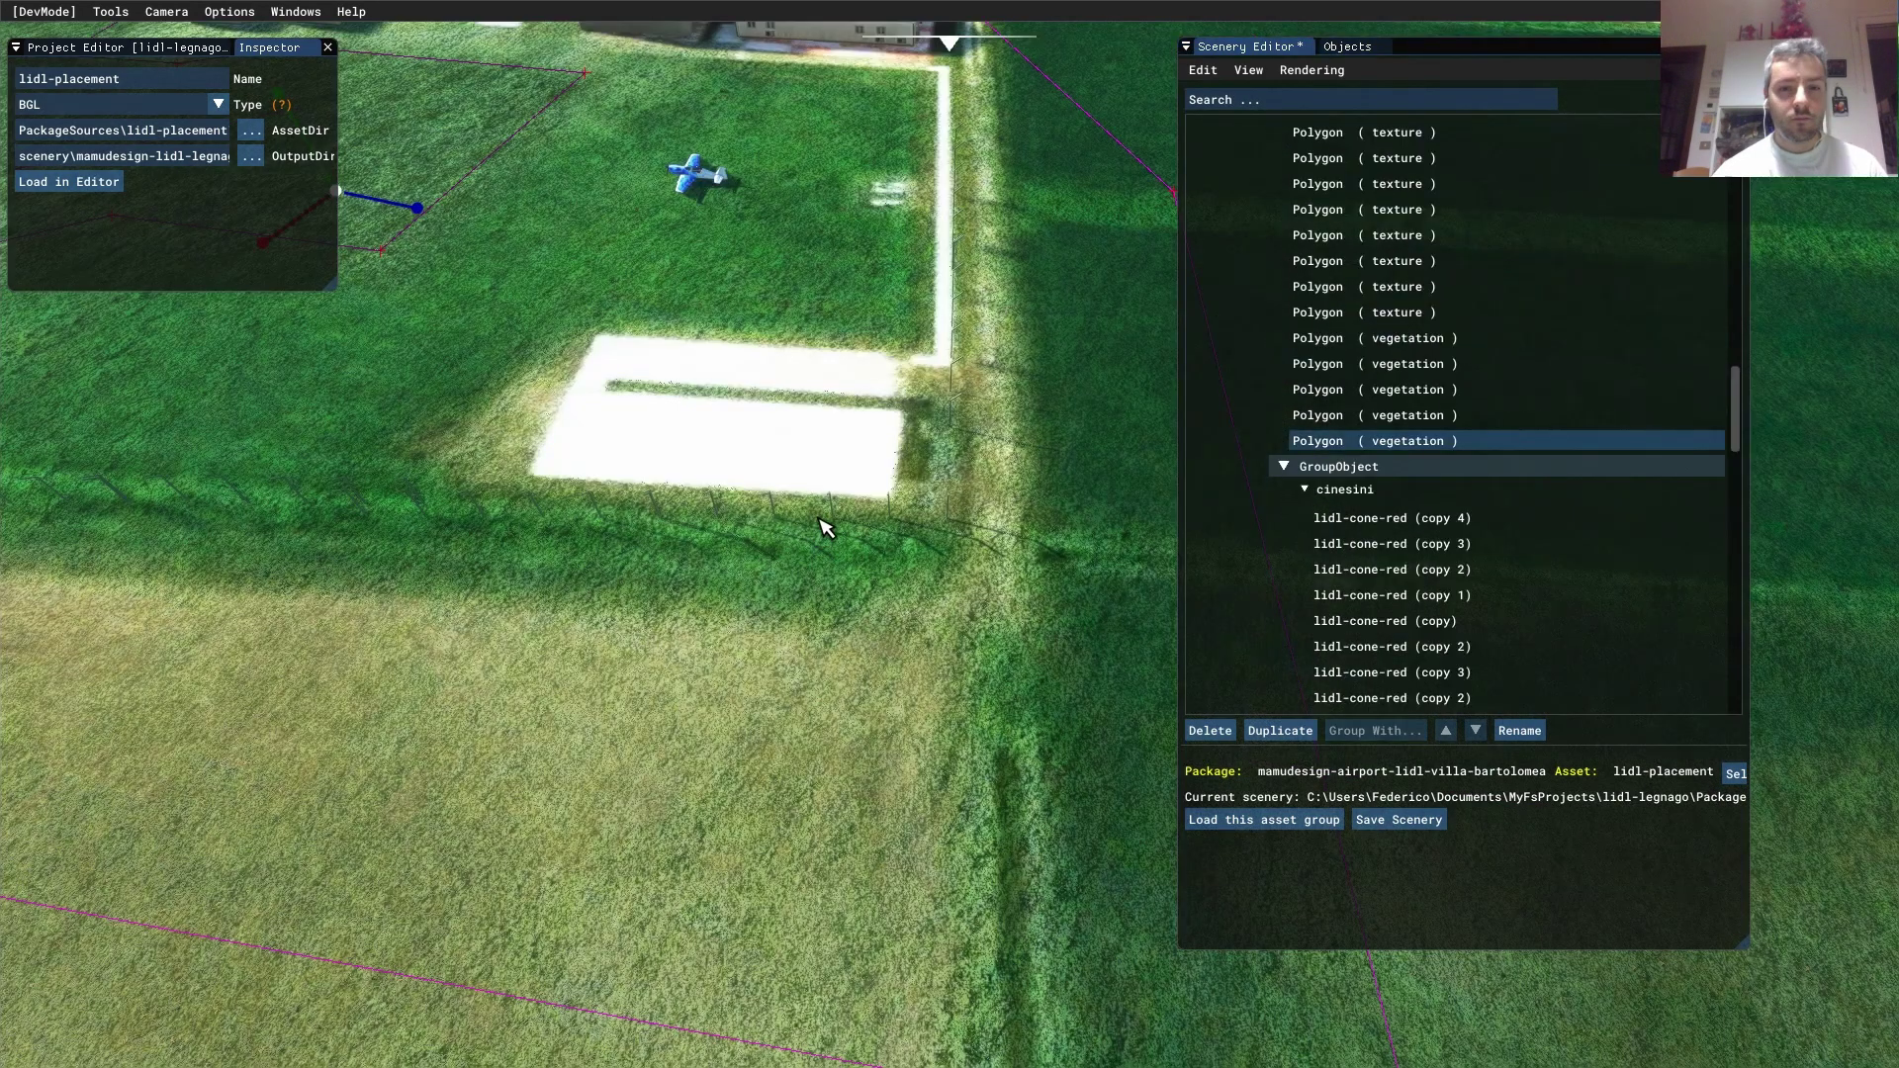
Duplicate the four fence sections on the hangar side and move the copies to continue the line along the field edge
{"action": "left_click", "coordinate": [822, 531]}
{"action": "scroll", "coordinate": [877, 735], "scroll_direction": "down", "scroll_amount": 2}
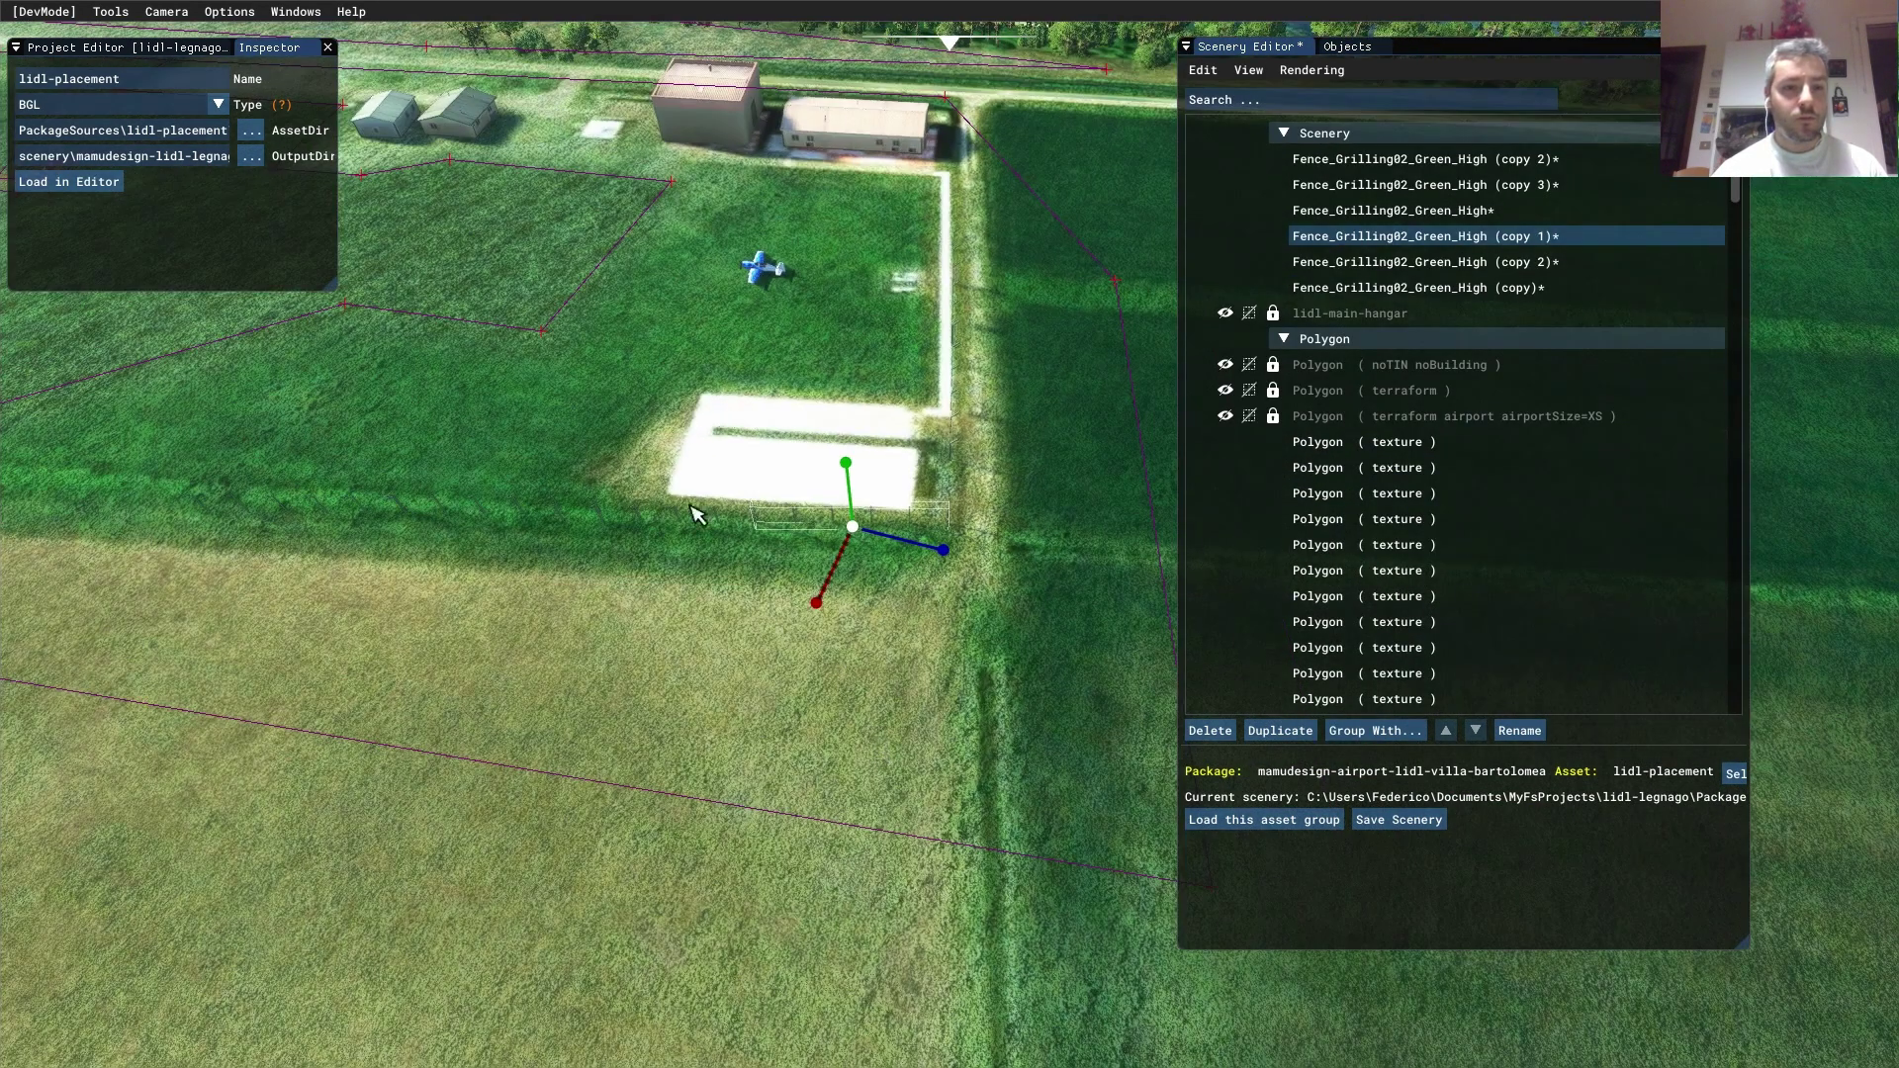
{"action": "left_click_drag", "start_coordinate": [631, 542], "coordinate": [1056, 669]}
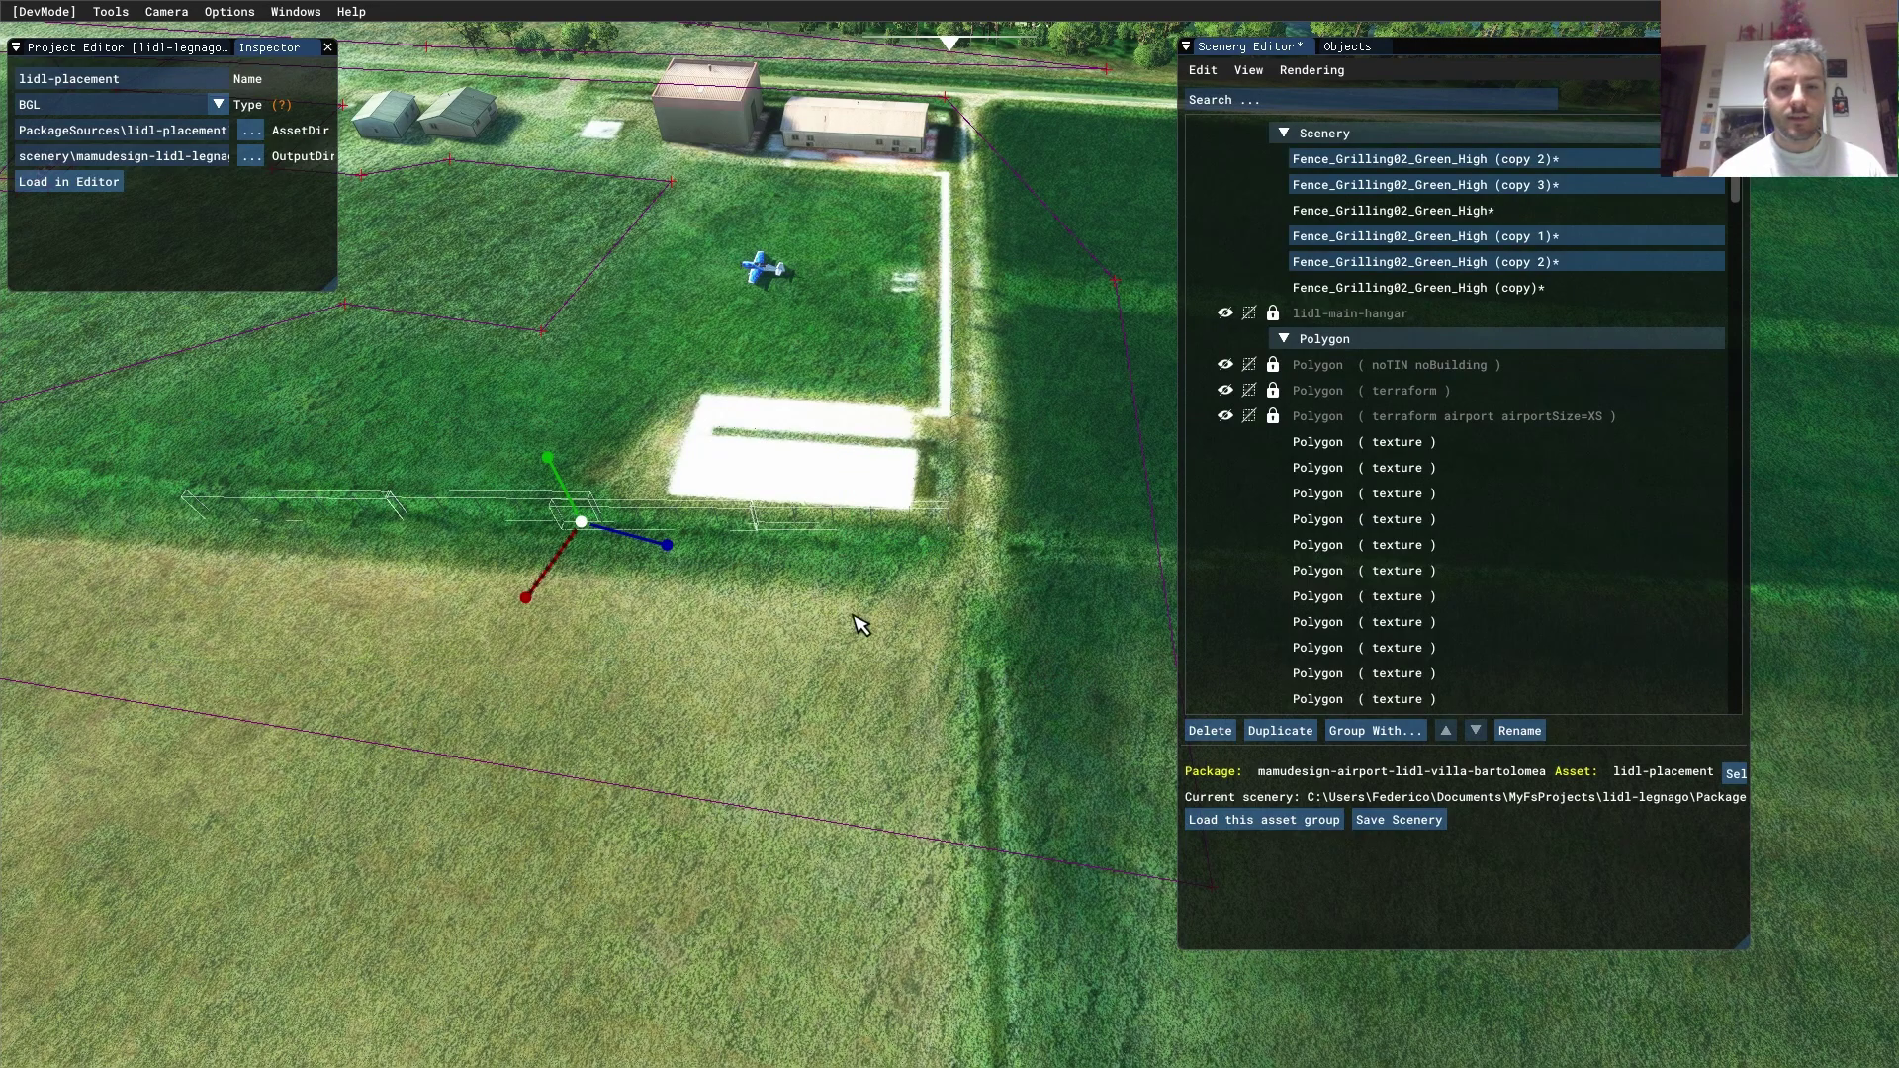
{"action": "left_click", "coordinate": [1280, 730]}
{"action": "left_click_drag", "start_coordinate": [524, 595], "coordinate": [593, 661]}
{"action": "scroll", "coordinate": [789, 653], "scroll_direction": "up", "scroll_amount": 3}
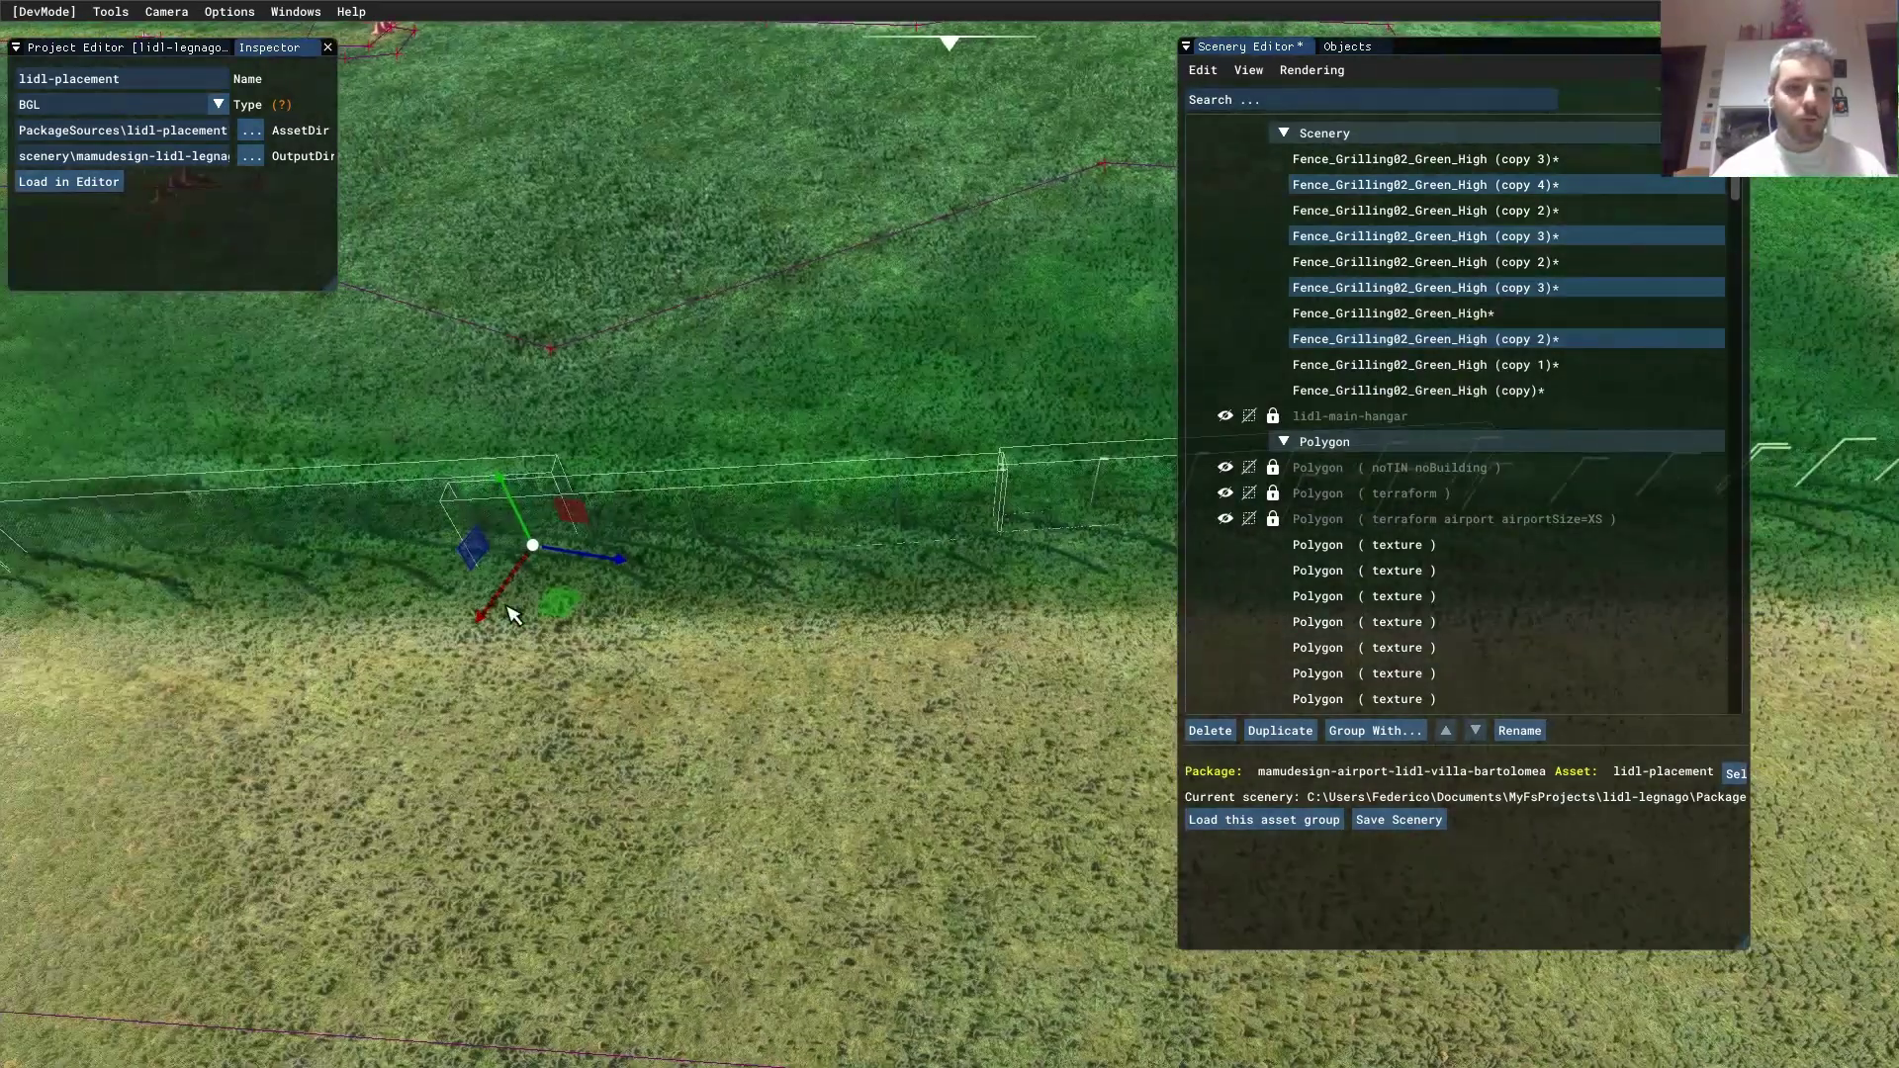
{"action": "left_click_drag", "start_coordinate": [513, 615], "coordinate": [586, 648]}
{"action": "left_click_drag", "start_coordinate": [237, 581], "coordinate": [156, 555]}
{"action": "key", "text": "space"}
Examine the full length of the airfield from a distance, beyond the fence line built so far
{"action": "key", "text": "s"}
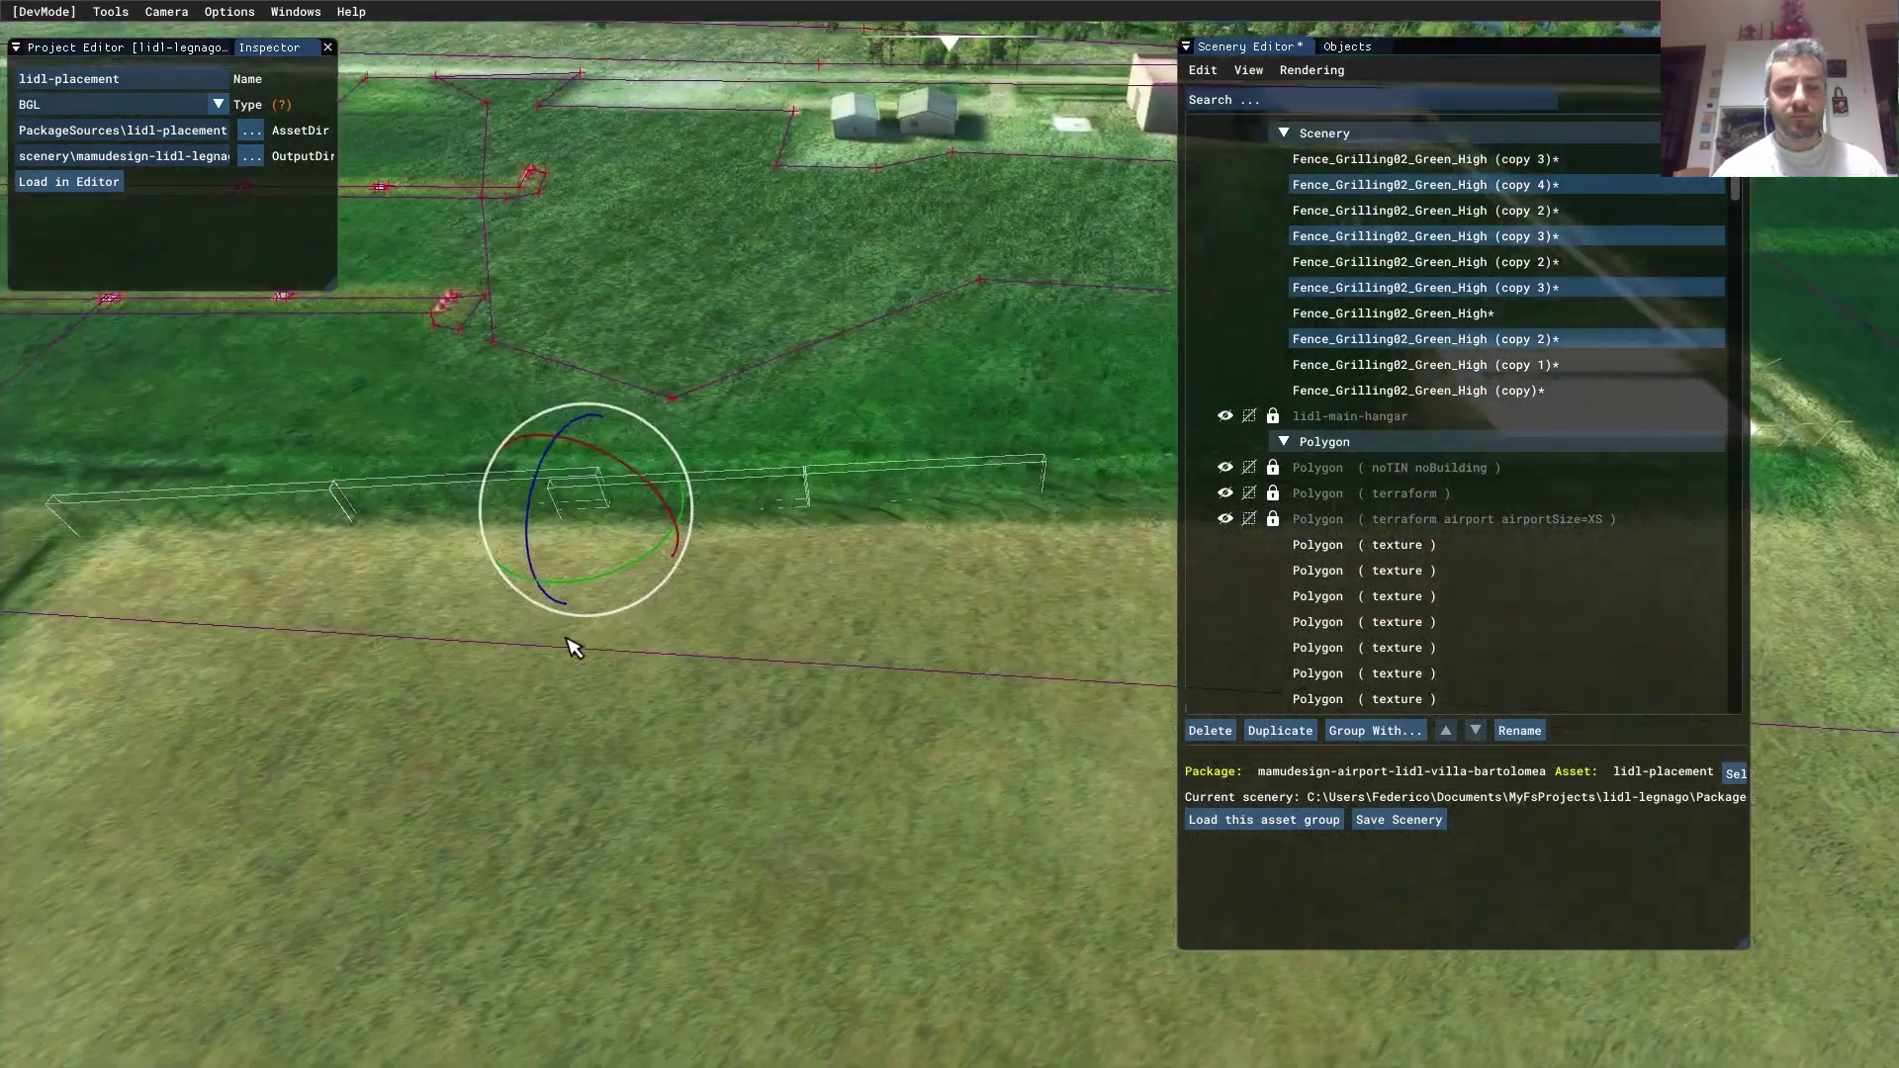
{"action": "key", "text": "a"}
{"action": "right_click_drag", "start_coordinate": [414, 630], "coordinate": [678, 632]}
{"action": "key", "text": "s"}
{"action": "key", "text": "s"}
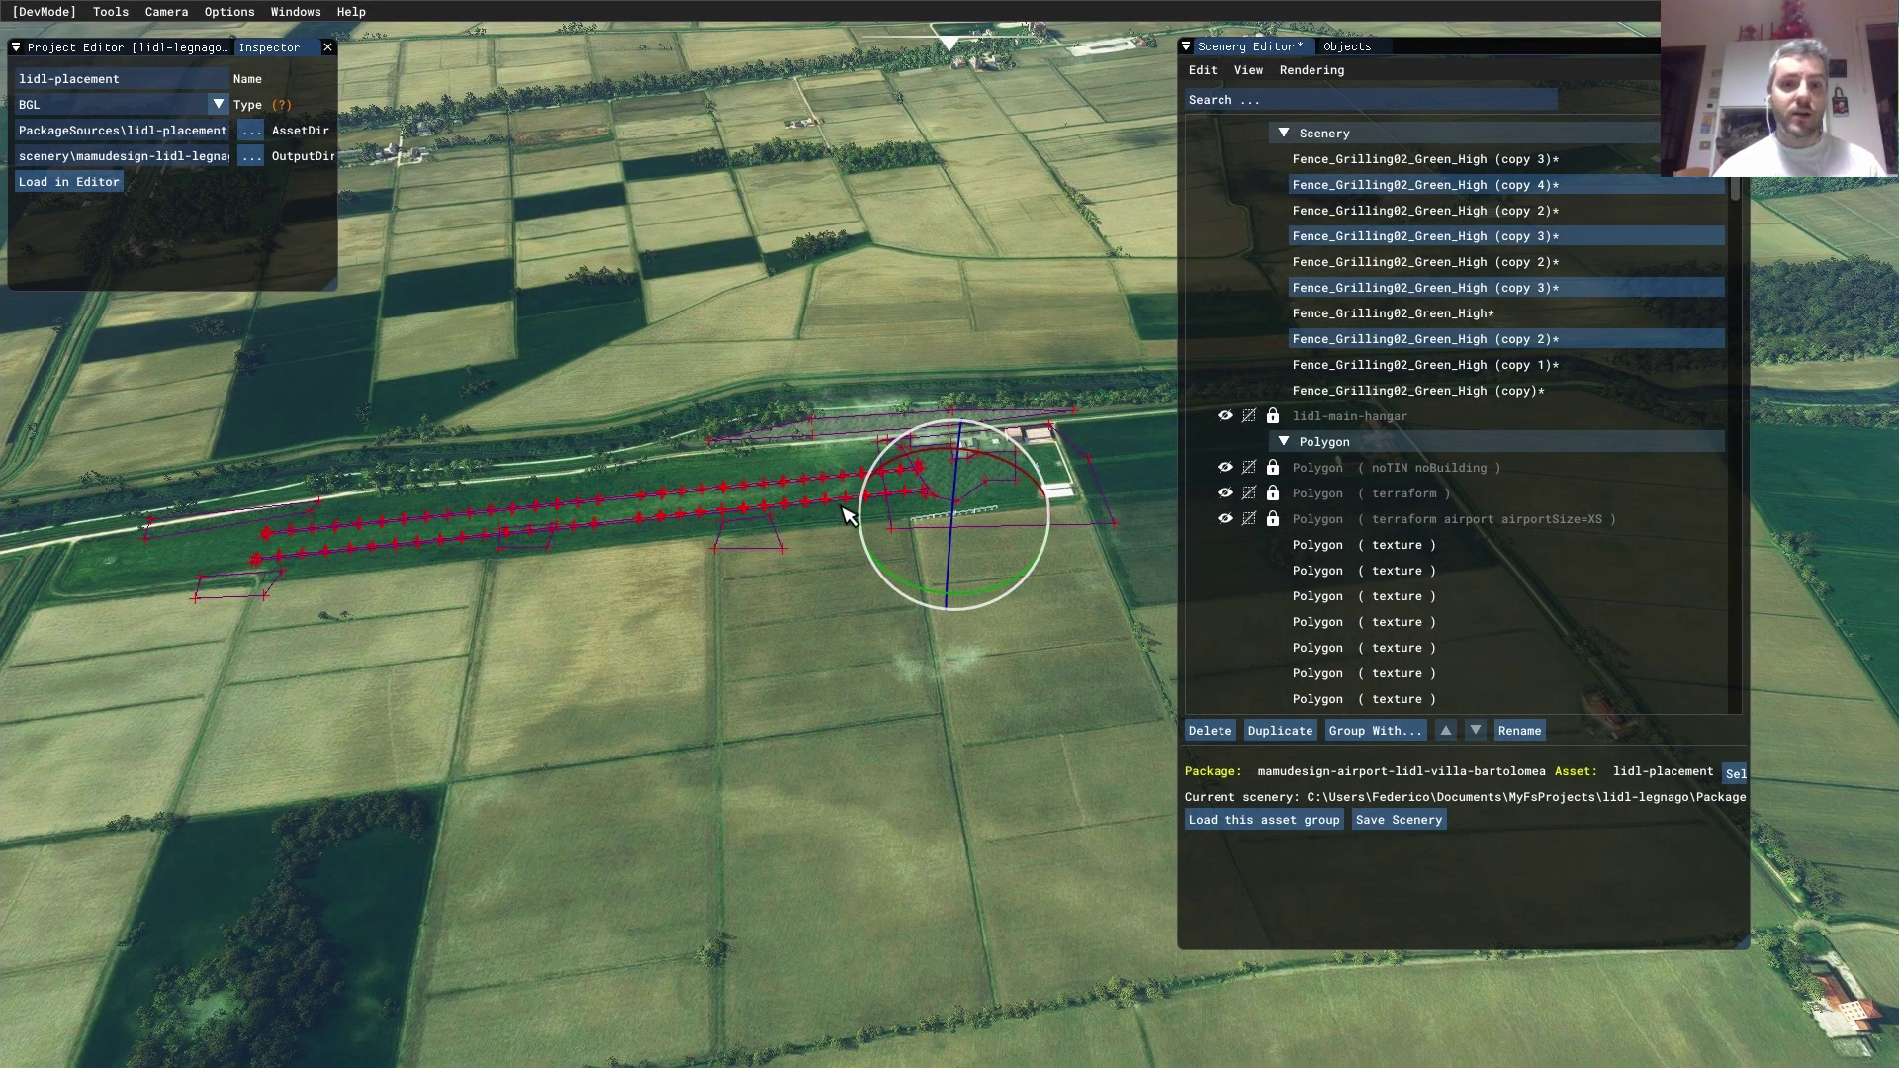
{"action": "key", "text": "w"}
{"action": "right_click_drag", "start_coordinate": [884, 584], "coordinate": [700, 648]}
{"action": "key", "text": "d"}
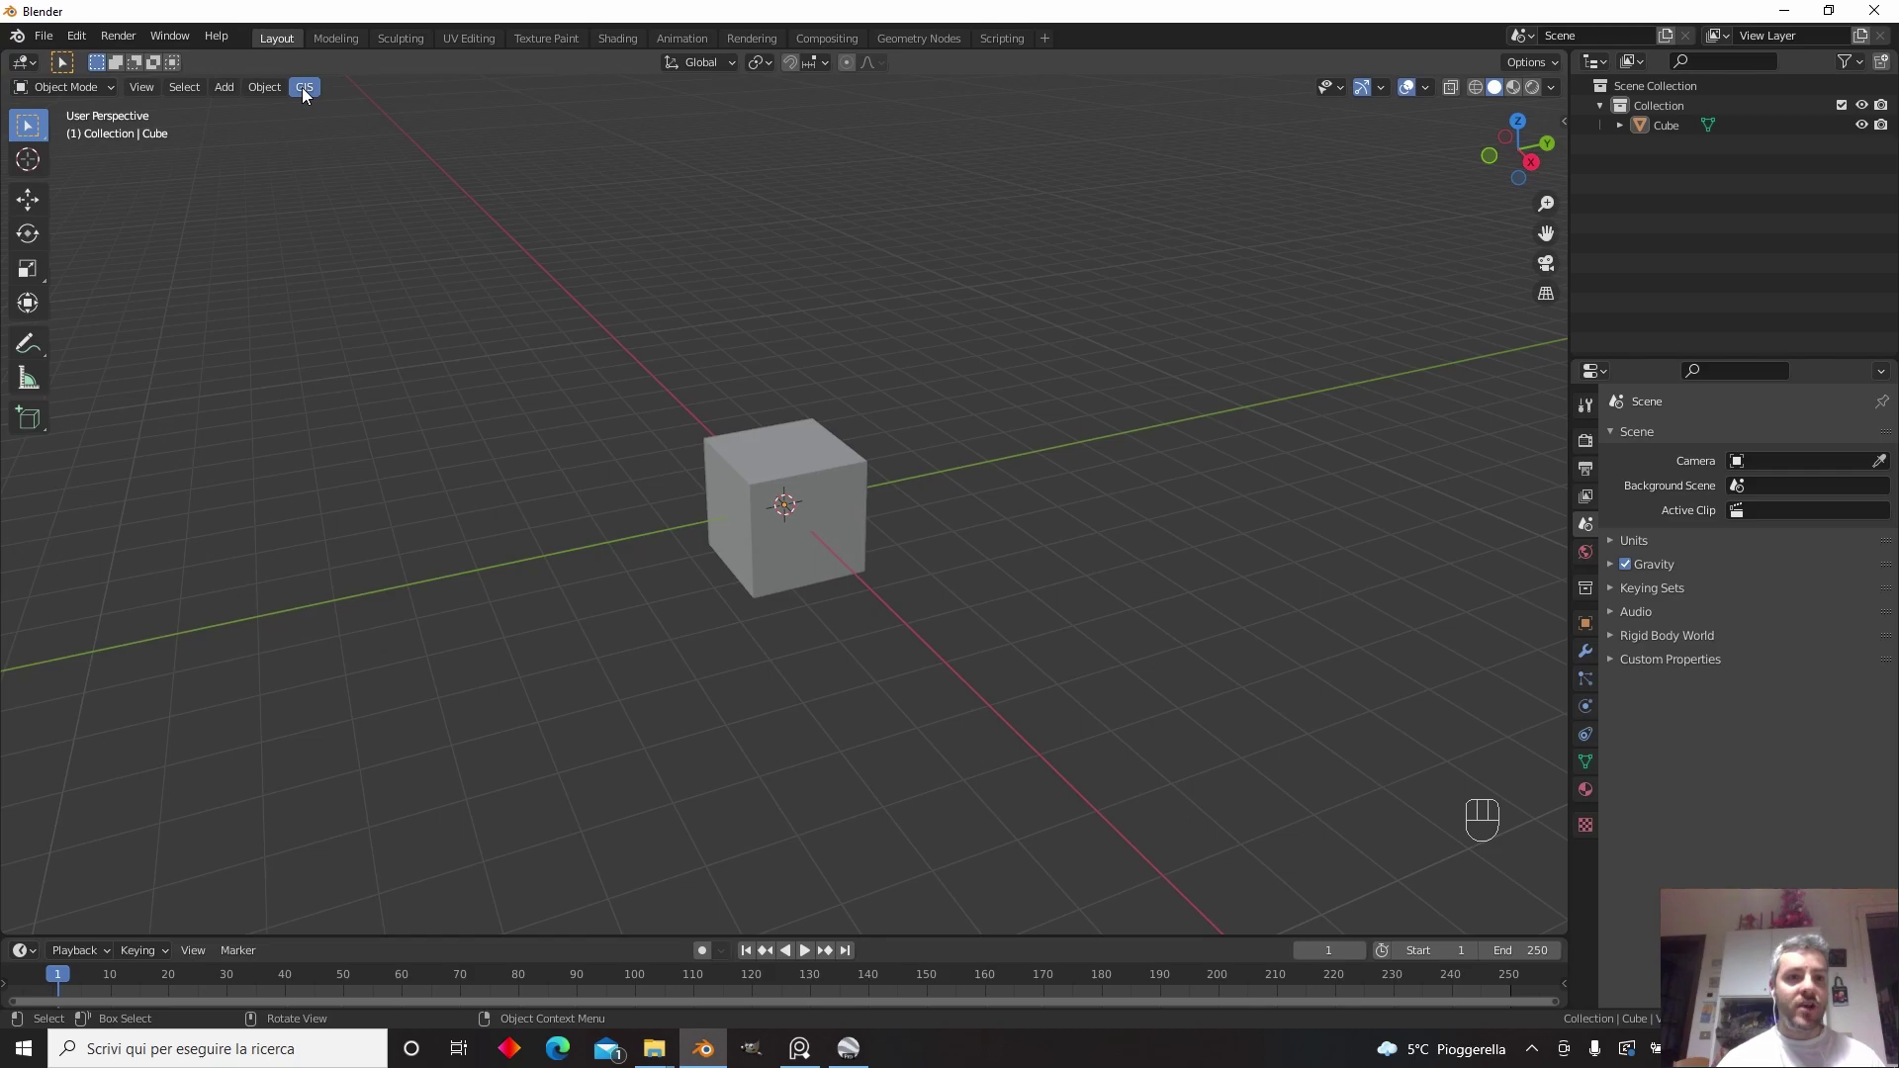
Open the program preferences
{"action": "left_click", "coordinate": [664, 560]}
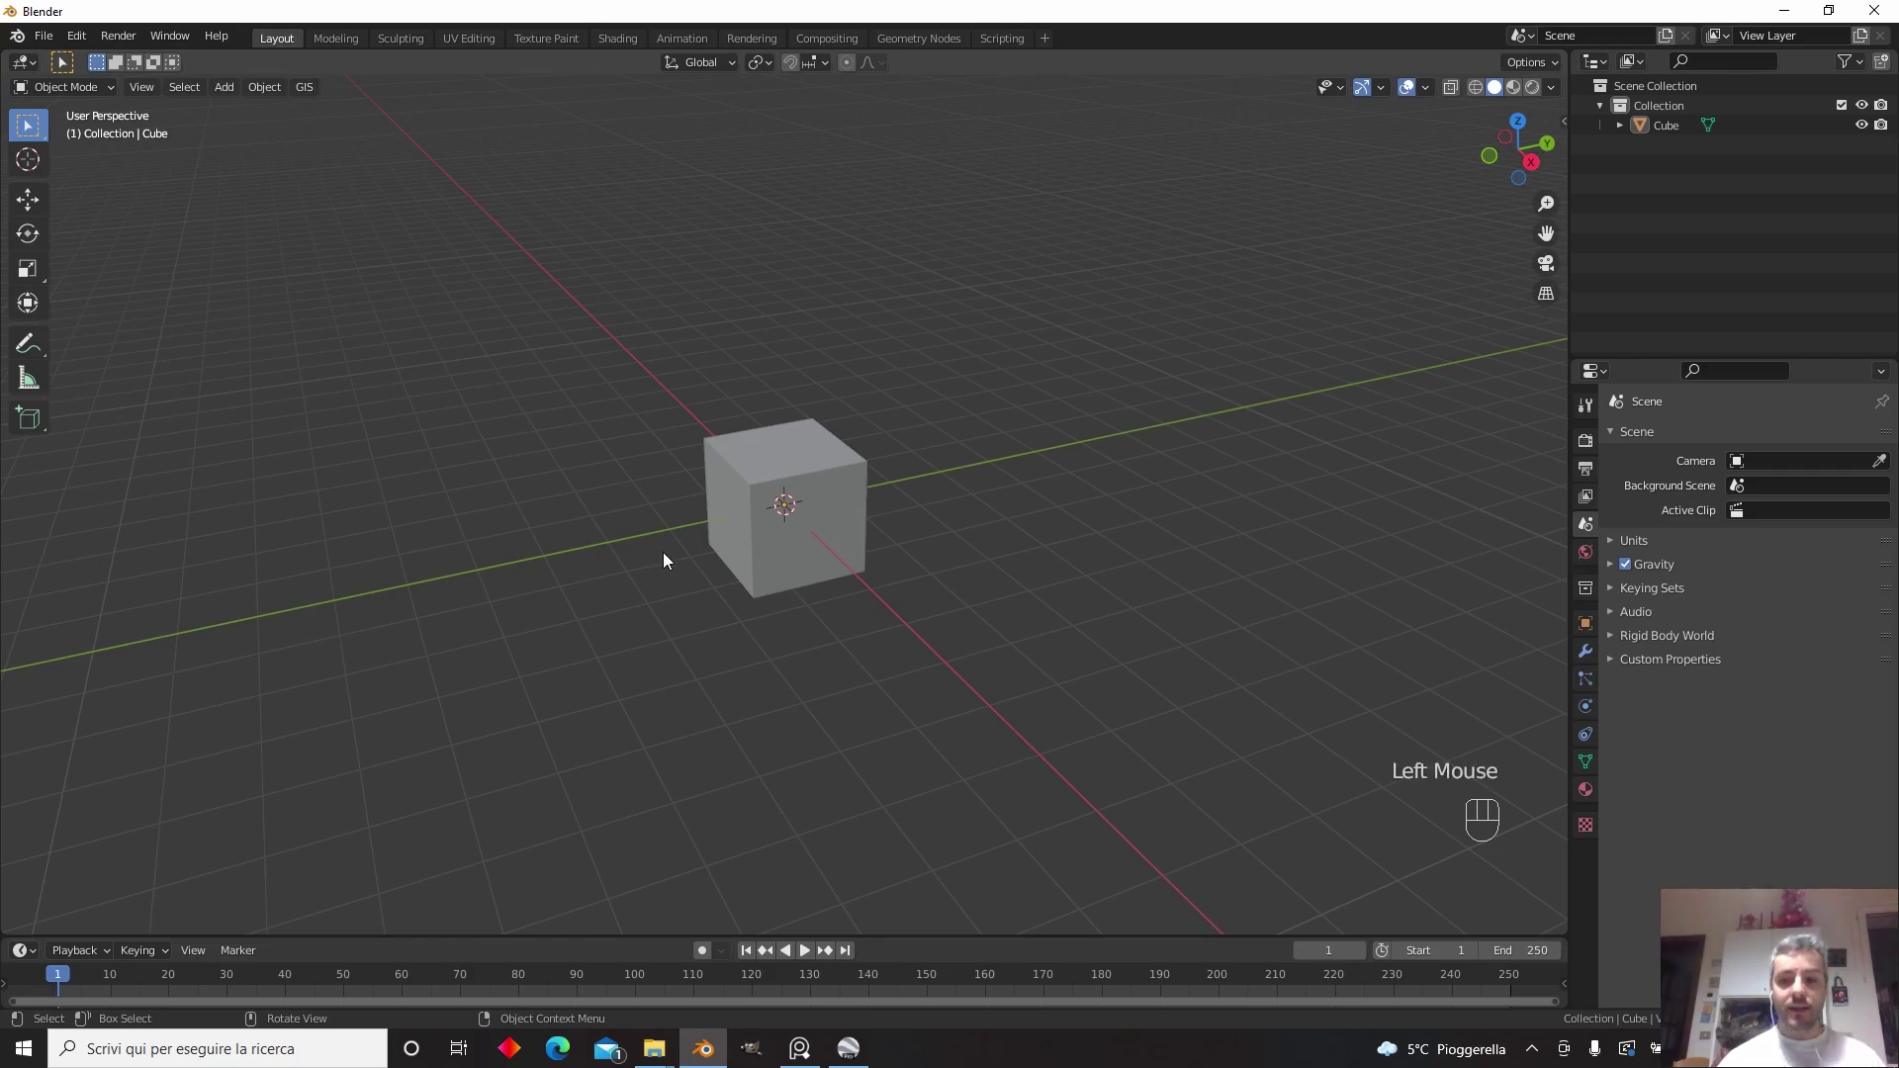
{"action": "left_click", "coordinate": [76, 35]}
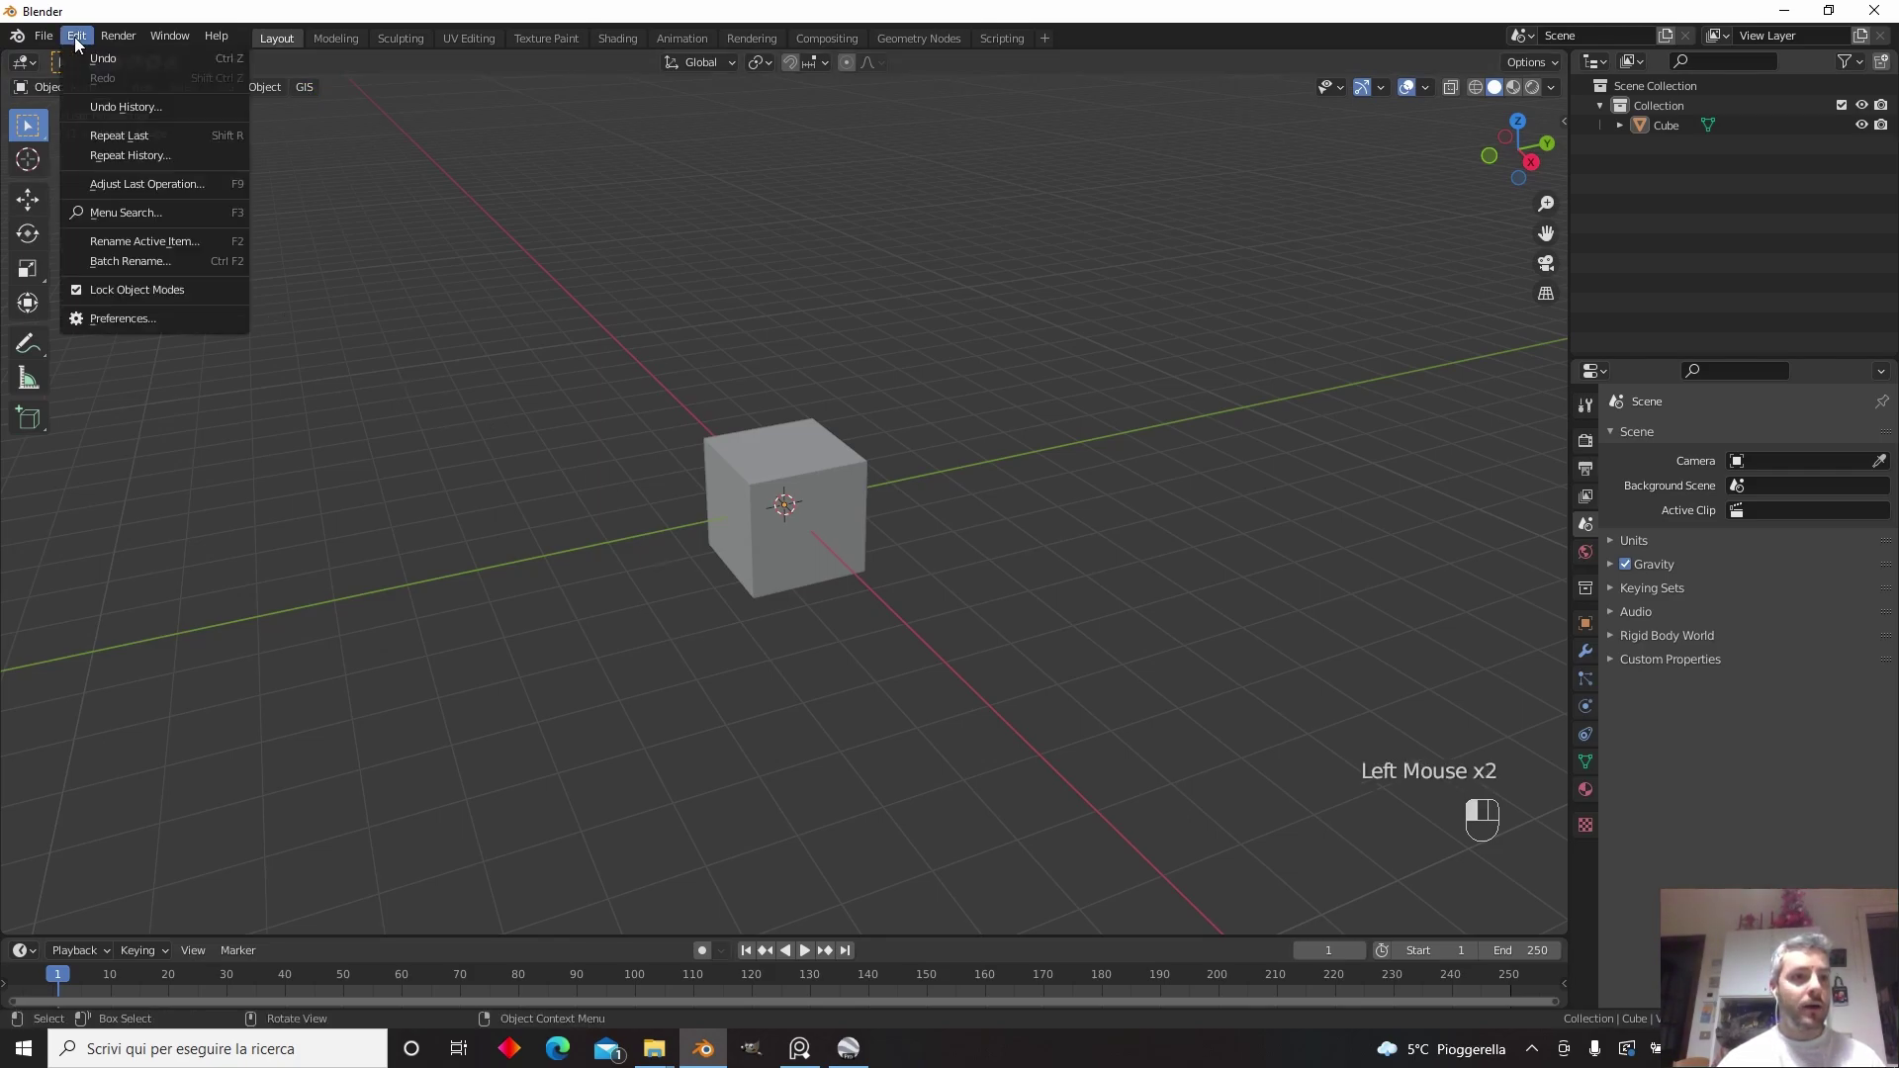
{"action": "left_click", "coordinate": [117, 316]}
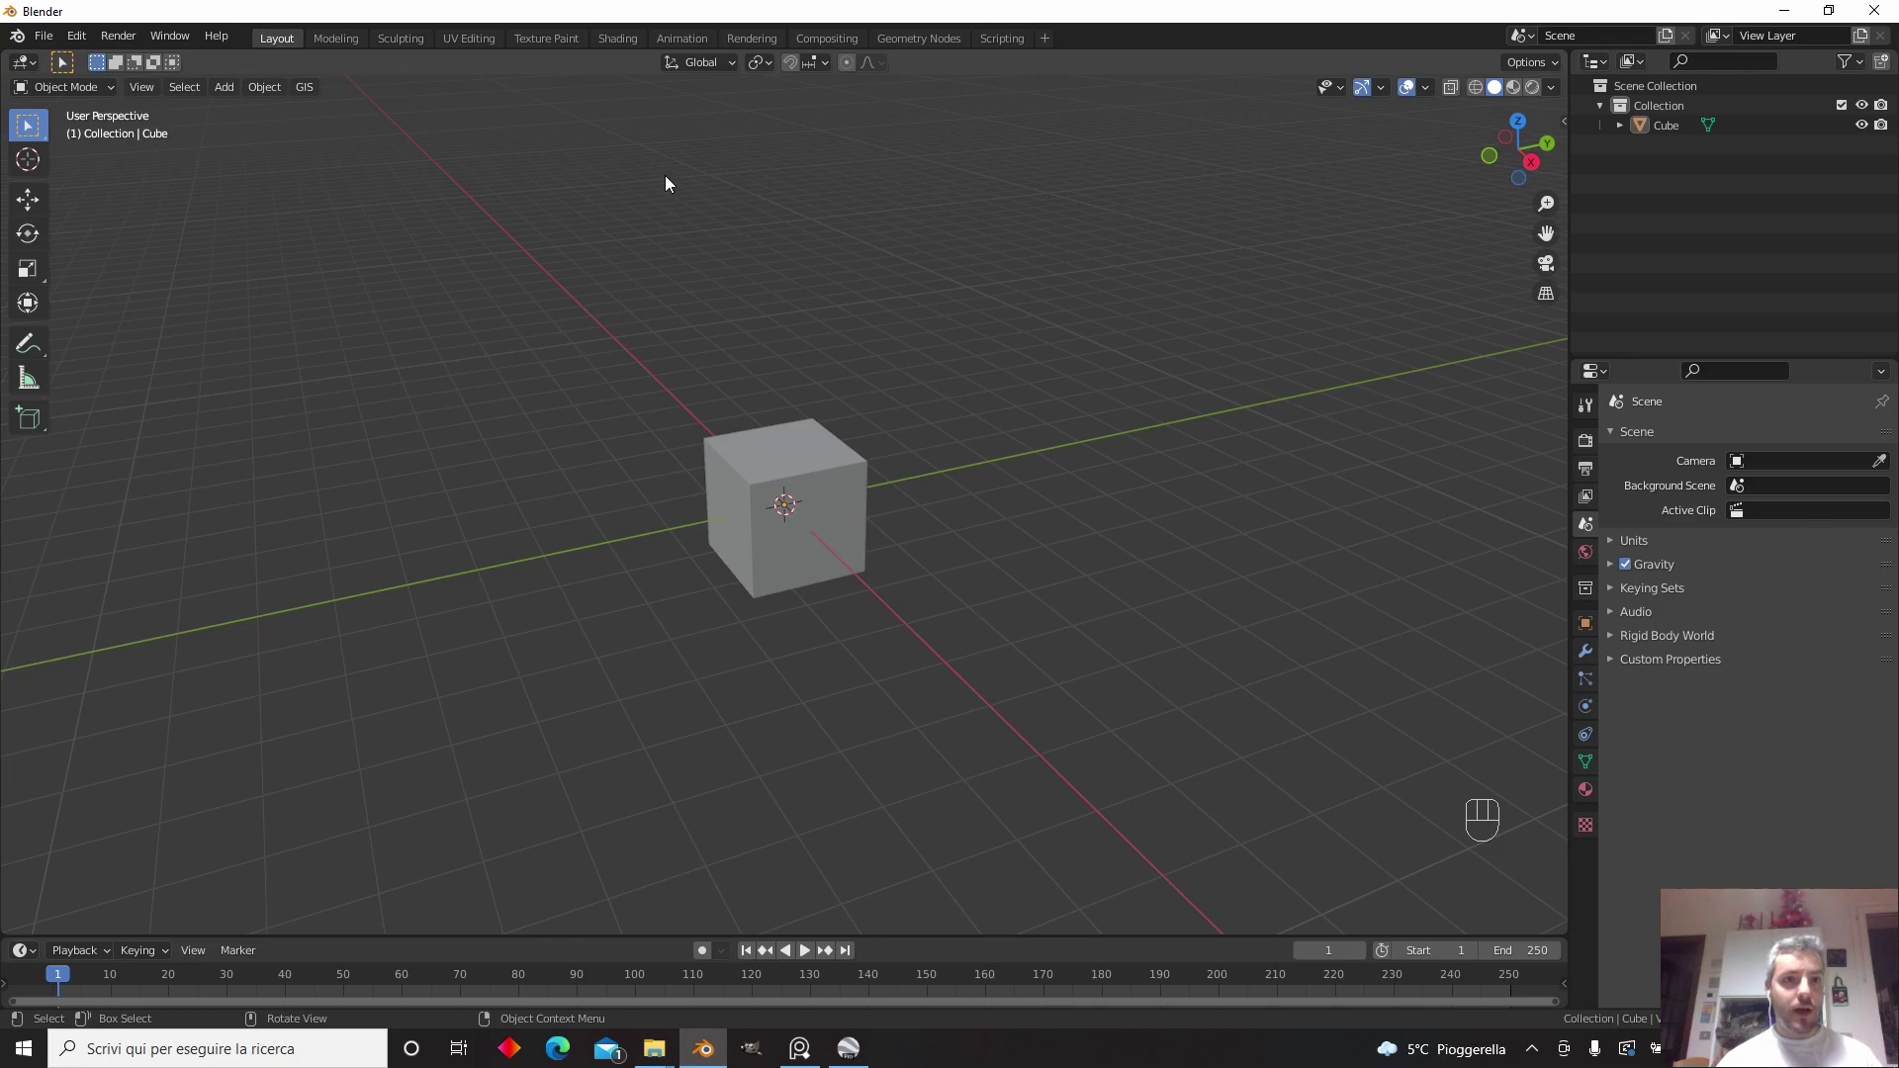
Load a web basemap with Google as source and the Satellite layer
{"action": "left_click", "coordinate": [306, 87]}
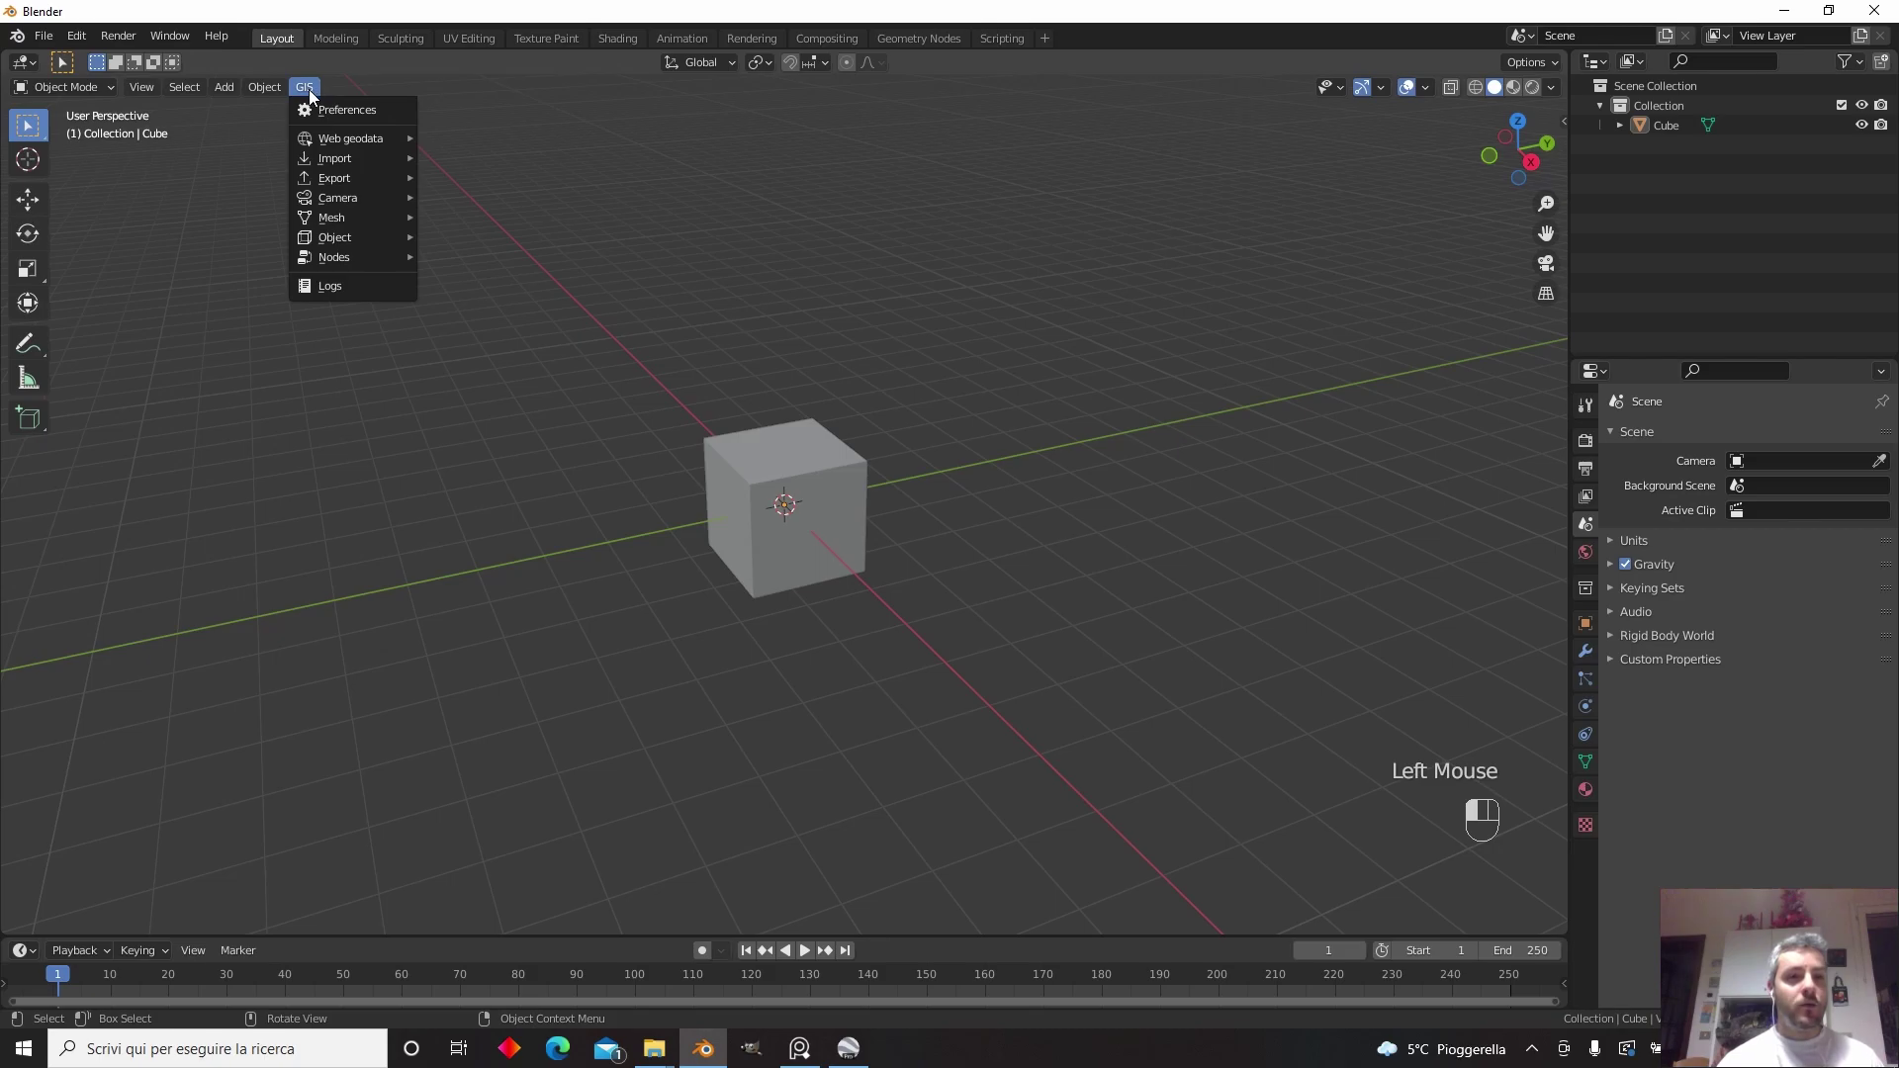
{"action": "mouse_move", "coordinate": [348, 143]}
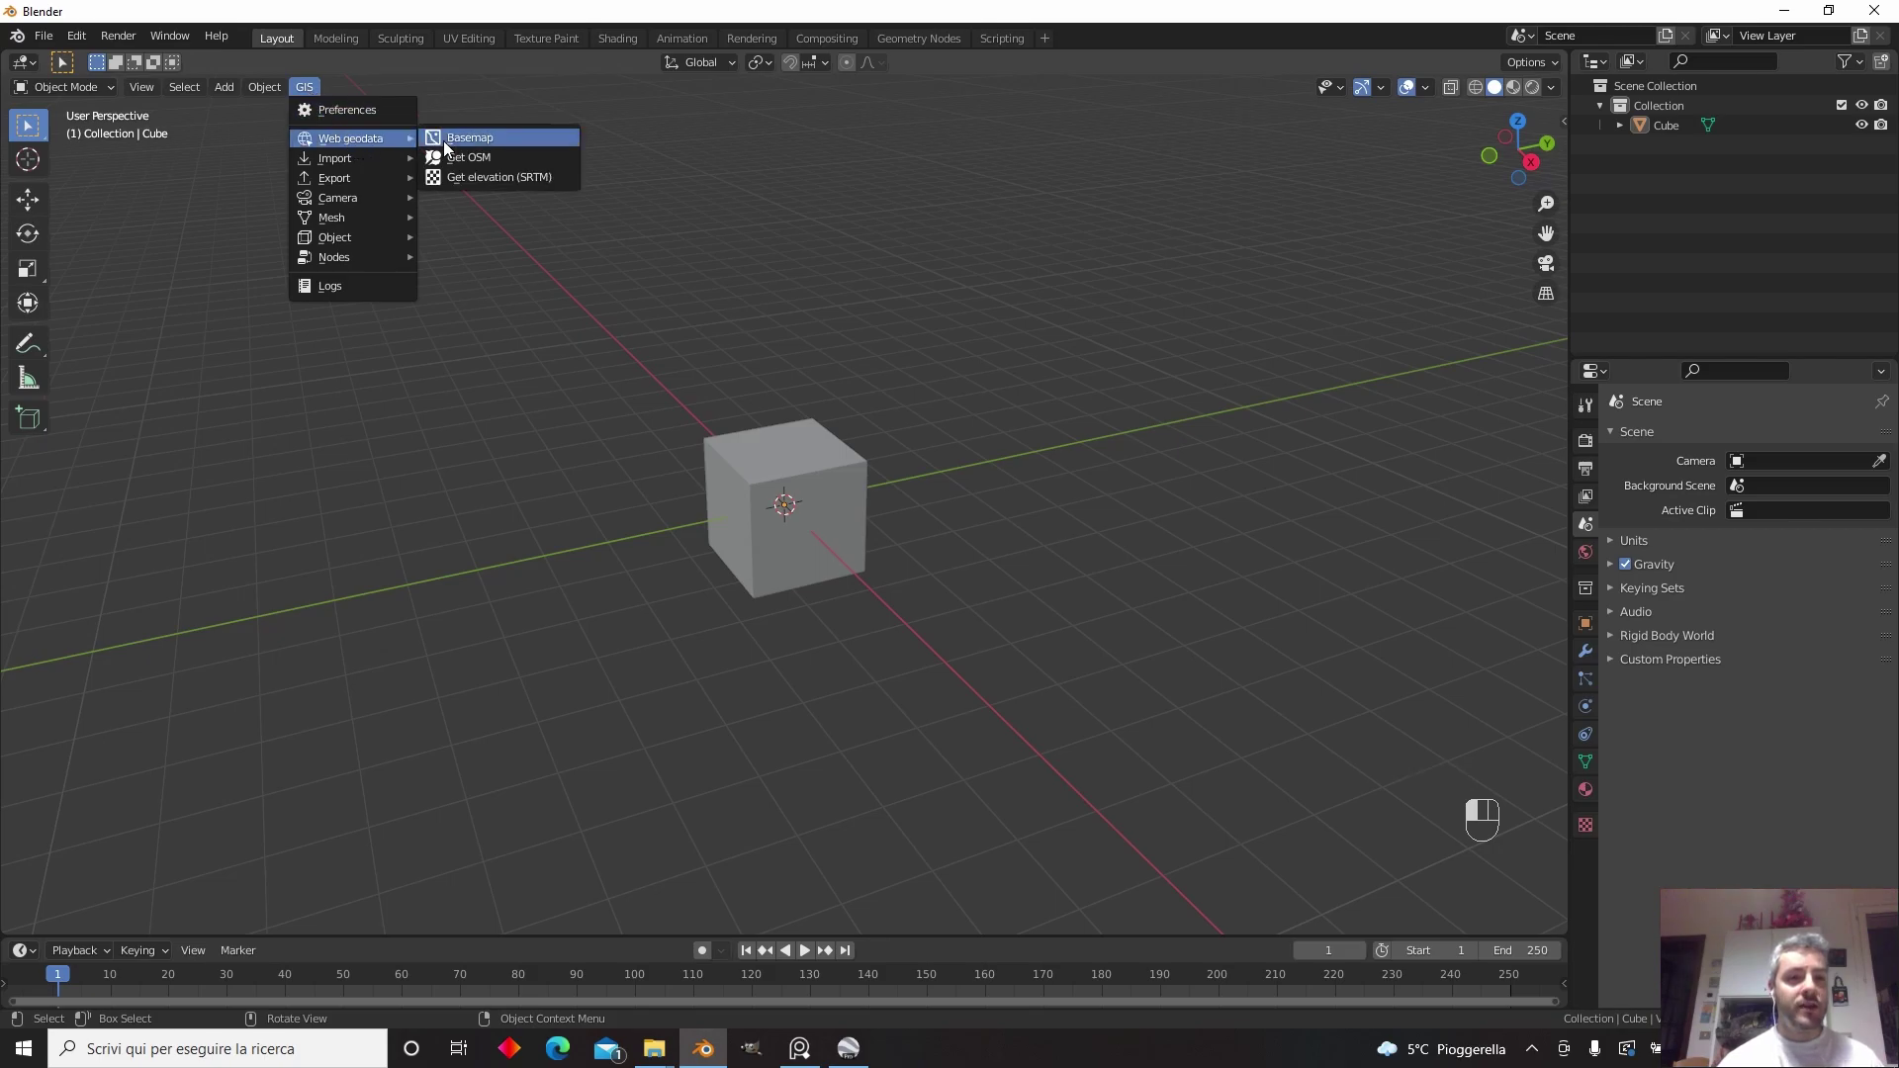
{"action": "left_click", "coordinate": [497, 136]}
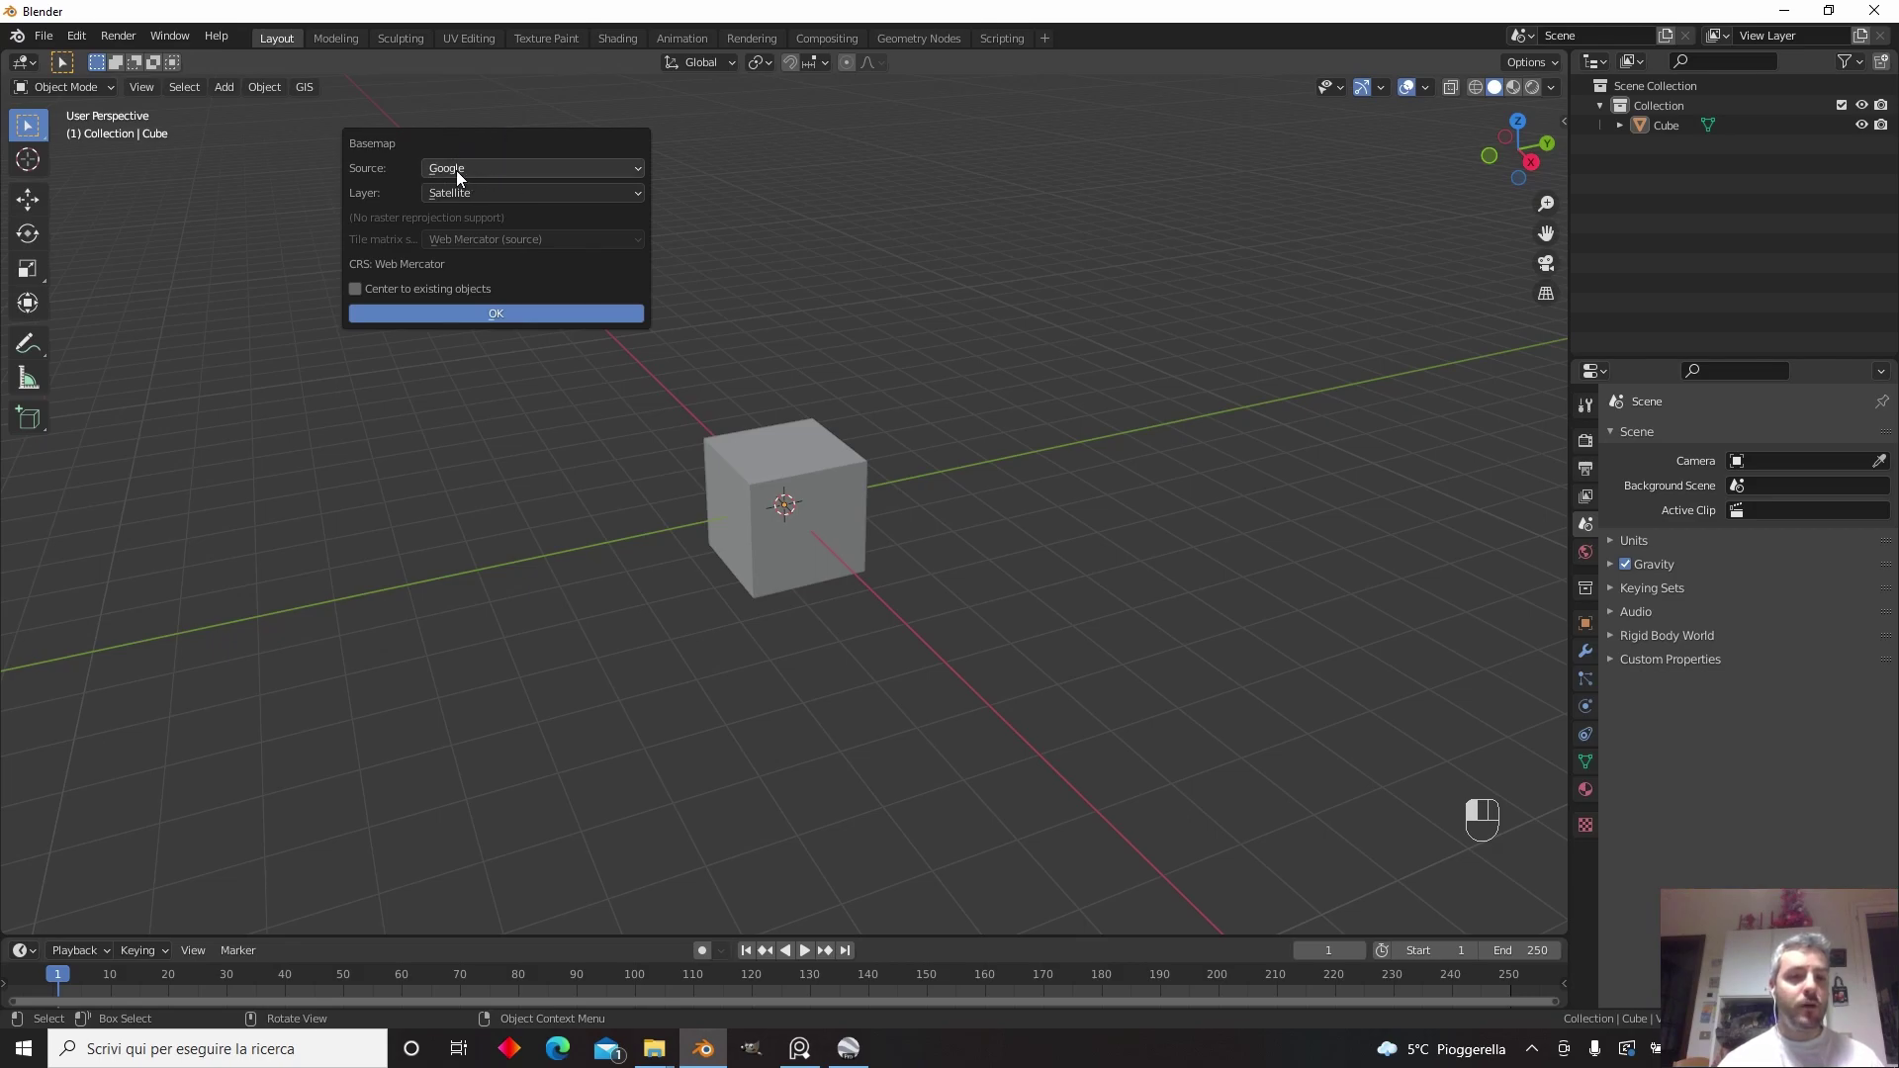
{"action": "left_click", "coordinate": [472, 315]}
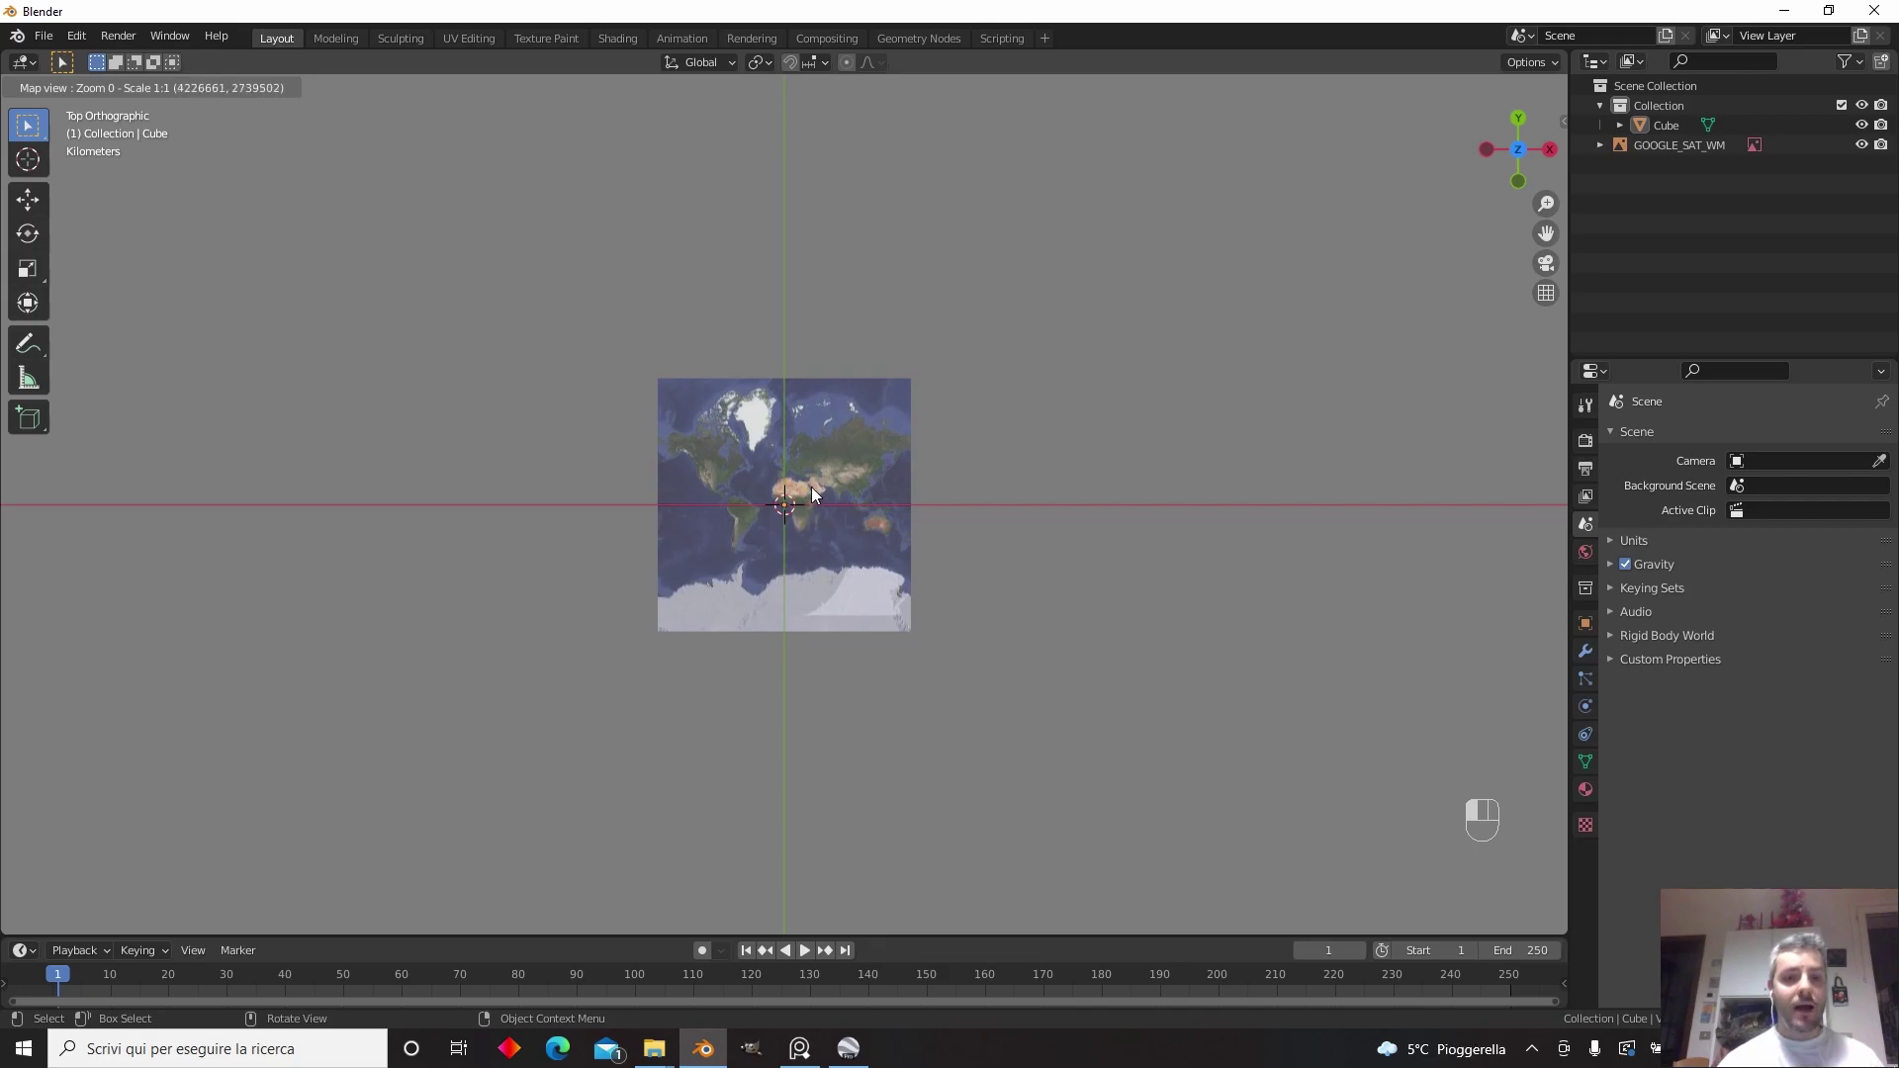
Go to Legnago on the basemap with the zoom level set to 16
{"action": "scroll", "coordinate": [811, 492], "scroll_direction": "up", "scroll_amount": 1}
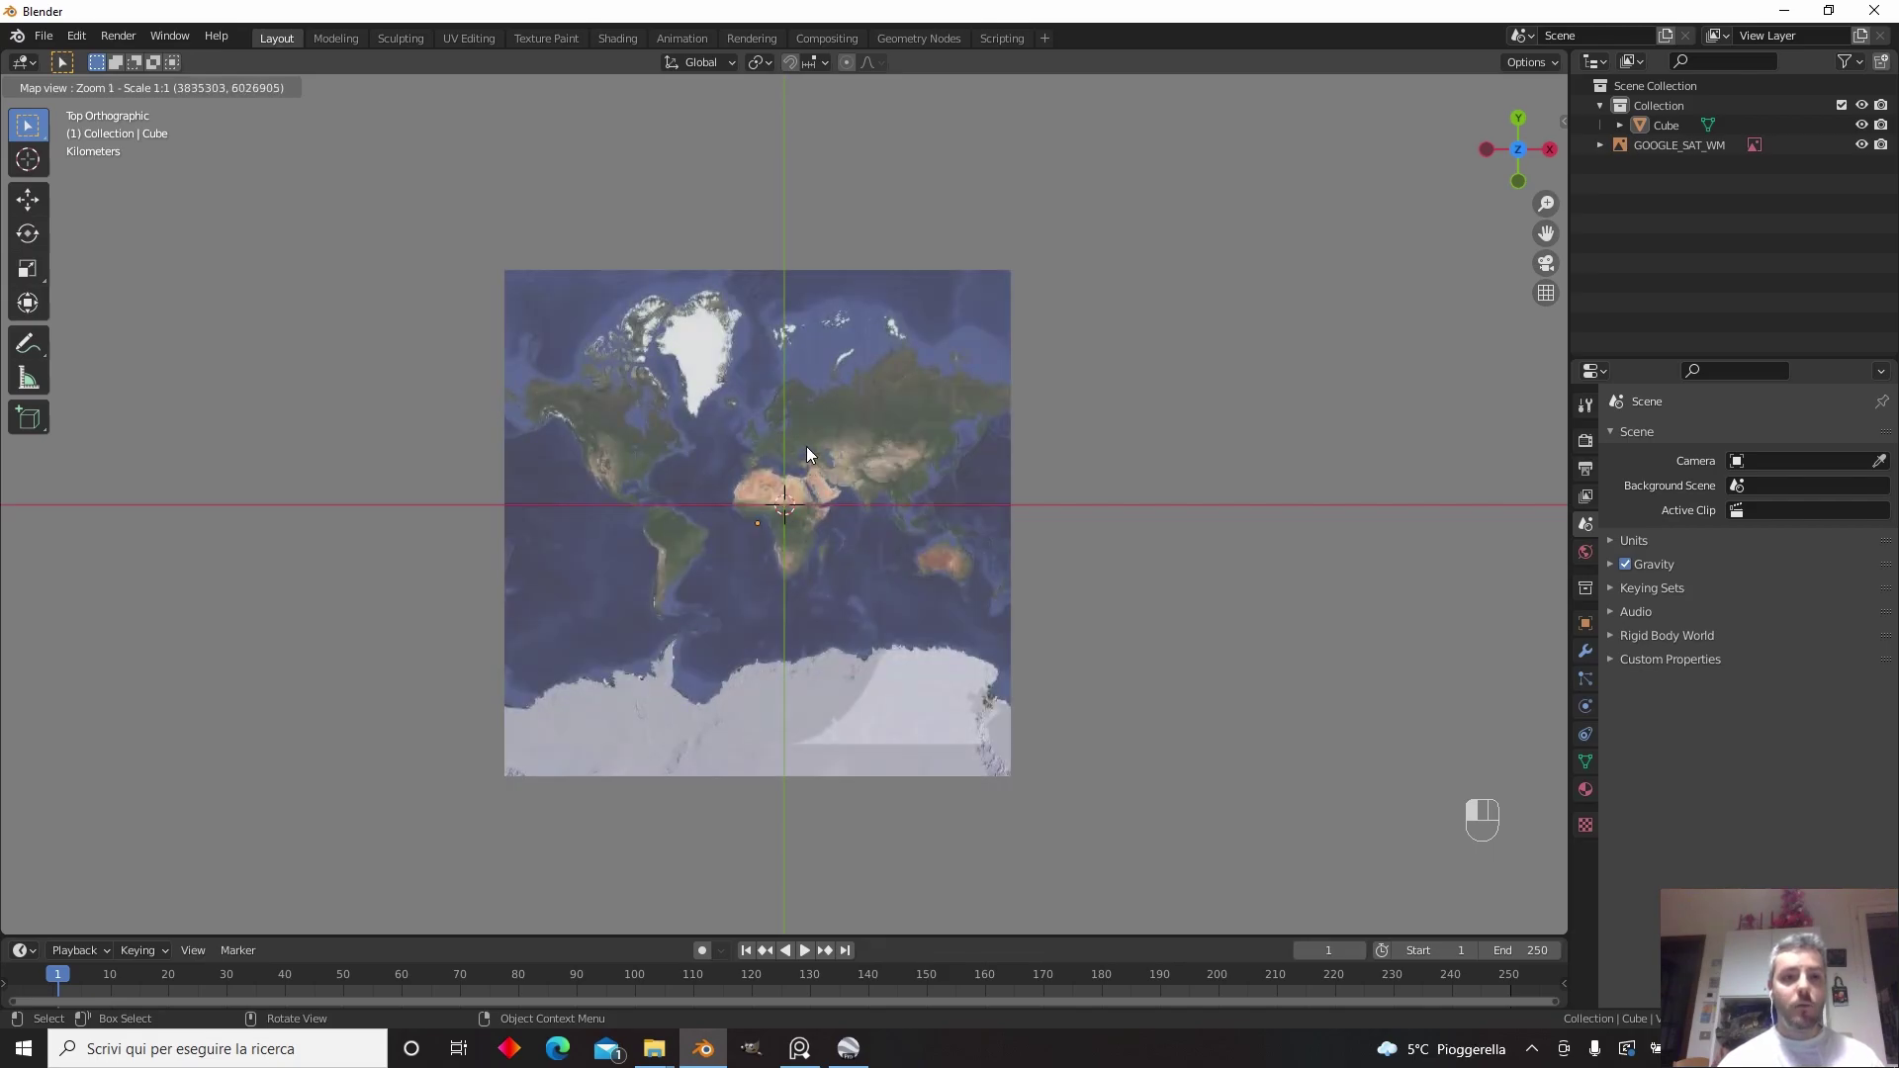
{"action": "scroll", "coordinate": [808, 453], "scroll_direction": "up", "scroll_amount": 1}
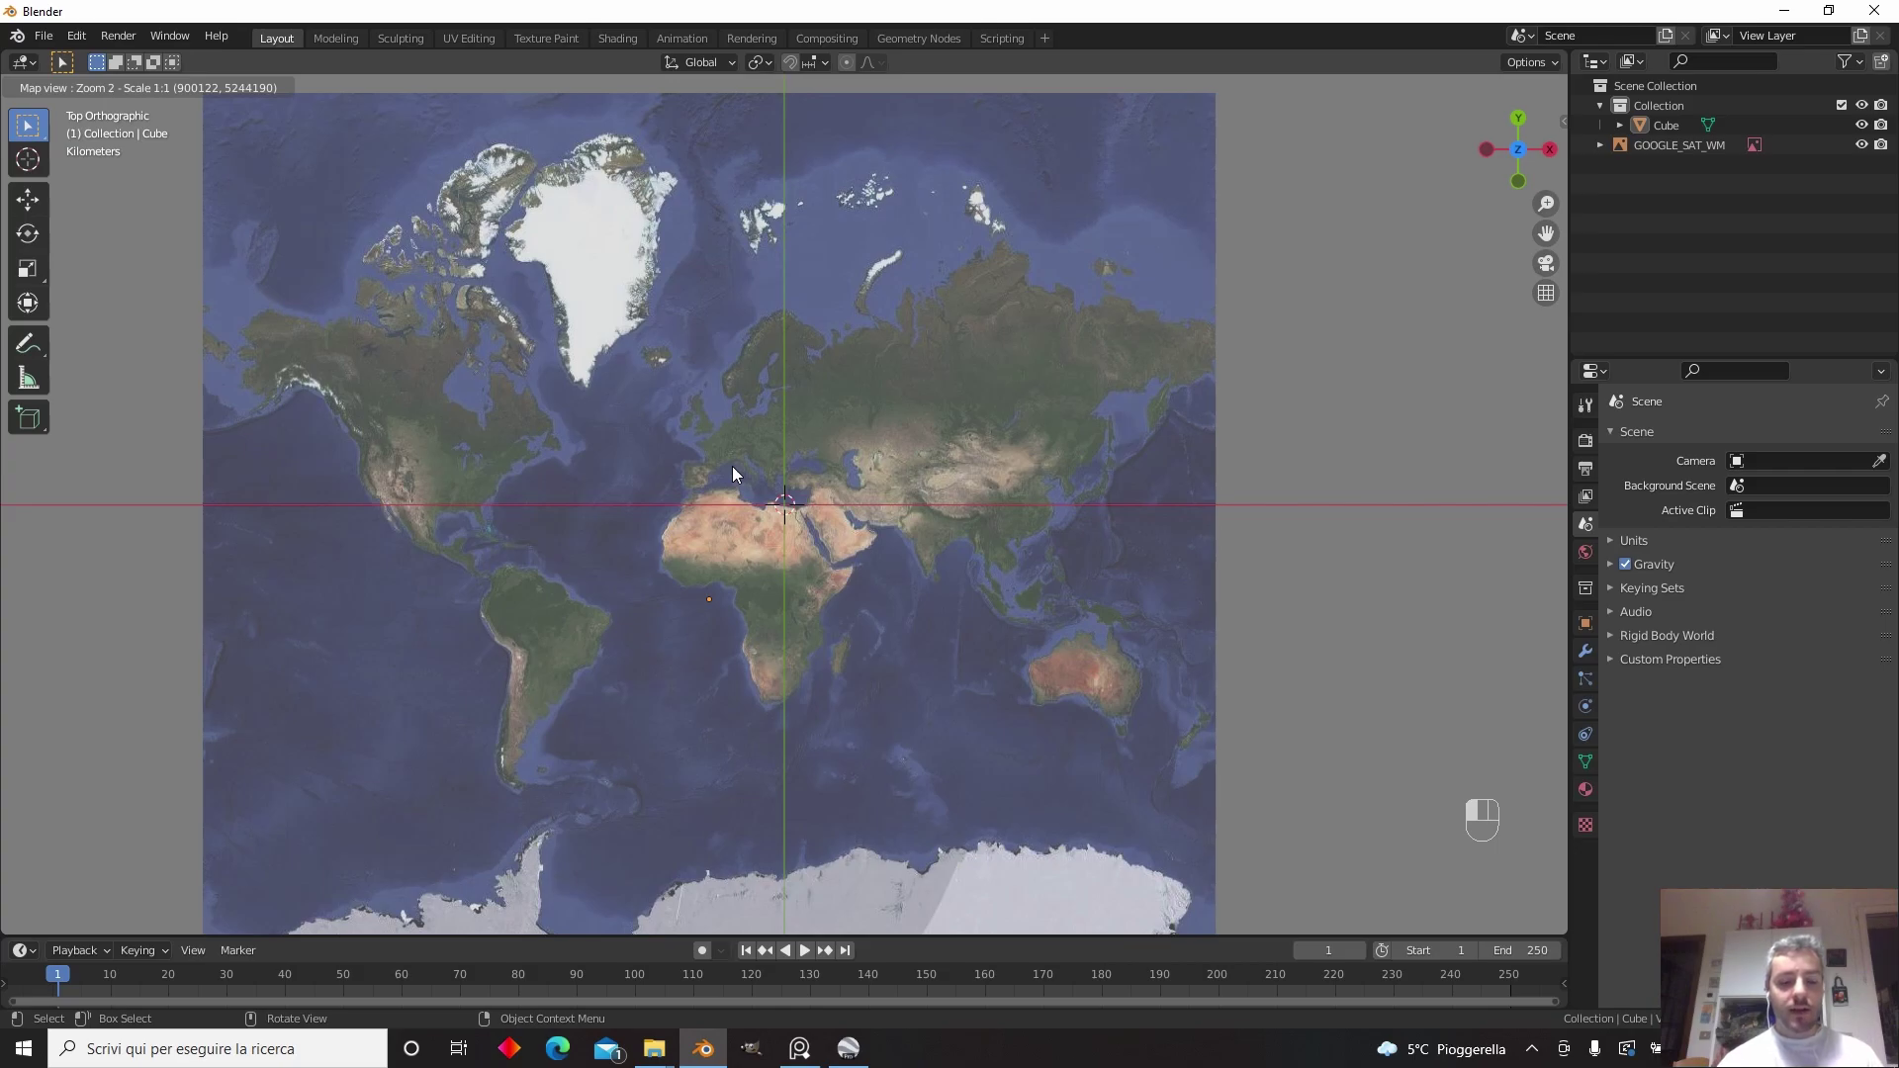
{"action": "key", "text": "g"}
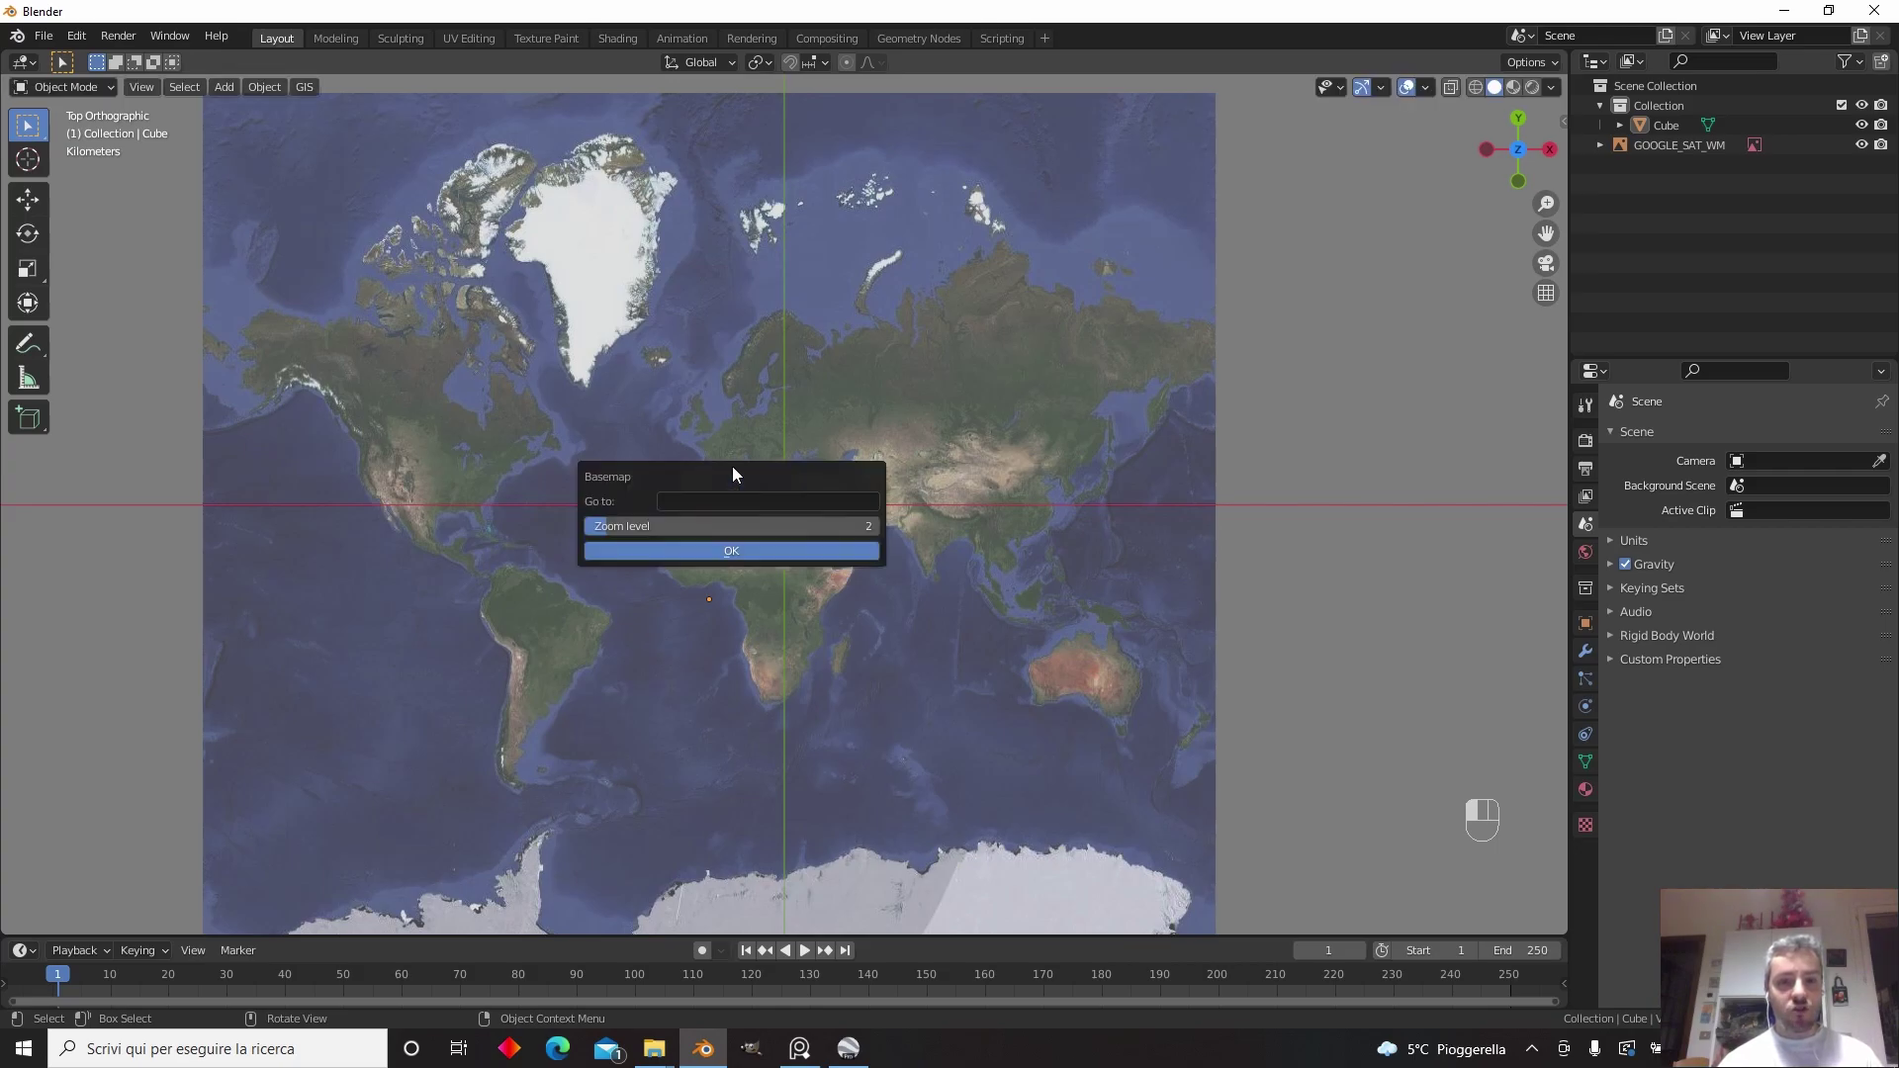
{"action": "left_click", "coordinate": [705, 500]}
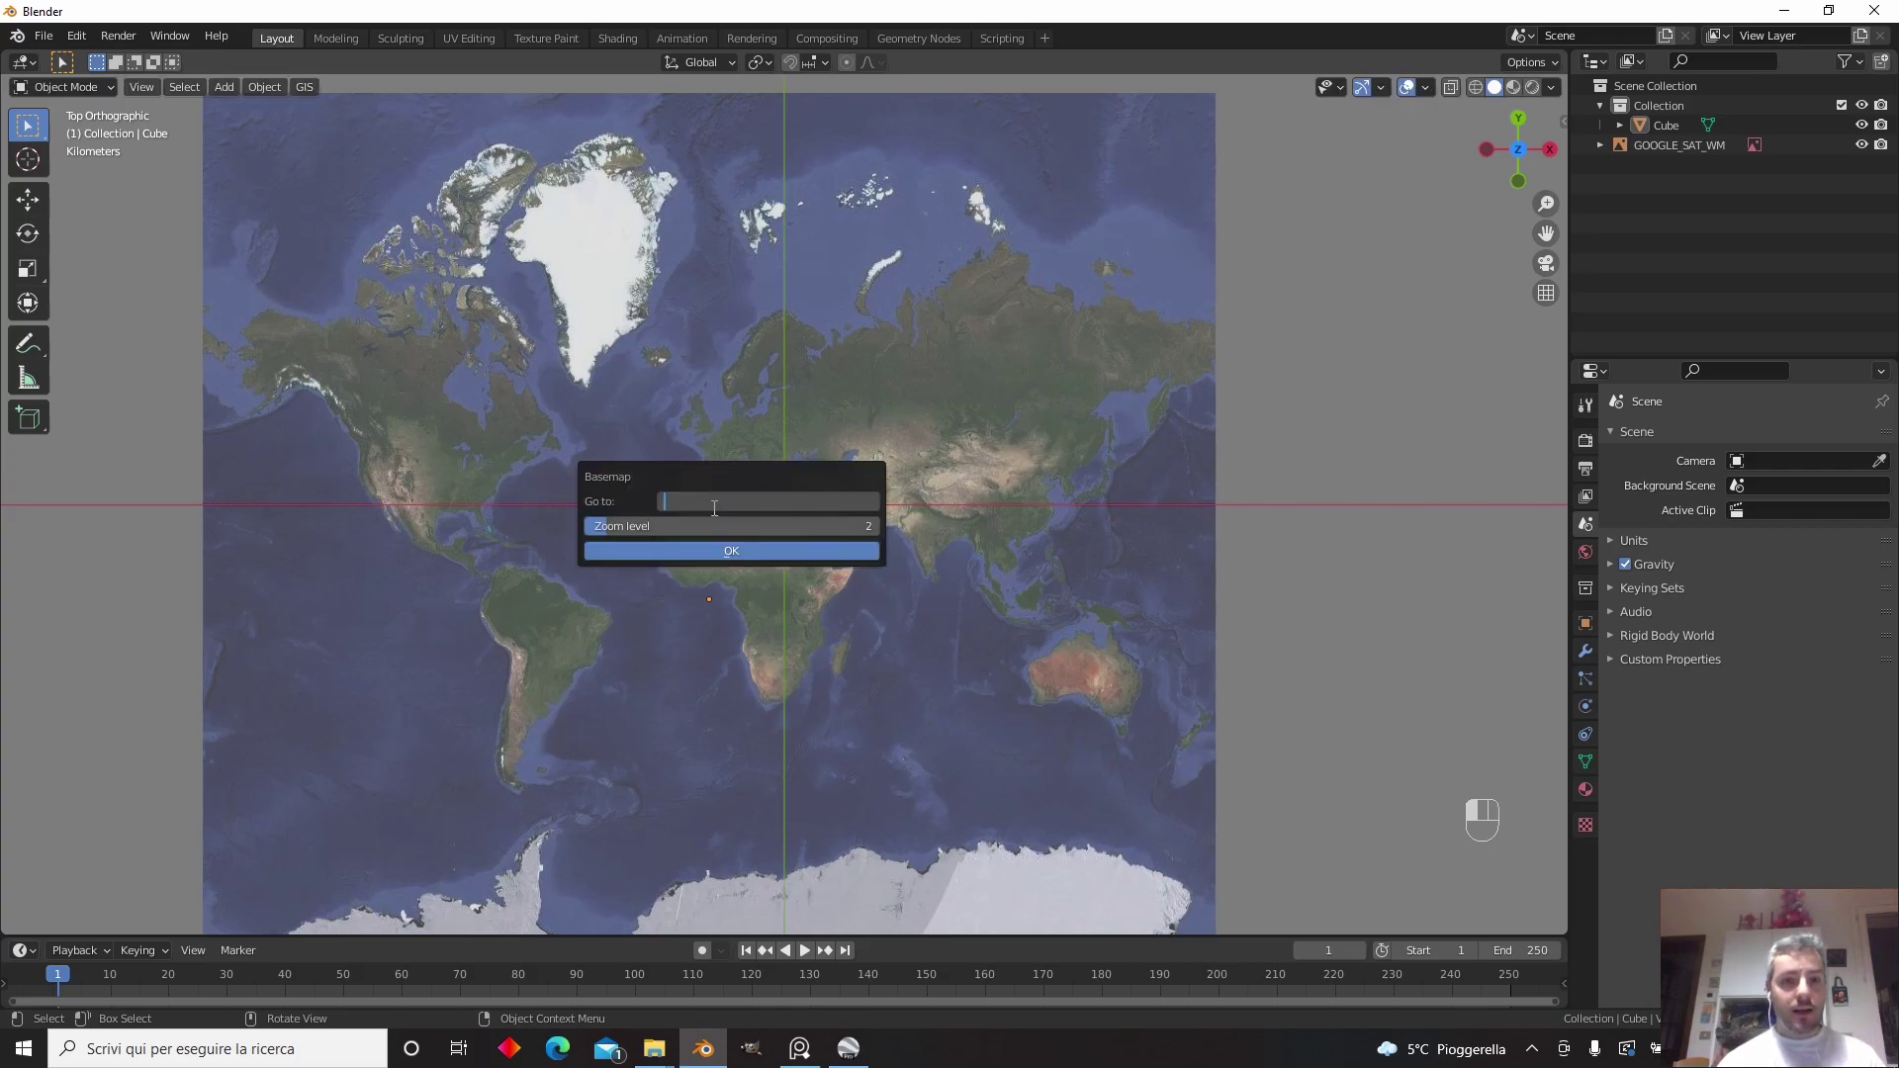
{"action": "type", "text": "Legnag"}
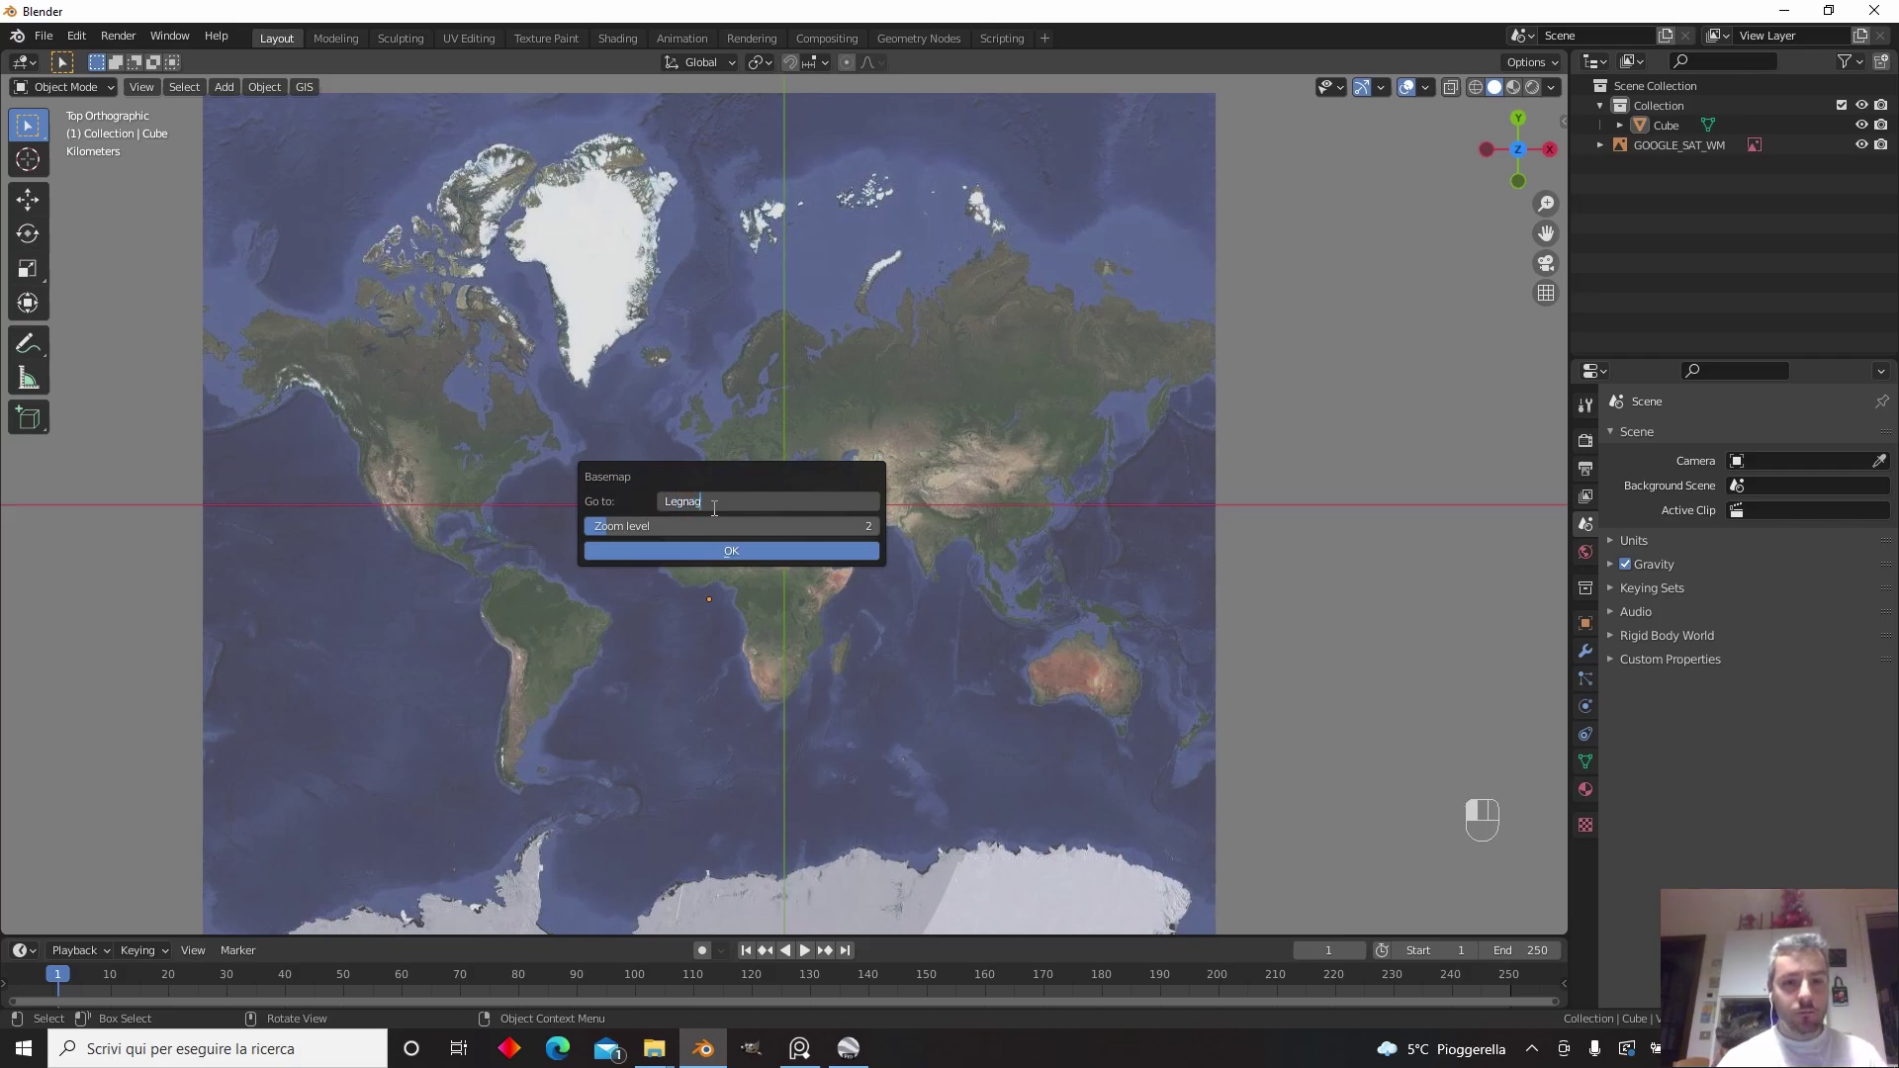
{"action": "key", "text": "Return"}
{"action": "key", "text": "g"}
{"action": "left_click", "coordinate": [760, 537]}
{"action": "type", "text": "Legna"}
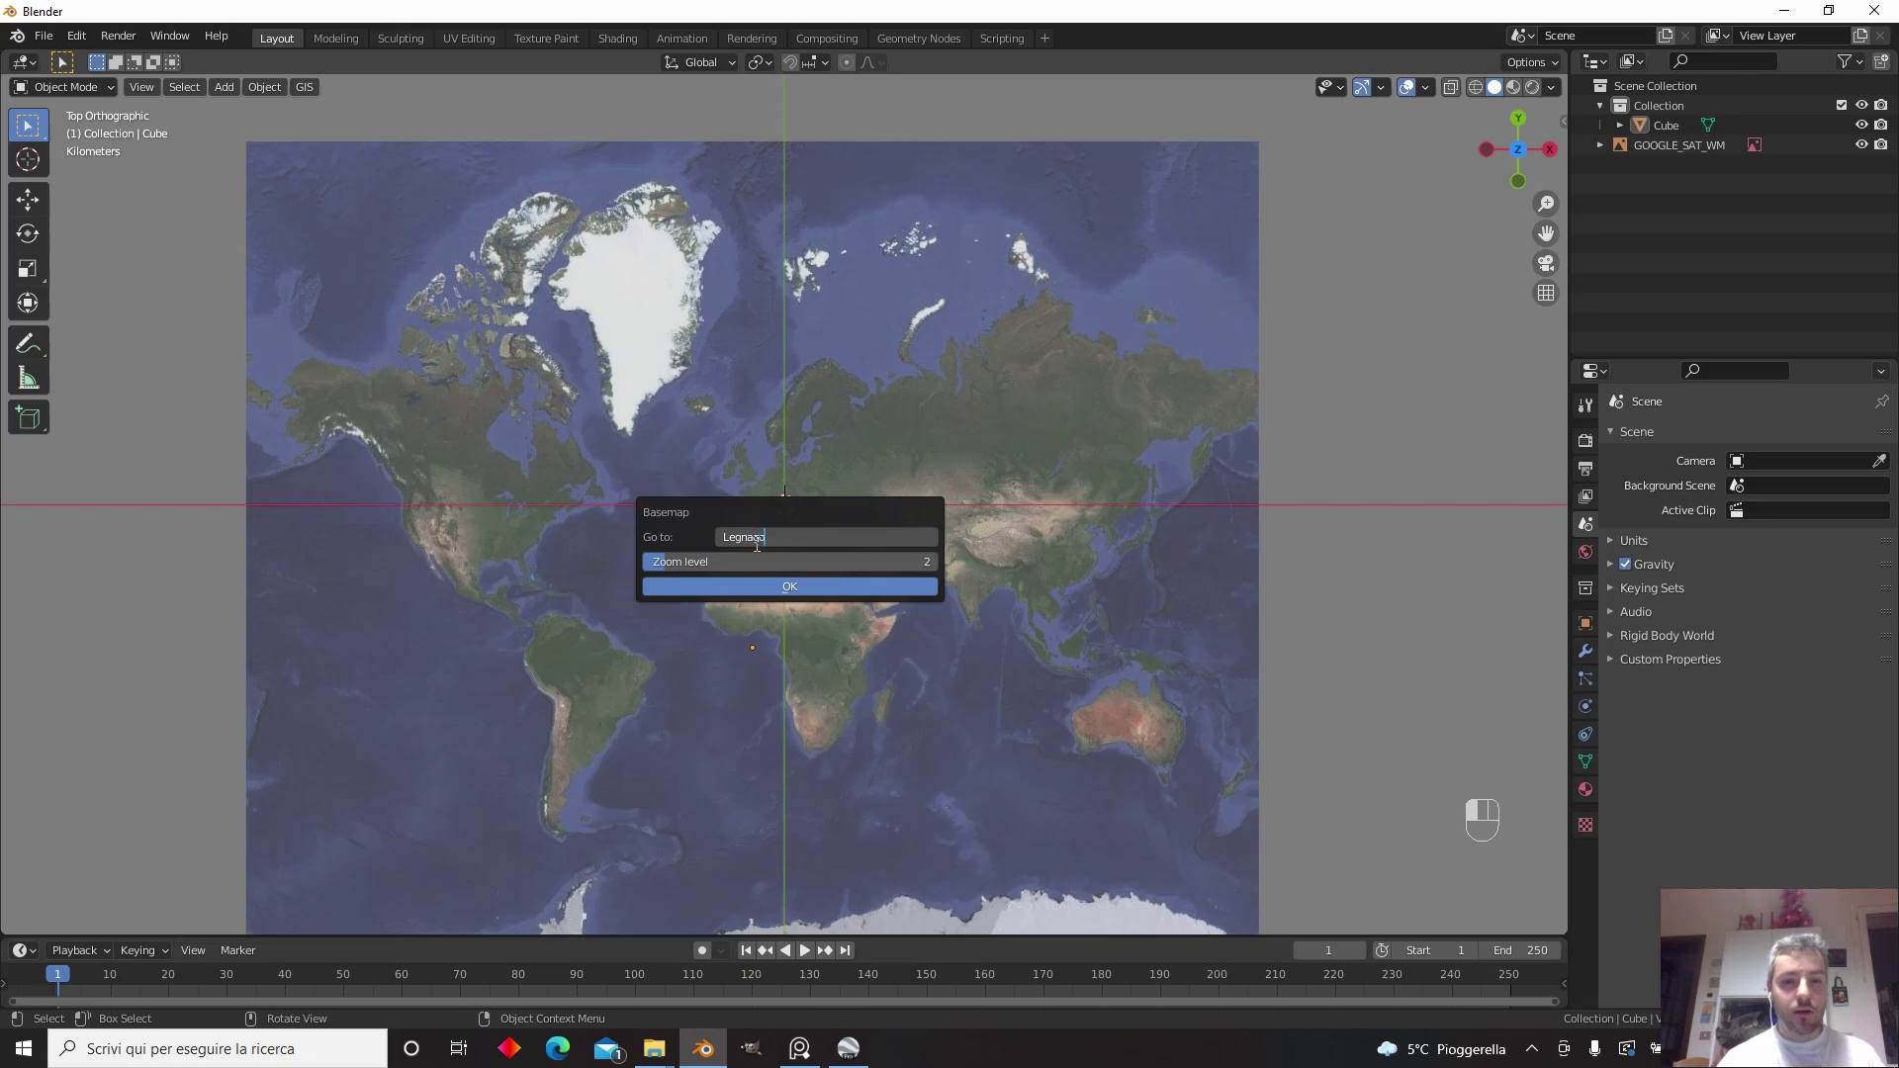
{"action": "key", "text": "Return"}
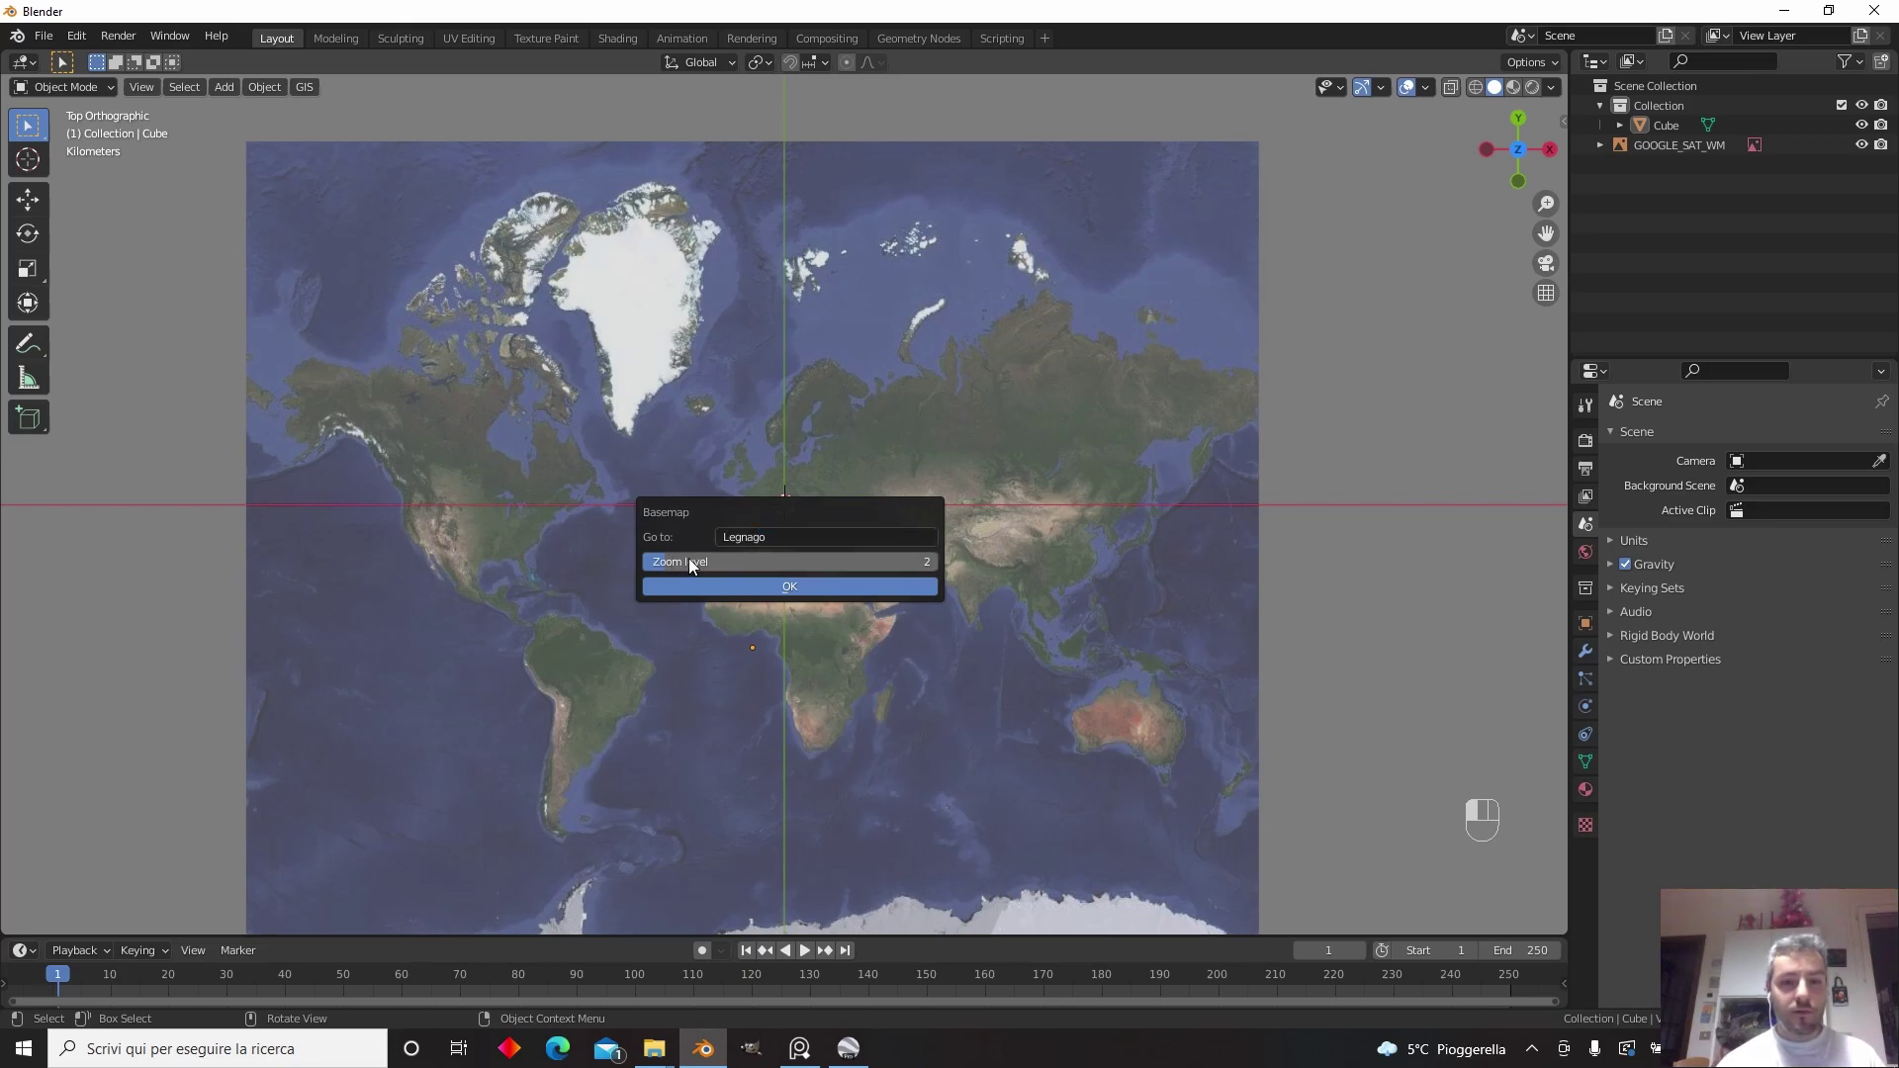
{"action": "left_click_drag", "start_coordinate": [689, 564], "coordinate": [795, 562]}
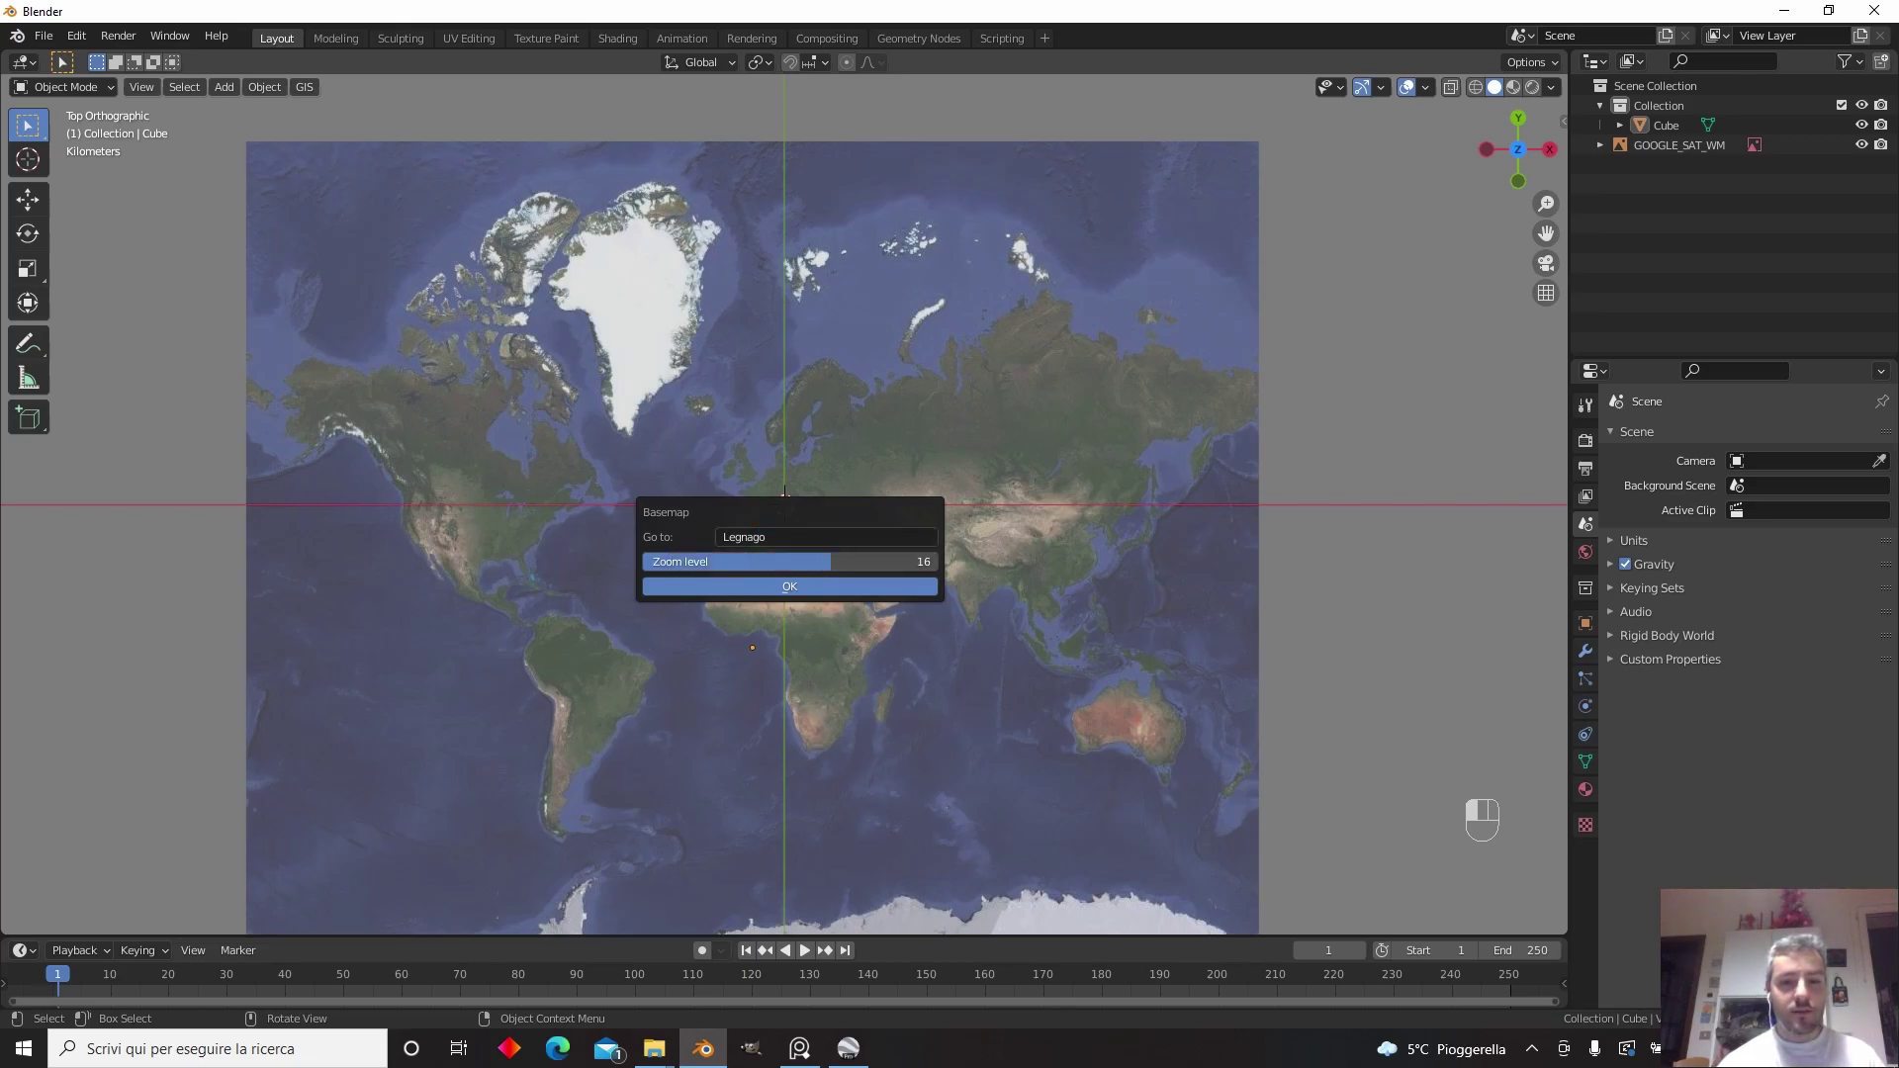
{"action": "left_click", "coordinate": [807, 585]}
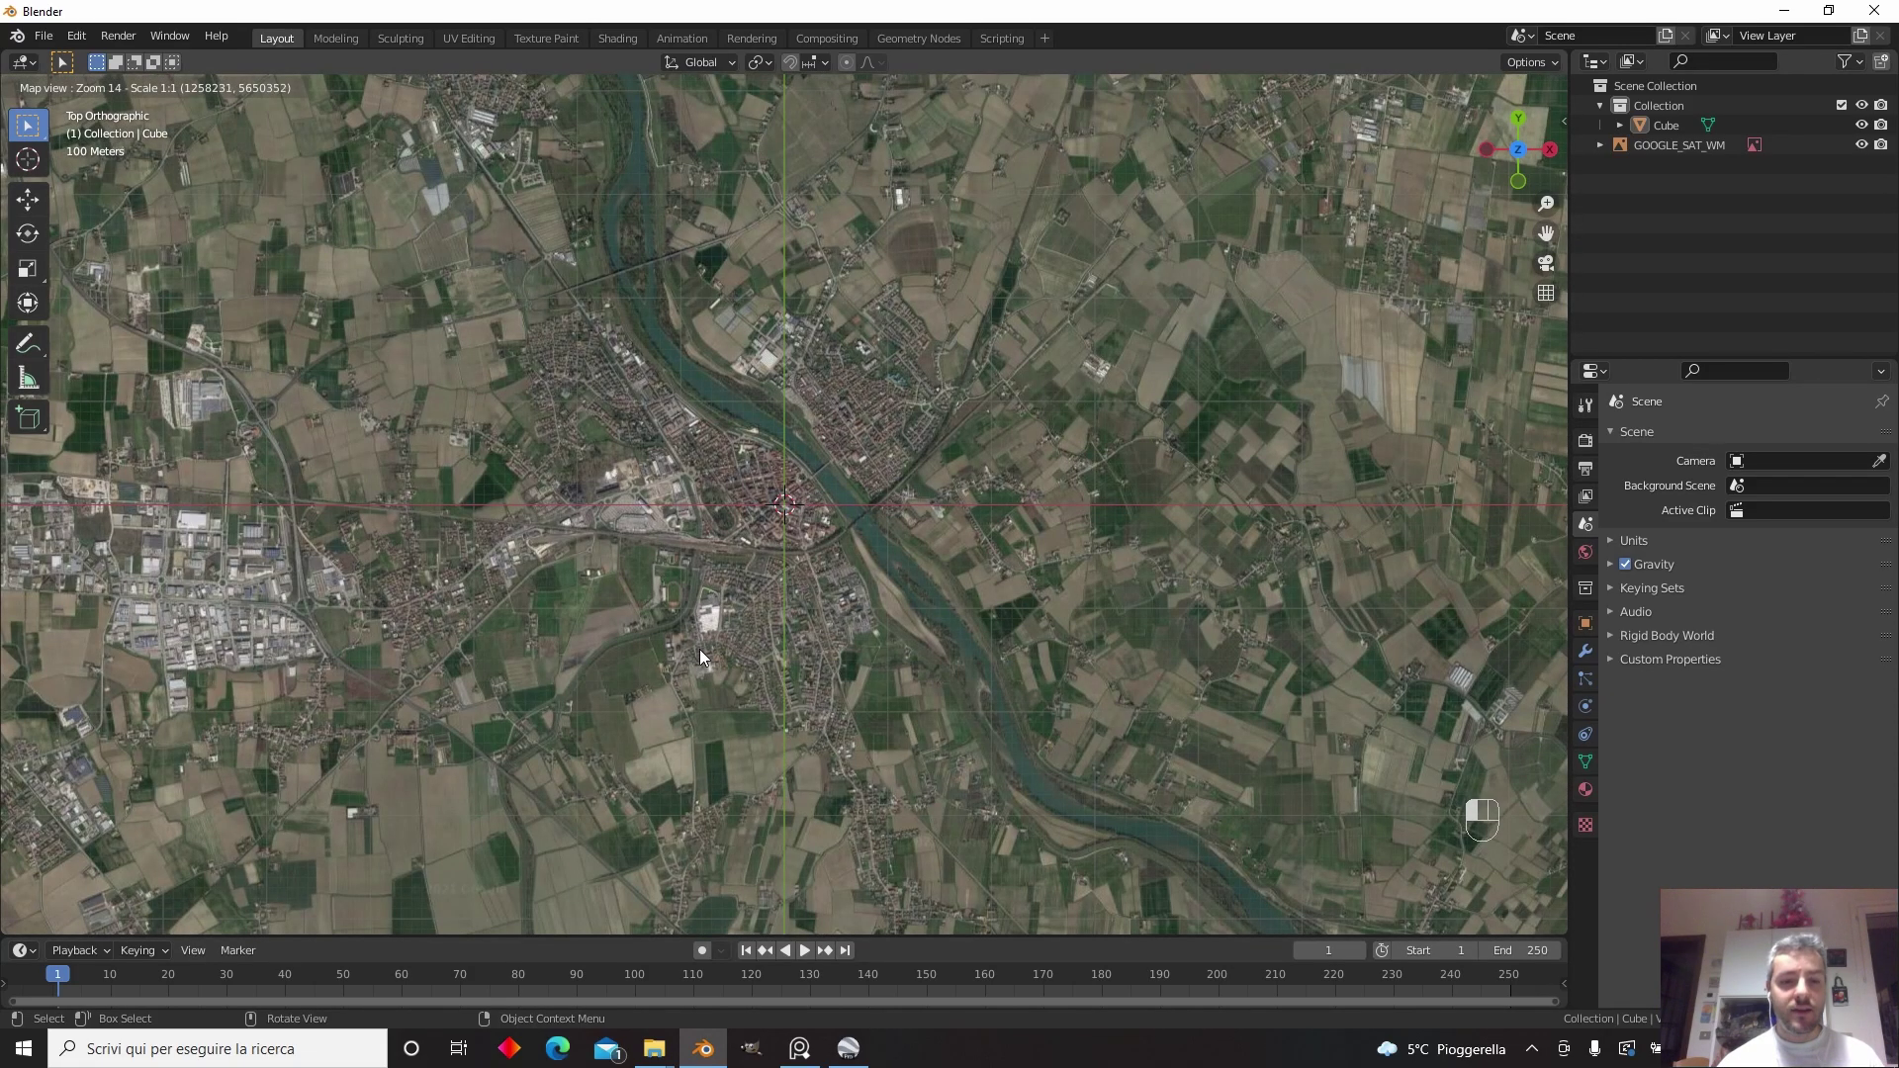
Bring the airfield south of Legnago into the middle of the basemap at zoom 16
{"action": "left_click_drag", "start_coordinate": [704, 680], "coordinate": [813, 374]}
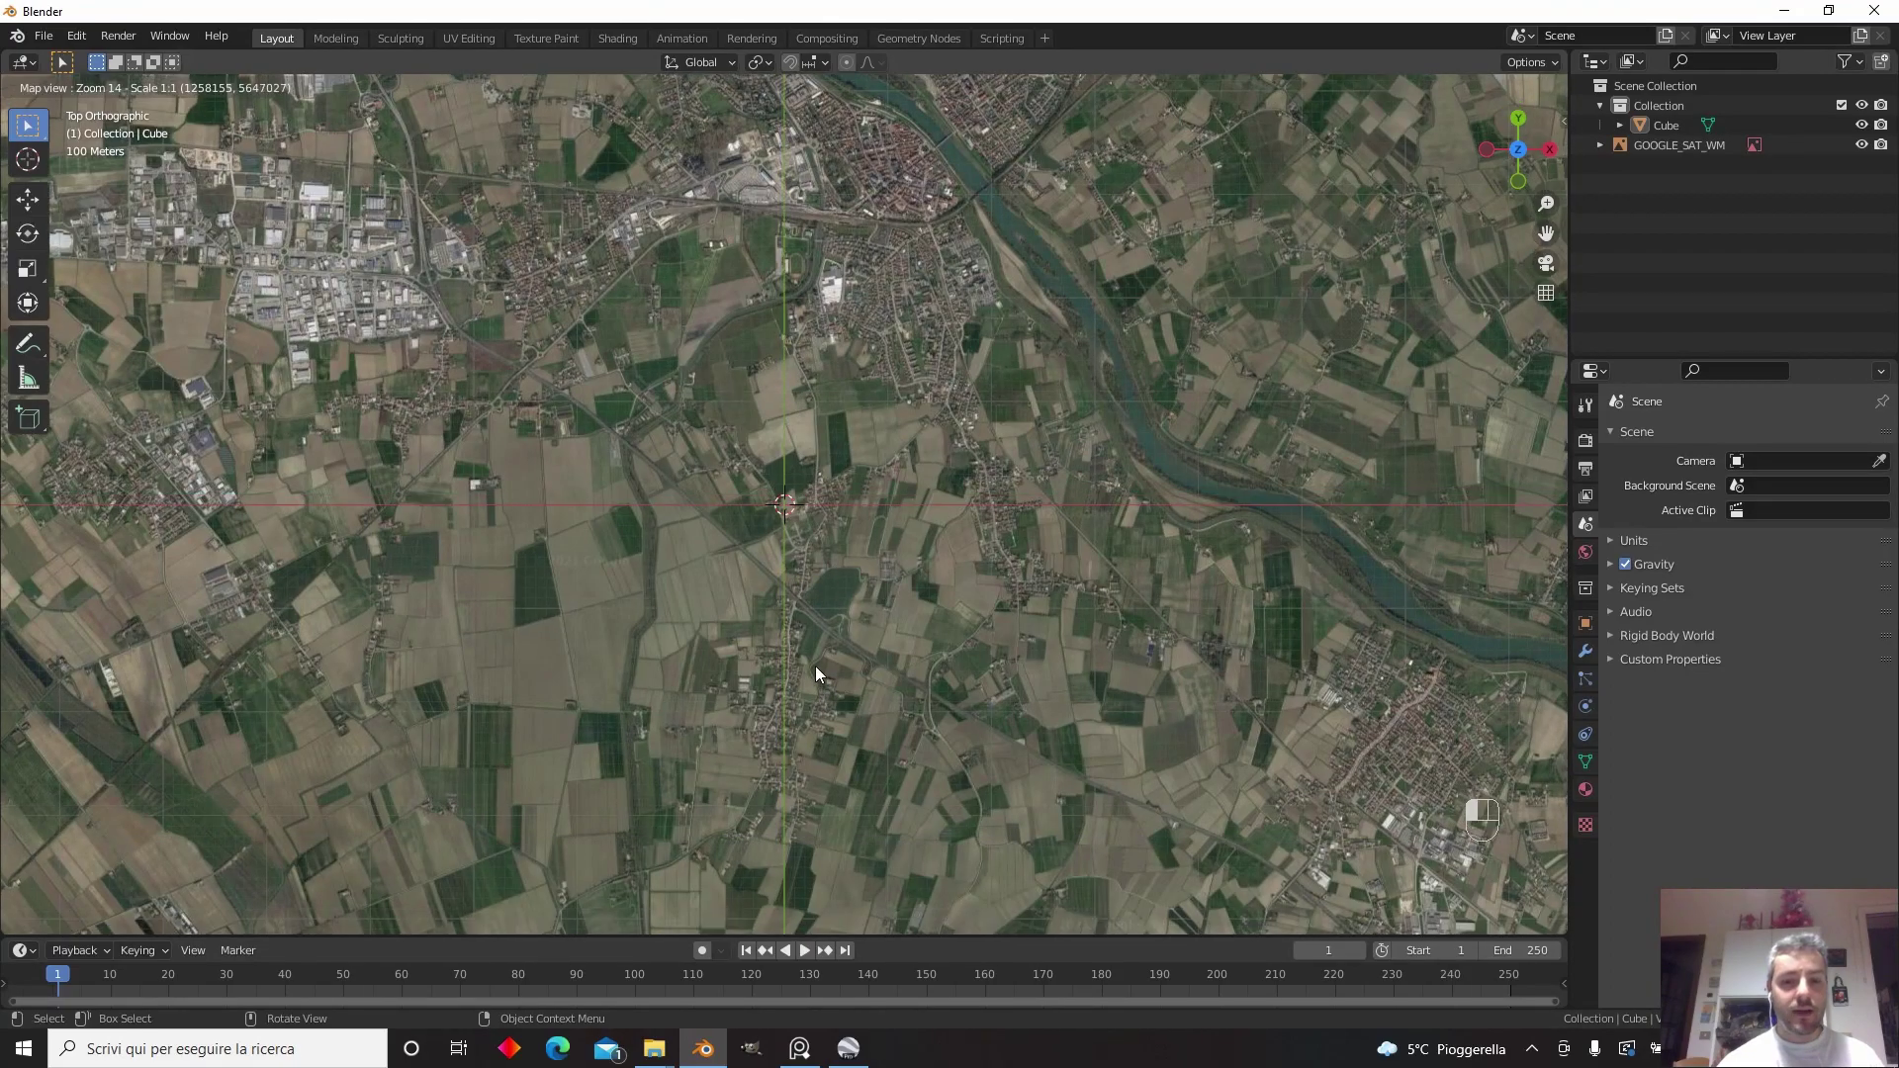
{"action": "left_click_drag", "start_coordinate": [815, 667], "coordinate": [914, 371]}
{"action": "left_click_drag", "start_coordinate": [686, 687], "coordinate": [658, 310]}
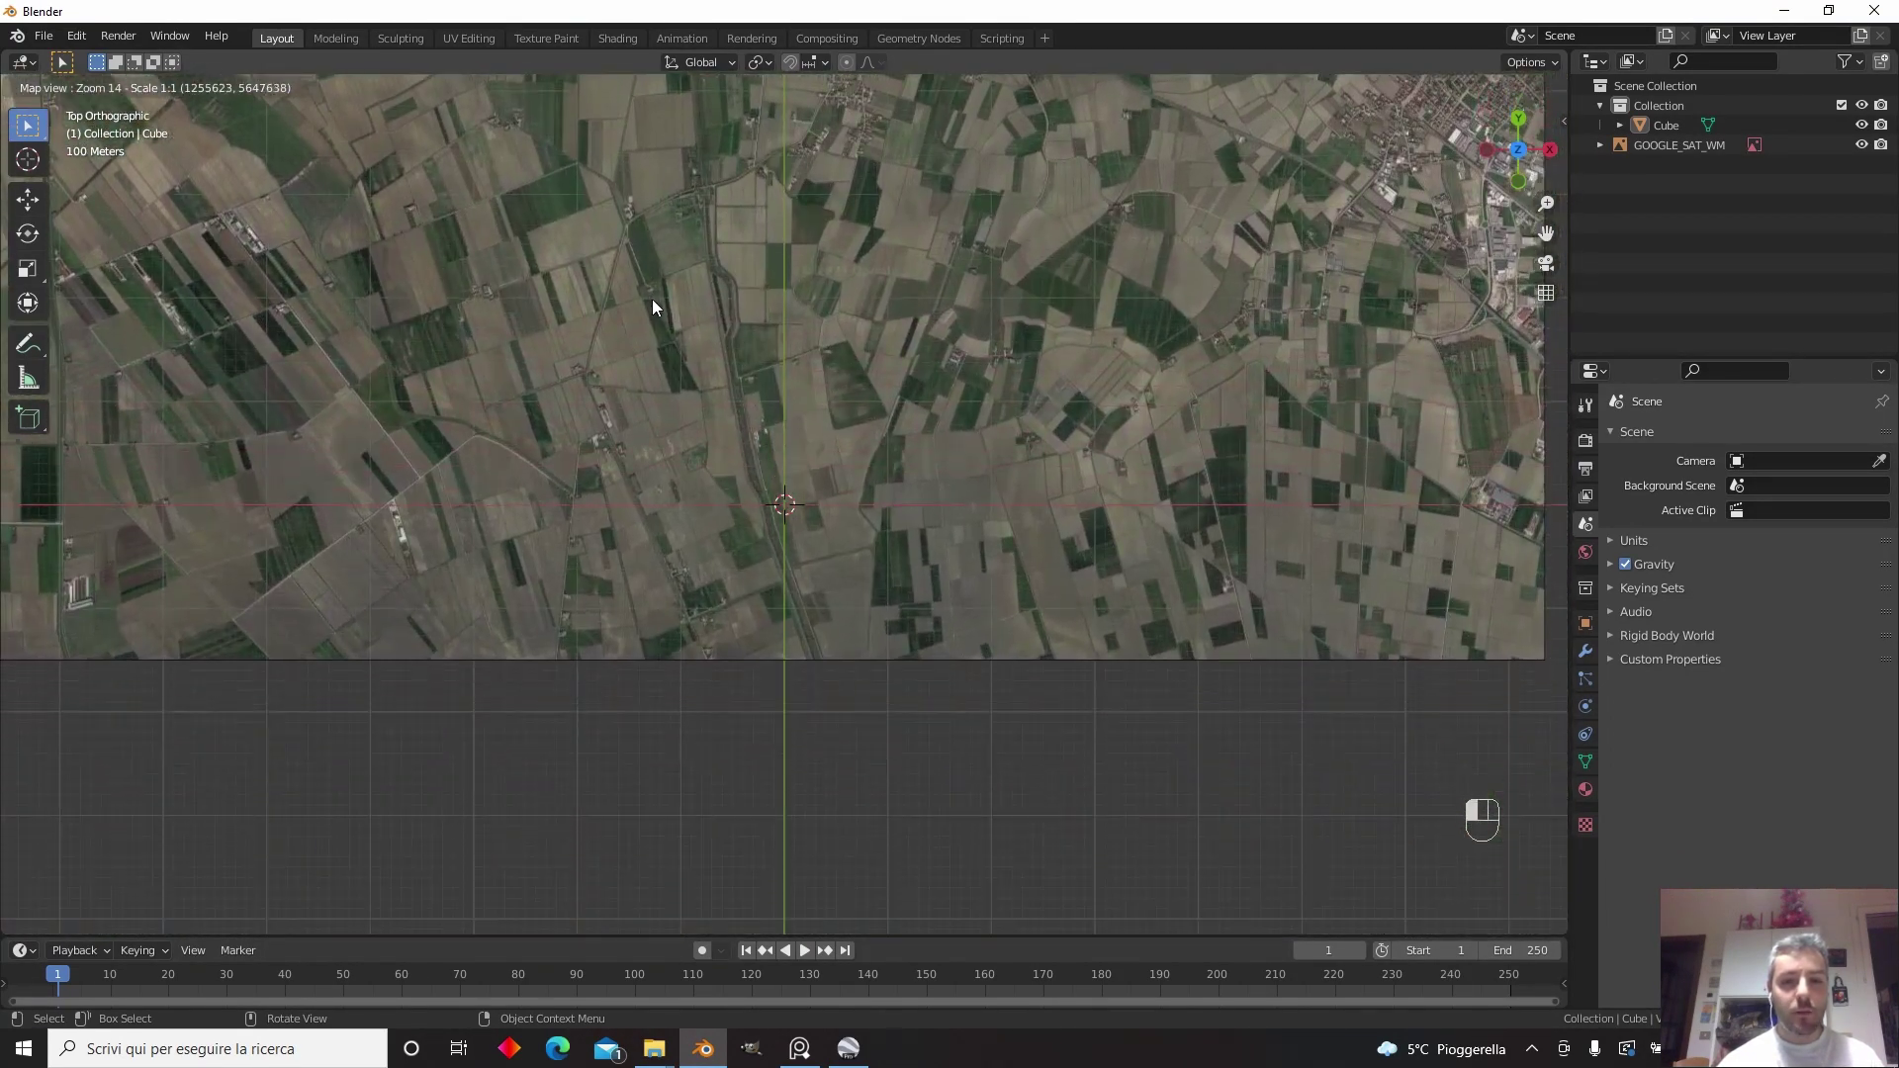
{"action": "scroll", "coordinate": [773, 424], "scroll_direction": "up", "scroll_amount": 1}
{"action": "scroll", "coordinate": [811, 542], "scroll_direction": "up", "scroll_amount": 1}
{"action": "left_click_drag", "start_coordinate": [813, 542], "coordinate": [814, 555]}
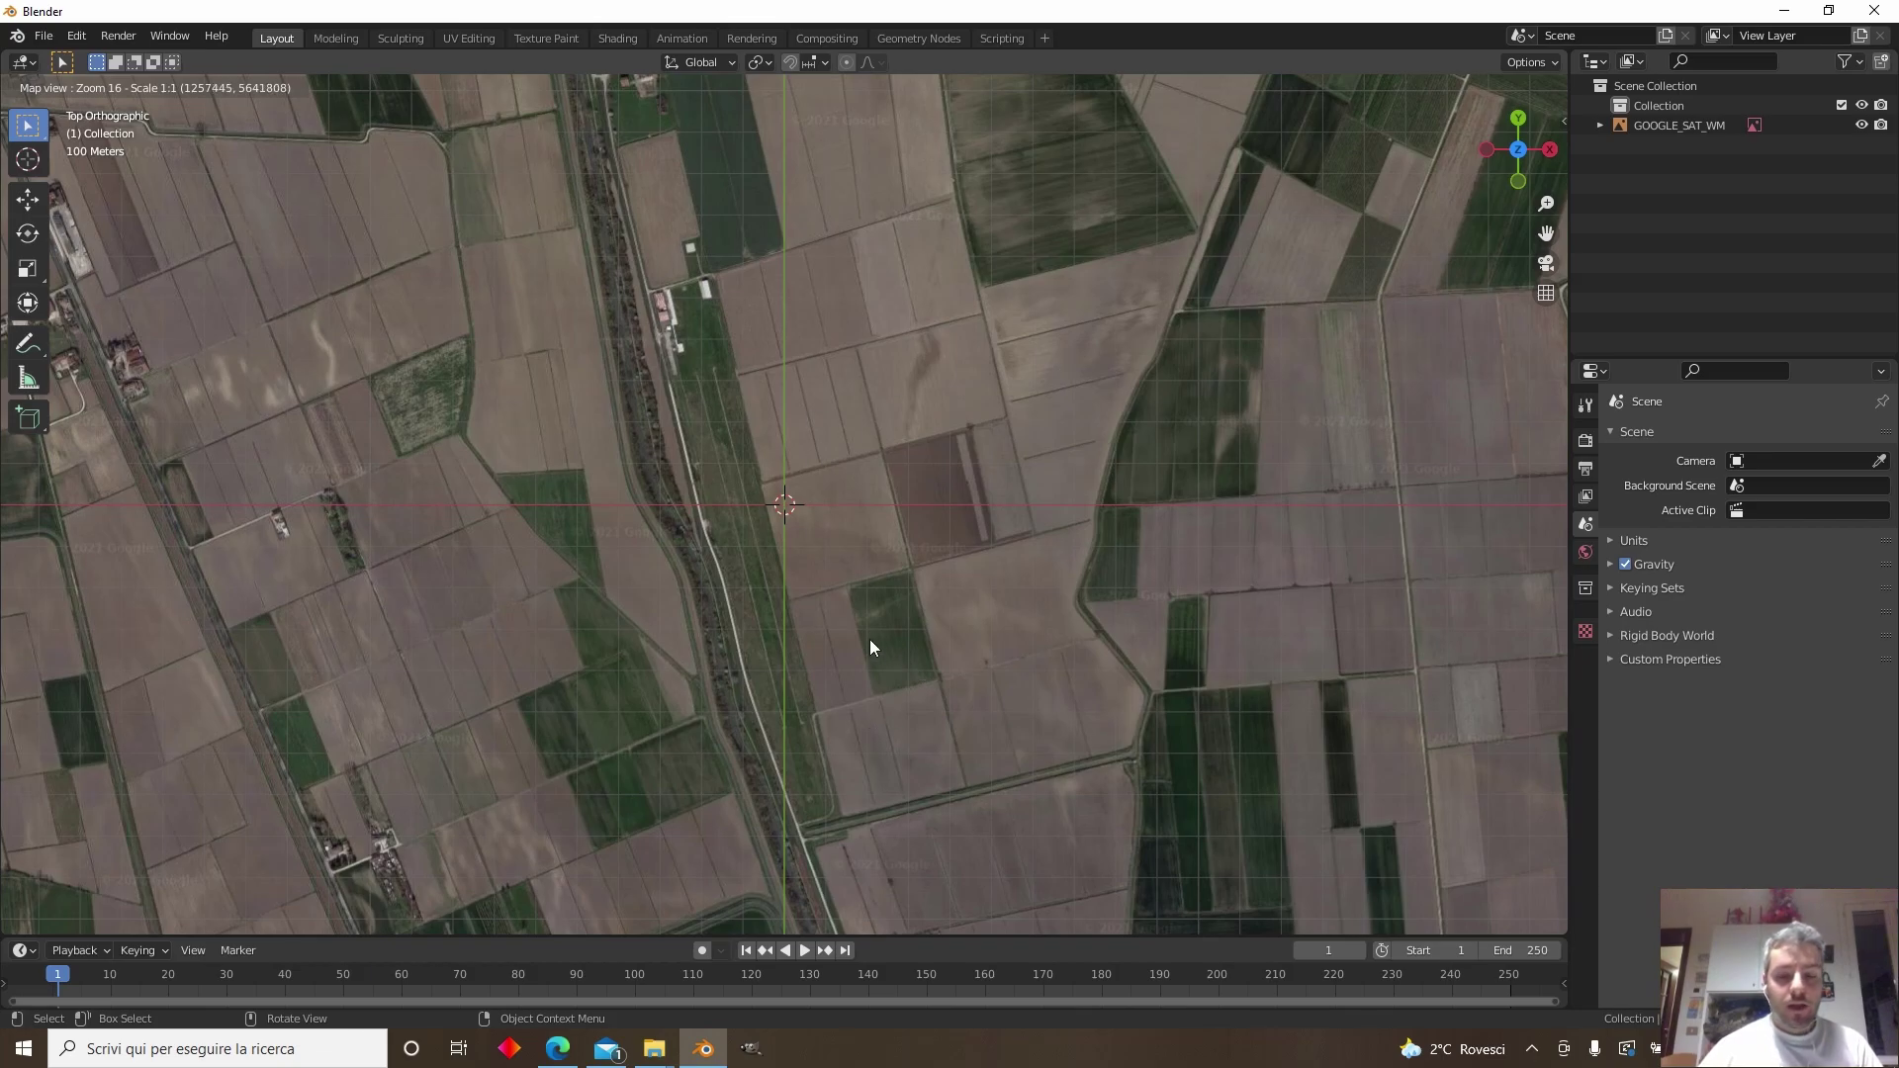
Export the airfield basemap as a plane, with the zoom locked and the tile level raised to 18
{"action": "key", "text": "l"}
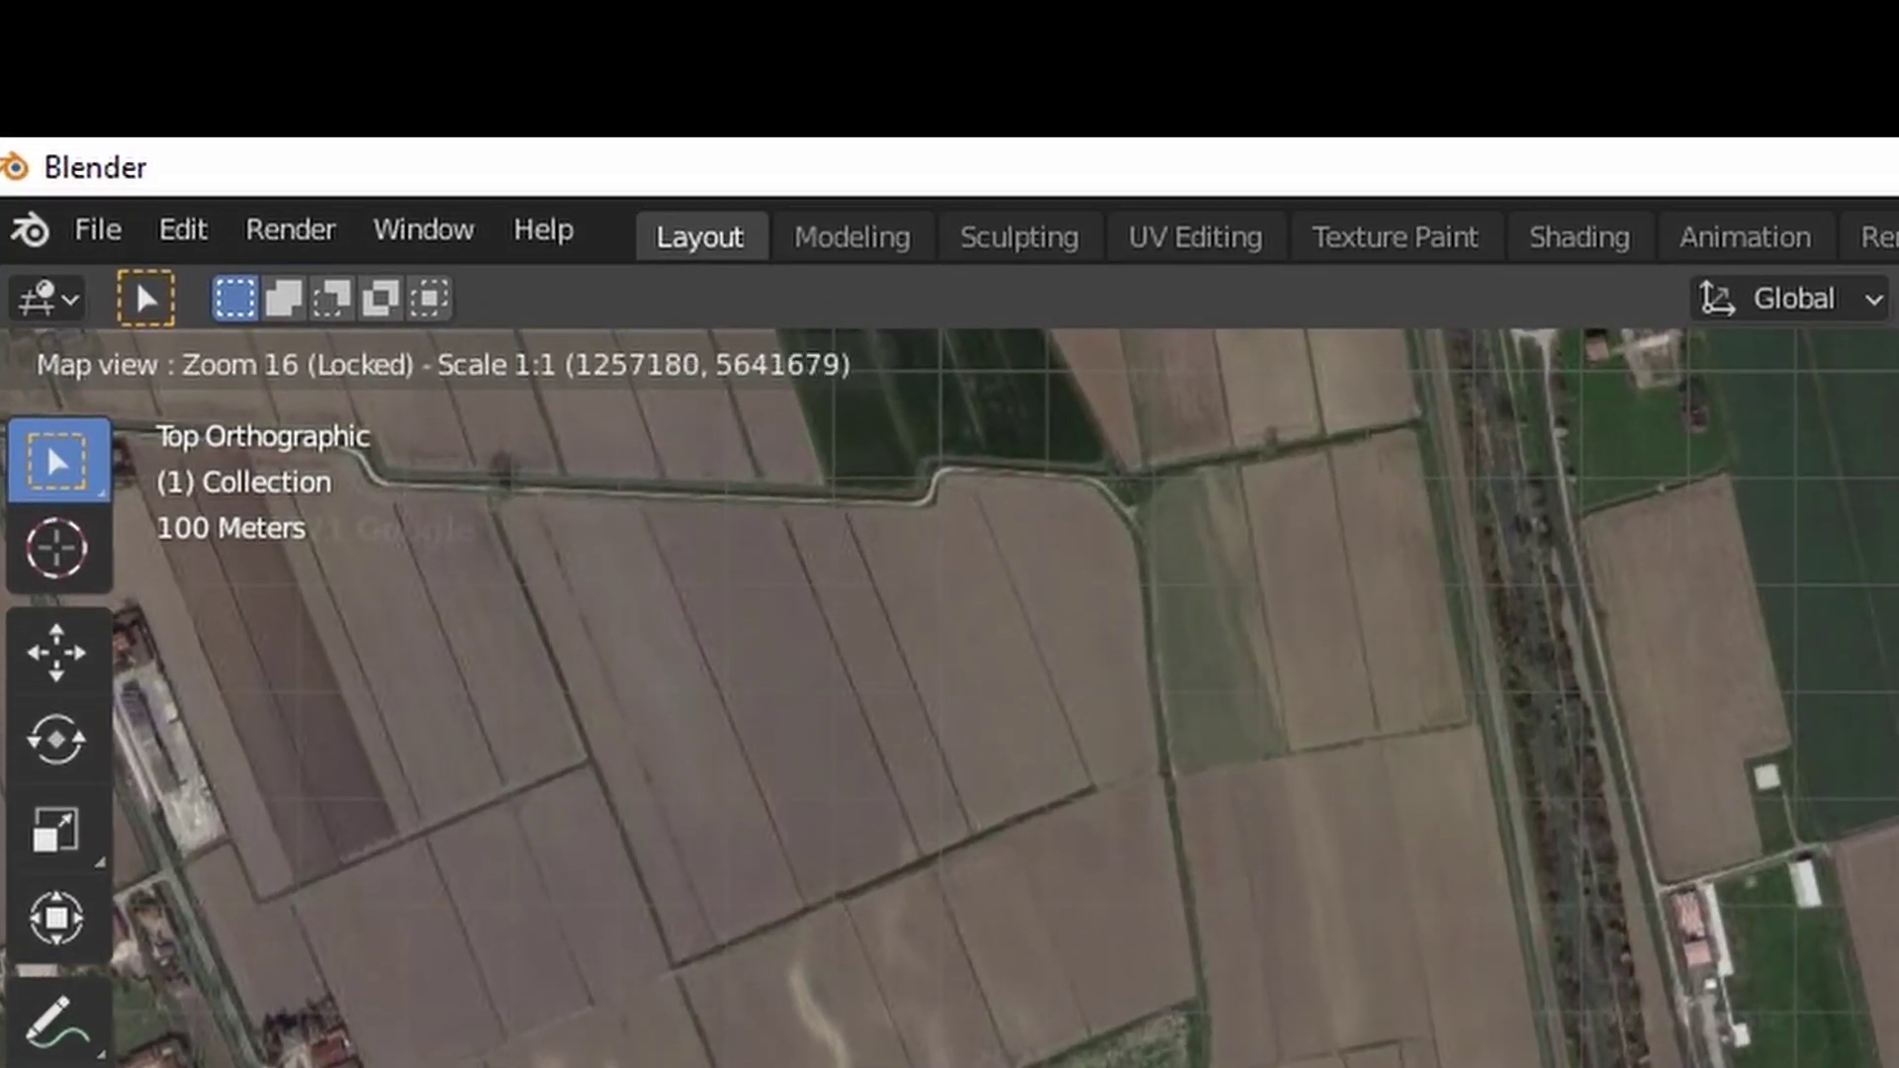
{"action": "scroll", "coordinate": [1005, 698], "scroll_direction": "up", "scroll_amount": 1}
{"action": "scroll", "coordinate": [1005, 698], "scroll_direction": "up", "scroll_amount": 1}
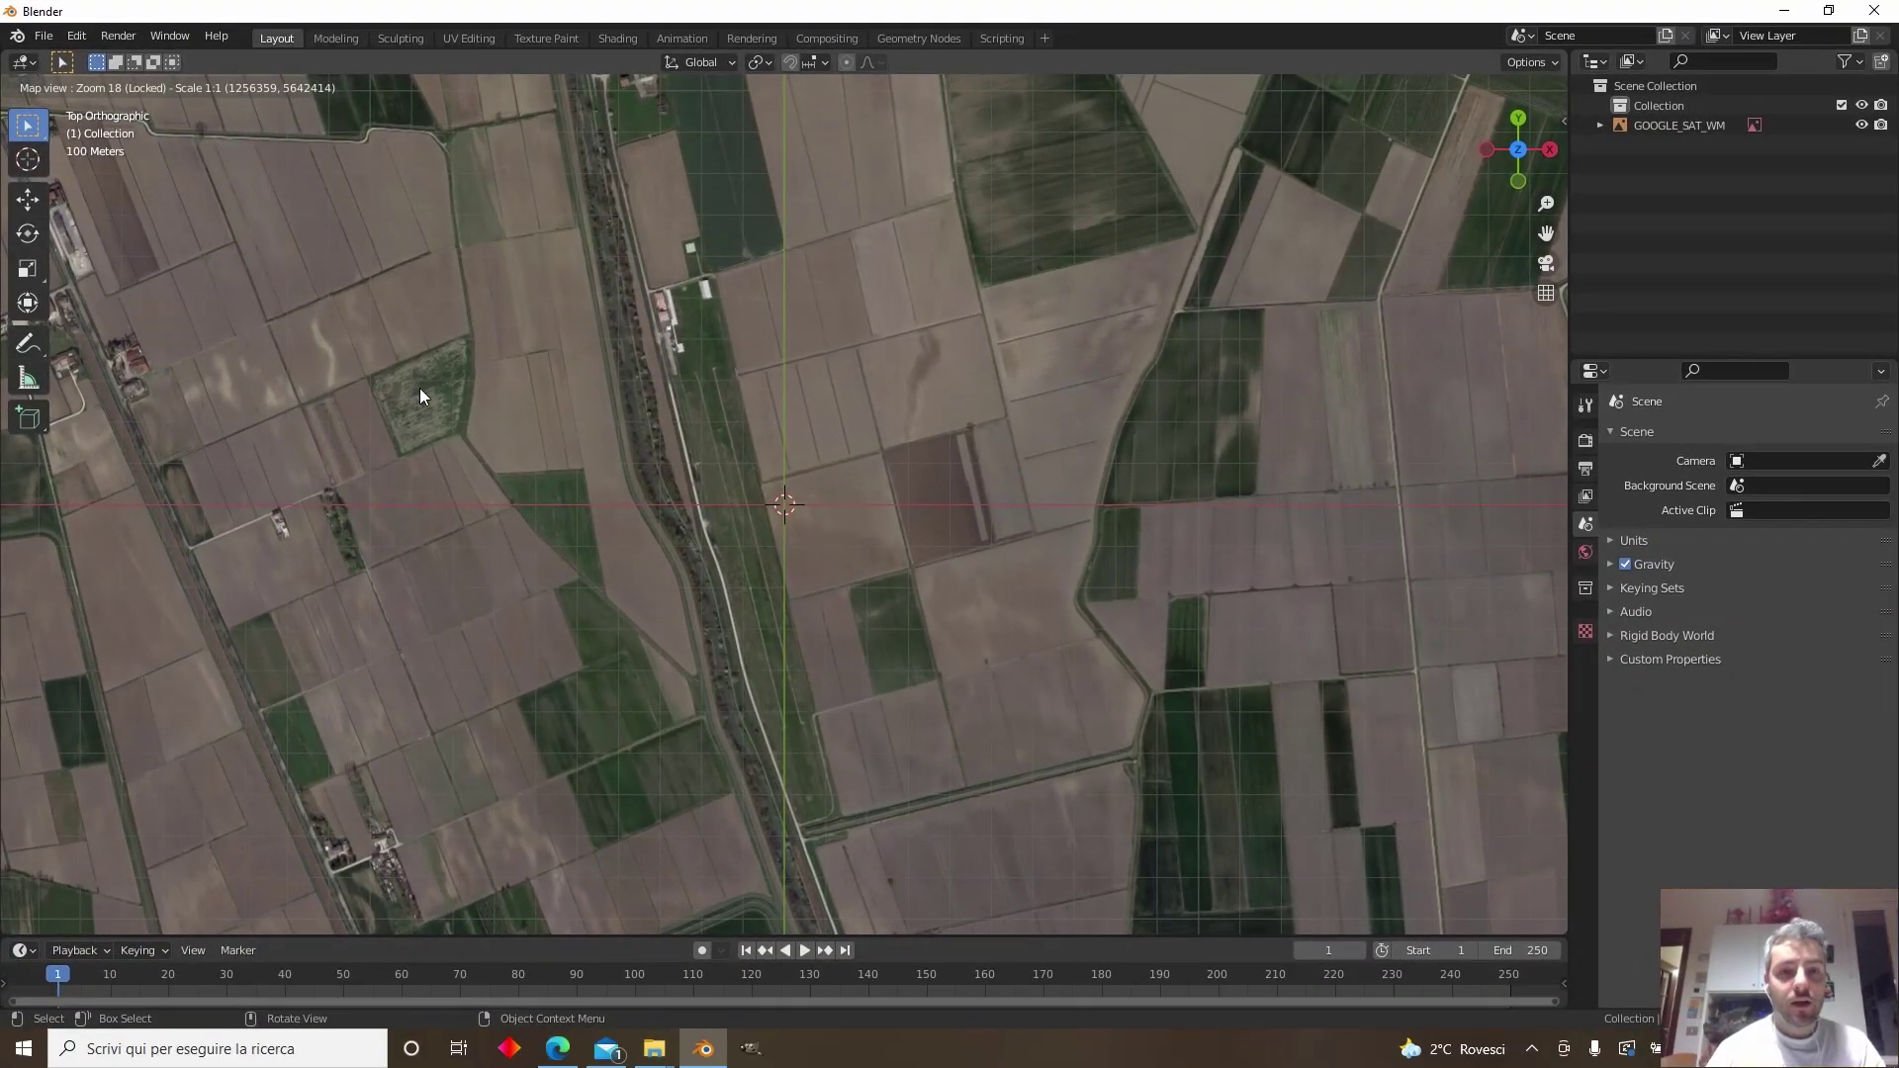
{"action": "key", "text": "e"}
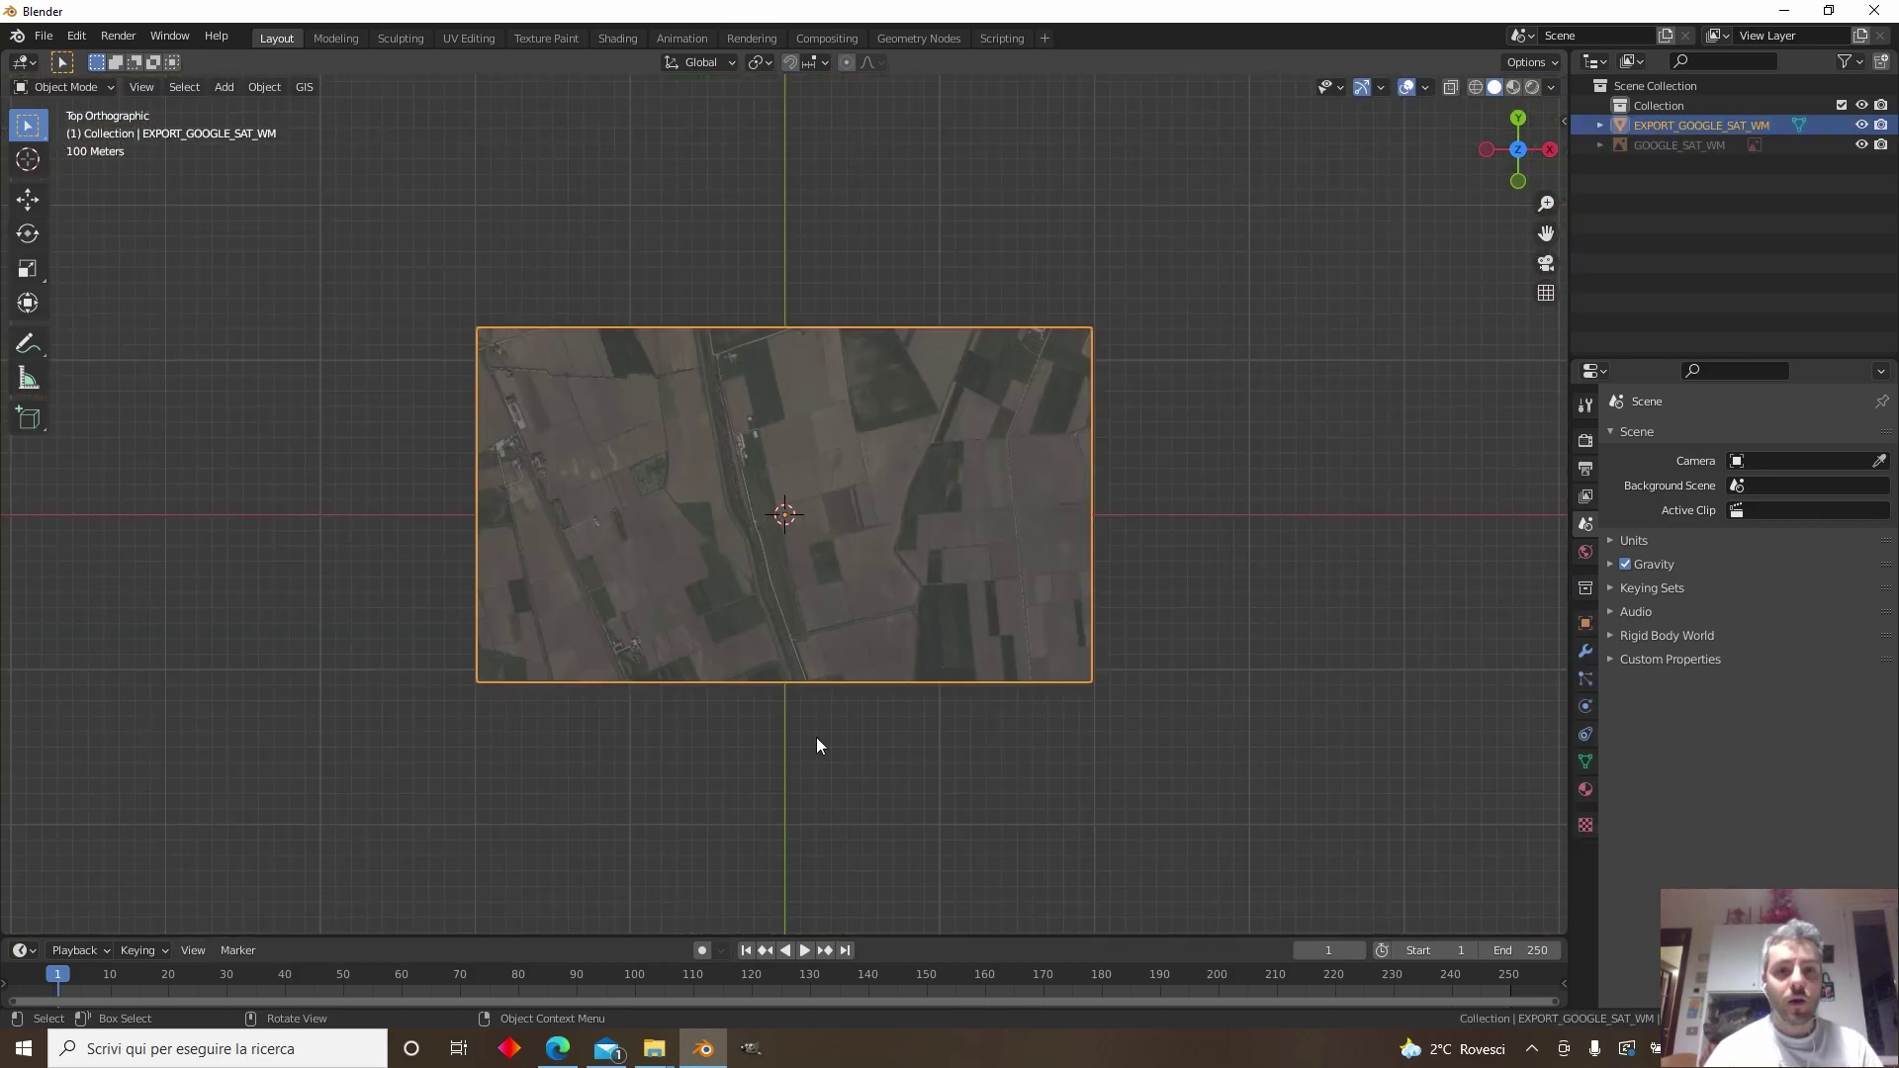
Examine the exported satellite plane around the hangars and along the full length of the runway
{"action": "scroll", "coordinate": [703, 484], "scroll_direction": "up", "scroll_amount": 9}
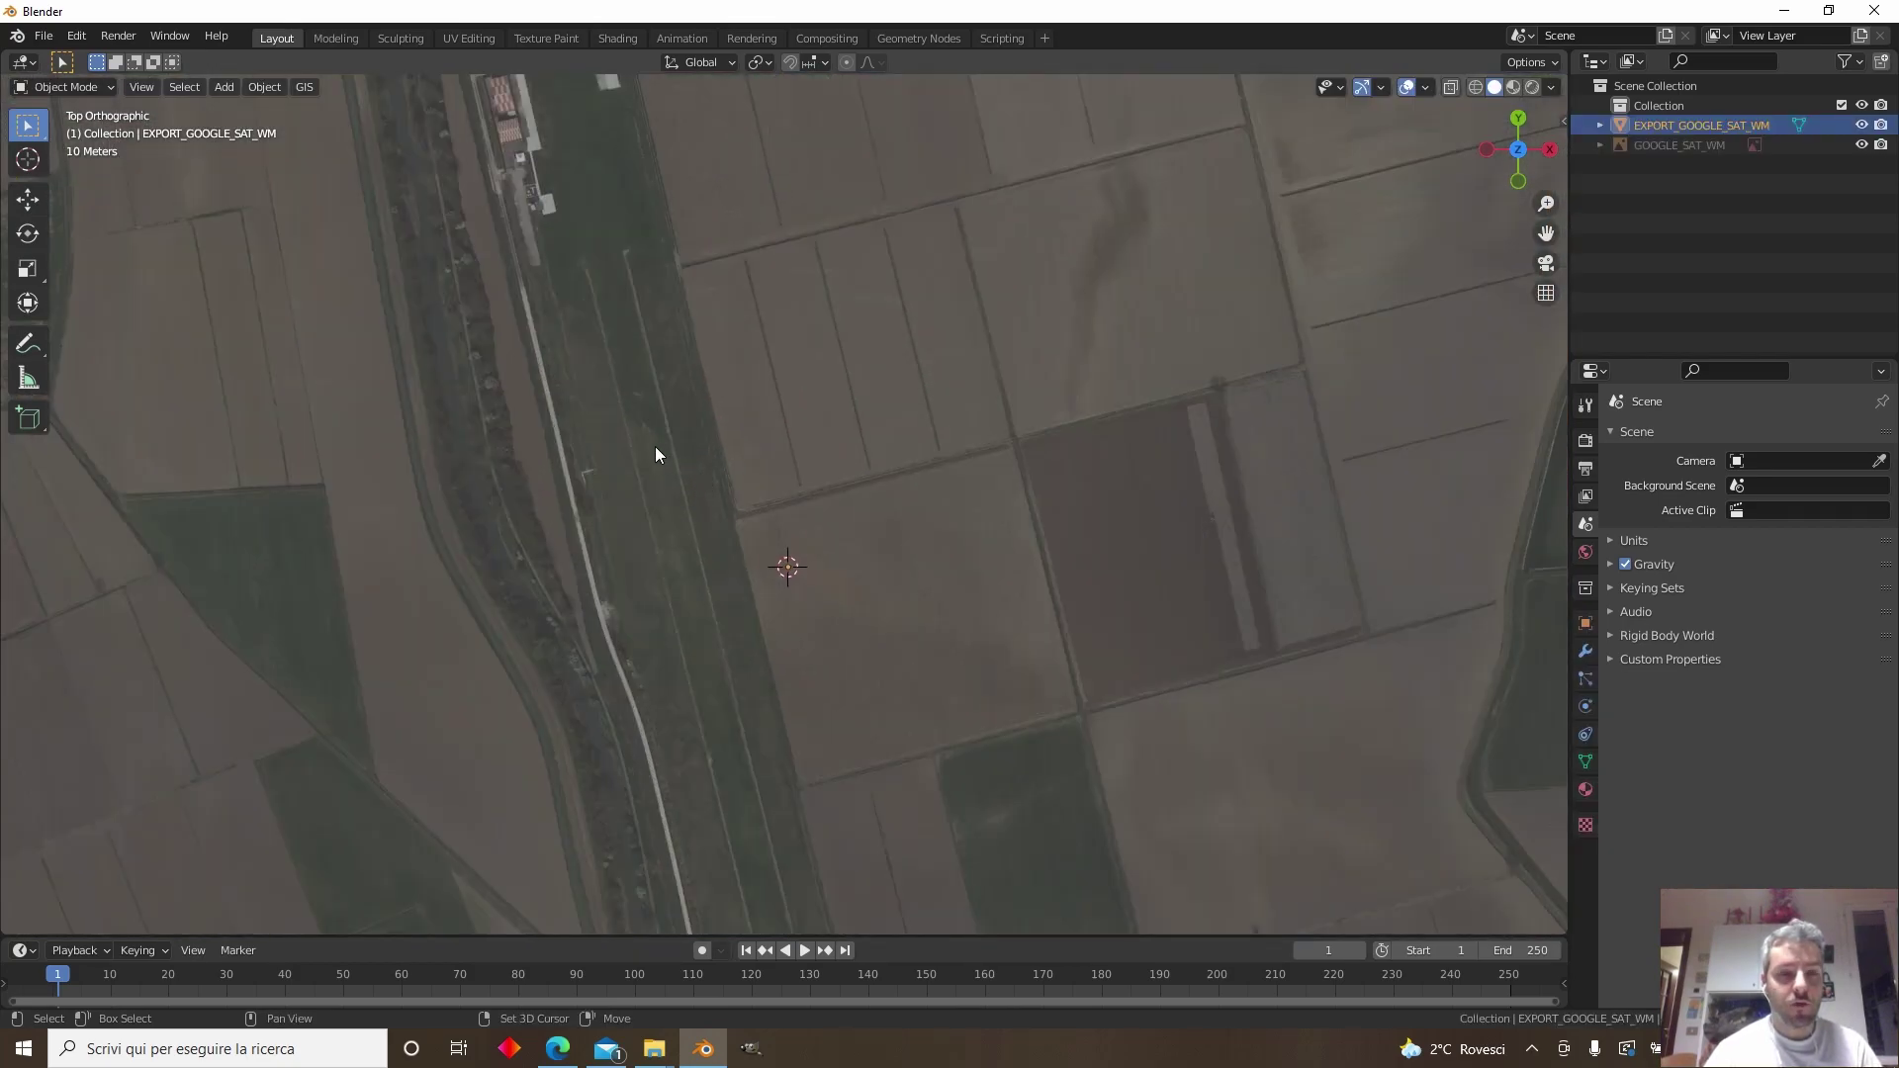
{"action": "middle_click_drag", "start_coordinate": [643, 406], "coordinate": [702, 657], "text": "alt"}
{"action": "scroll", "coordinate": [788, 560], "scroll_direction": "down", "scroll_amount": 4}
{"action": "middle_click_drag", "start_coordinate": [787, 560], "coordinate": [776, 505], "text": "alt"}
{"action": "middle_click_drag", "start_coordinate": [777, 505], "coordinate": [667, 578], "text": "alt"}
{"action": "scroll", "coordinate": [698, 484], "scroll_direction": "down", "scroll_amount": 3}
{"action": "middle_click_drag", "start_coordinate": [699, 484], "coordinate": [924, 405], "text": "shift"}
{"action": "scroll", "coordinate": [989, 390], "scroll_direction": "up", "scroll_amount": 7}
{"action": "middle_click_drag", "start_coordinate": [1103, 345], "coordinate": [371, 702], "text": "shift"}
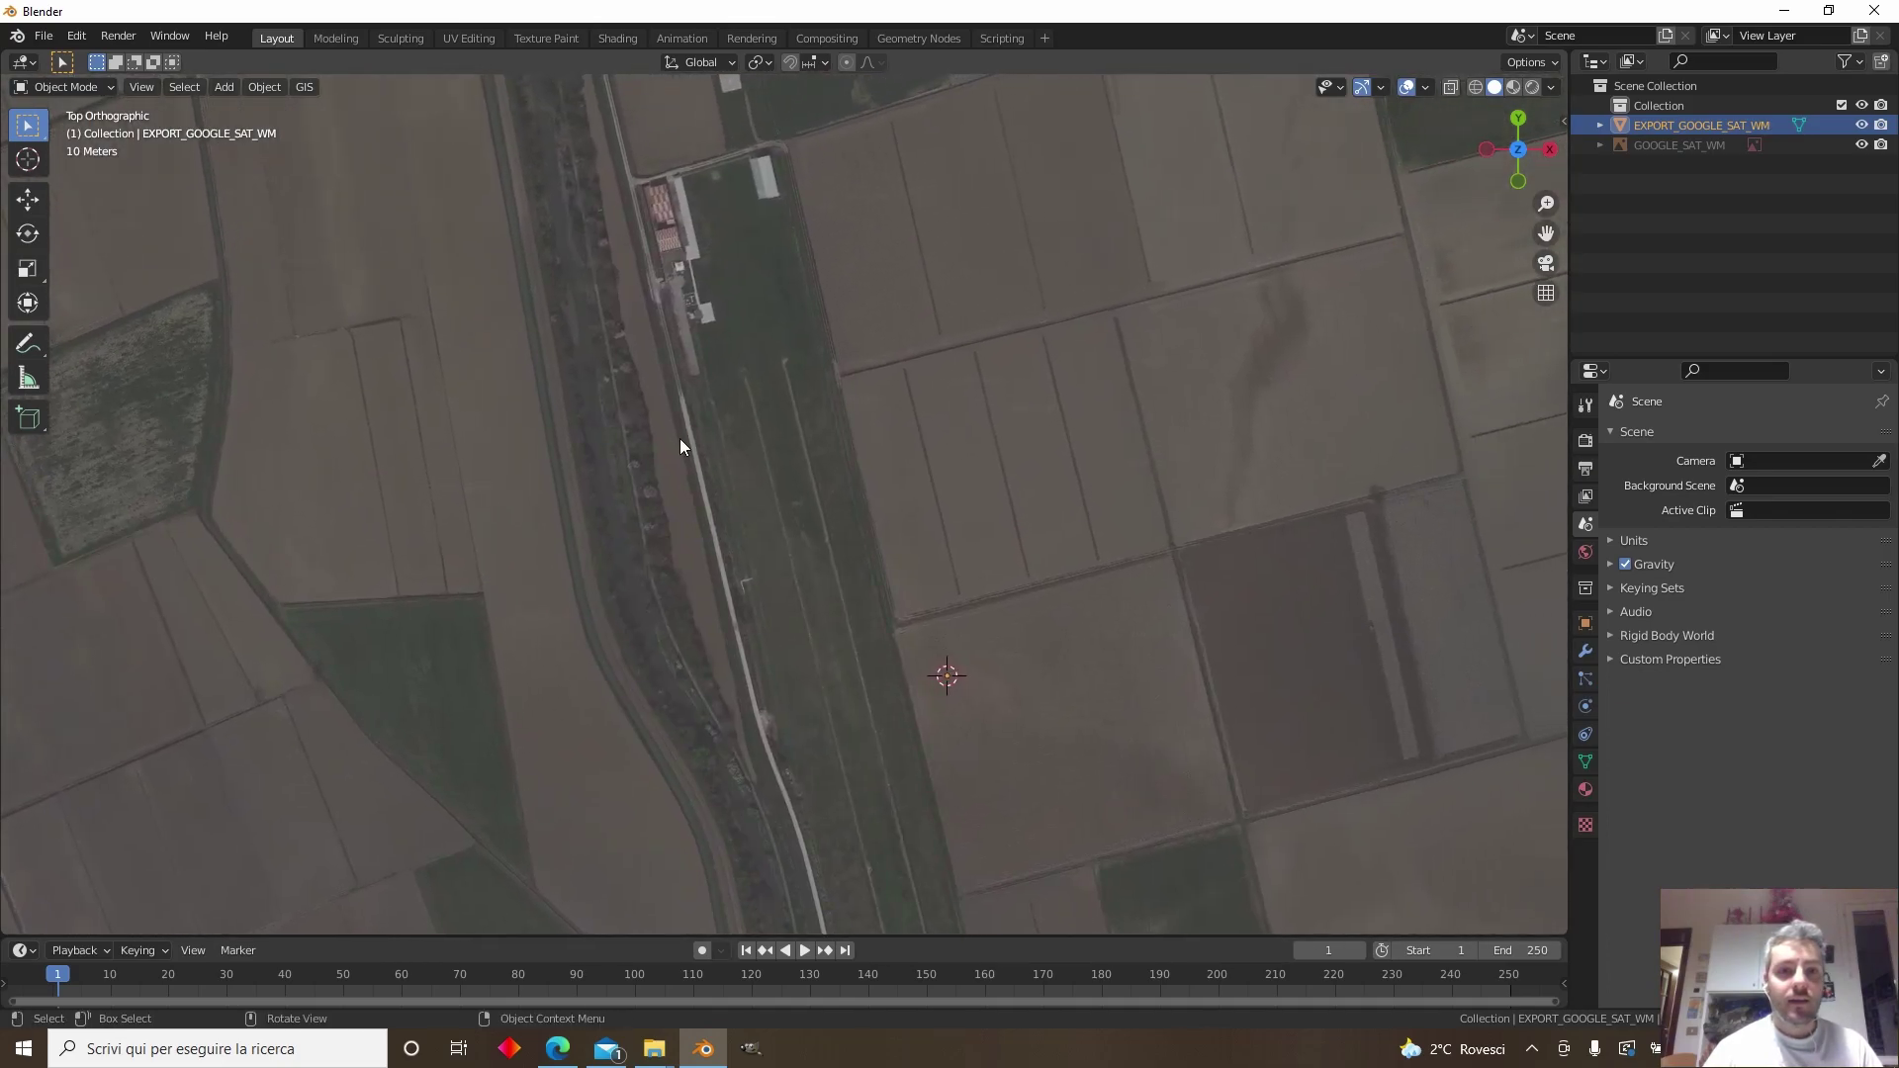
{"action": "middle_click_drag", "start_coordinate": [690, 450], "coordinate": [839, 627], "text": "shift"}
{"action": "scroll", "coordinate": [839, 627], "scroll_direction": "up", "scroll_amount": 4}
{"action": "middle_click_drag", "start_coordinate": [839, 441], "coordinate": [633, 460], "text": "shift"}
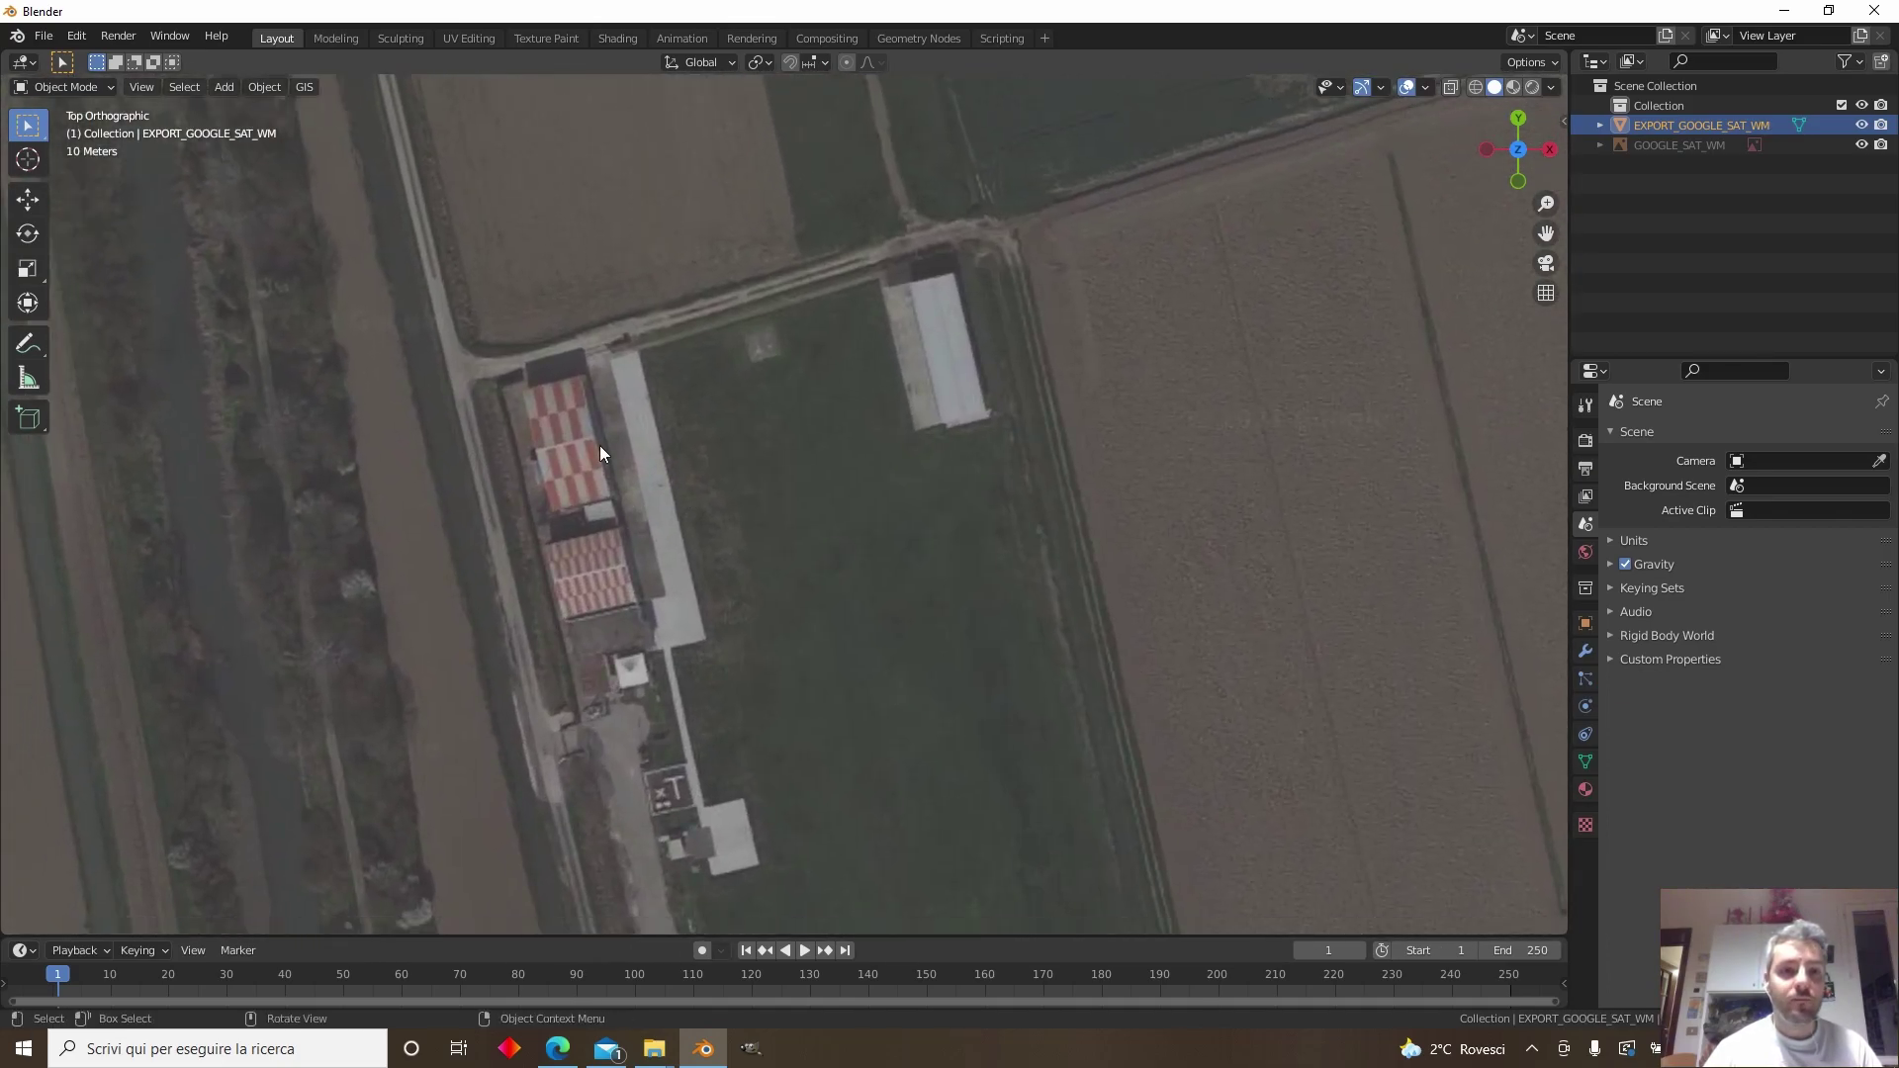
{"action": "scroll", "coordinate": [635, 460], "scroll_direction": "up", "scroll_amount": 3}
{"action": "scroll", "coordinate": [752, 450], "scroll_direction": "down", "scroll_amount": 9}
{"action": "middle_click_drag", "start_coordinate": [845, 716], "coordinate": [672, 326], "text": "shift"}
{"action": "scroll", "coordinate": [674, 328], "scroll_direction": "down", "scroll_amount": 3}
{"action": "mouse_move", "coordinate": [714, 467]}
{"action": "middle_mouse_down", "text": "shift"}
{"action": "mouse_move", "coordinate": [746, 443]}
{"action": "mouse_move", "coordinate": [702, 380]}
{"action": "mouse_move", "coordinate": [745, 487]}
{"action": "middle_mouse_up", "text": "shift"}
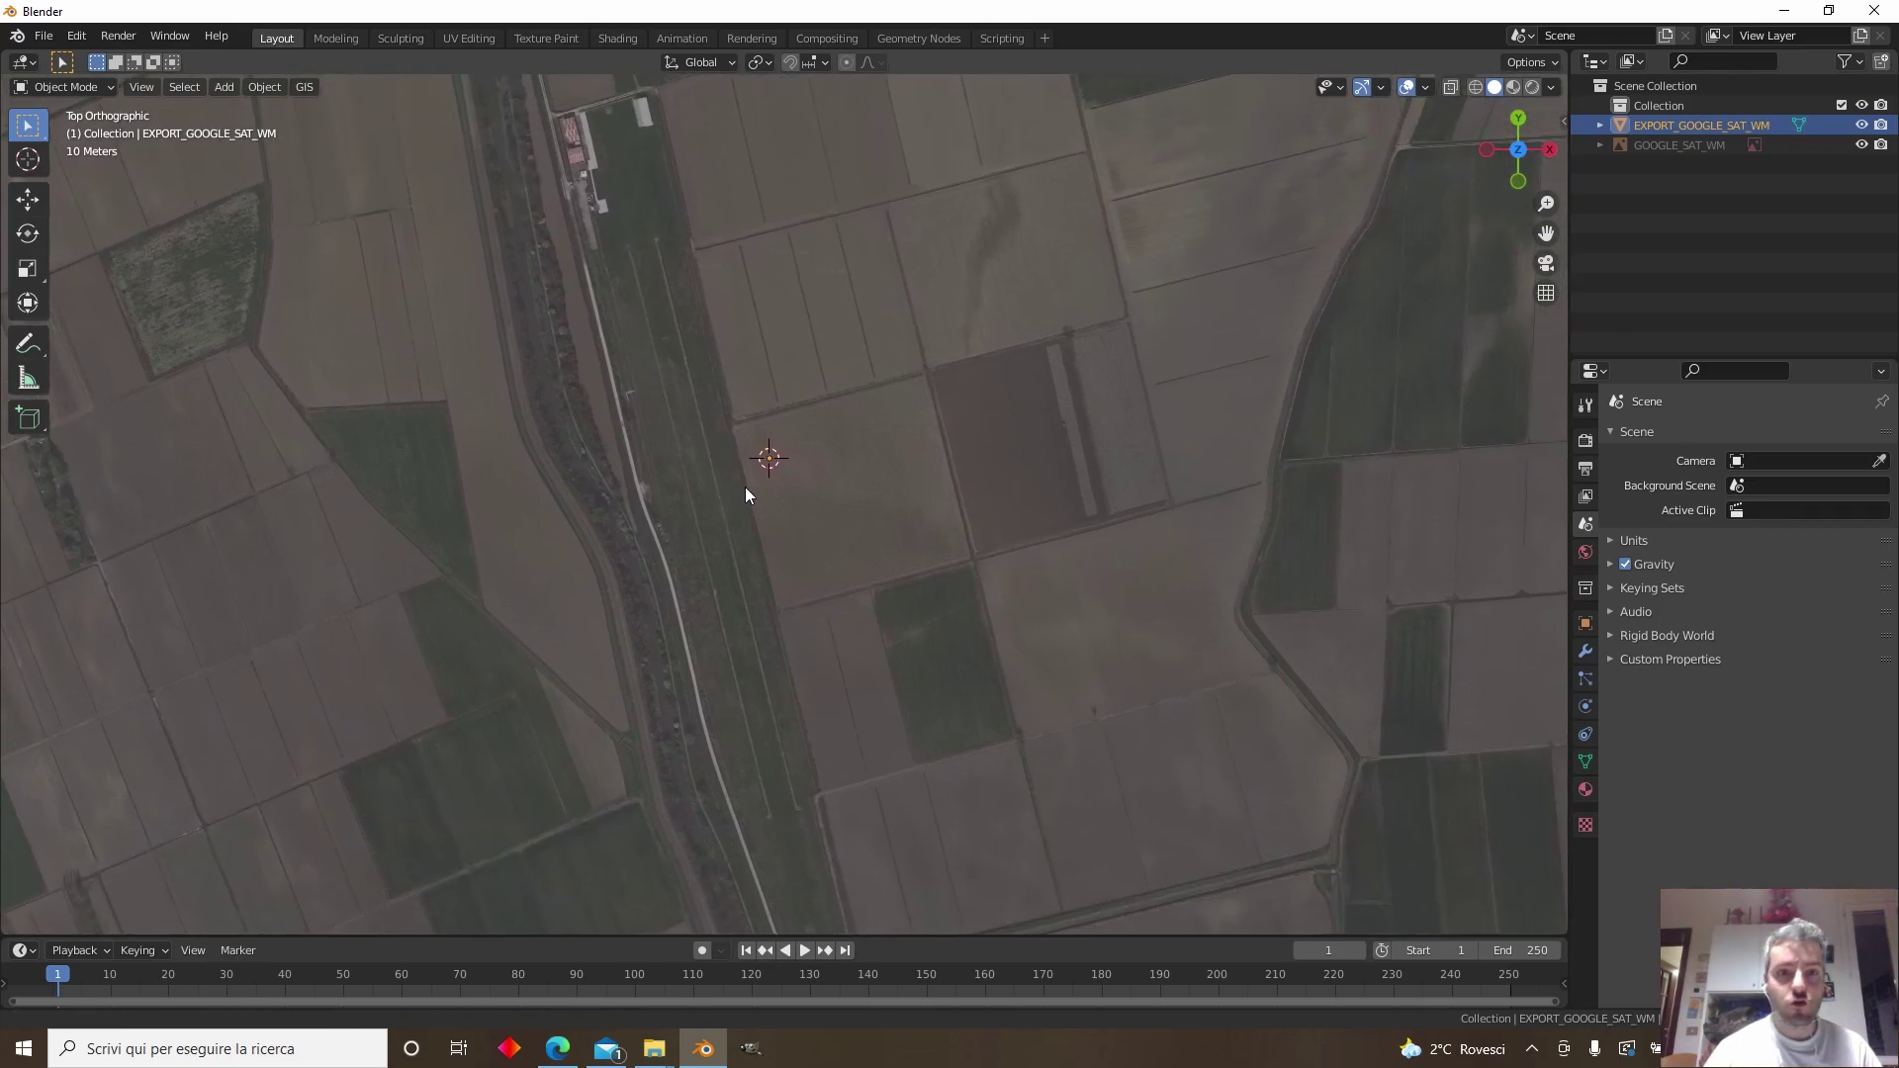
{"action": "scroll", "coordinate": [792, 467], "scroll_direction": "down", "scroll_amount": 1}
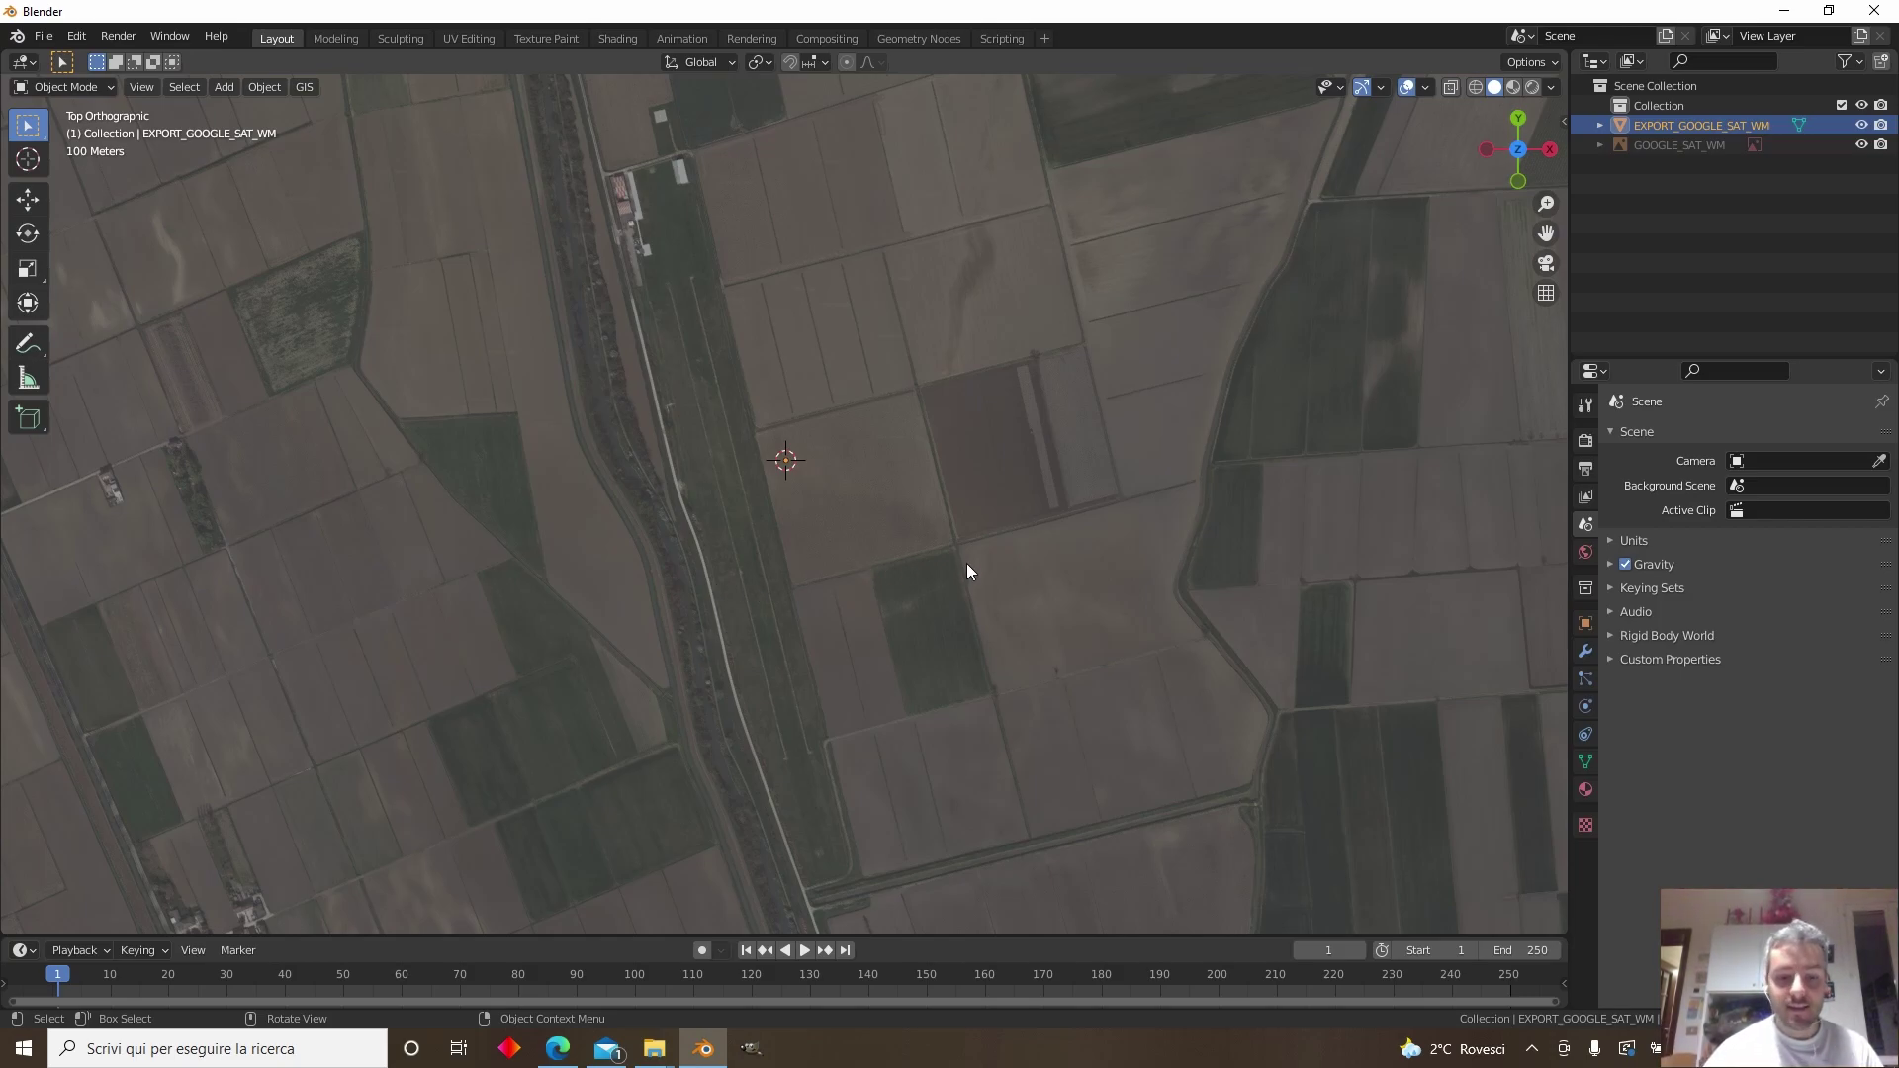
Switch to Google Earth Pro and measure the airfield in metres from the northern edge to the marker near the southern end
{"action": "left_click", "coordinate": [276, 1050]}
{"action": "type", "text": "google"}
{"action": "key", "text": "Return"}
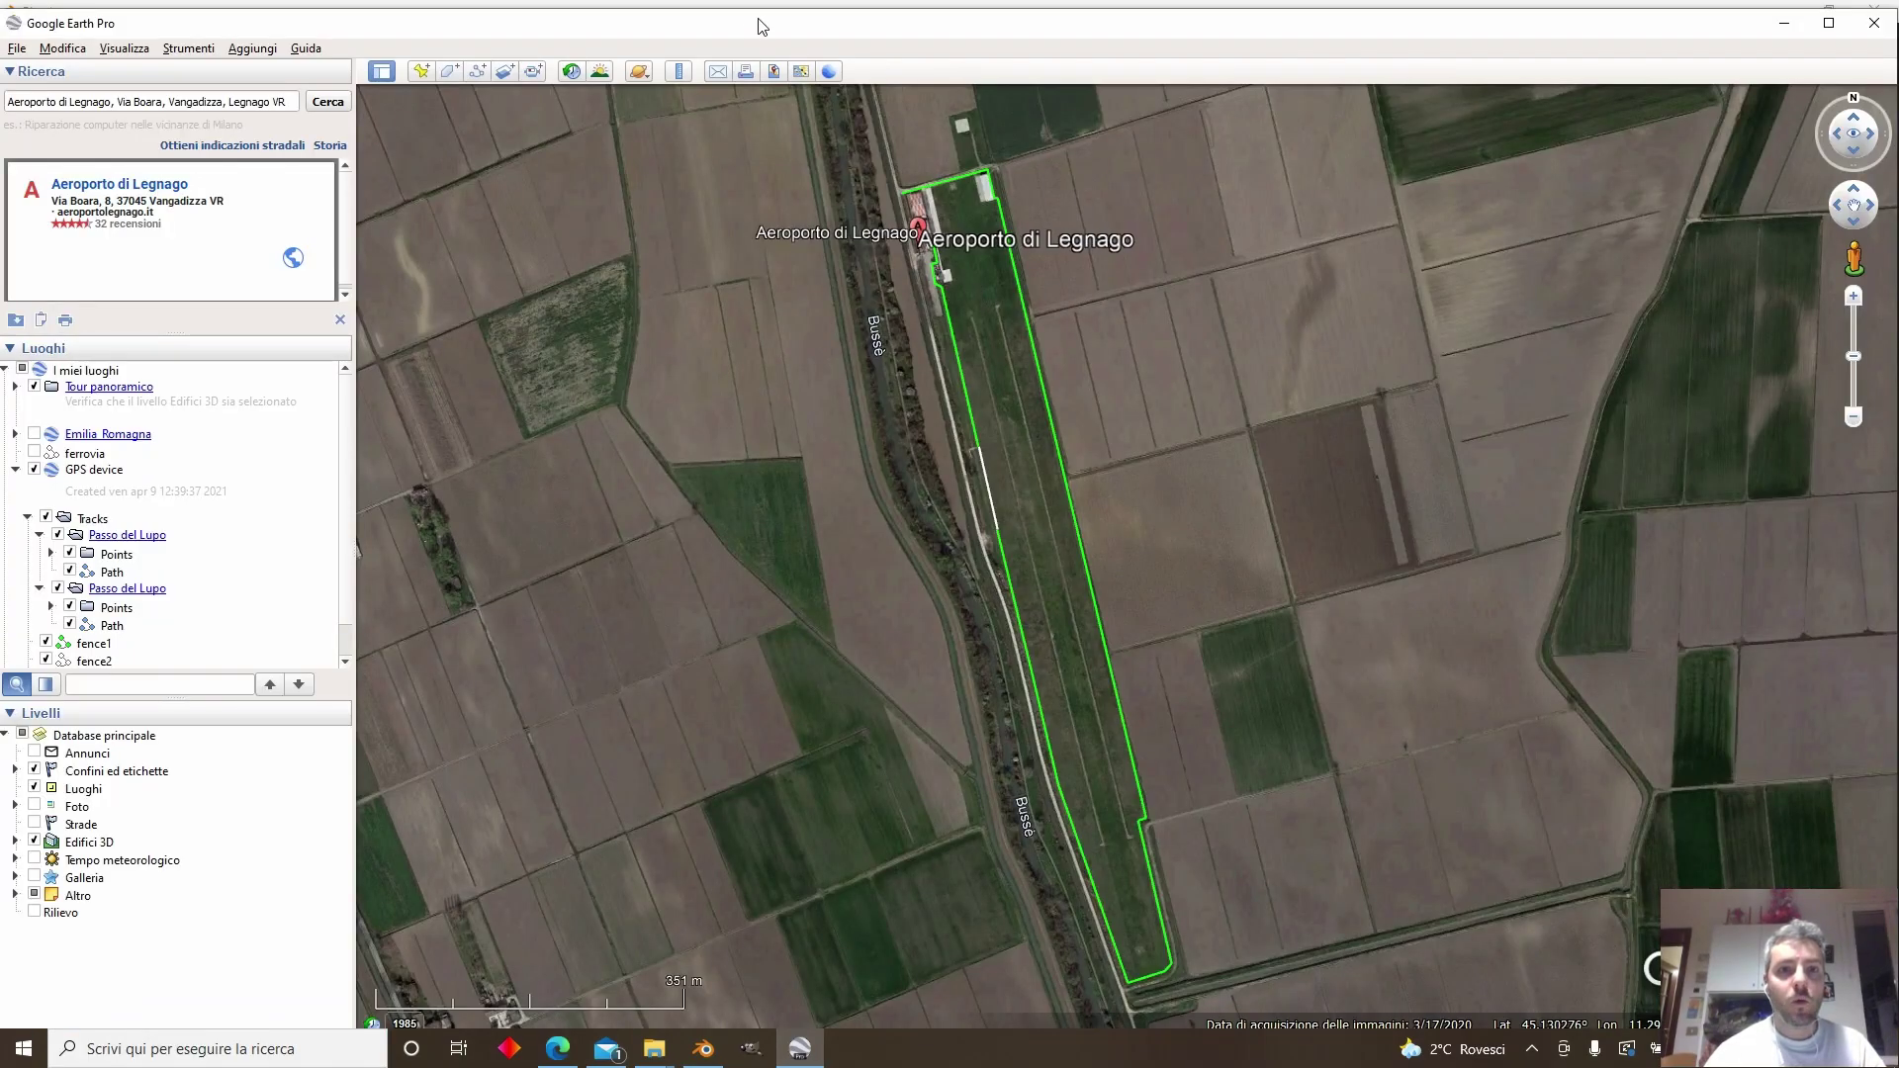
{"action": "left_click", "coordinate": [677, 71]}
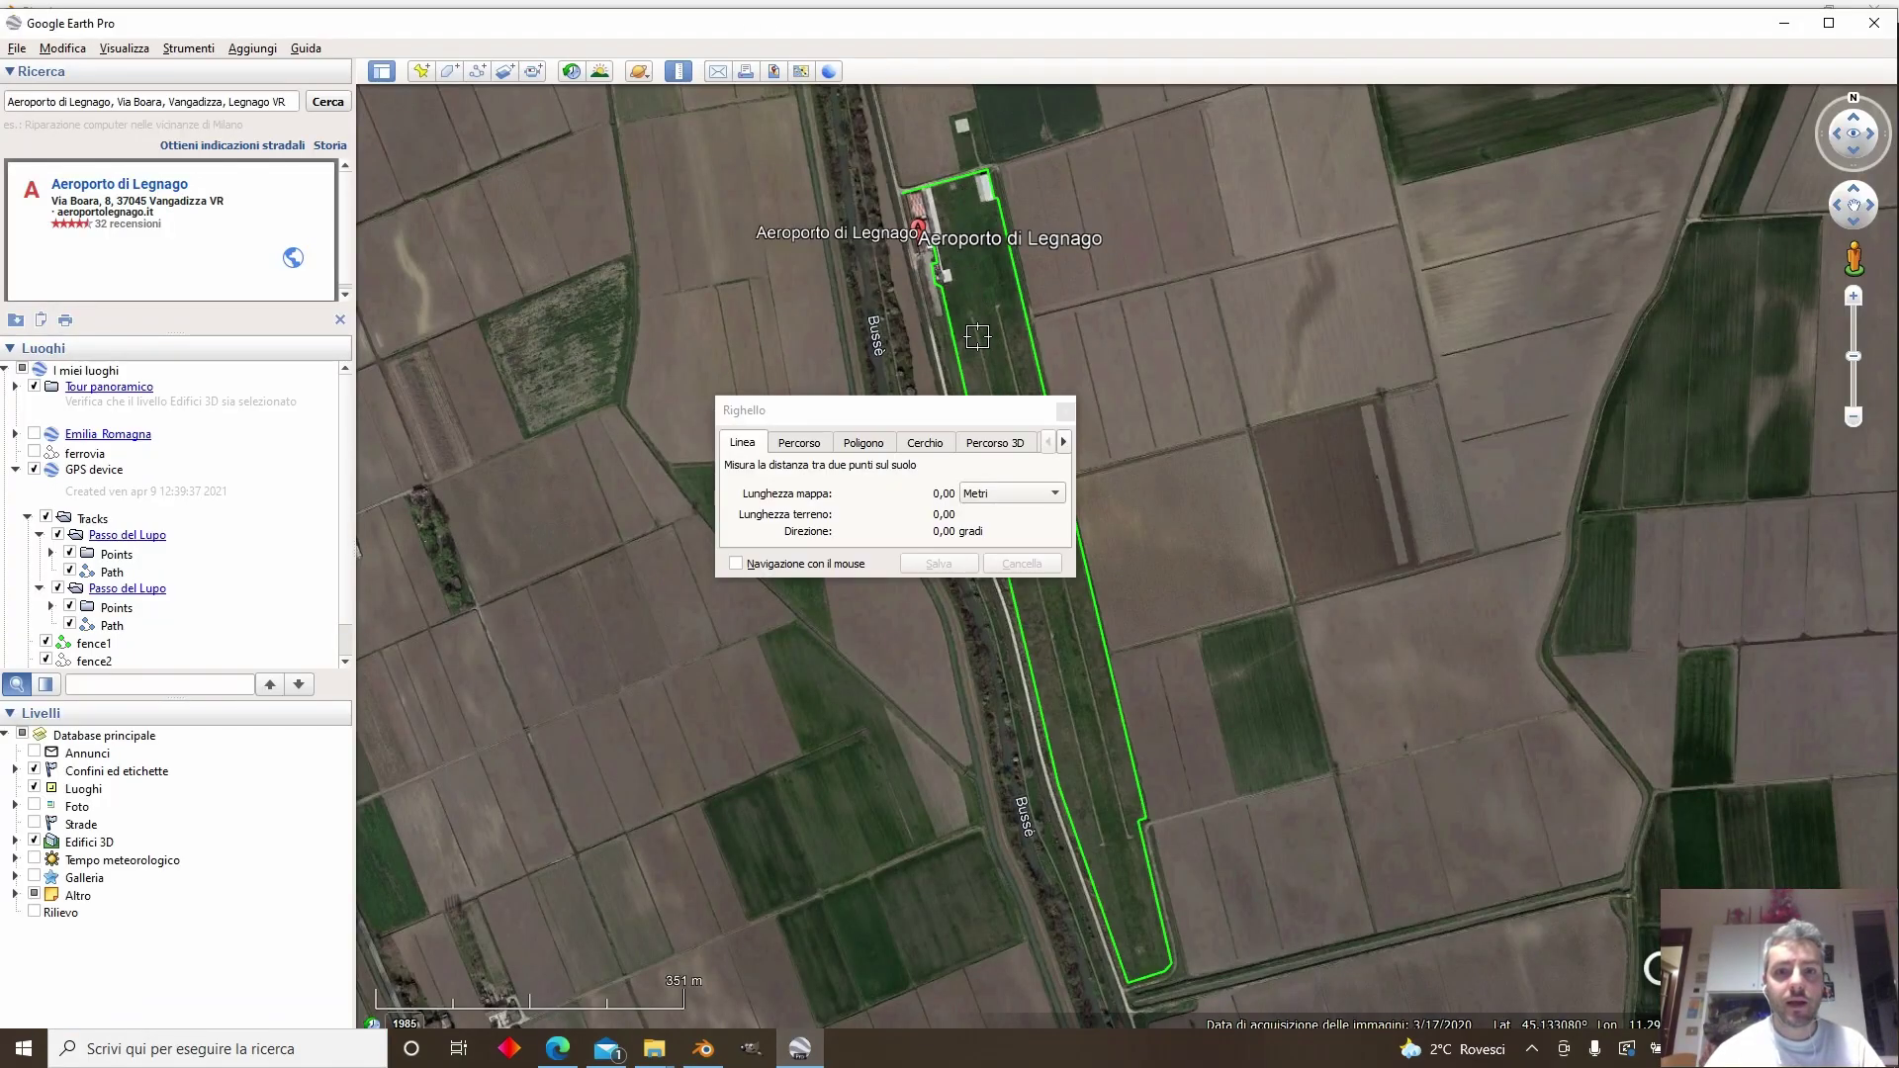
{"action": "left_click_drag", "start_coordinate": [947, 413], "coordinate": [745, 365]}
{"action": "left_click", "coordinate": [952, 185]}
{"action": "scroll", "coordinate": [1163, 962], "scroll_direction": "up", "scroll_amount": 5}
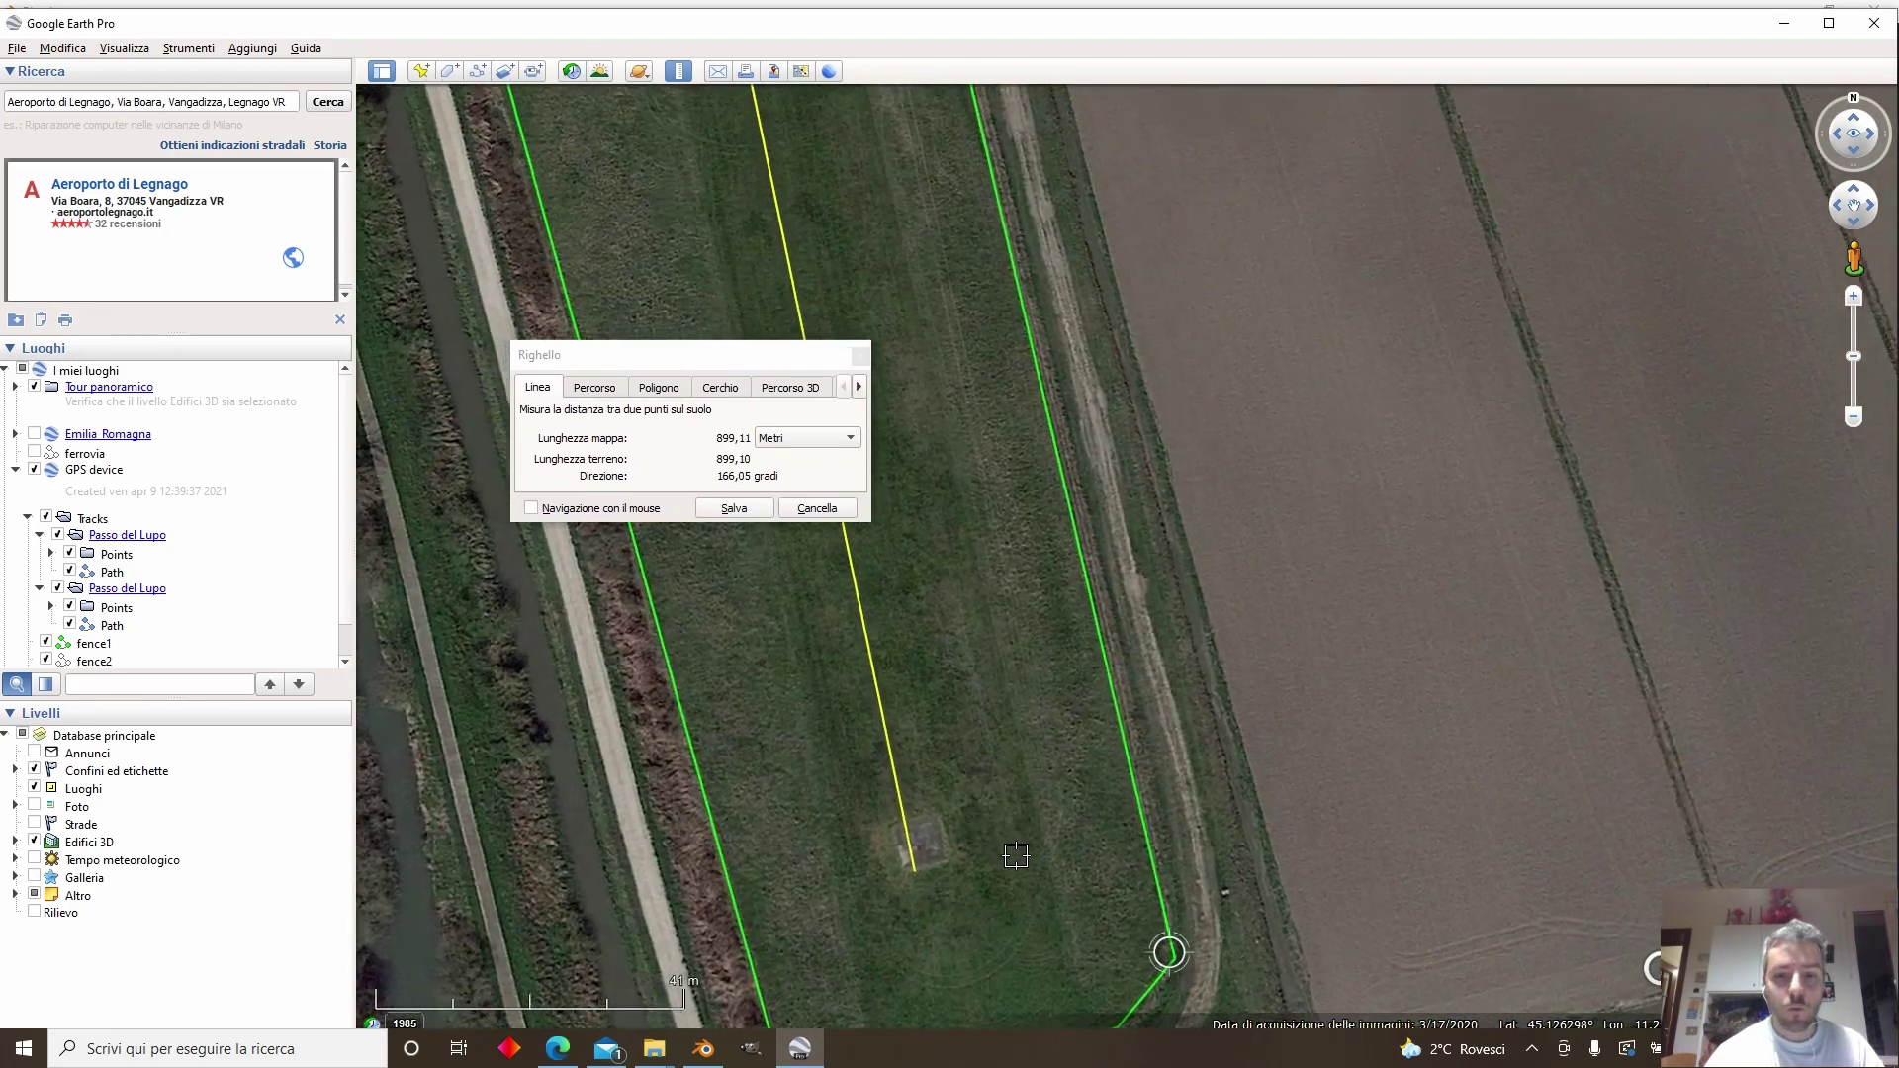
{"action": "left_click", "coordinate": [927, 871]}
{"action": "scroll", "coordinate": [1217, 455], "scroll_direction": "down", "scroll_amount": 5}
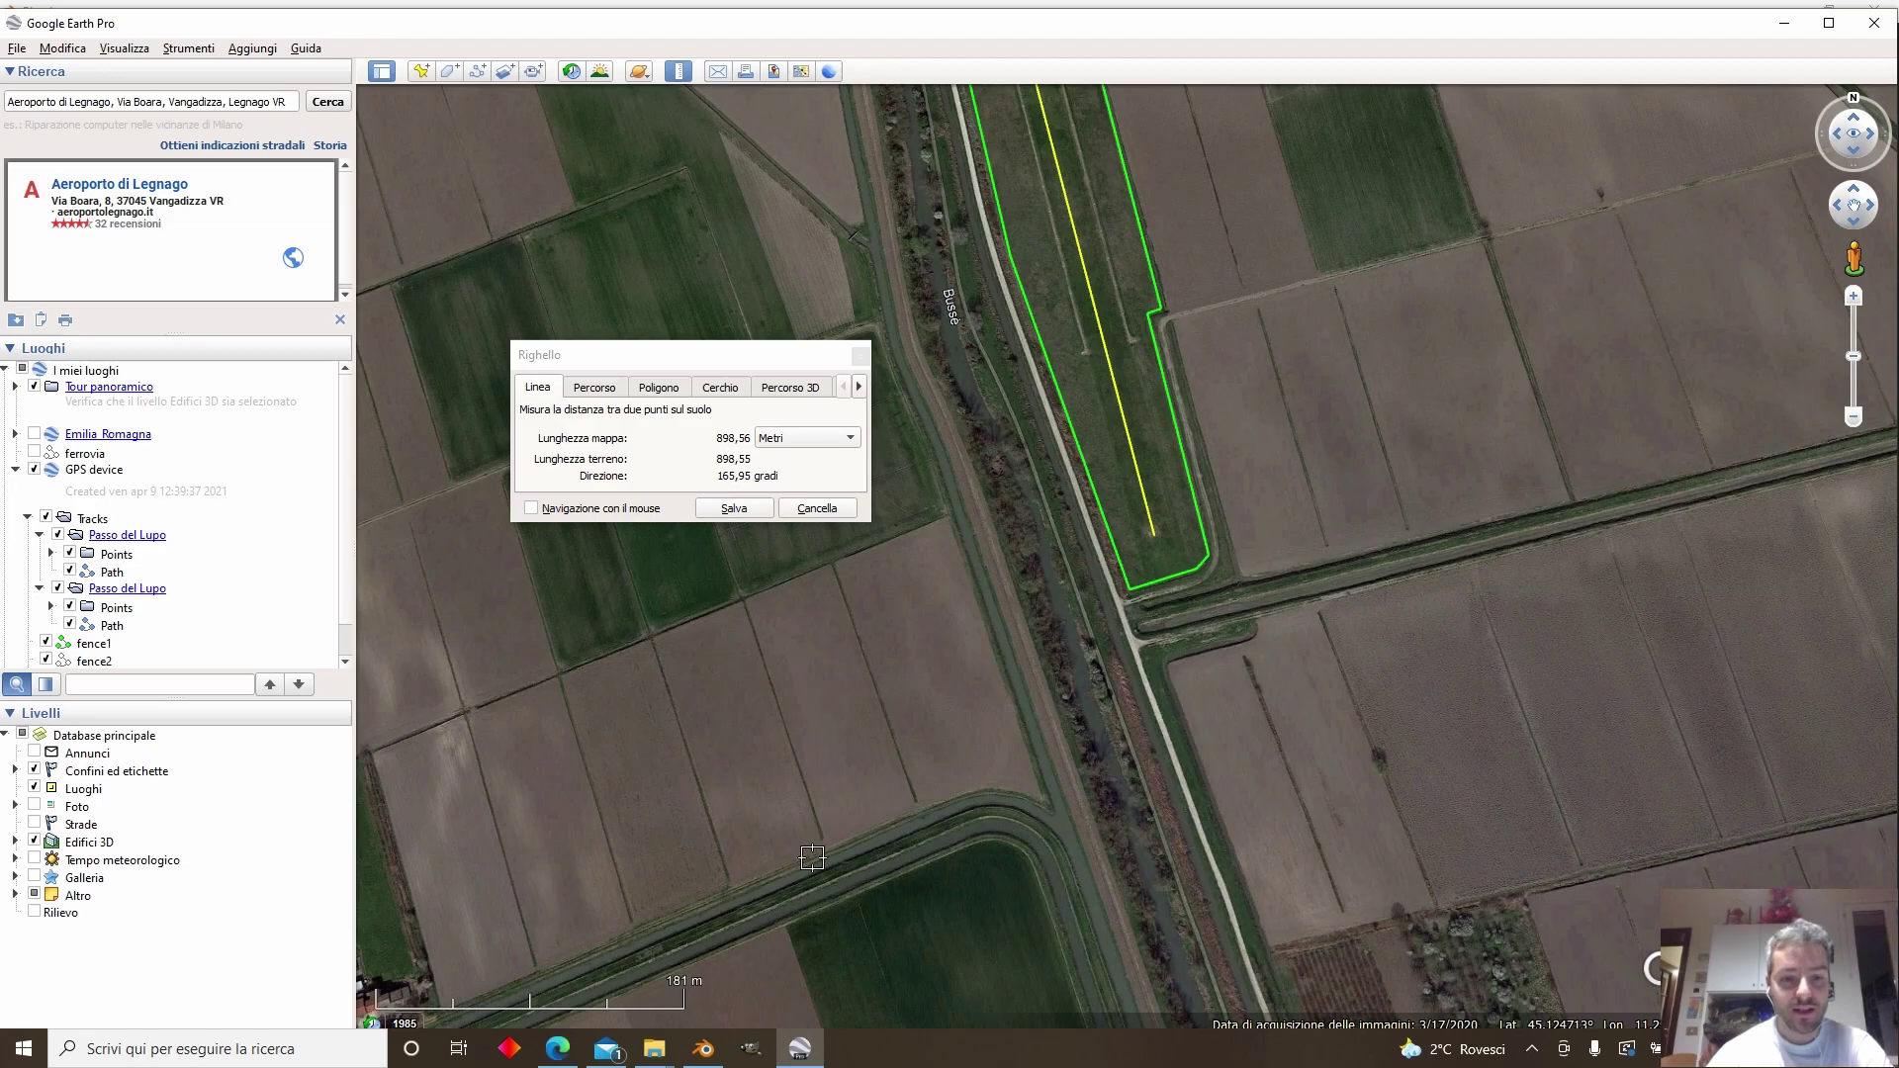
Switch back to Blender and measure the same length of the airfield on the exported plane
{"action": "left_click", "coordinate": [704, 1049]}
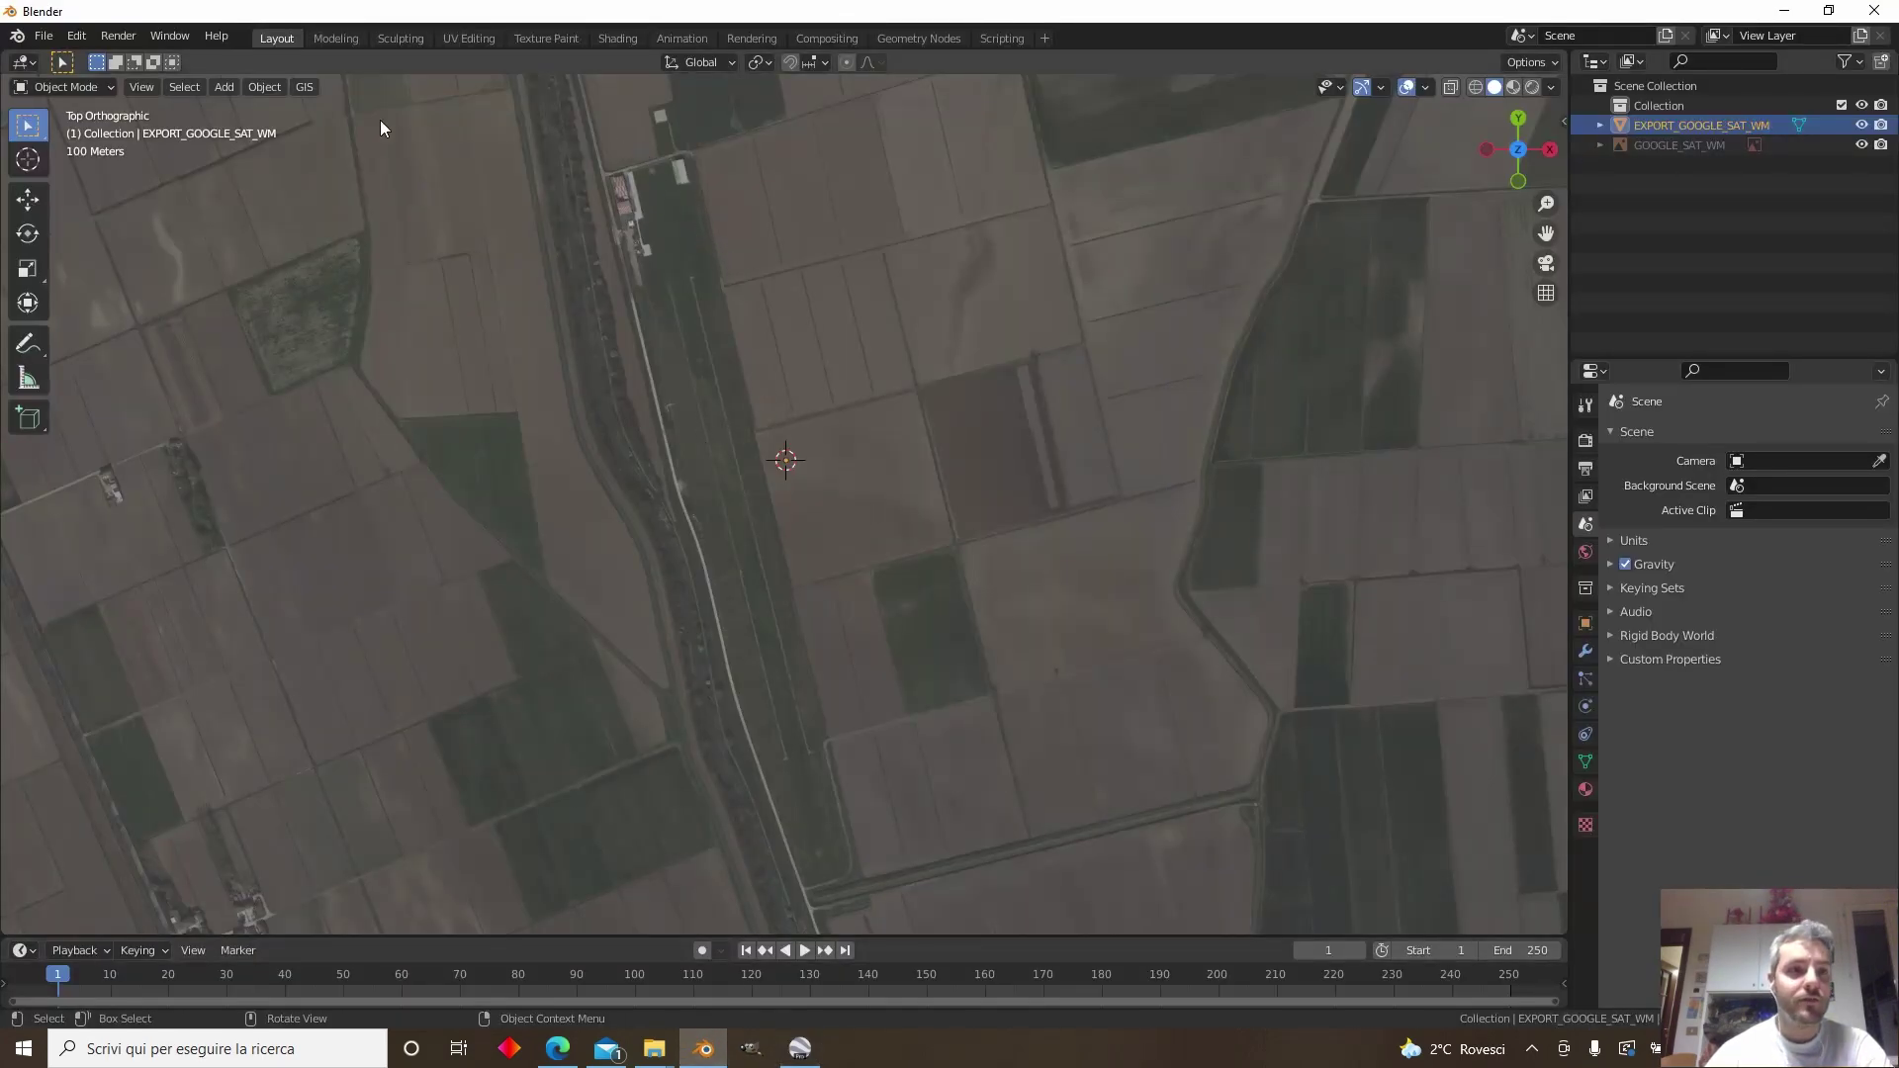
{"action": "left_click", "coordinate": [28, 379]}
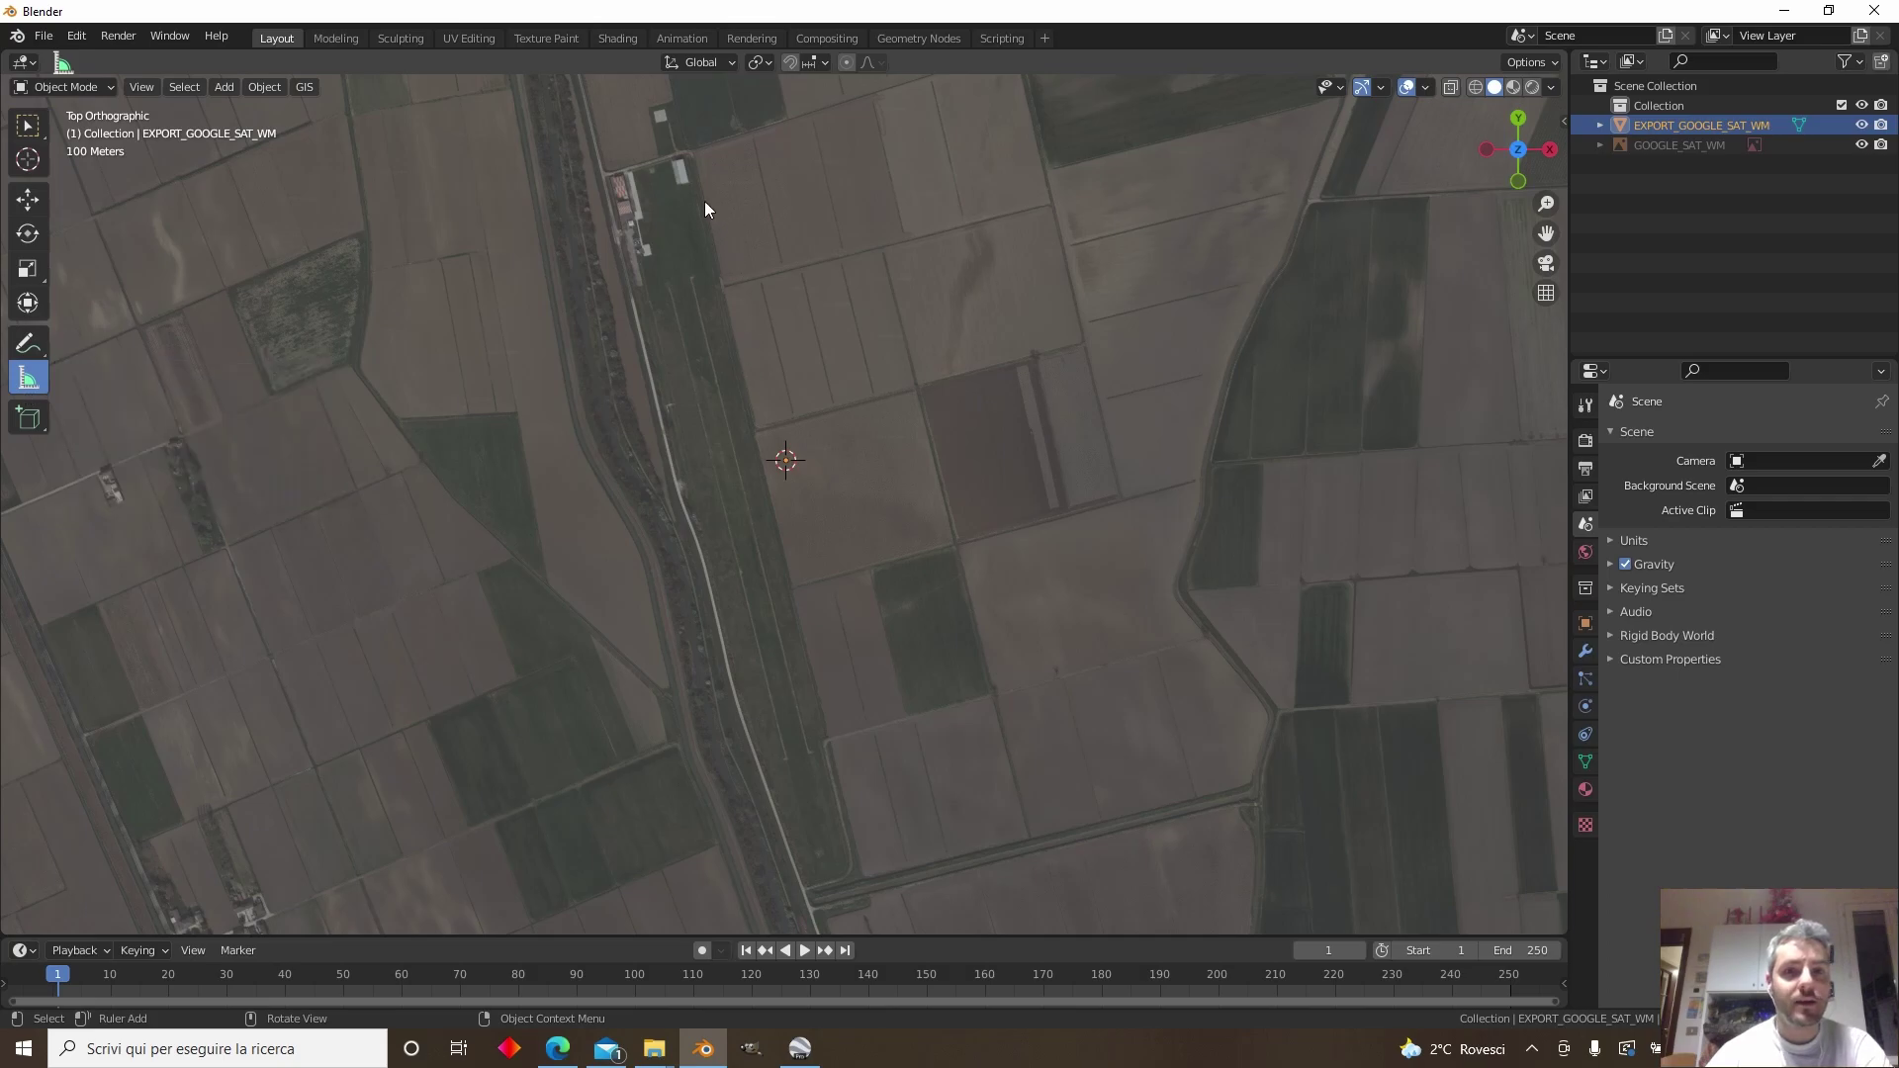
{"action": "left_click_drag", "start_coordinate": [649, 169], "coordinate": [819, 852]}
{"action": "scroll", "coordinate": [805, 466], "scroll_direction": "up", "scroll_amount": 2}
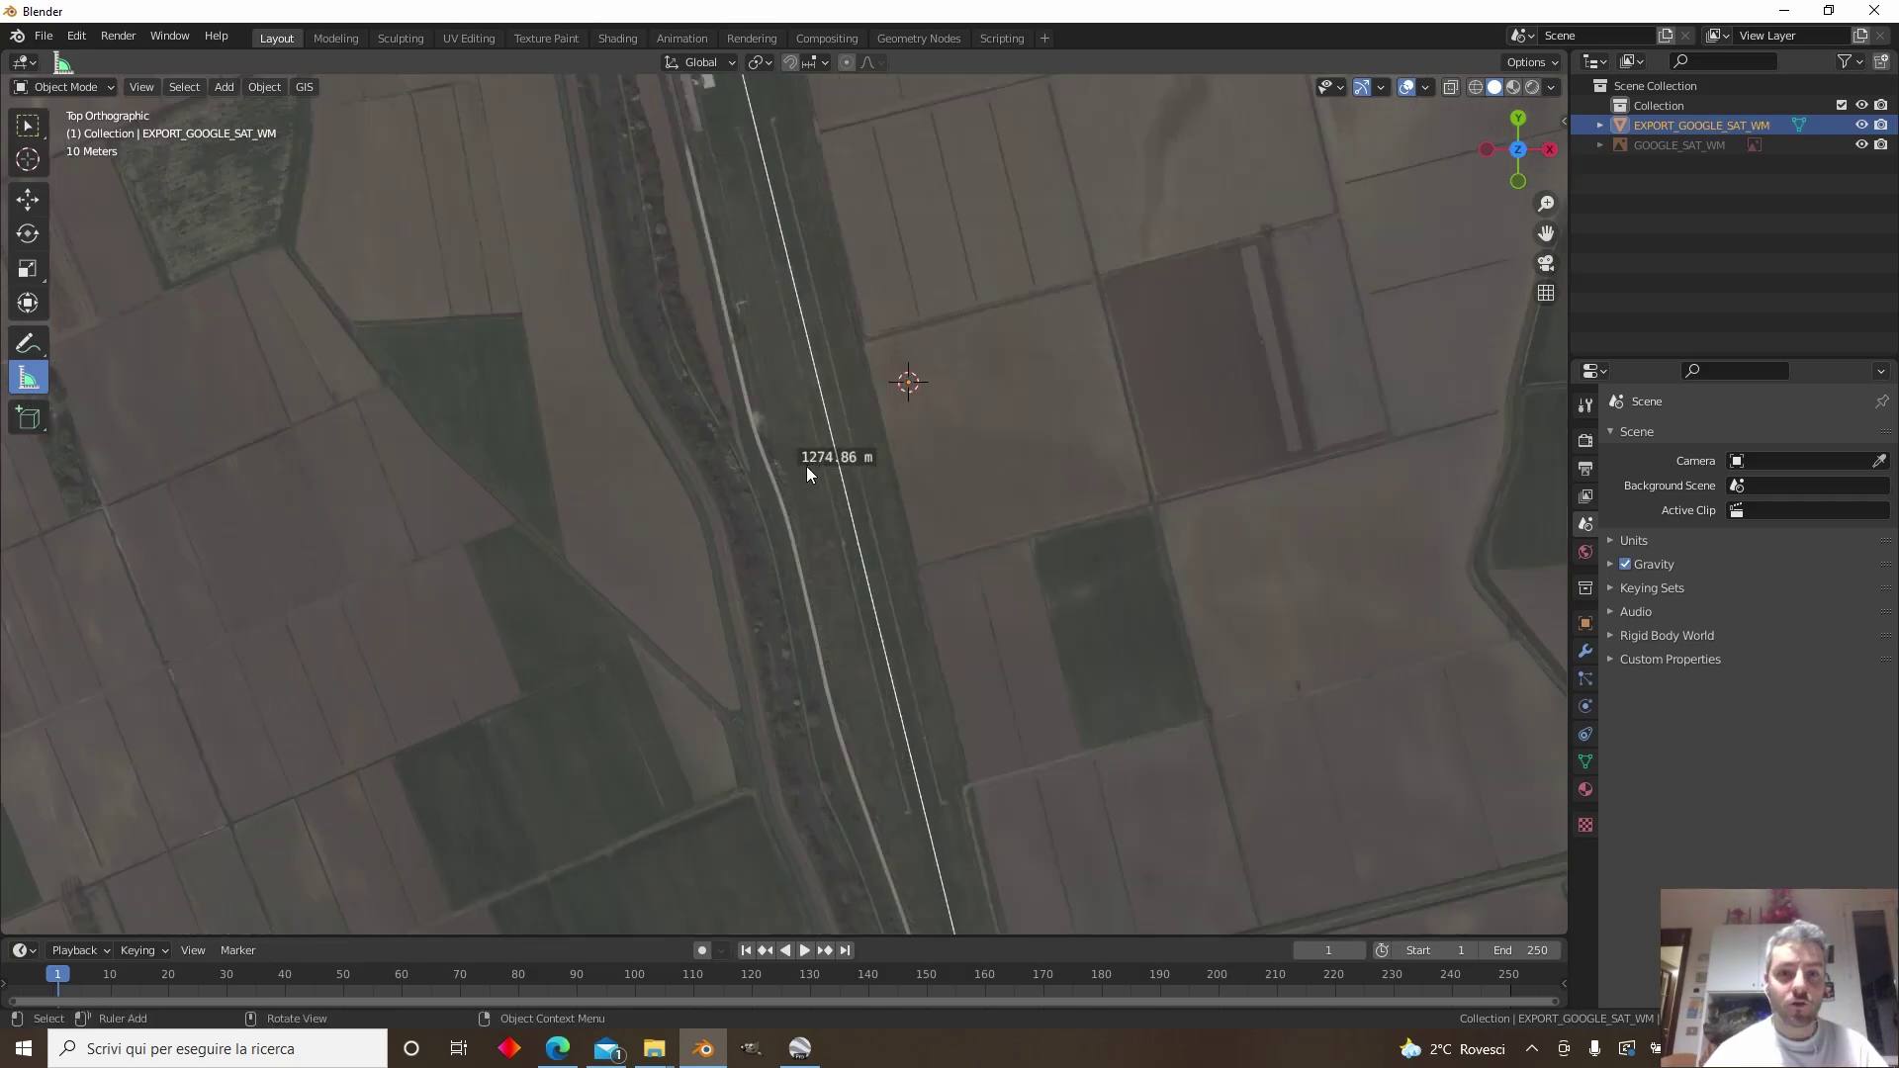
Open the Windows calculator and divide the Google Earth length 898 by the Blender length 1274
{"action": "key", "text": "super"}
{"action": "type", "text": "ca"}
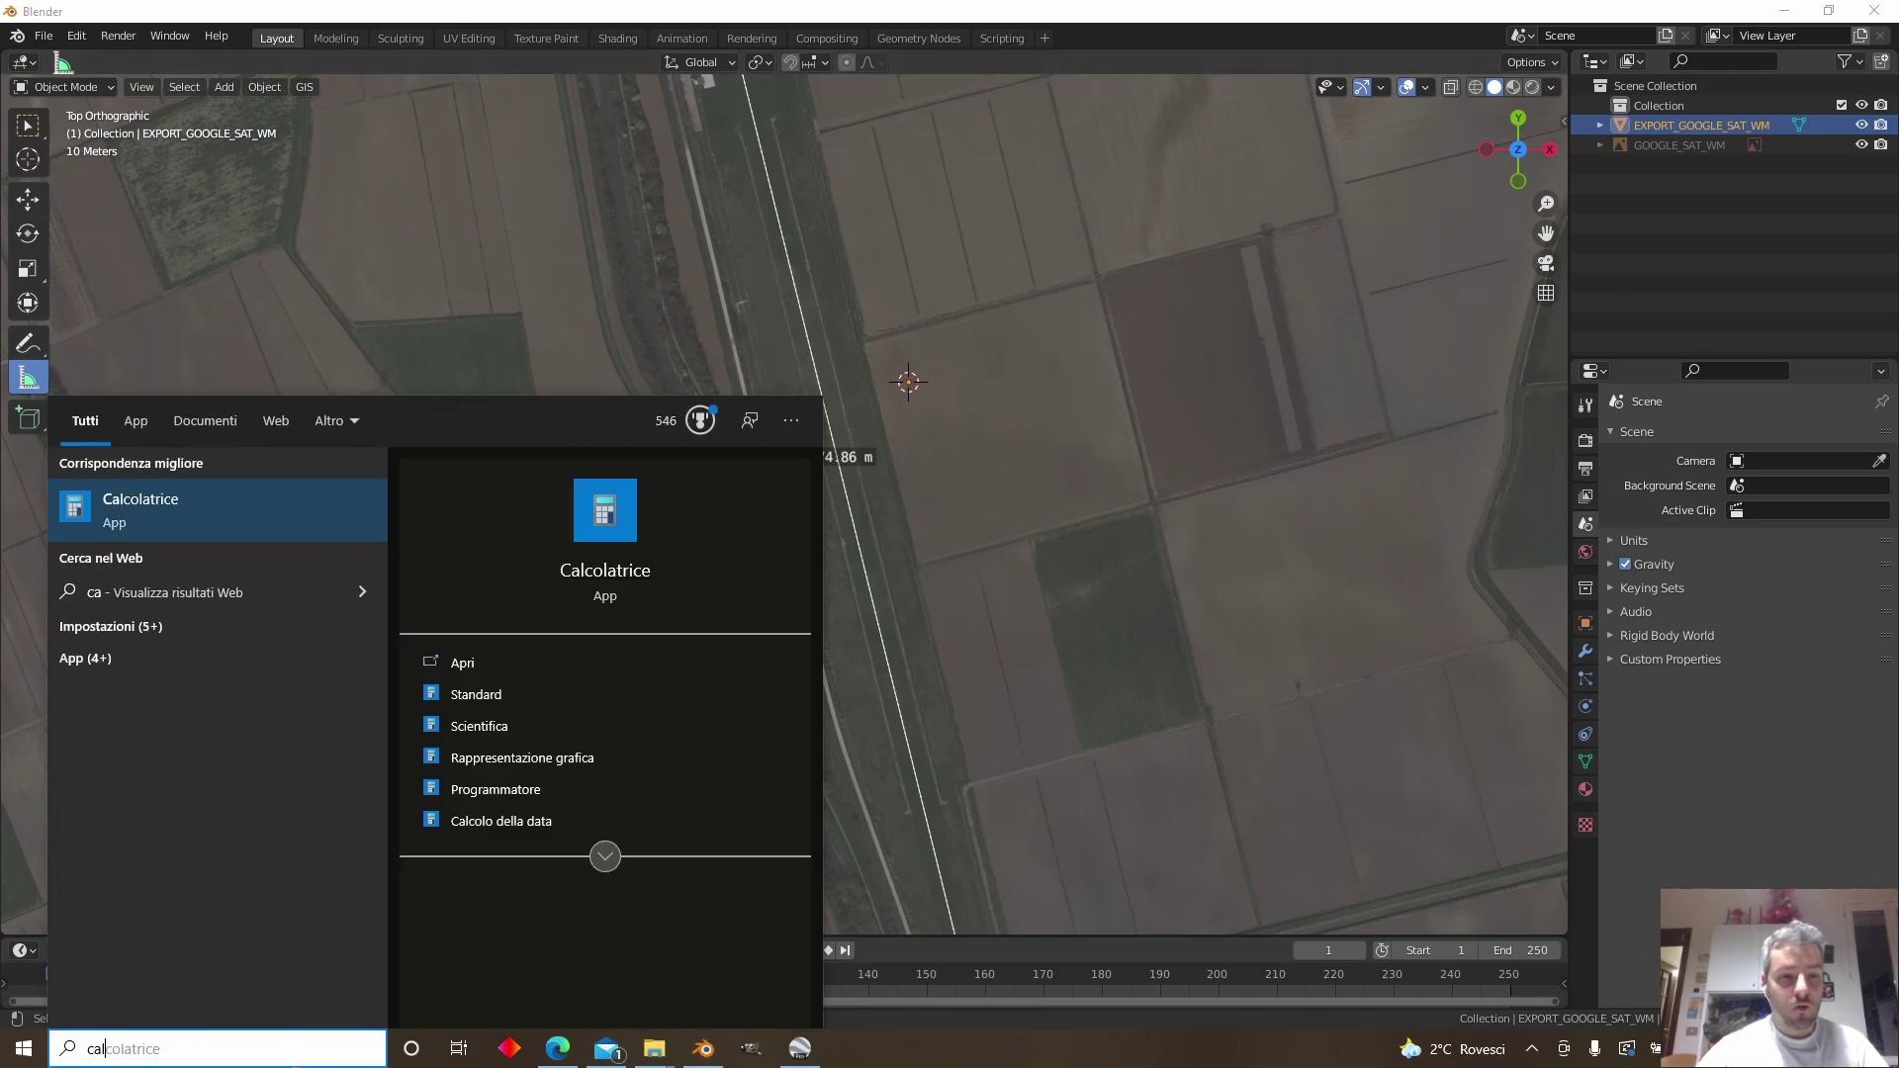
{"action": "type", "text": "lc"}
{"action": "key", "text": "Return"}
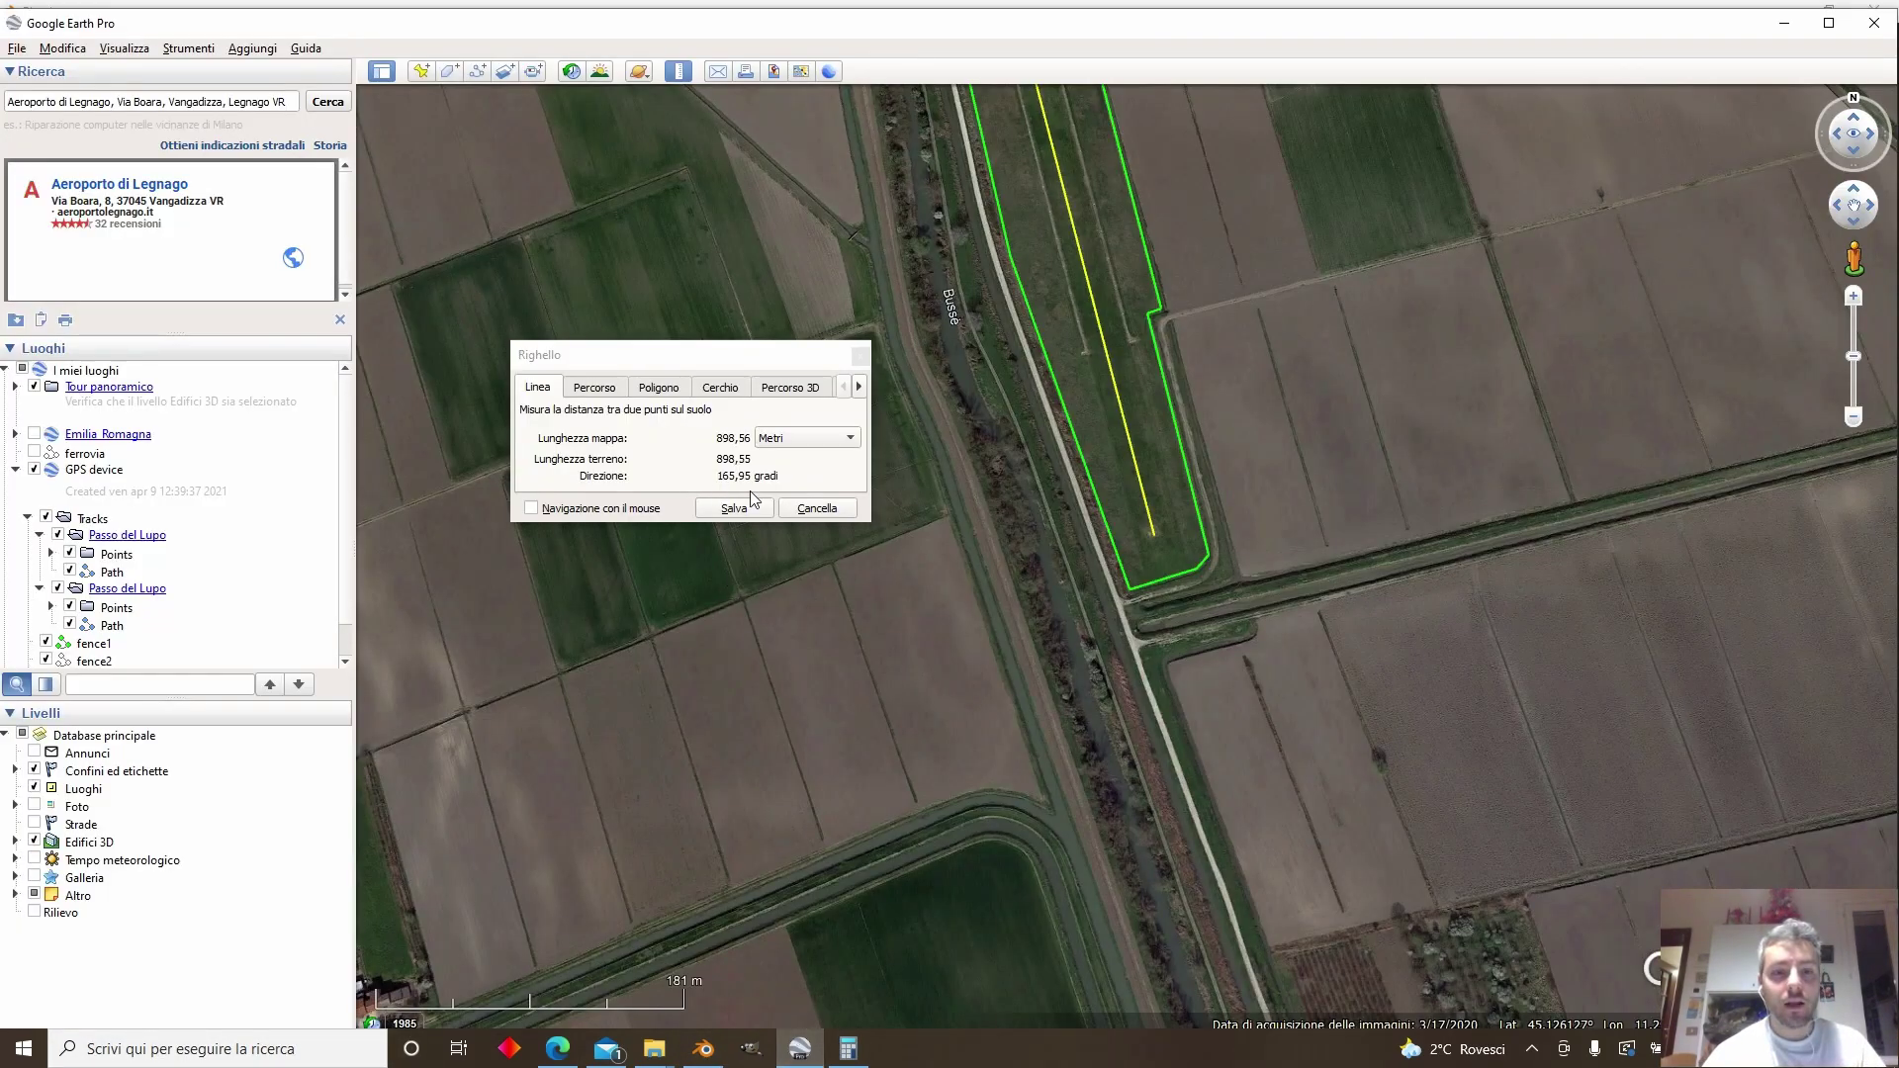
{"action": "key", "text": "alt+Tab"}
{"action": "type", "text": "898"}
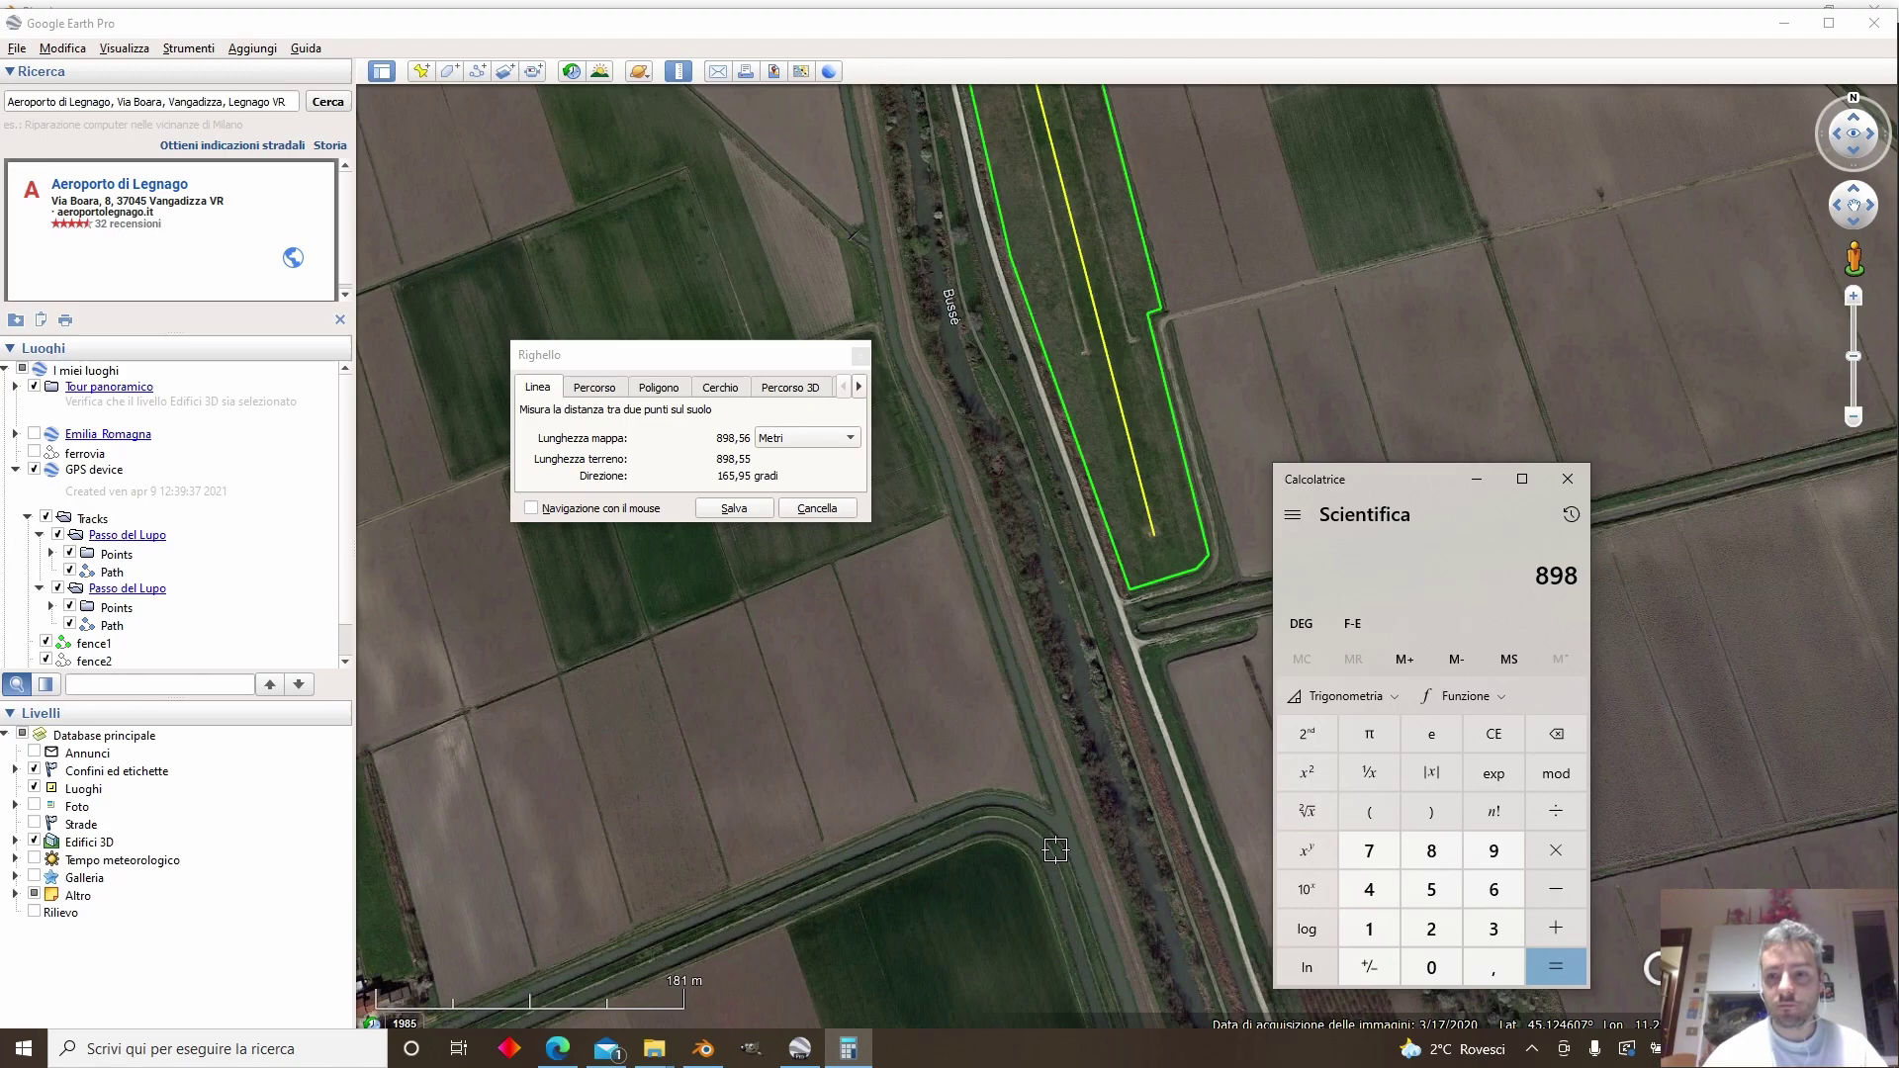
{"action": "left_click", "coordinate": [1556, 811]}
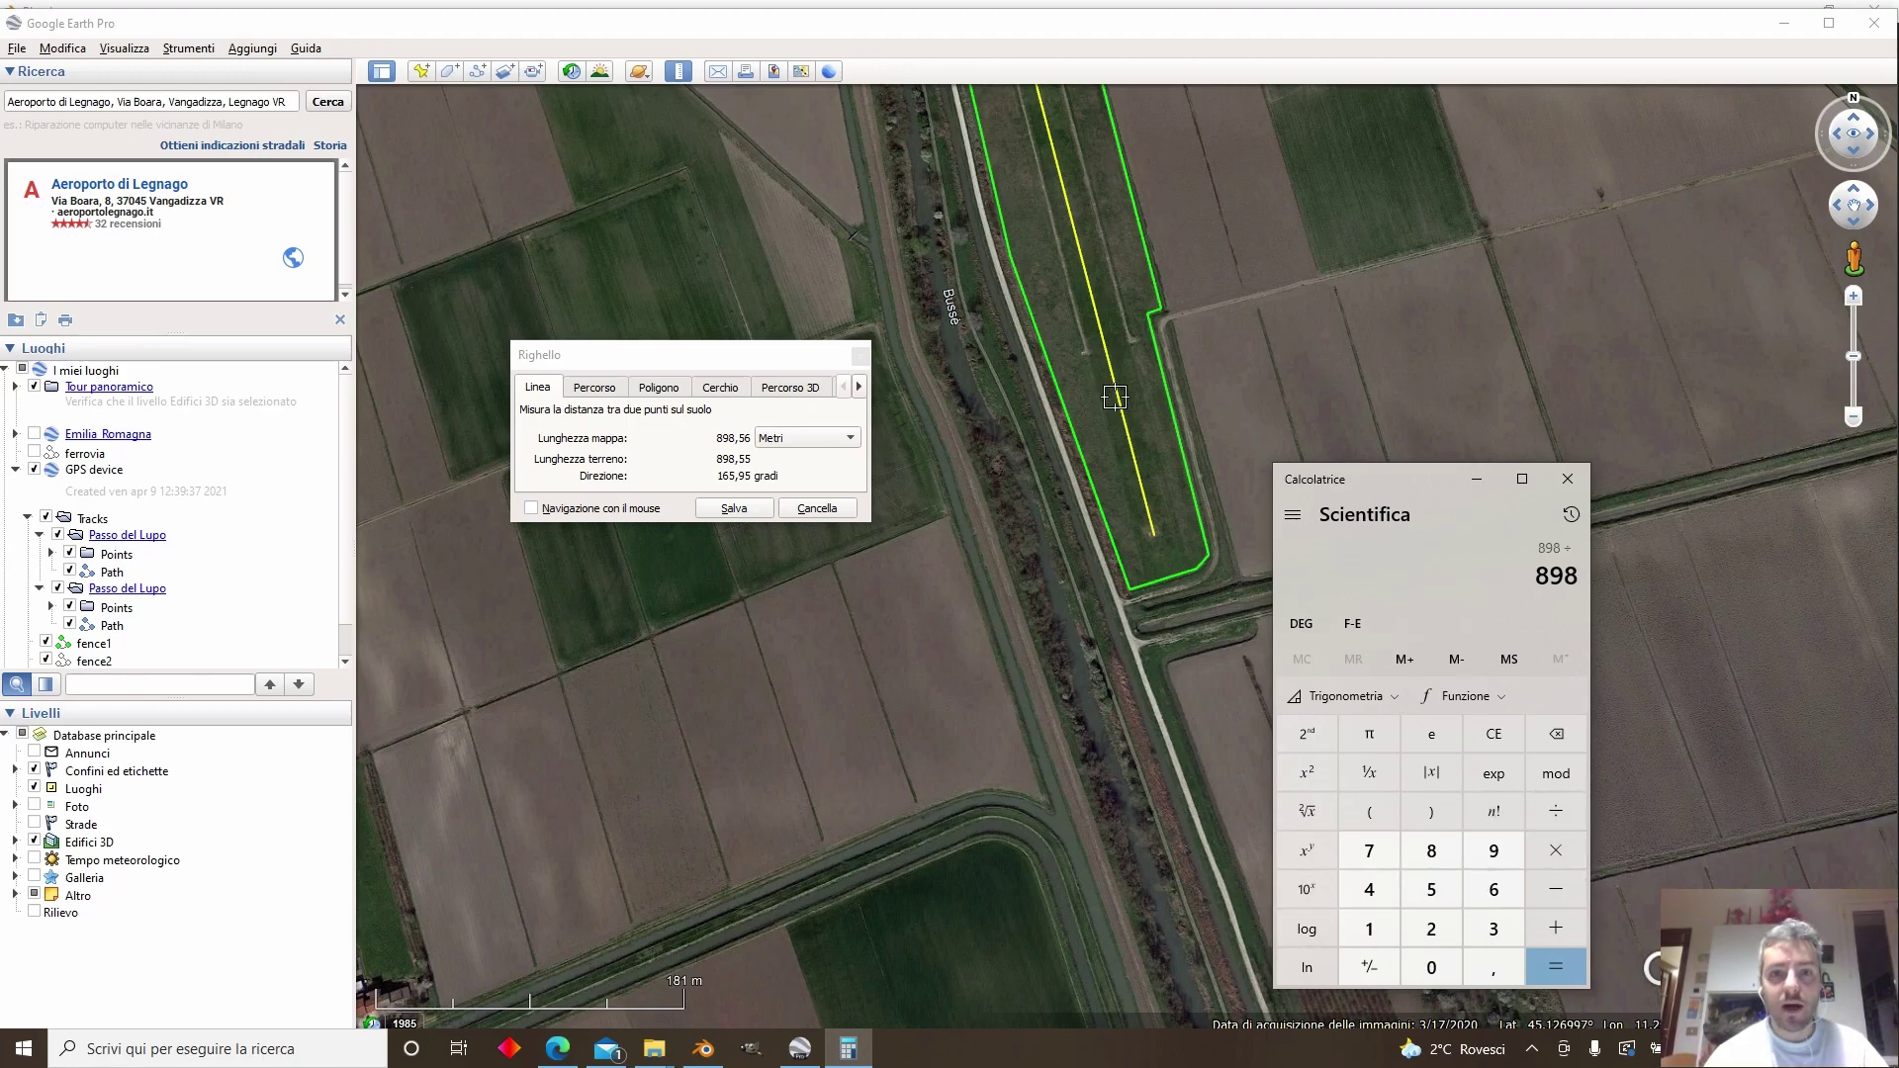
{"action": "left_click", "coordinate": [1369, 929]}
{"action": "left_click", "coordinate": [1431, 929]}
{"action": "left_click", "coordinate": [1369, 850]}
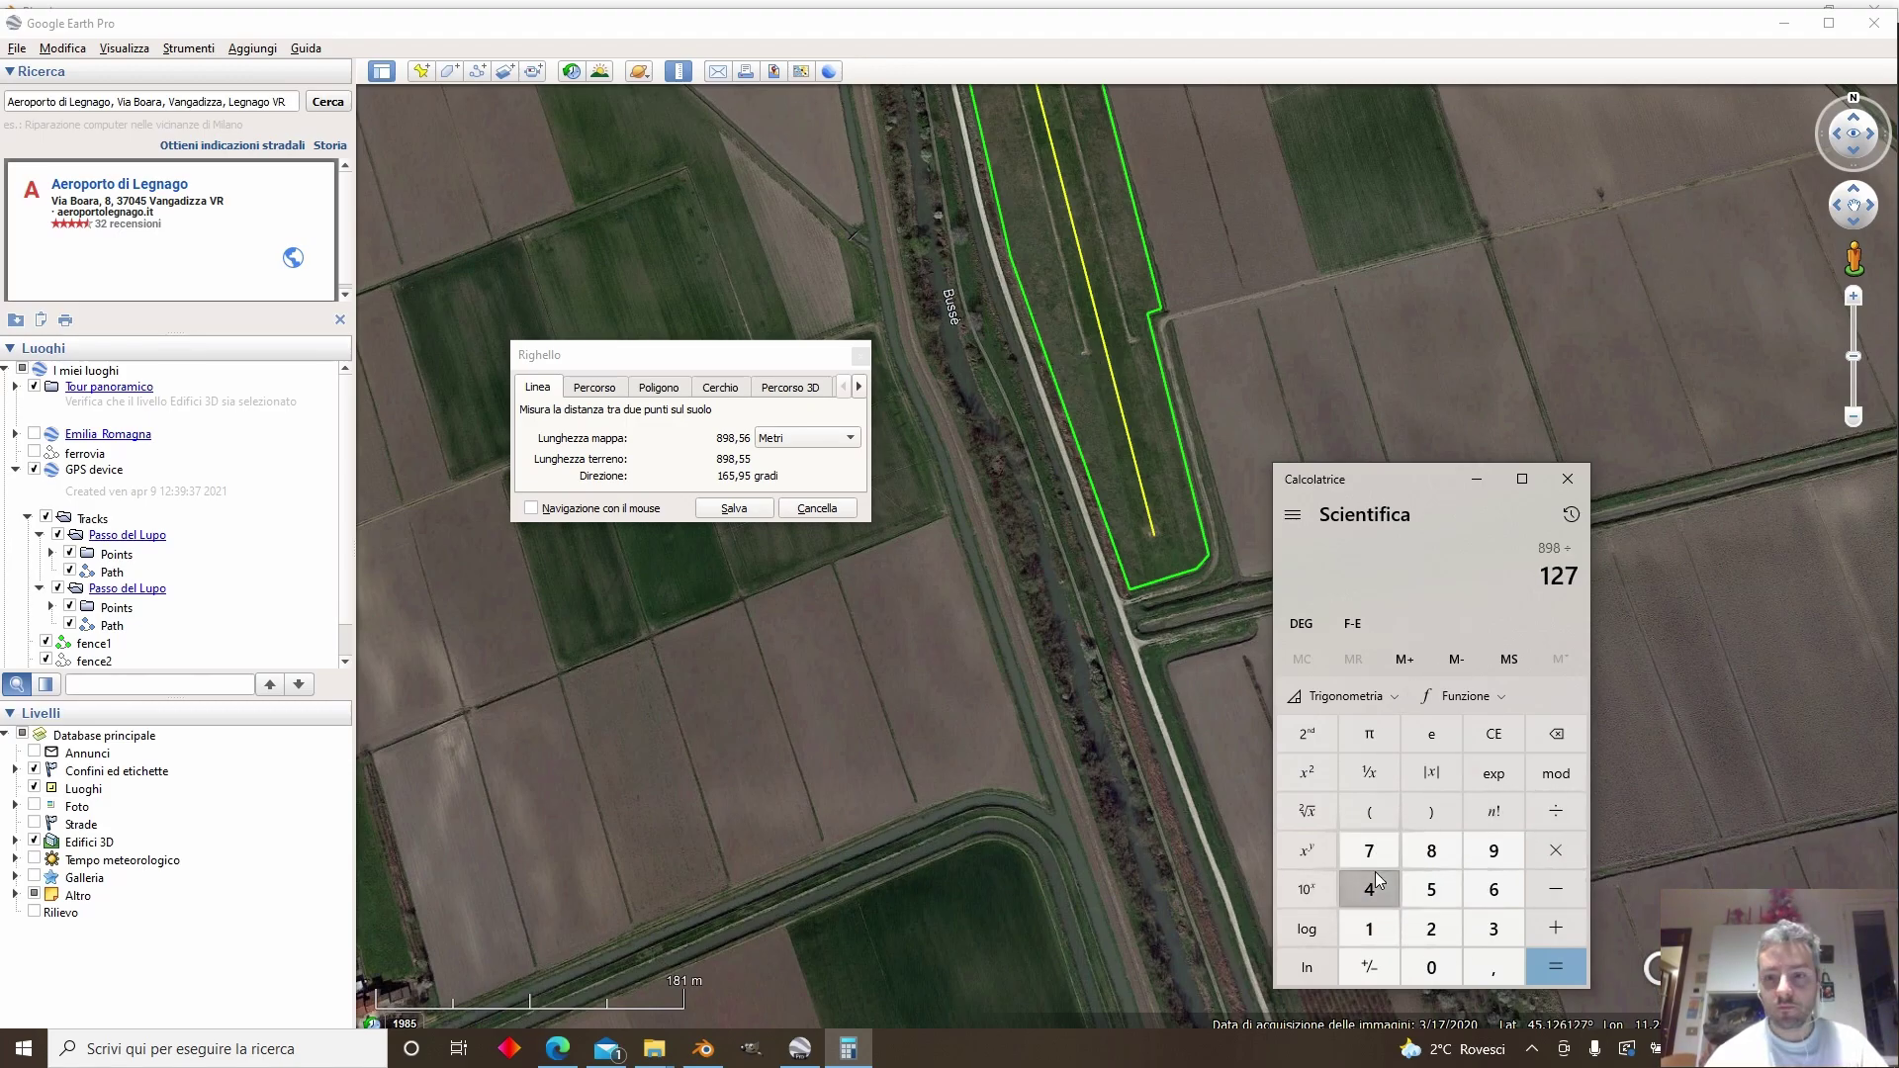
{"action": "left_click", "coordinate": [1370, 889]}
{"action": "left_click", "coordinate": [1539, 956]}
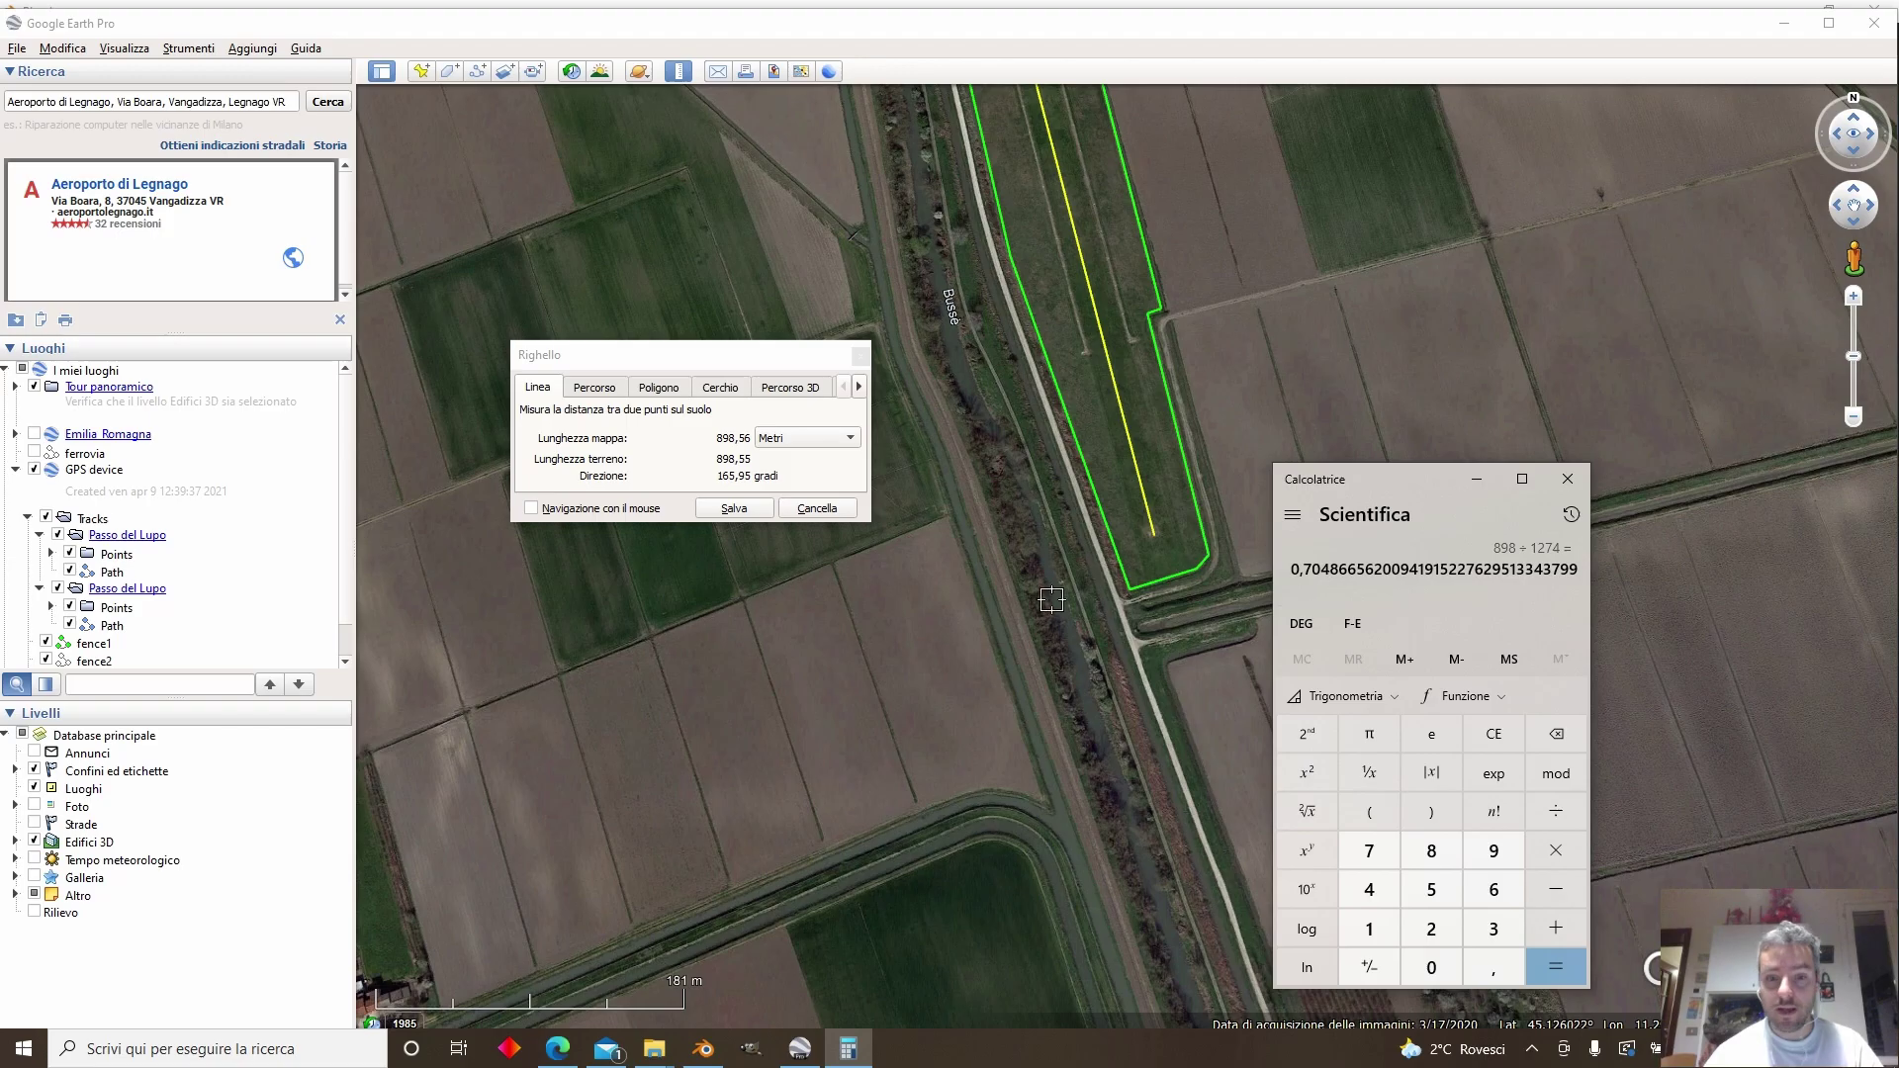
Switch back to Blender and scale the exported satellite plane uniformly by 0.7048
{"action": "left_click", "coordinate": [703, 1049]}
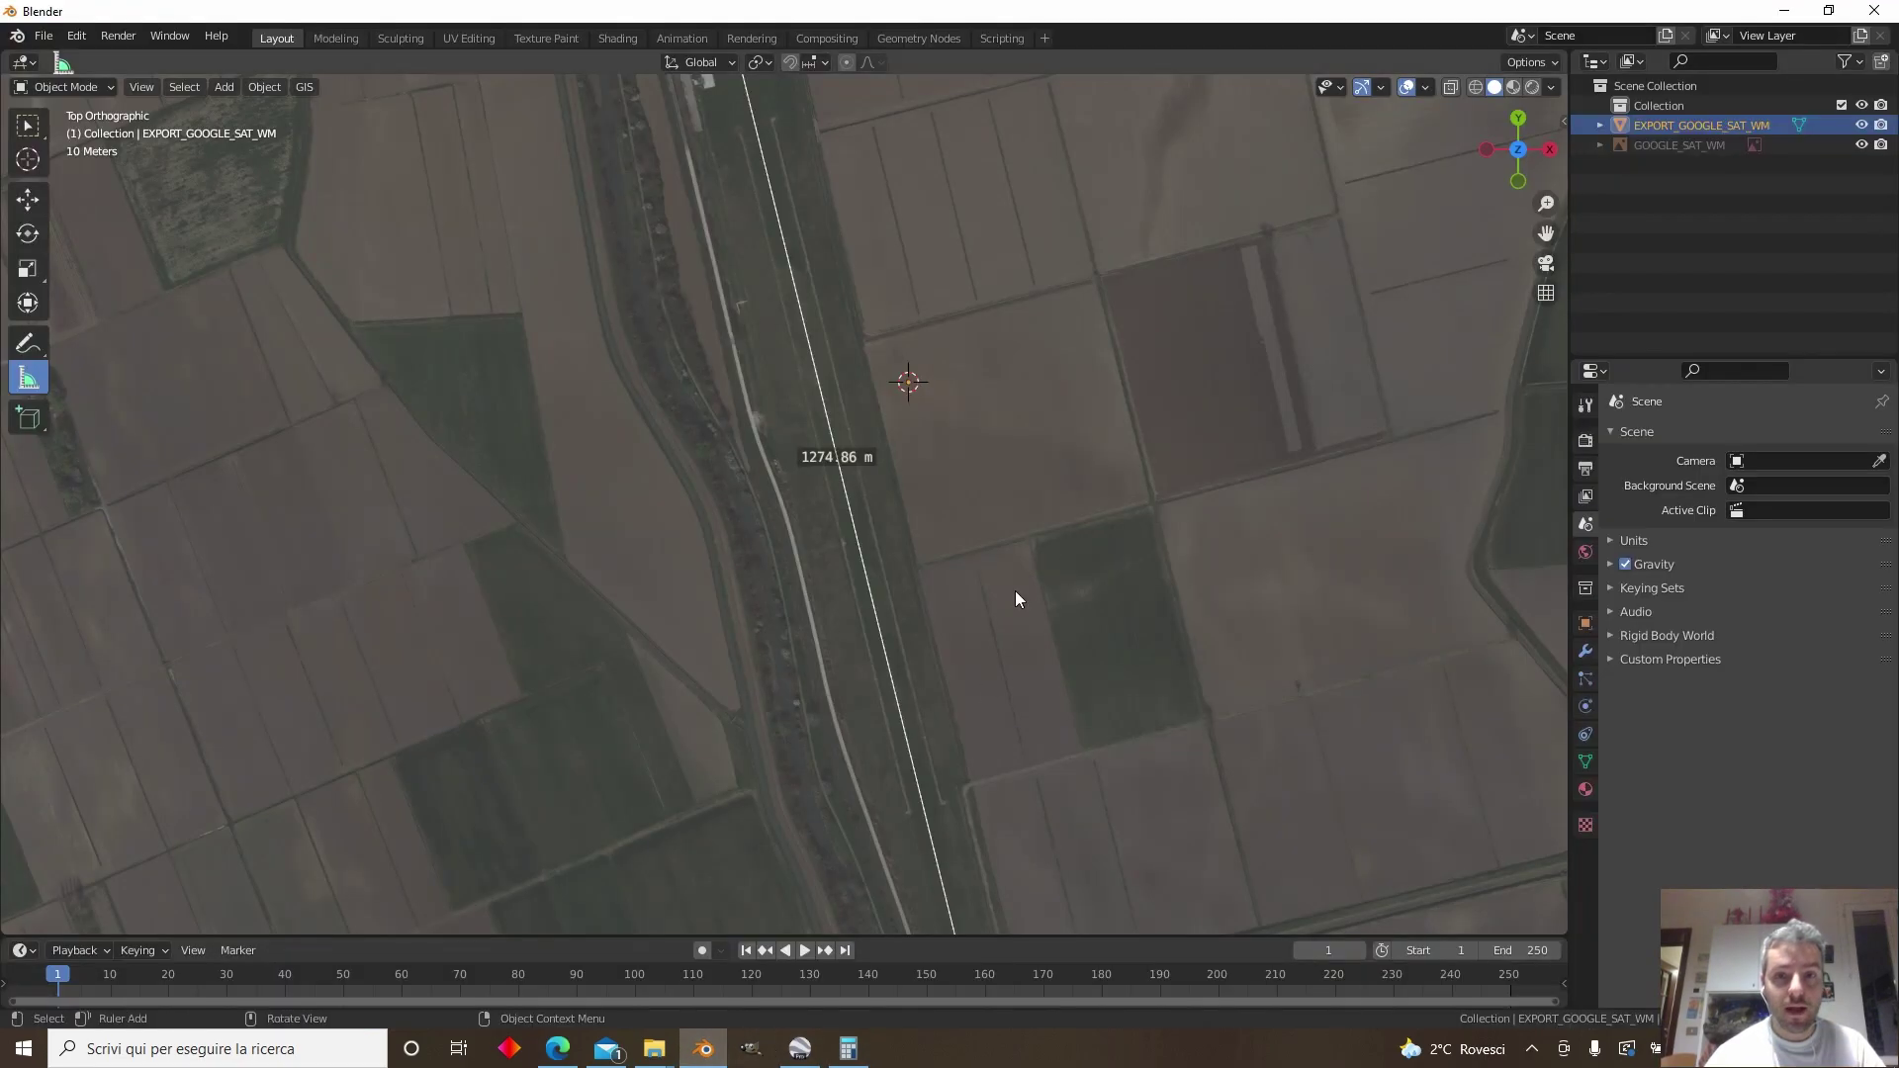
{"action": "scroll", "coordinate": [999, 495], "scroll_direction": "down", "scroll_amount": 9}
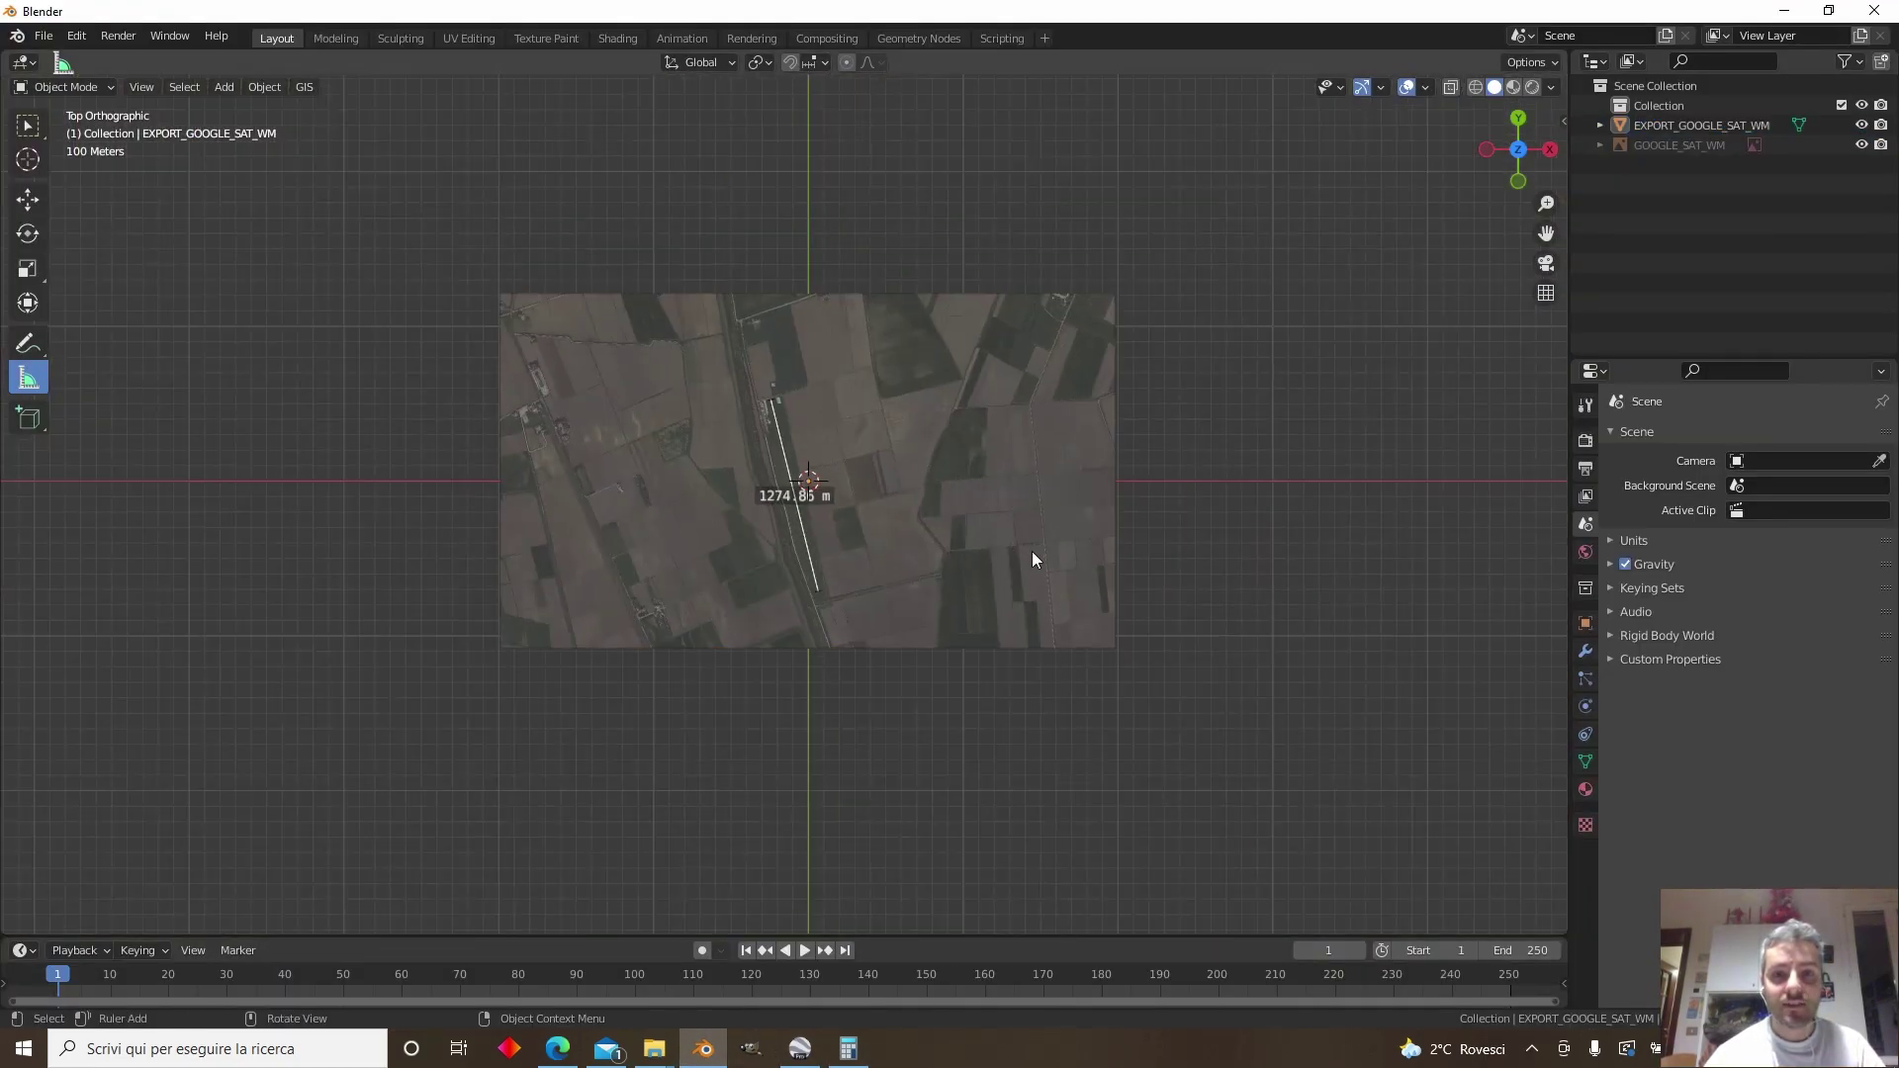
{"action": "key", "text": "s"}
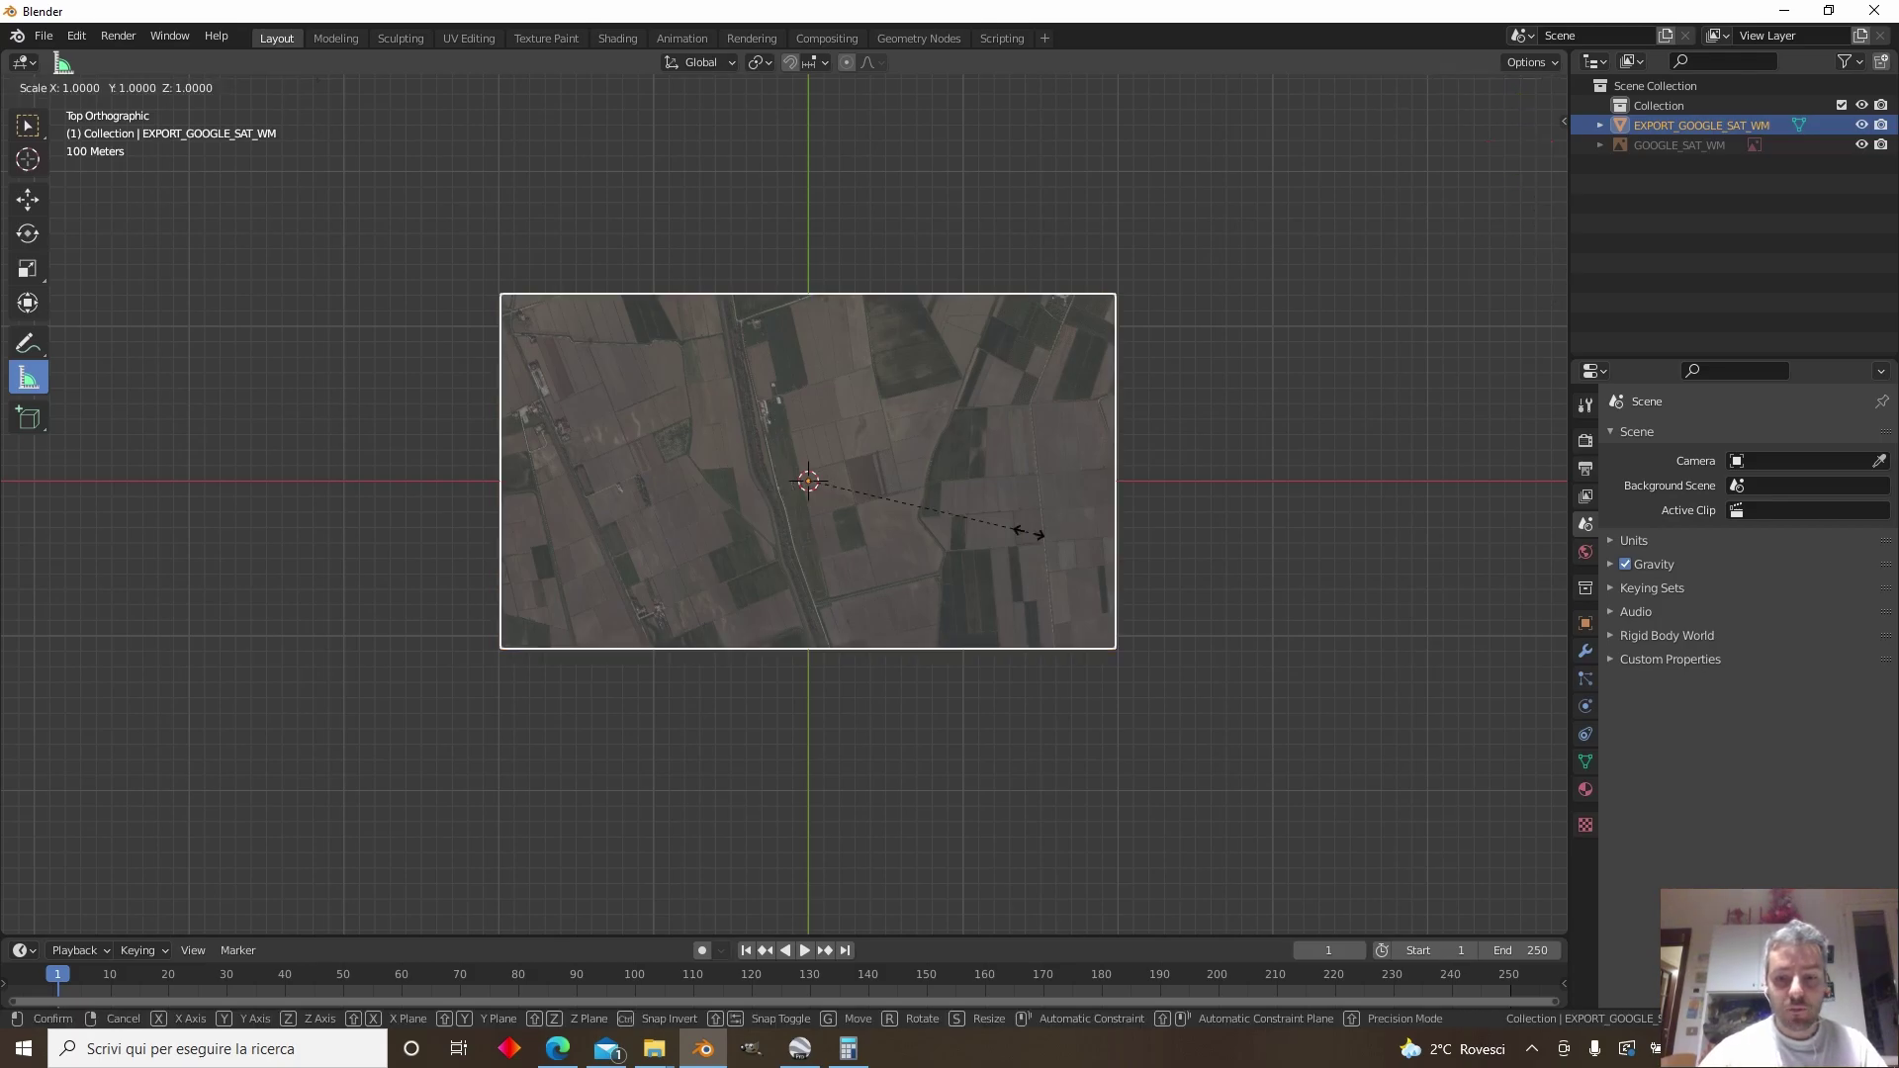
{"action": "key", "text": "0"}
{"action": "key", "text": "period"}
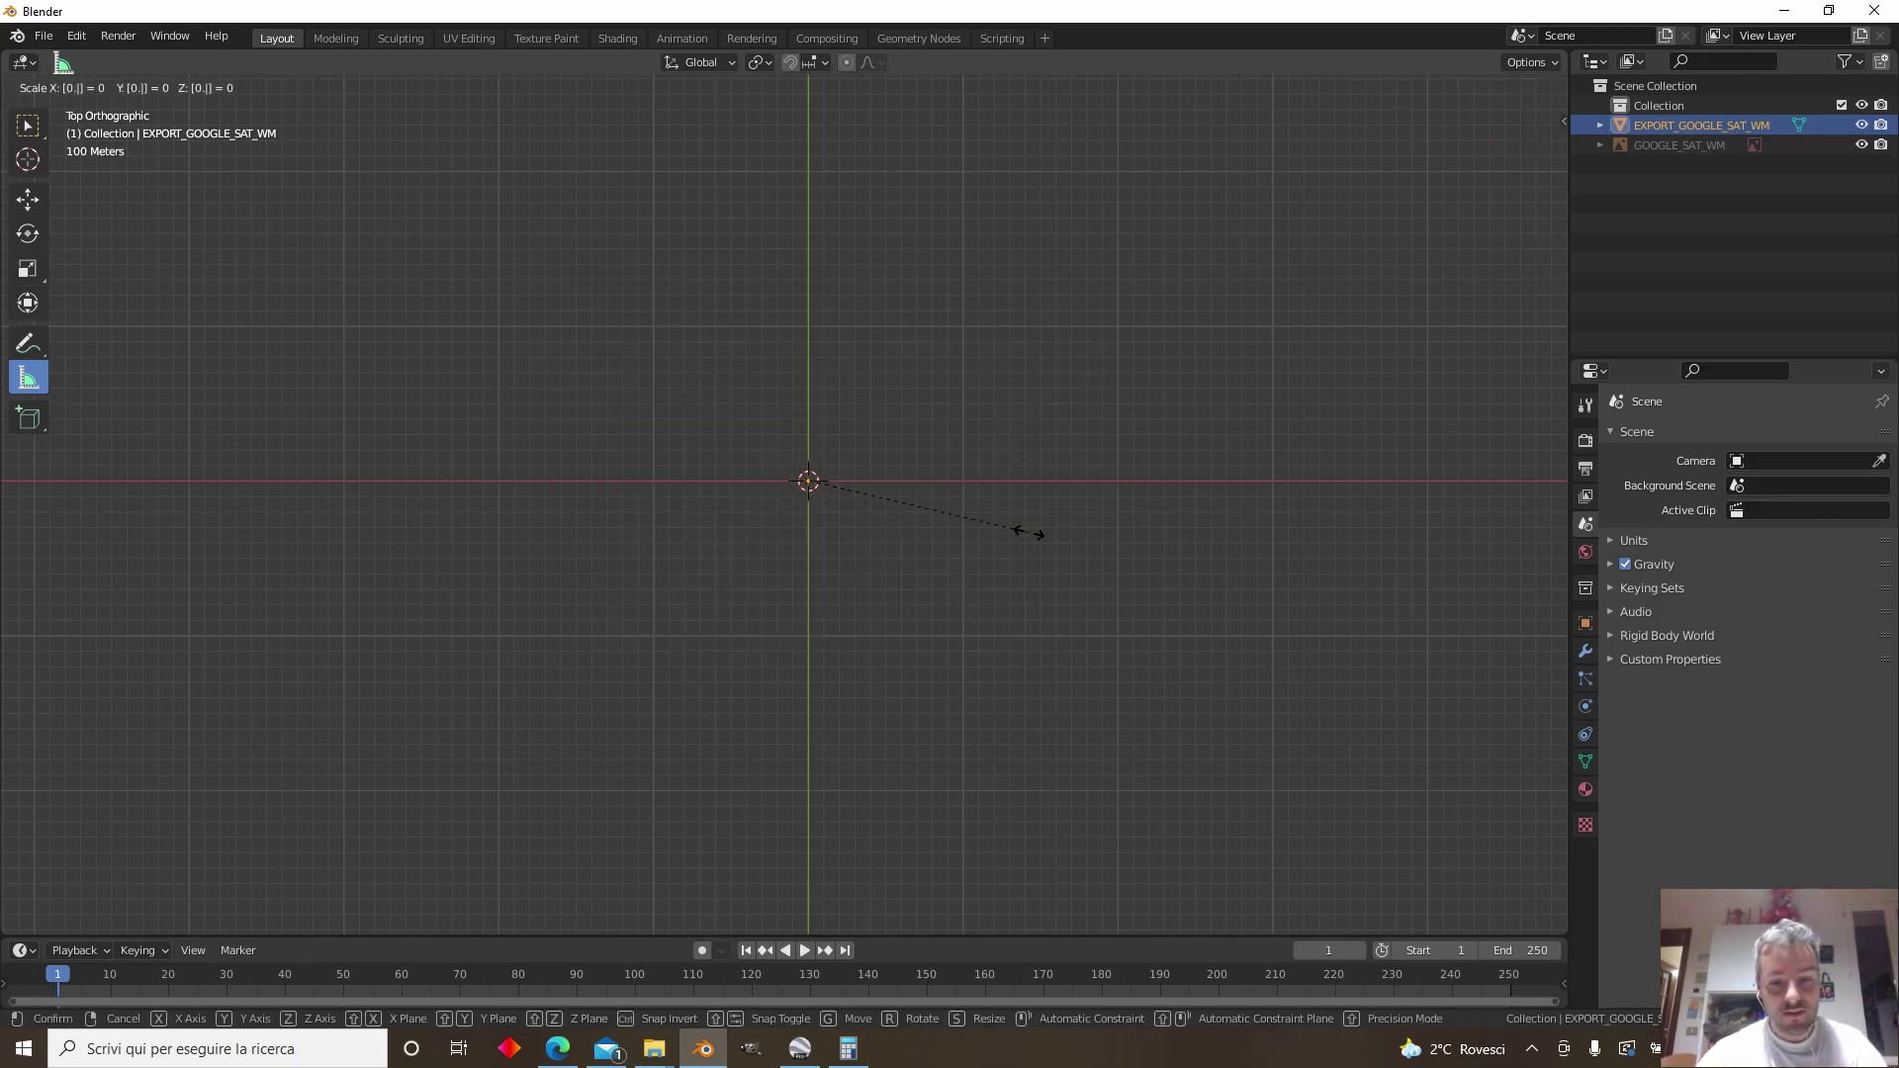
{"action": "type", "text": "7048"}
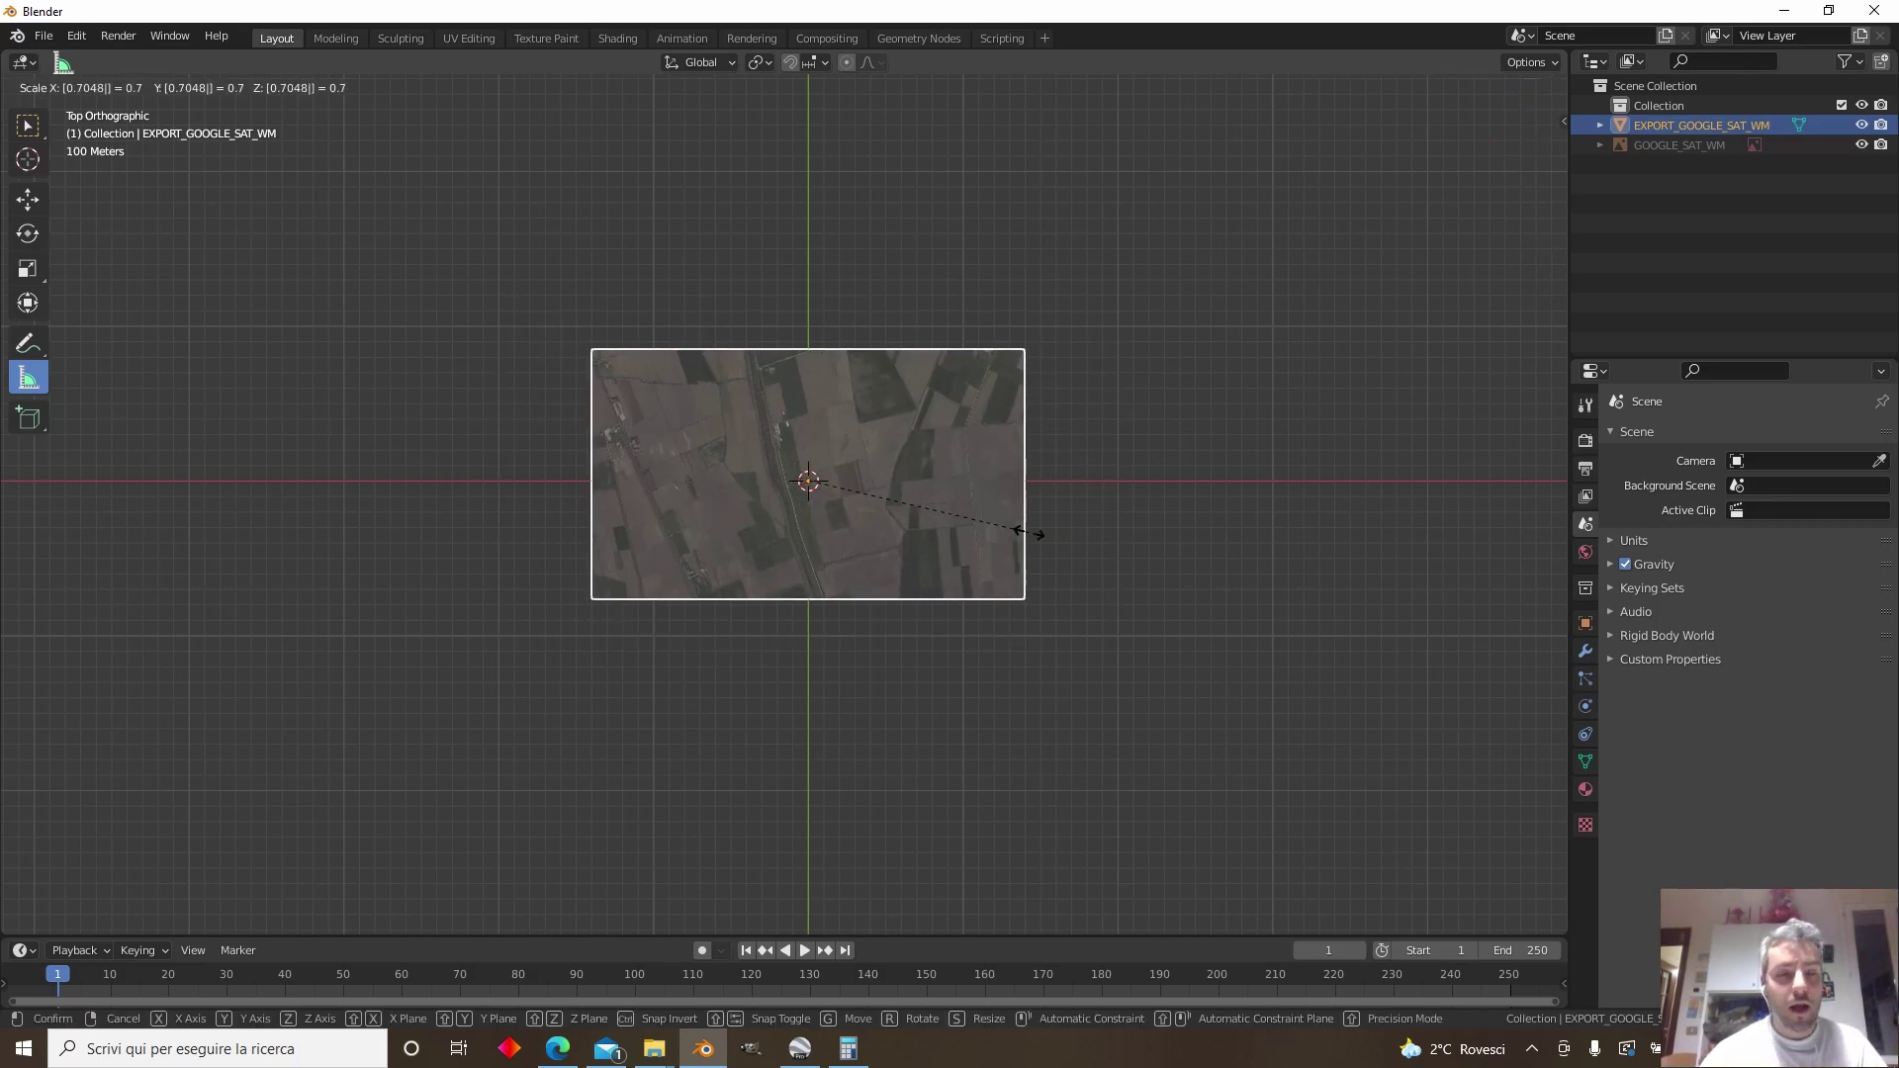
{"action": "key", "text": "Return"}
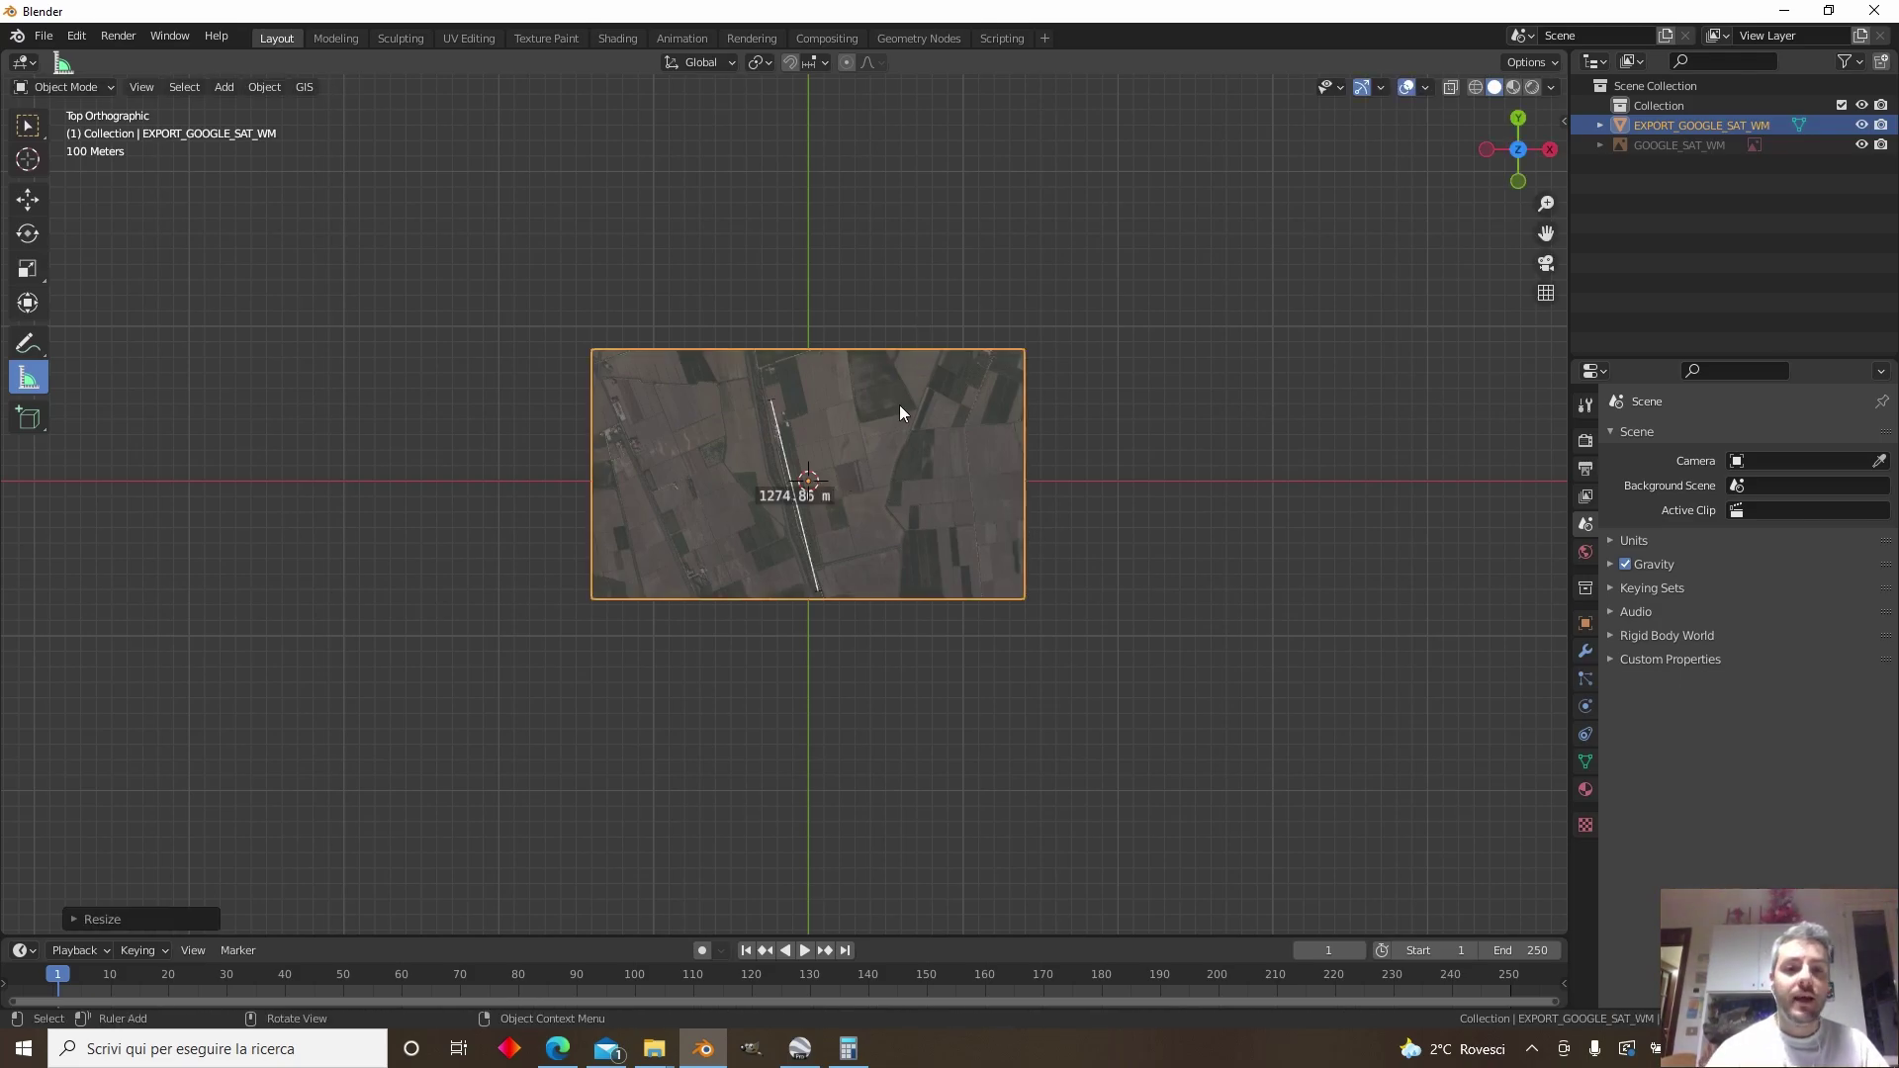
Measure the airfield's length again on the rescaled plane from the northern edge to the southern marker, and delete the ruler
{"action": "scroll", "coordinate": [815, 406], "scroll_direction": "up", "scroll_amount": 6}
{"action": "left_click_drag", "start_coordinate": [717, 134], "coordinate": [785, 222]}
{"action": "scroll", "coordinate": [783, 219], "scroll_direction": "up", "scroll_amount": 5}
{"action": "middle_click_drag", "start_coordinate": [775, 216], "coordinate": [814, 592], "text": "shift"}
{"action": "scroll", "coordinate": [840, 173], "scroll_direction": "up", "scroll_amount": 3}
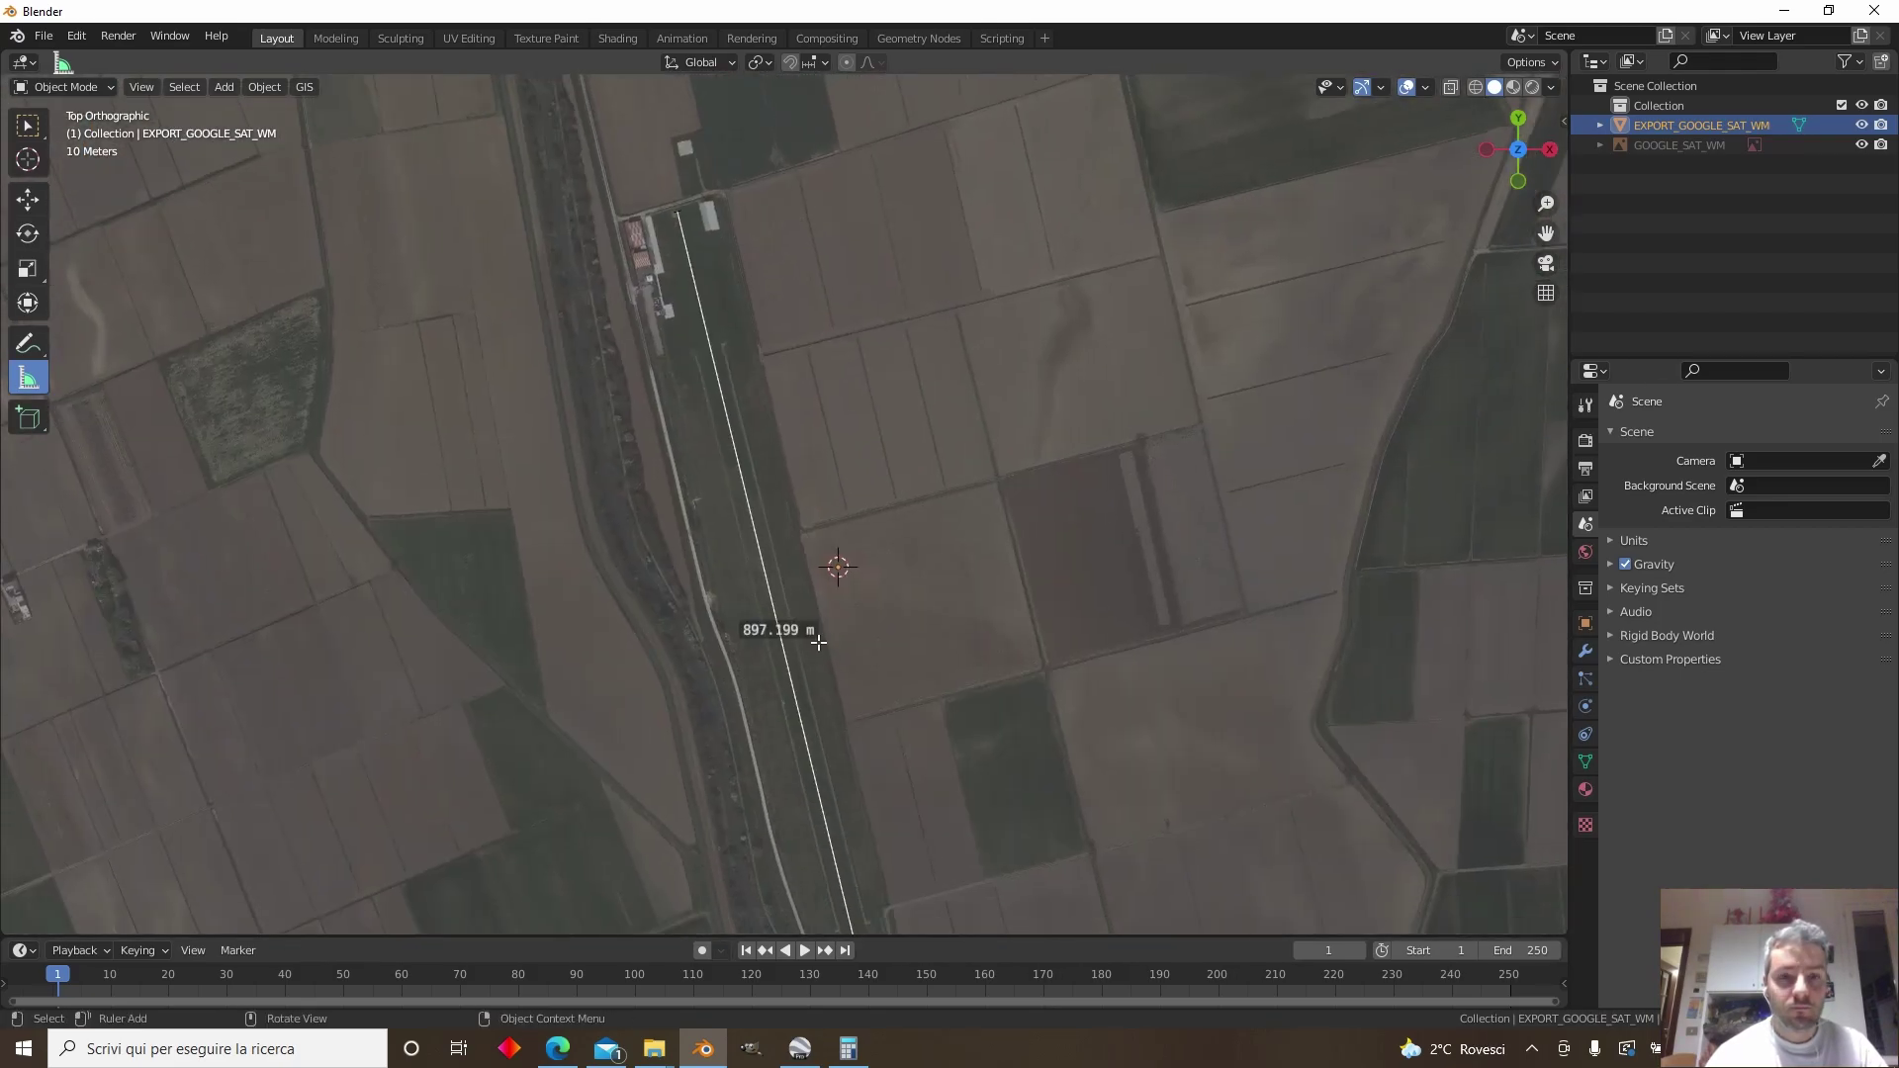
{"action": "scroll", "coordinate": [915, 541], "scroll_direction": "down", "scroll_amount": 5}
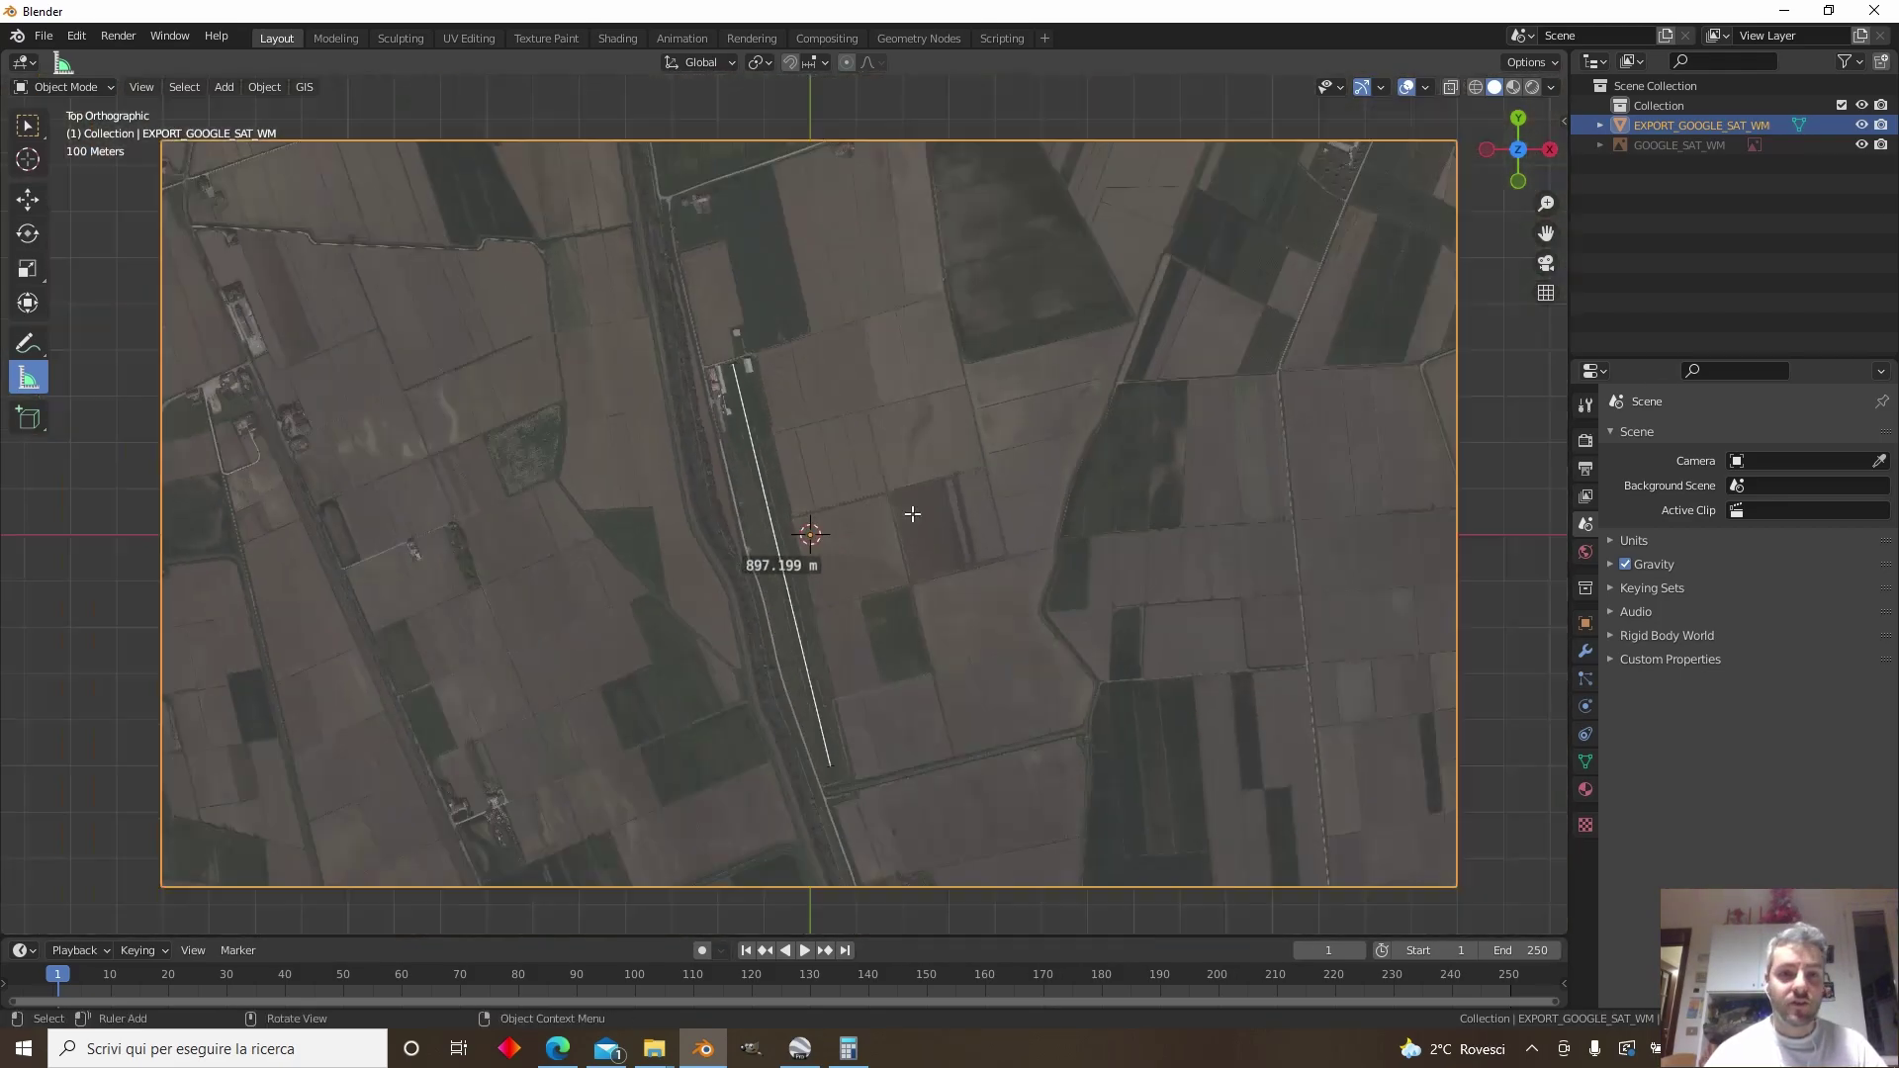
{"action": "key", "text": "Delete"}
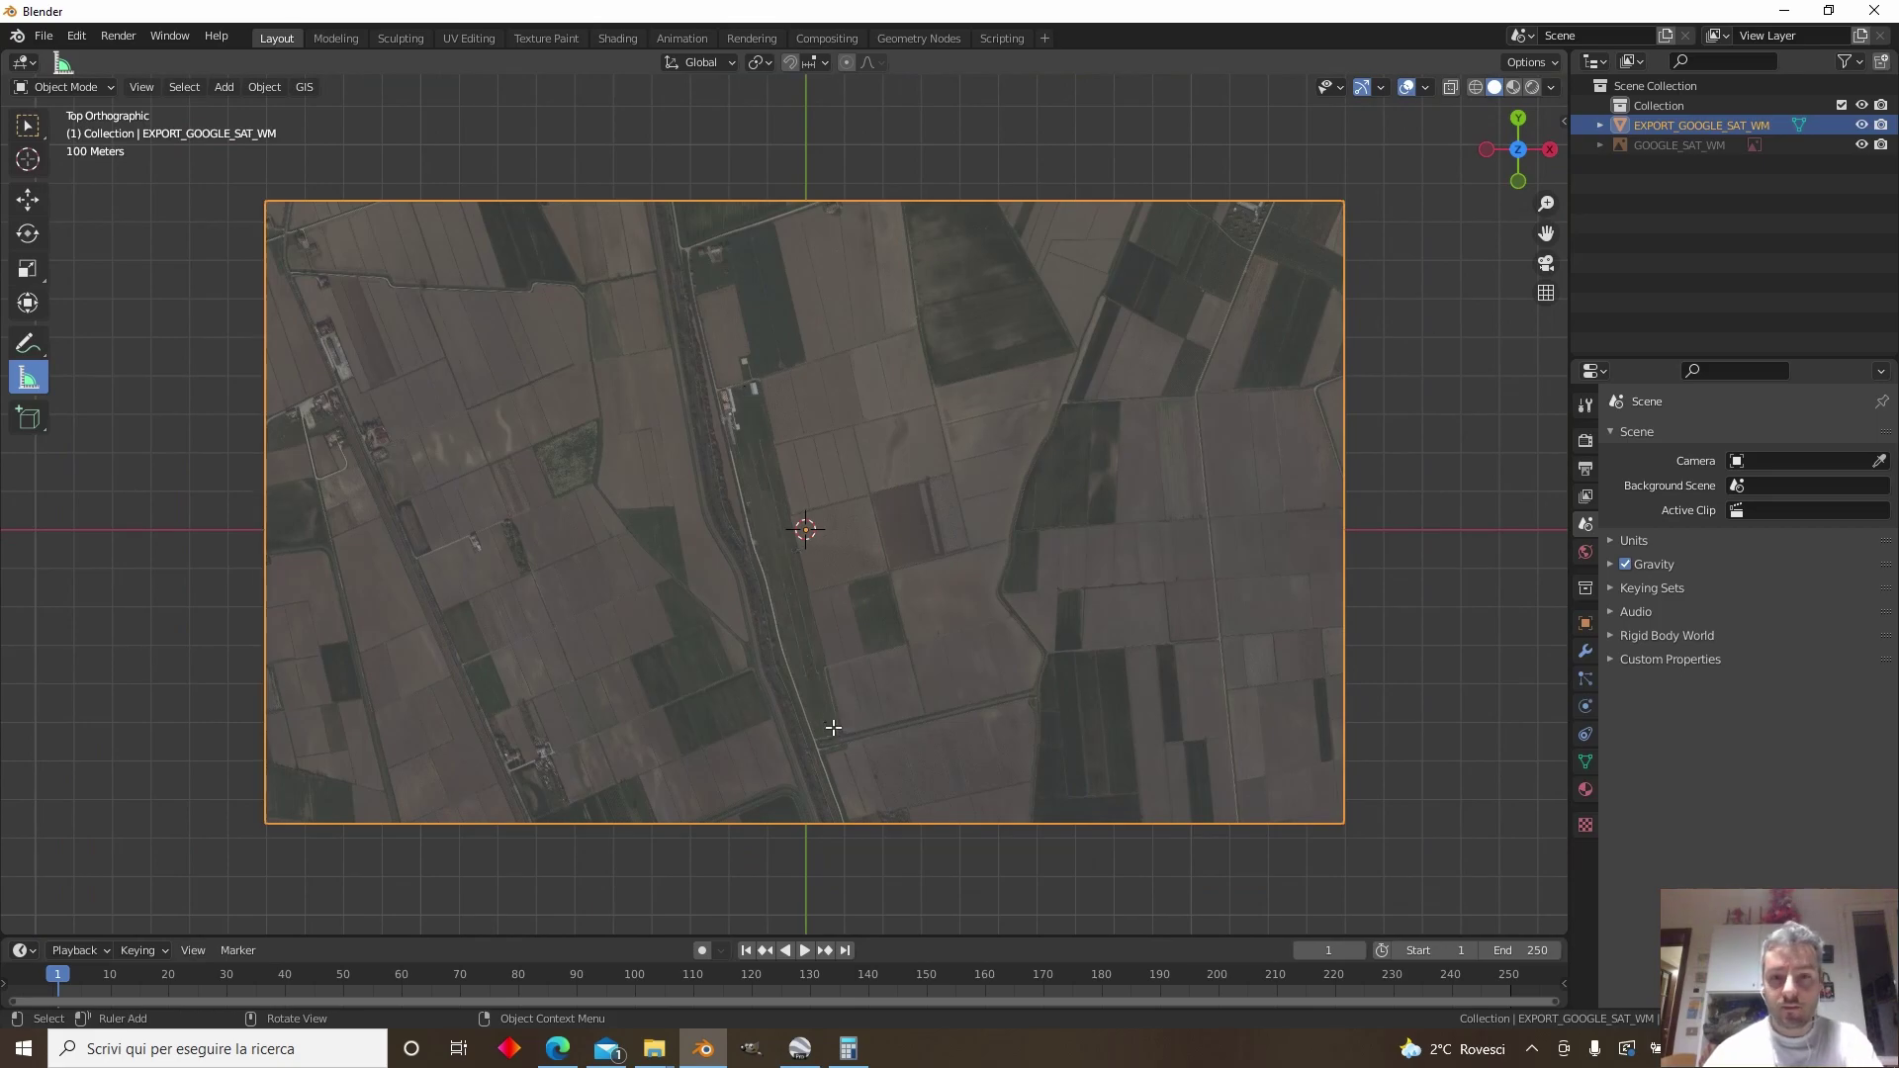
Place the 3D cursor at the airfield's north-western corner, beside the road junction next to the red-and-white hangars
{"action": "scroll", "coordinate": [724, 582], "scroll_direction": "up", "scroll_amount": 4}
{"action": "middle_click_drag", "start_coordinate": [768, 342], "coordinate": [961, 496], "text": "shift"}
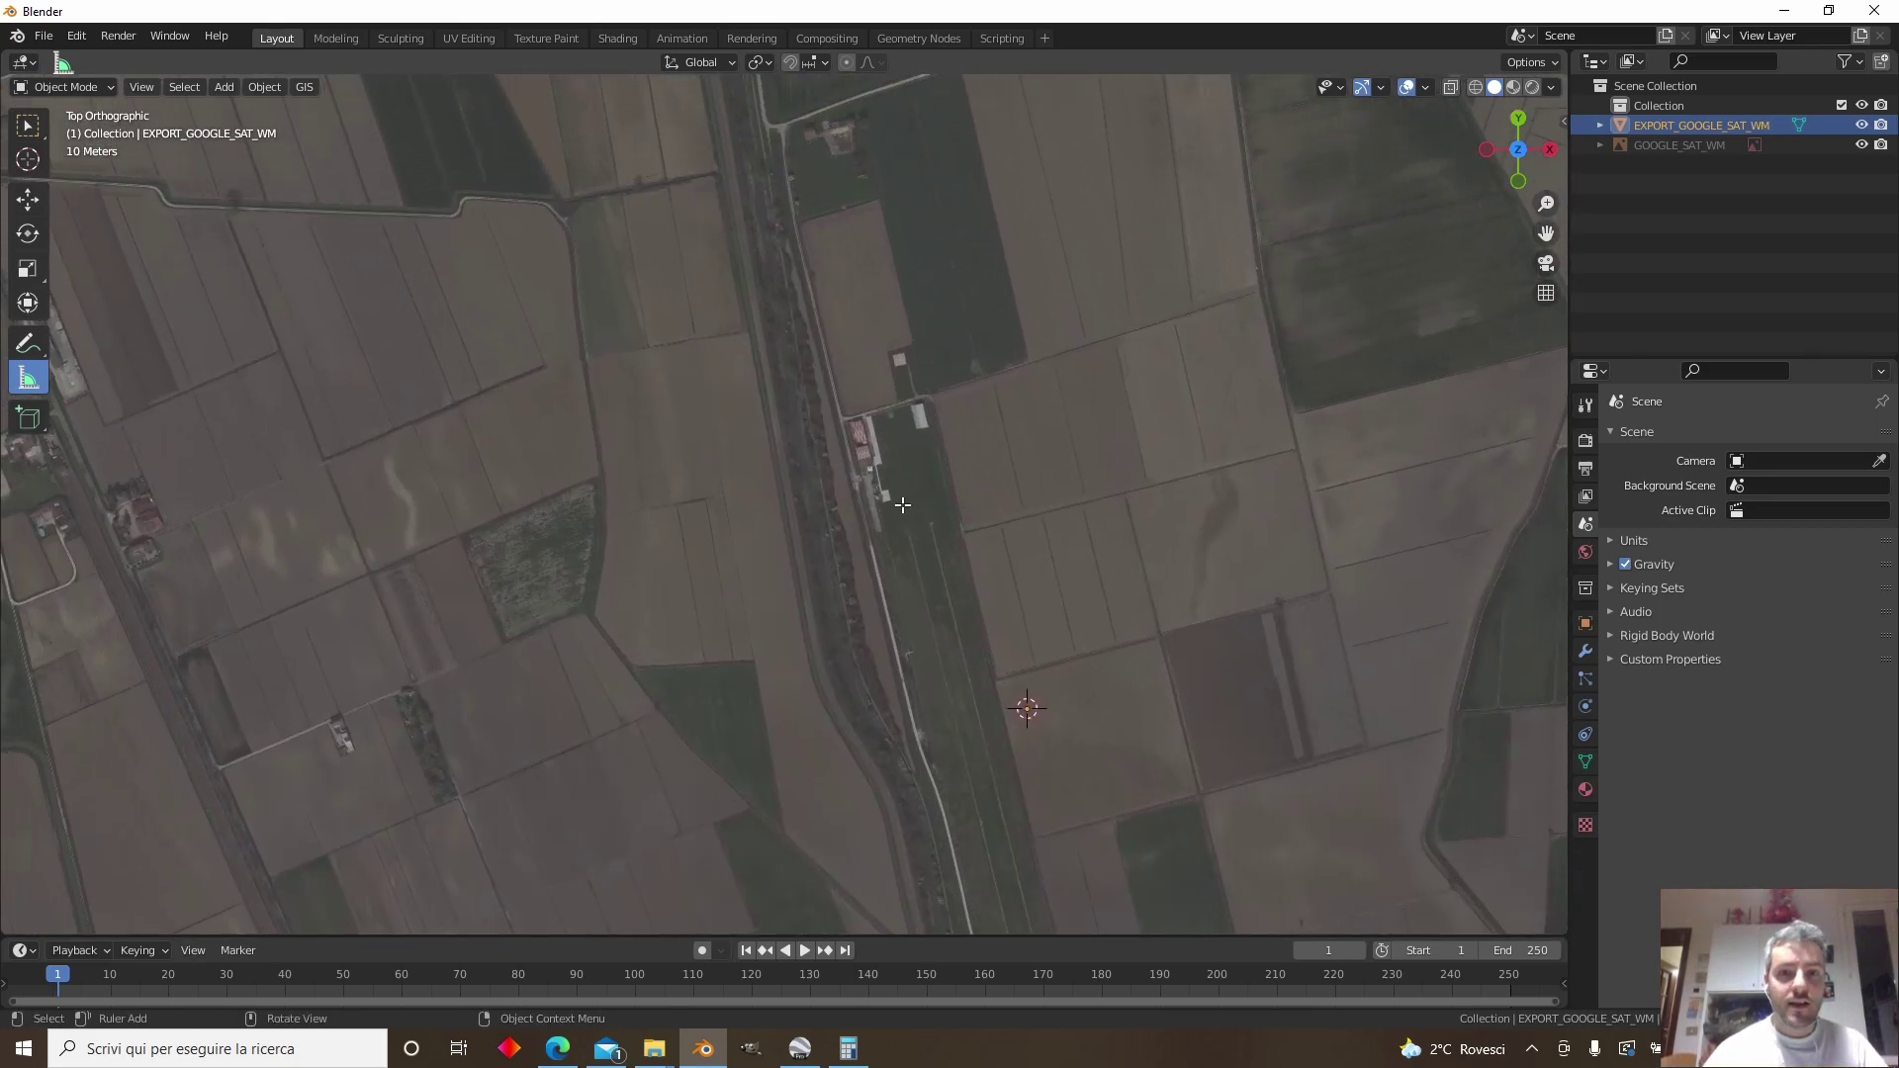
{"action": "scroll", "coordinate": [900, 497], "scroll_direction": "up", "scroll_amount": 7}
{"action": "middle_click_drag", "start_coordinate": [945, 378], "coordinate": [785, 631], "text": "shift"}
{"action": "scroll", "coordinate": [784, 631], "scroll_direction": "up", "scroll_amount": 7}
{"action": "middle_click_drag", "start_coordinate": [979, 436], "coordinate": [625, 536], "text": "shift"}
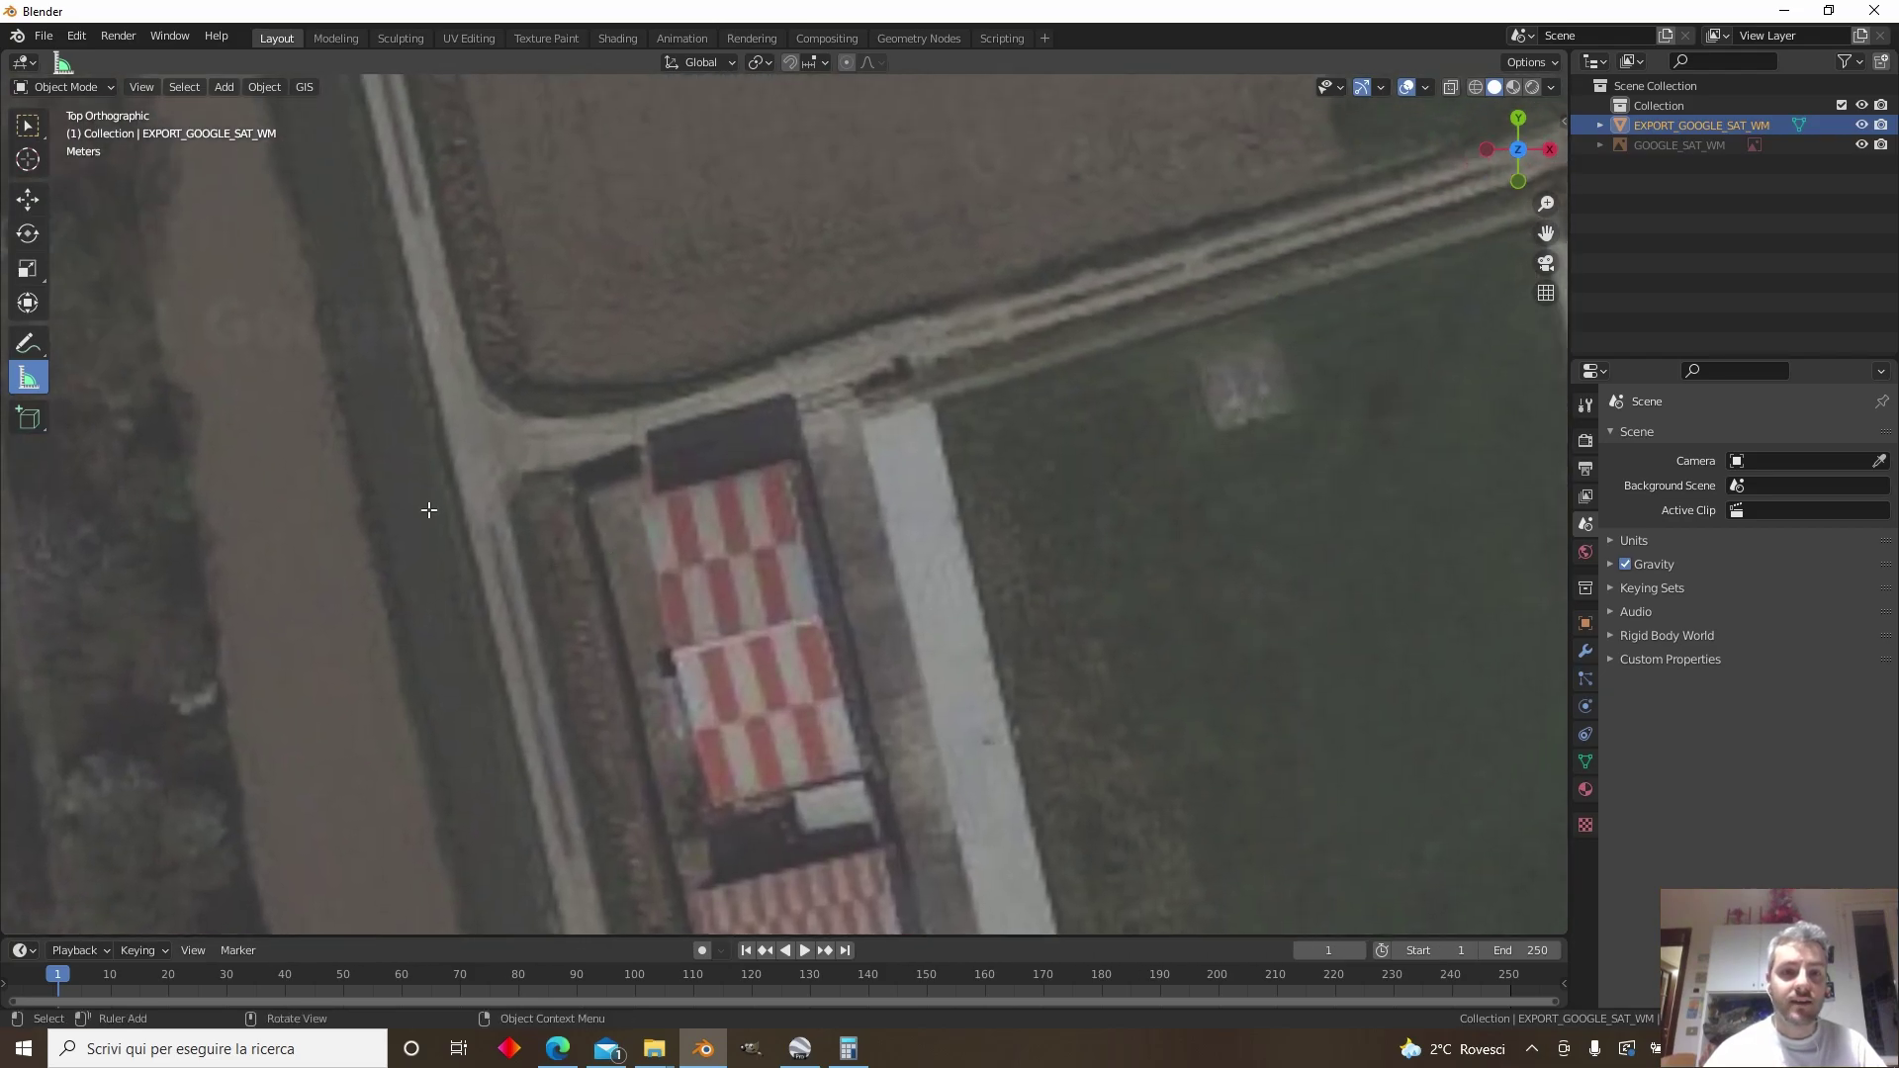
{"action": "left_click", "coordinate": [27, 161]}
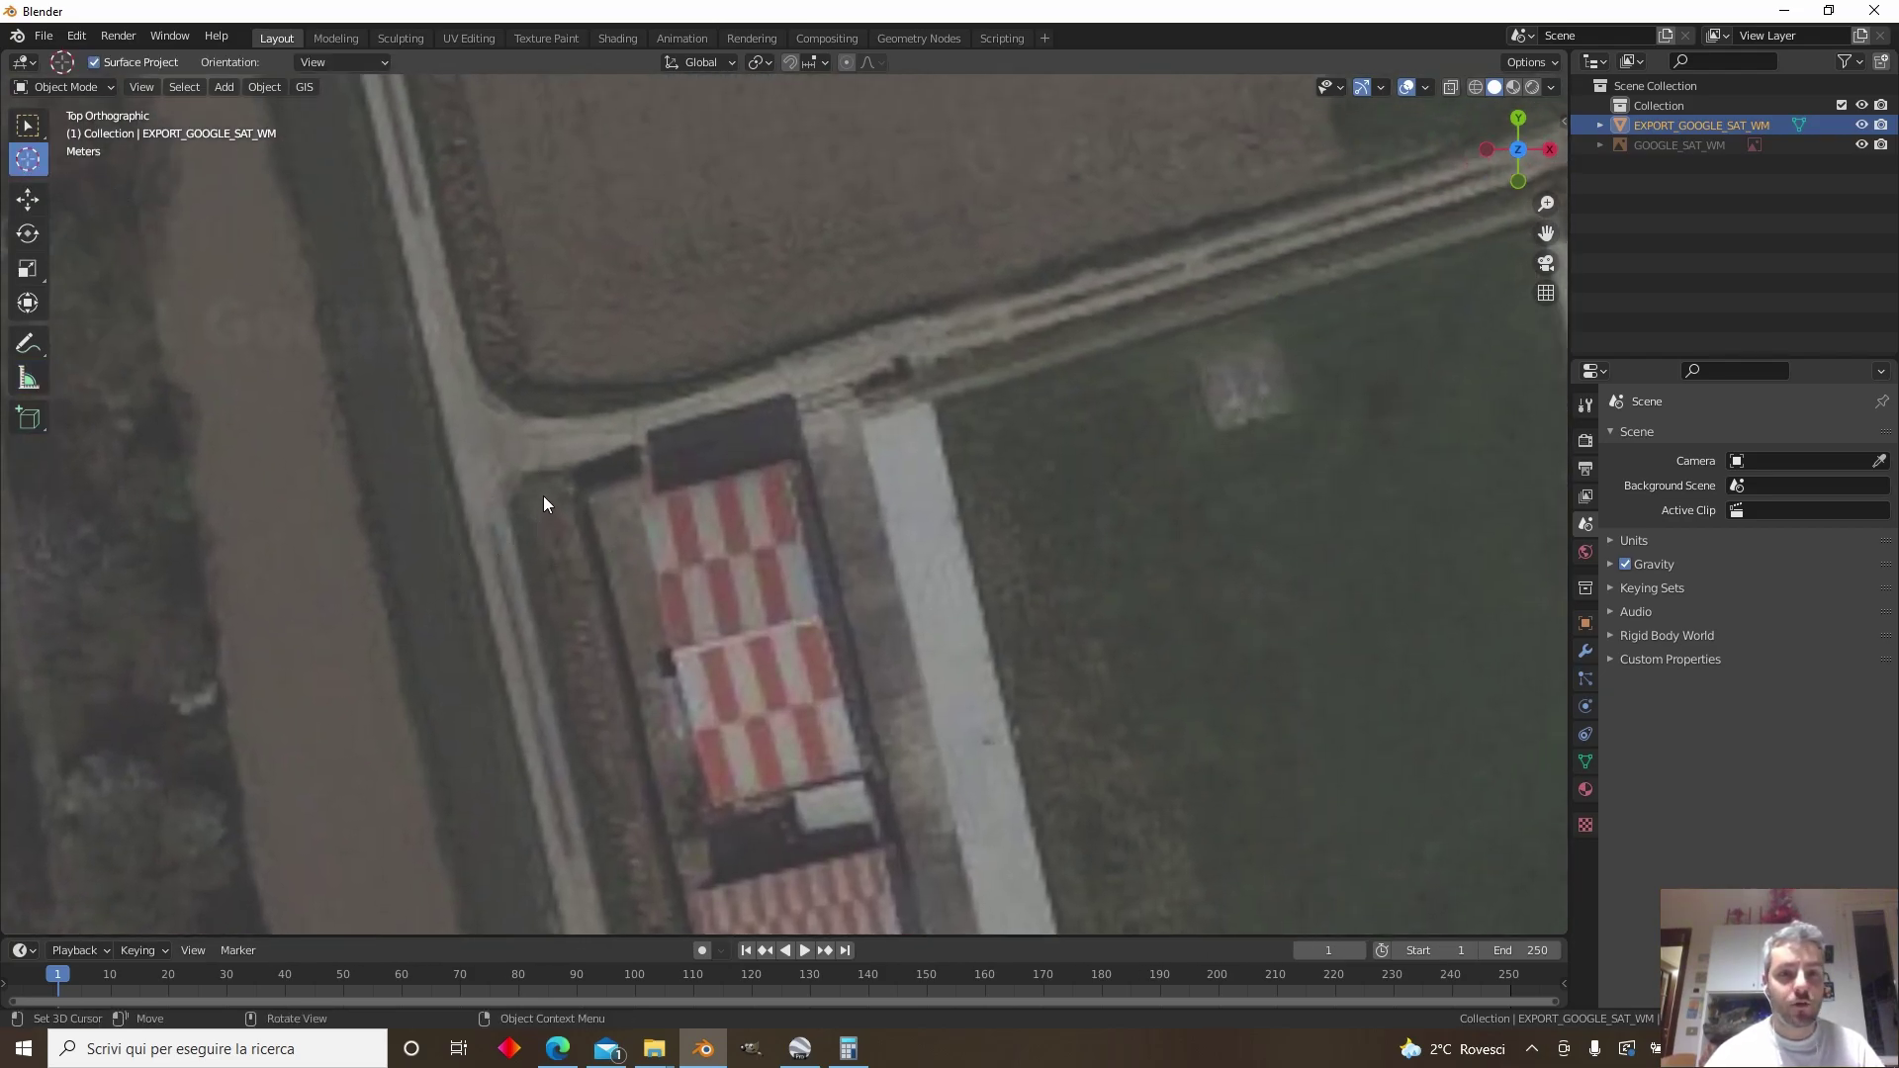
{"action": "right_click", "coordinate": [532, 483], "text": "shift"}
Add a mesh plane at the 3D cursor and merge all its vertices at the centre into a single point
{"action": "key", "text": "shift+a"}
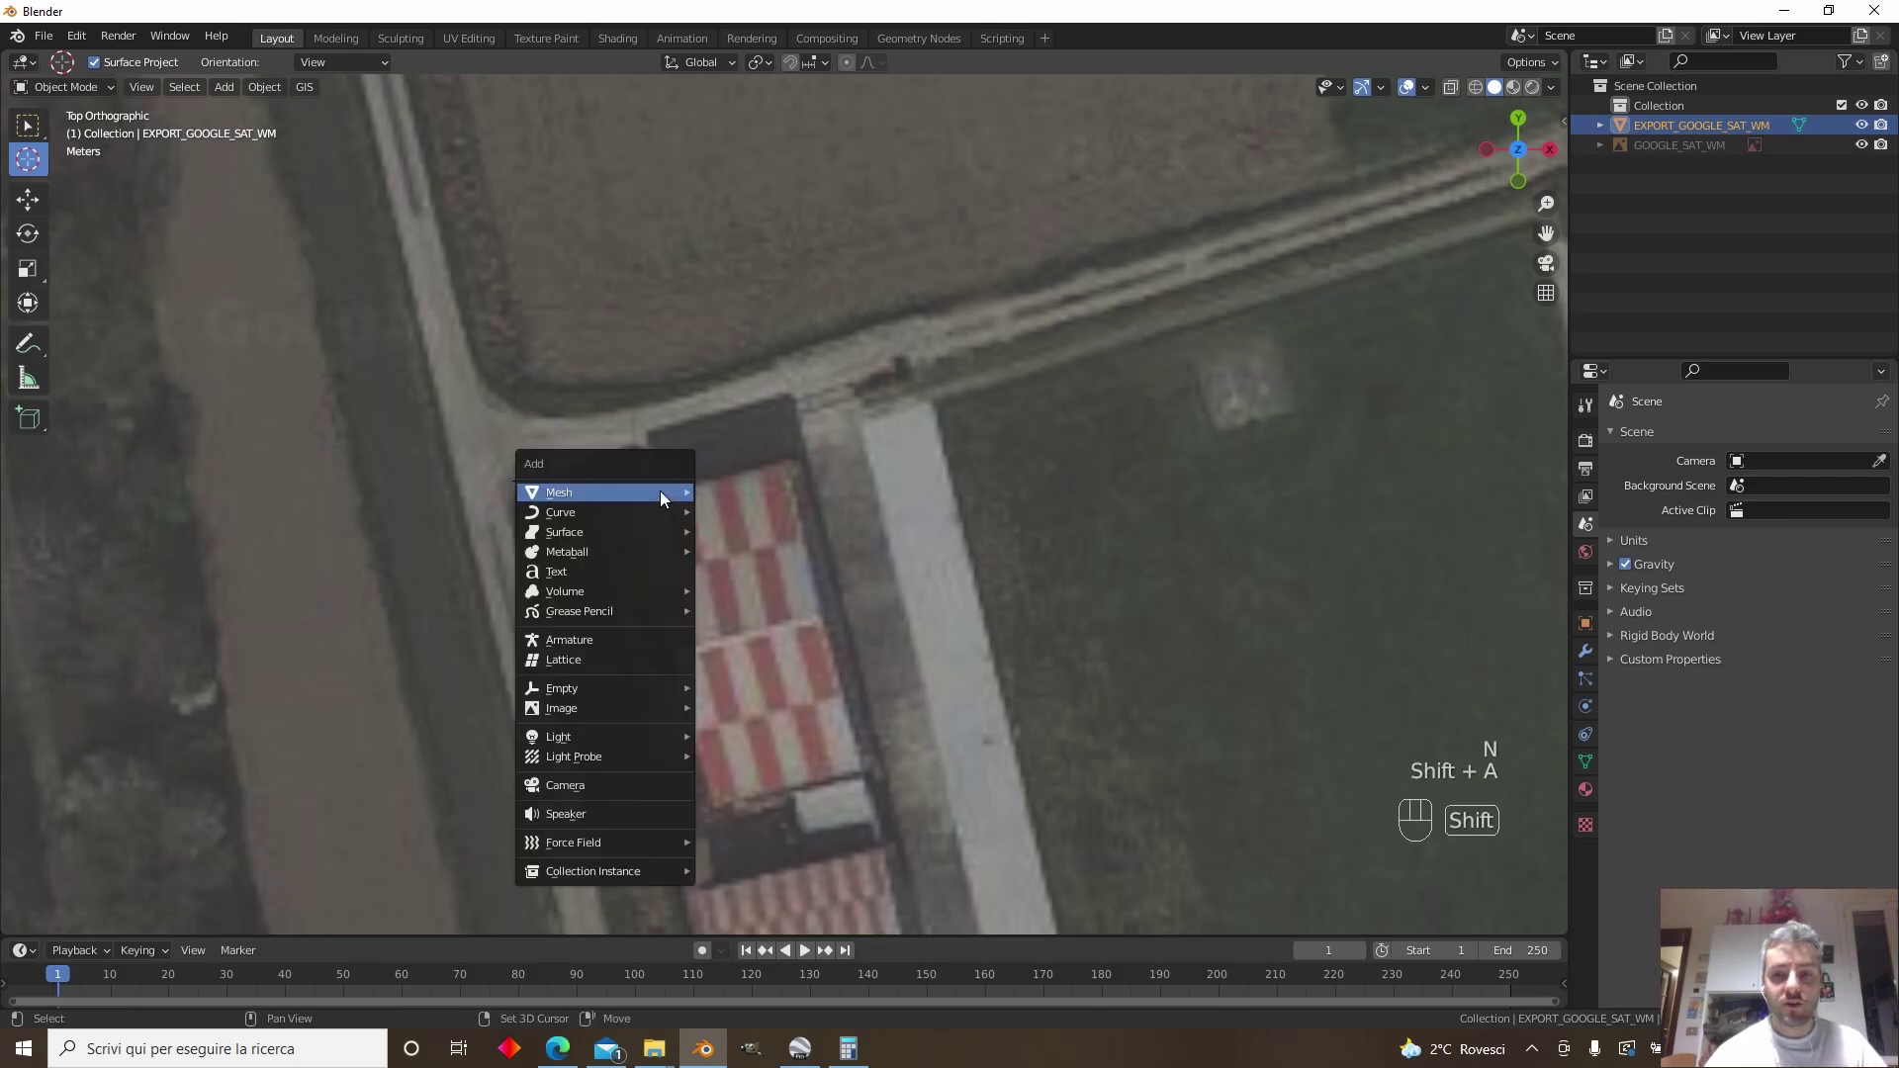
{"action": "mouse_move", "coordinate": [661, 492]}
{"action": "left_click", "coordinate": [770, 495]}
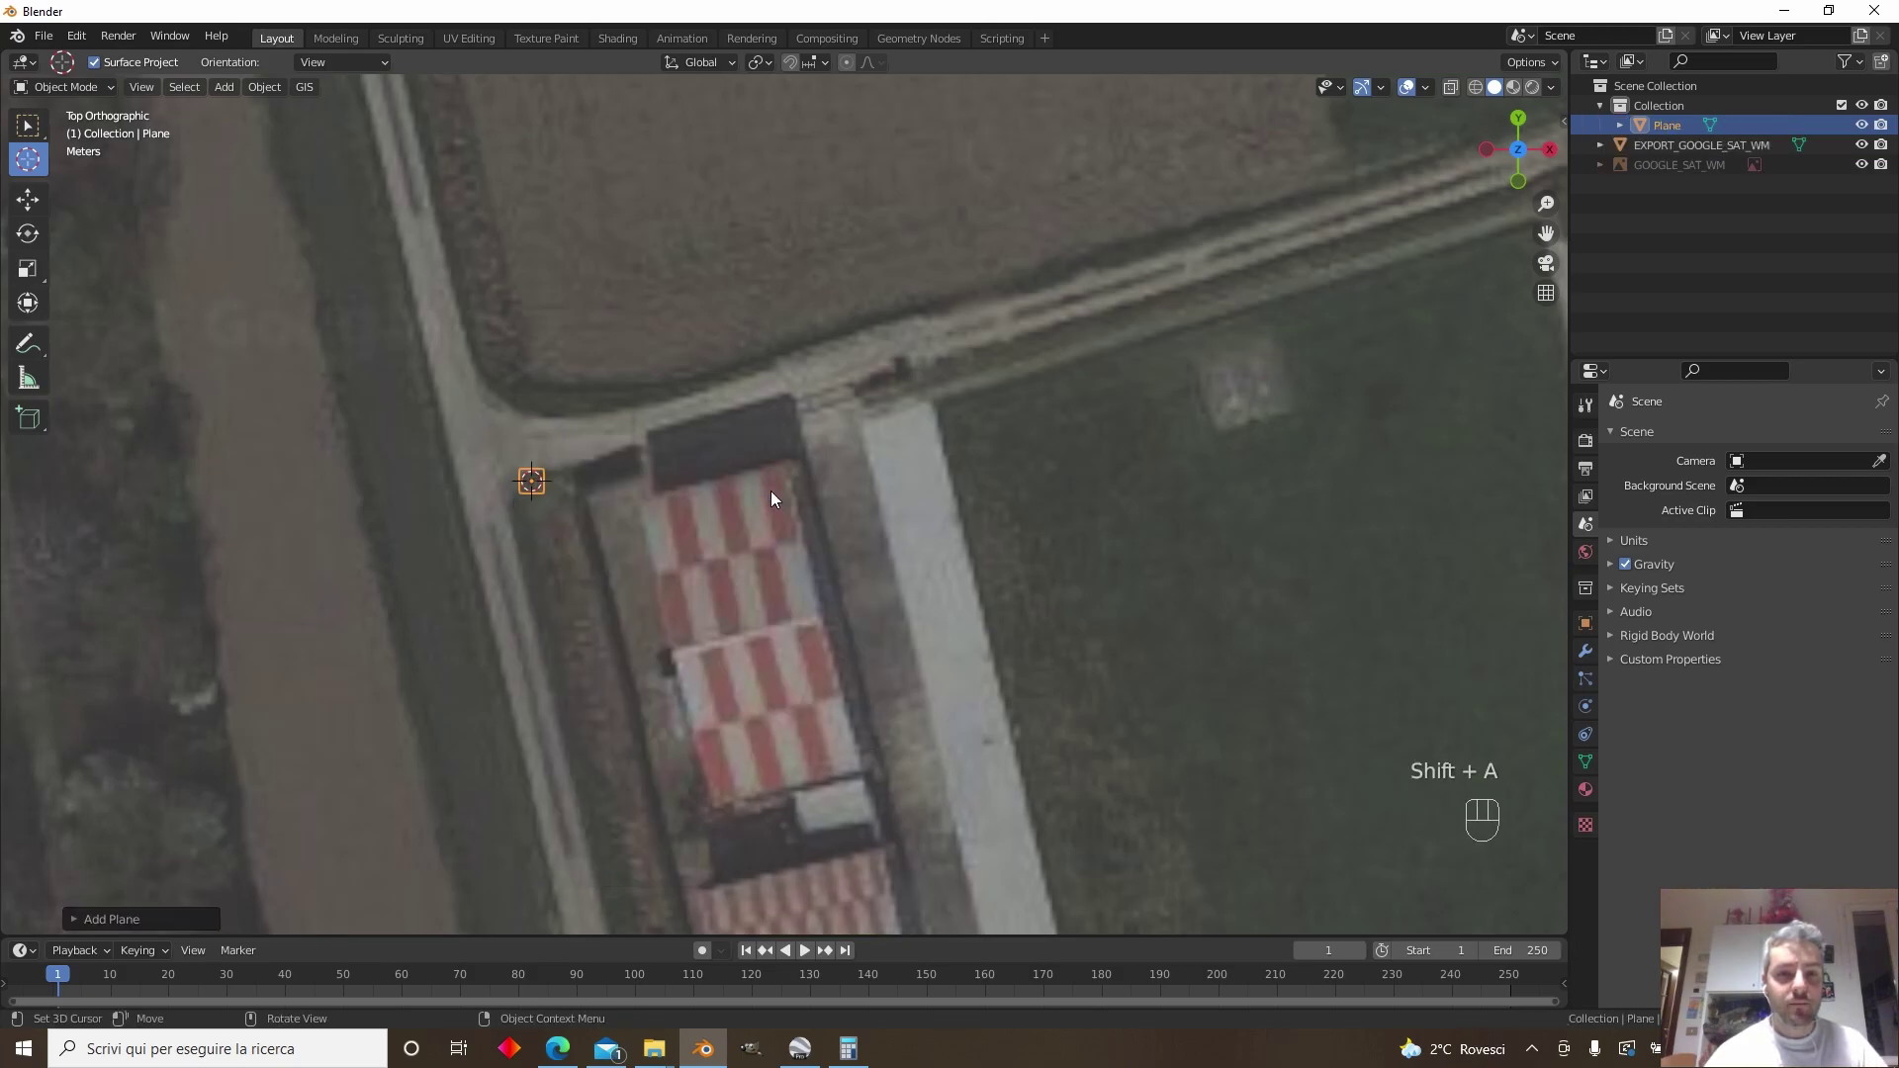
{"action": "key", "text": "Tab"}
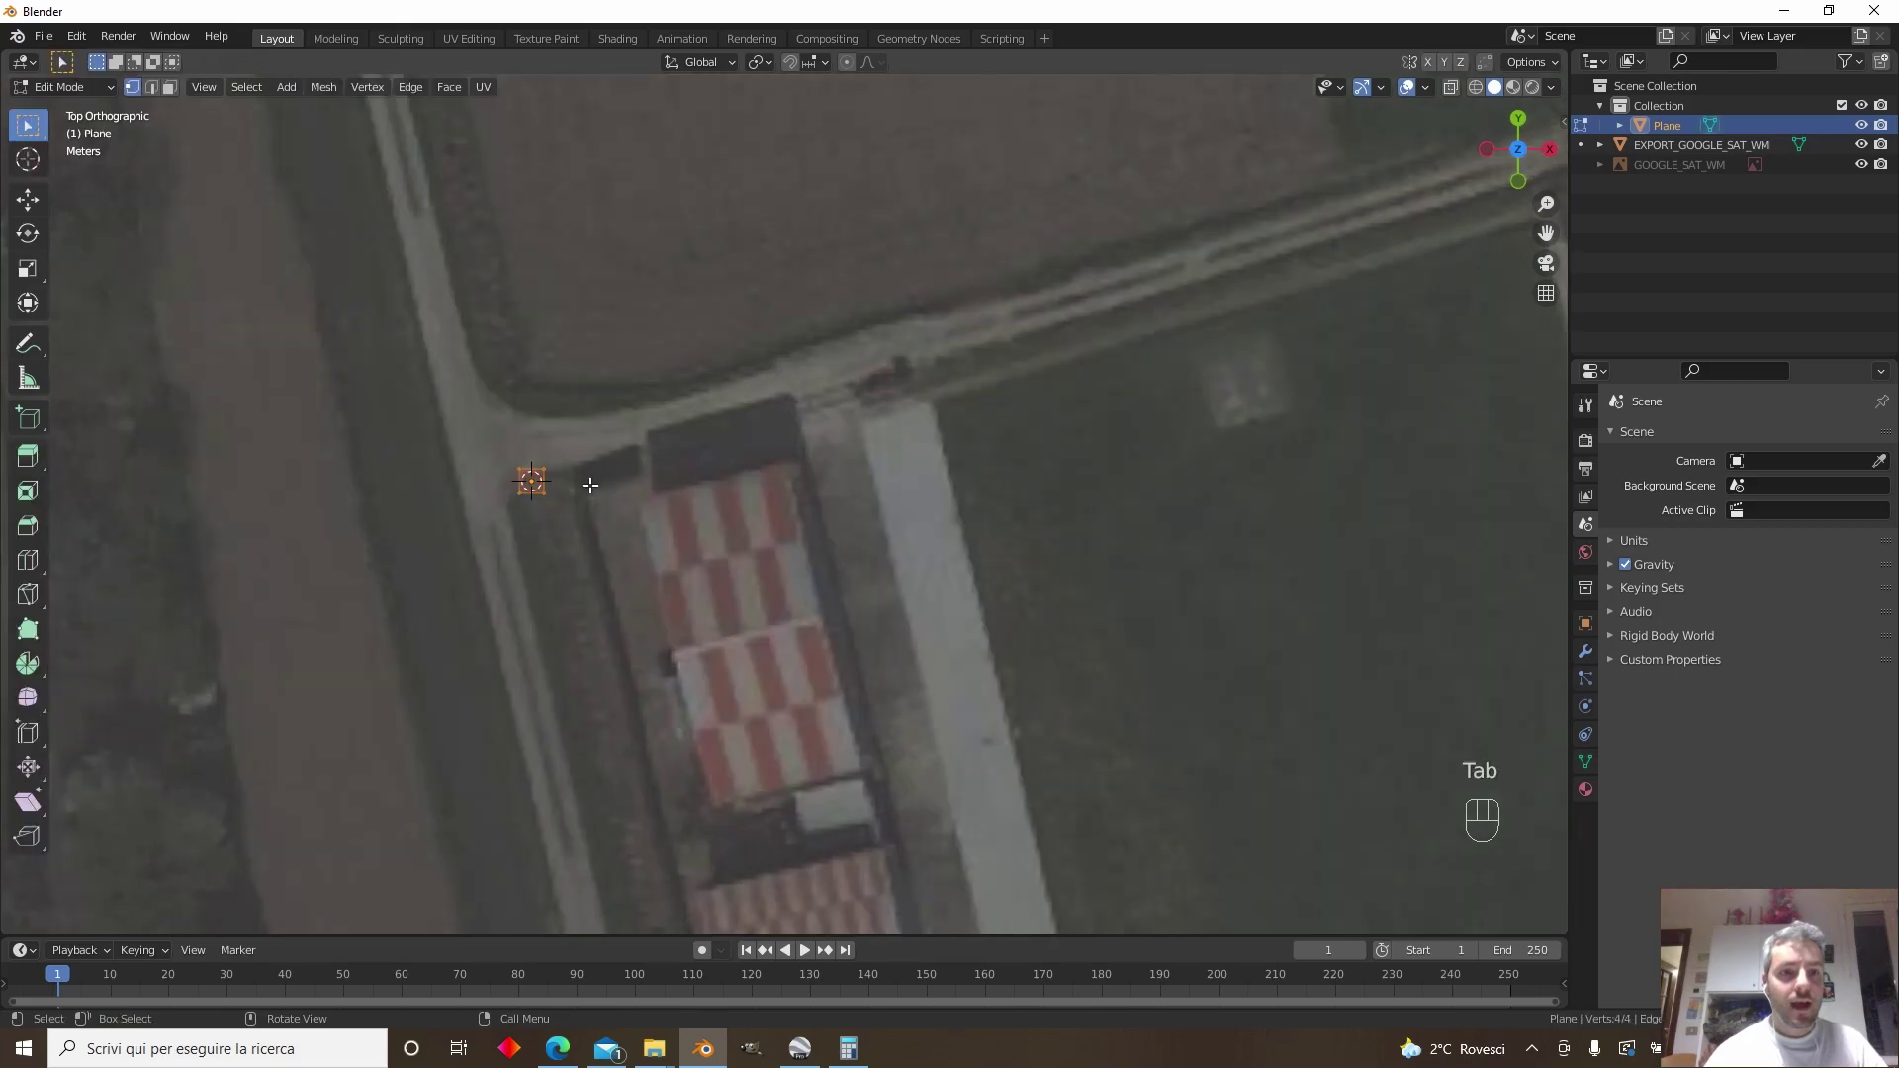
{"action": "key", "text": "m"}
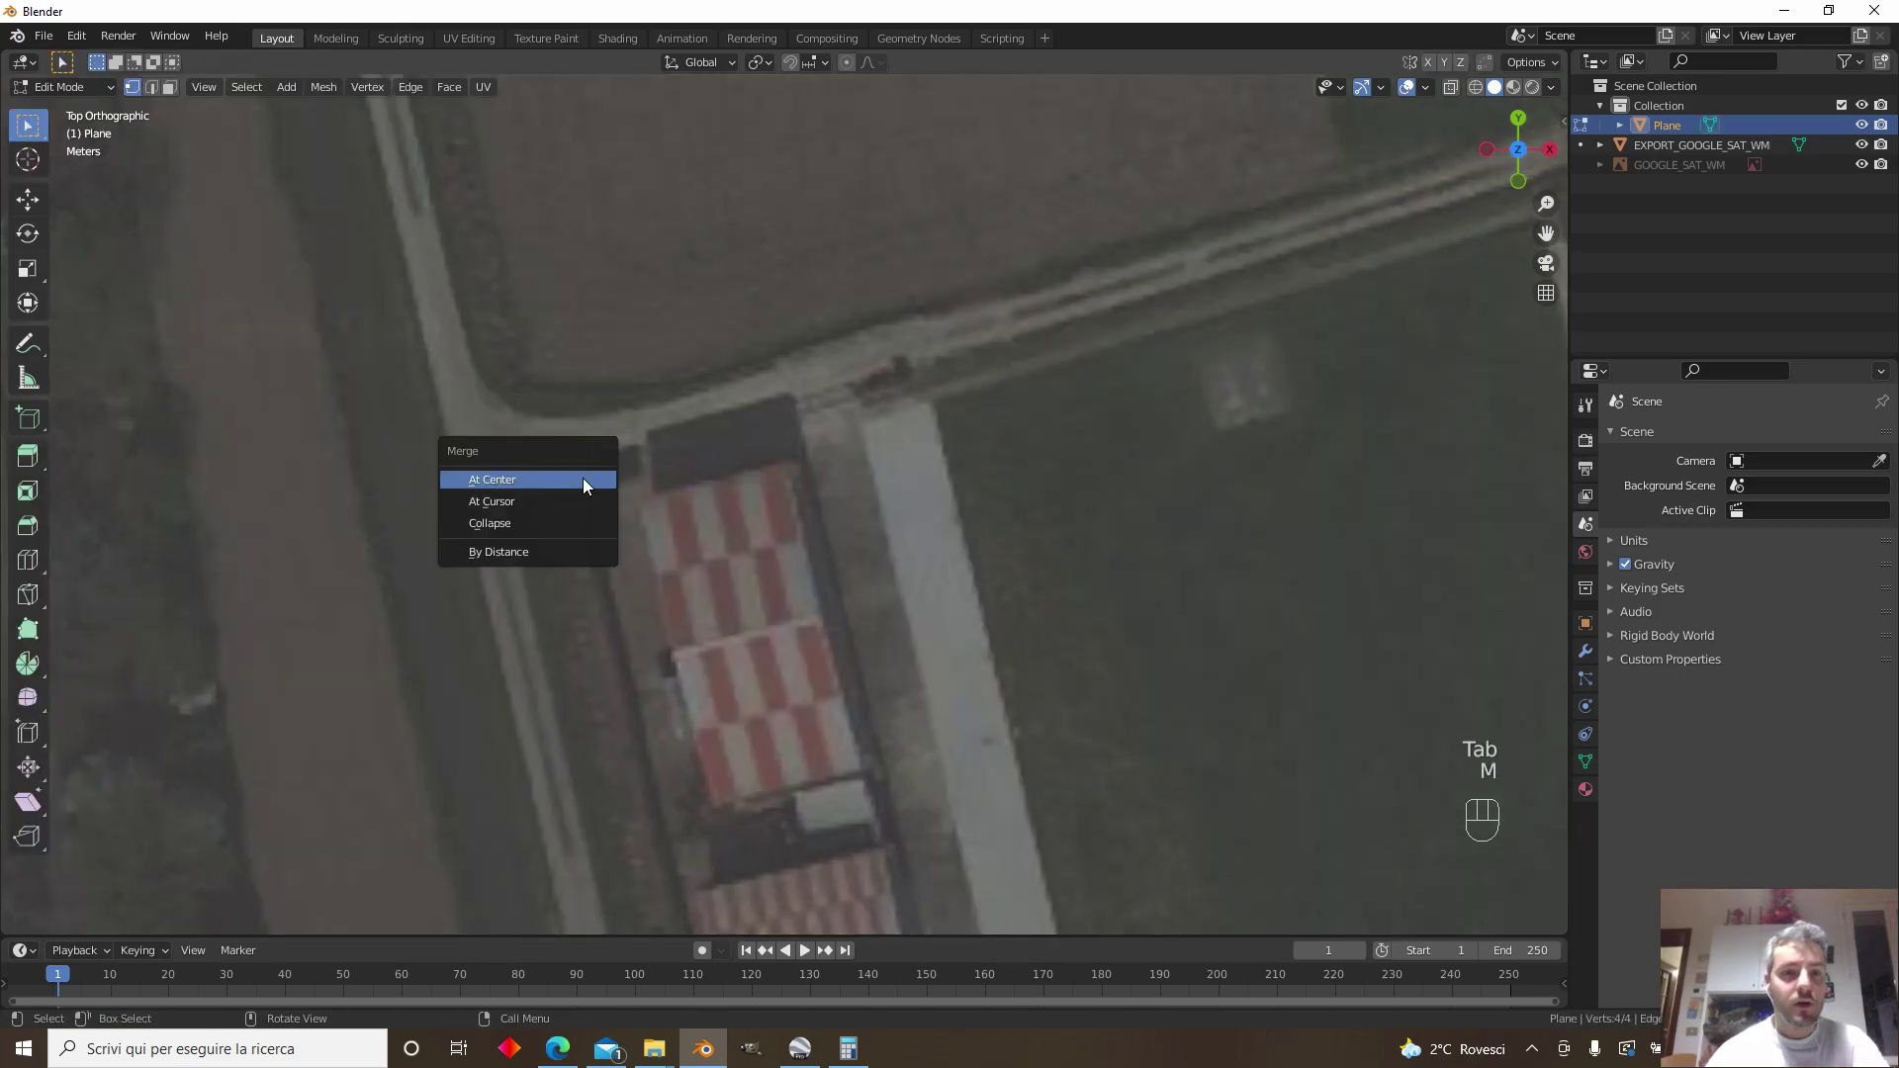
{"action": "left_click", "coordinate": [554, 478]}
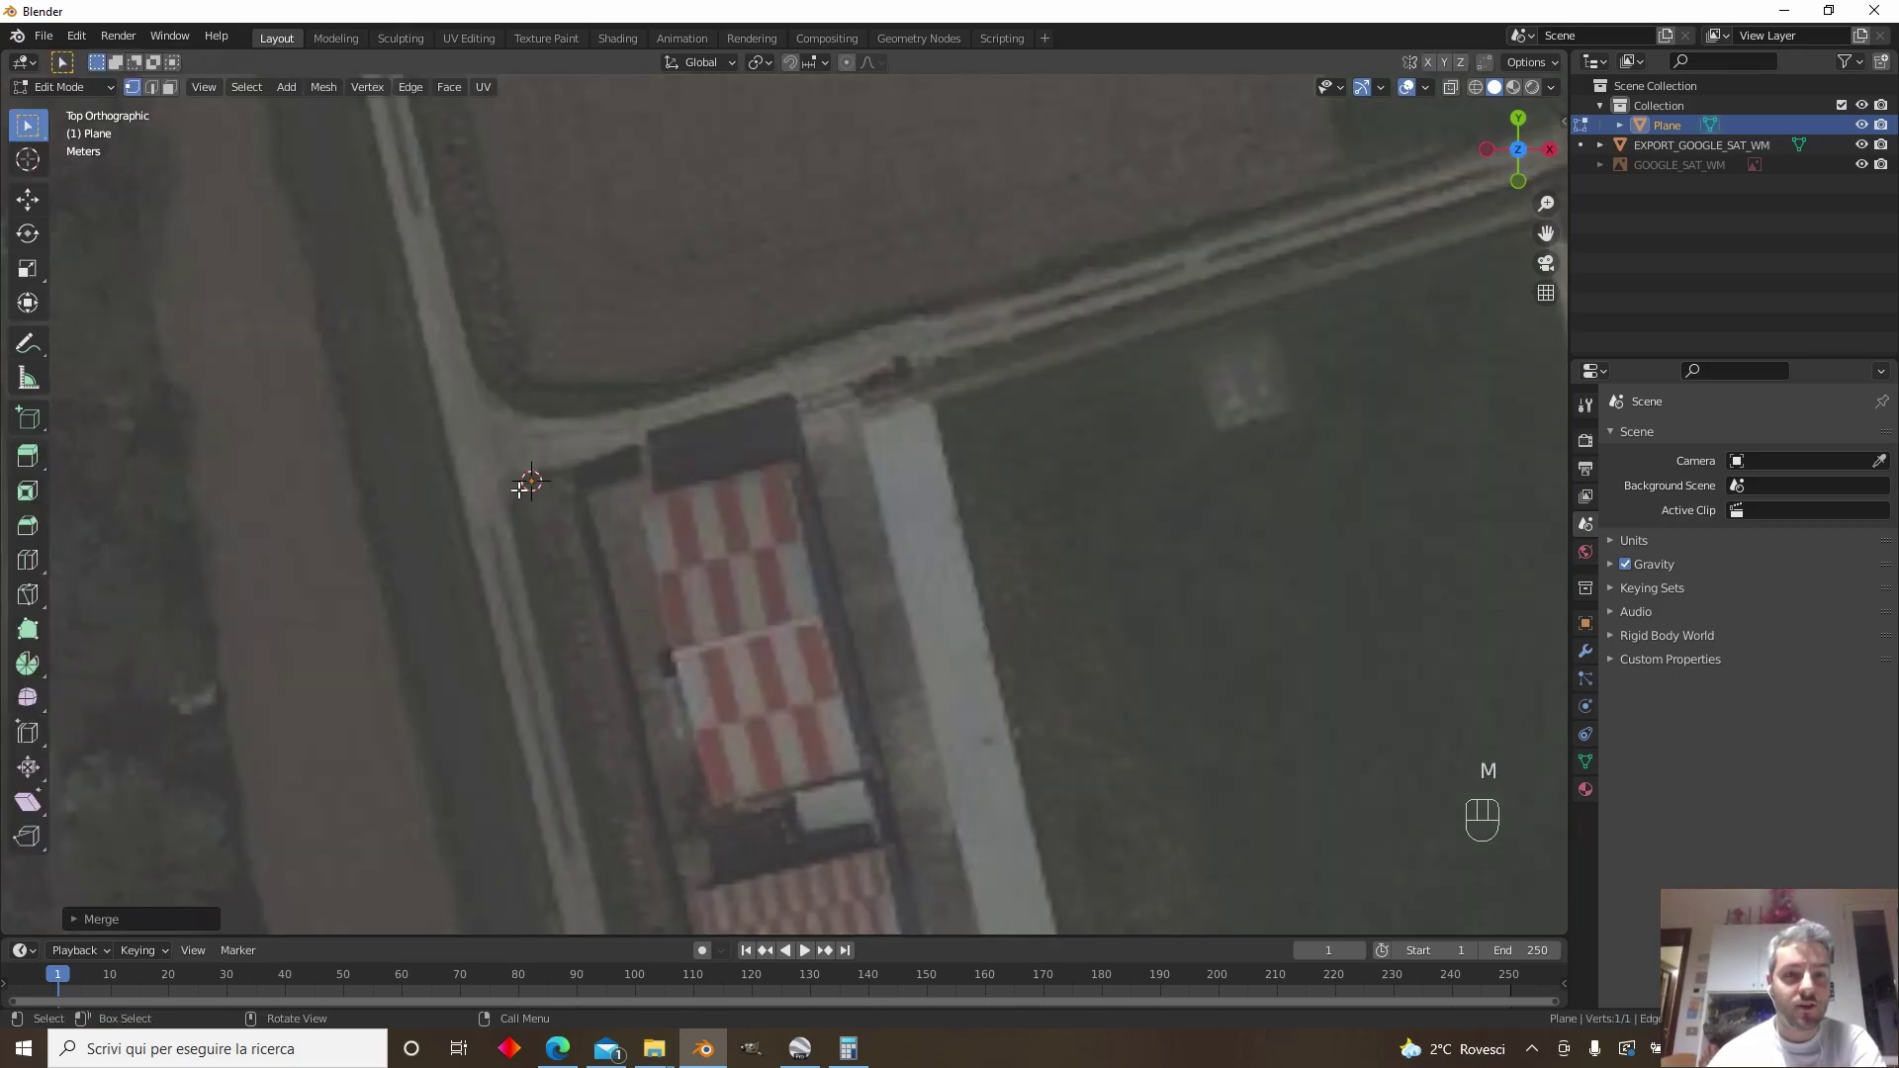
Extrude the fence line along the northern edge, down the east side of the north-eastern hangar, and a short way east
{"action": "scroll", "coordinate": [592, 488], "scroll_direction": "down", "scroll_amount": 1}
{"action": "scroll", "coordinate": [594, 490], "scroll_direction": "down", "scroll_amount": 1}
{"action": "middle_click_drag", "start_coordinate": [877, 513], "coordinate": [620, 577], "text": "shift"}
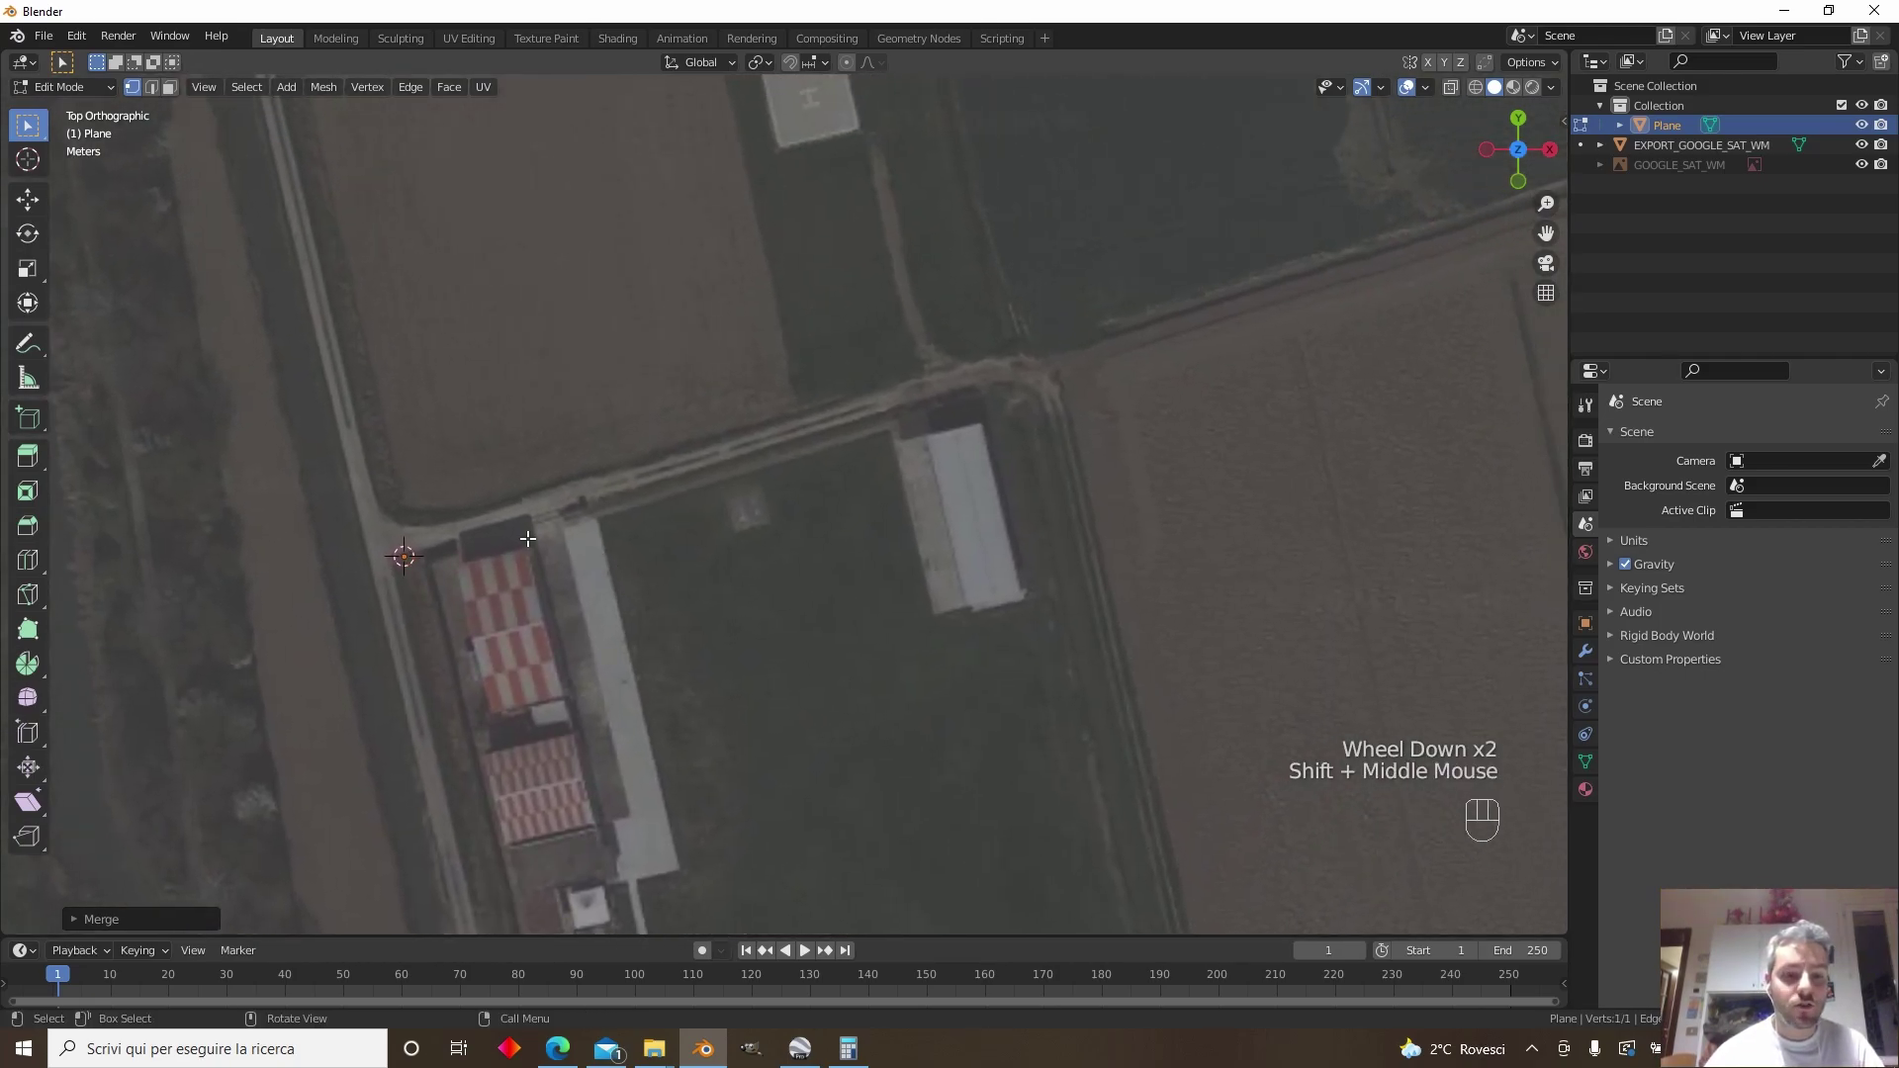
{"action": "key", "text": "e"}
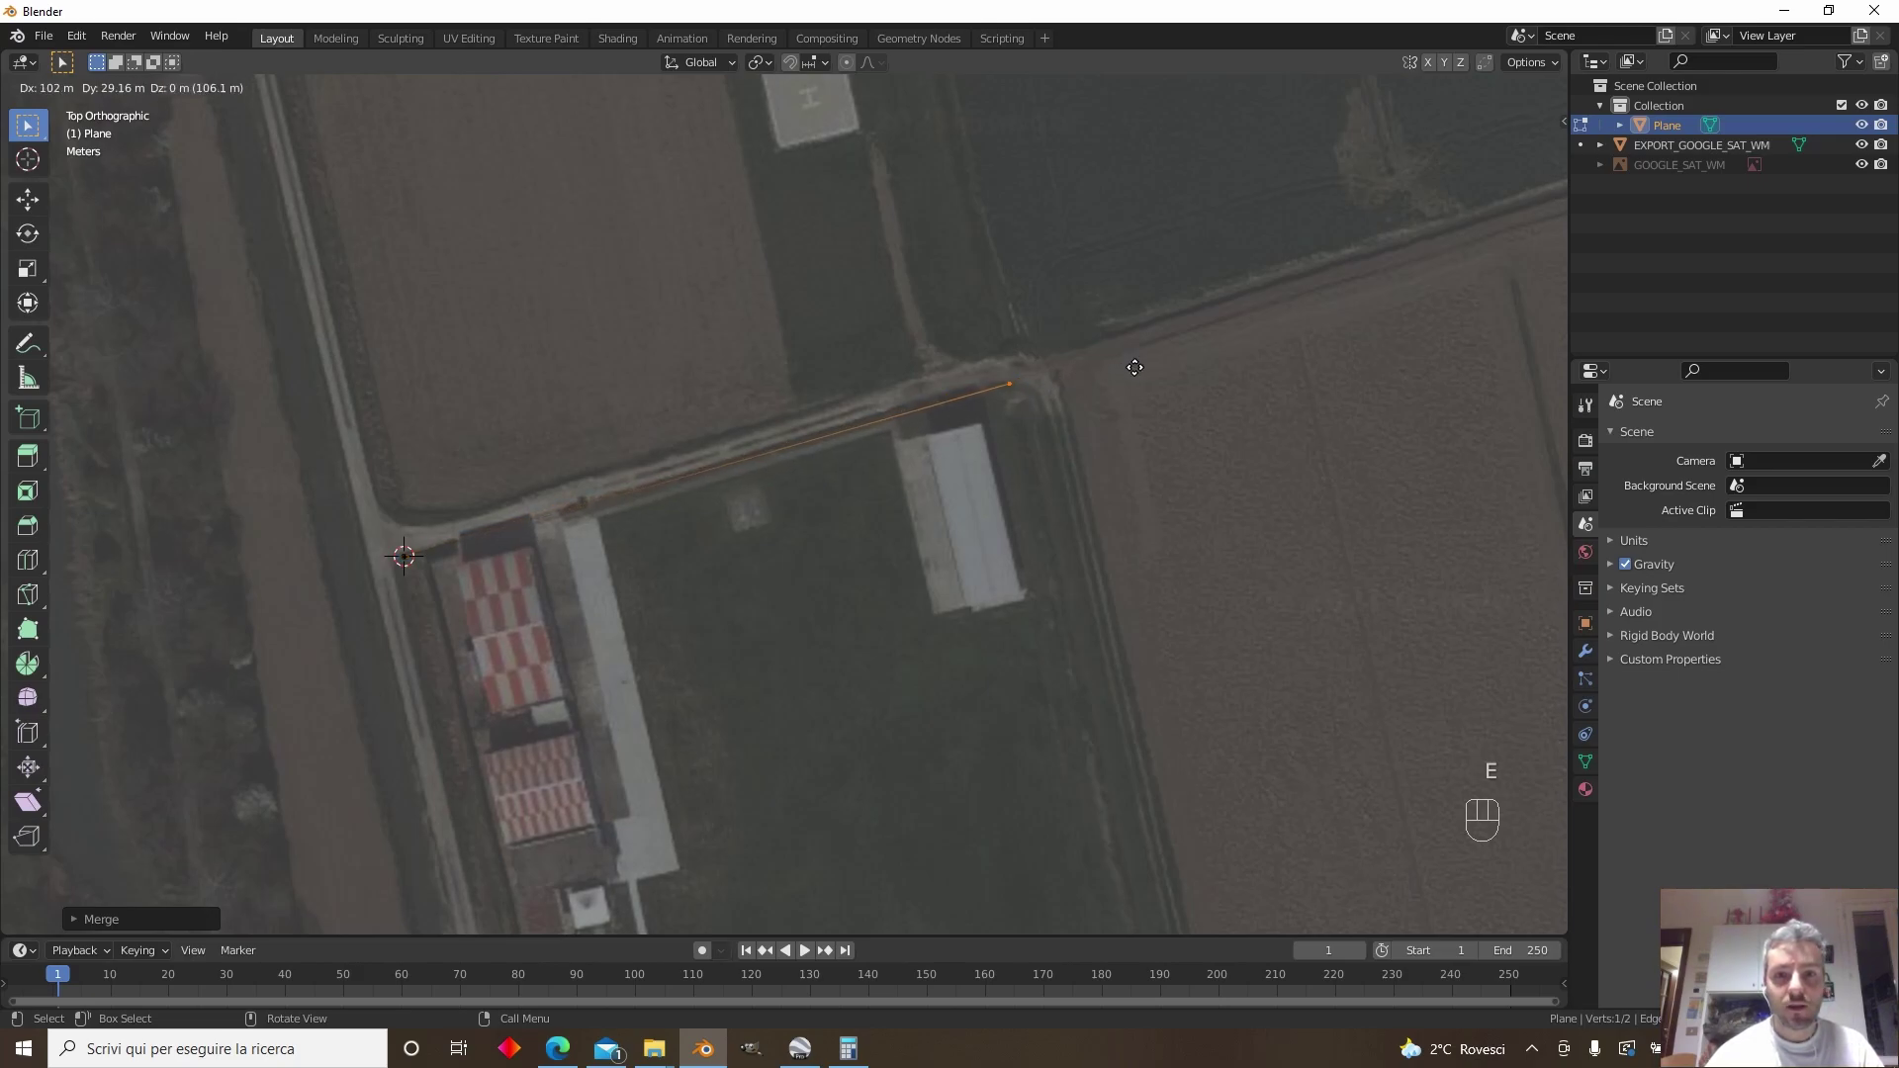
{"action": "left_click", "coordinate": [1085, 387]}
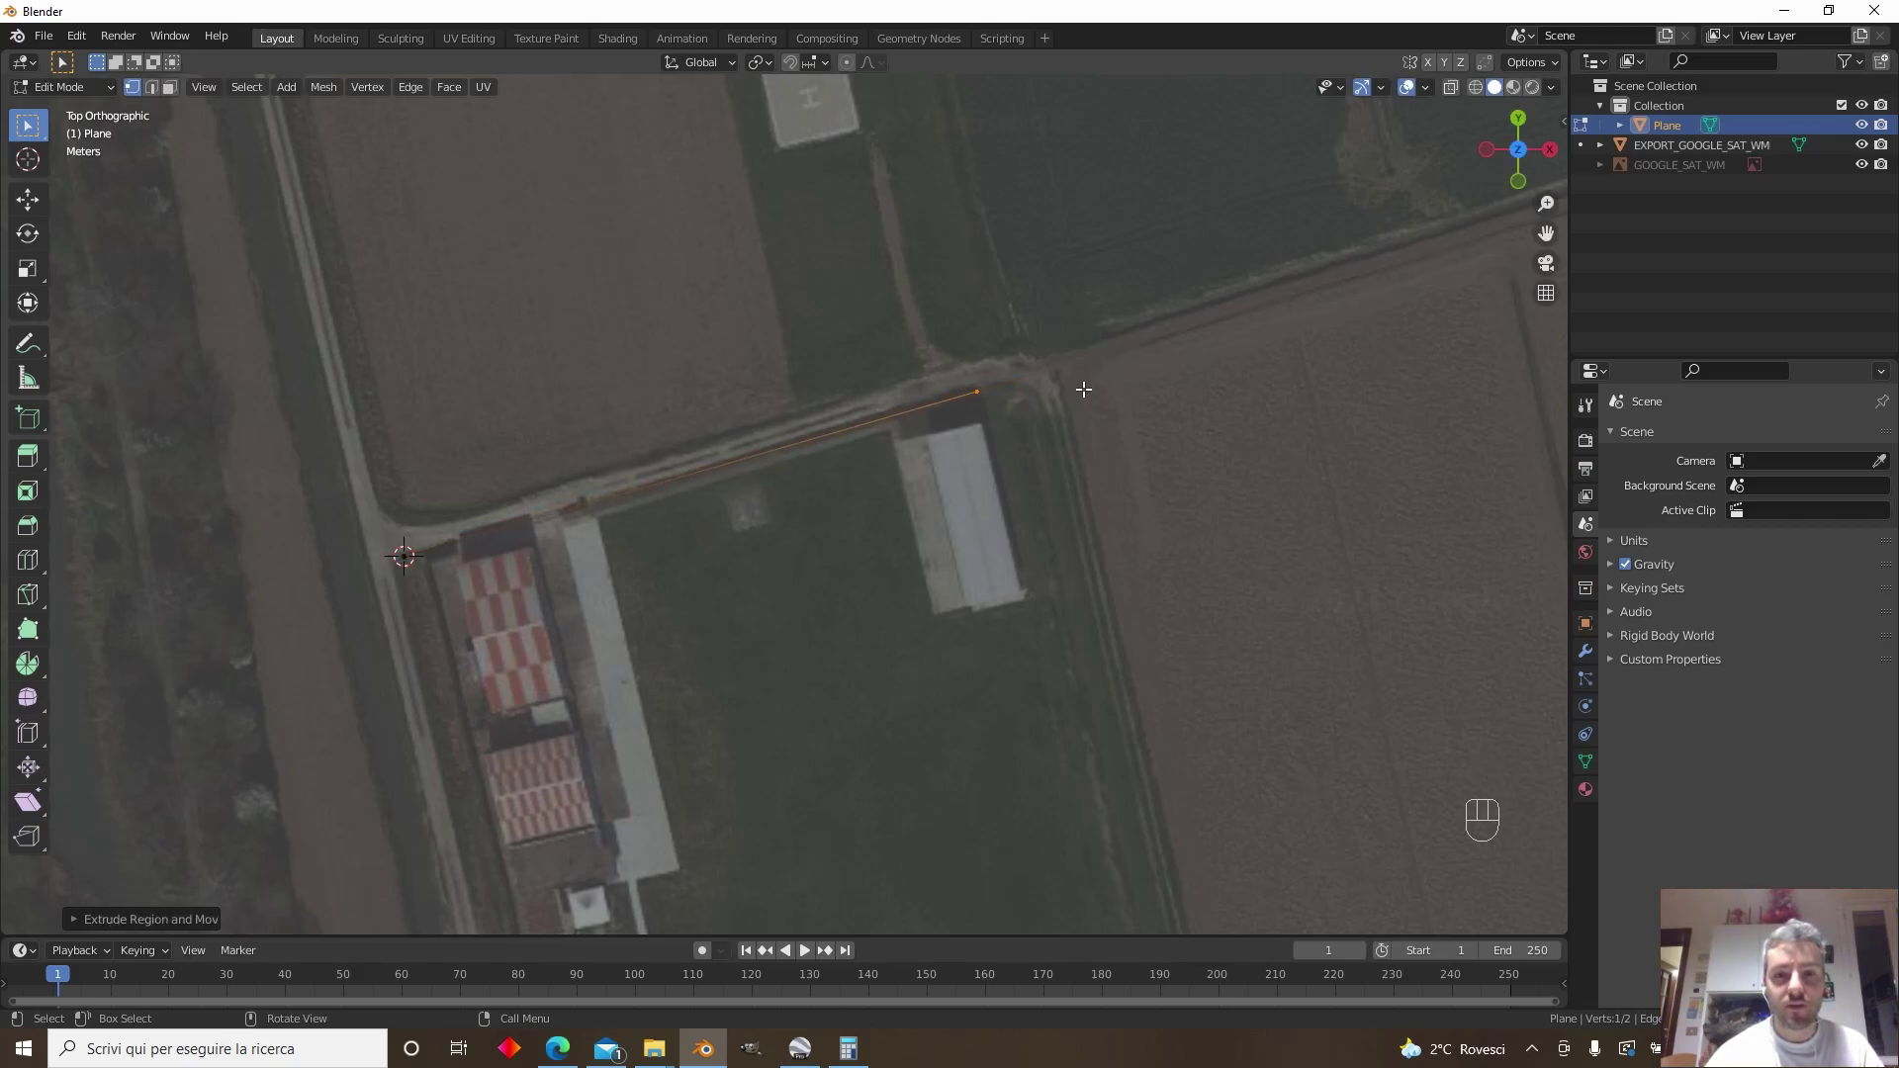
{"action": "key", "text": "e"}
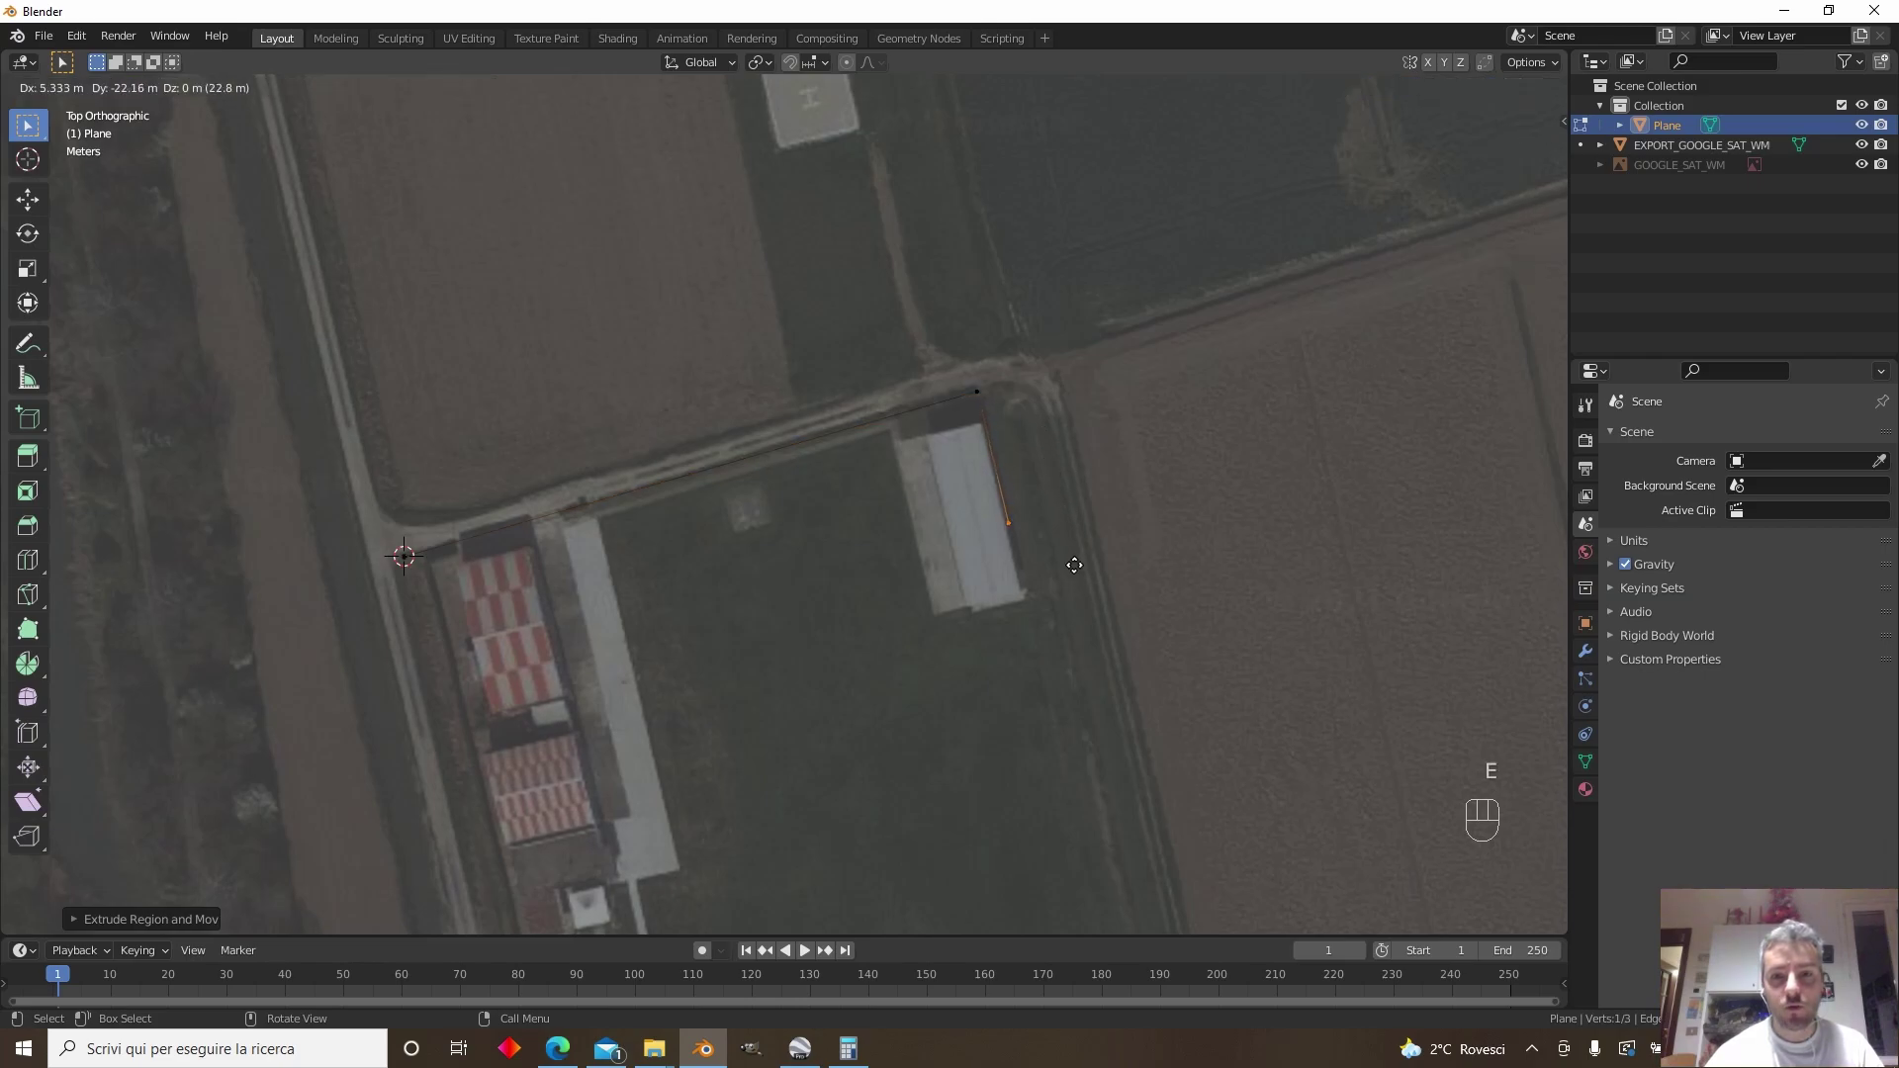
{"action": "left_click", "coordinate": [1092, 630]}
{"action": "key", "text": "e"}
{"action": "left_click", "coordinate": [1118, 629]}
Extrude the fence line south along the airfield's eastern edge and move its end point to the corner where the farm track meets it
{"action": "scroll", "coordinate": [1118, 629], "scroll_direction": "down", "scroll_amount": 7}
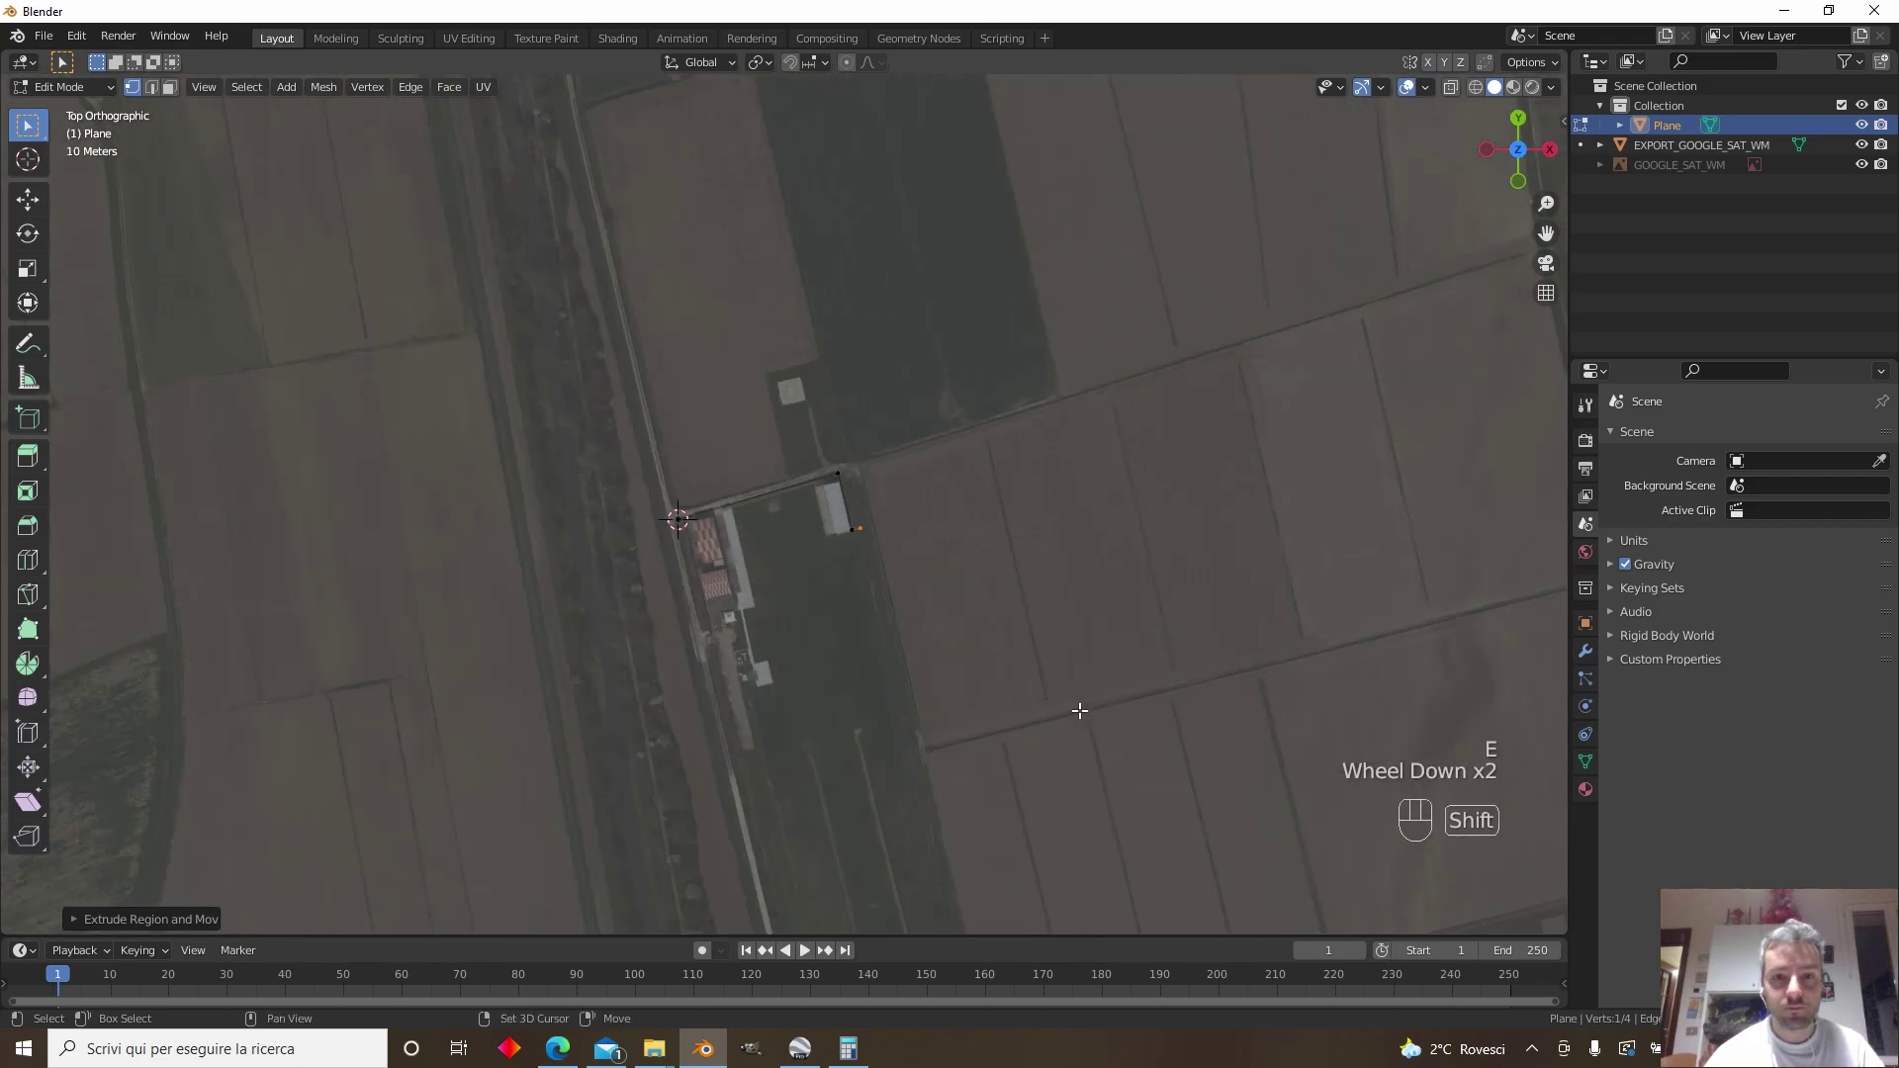
{"action": "middle_click_drag", "start_coordinate": [1077, 725], "coordinate": [979, 358], "text": "shift"}
{"action": "middle_click_drag", "start_coordinate": [978, 781], "coordinate": [881, 415], "text": "shift"}
{"action": "key", "text": "e"}
{"action": "middle_click_drag", "start_coordinate": [1112, 581], "coordinate": [814, 331], "text": "shift"}
{"action": "scroll", "coordinate": [784, 343], "scroll_direction": "up", "scroll_amount": 2}
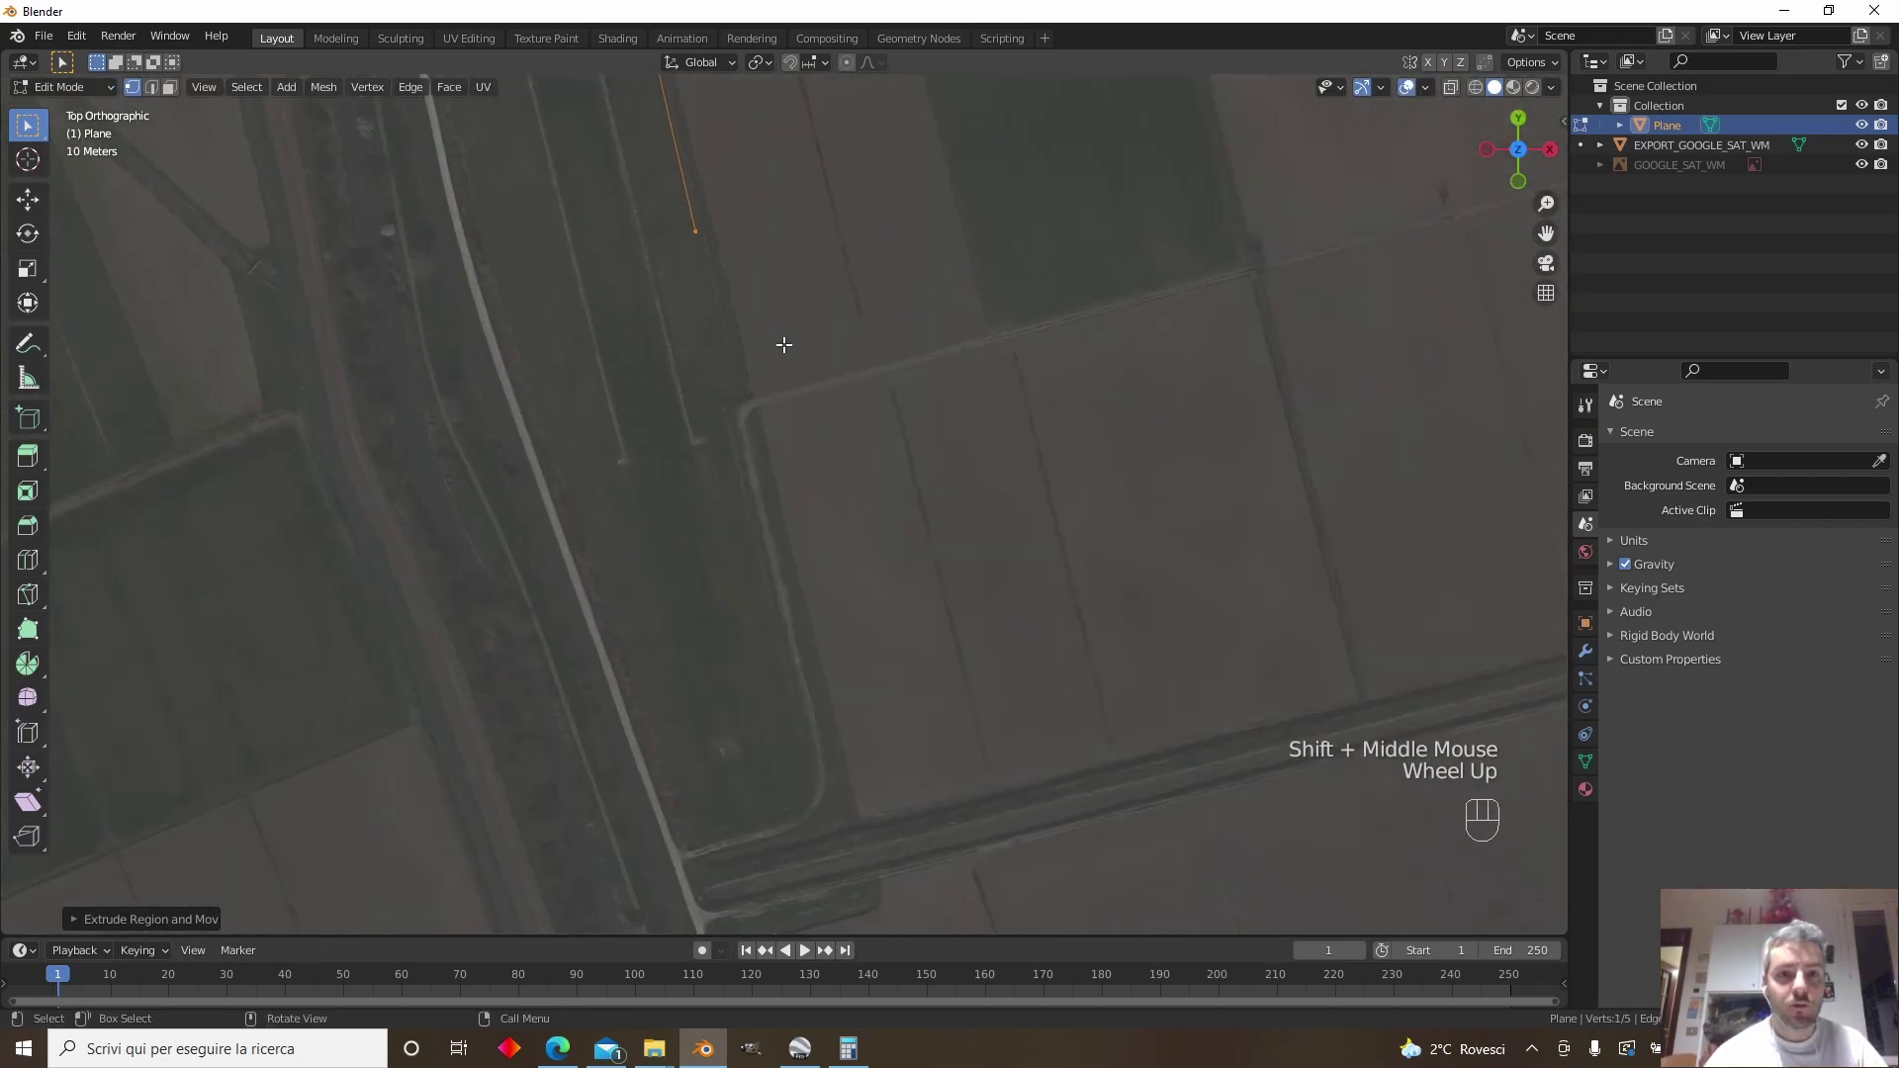
{"action": "key", "text": "g"}
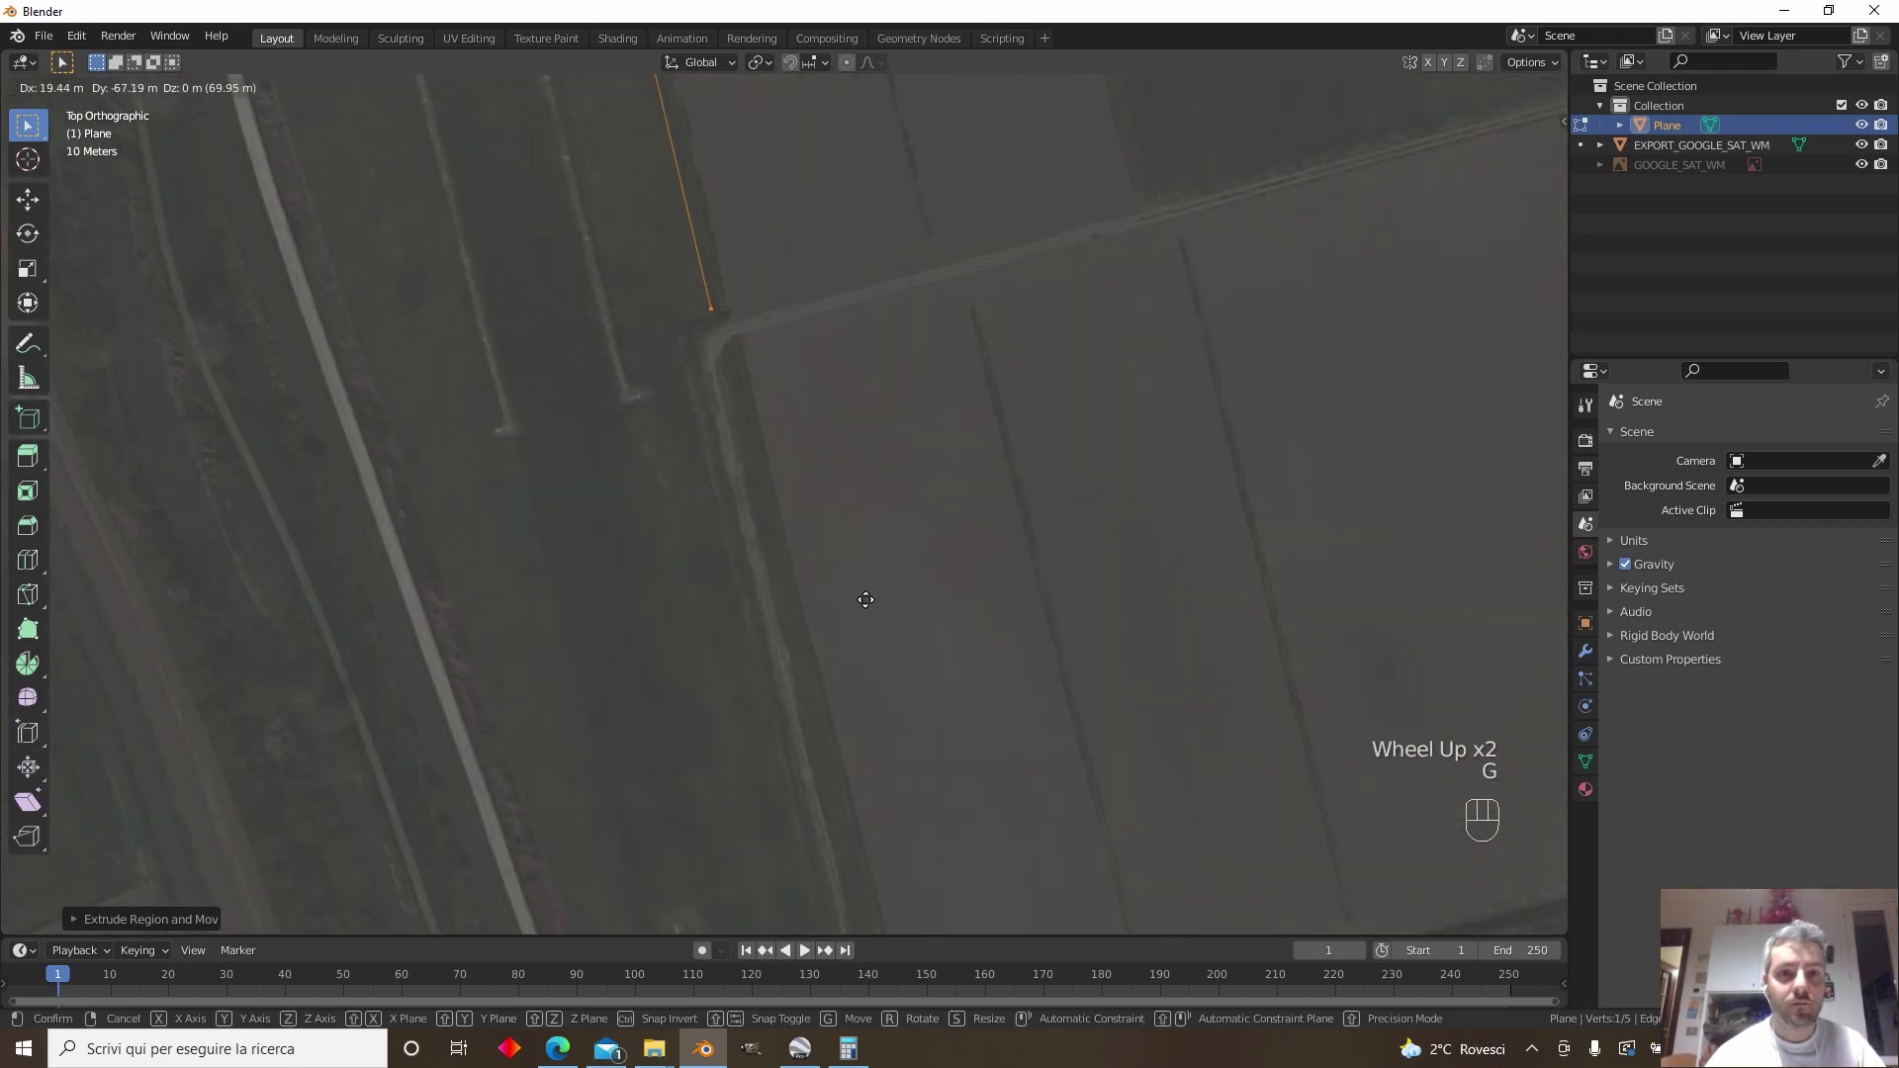
{"action": "left_click", "coordinate": [865, 605]}
Extrude the fence line about 10 m west at the track corner, south along the track, and across the southern end to the road
{"action": "key", "text": "e"}
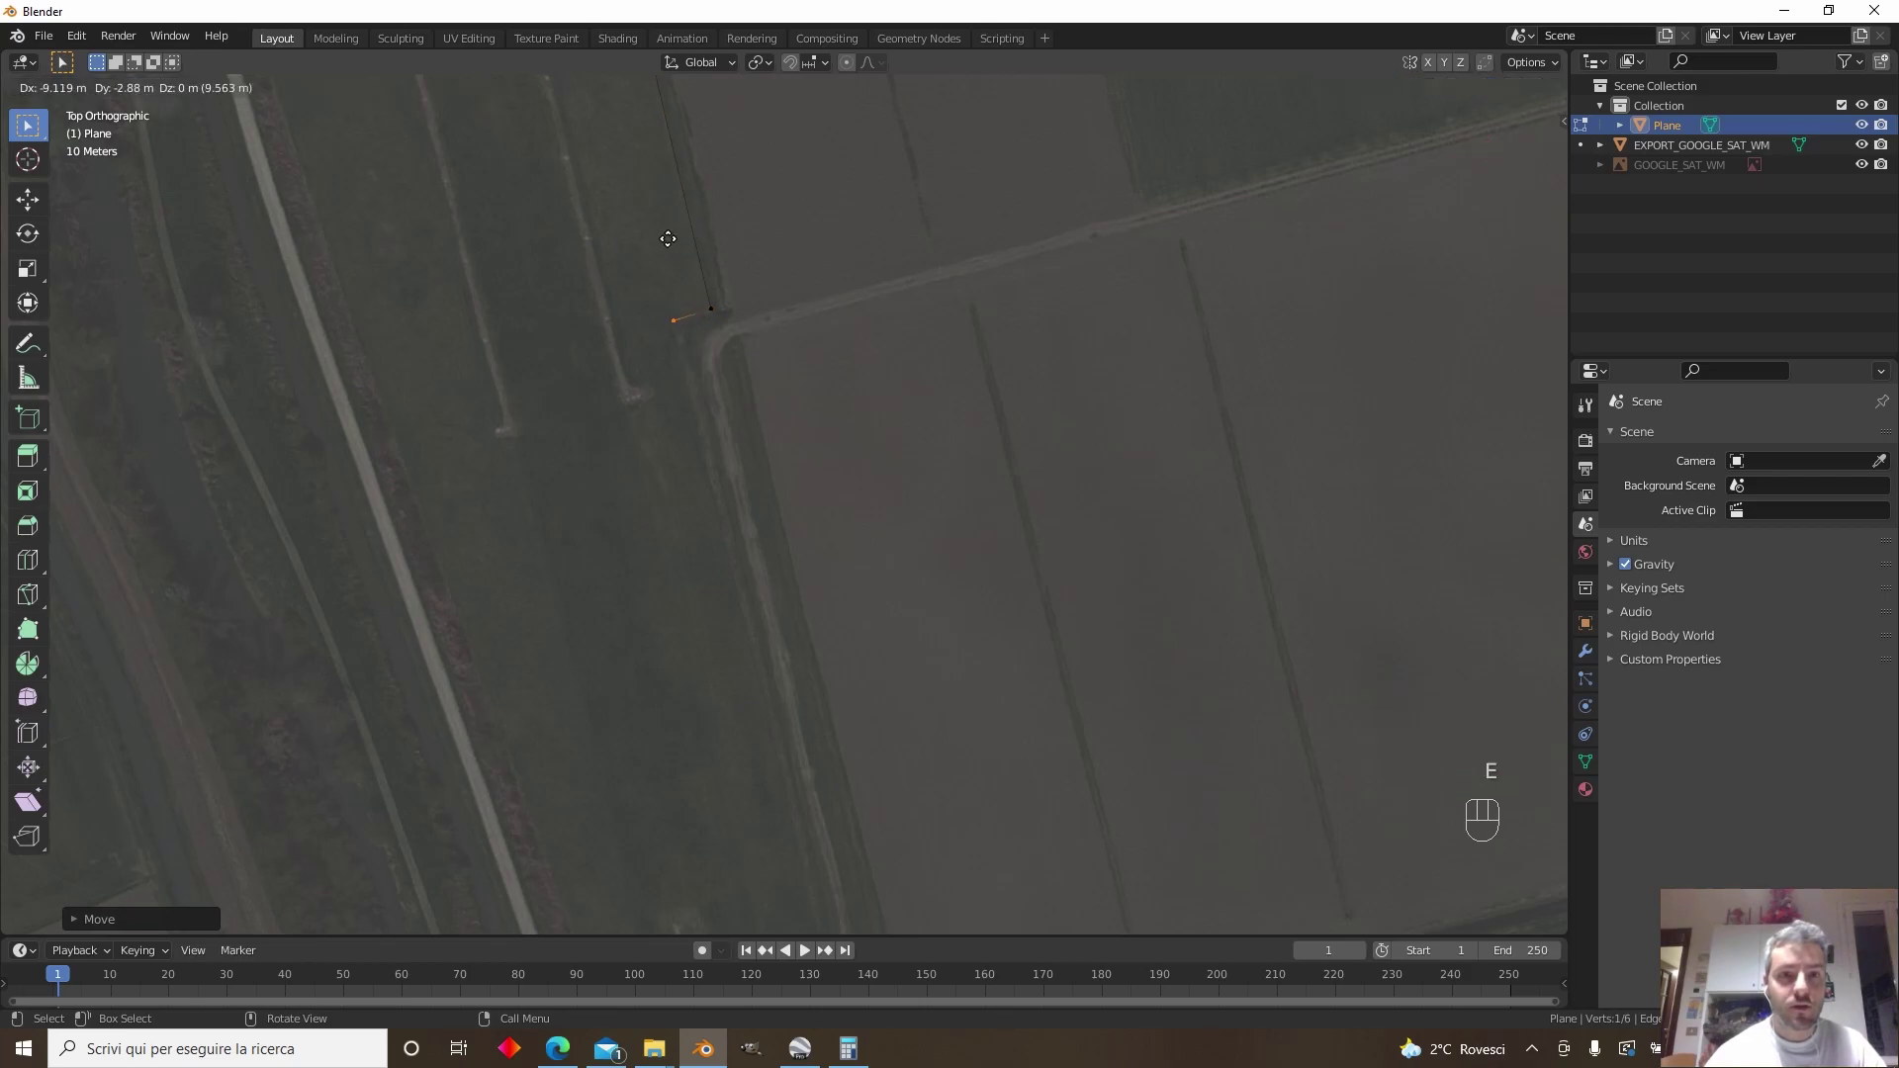
{"action": "left_click", "coordinate": [667, 241]}
{"action": "scroll", "coordinate": [729, 525], "scroll_direction": "down", "scroll_amount": 1}
{"action": "middle_click_drag", "start_coordinate": [729, 525], "coordinate": [666, 287], "text": "shift"}
{"action": "key", "text": "e"}
{"action": "left_click", "coordinate": [805, 627]}
{"action": "scroll", "coordinate": [717, 485], "scroll_direction": "down", "scroll_amount": 1}
{"action": "middle_click_drag", "start_coordinate": [704, 475], "coordinate": [899, 522], "text": "shift"}
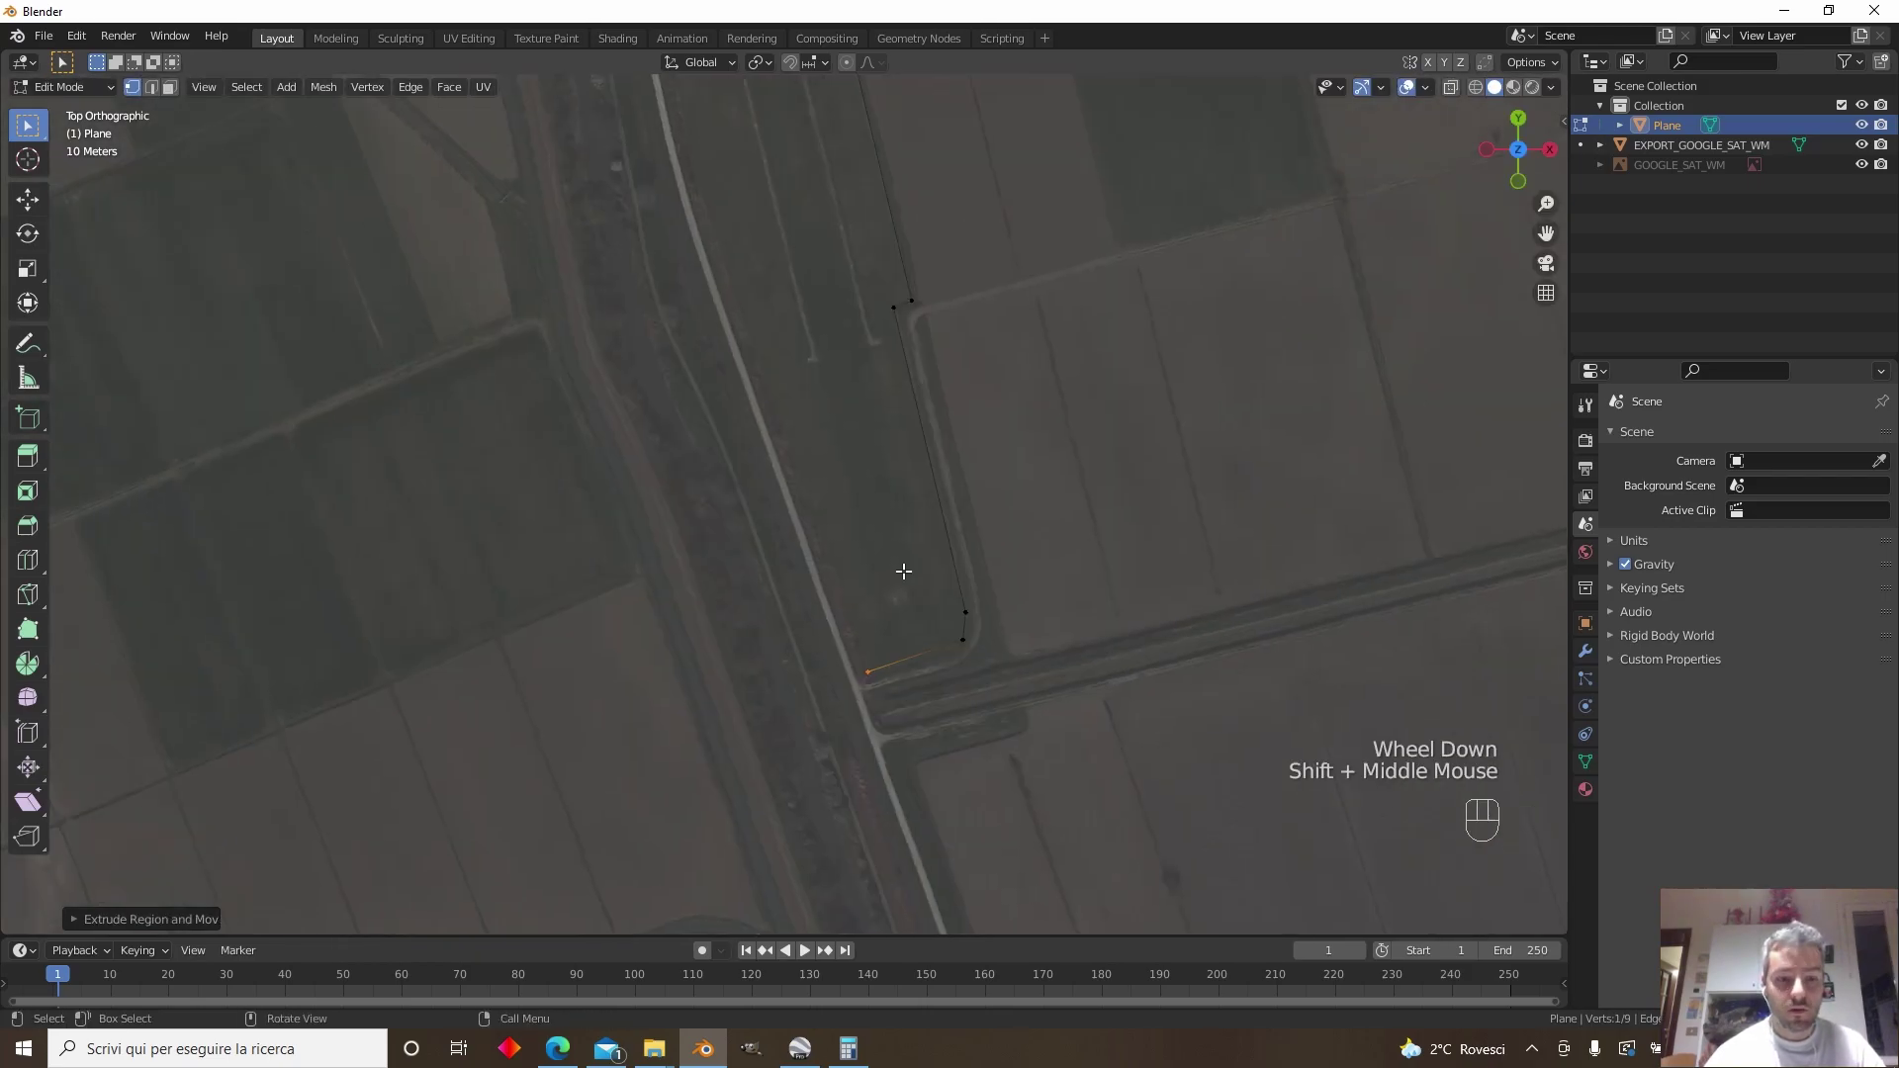
Extrude the fence line back north along the airfield's western edge beside the road, up to the stretch below the buildings
{"action": "scroll", "coordinate": [949, 554], "scroll_direction": "up", "scroll_amount": 2}
{"action": "key", "text": "e"}
{"action": "scroll", "coordinate": [851, 222], "scroll_direction": "down", "scroll_amount": 1}
{"action": "middle_click_drag", "start_coordinate": [851, 222], "coordinate": [996, 687], "text": "shift"}
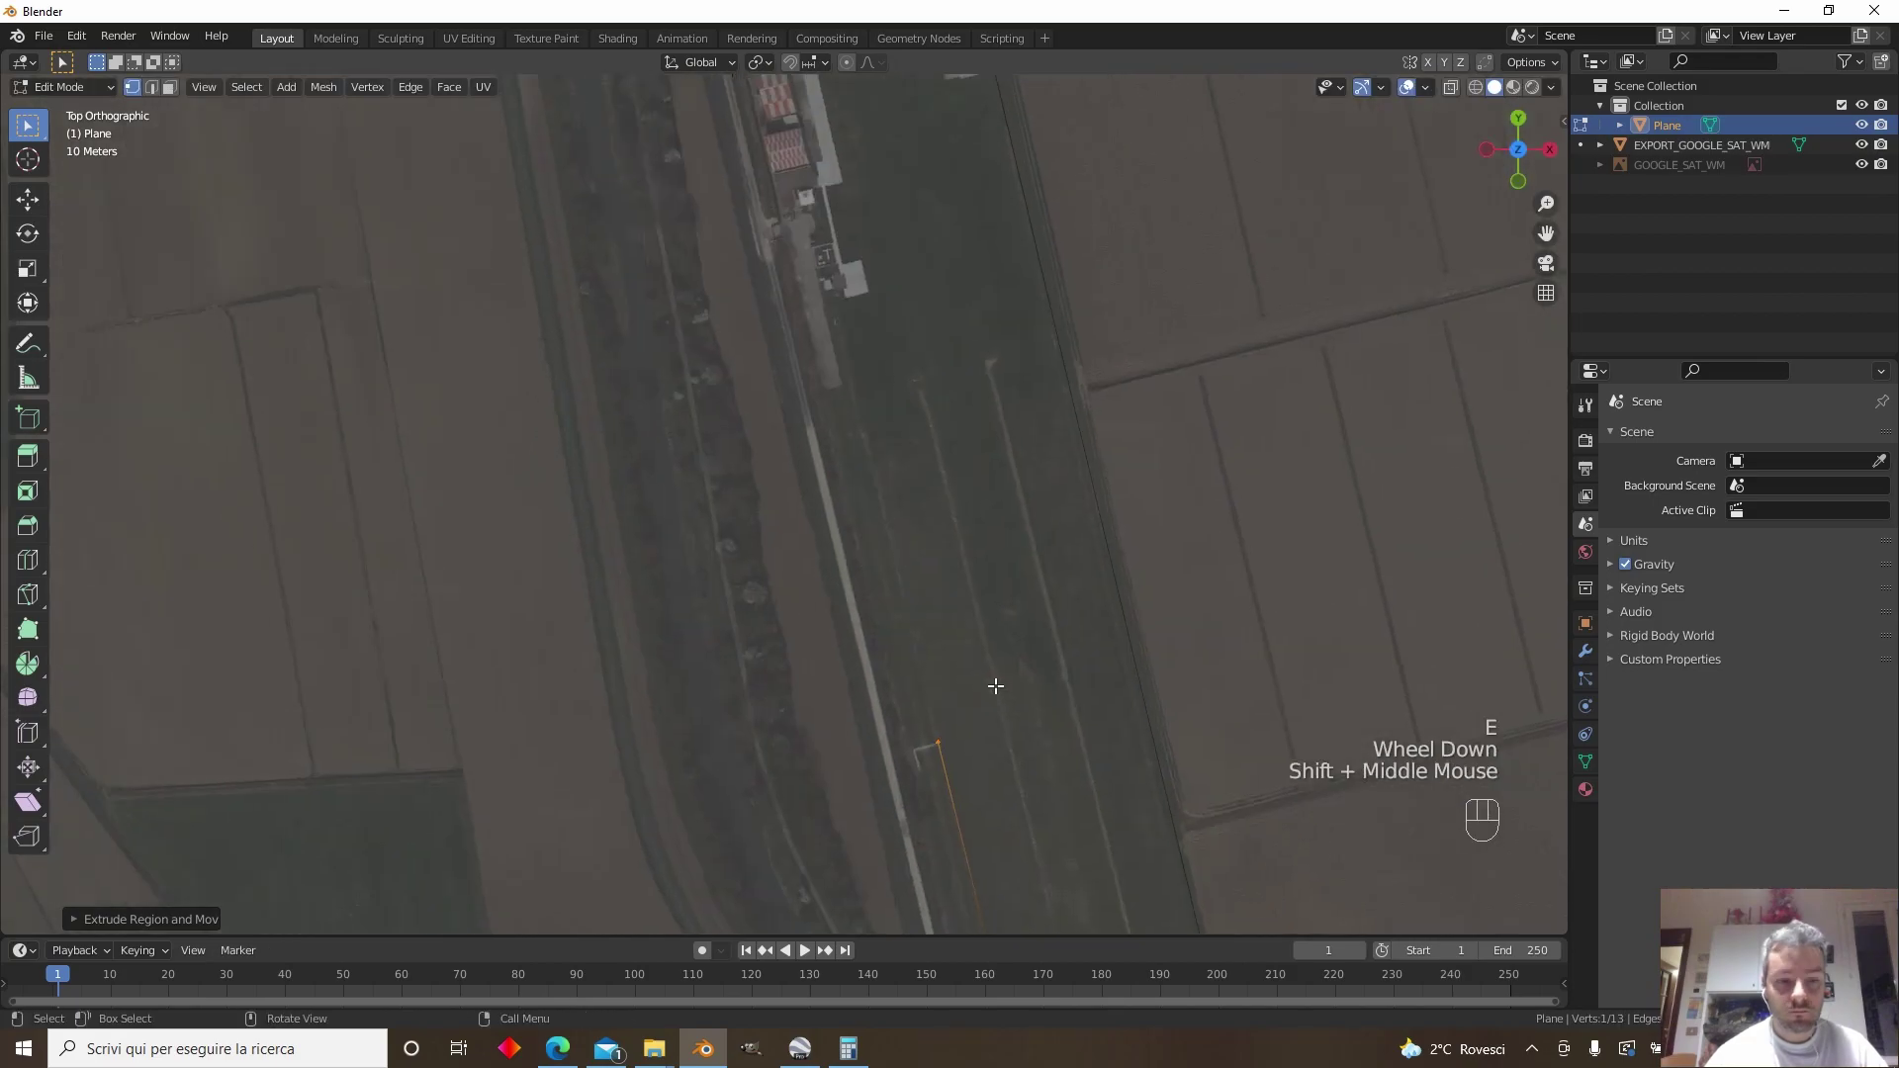
{"action": "left_click", "coordinate": [996, 687]}
Extrude the fence line north to the small southern apron, around the signal square, and along the walkway towards the hangar apron
{"action": "scroll", "coordinate": [996, 686], "scroll_direction": "up", "scroll_amount": 4}
{"action": "middle_click_drag", "start_coordinate": [1019, 593], "coordinate": [891, 488], "text": "shift"}
{"action": "key", "text": "e"}
{"action": "left_click", "coordinate": [963, 486]}
{"action": "key", "text": "e"}
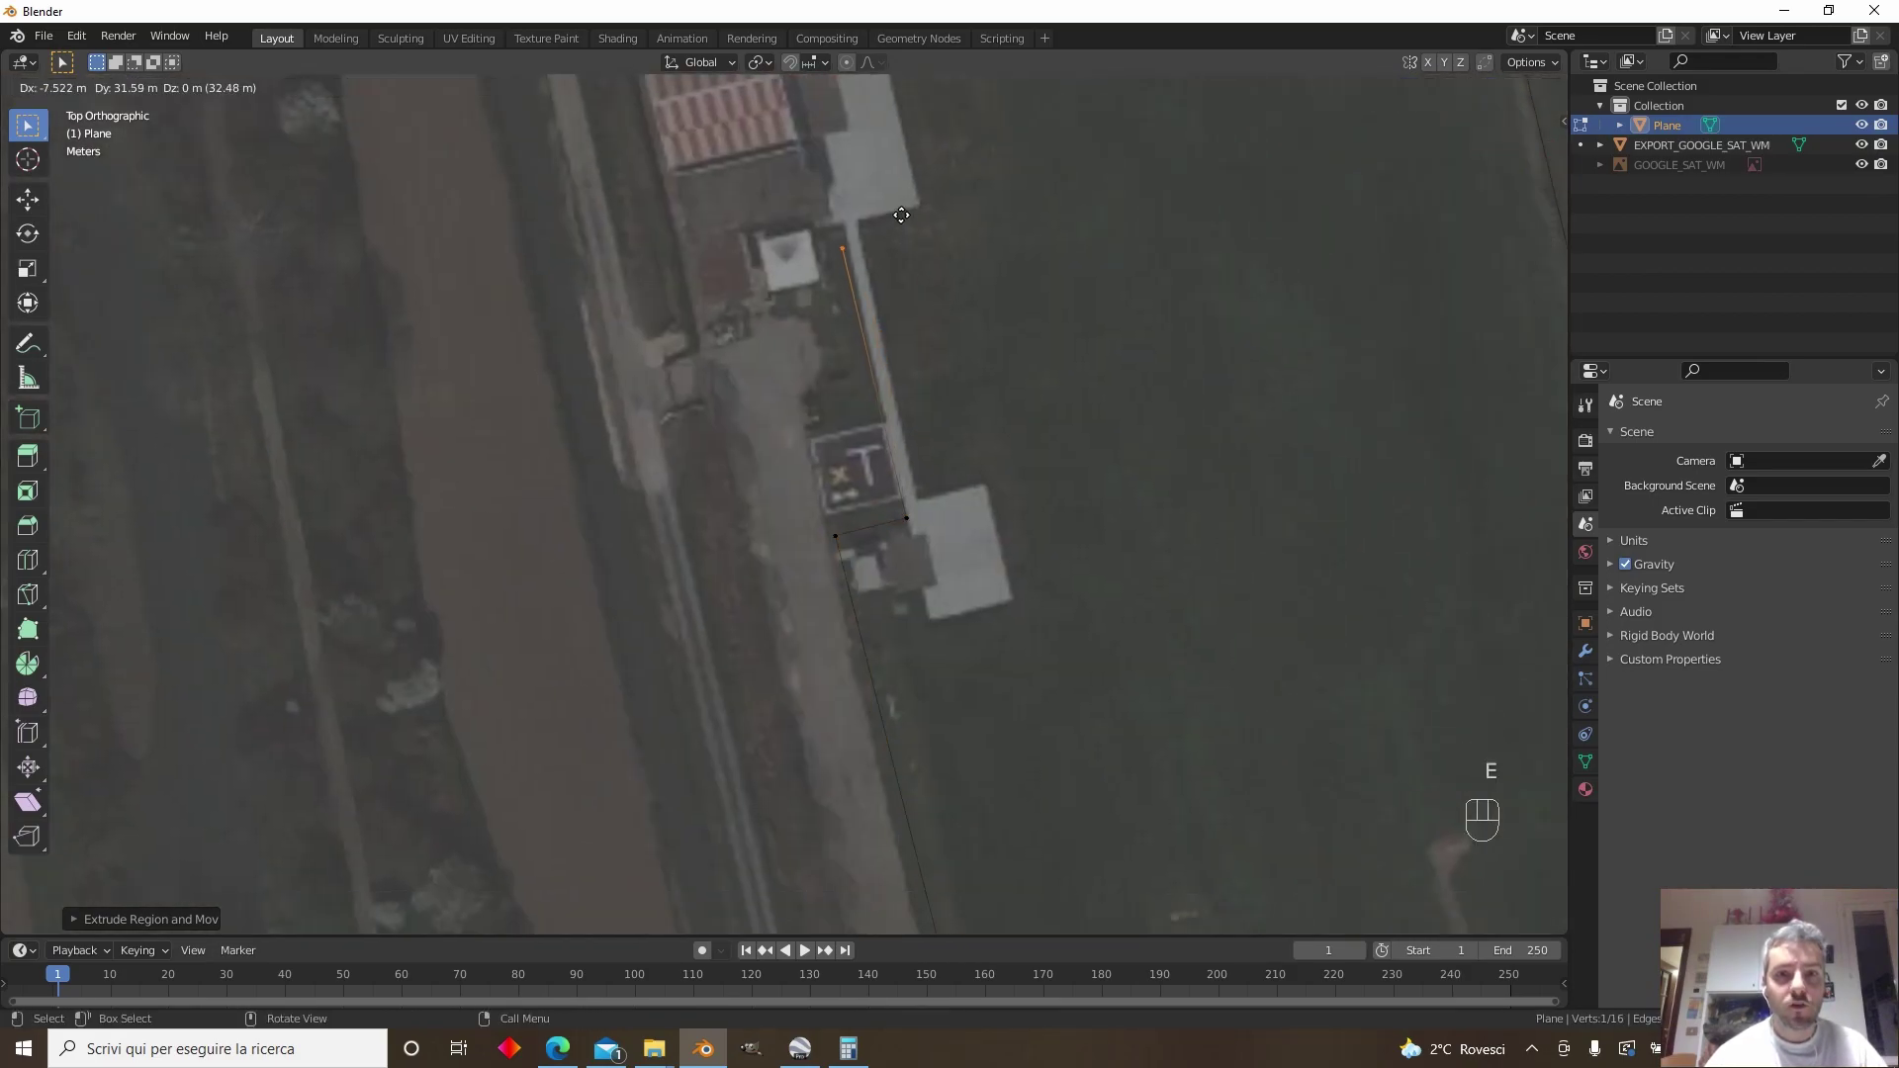
{"action": "left_click", "coordinate": [900, 198]}
{"action": "scroll", "coordinate": [900, 198], "scroll_direction": "down", "scroll_amount": 2}
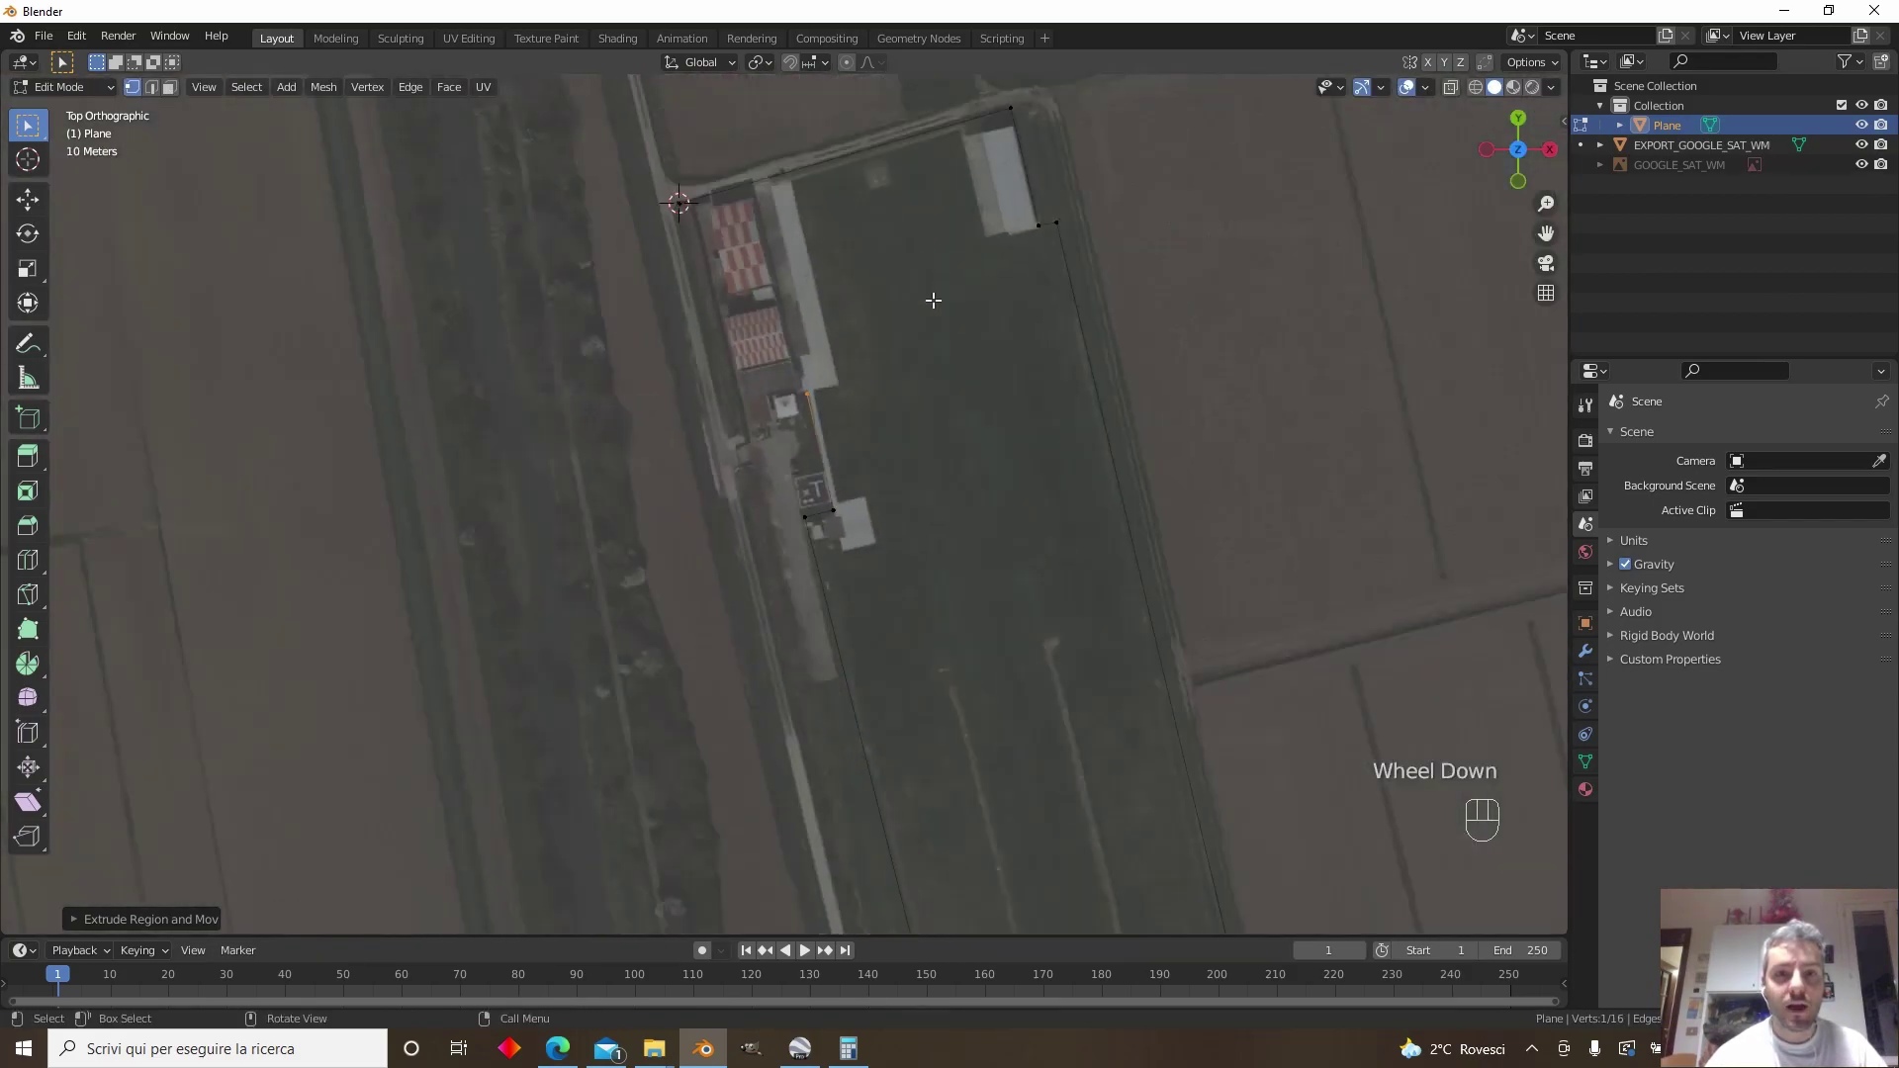
Finish editing the traced fence outline and return to Object Mode
{"action": "middle_click_drag", "start_coordinate": [937, 377], "coordinate": [838, 234], "text": "shift"}
{"action": "key", "text": "Return"}
{"action": "key", "text": "Tab"}
{"action": "scroll", "coordinate": [841, 350], "scroll_direction": "down", "scroll_amount": 1}
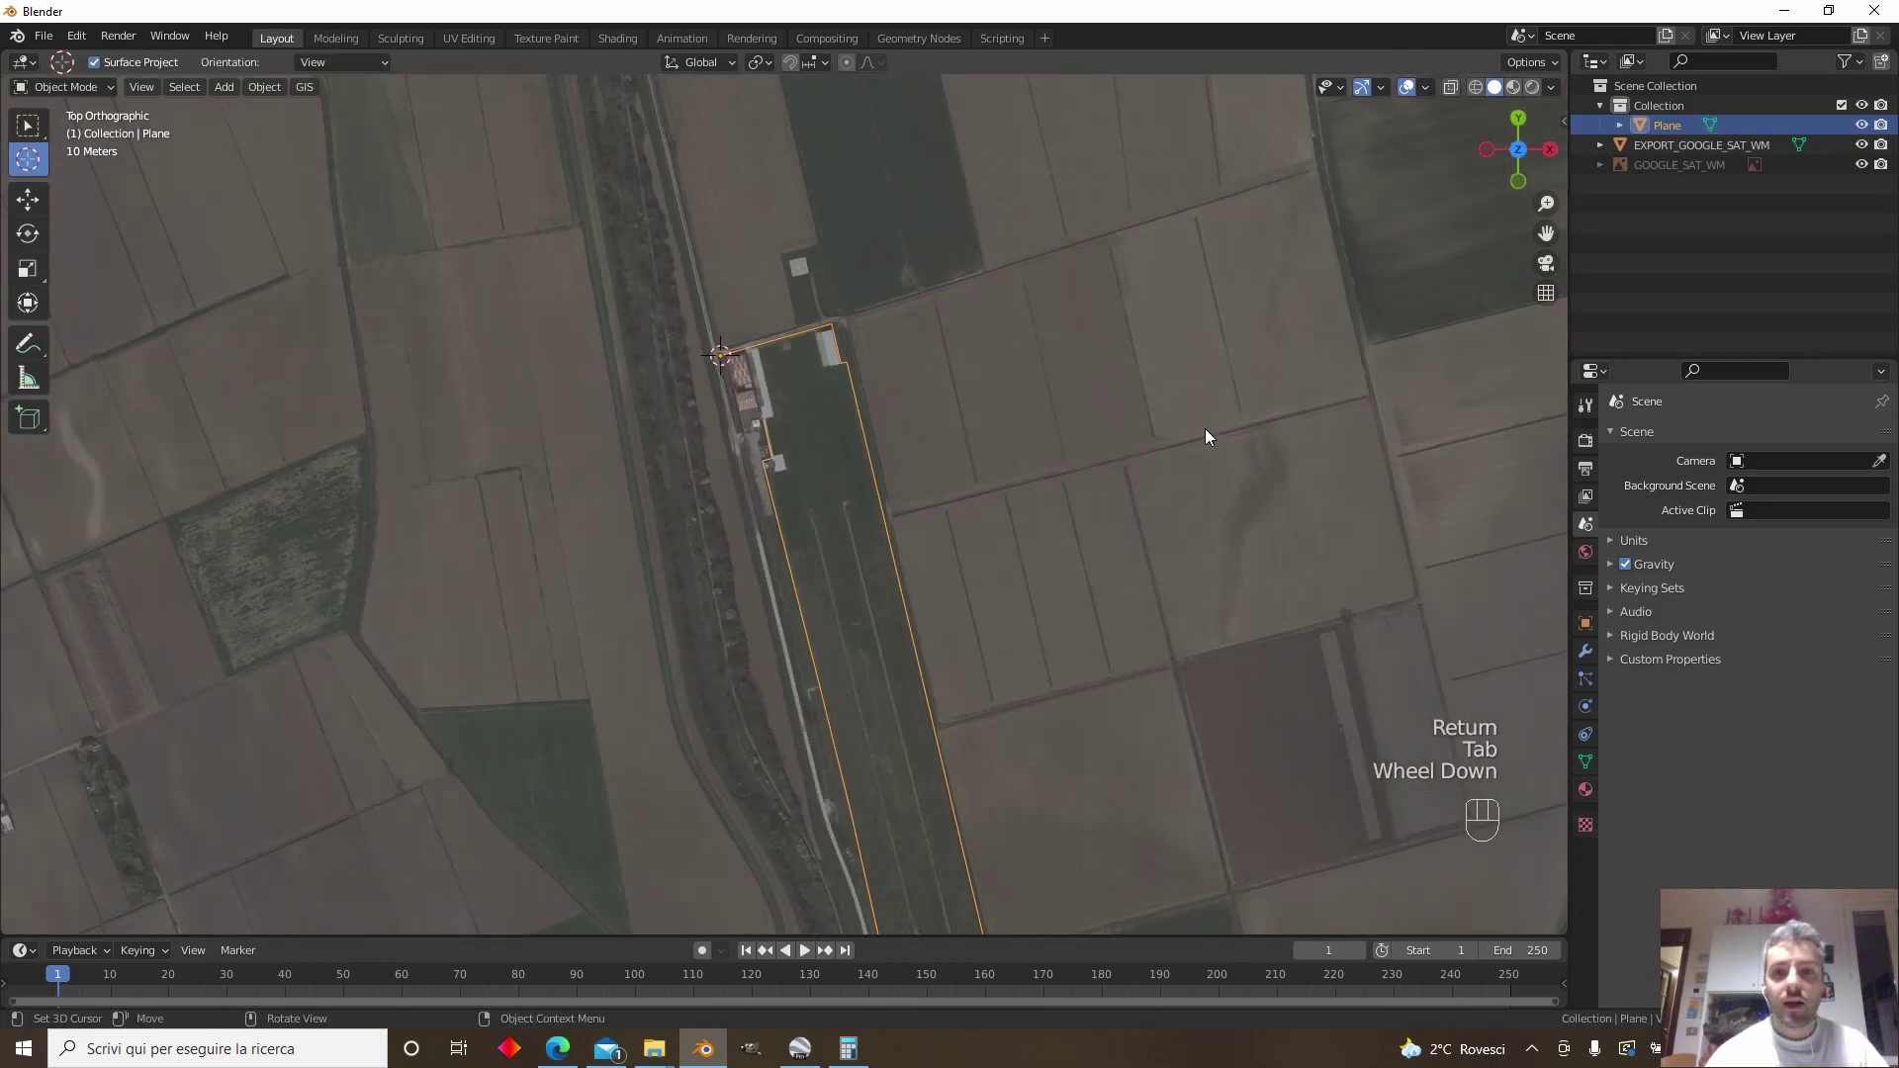
{"action": "scroll", "coordinate": [1035, 364], "scroll_direction": "down", "scroll_amount": 2}
Switch back to the Select Box tool and hide the EXPORT_GOOGLE_SAT_WM satellite plane
{"action": "left_click", "coordinate": [993, 455]}
{"action": "left_click", "coordinate": [1024, 173]}
{"action": "left_click", "coordinate": [27, 125]}
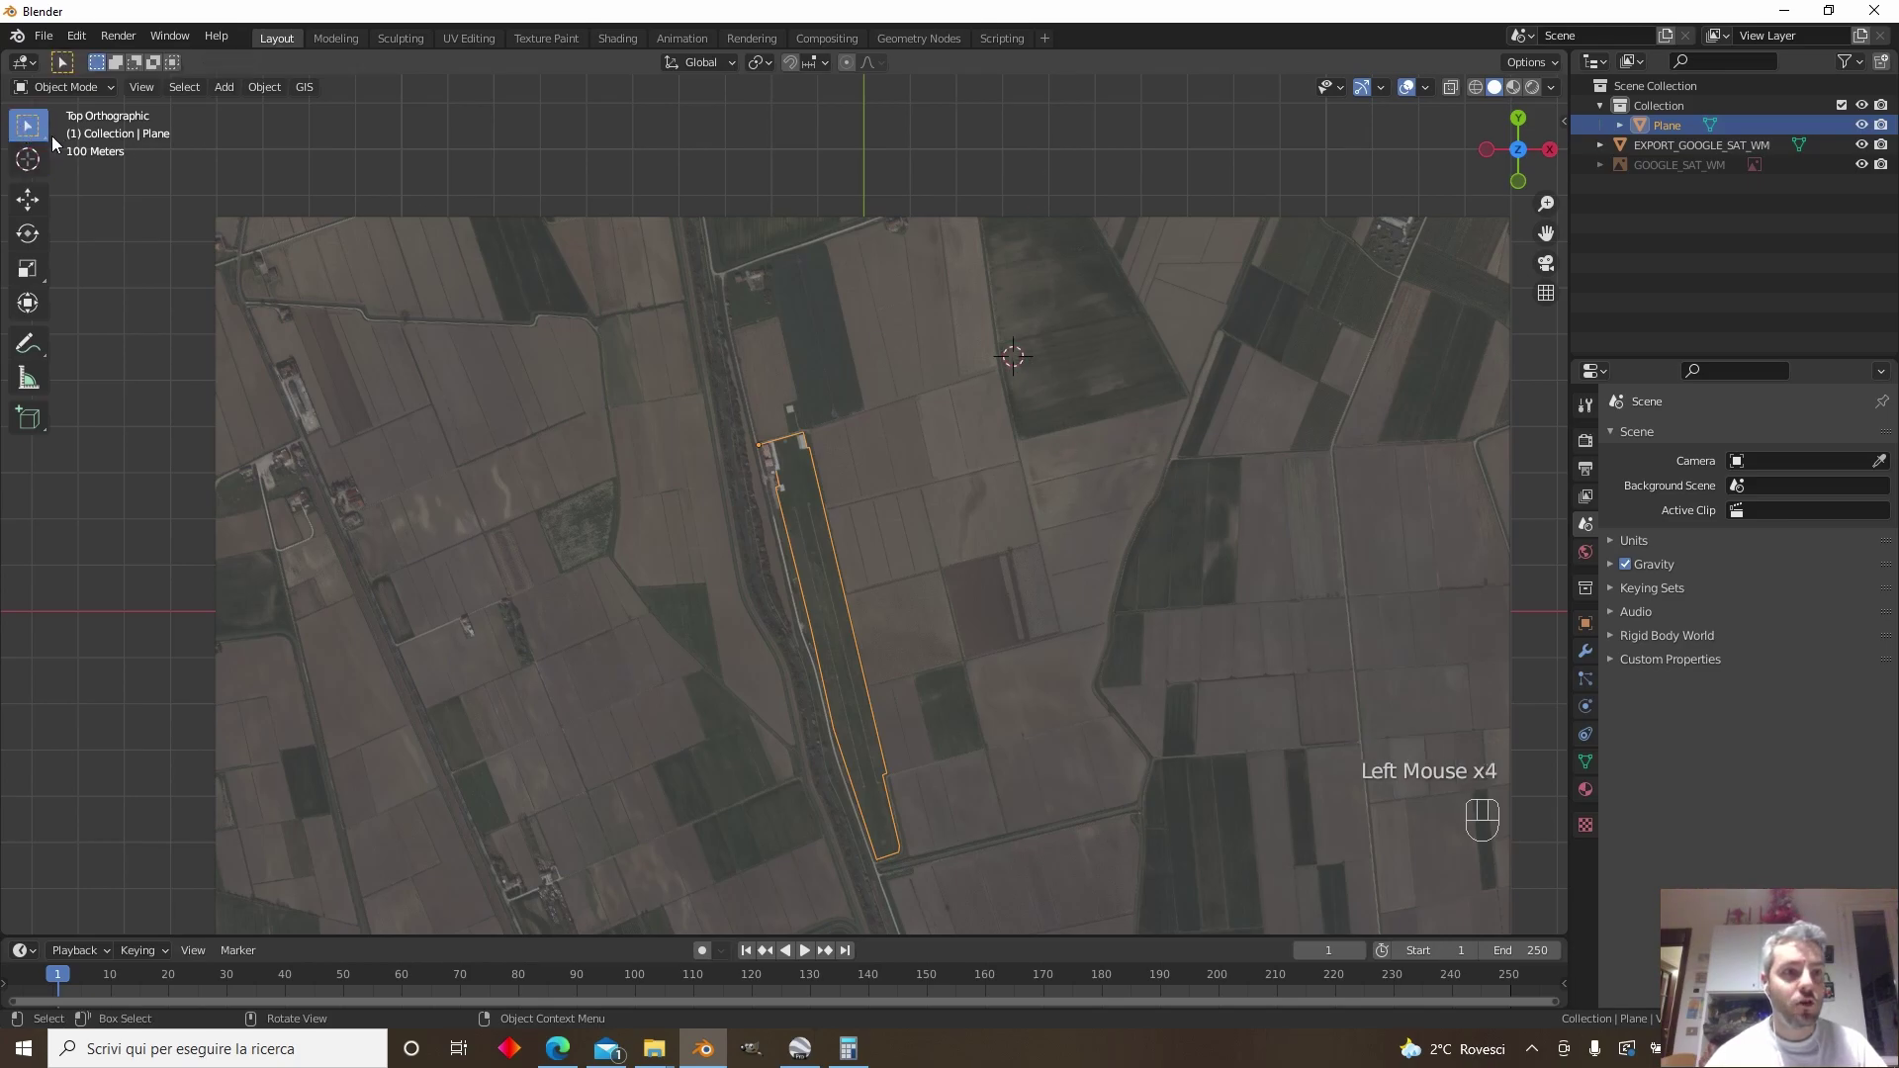
{"action": "left_click", "coordinate": [1042, 458]}
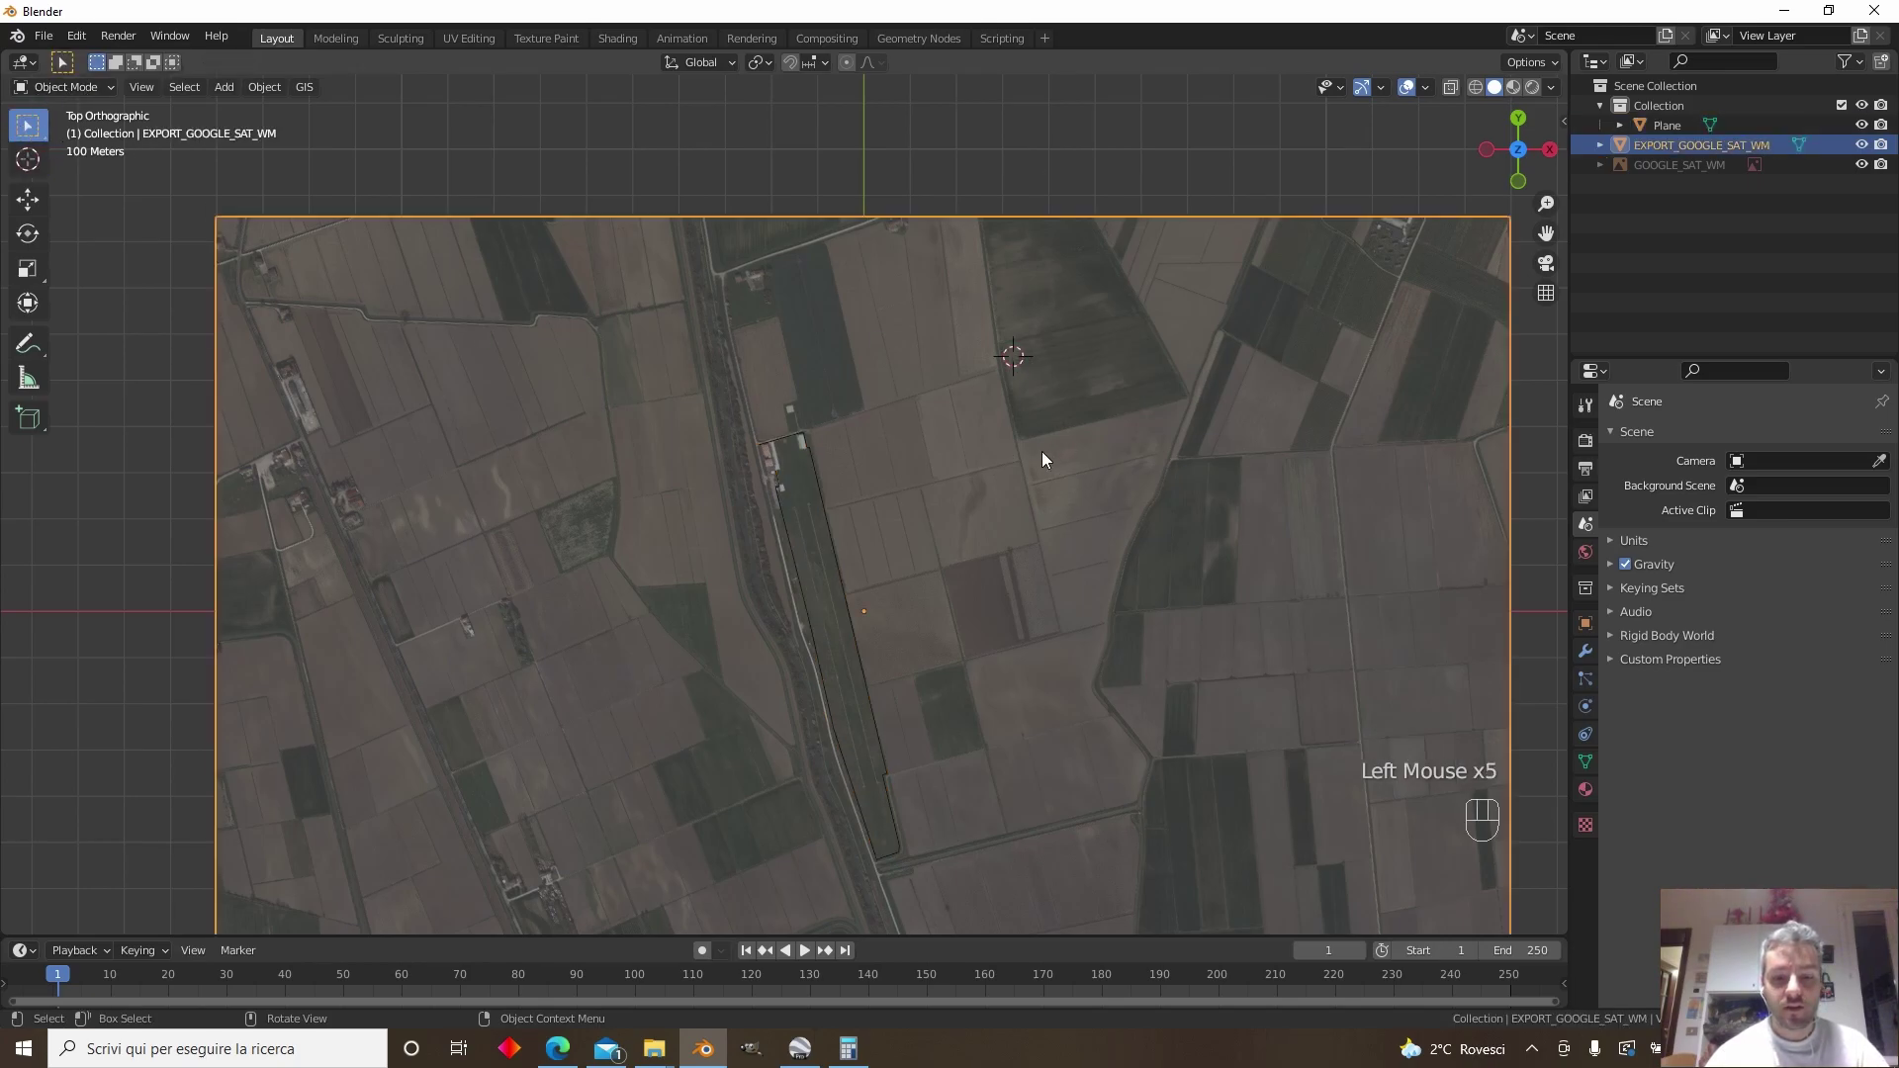
{"action": "key", "text": "h"}
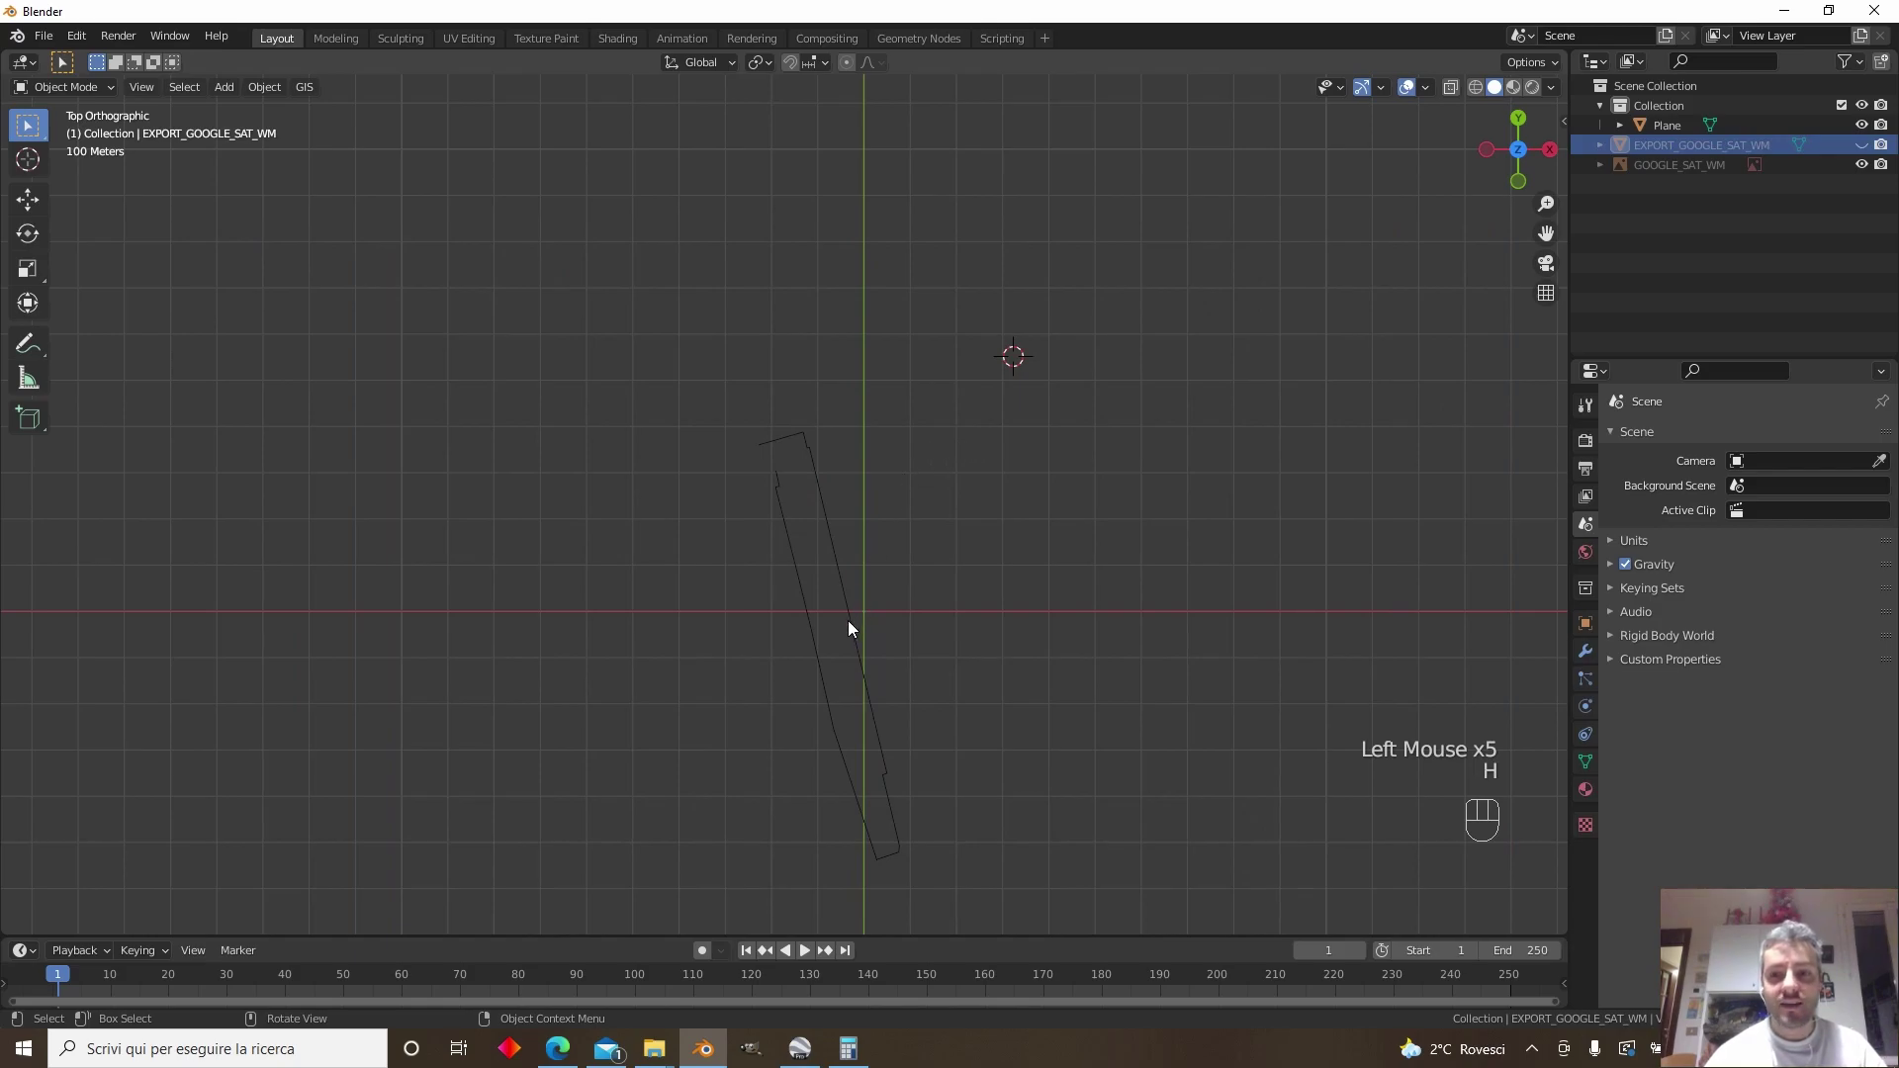
Rename the traced fence outline object as FEMCE-REFERENCE
{"action": "middle_click_drag", "start_coordinate": [849, 620], "coordinate": [847, 459], "text": "shift"}
{"action": "left_click", "coordinate": [875, 443]}
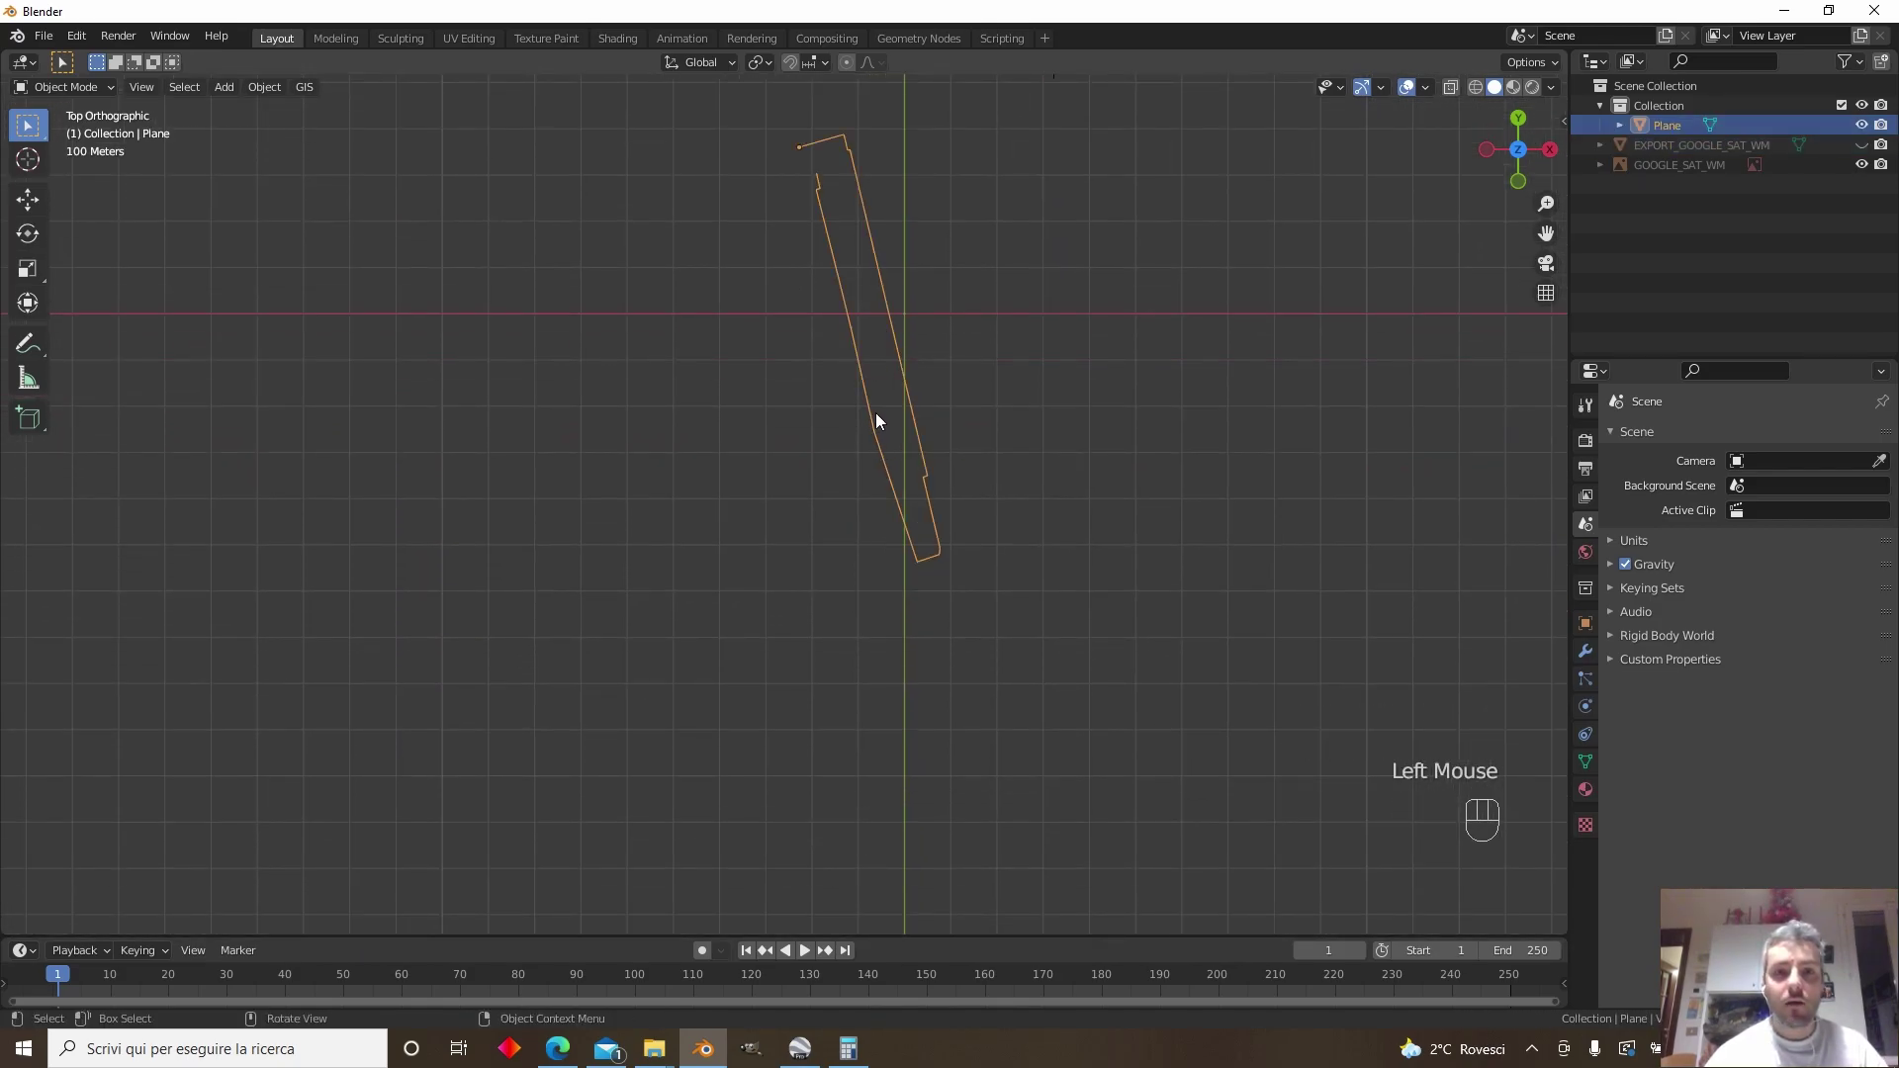
{"action": "double_click", "coordinate": [1666, 125]}
{"action": "type", "text": "FEMCE-REFERENCE"}
Convert the FEMCE-REFERENCE outline to a curve and hide it from the viewport
{"action": "right_click", "coordinate": [894, 331]}
{"action": "right_click", "coordinate": [894, 331]}
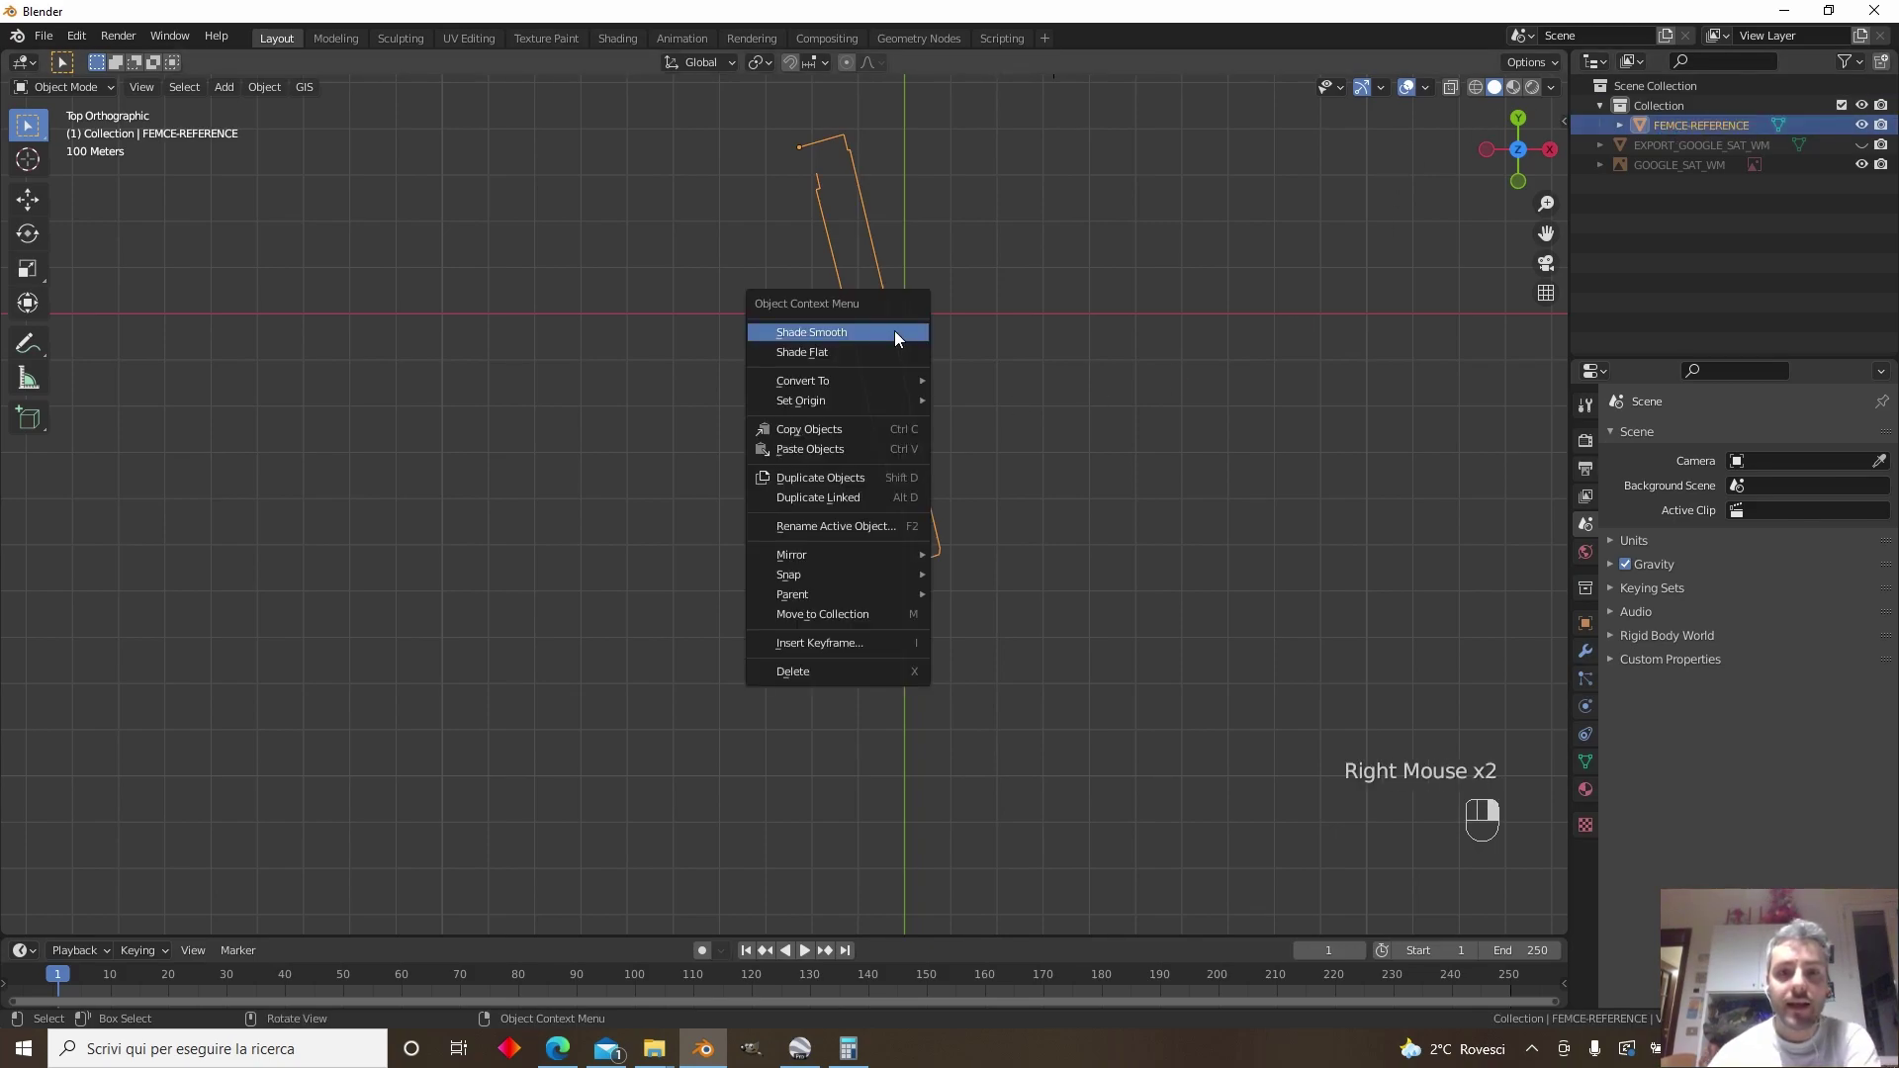
{"action": "mouse_move", "coordinate": [868, 382]}
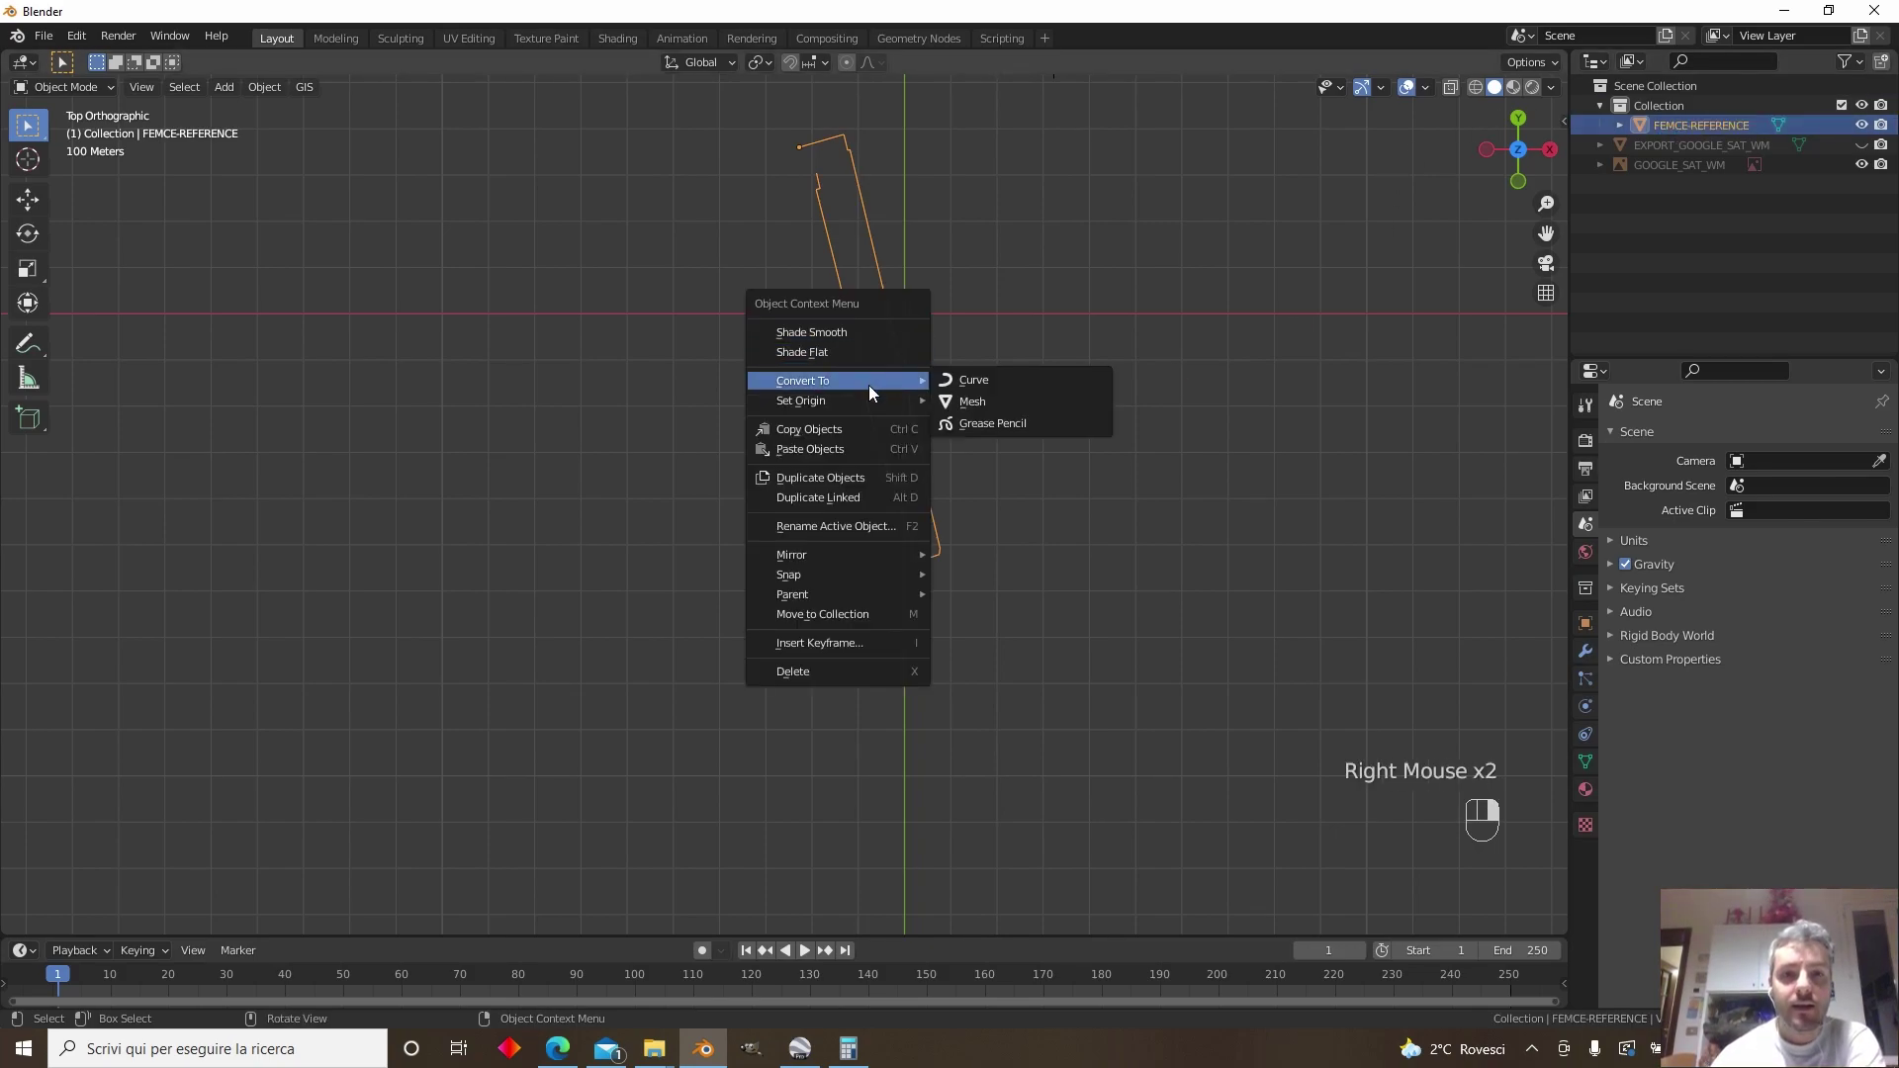
{"action": "left_click", "coordinate": [990, 382]}
{"action": "scroll", "coordinate": [940, 532], "scroll_direction": "up", "scroll_amount": 3}
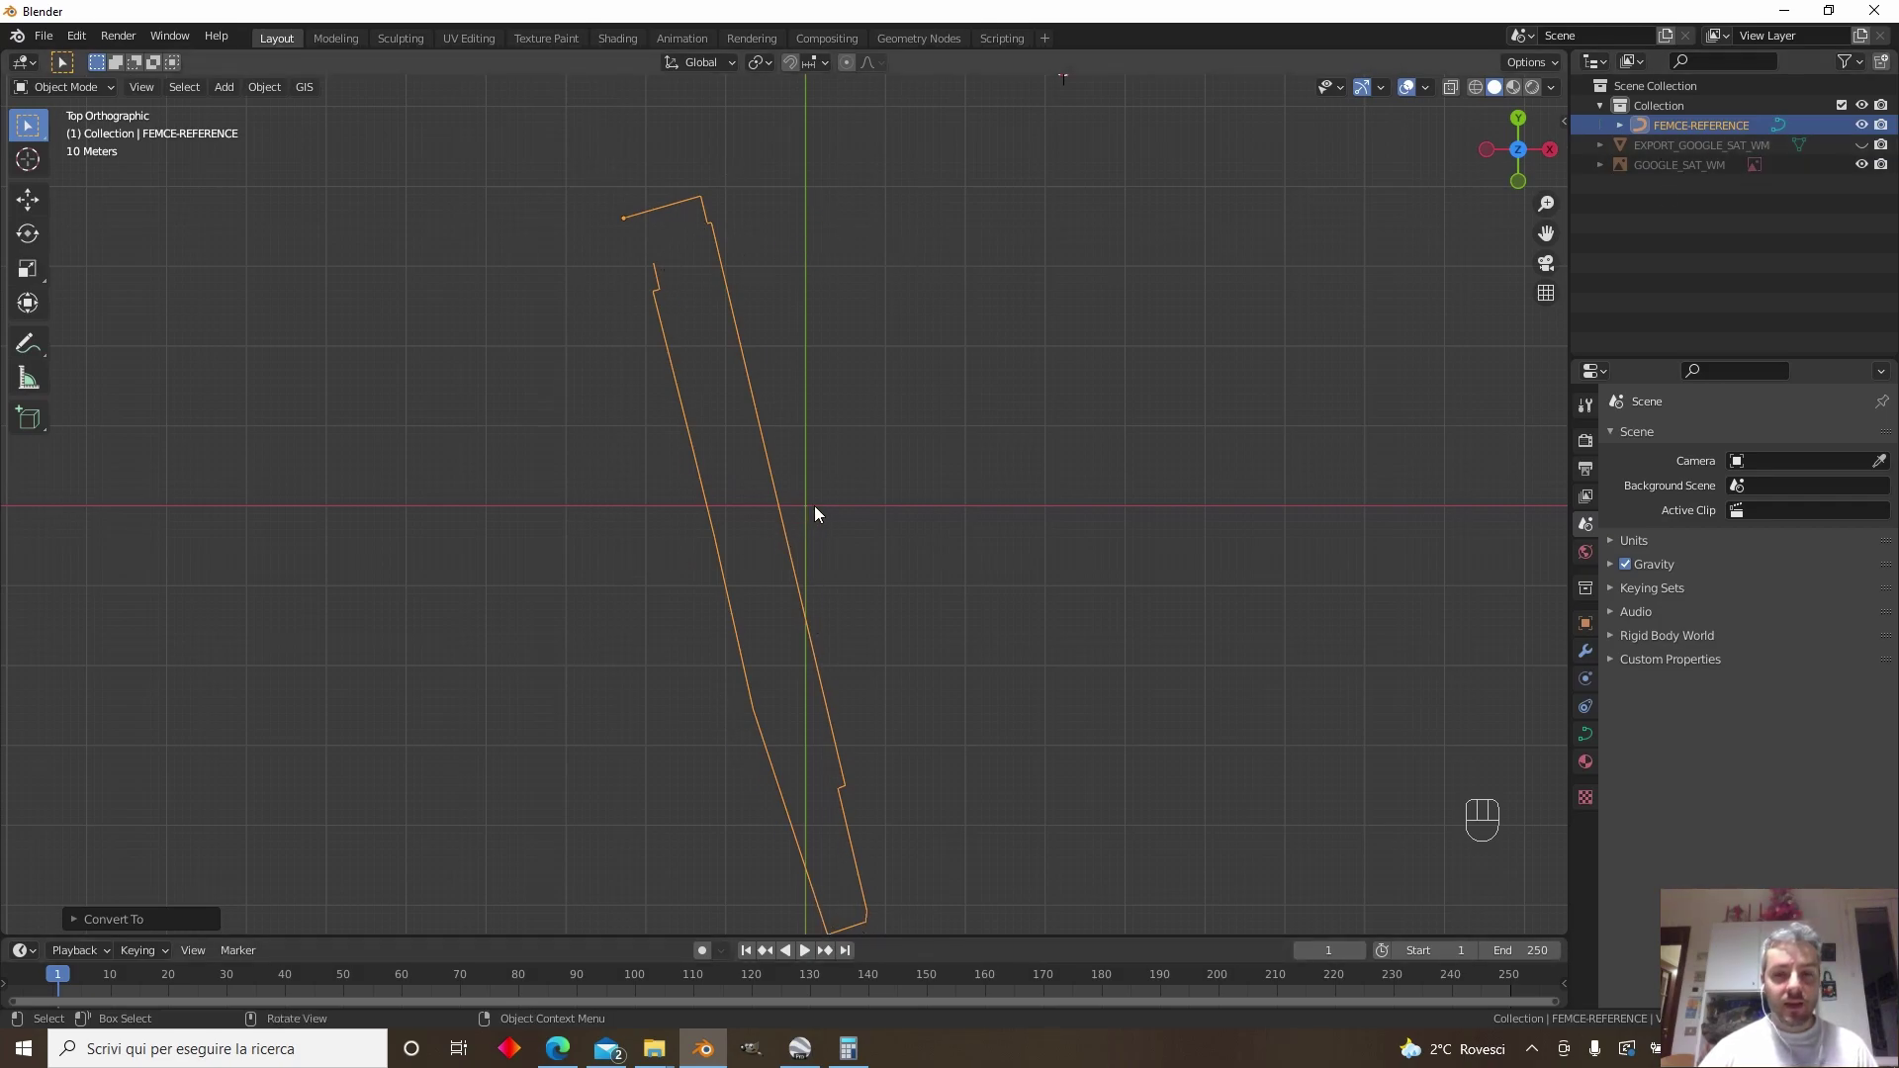
{"action": "left_click", "coordinate": [1861, 124]}
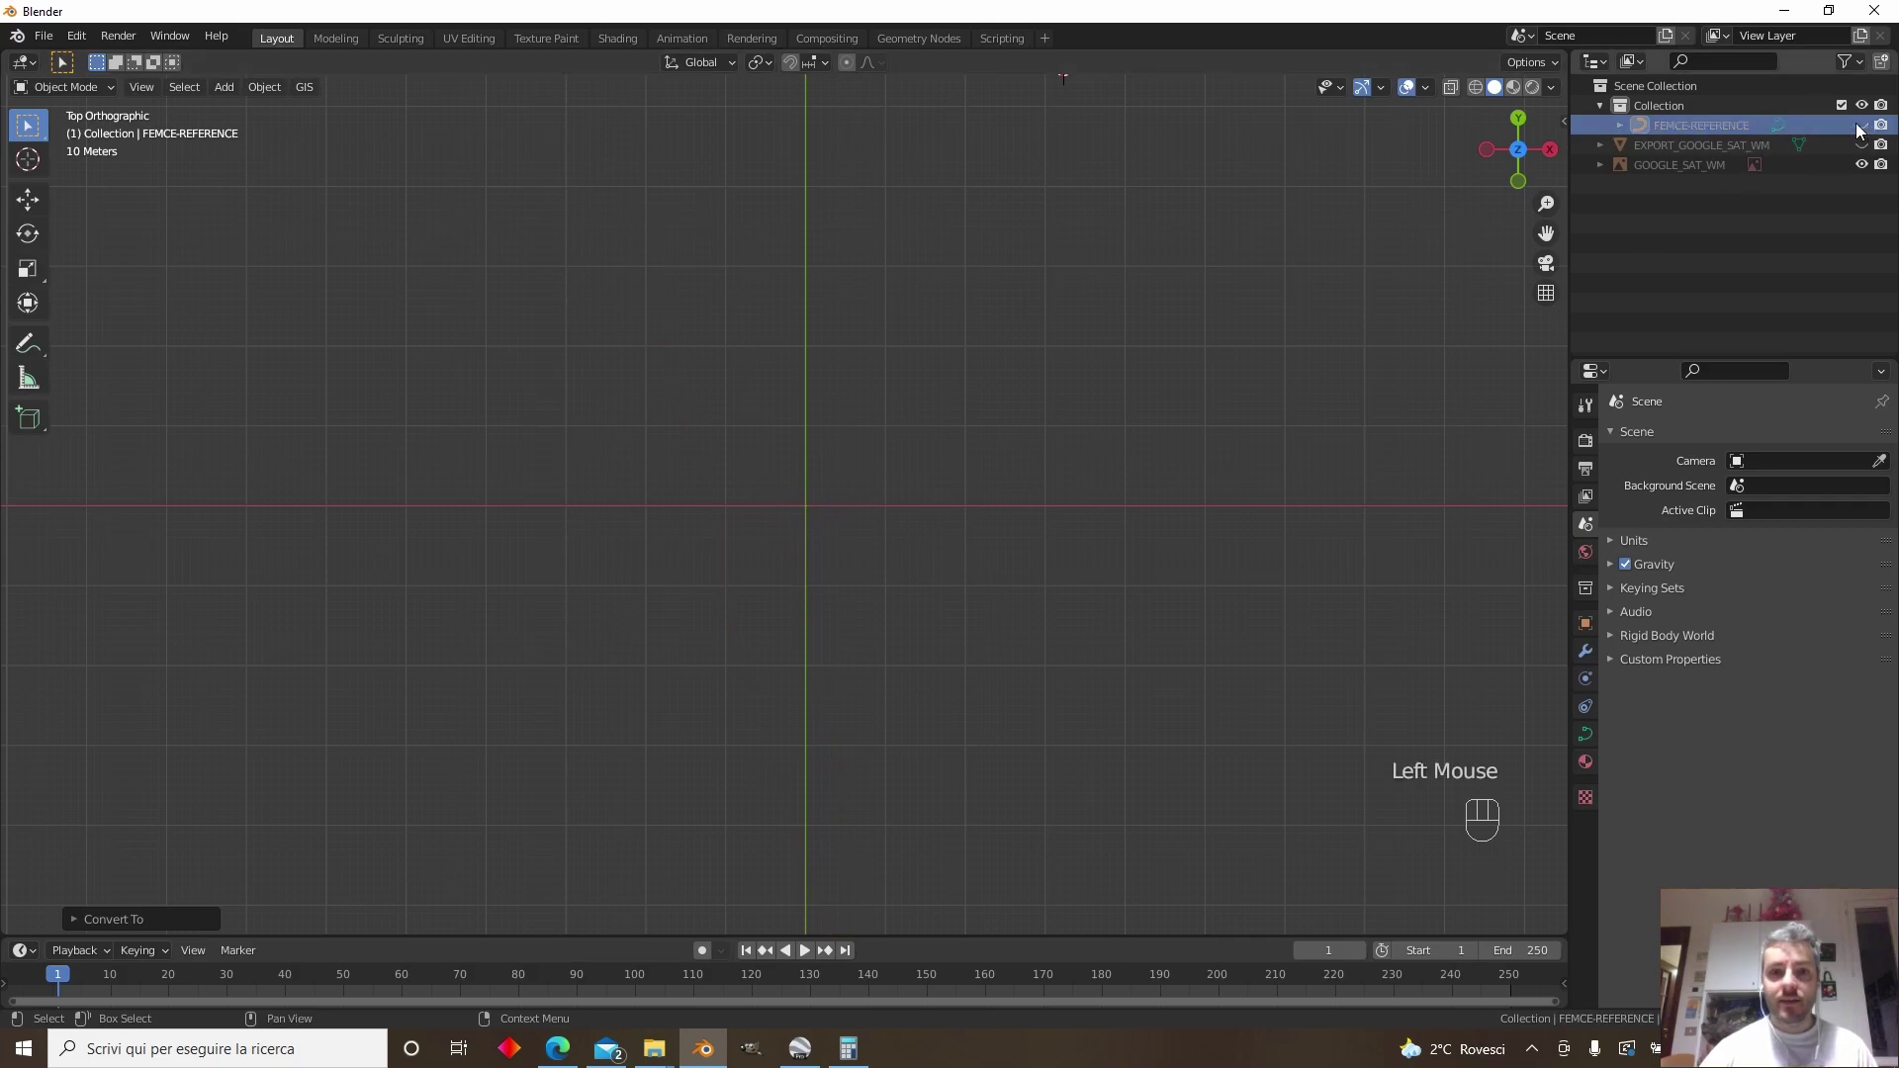
Switch the viewport to orthographic projection and snap the 3D cursor to the world origin
{"action": "scroll", "coordinate": [829, 526], "scroll_direction": "up", "scroll_amount": 7}
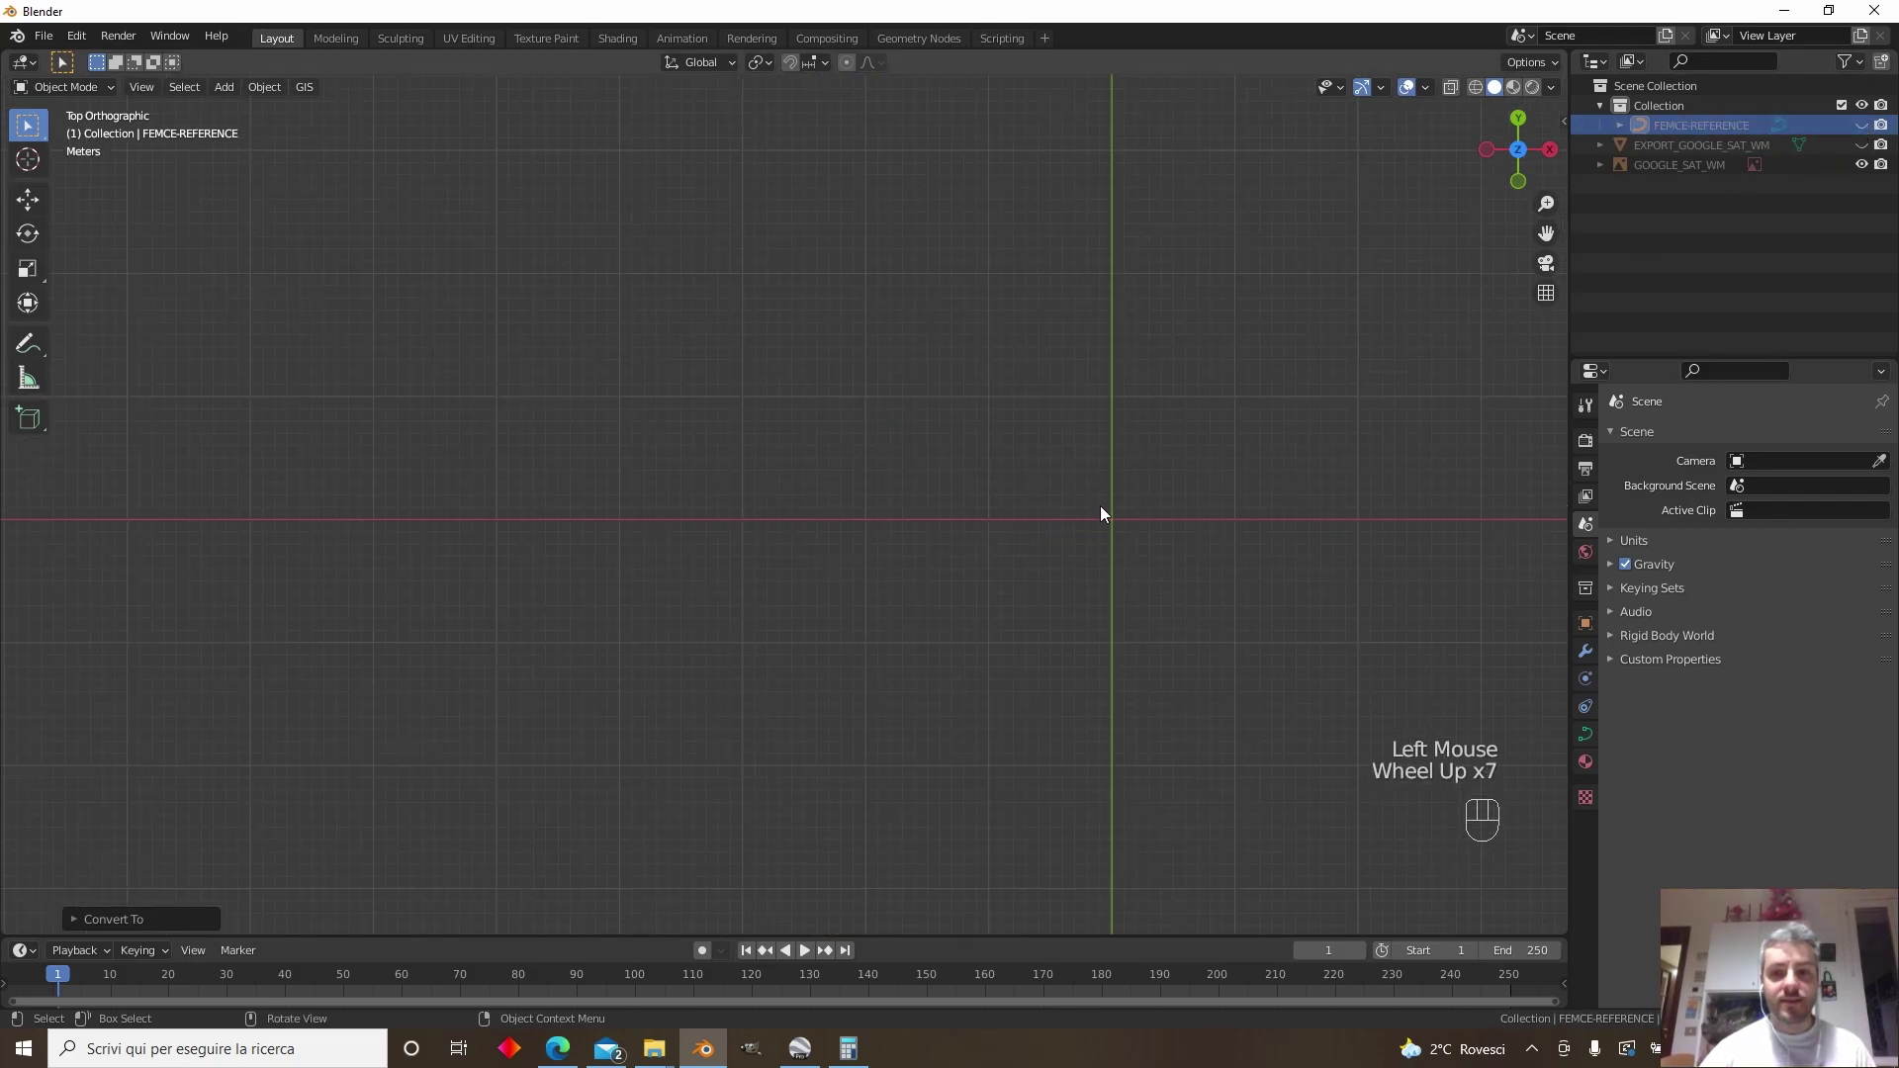
{"action": "middle_click_drag", "start_coordinate": [1101, 514], "coordinate": [1009, 476]}
{"action": "middle_click", "coordinate": [1162, 699], "text": "alt"}
{"action": "scroll", "coordinate": [1119, 615], "scroll_direction": "down", "scroll_amount": 2}
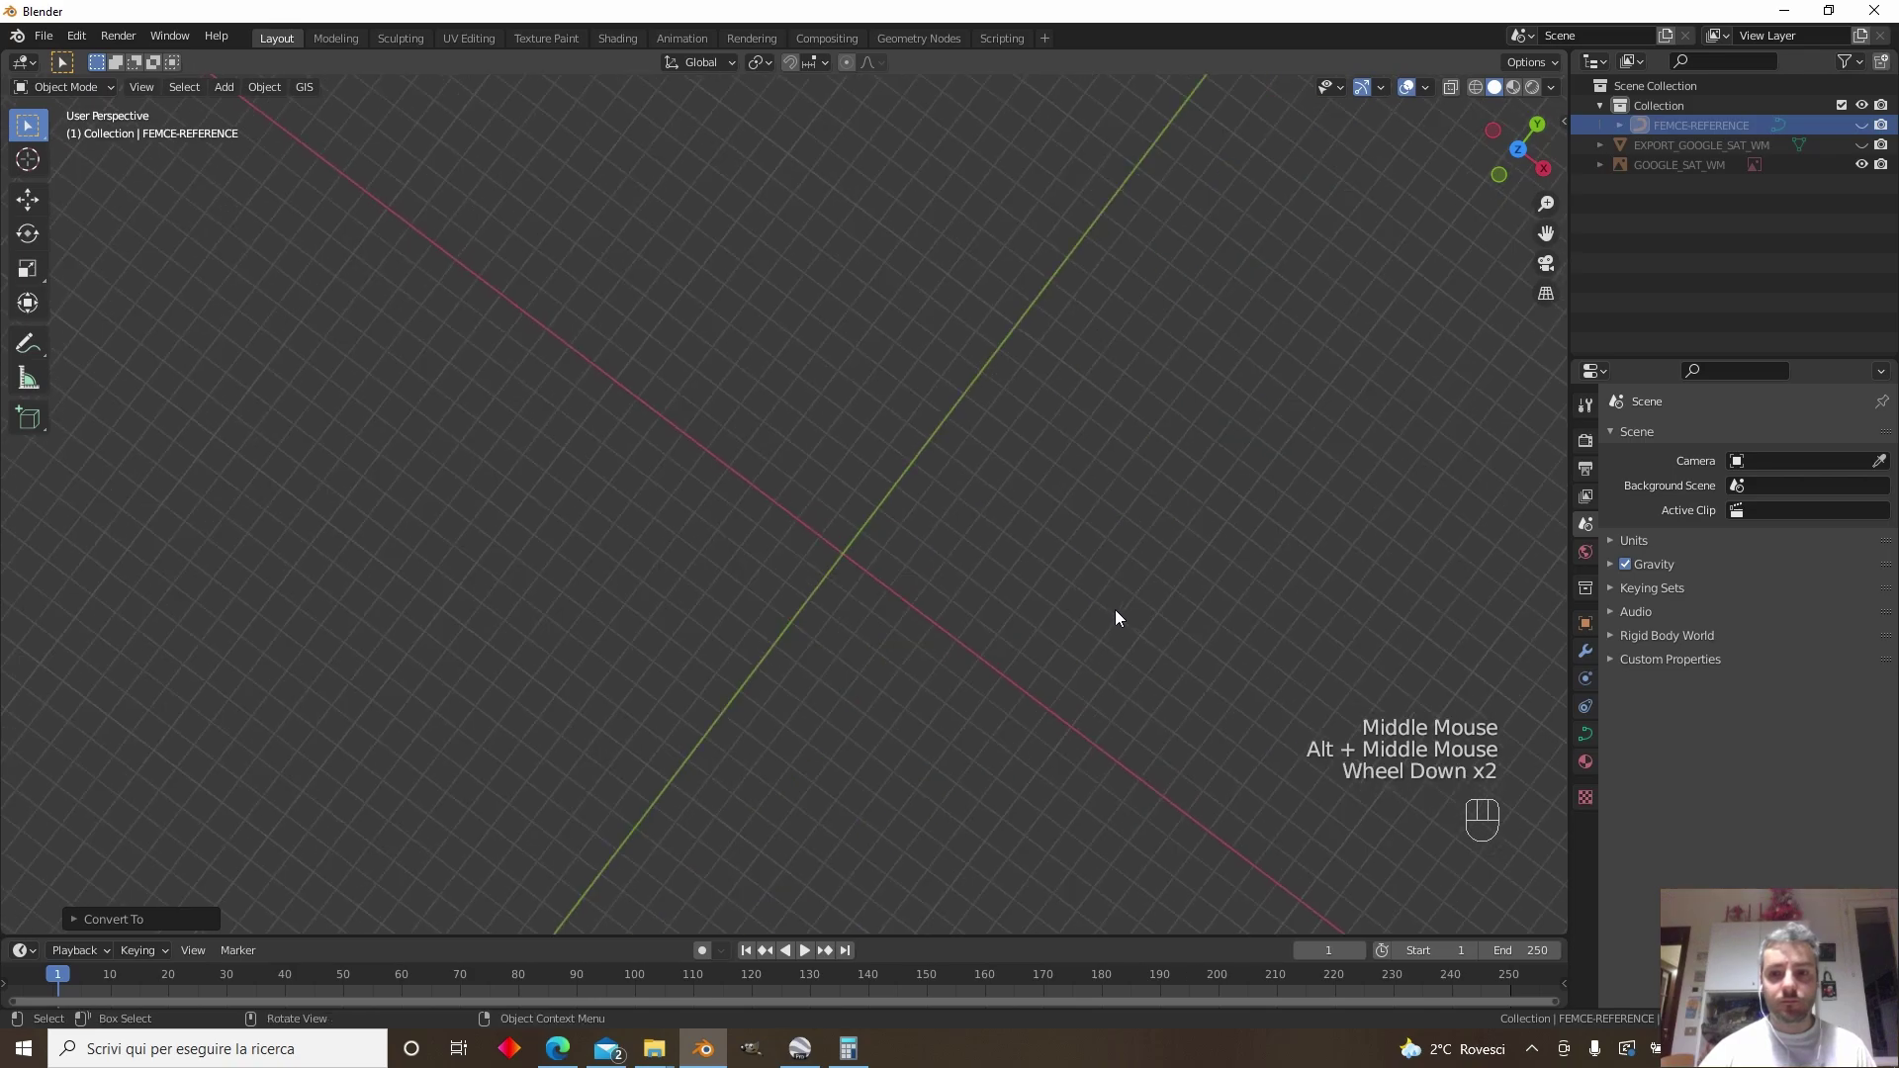
{"action": "scroll", "coordinate": [1005, 584], "scroll_direction": "down", "scroll_amount": 1}
{"action": "left_click", "coordinate": [1547, 293]}
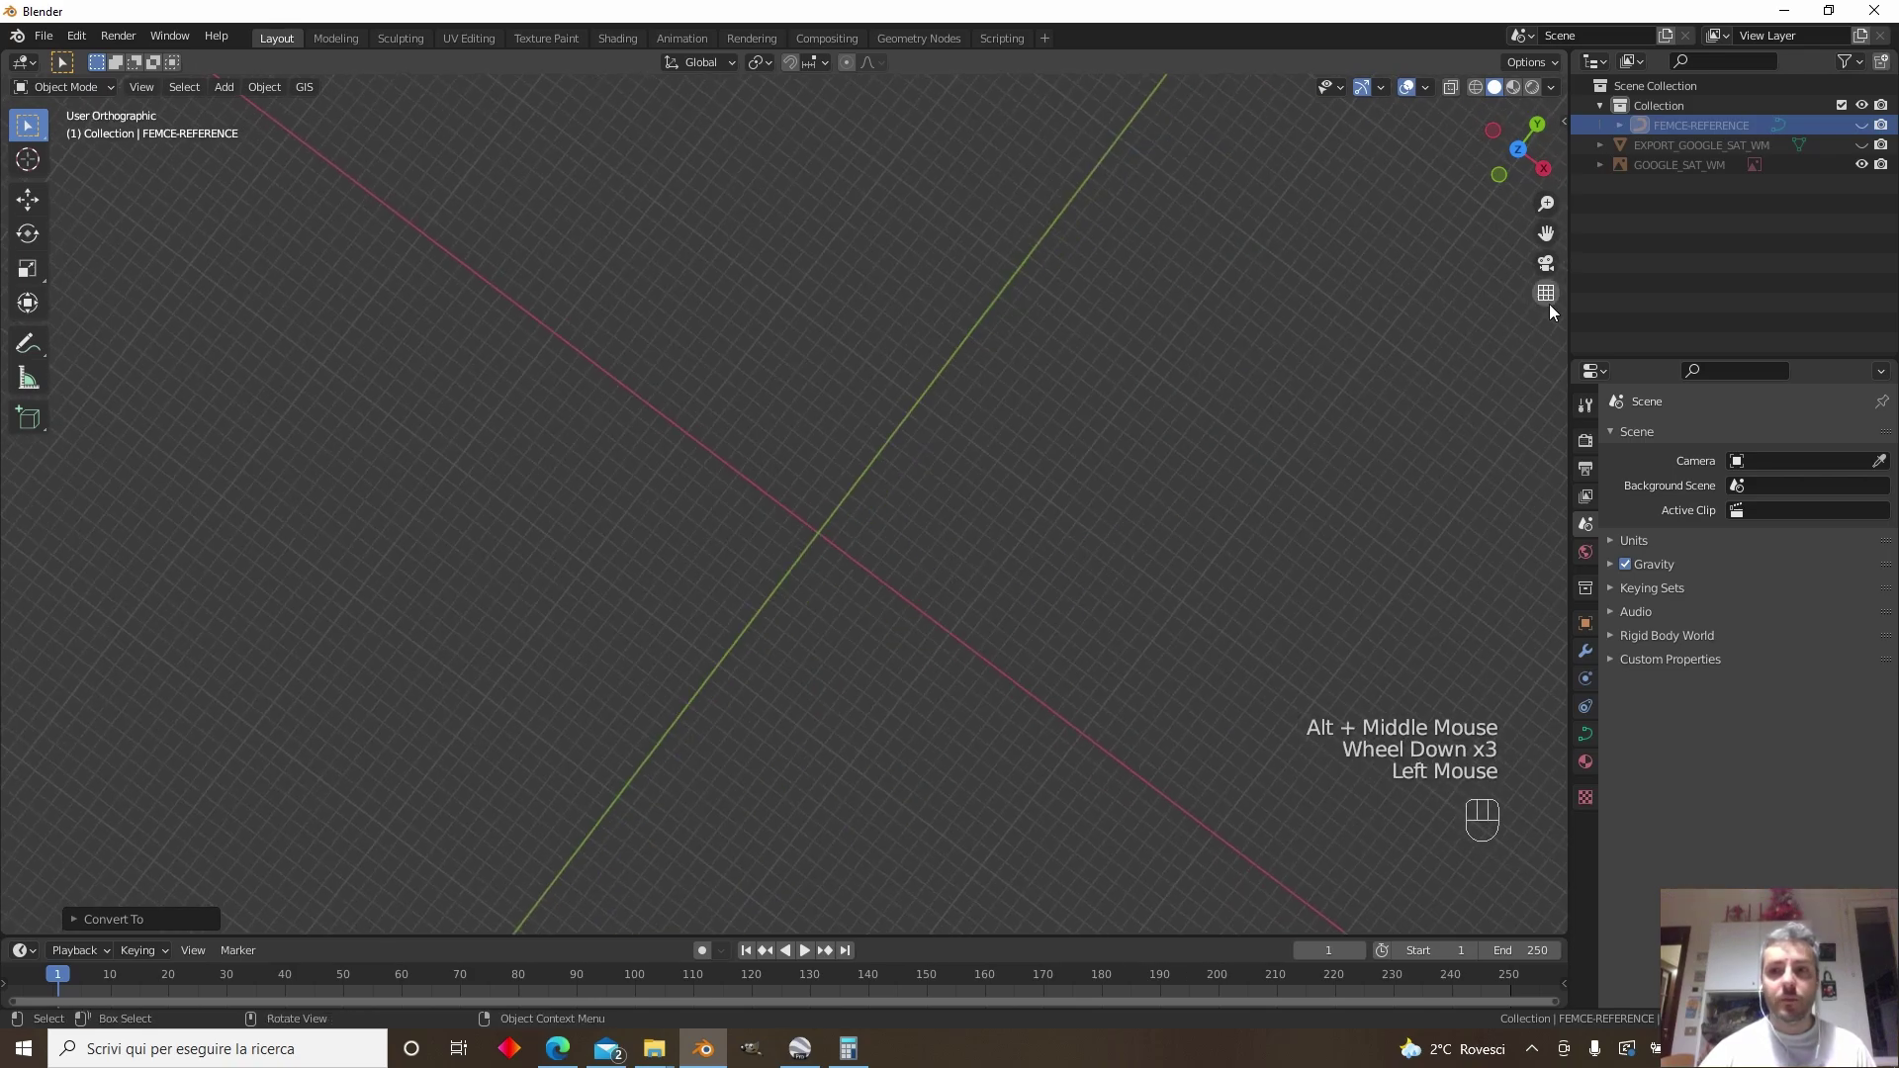
{"action": "key", "text": "shift"}
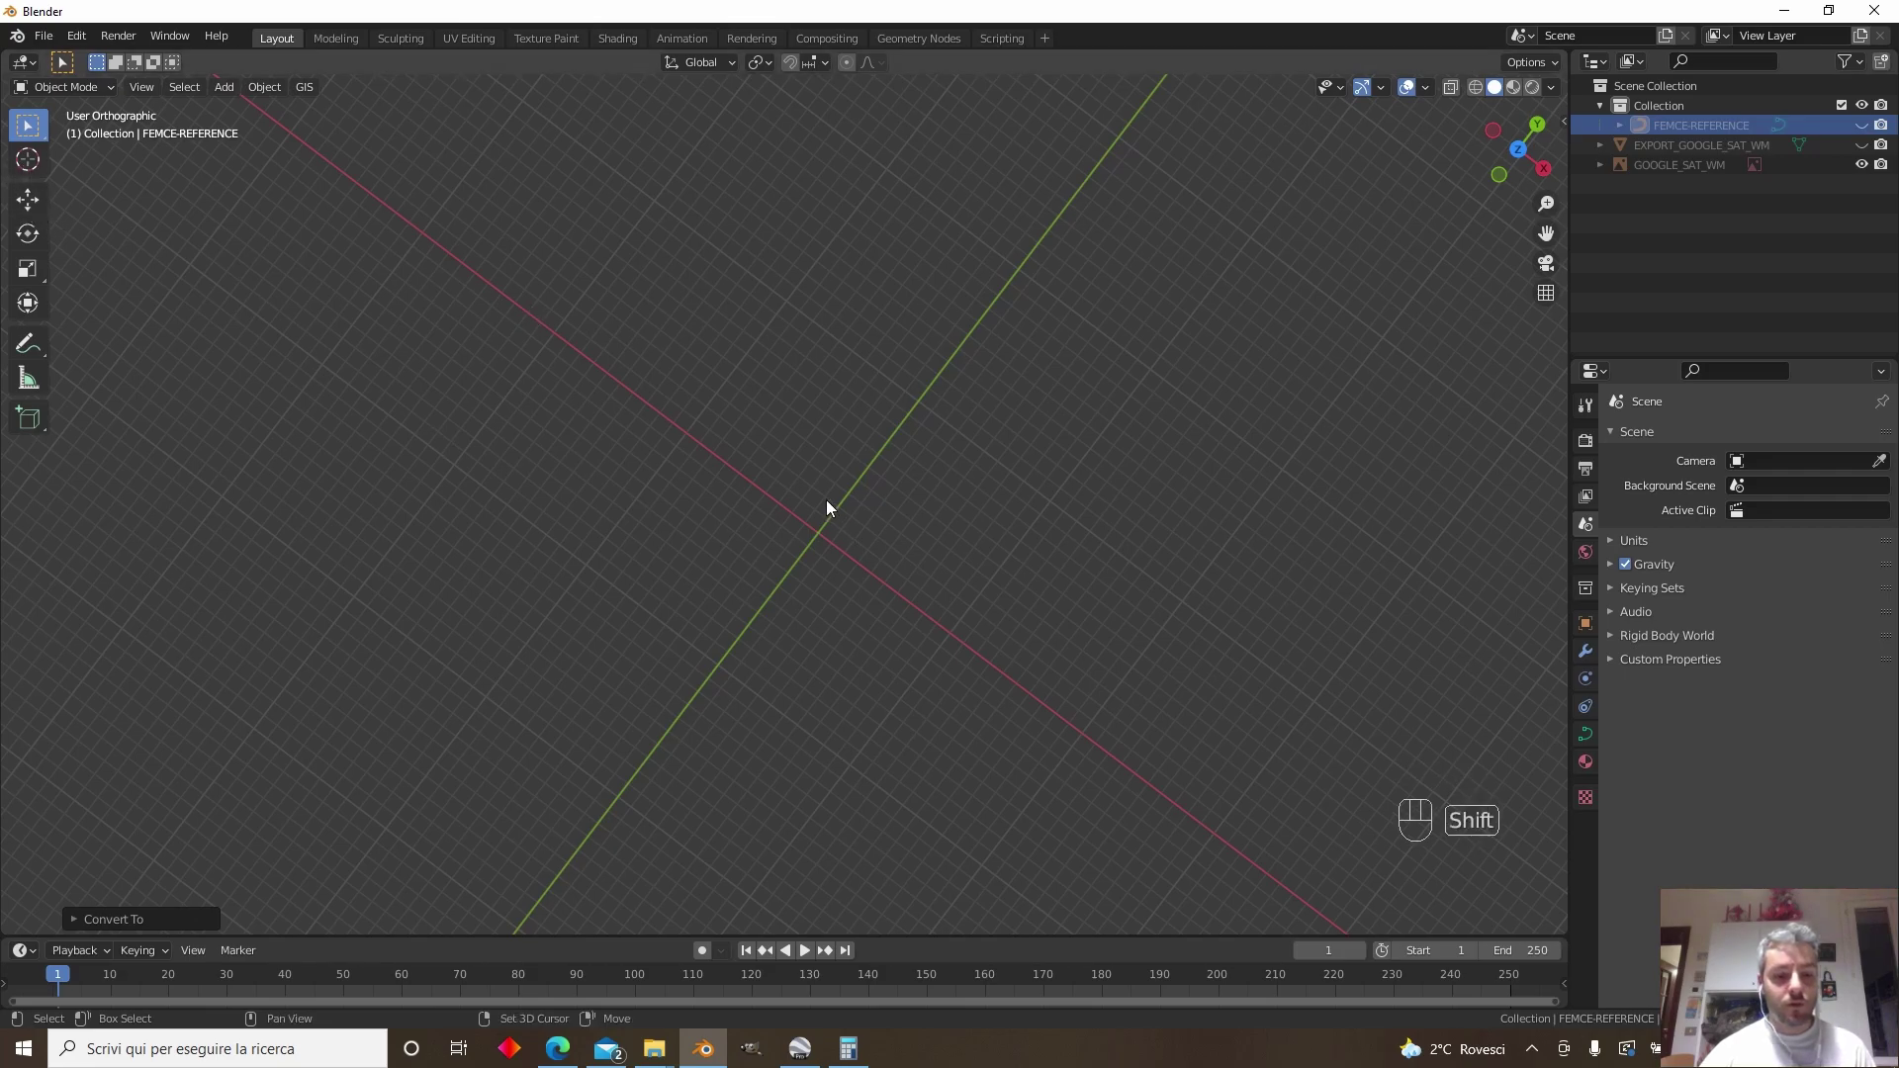
{"action": "key", "text": "shift+s"}
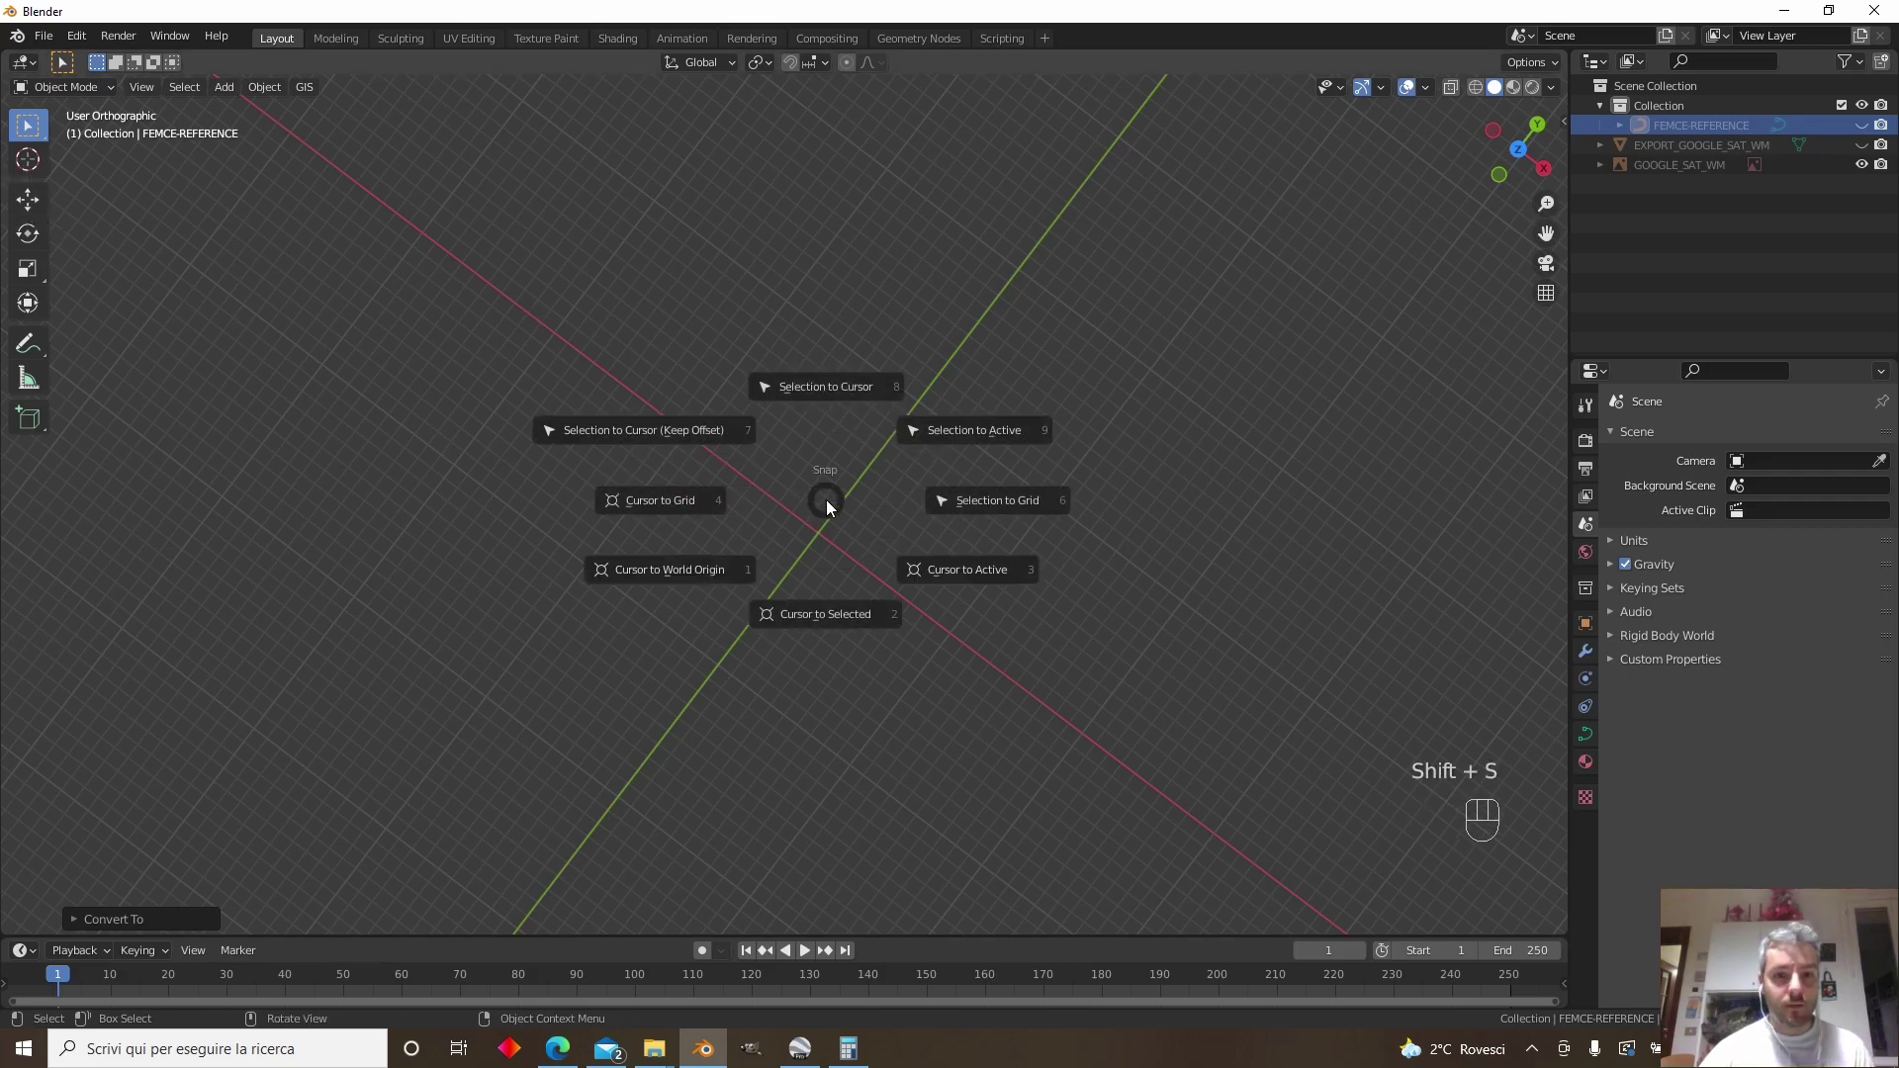
{"action": "left_click", "coordinate": [663, 571]}
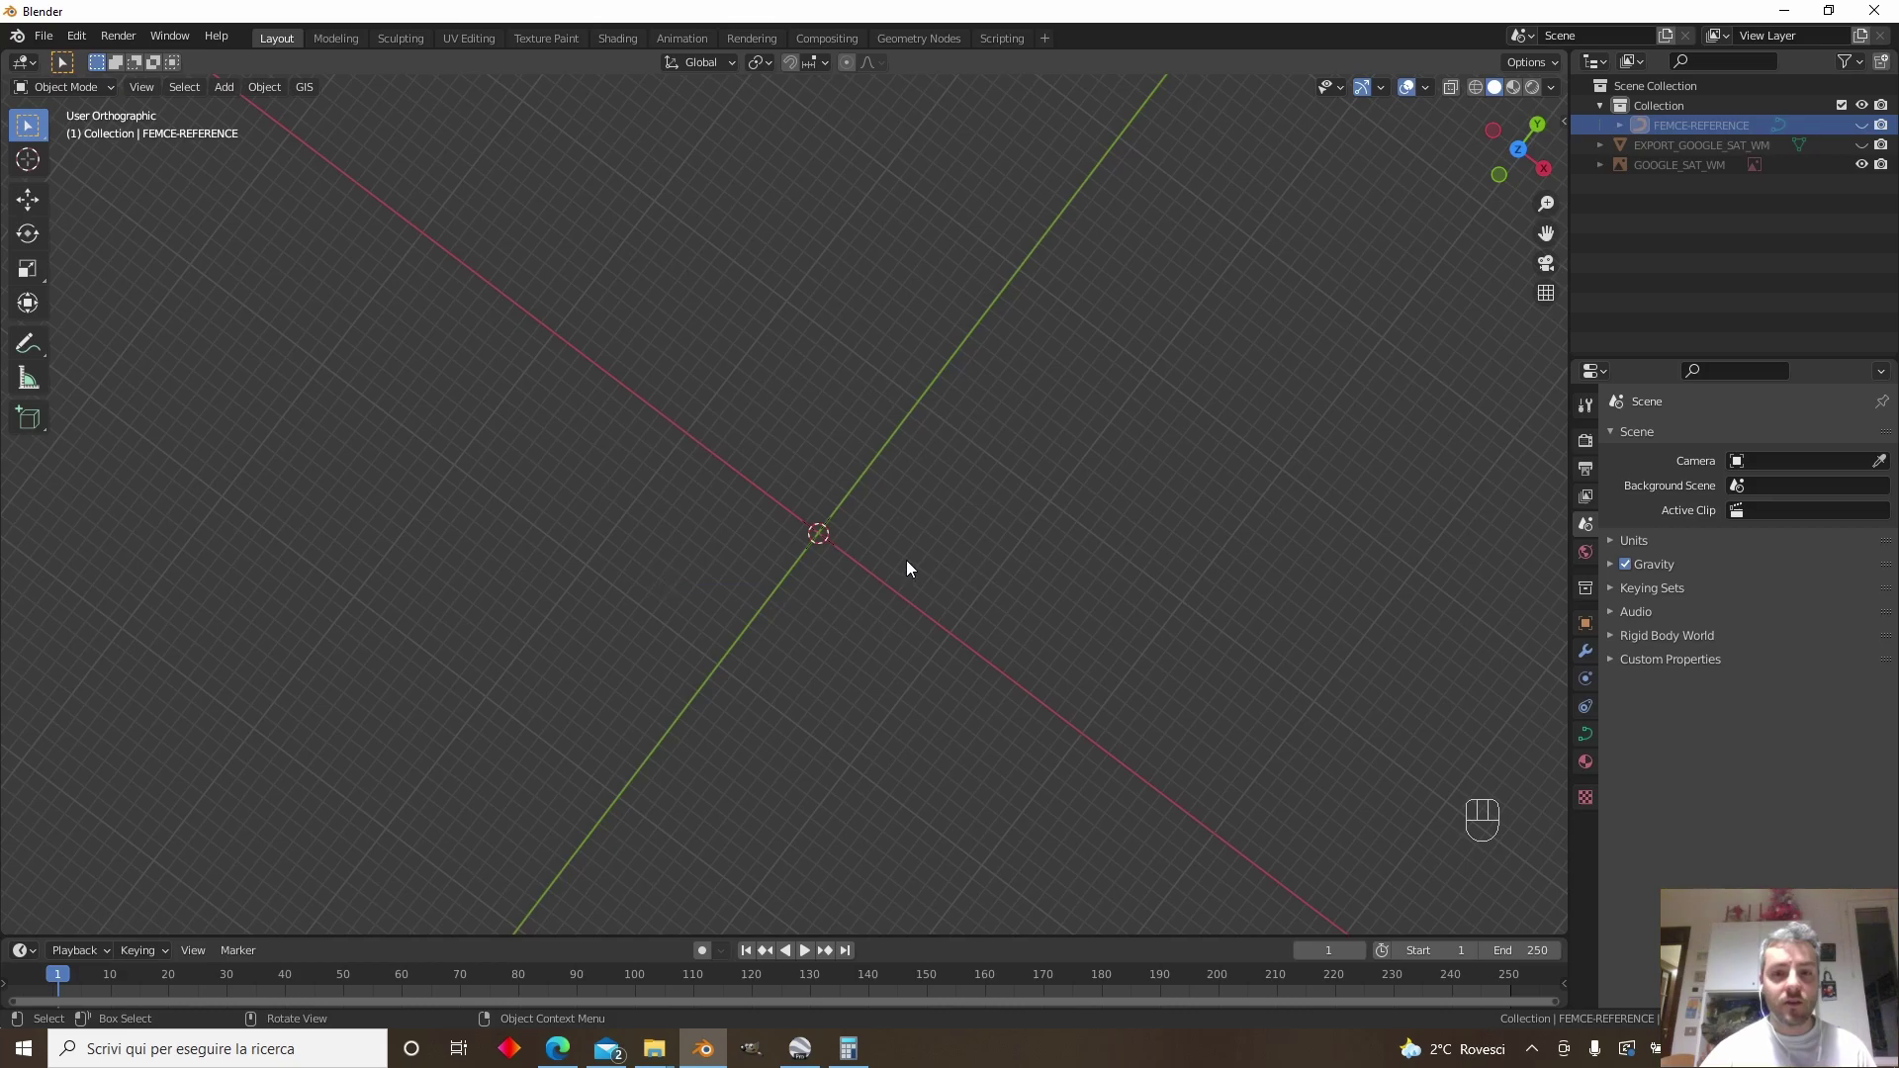
Add a mesh plane at the world origin and, in Edit Mode, rotate its geometry 90° about X to stand upright
{"action": "left_click", "coordinate": [225, 87]}
{"action": "mouse_move", "coordinate": [236, 107]}
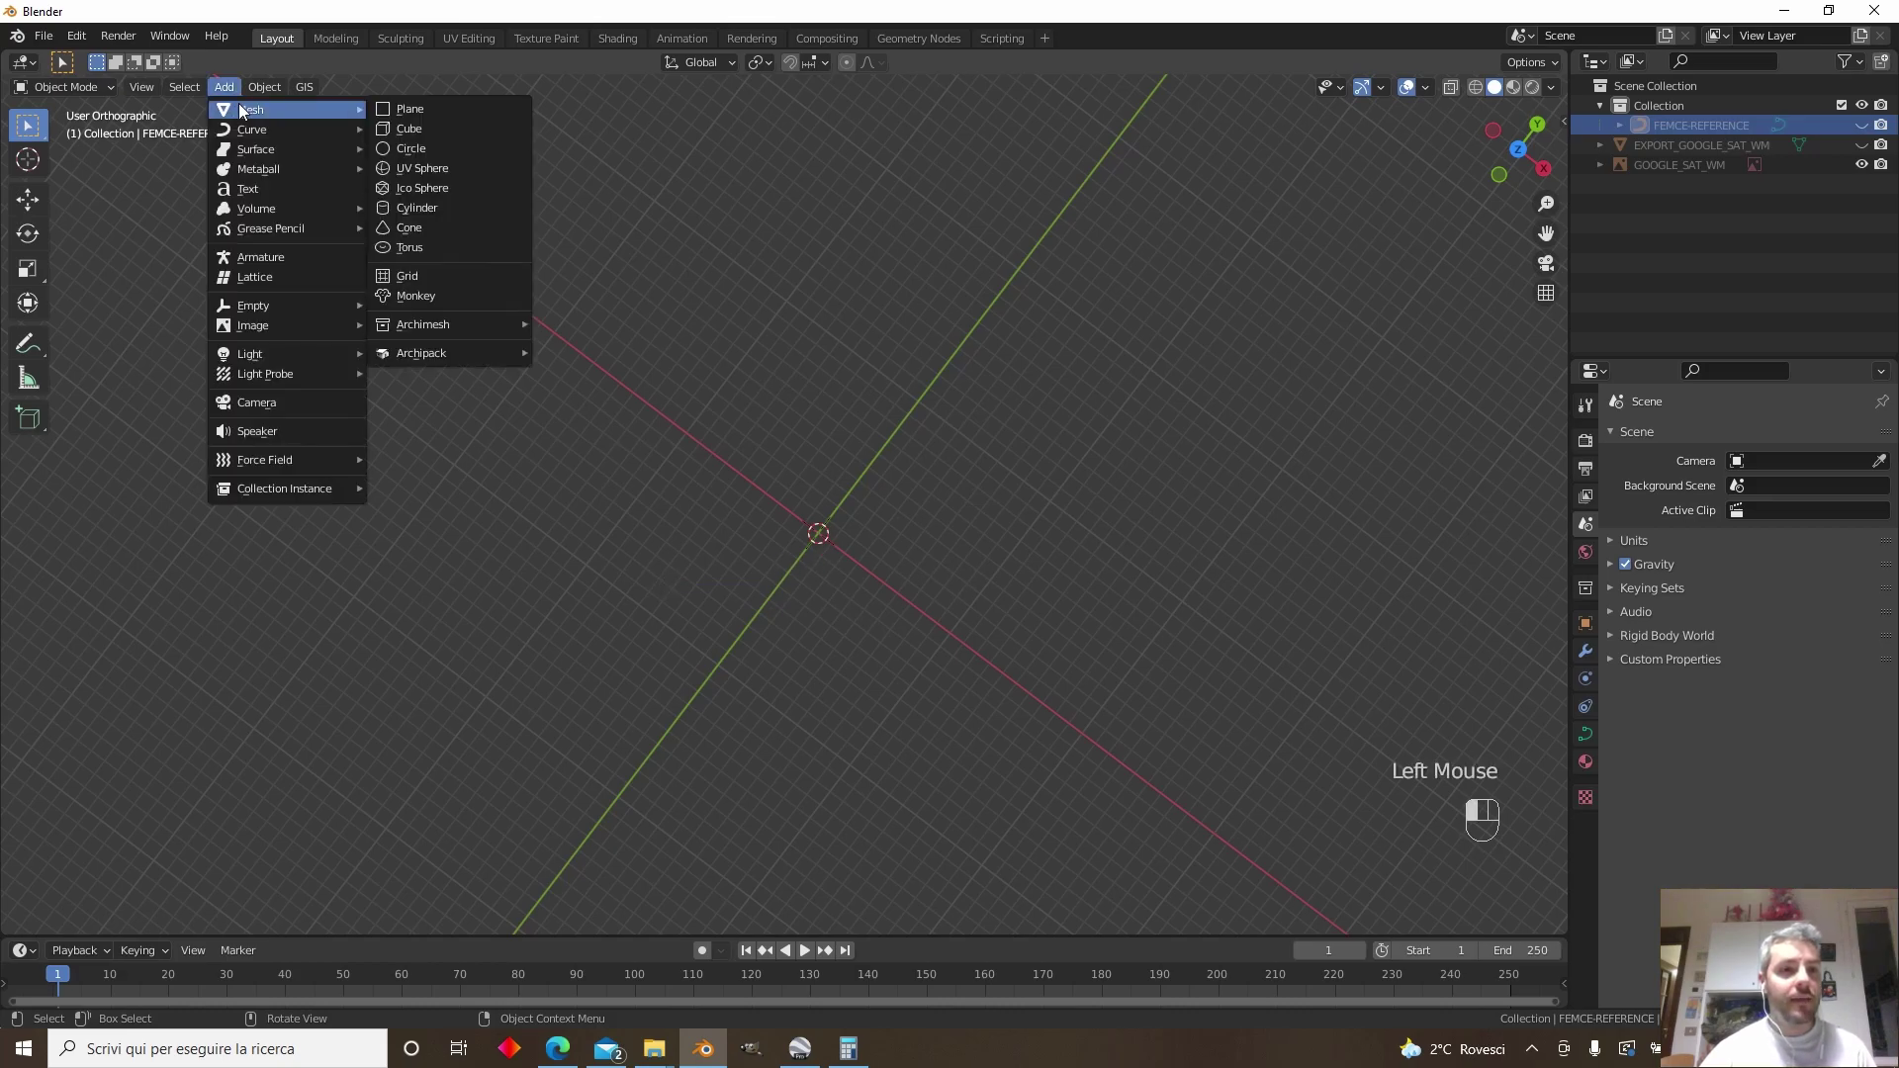
{"action": "left_click", "coordinate": [394, 110]}
{"action": "scroll", "coordinate": [856, 543], "scroll_direction": "up", "scroll_amount": 5}
{"action": "middle_click_drag", "start_coordinate": [1089, 714], "coordinate": [767, 298], "text": "shift"}
{"action": "scroll", "coordinate": [797, 430], "scroll_direction": "up", "scroll_amount": 4}
{"action": "middle_click_drag", "start_coordinate": [961, 516], "coordinate": [982, 559], "text": "shift"}
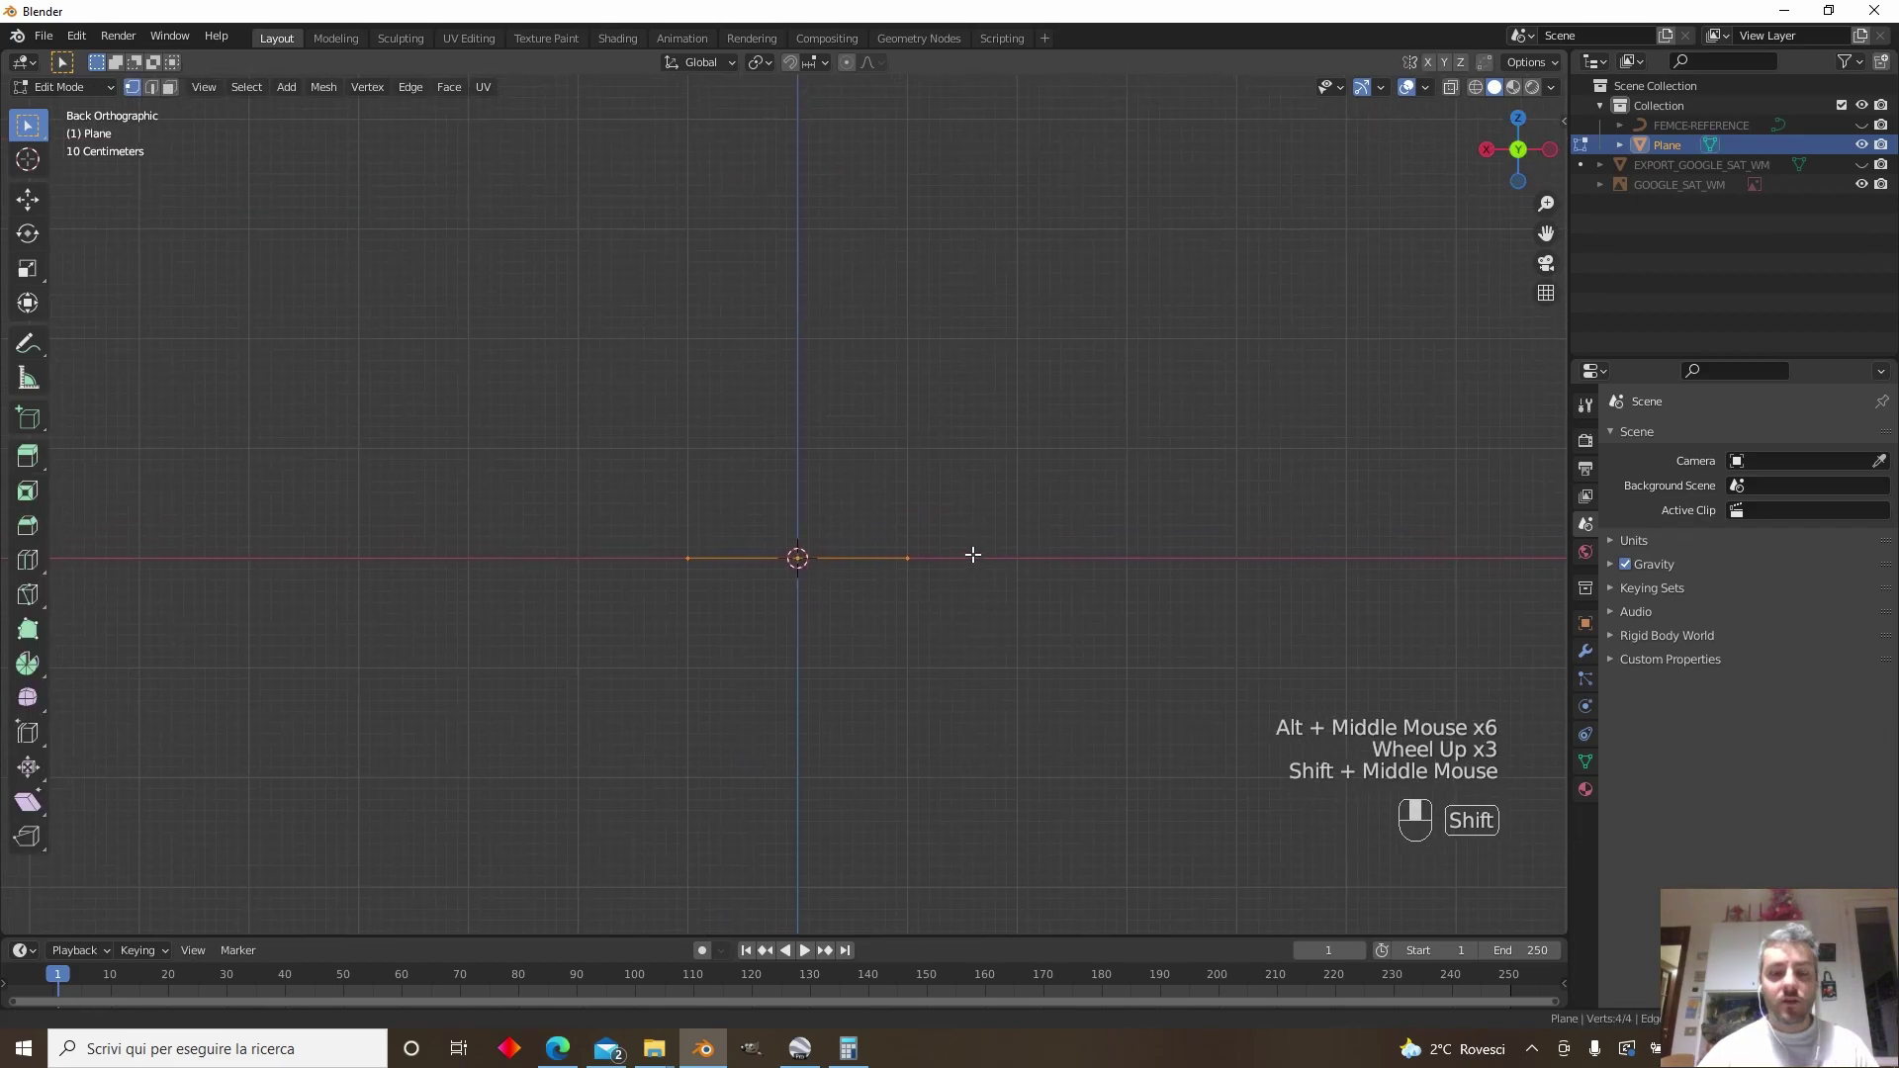
{"action": "scroll", "coordinate": [1015, 527], "scroll_direction": "up", "scroll_amount": 1}
{"action": "scroll", "coordinate": [982, 558], "scroll_direction": "up", "scroll_amount": 1}
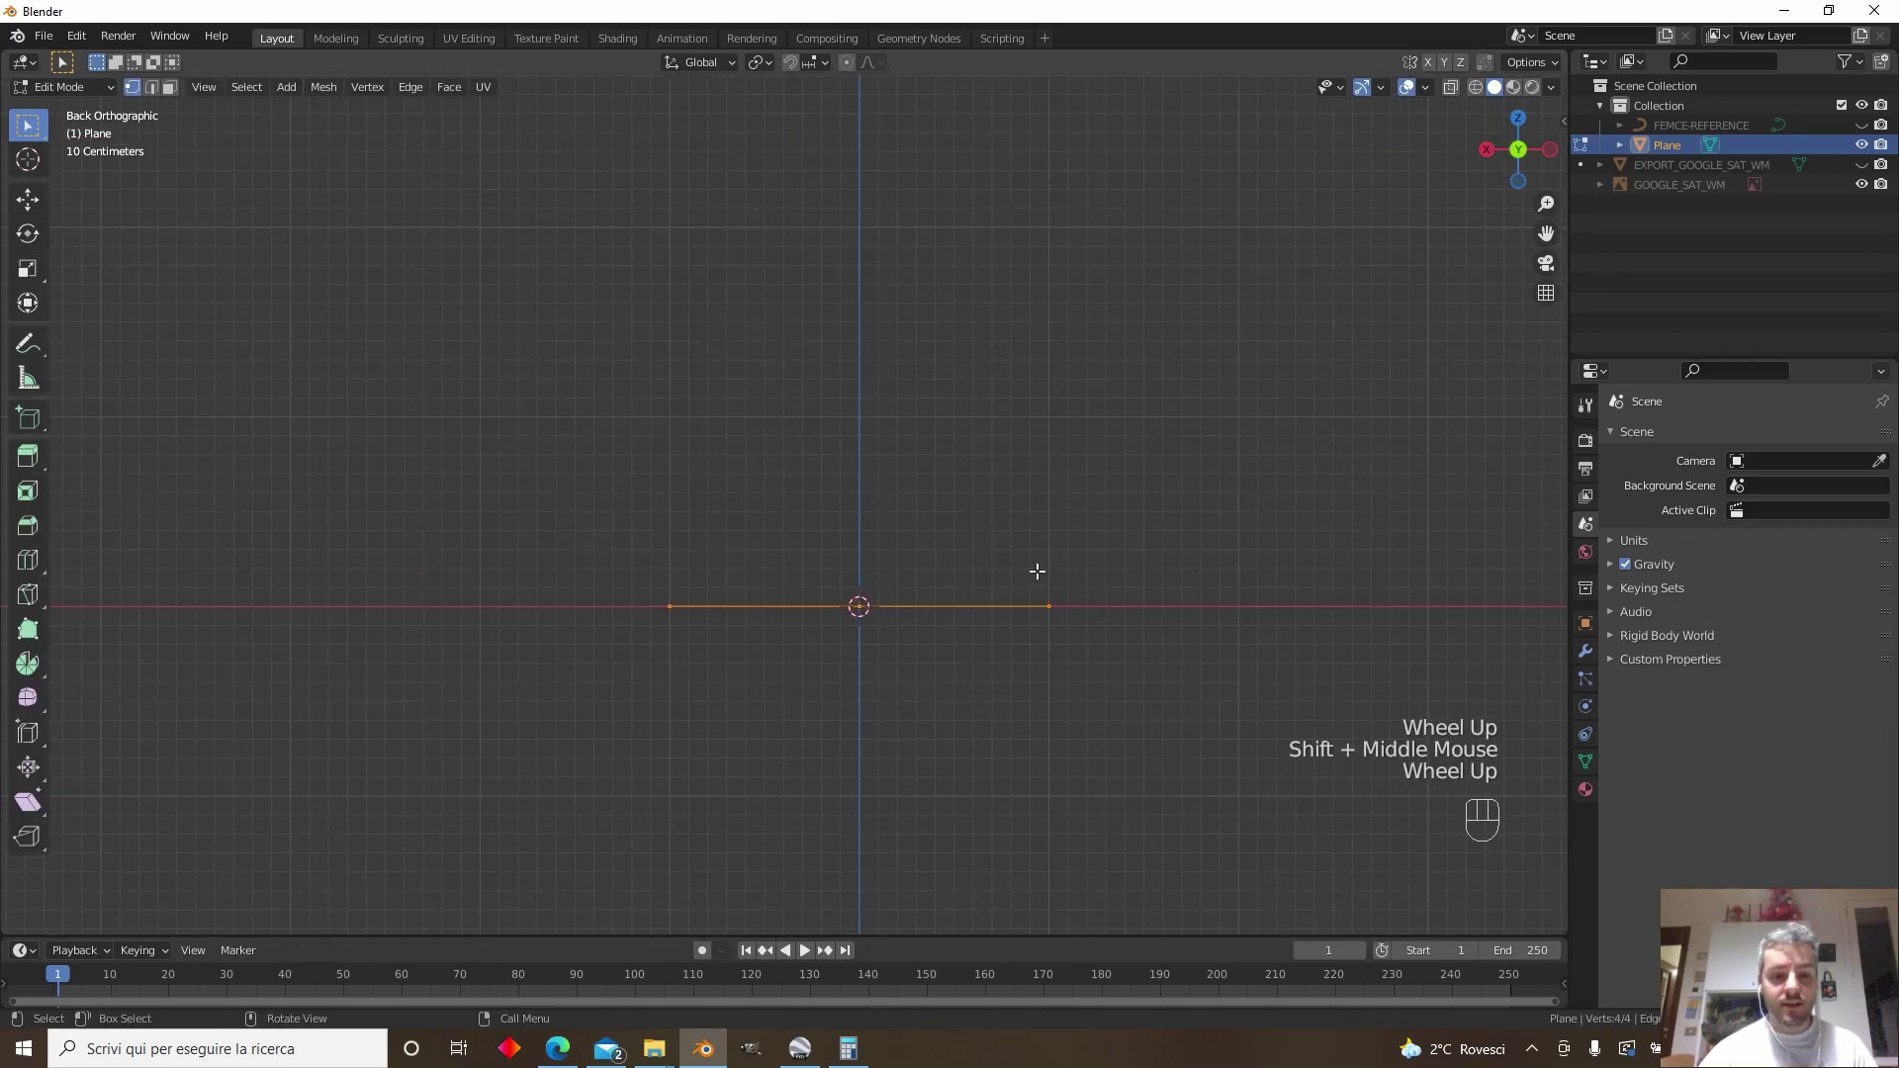
{"action": "type", "text": "rx90"}
{"action": "key", "text": "Return"}
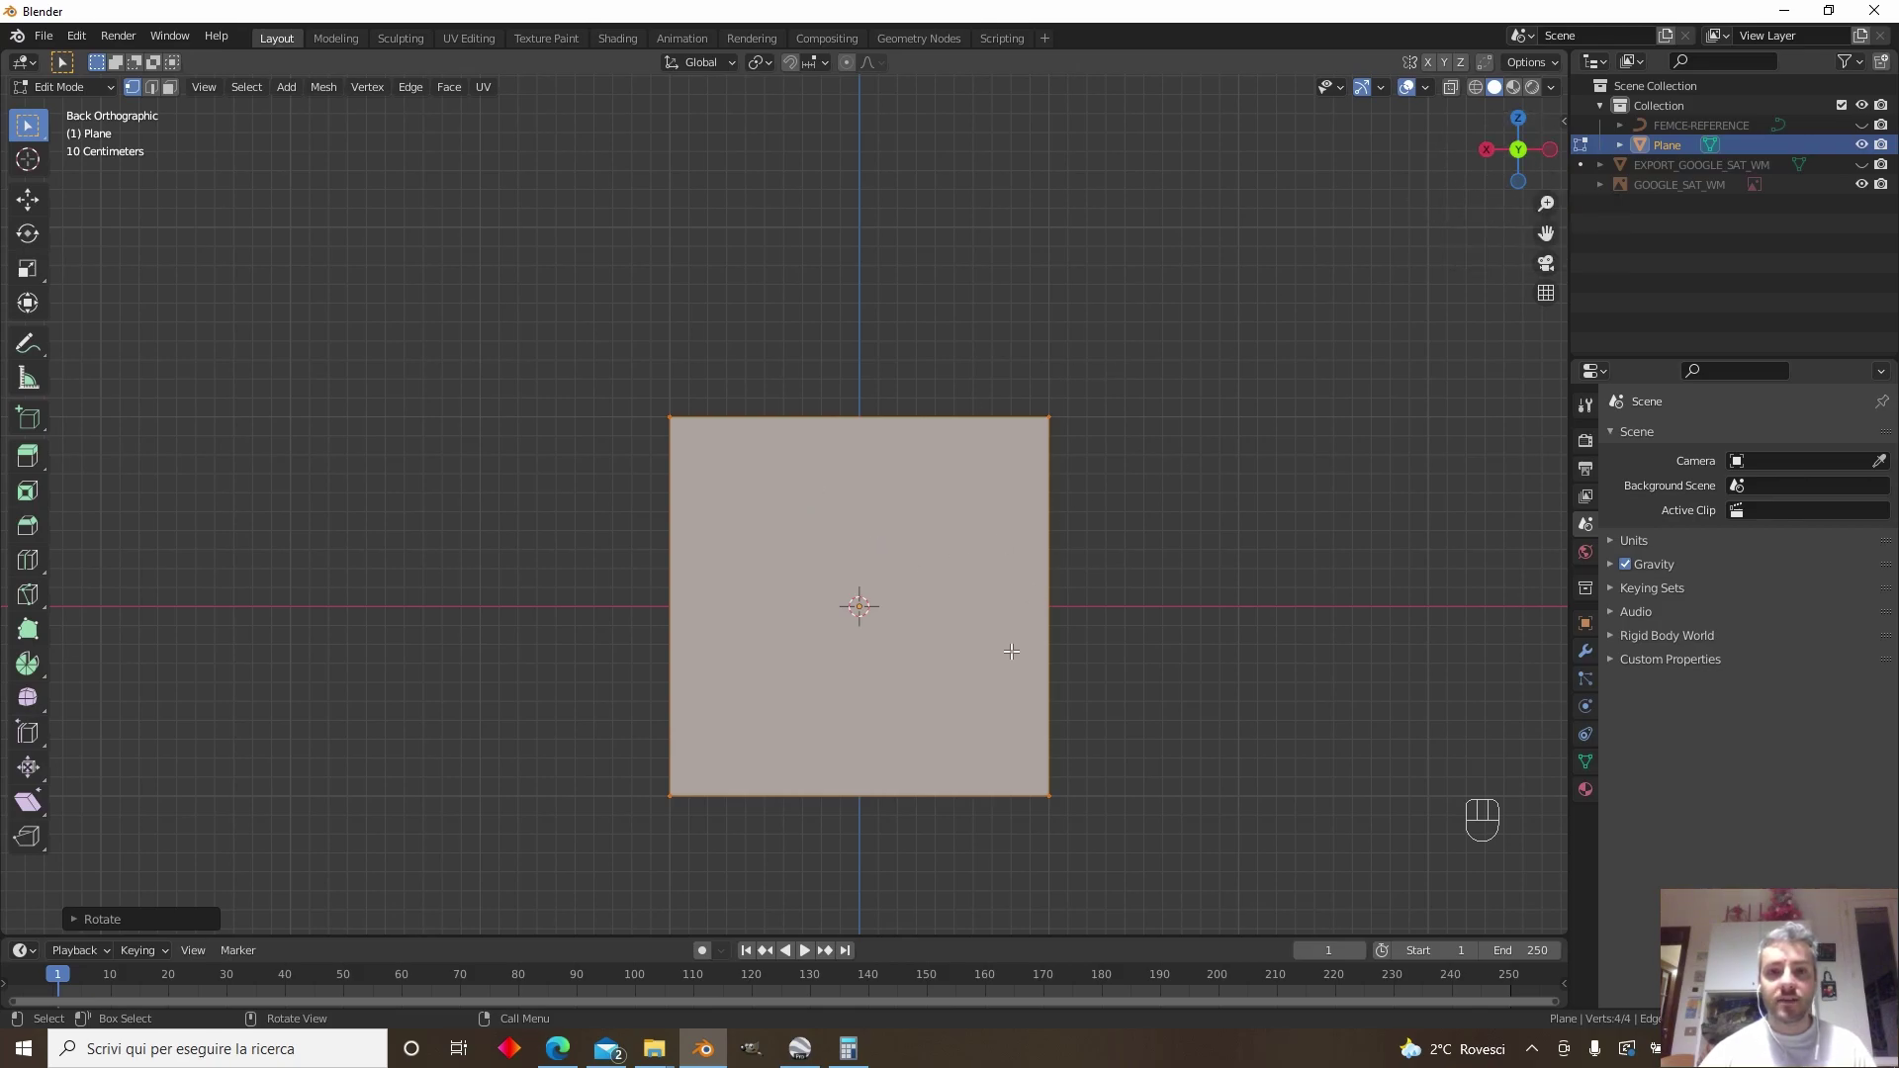
Move the upright plane along Z so its lower edge sits about 0.2 m below the ground line
{"action": "key", "text": "g"}
{"action": "key", "text": "z"}
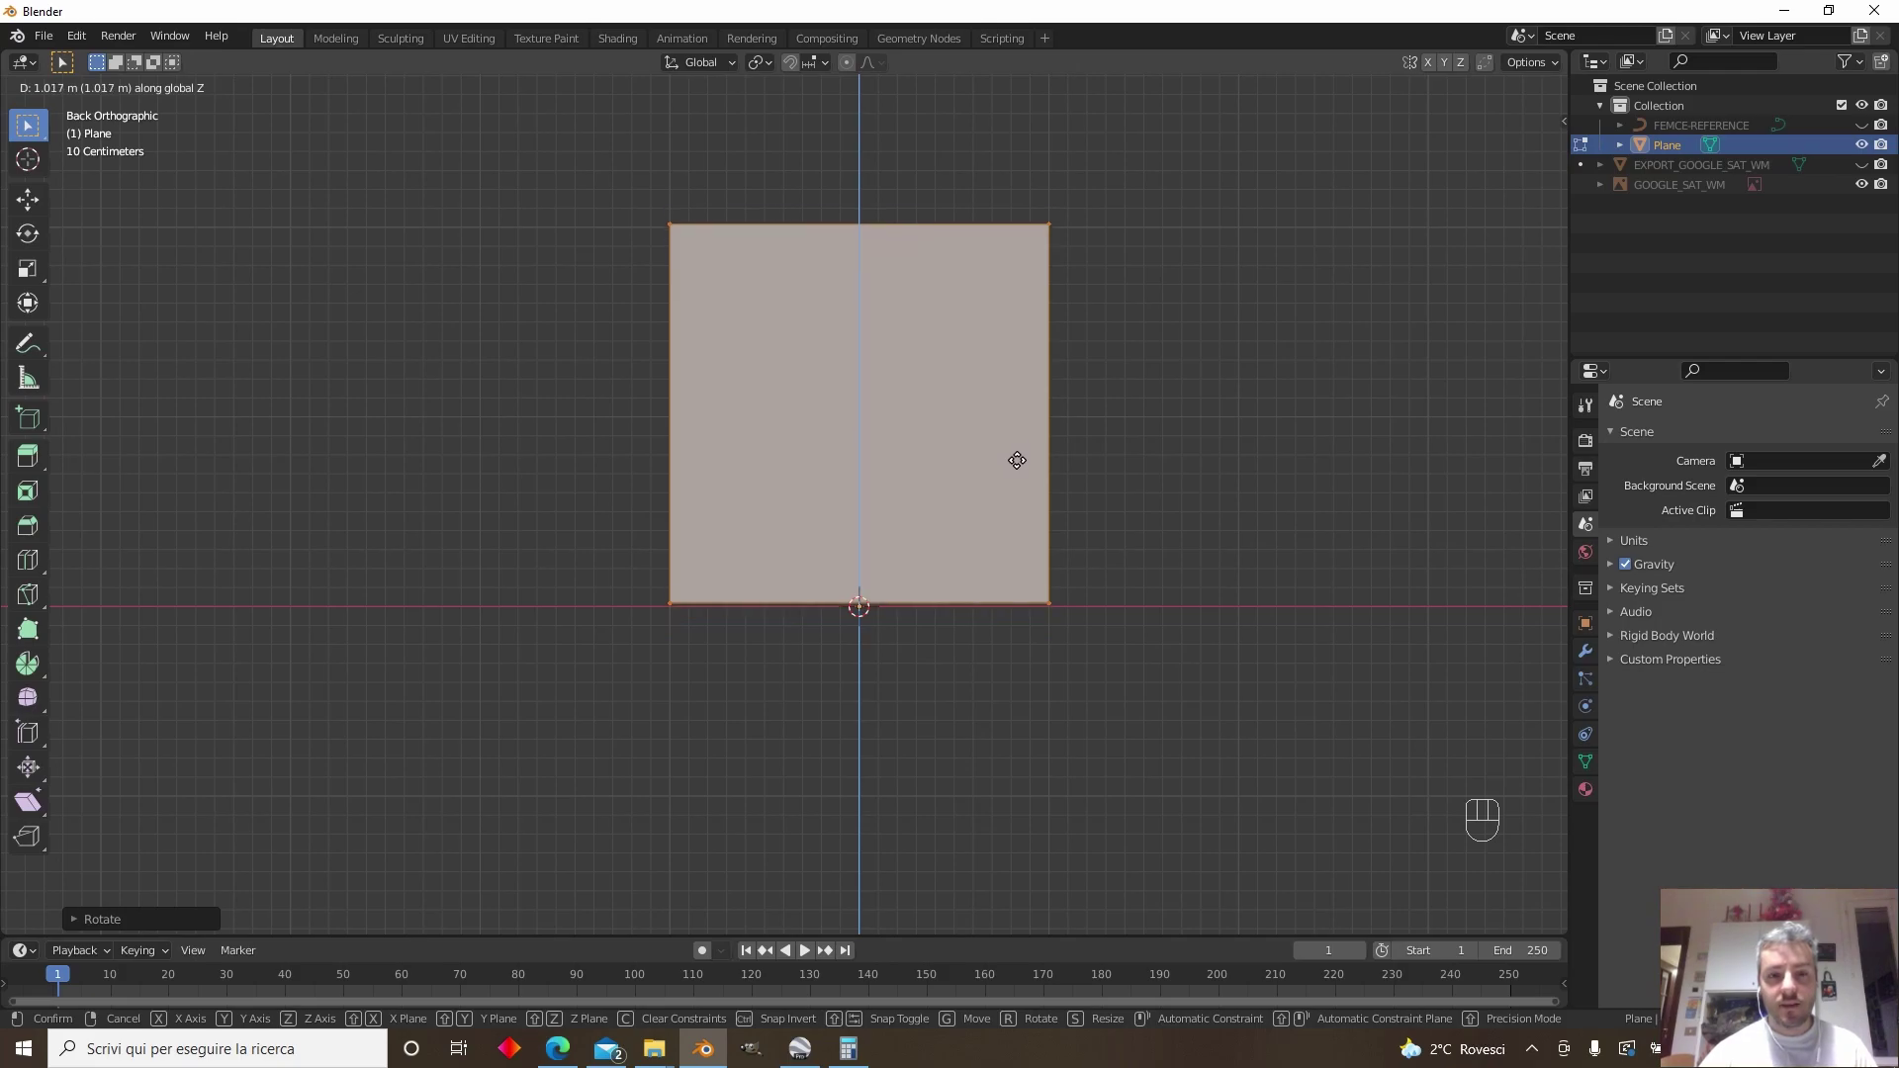
{"action": "left_click", "coordinate": [1017, 460]}
{"action": "scroll", "coordinate": [1016, 460], "scroll_direction": "up", "scroll_amount": 2}
{"action": "middle_click_drag", "start_coordinate": [1019, 623], "coordinate": [928, 448], "text": "shift"}
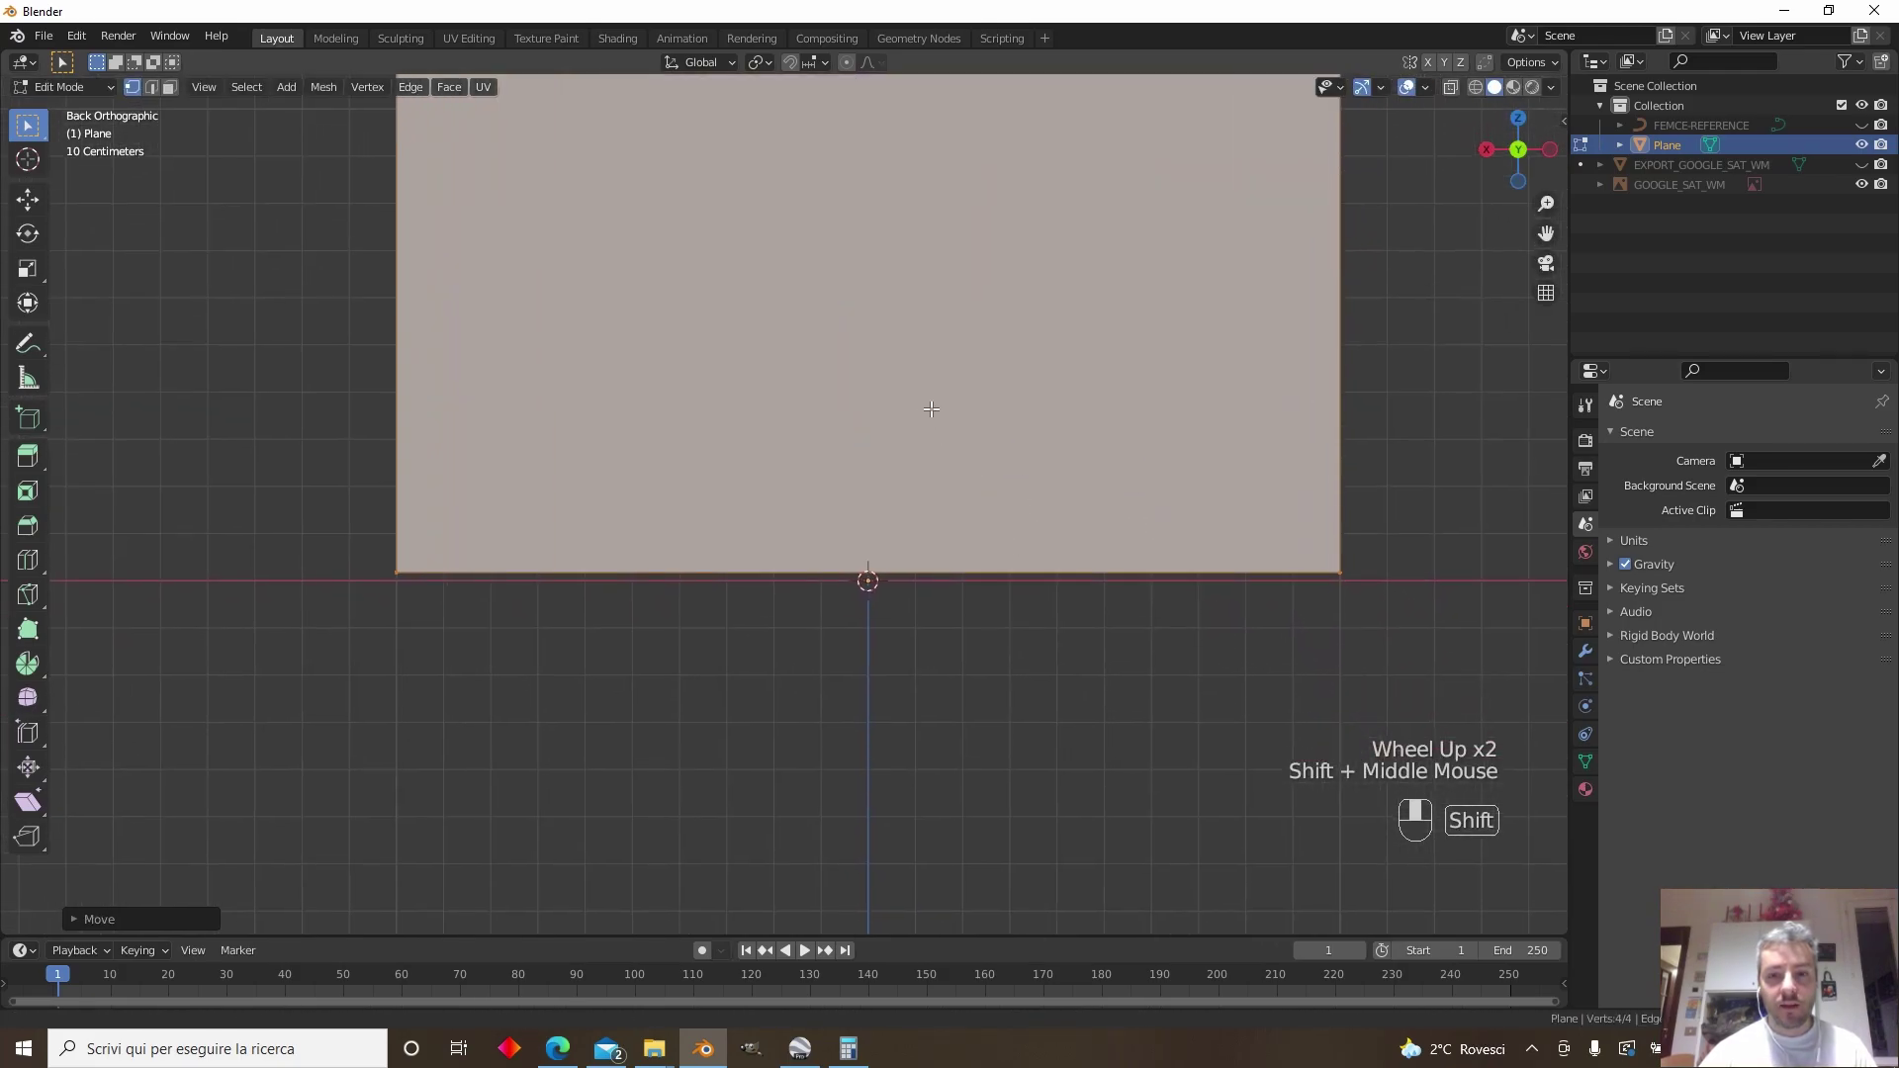
{"action": "scroll", "coordinate": [928, 448], "scroll_direction": "down", "scroll_amount": 1}
{"action": "key", "text": "g"}
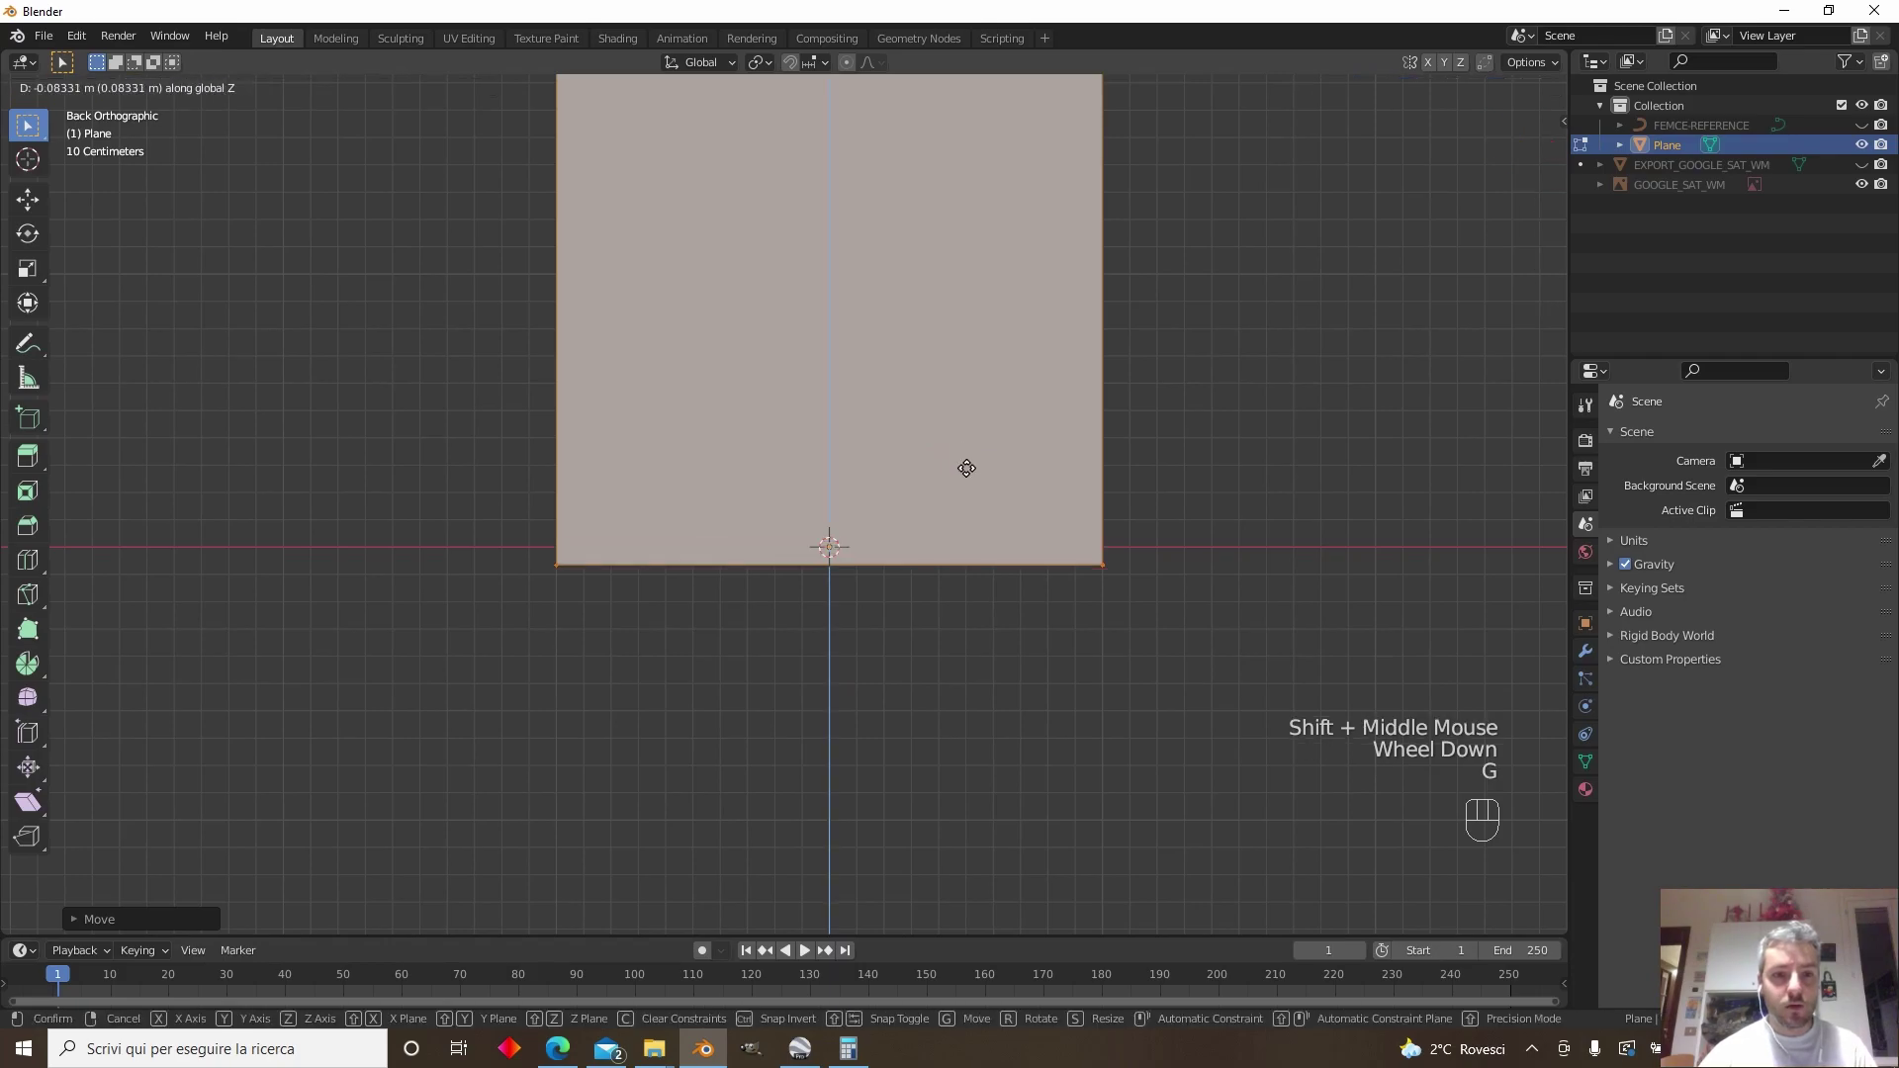
{"action": "left_click", "coordinate": [971, 495]}
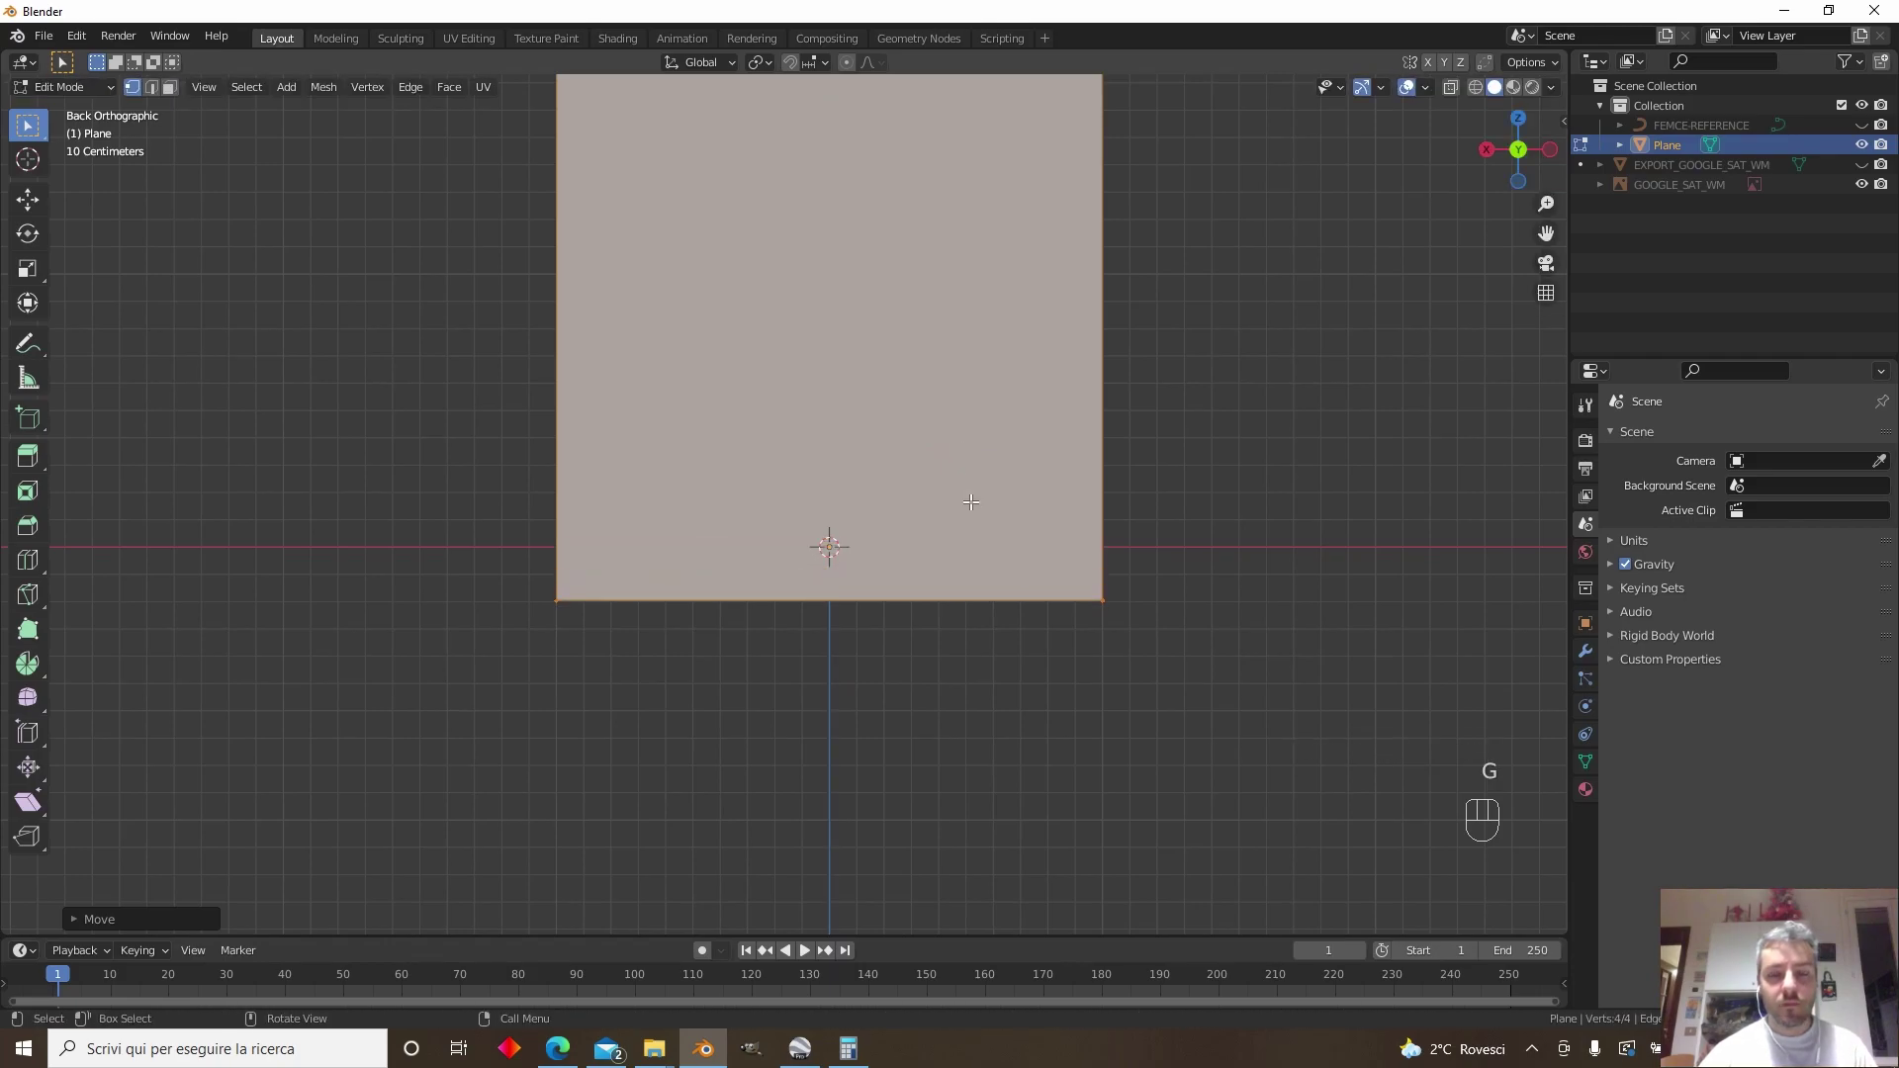
Raise the upright plane's top edge along Z by about 0.4 m
{"action": "scroll", "coordinate": [960, 474], "scroll_direction": "down", "scroll_amount": 3}
{"action": "middle_click_drag", "start_coordinate": [961, 475], "coordinate": [985, 708], "text": "shift"}
{"action": "left_click_drag", "start_coordinate": [550, 480], "coordinate": [1102, 598]}
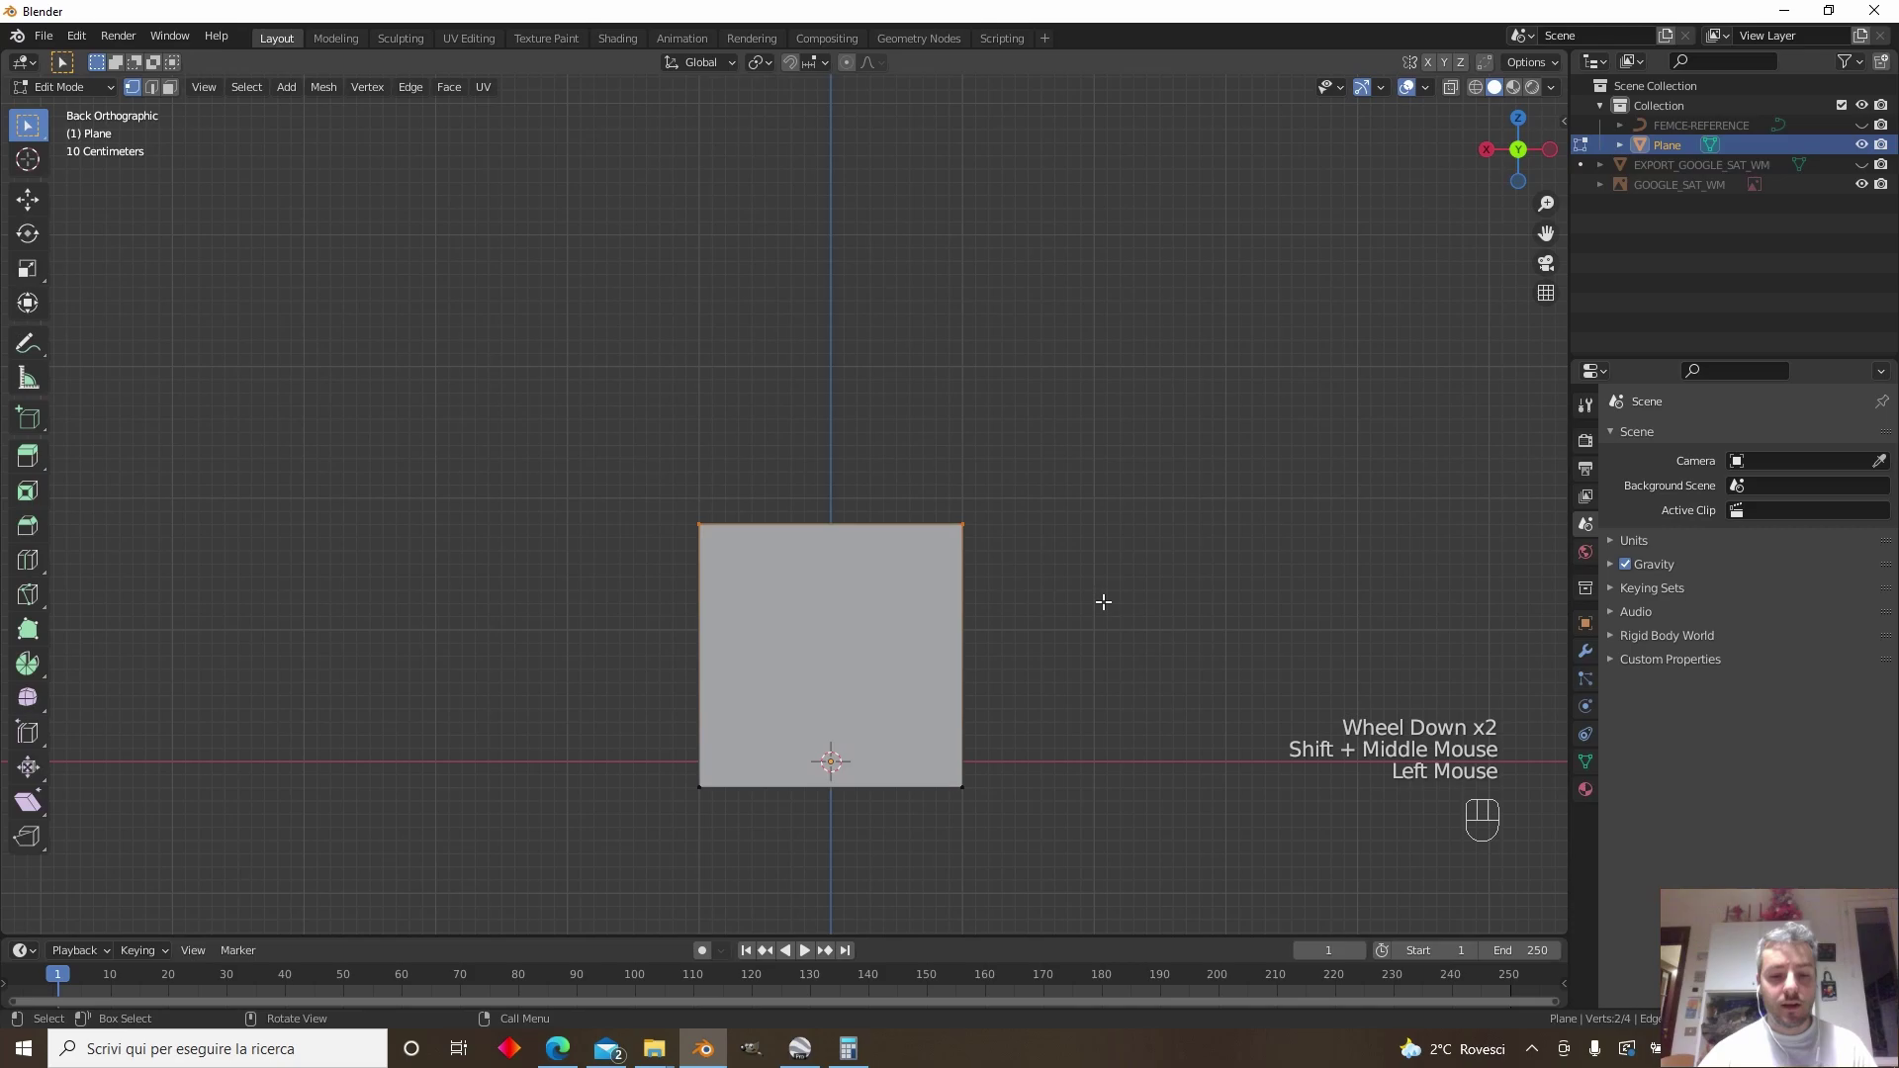
{"action": "key", "text": "g"}
{"action": "left_click", "coordinate": [1106, 549]}
Move one vertical side of the plane outward along X to make the panel about 4.9 m wide
{"action": "scroll", "coordinate": [1100, 552], "scroll_direction": "down", "scroll_amount": 4}
{"action": "middle_click_drag", "start_coordinate": [1098, 555], "coordinate": [796, 546], "text": "shift"}
{"action": "left_click_drag", "start_coordinate": [590, 381], "coordinate": [728, 710]}
{"action": "key", "text": "g"}
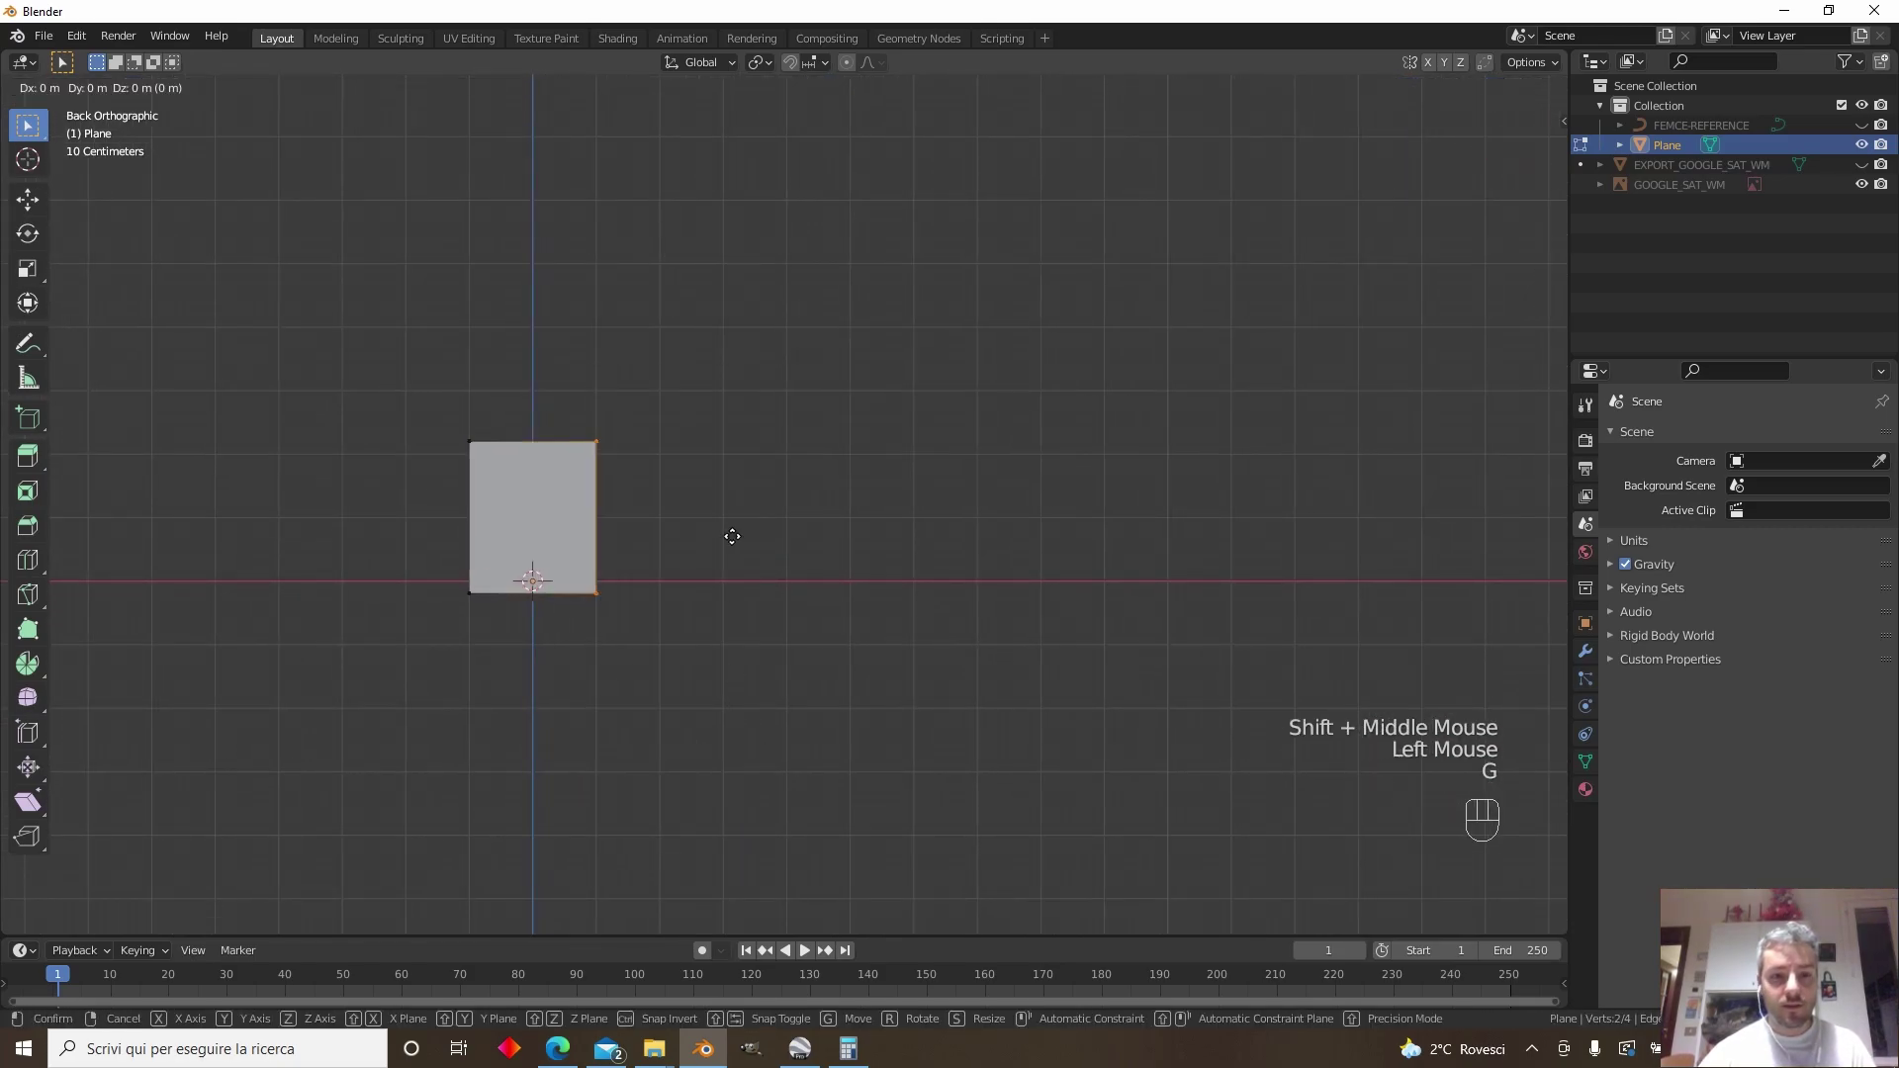
{"action": "right_click", "coordinate": [767, 530]}
{"action": "key", "text": "g"}
{"action": "right_click", "coordinate": [769, 531]}
{"action": "key", "text": "g"}
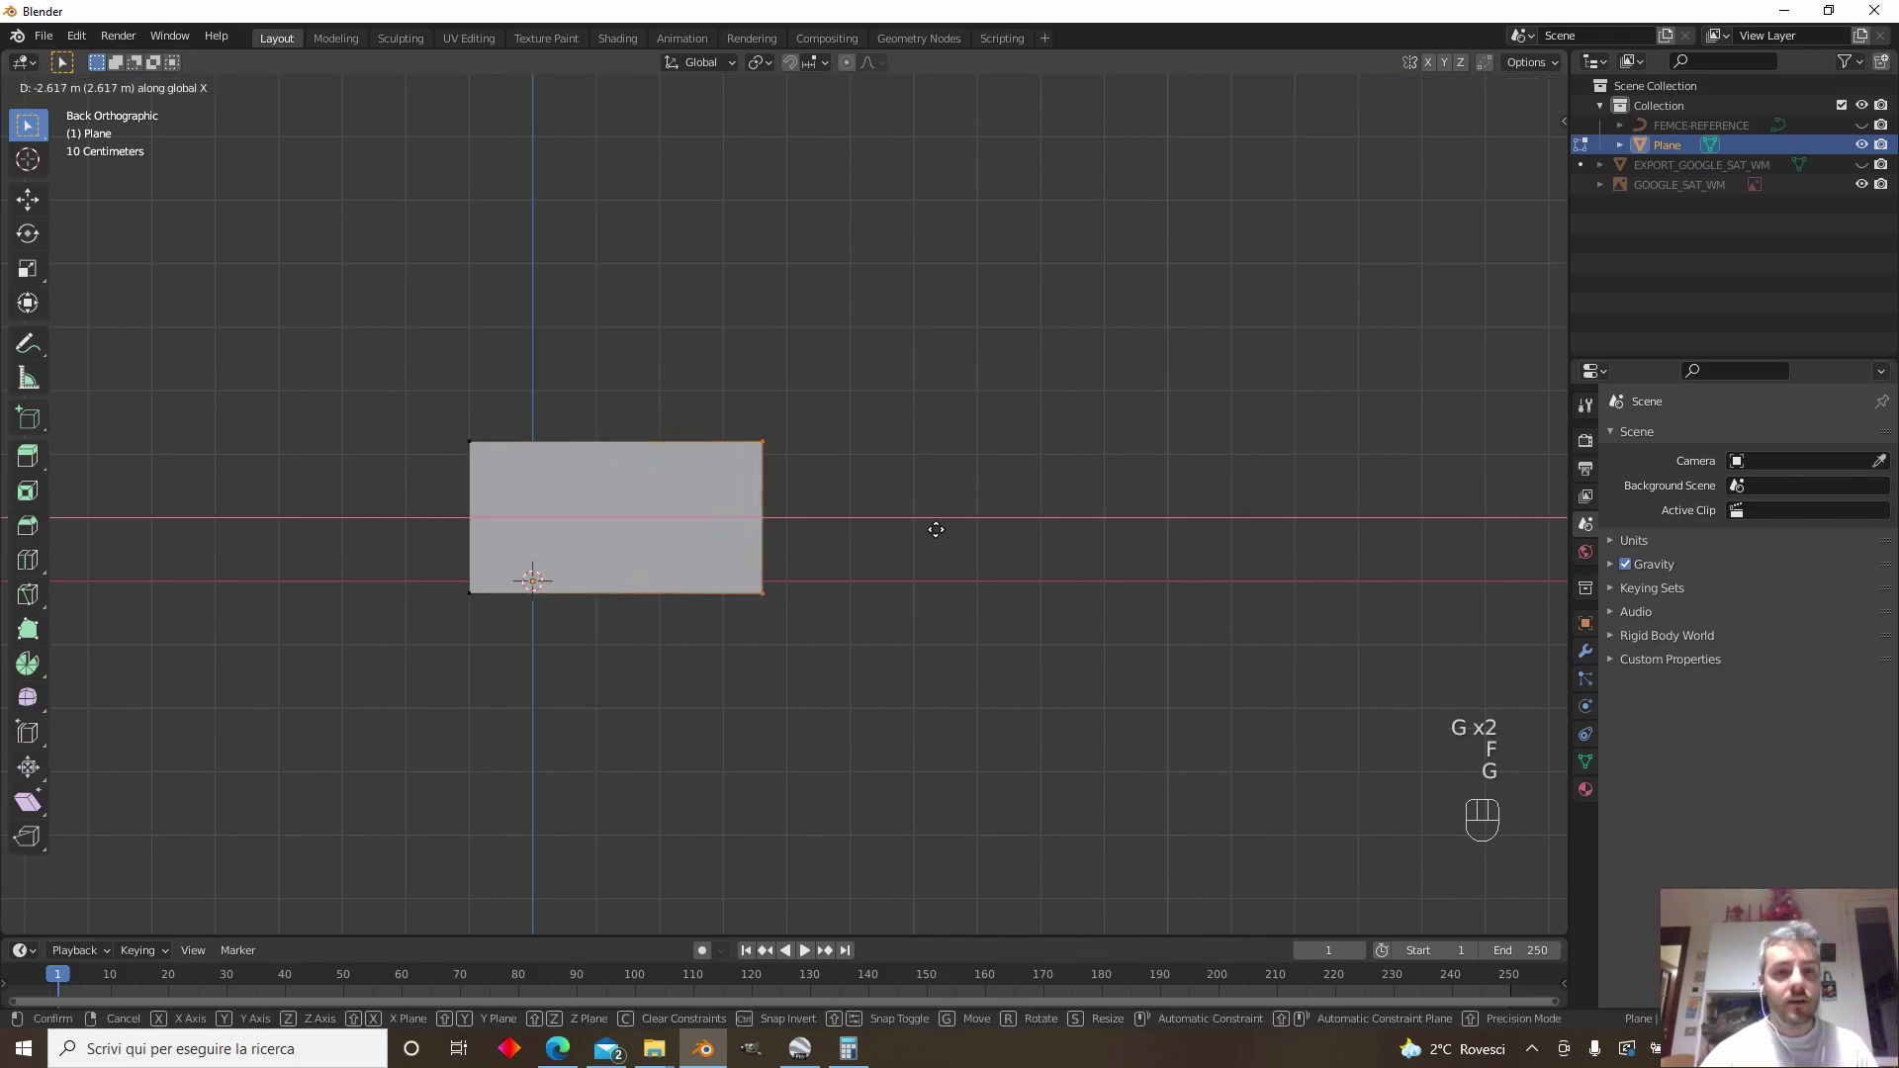
{"action": "left_click", "coordinate": [933, 526]}
{"action": "scroll", "coordinate": [803, 479], "scroll_direction": "up", "scroll_amount": 3, "text": "shift"}
{"action": "scroll", "coordinate": [803, 479], "scroll_direction": "up", "scroll_amount": 3}
{"action": "middle_click_drag", "start_coordinate": [651, 446], "coordinate": [824, 500], "text": "shift"}
{"action": "scroll", "coordinate": [824, 500], "scroll_direction": "up", "scroll_amount": 1, "text": "shift"}
{"action": "scroll", "coordinate": [822, 500], "scroll_direction": "down", "scroll_amount": 3}
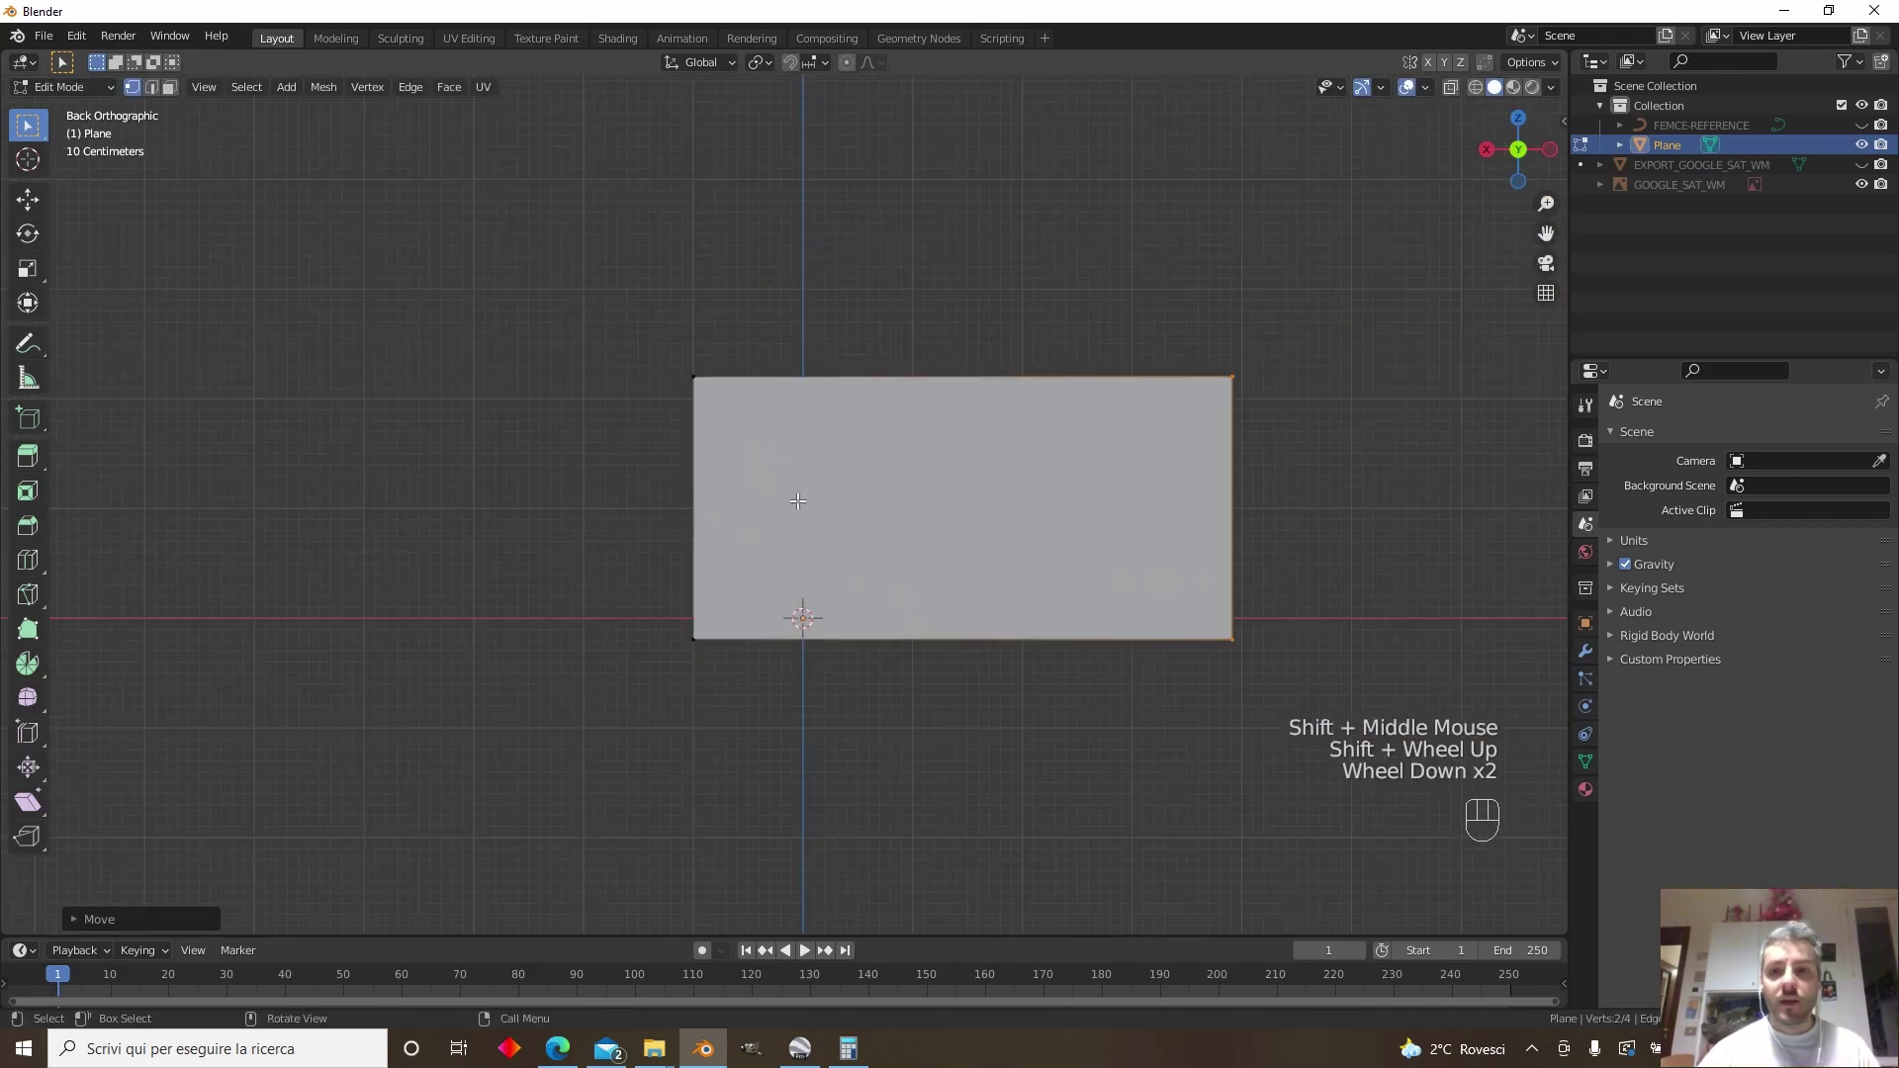
Extrude the vertical edge nearest the origin outward by 0.1 m along X to form a narrow post strip
{"action": "left_click", "coordinate": [150, 88]}
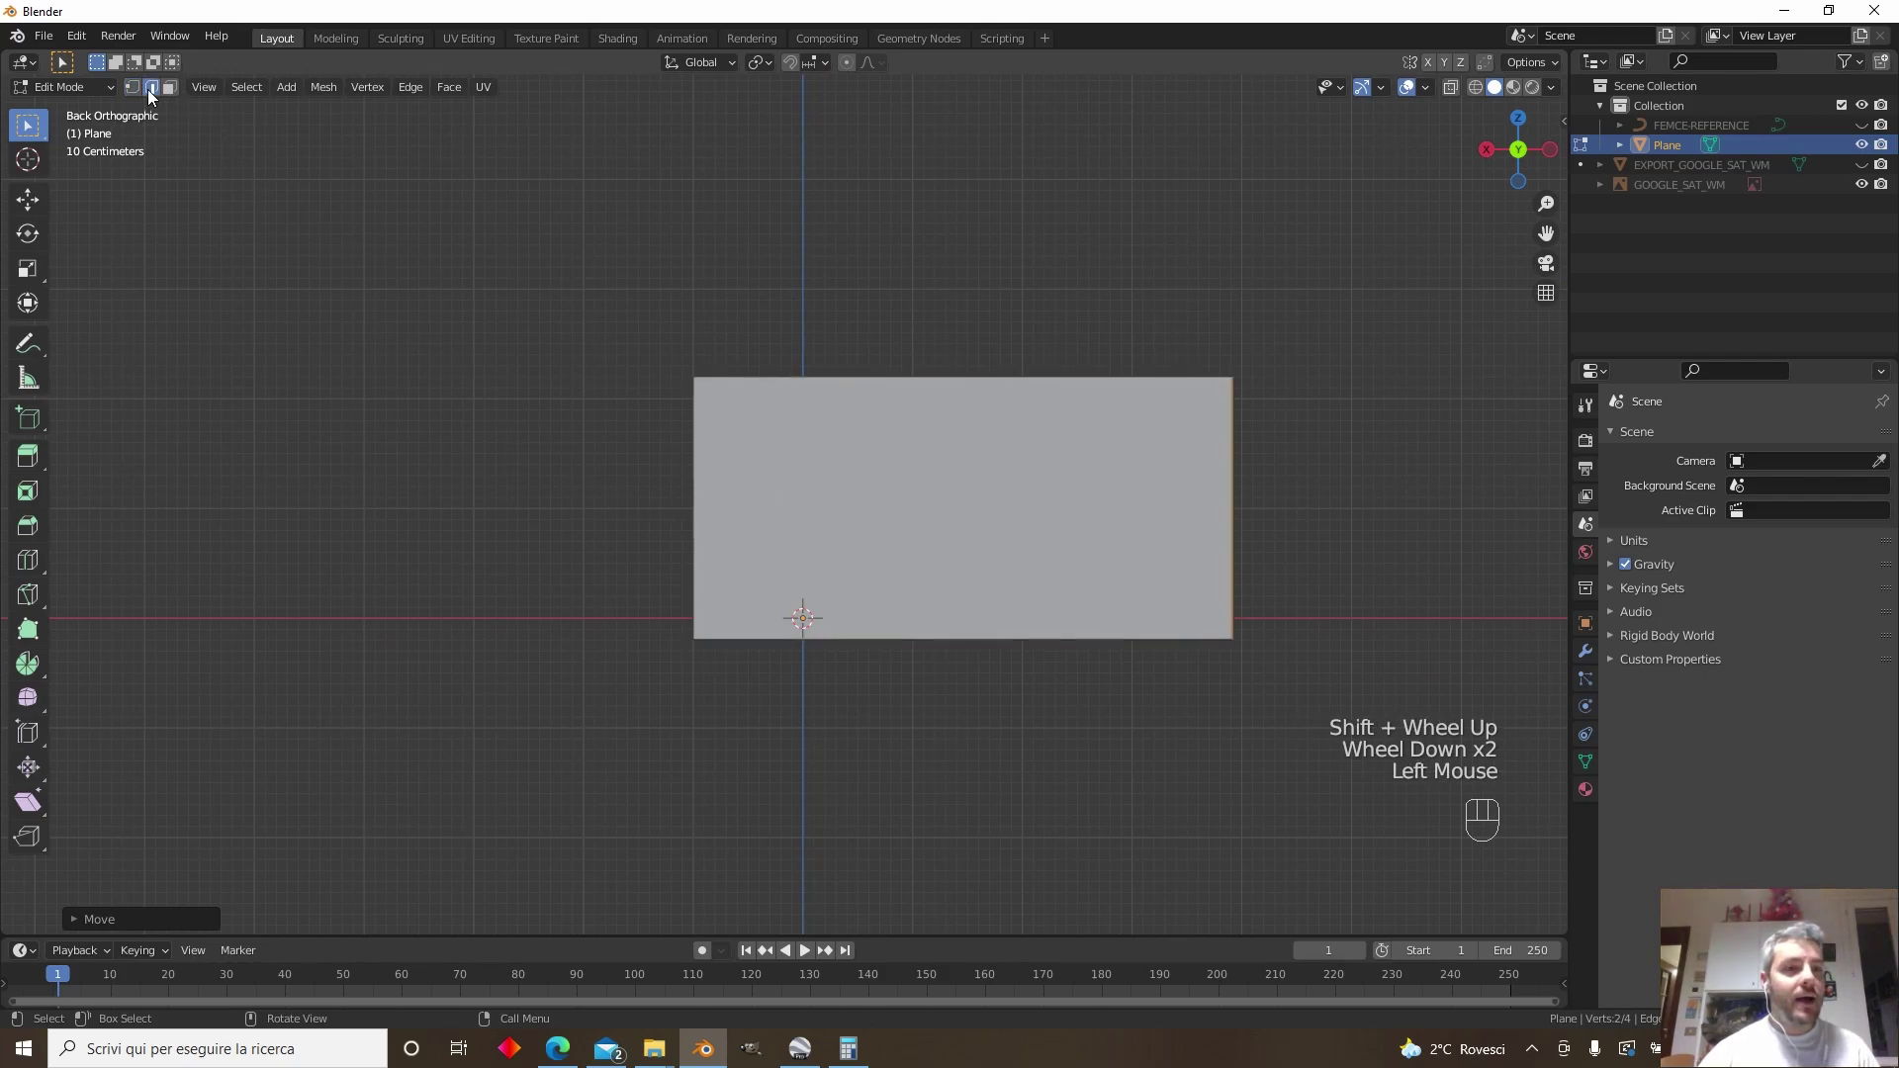
{"action": "left_click", "coordinate": [691, 458]}
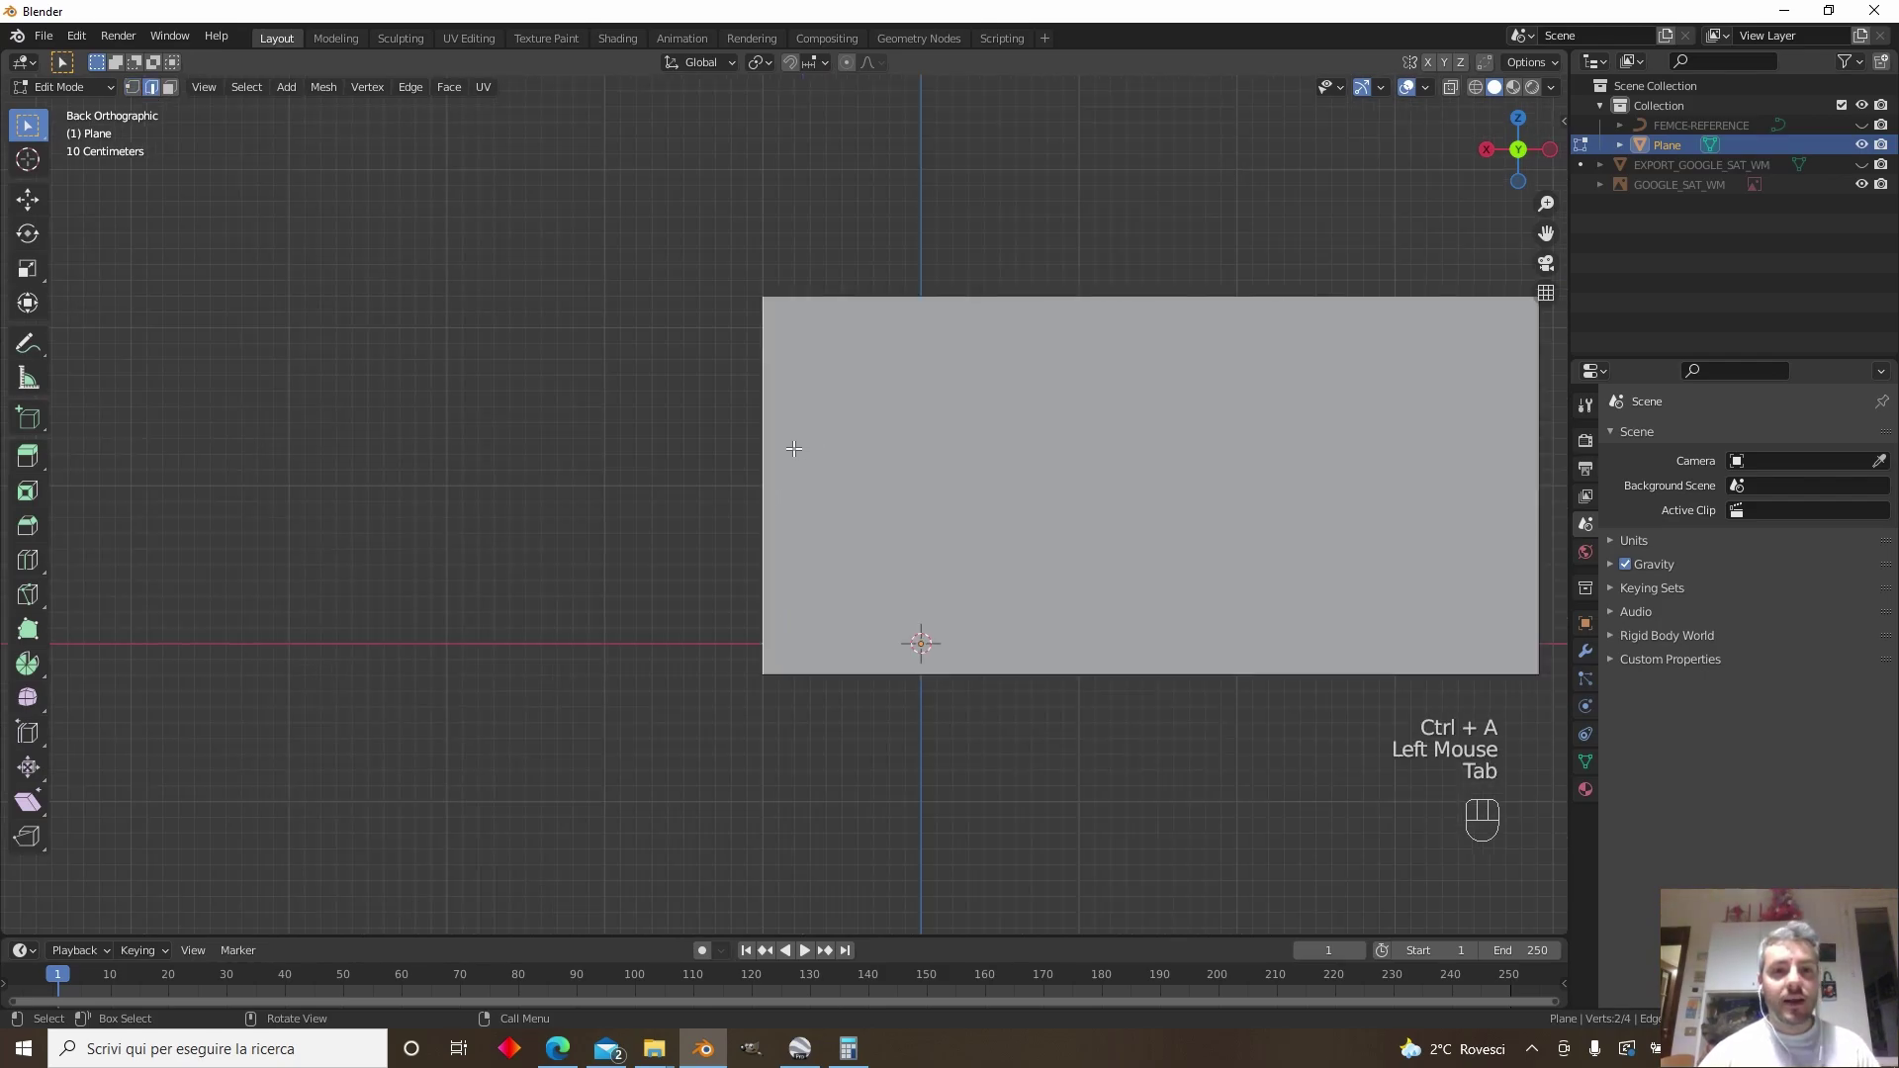
{"action": "left_click", "coordinate": [756, 452]}
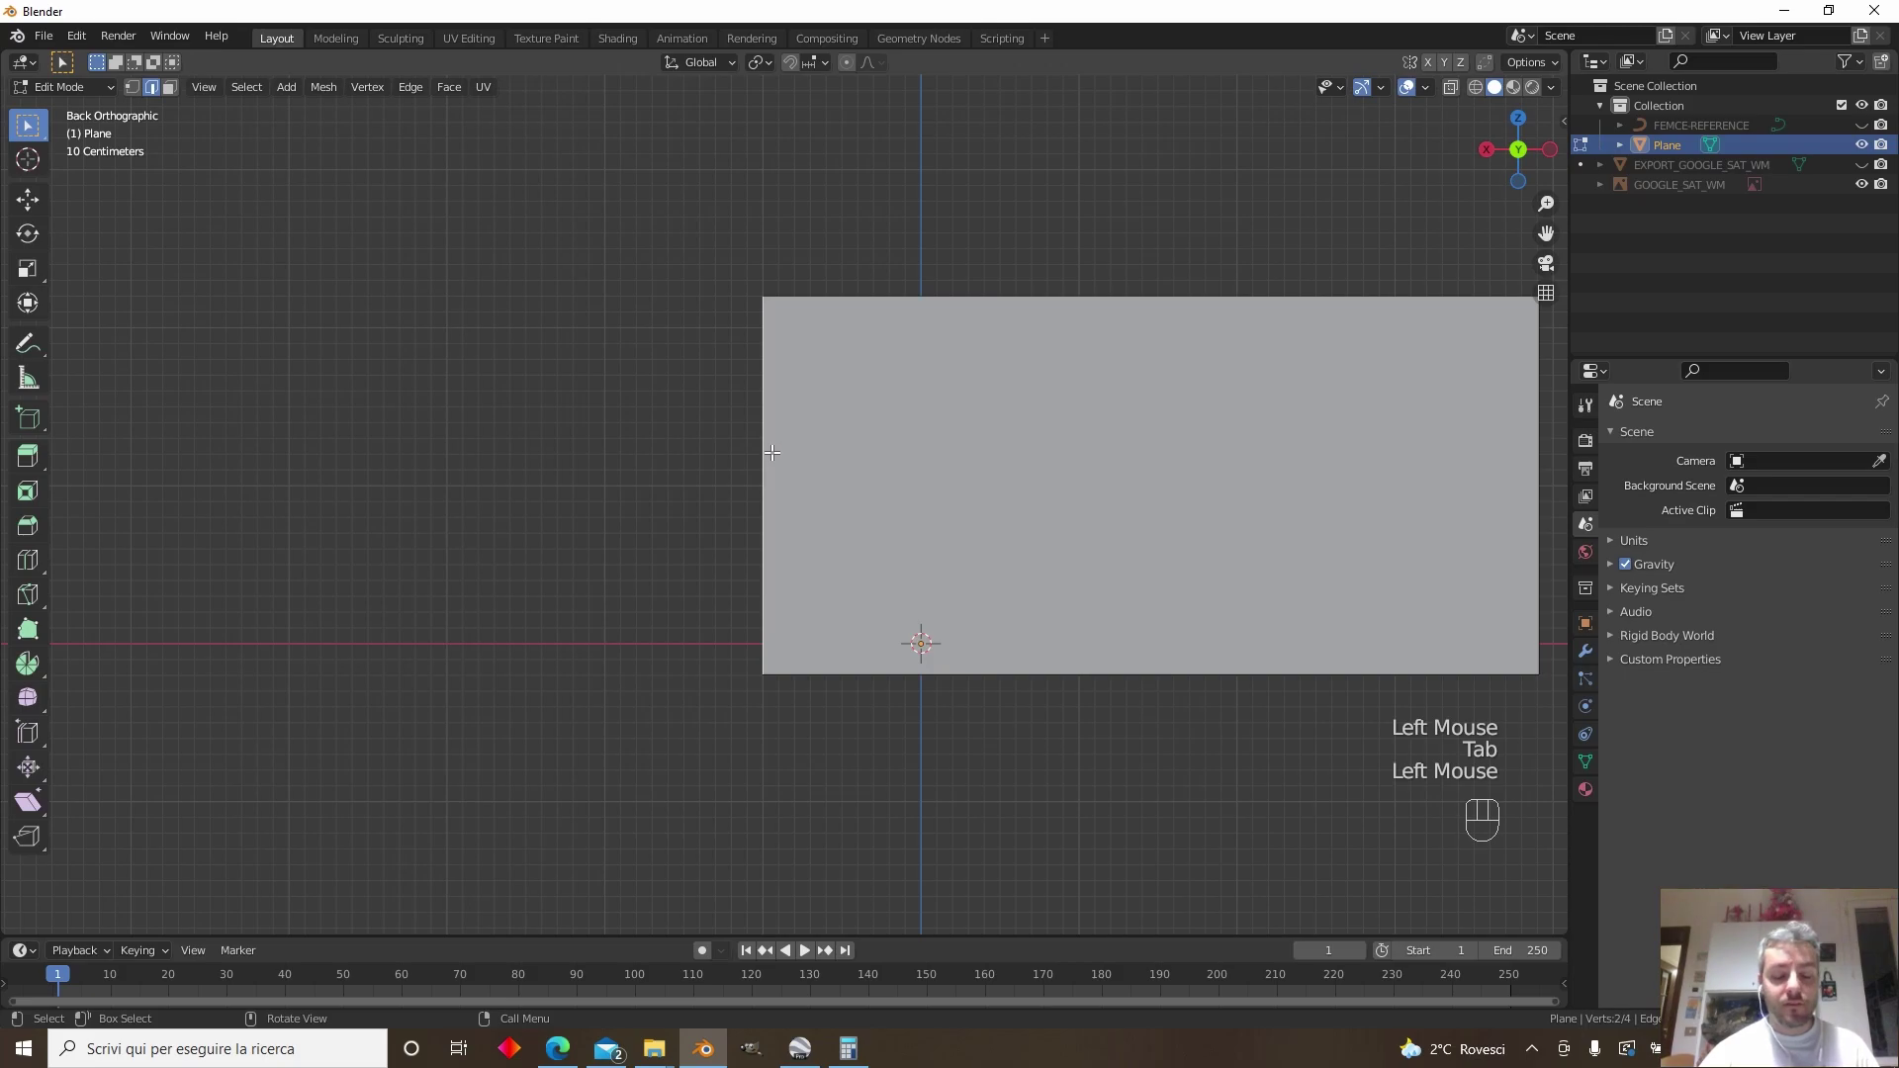
{"action": "key", "text": "e"}
{"action": "key", "text": "x"}
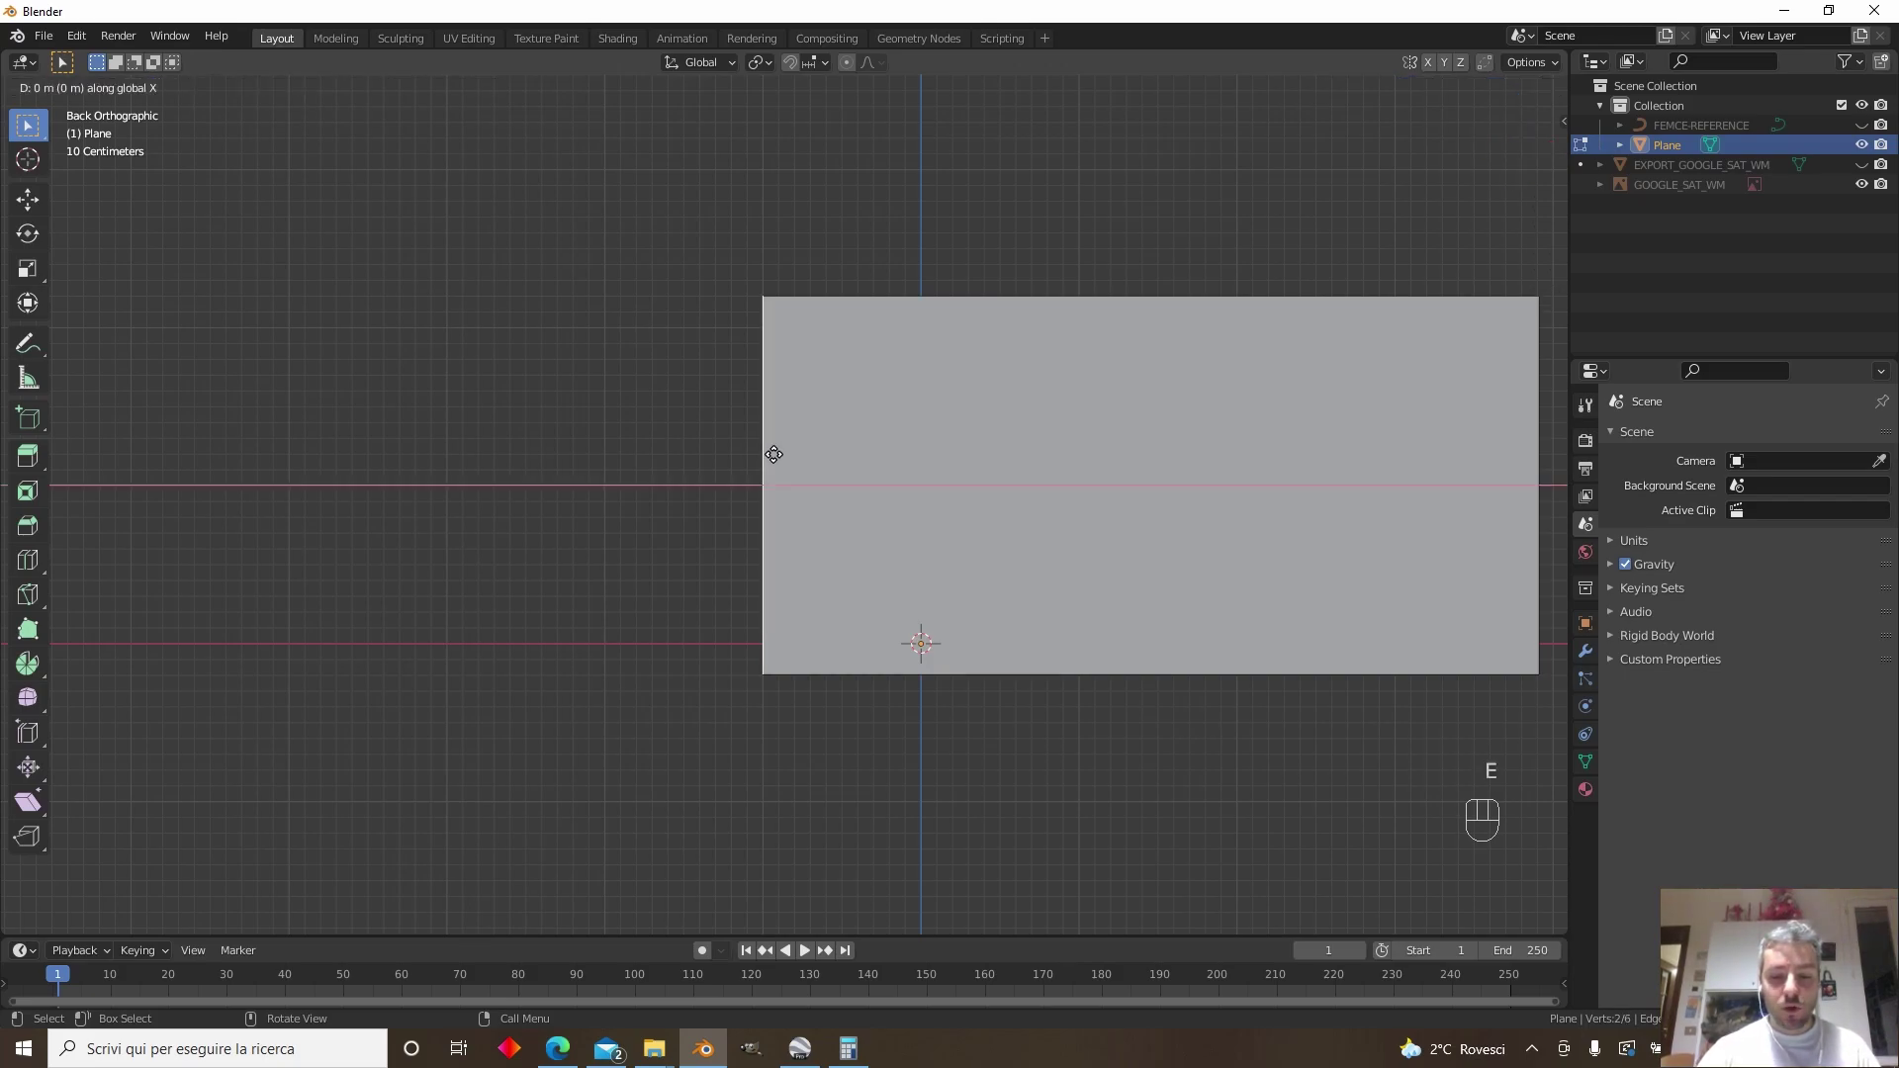
{"action": "type", "text": "0.1"}
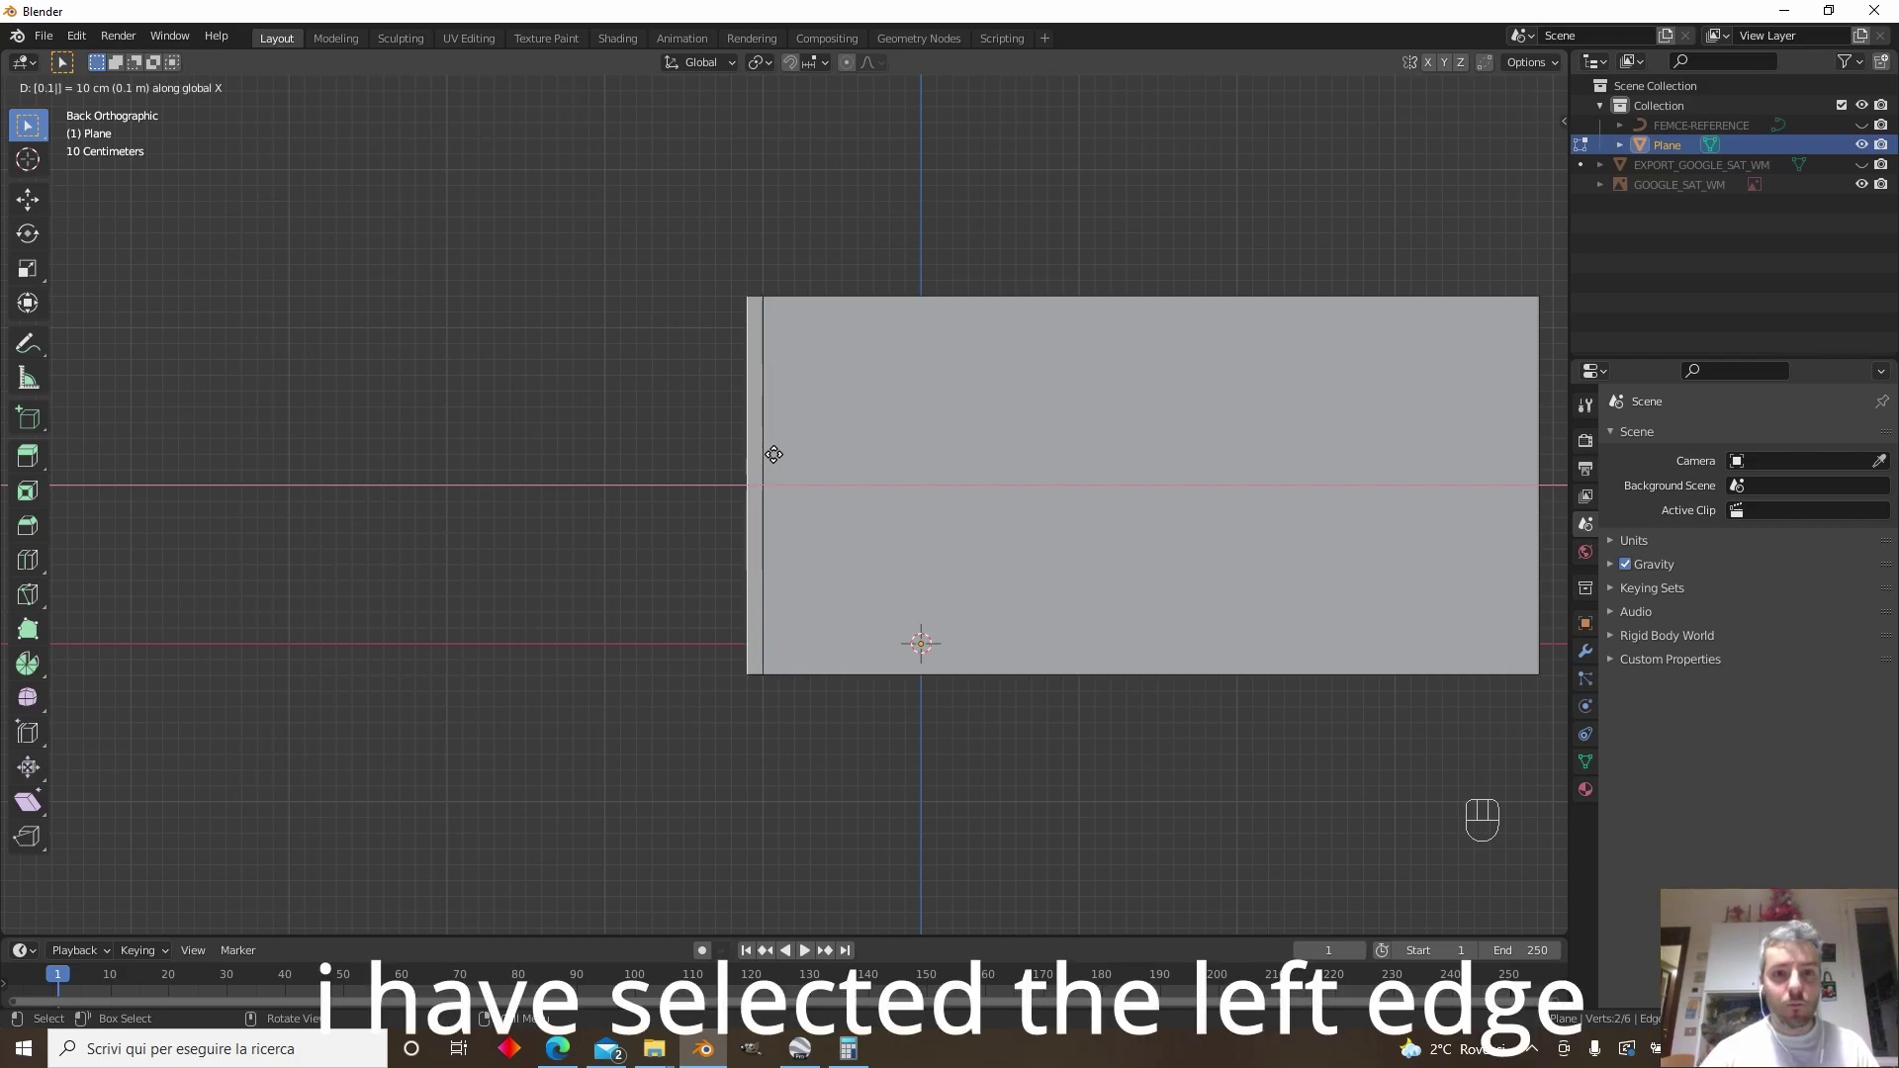
{"action": "key", "text": "Return"}
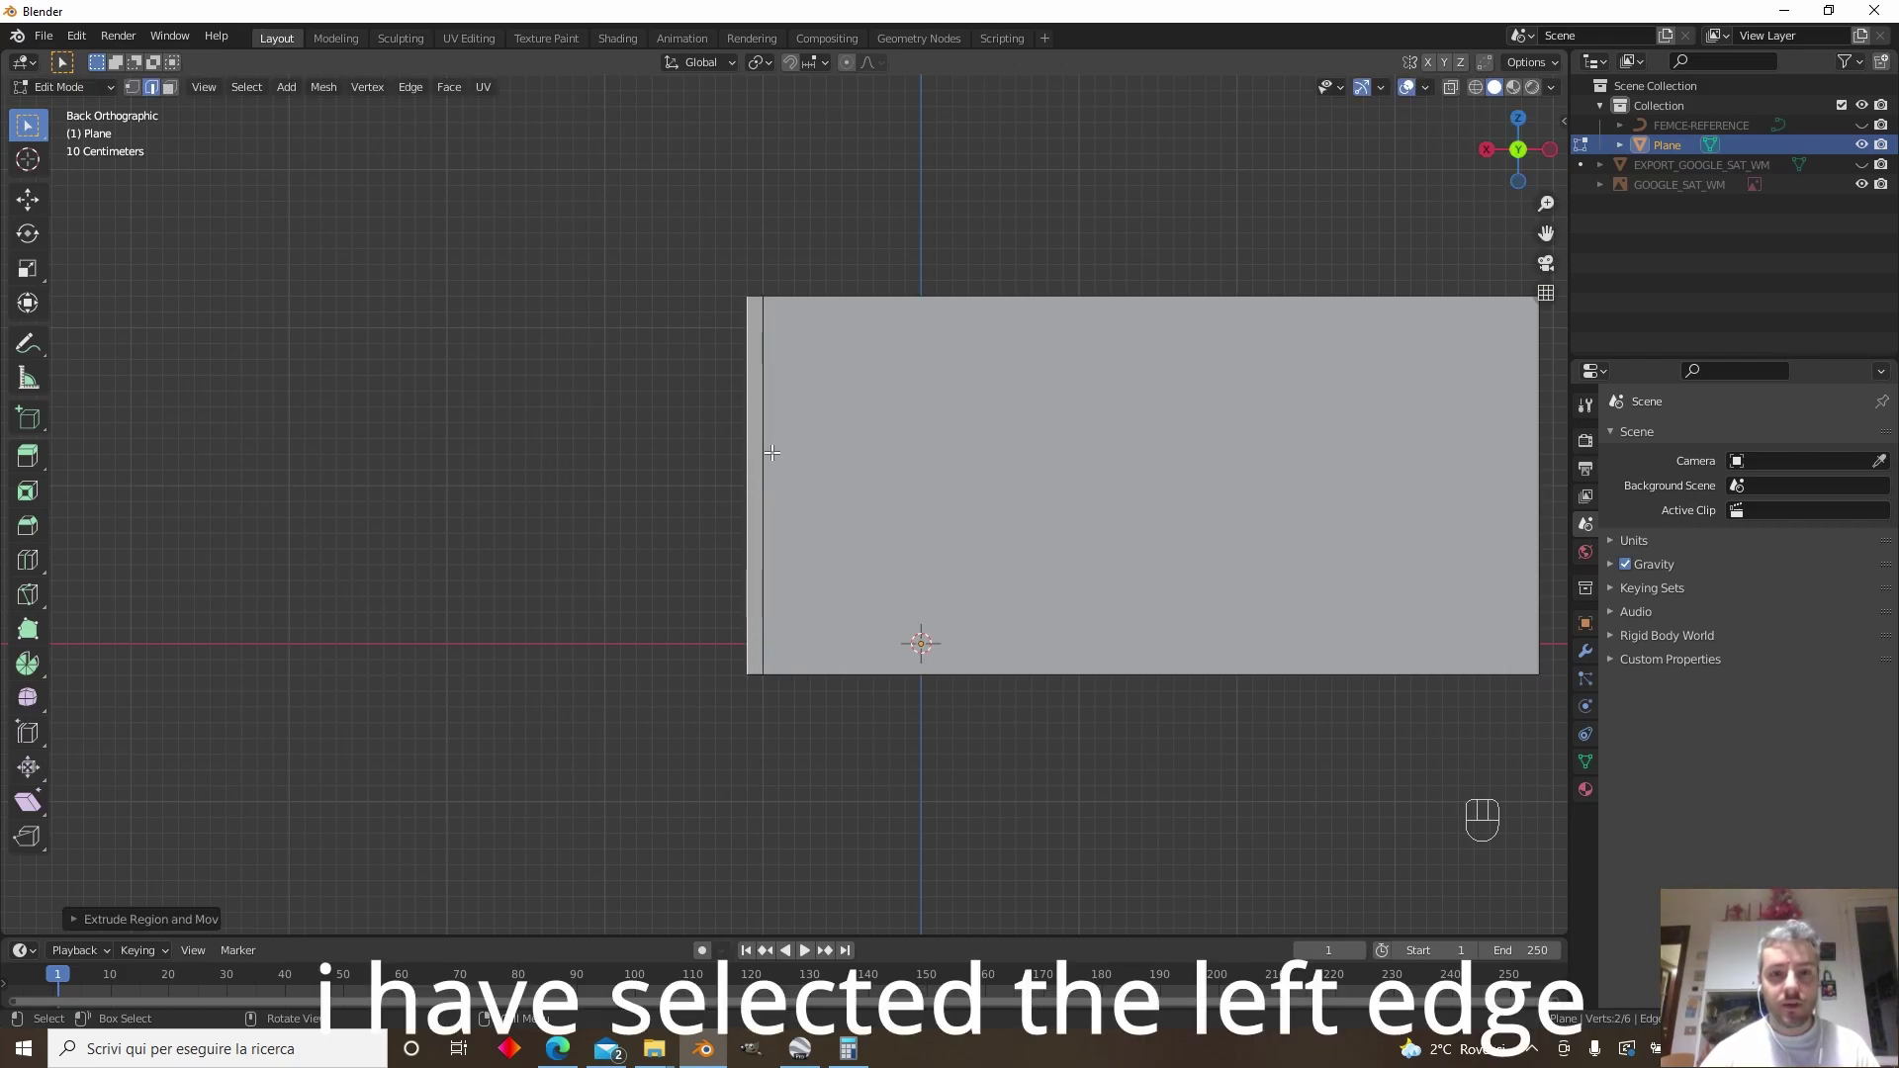
Extrude the narrow post strip's face by 0.05 m along its normal to give the post thickness
{"action": "left_click", "coordinate": [169, 87]}
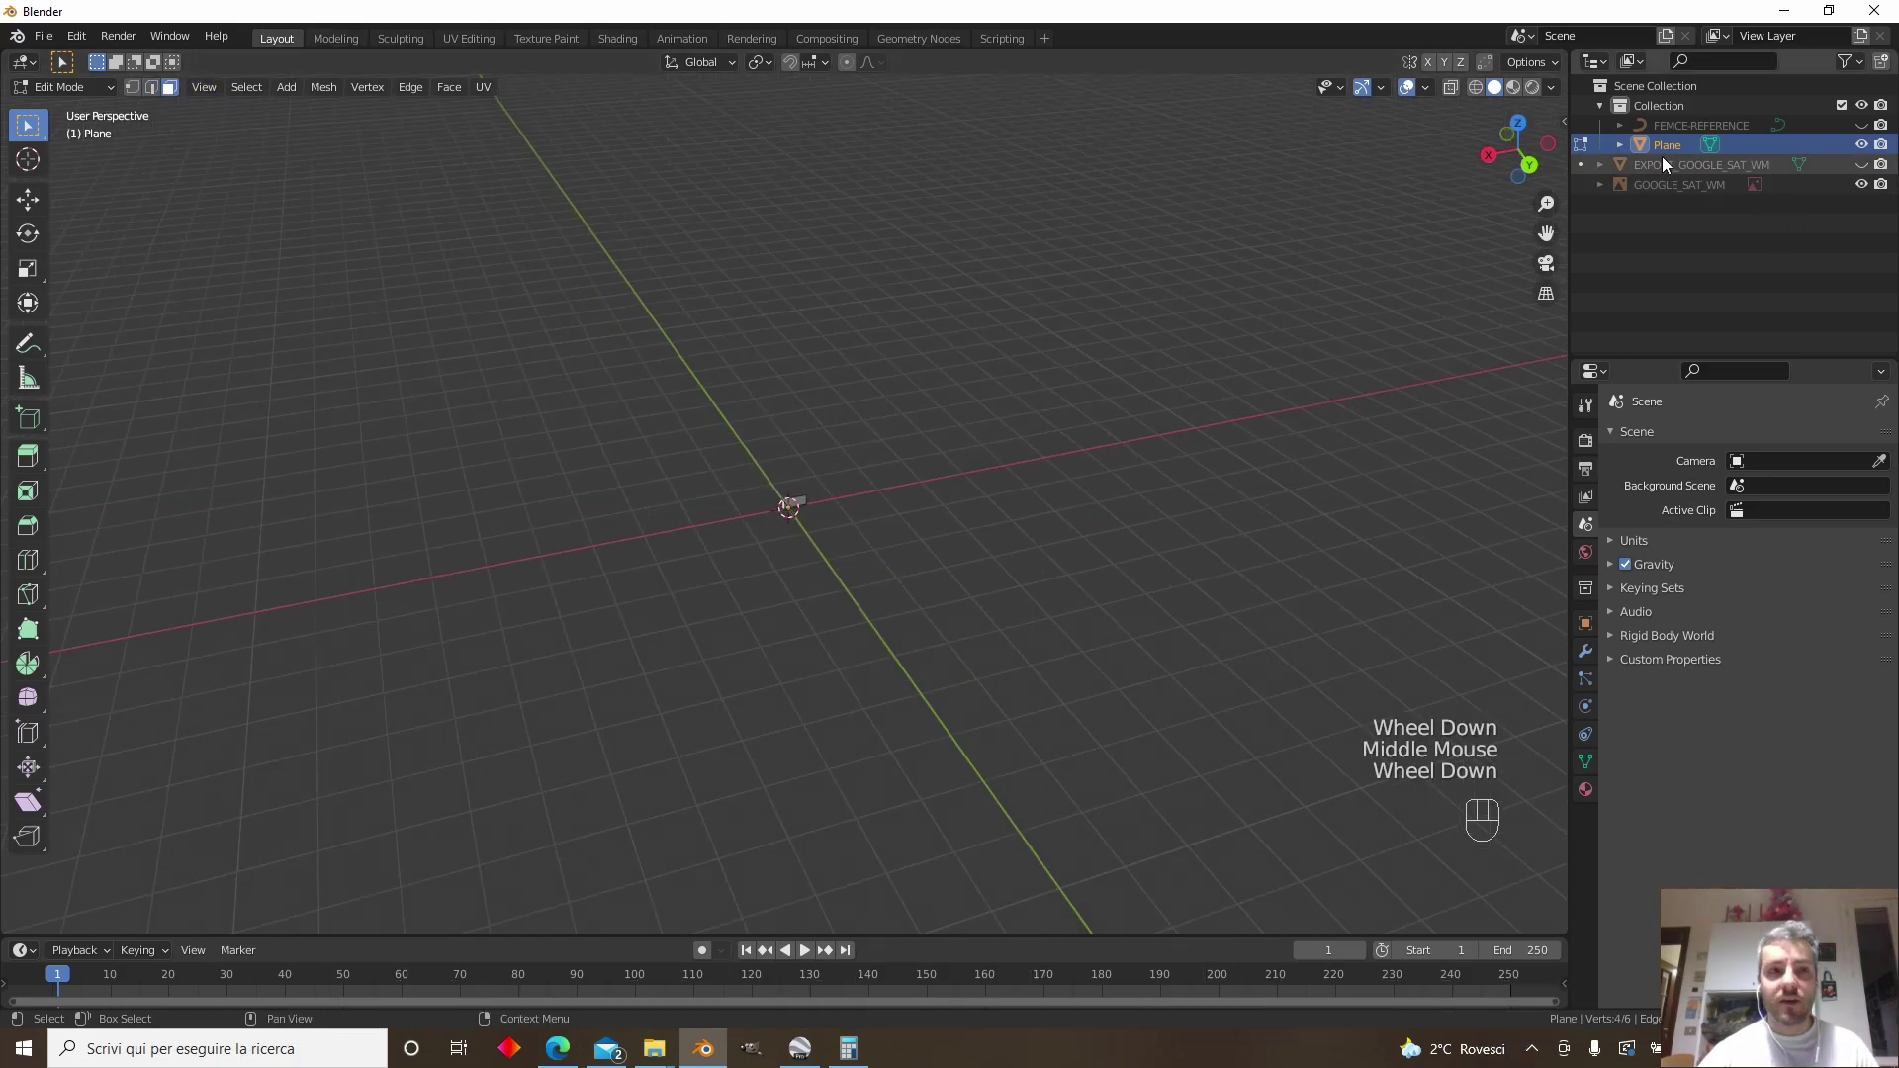
{"action": "scroll", "coordinate": [769, 556], "scroll_direction": "up", "scroll_amount": 2}
{"action": "middle_click_drag", "start_coordinate": [801, 508], "coordinate": [775, 515]}
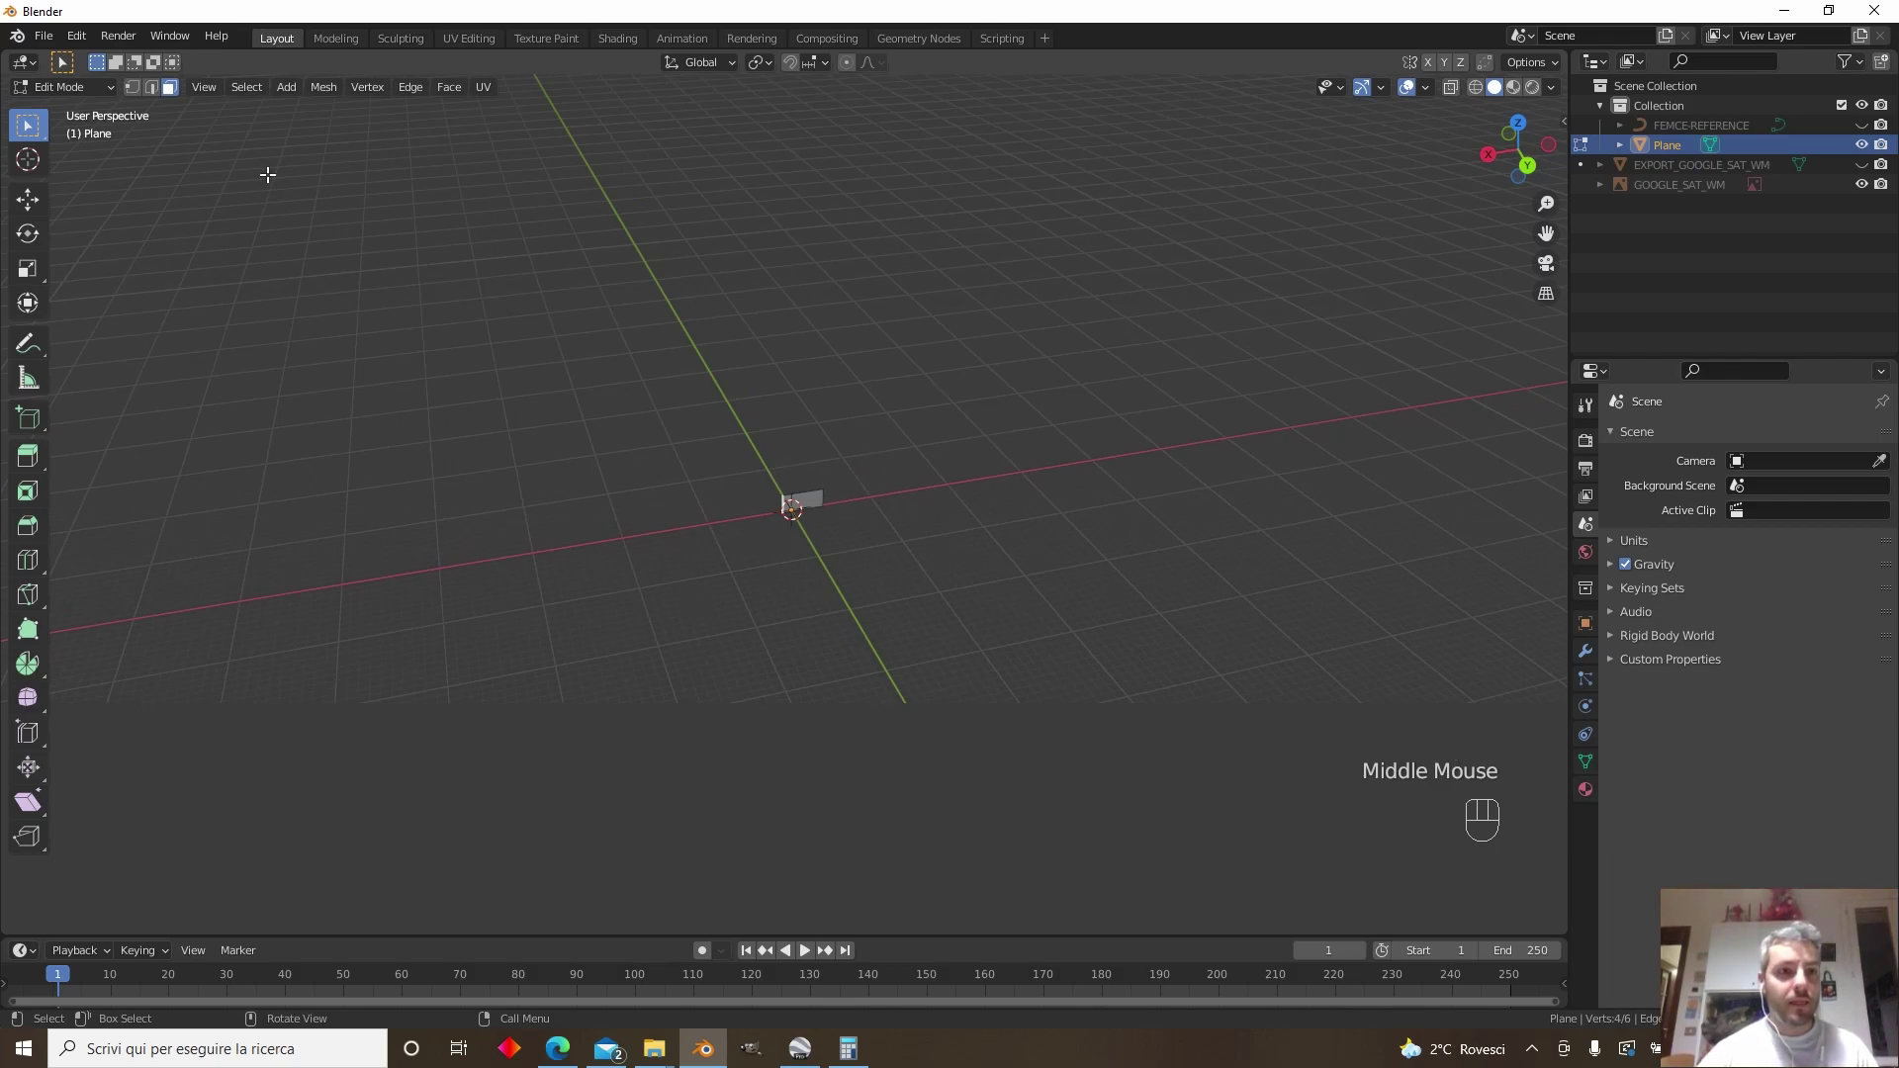
{"action": "left_click", "coordinate": [203, 88]}
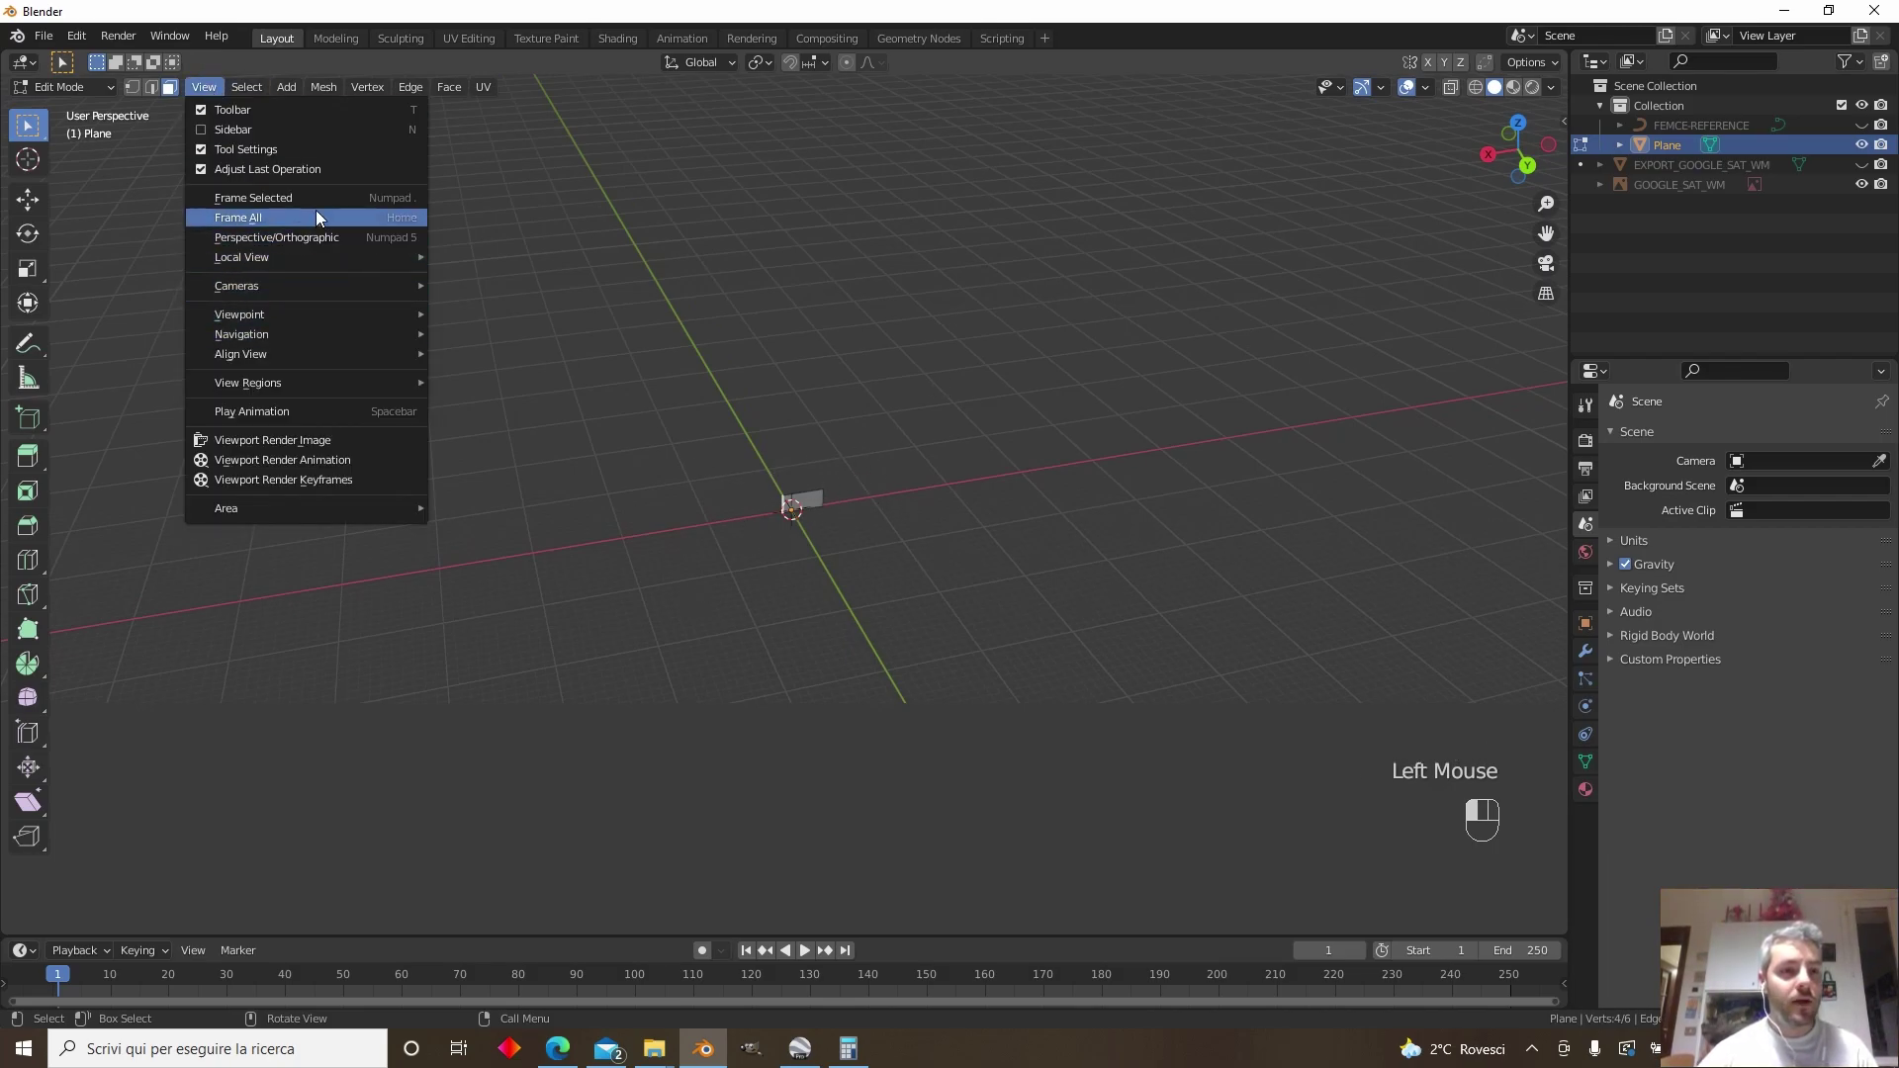
{"action": "scroll", "coordinate": [297, 228], "scroll_direction": "down", "scroll_amount": 3}
{"action": "left_click", "coordinate": [289, 202]}
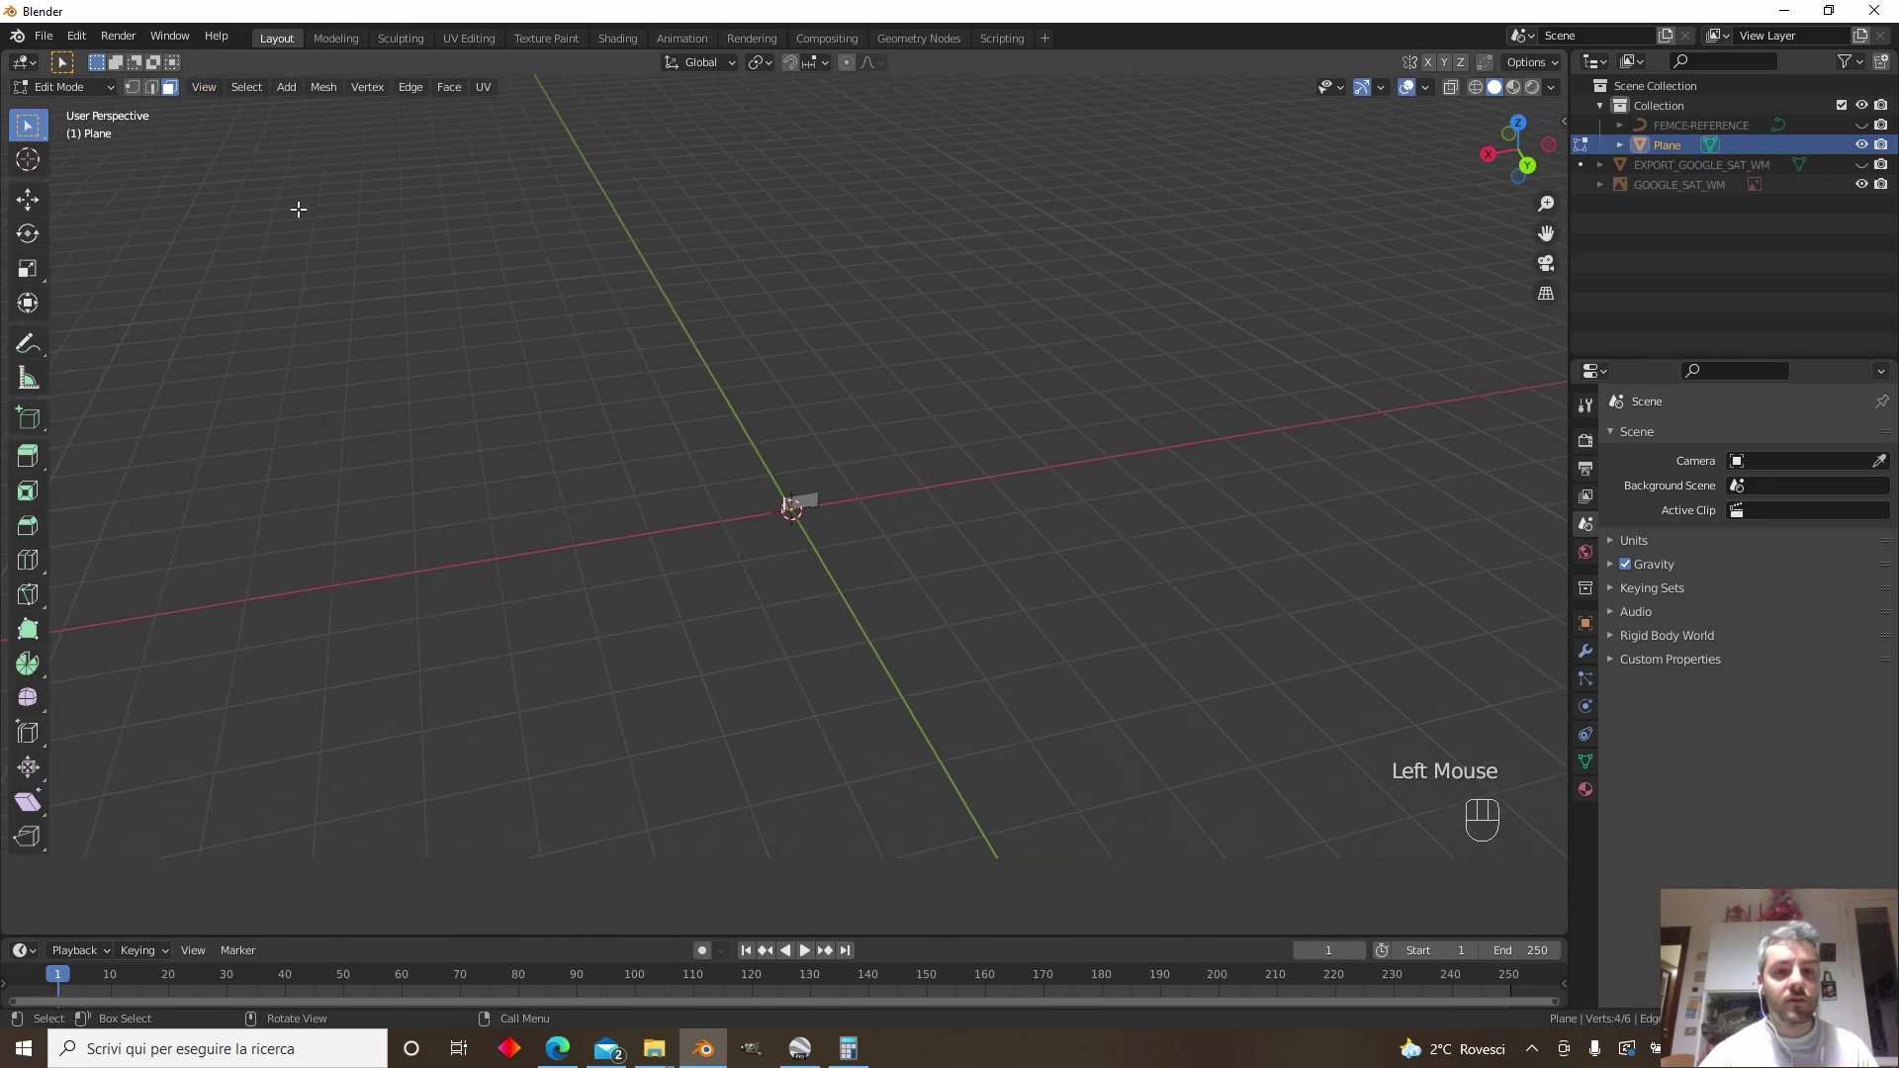
{"action": "left_click", "coordinate": [1546, 294]}
{"action": "scroll", "coordinate": [836, 536], "scroll_direction": "up", "scroll_amount": 2}
{"action": "scroll", "coordinate": [836, 535], "scroll_direction": "up", "scroll_amount": 4}
{"action": "middle_click_drag", "start_coordinate": [860, 515], "coordinate": [938, 564]}
{"action": "scroll", "coordinate": [877, 575], "scroll_direction": "up", "scroll_amount": 2}
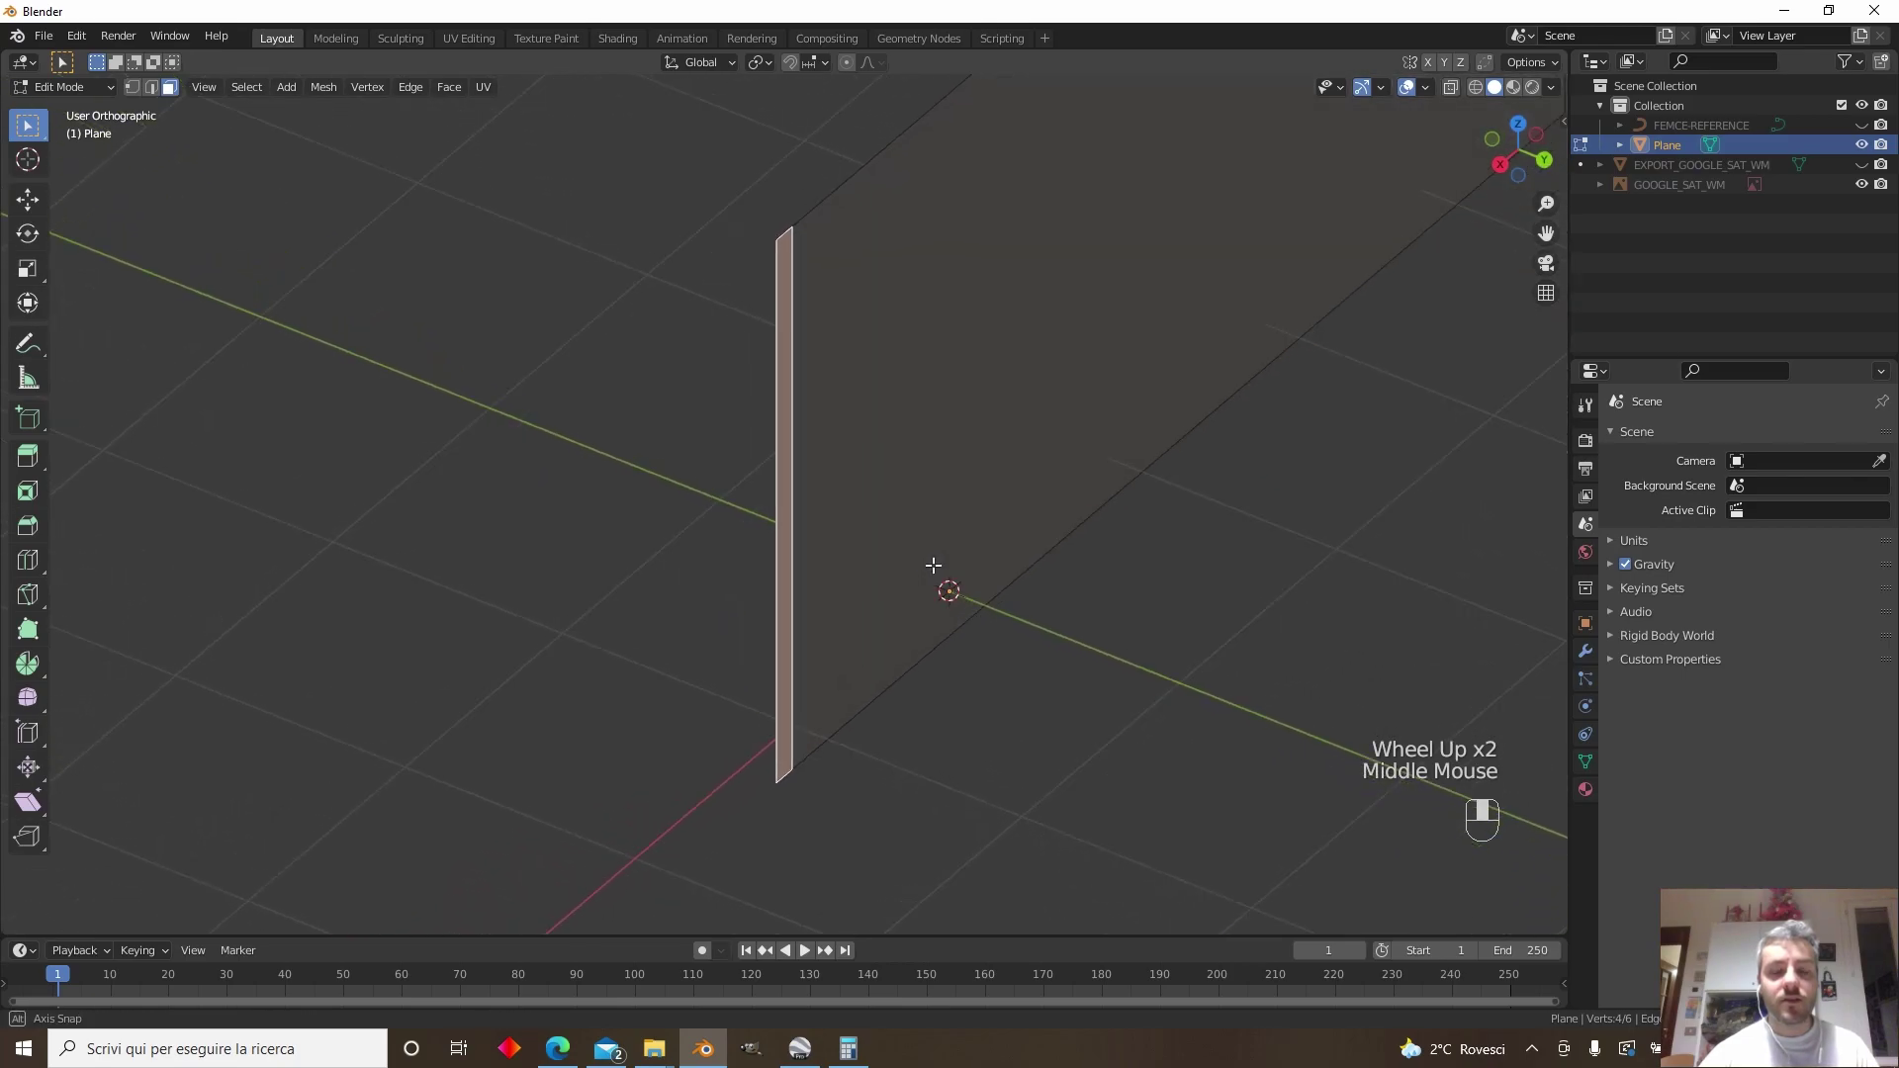
{"action": "type", "text": "e"}
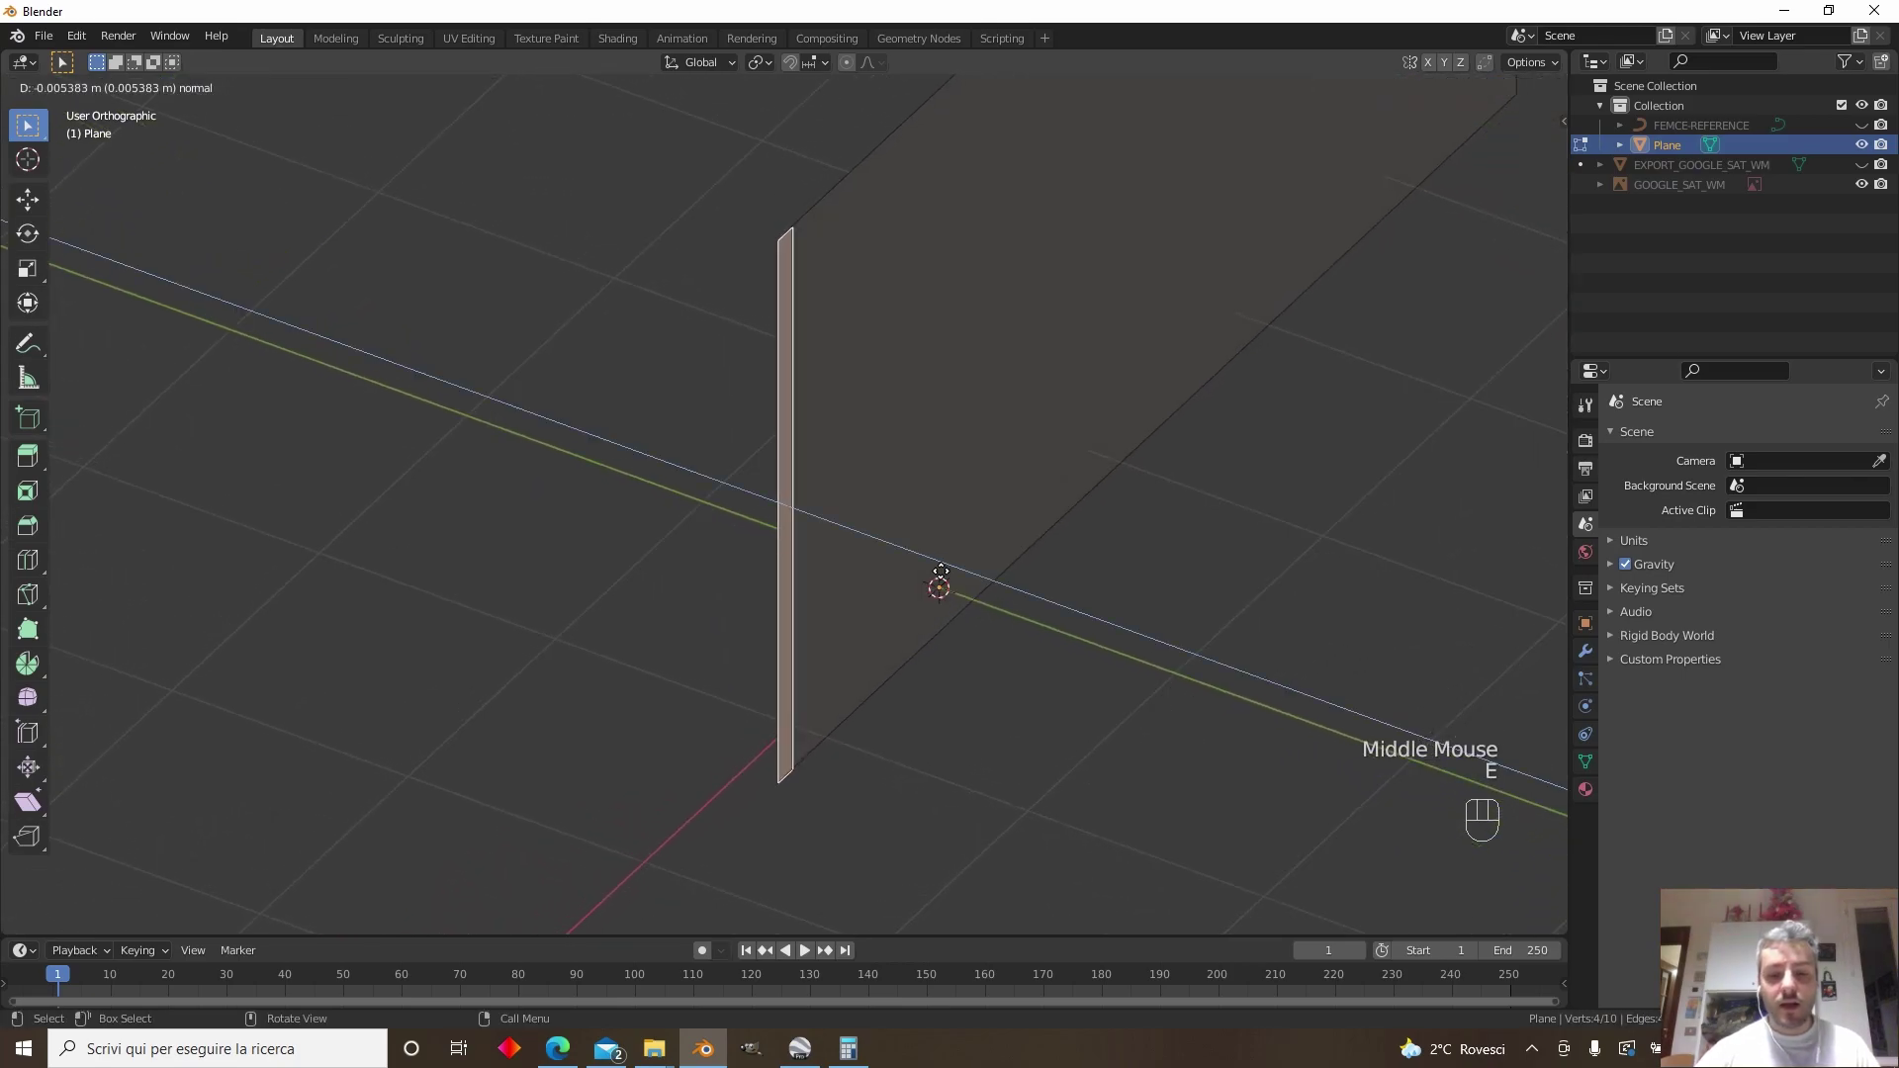
{"action": "type", "text": "0.05"}
{"action": "key", "text": "Return"}
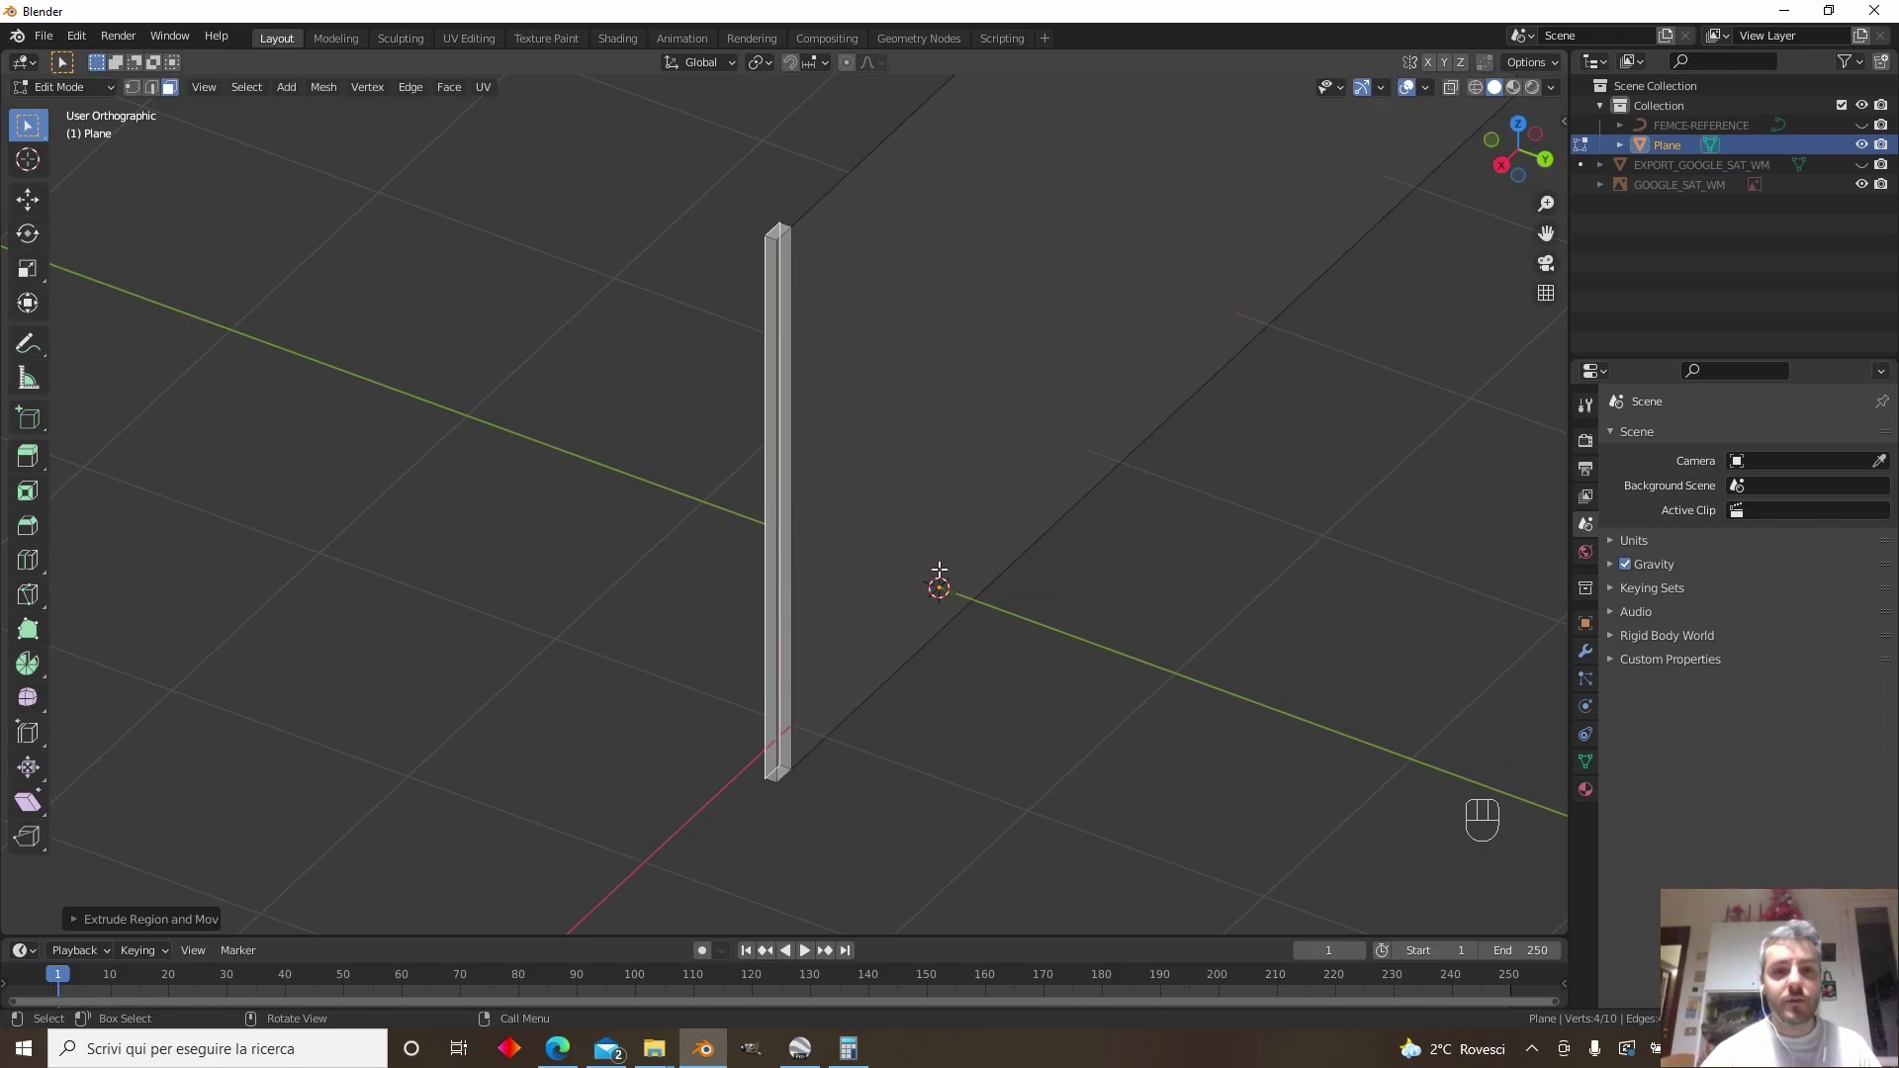
Examine the extruded post's faces from both sides of the panel
{"action": "middle_click_drag", "start_coordinate": [925, 553], "coordinate": [827, 466]}
{"action": "left_click", "coordinate": [131, 87]}
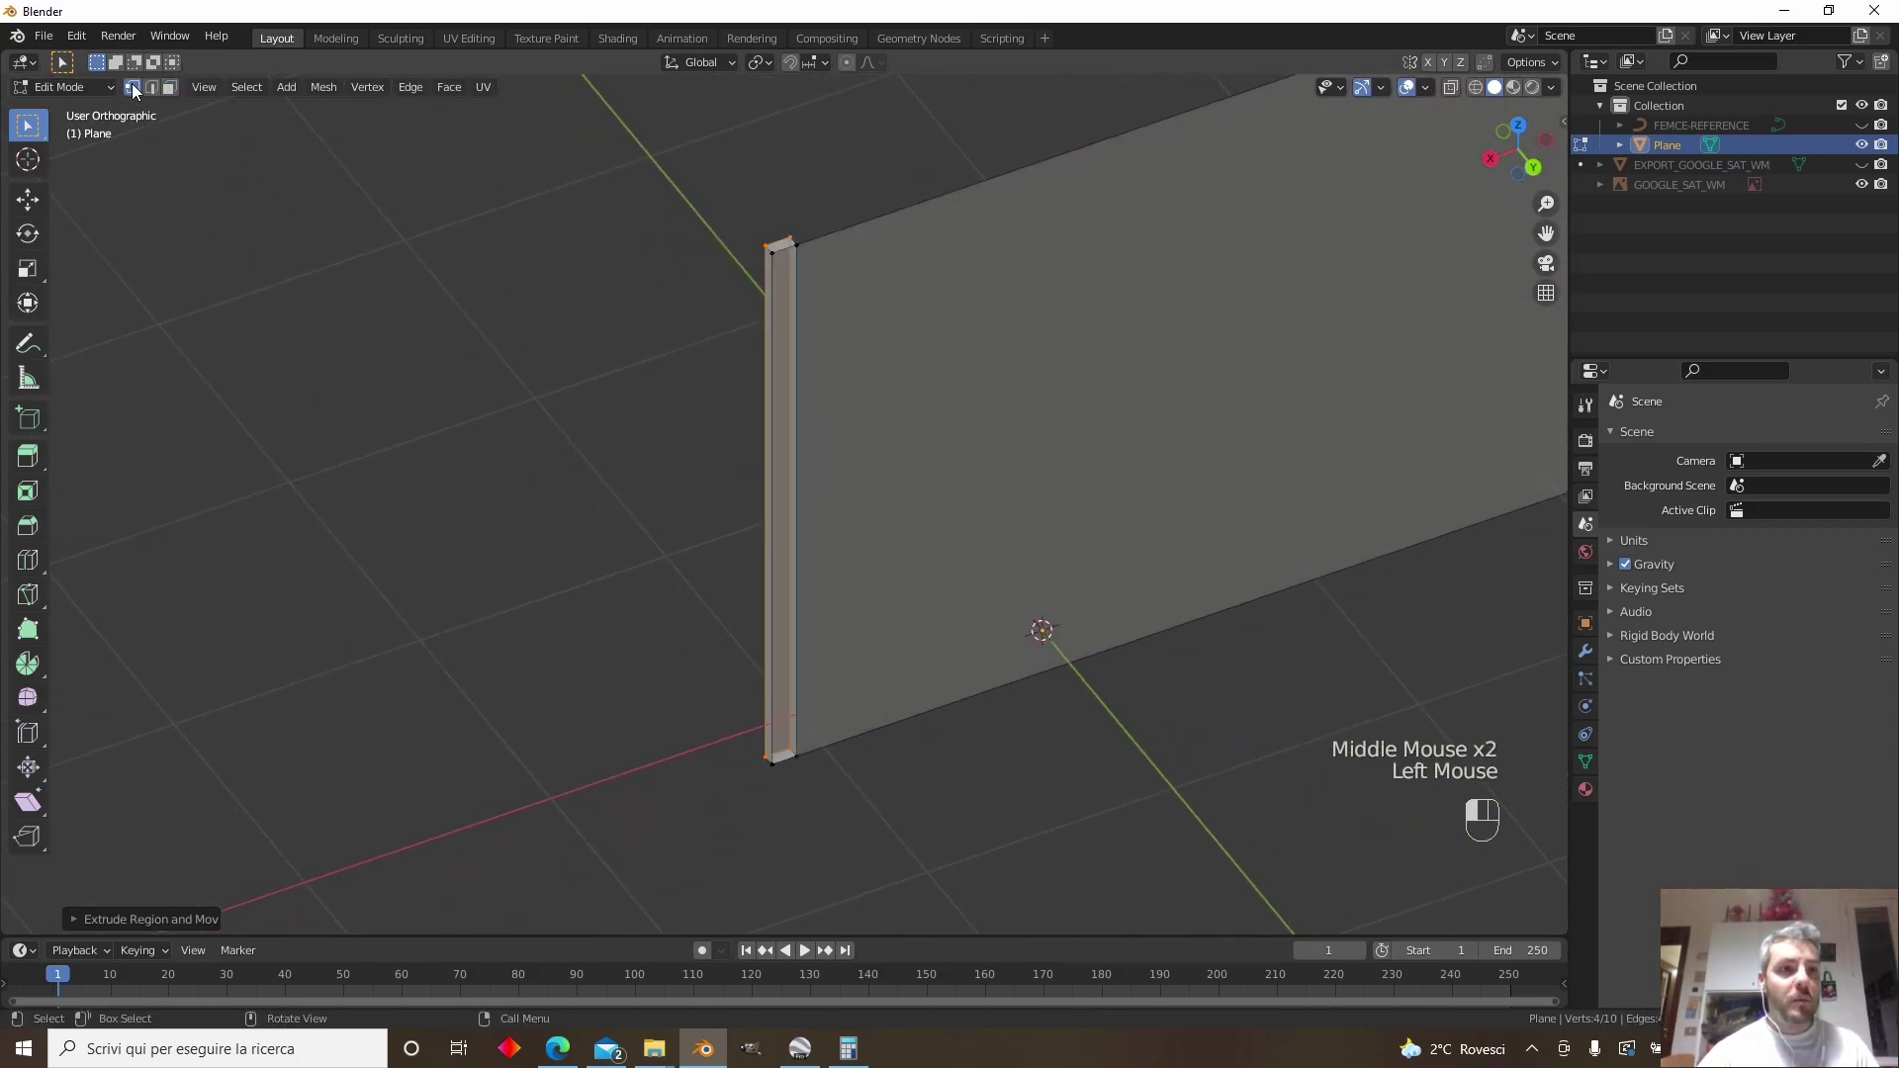
{"action": "middle_click_drag", "start_coordinate": [725, 325], "coordinate": [895, 317]}
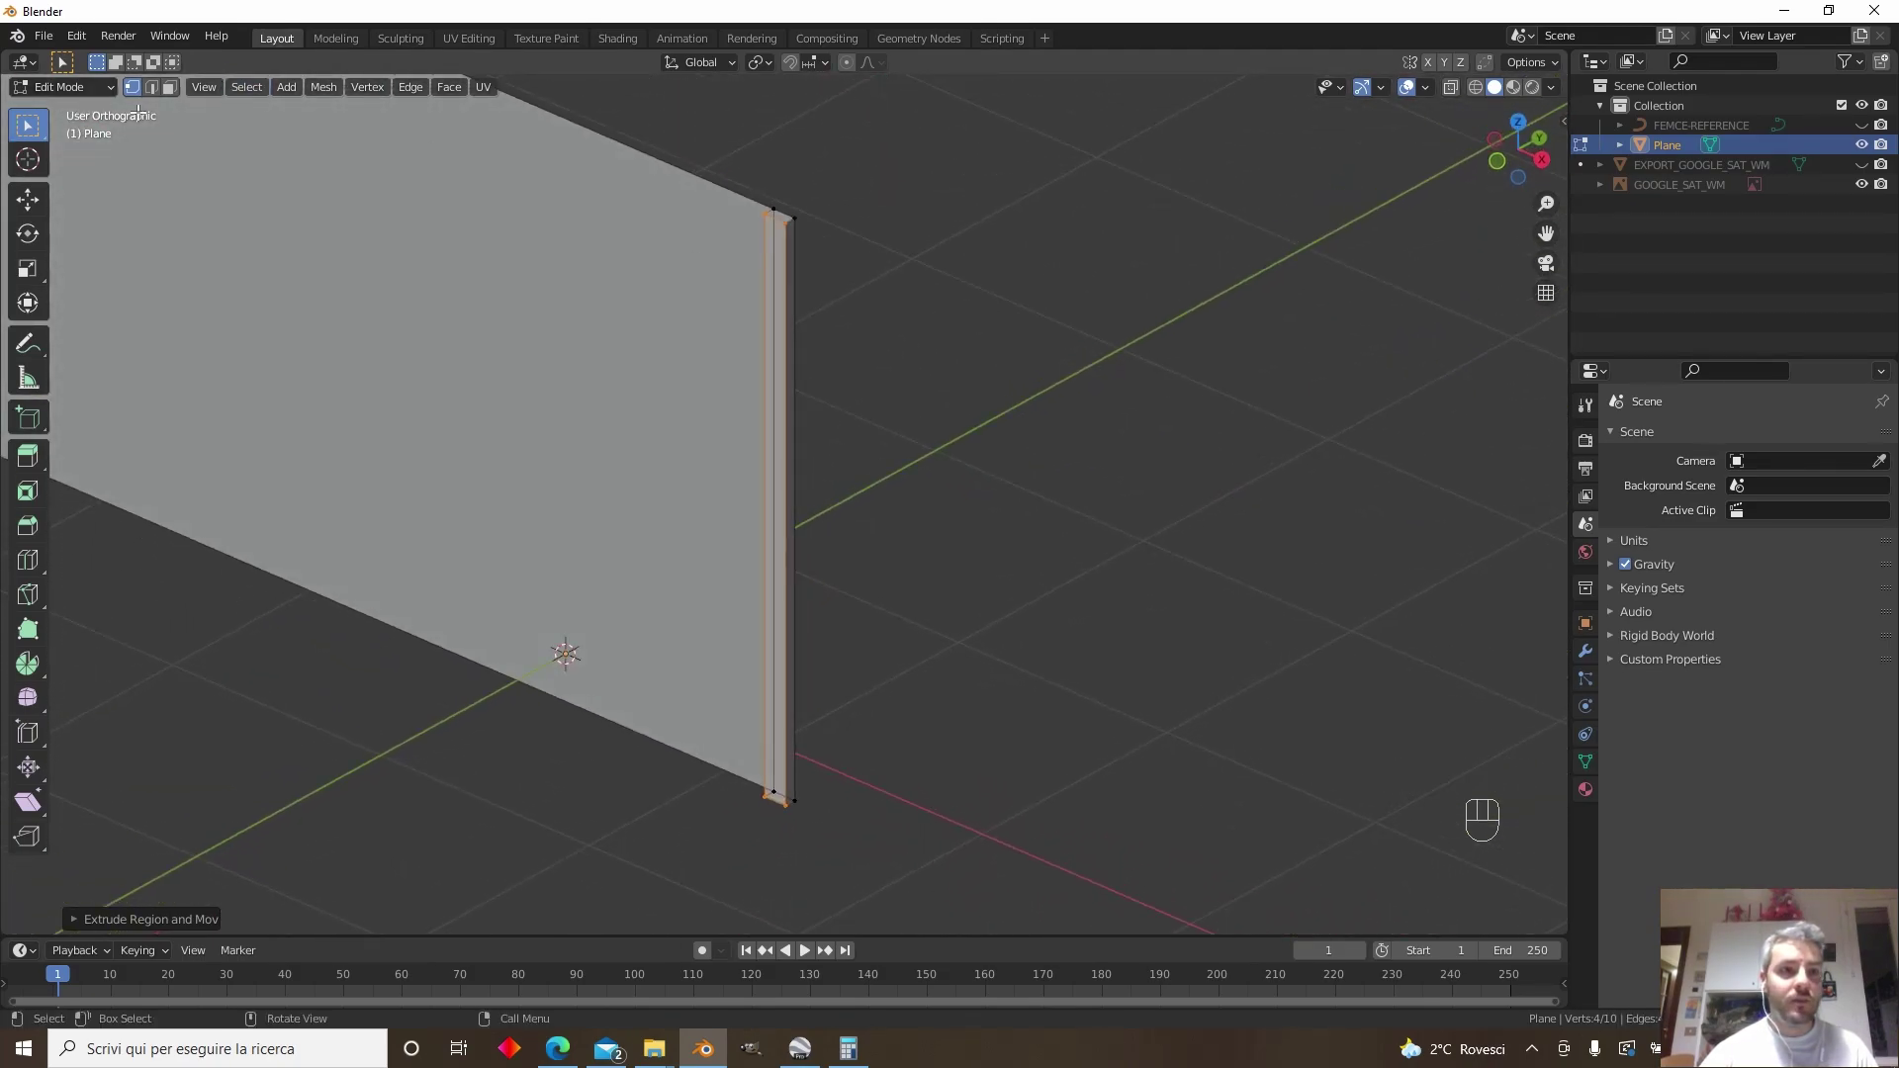
{"action": "left_click", "coordinate": [170, 87]}
{"action": "left_click", "coordinate": [616, 575]}
{"action": "mouse_move", "coordinate": [635, 555]}
{"action": "middle_mouse_down"}
{"action": "mouse_move", "coordinate": [627, 627]}
{"action": "mouse_move", "coordinate": [805, 492]}
{"action": "mouse_move", "coordinate": [791, 455]}
{"action": "mouse_move", "coordinate": [818, 429]}
{"action": "mouse_move", "coordinate": [814, 458]}
{"action": "mouse_move", "coordinate": [799, 408]}
{"action": "mouse_move", "coordinate": [733, 429]}
{"action": "mouse_move", "coordinate": [770, 337]}
{"action": "mouse_move", "coordinate": [709, 422]}
{"action": "mouse_move", "coordinate": [768, 309]}
{"action": "middle_mouse_up"}
{"action": "left_click", "coordinate": [781, 460]}
{"action": "left_click", "coordinate": [800, 408]}
{"action": "left_click", "coordinate": [799, 307]}
{"action": "scroll", "coordinate": [966, 601], "scroll_direction": "up", "scroll_amount": 2}
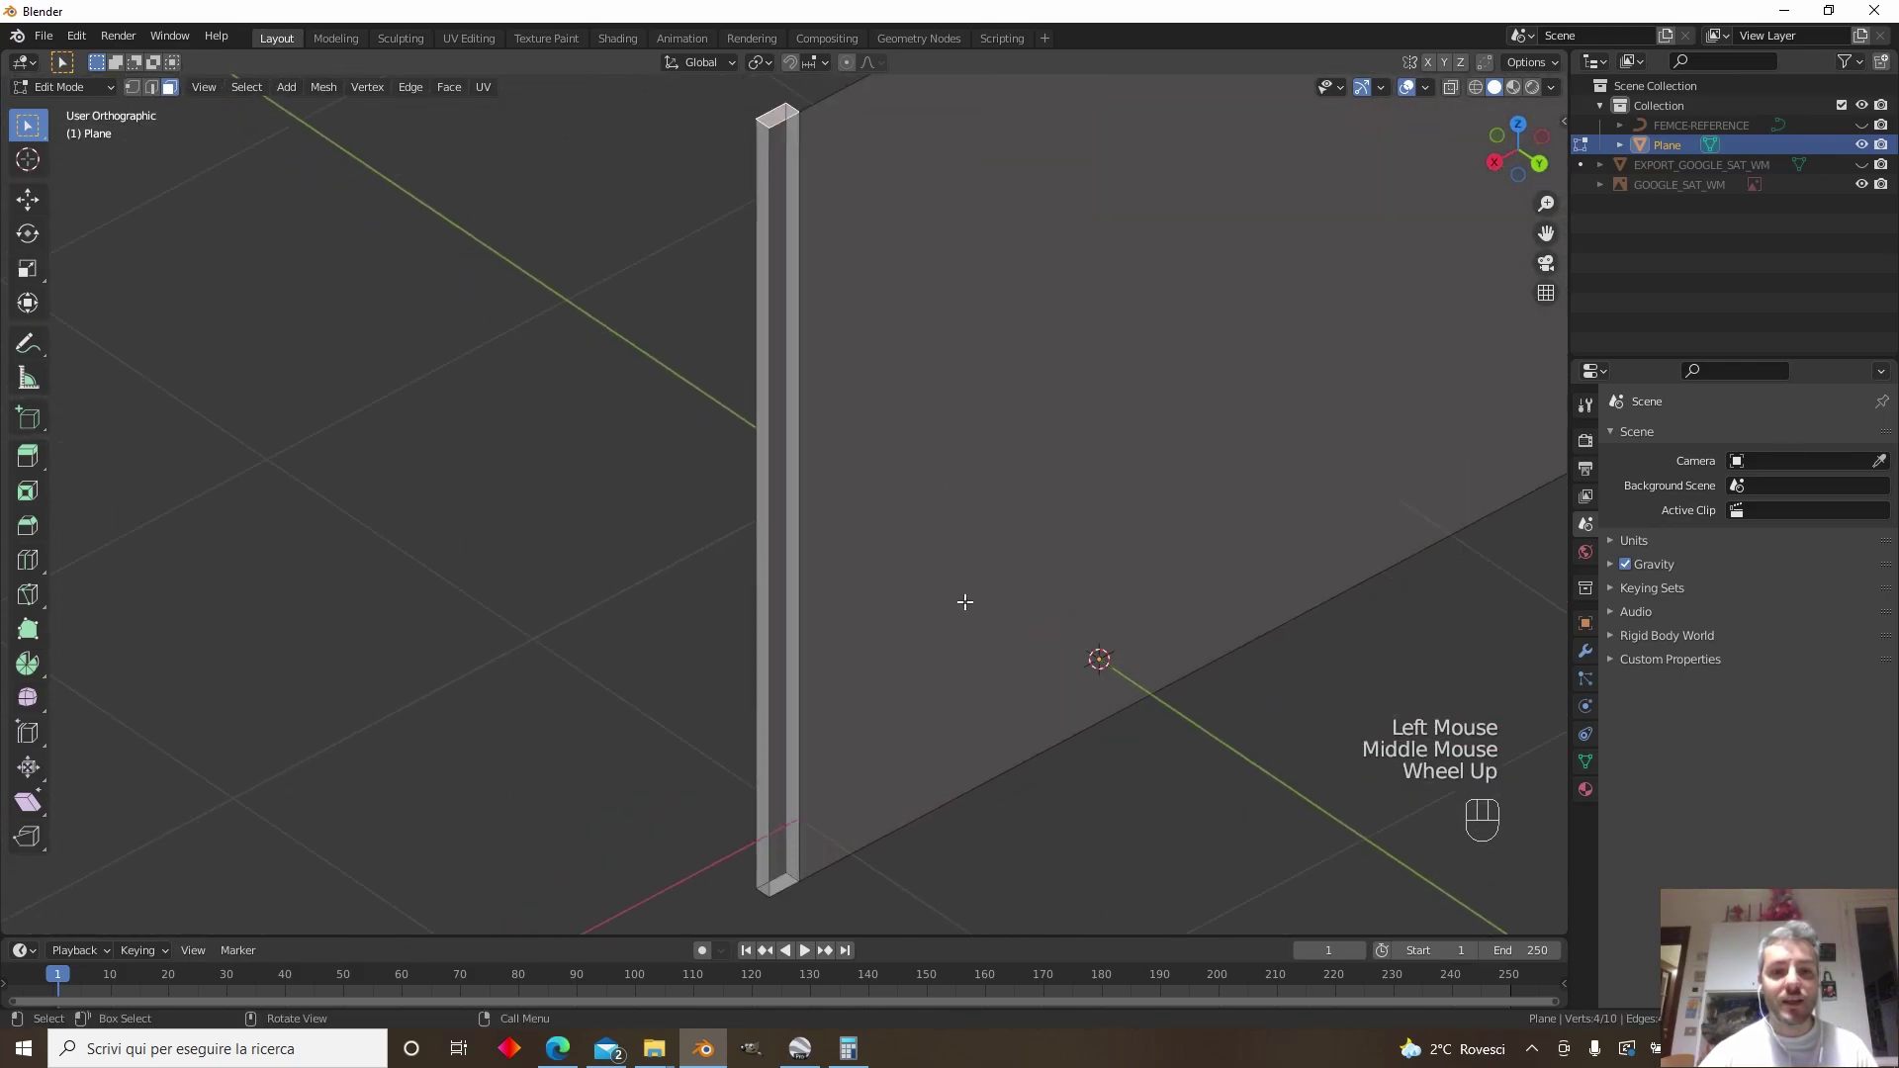
{"action": "scroll", "coordinate": [853, 652], "scroll_direction": "down", "scroll_amount": 2}
{"action": "middle_click_drag", "start_coordinate": [857, 649], "coordinate": [647, 601], "text": "shift"}
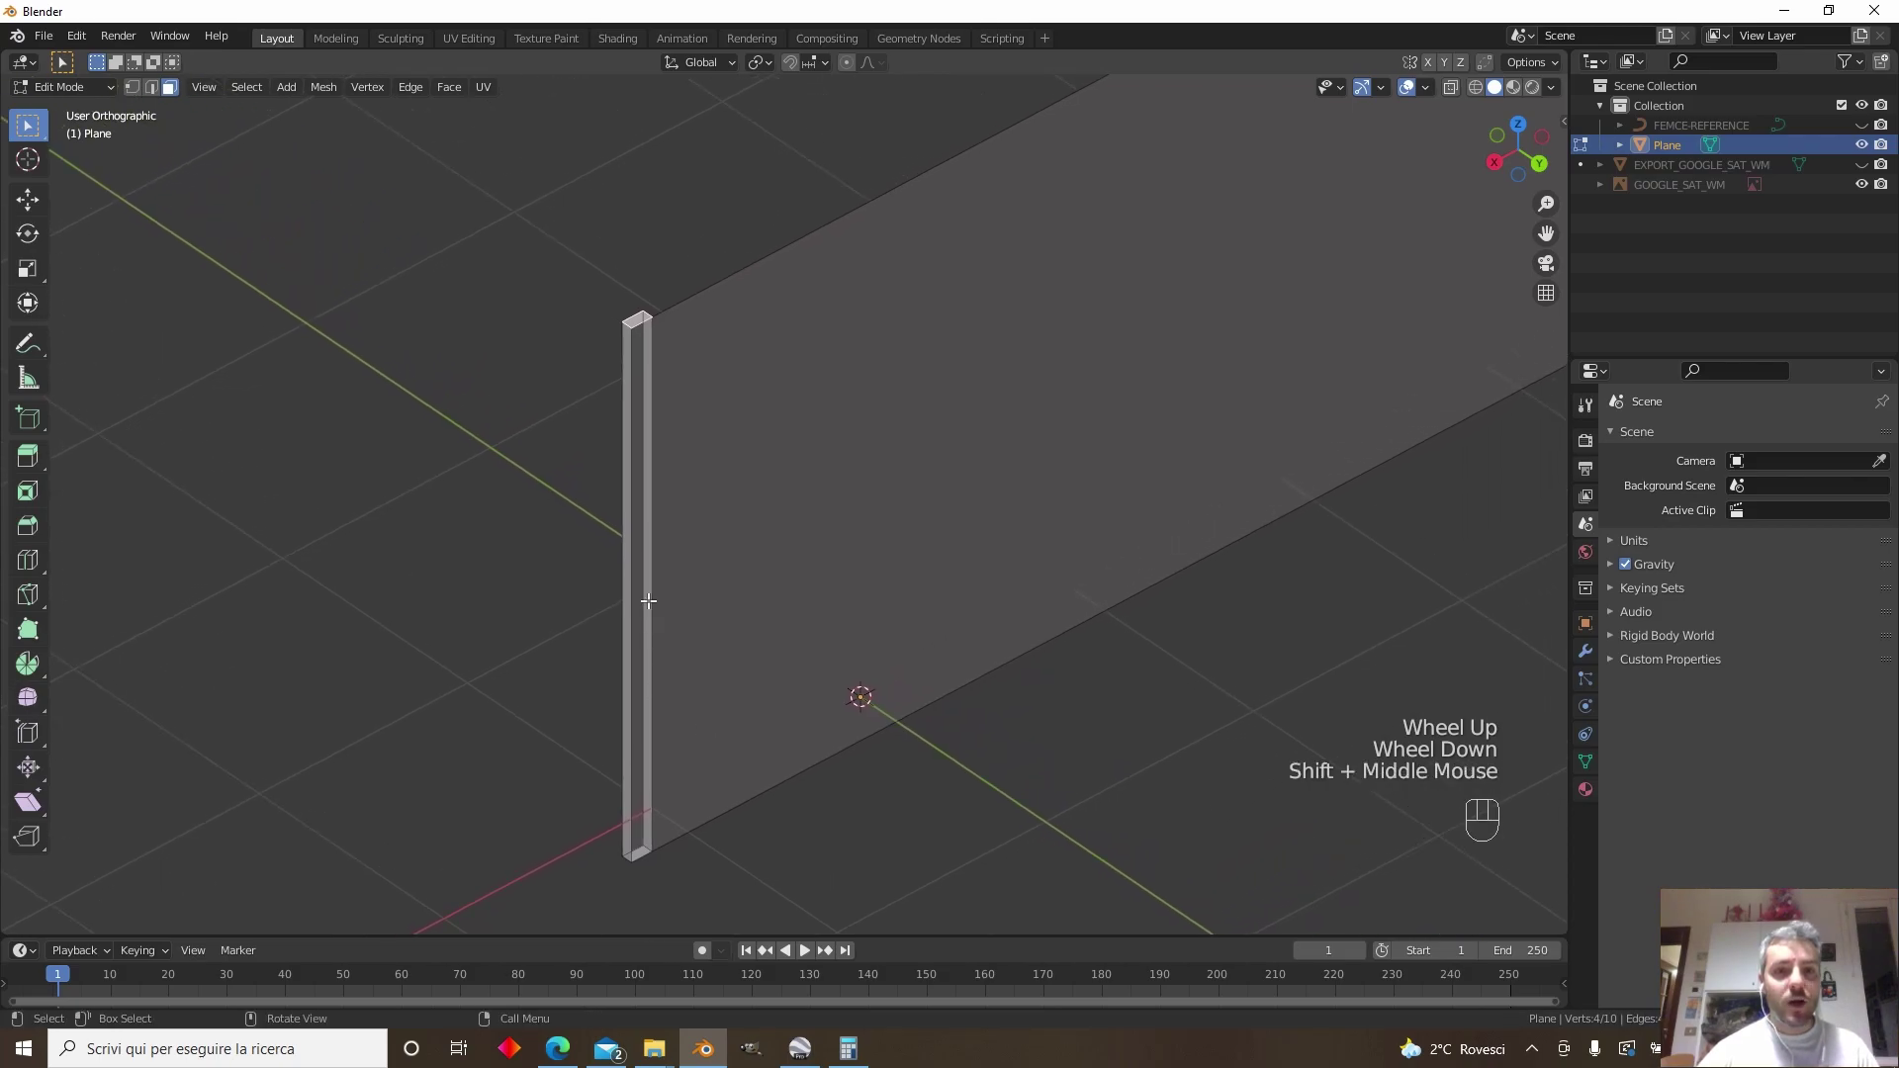
Fill the post's open side with a face from its four corner vertices
{"action": "left_click", "coordinate": [131, 88]}
{"action": "left_click", "coordinate": [643, 316]}
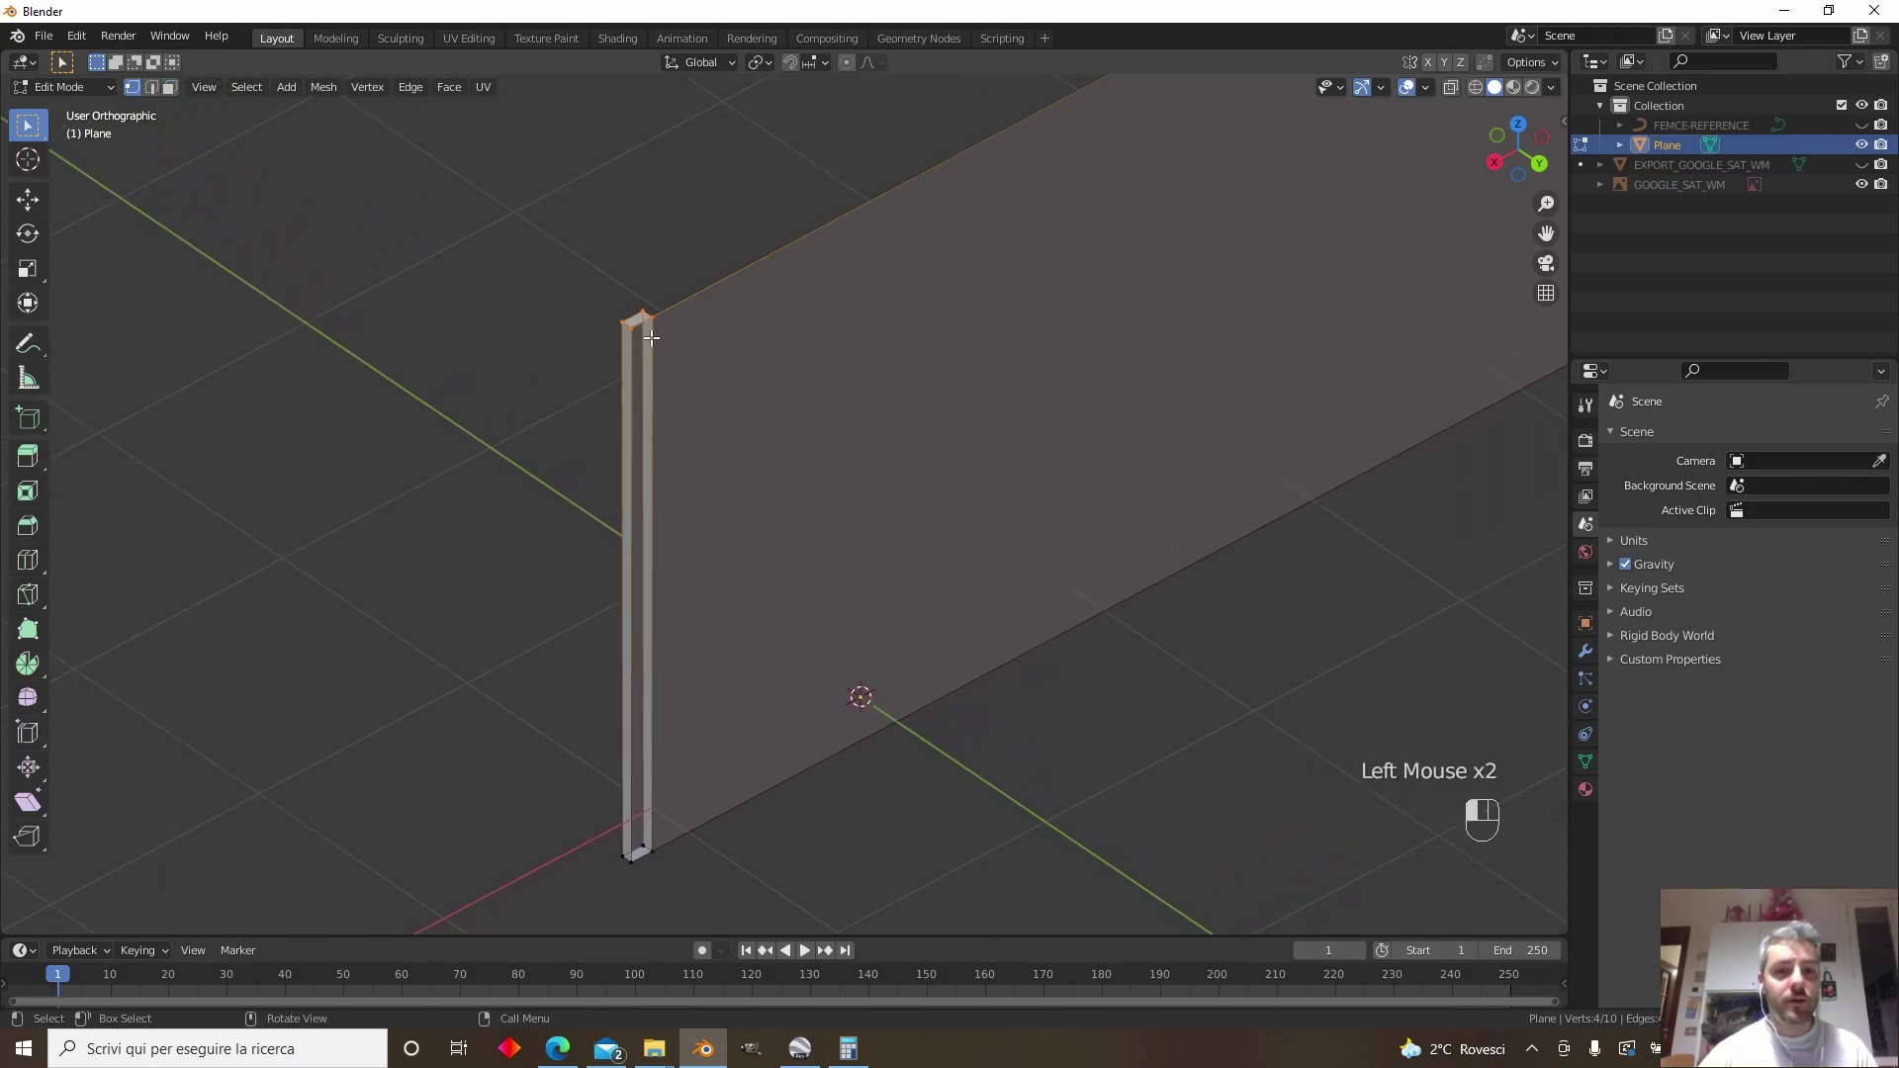
{"action": "left_click", "coordinate": [653, 319], "text": "shift"}
{"action": "left_click", "coordinate": [645, 857], "text": "shift"}
{"action": "left_click", "coordinate": [653, 856], "text": "shift"}
{"action": "middle_click_drag", "start_coordinate": [709, 698], "coordinate": [754, 631], "text": "shift"}
{"action": "key", "text": "f"}
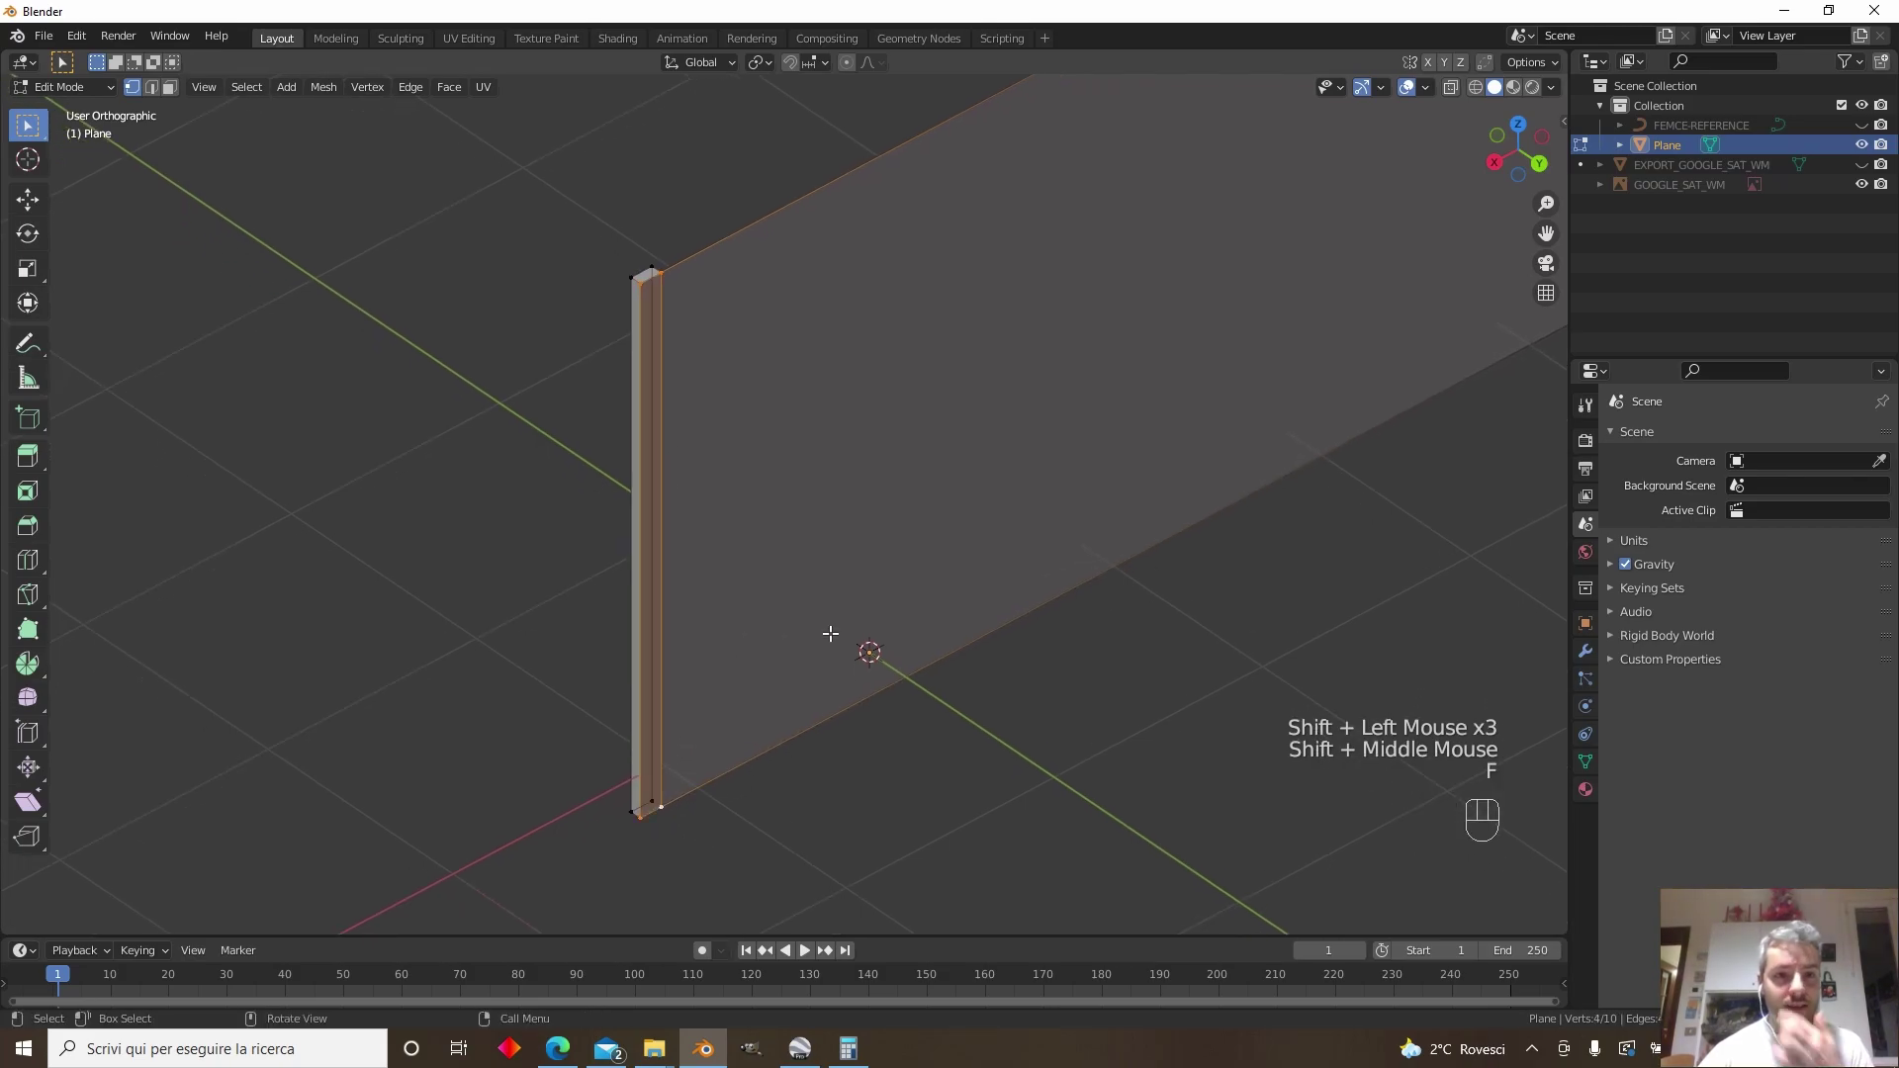
Extrude the post's newly filled face outward by 0.05 m
{"action": "left_click", "coordinate": [168, 88]}
{"action": "left_click", "coordinate": [660, 550]}
{"action": "middle_click_drag", "start_coordinate": [662, 576], "coordinate": [780, 577]}
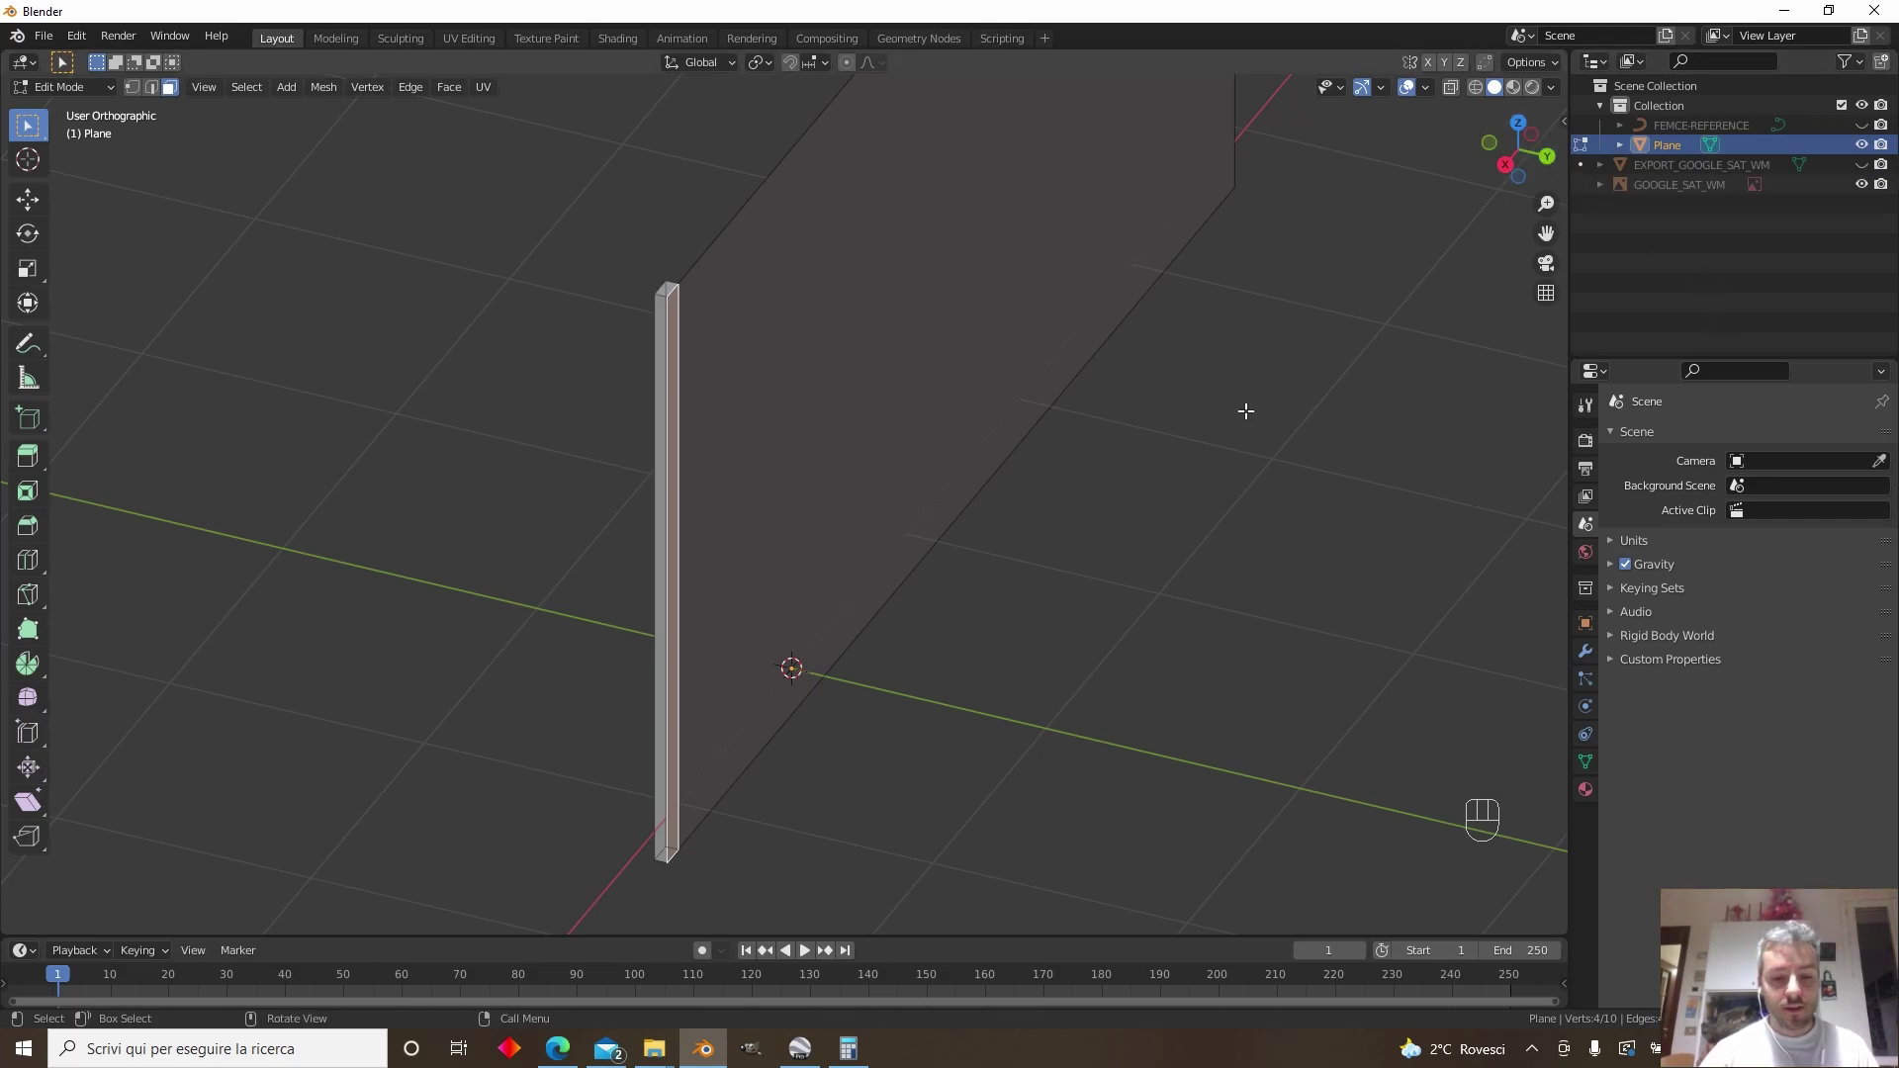
{"action": "key", "text": "e"}
{"action": "type", "text": "0.05"}
{"action": "key", "text": "Return"}
Extrude the two top faces of the post upward by 0.15 m
{"action": "middle_click_drag", "start_coordinate": [1268, 411], "coordinate": [1365, 408]}
{"action": "scroll", "coordinate": [841, 347], "scroll_direction": "up", "scroll_amount": 3}
{"action": "middle_click_drag", "start_coordinate": [817, 366], "coordinate": [847, 441], "text": "shift"}
{"action": "middle_click_drag", "start_coordinate": [847, 441], "coordinate": [664, 461]}
{"action": "left_click", "coordinate": [441, 205]}
{"action": "left_click", "coordinate": [516, 247], "text": "shift"}
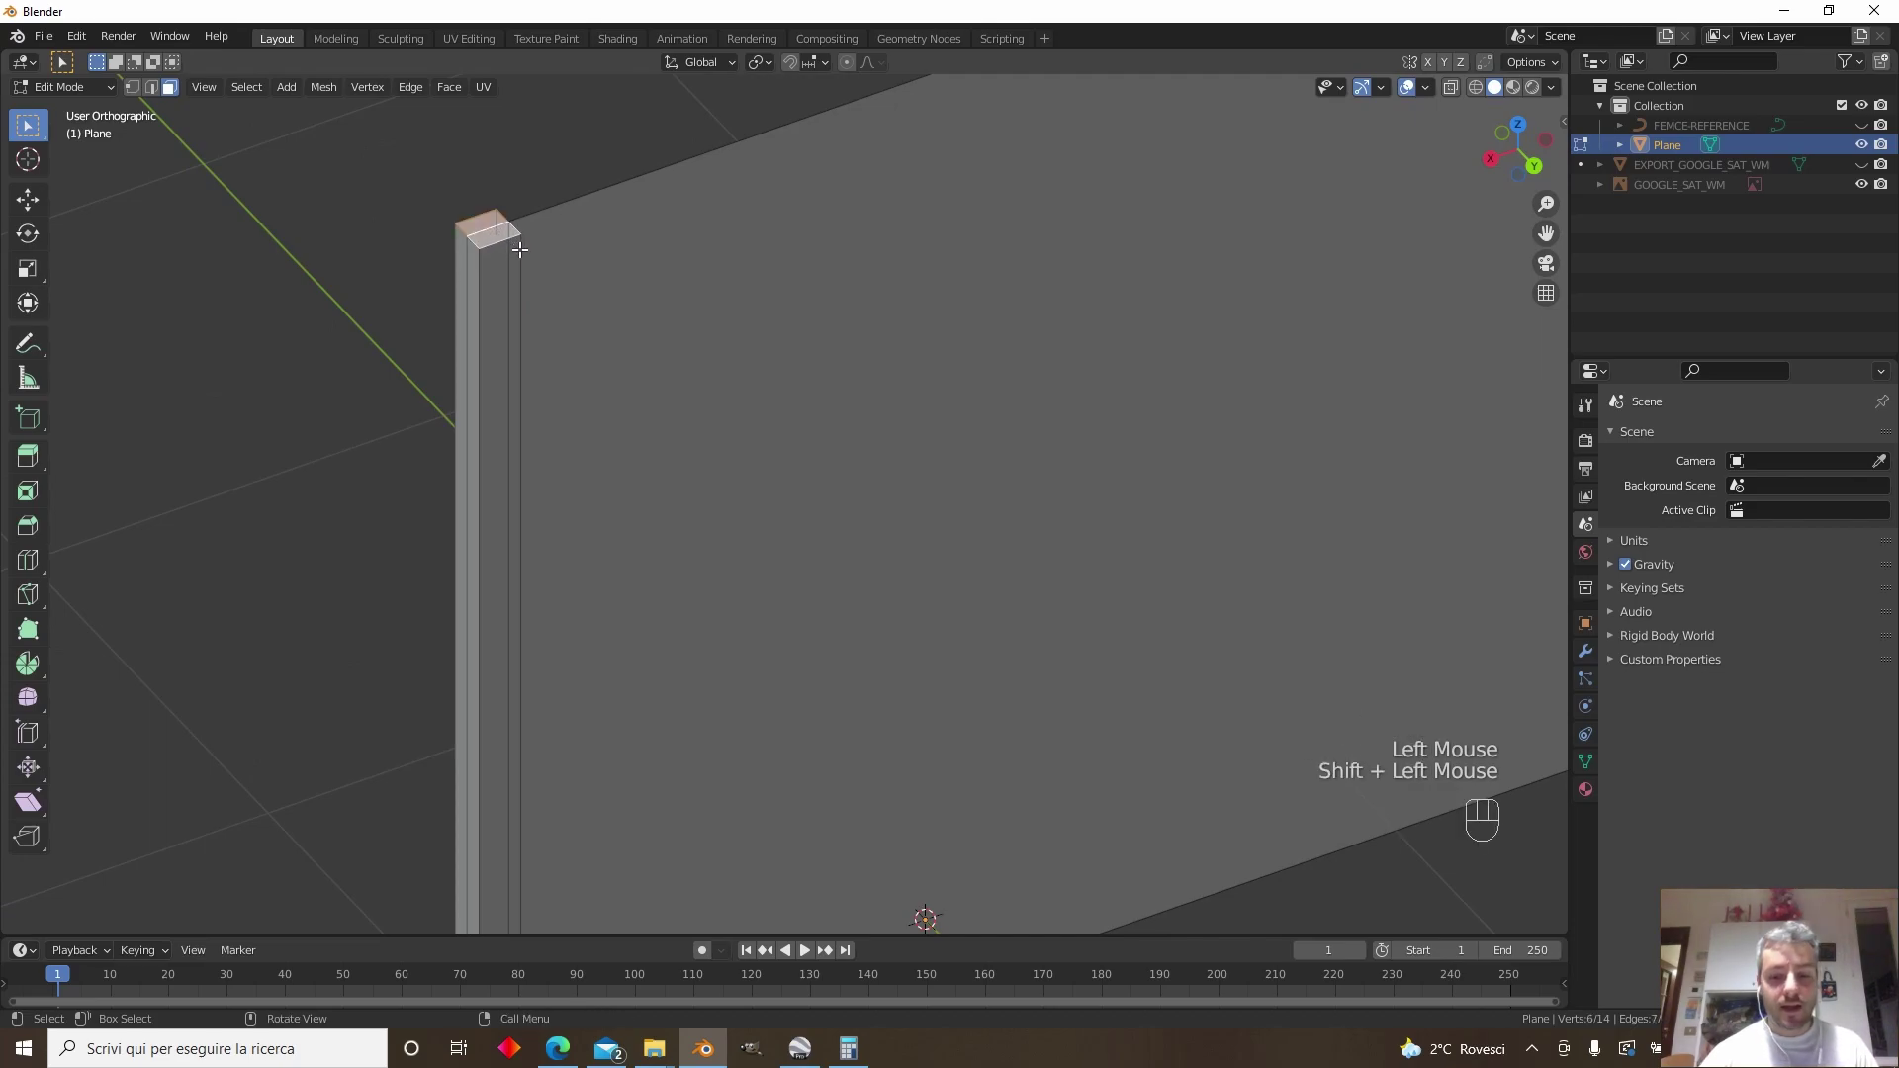
{"action": "type", "text": "e0.15"}
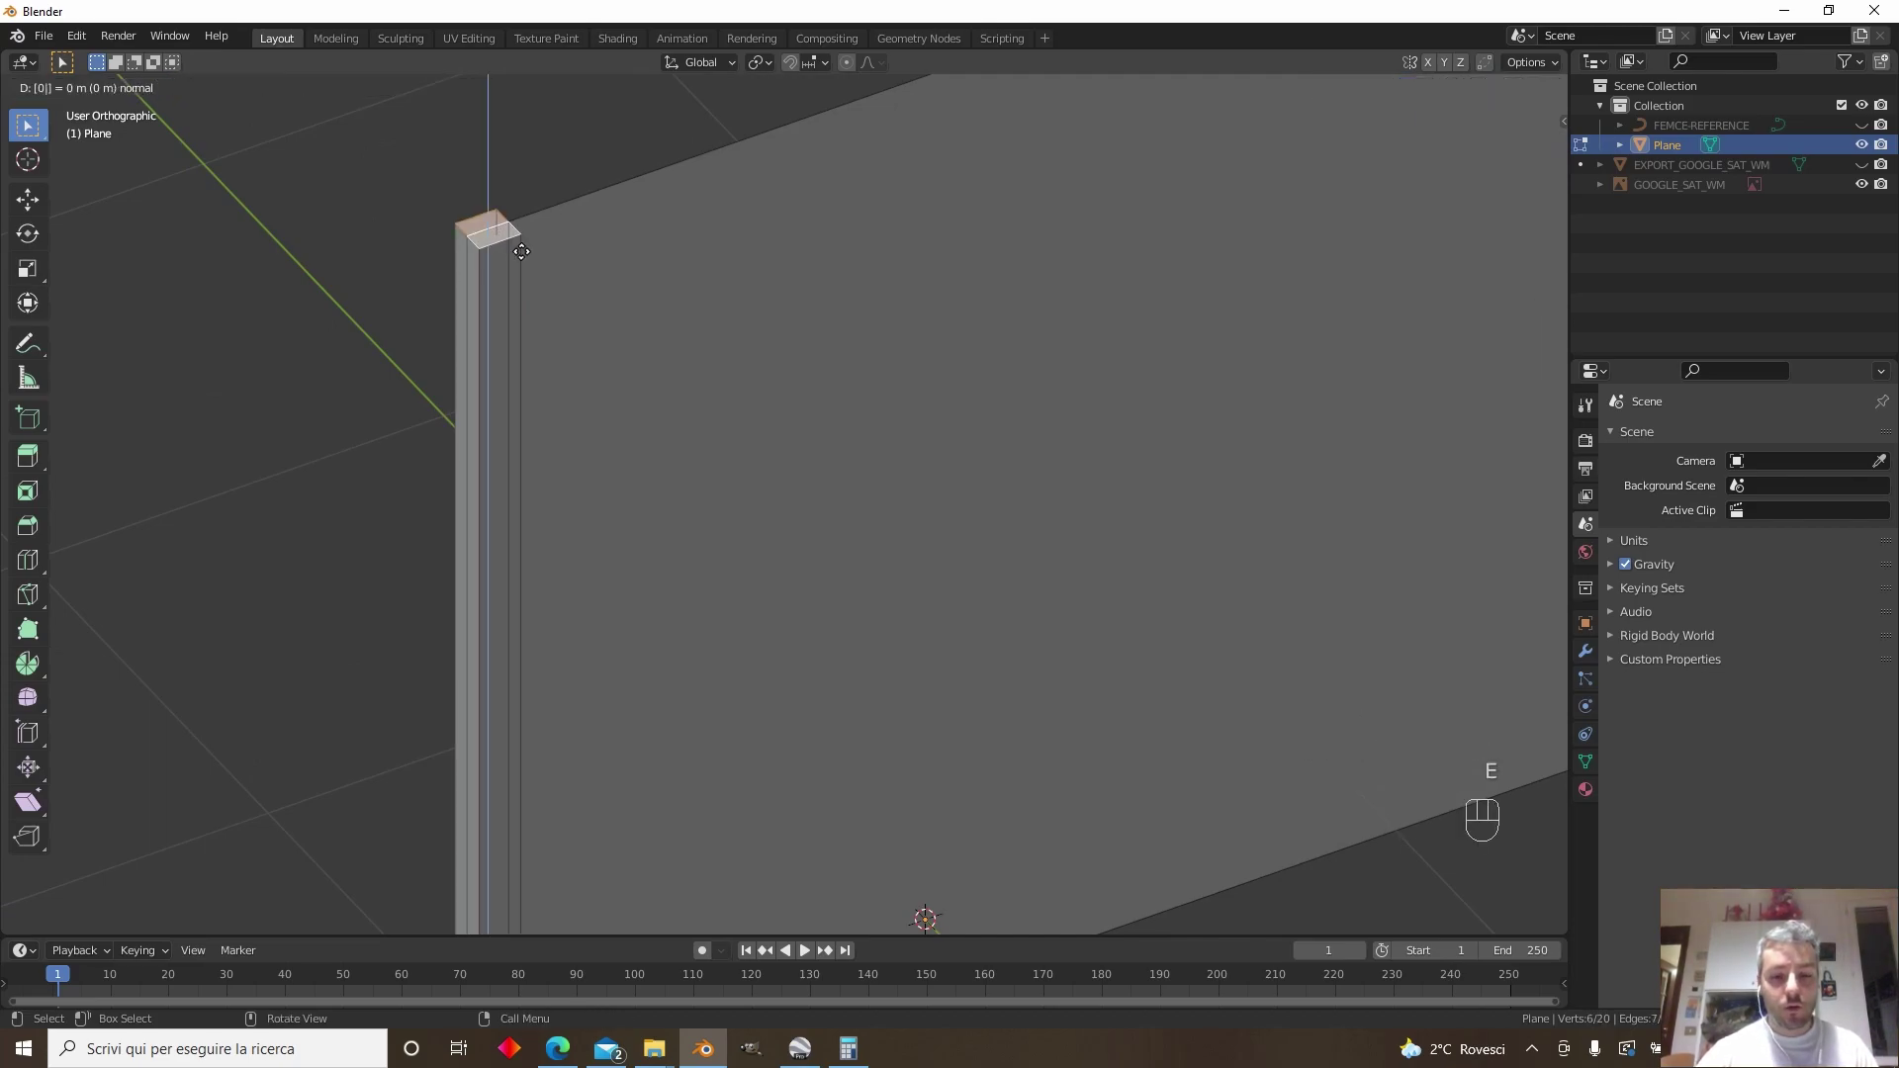
{"action": "key", "text": "Return"}
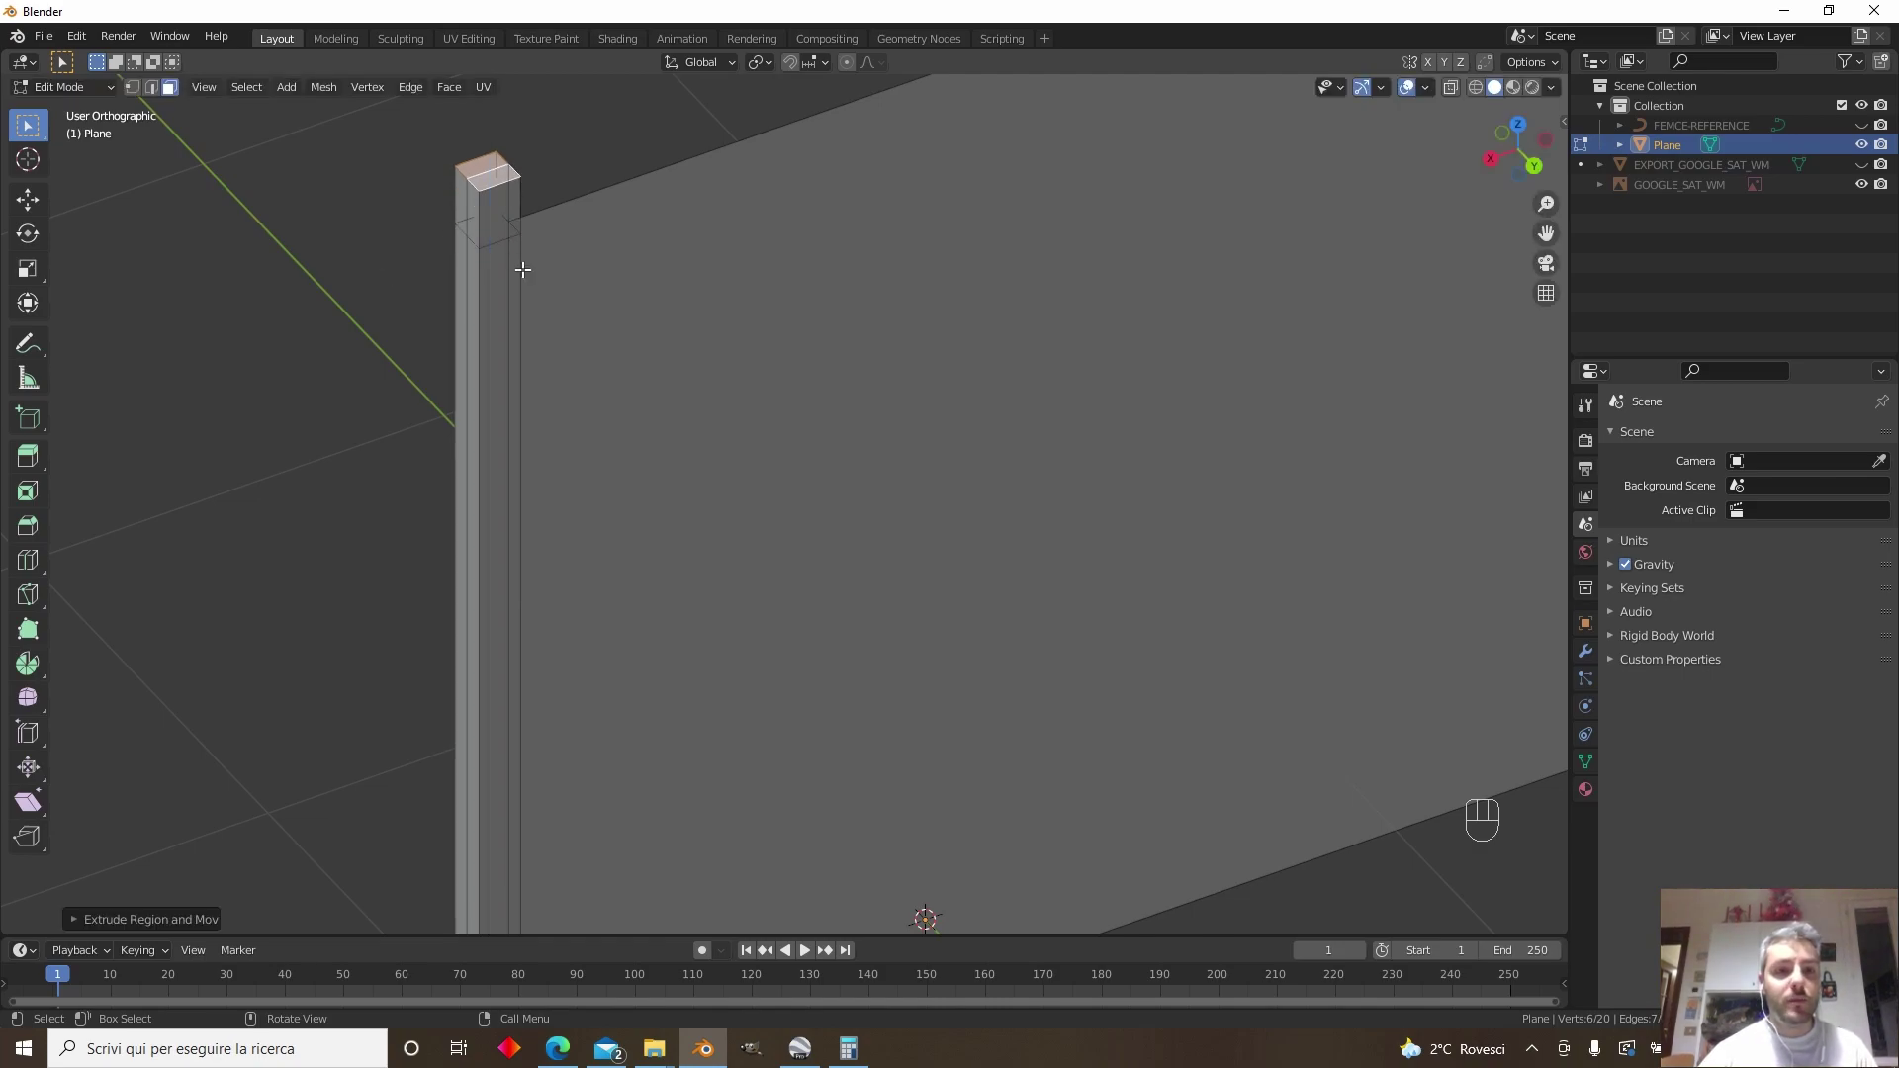
Scale the post's top faces down to about 0.09 to form a pointed tip
{"action": "middle_click_drag", "start_coordinate": [516, 268], "coordinate": [623, 246]}
{"action": "key", "text": "s"}
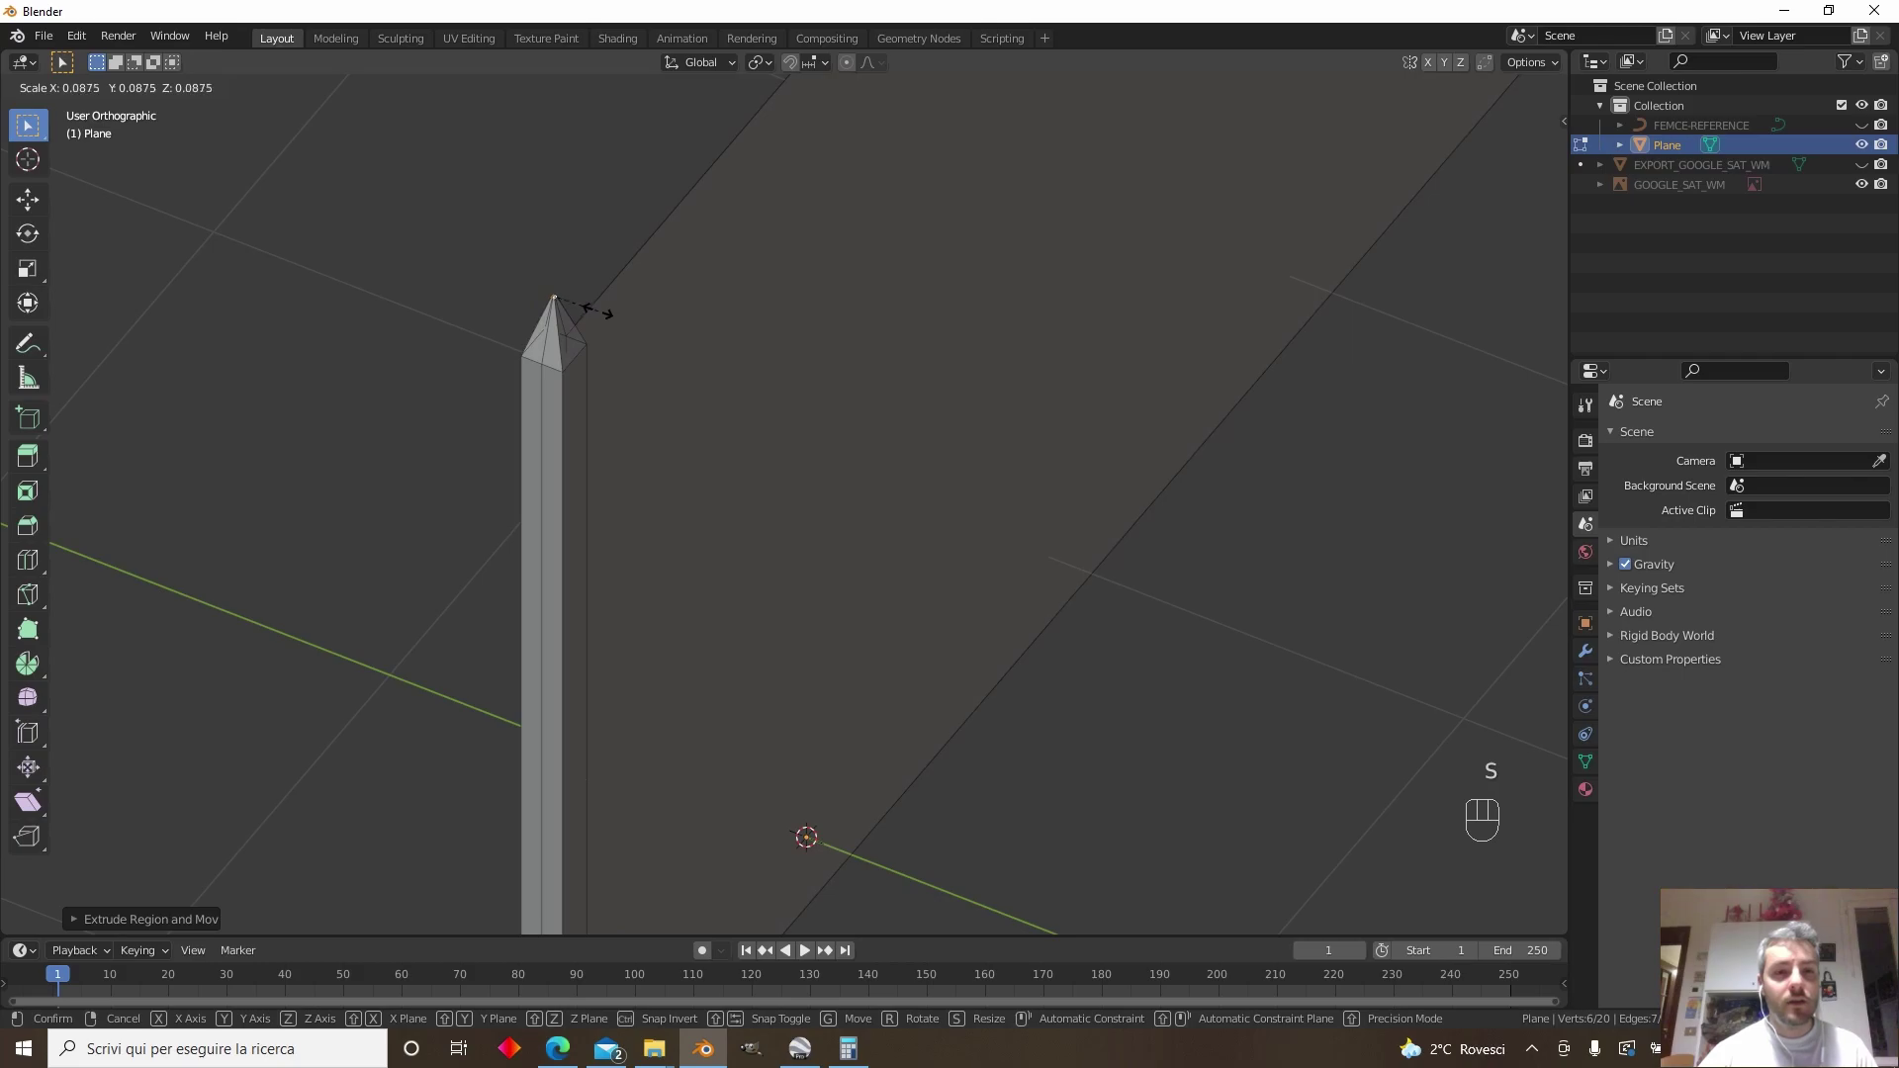
{"action": "left_click", "coordinate": [594, 310]}
{"action": "scroll", "coordinate": [606, 301], "scroll_direction": "up", "scroll_amount": 2}
{"action": "middle_click_drag", "start_coordinate": [607, 301], "coordinate": [856, 606], "text": "shift"}
{"action": "scroll", "coordinate": [576, 435], "scroll_direction": "up", "scroll_amount": 2}
{"action": "middle_click_drag", "start_coordinate": [575, 435], "coordinate": [713, 514], "text": "shift"}
{"action": "key", "text": "Tab"}
{"action": "key", "text": "Tab"}
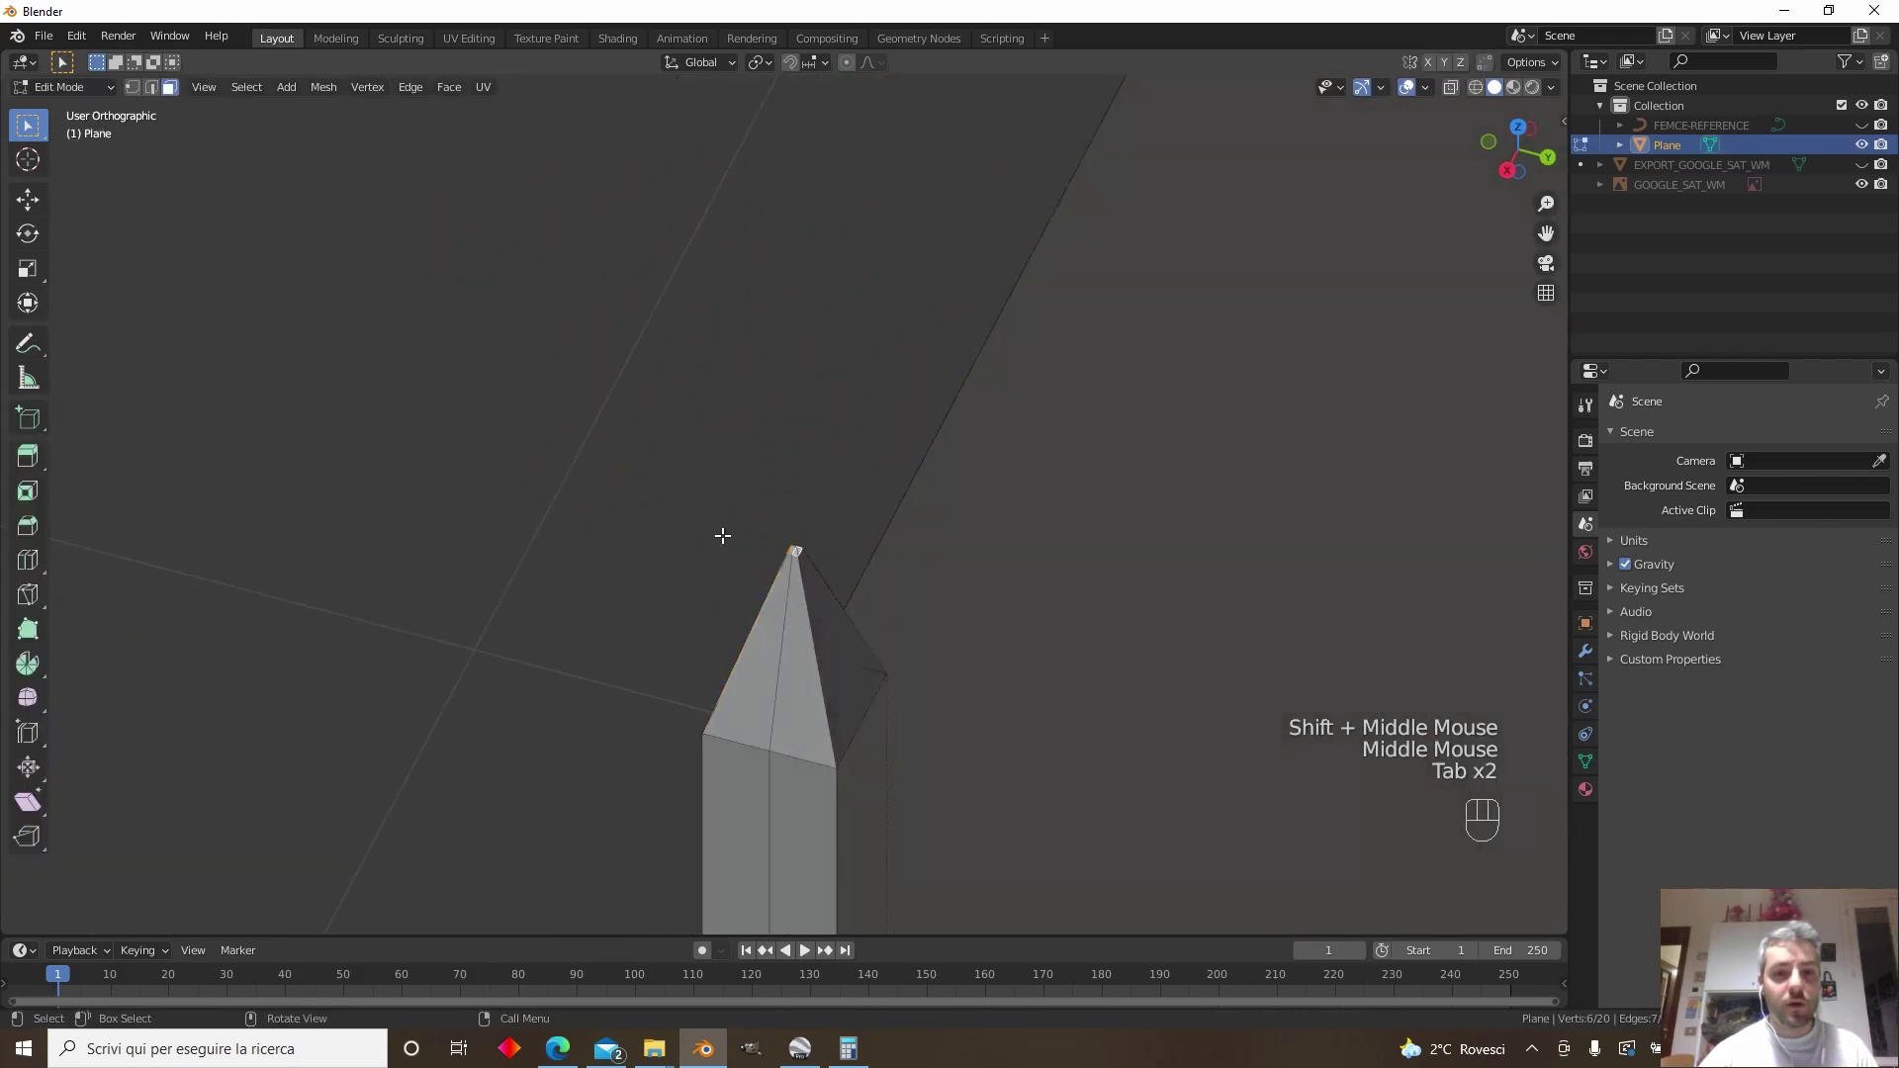
Merge all the vertices at the post's tip into one point and return to Object Mode
{"action": "left_click", "coordinate": [158, 171]}
{"action": "left_click", "coordinate": [135, 88]}
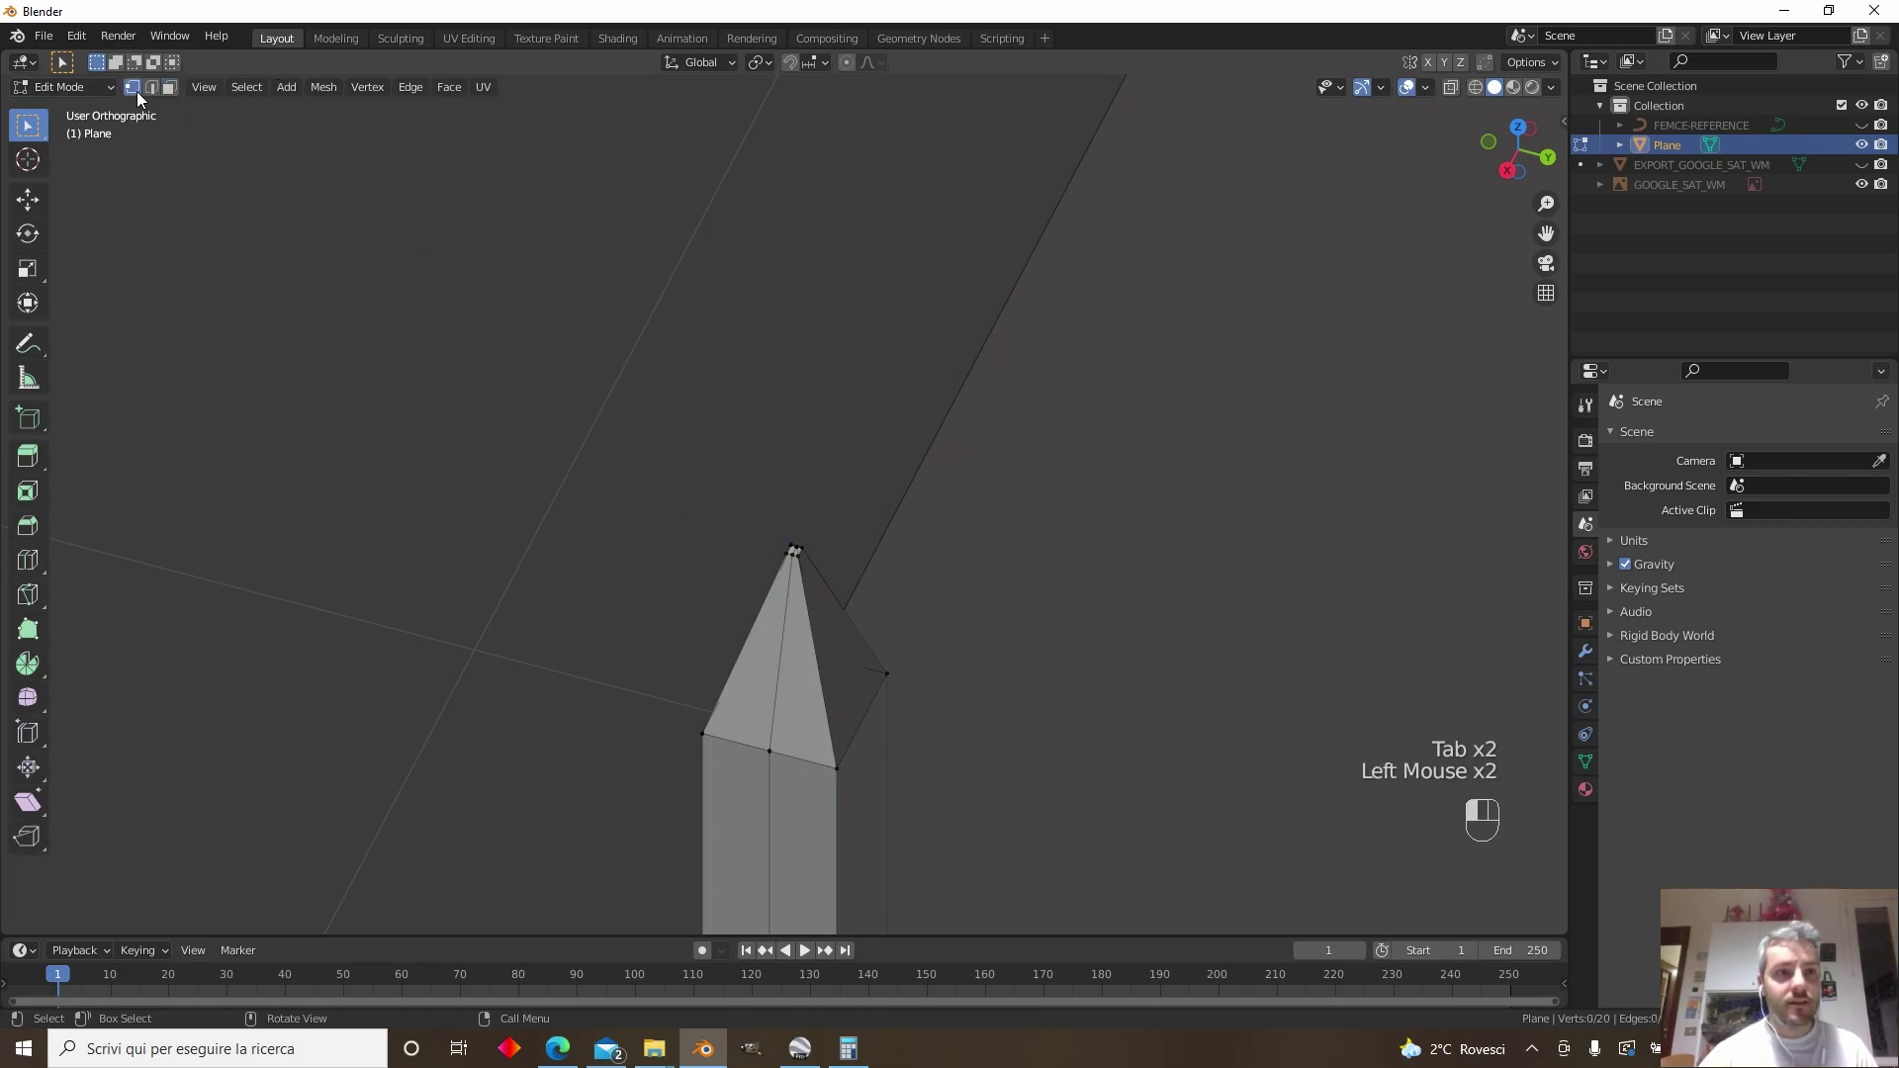
{"action": "left_click_drag", "start_coordinate": [728, 492], "coordinate": [858, 587]}
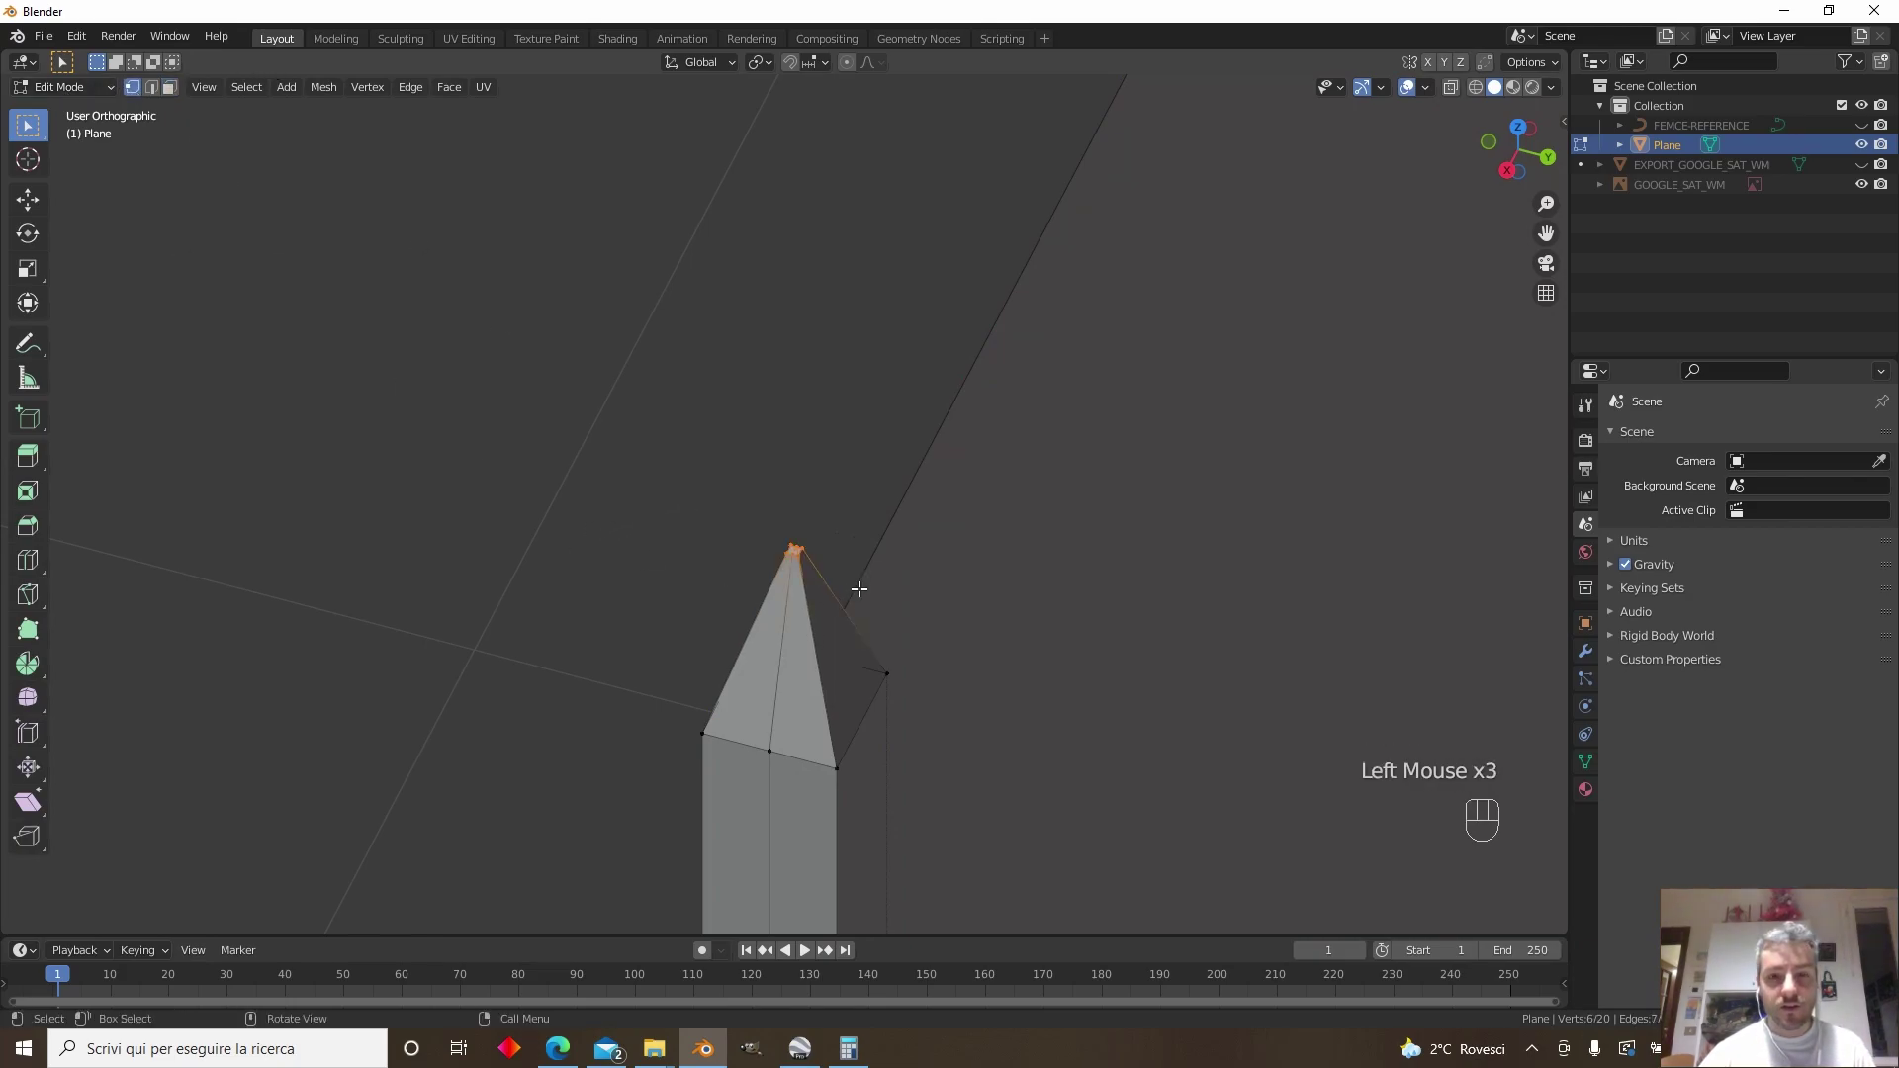
{"action": "key", "text": "m"}
{"action": "left_click", "coordinate": [823, 586]}
{"action": "left_click", "coordinate": [733, 381]}
{"action": "scroll", "coordinate": [748, 530], "scroll_direction": "down", "scroll_amount": 3}
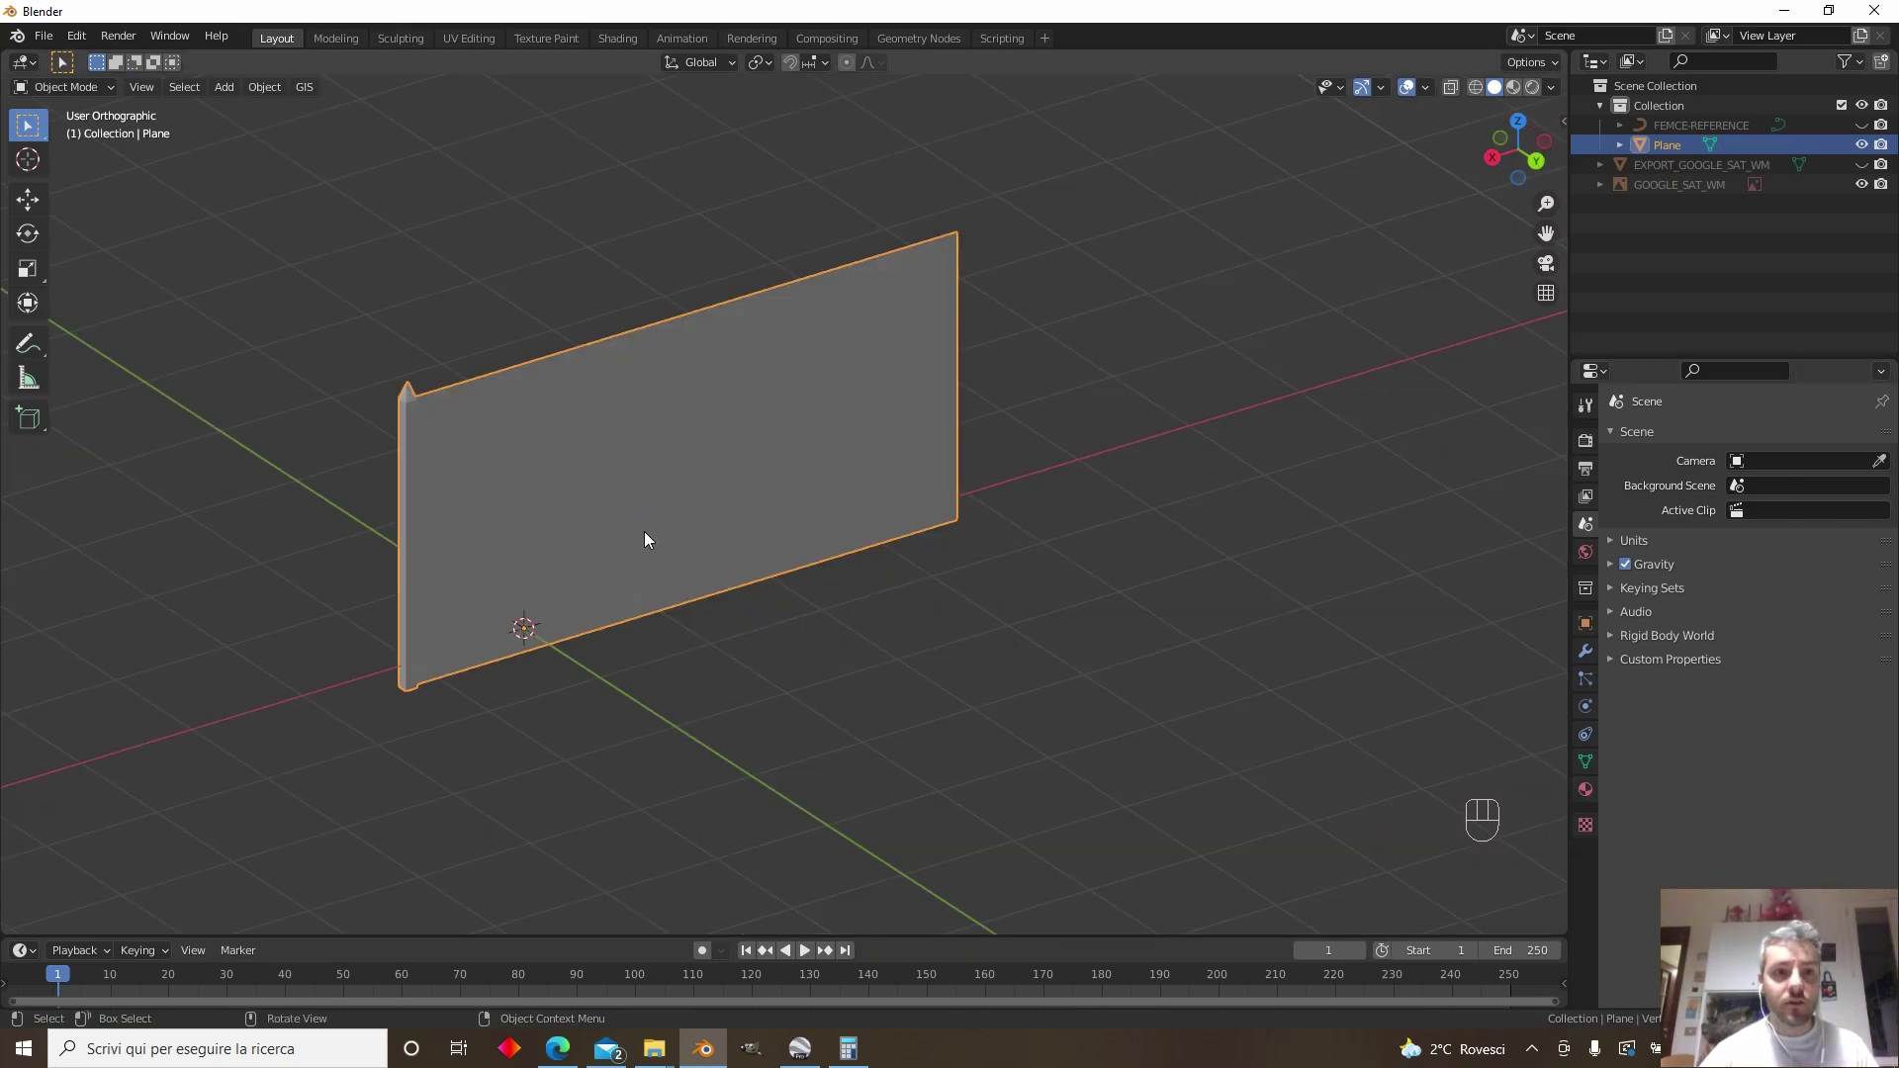
Add a new material named "pole" to the fence object
{"action": "left_click", "coordinate": [1586, 789]}
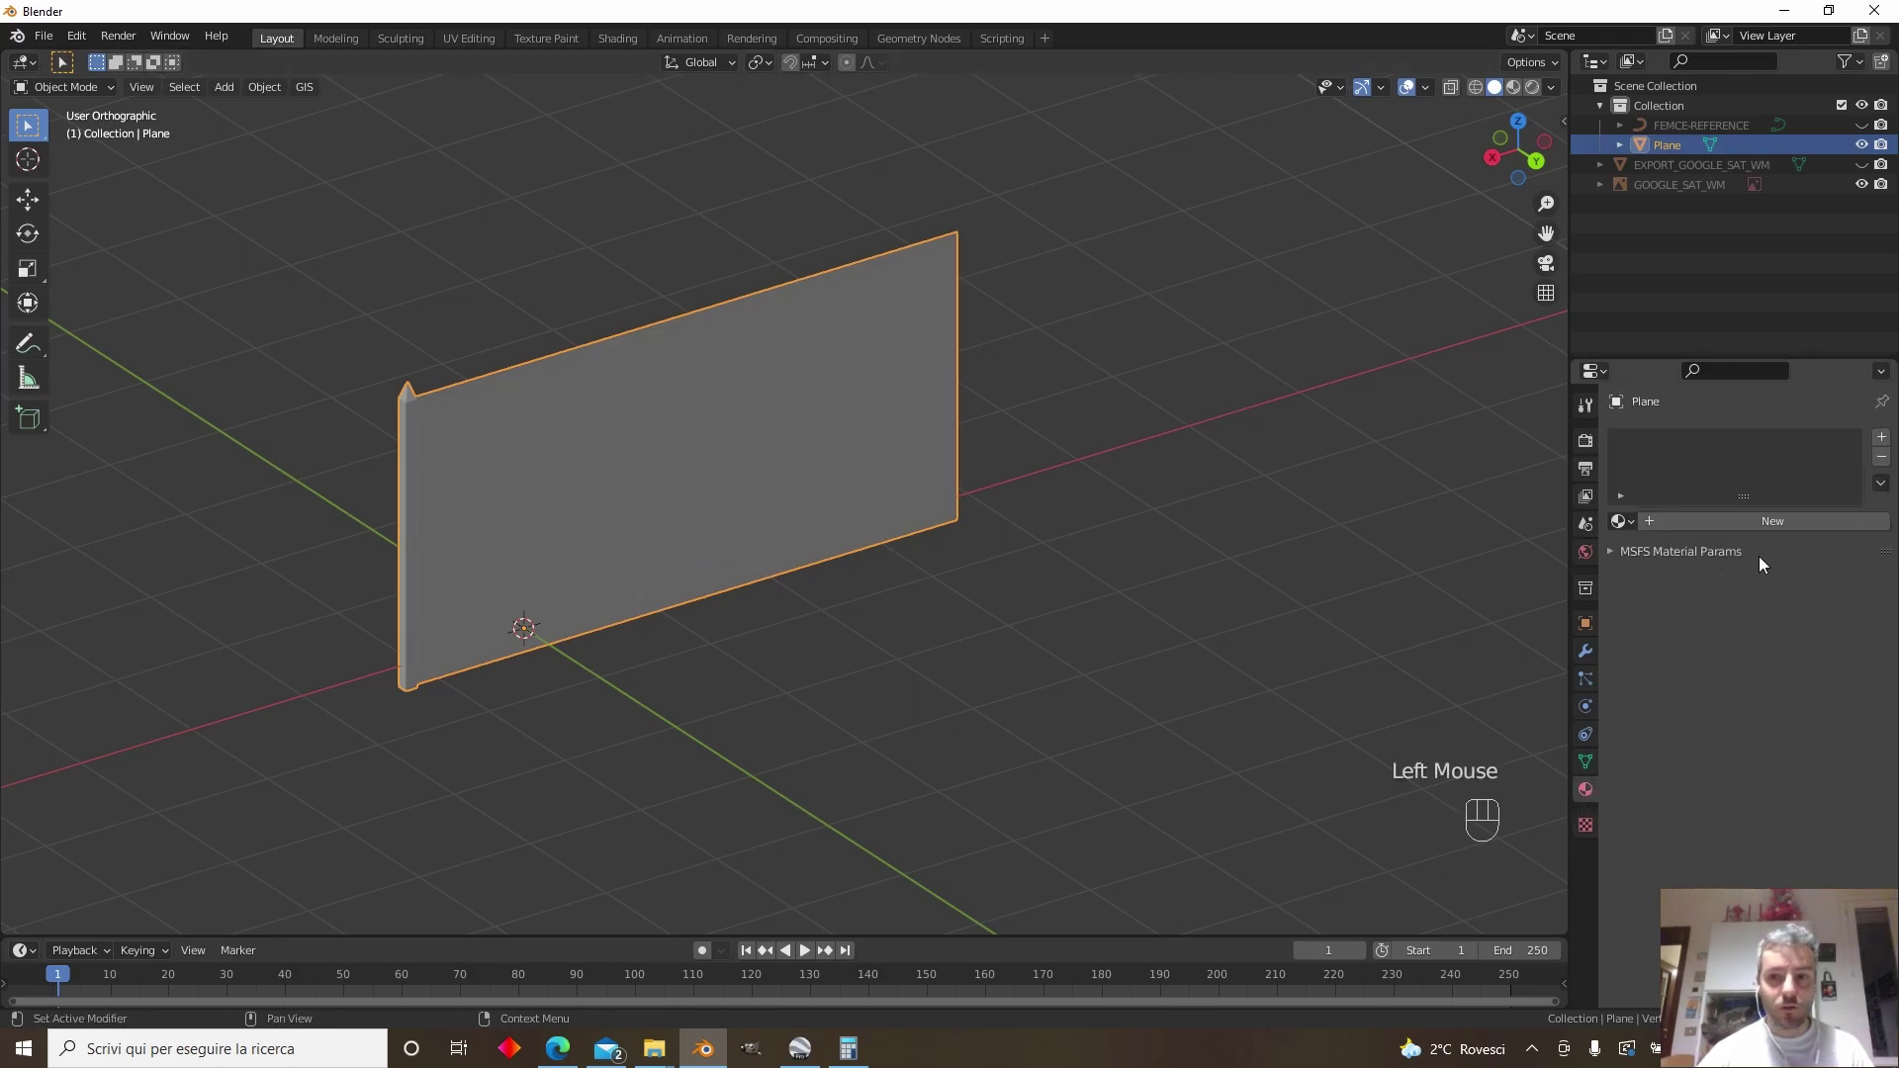
{"action": "left_click", "coordinate": [1754, 518]}
{"action": "left_click", "coordinate": [1713, 534]}
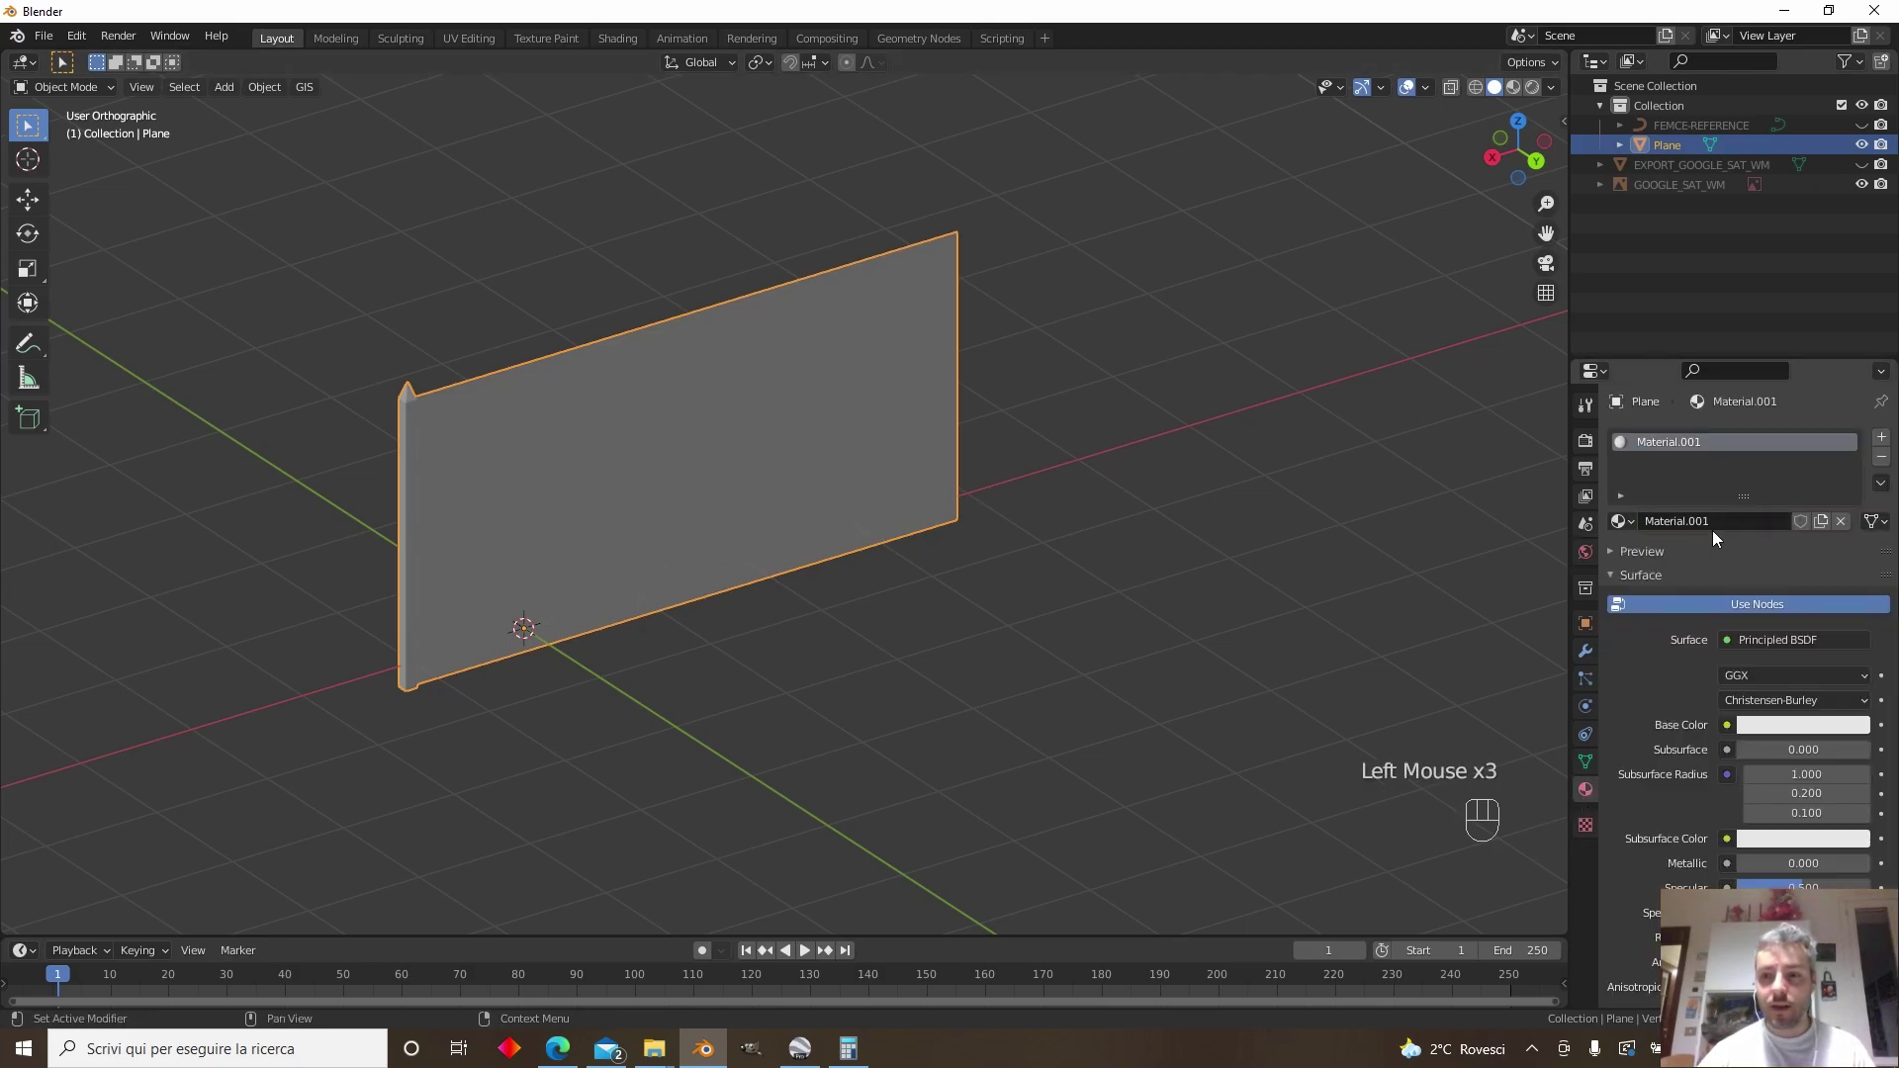
{"action": "left_click", "coordinate": [1716, 528]}
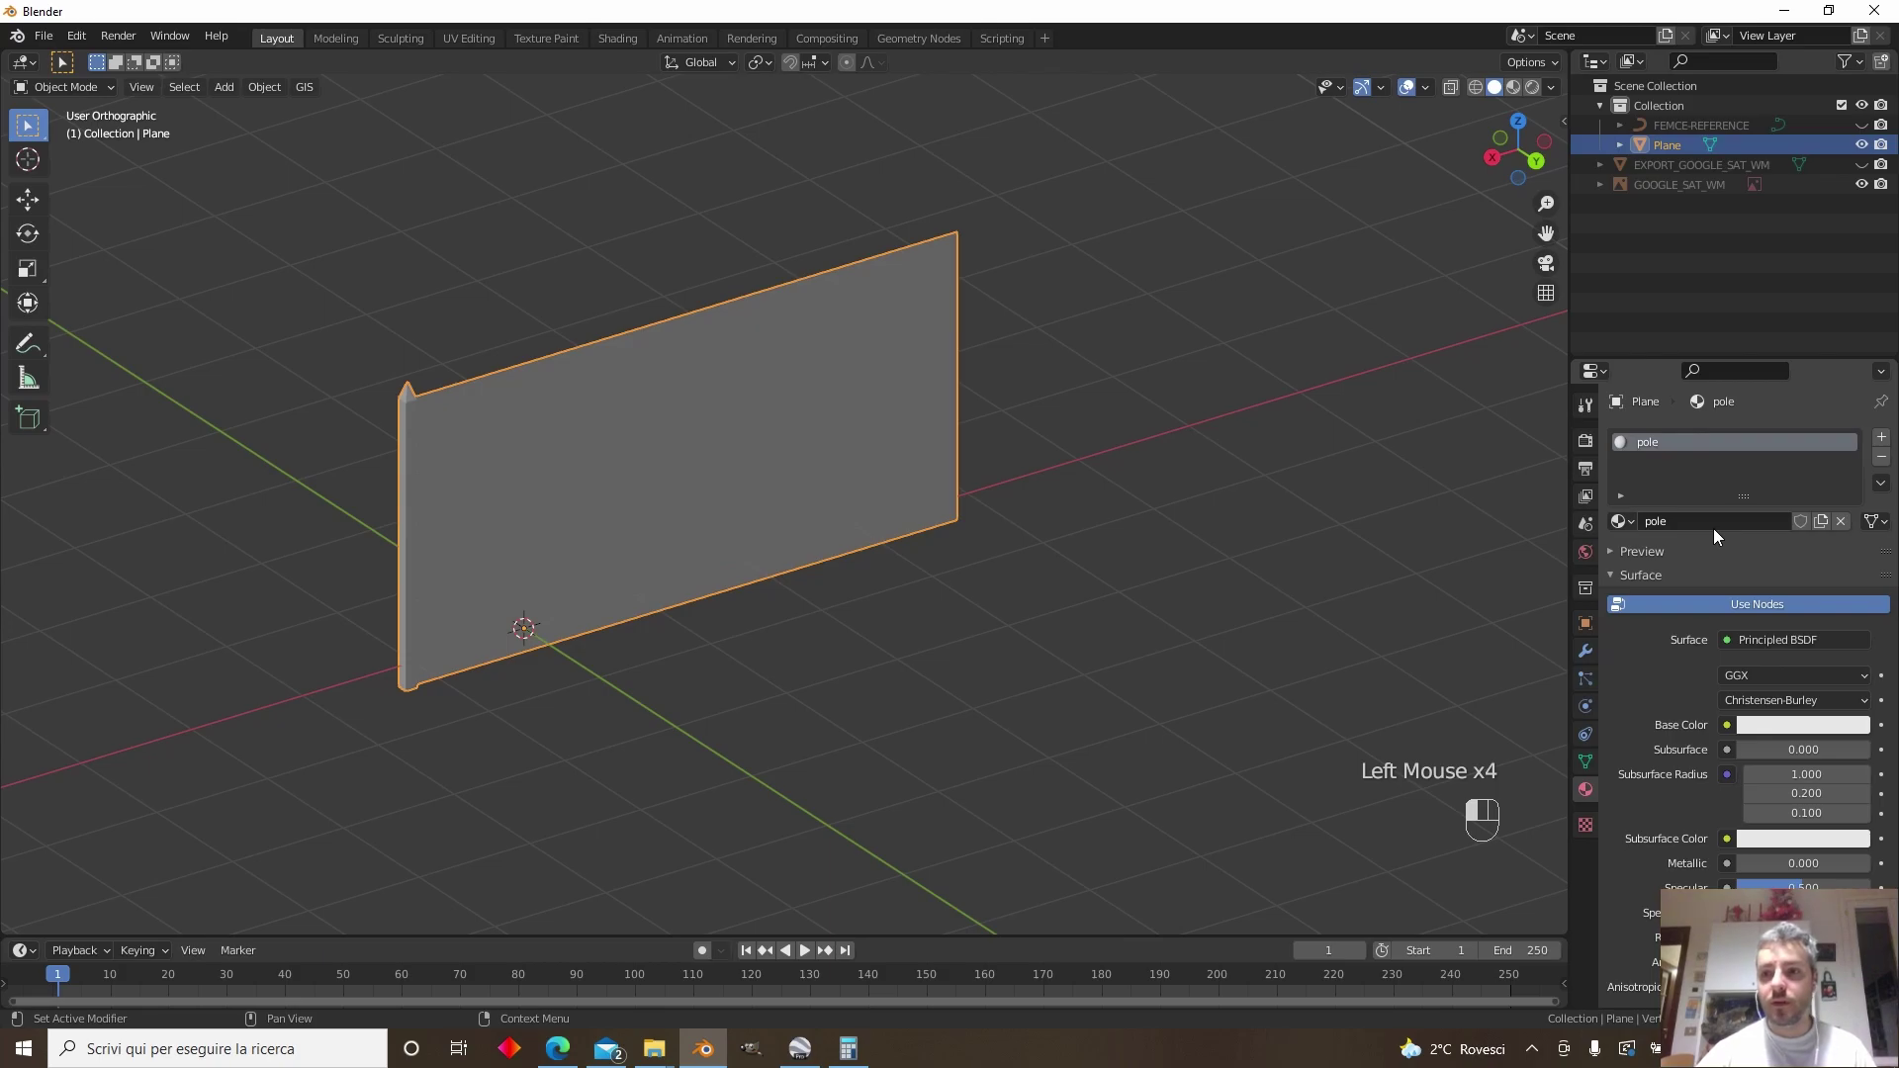
Add a second material named "mesh" to the fence object
{"action": "left_click", "coordinate": [1882, 437]}
{"action": "double_click", "coordinate": [1729, 559]}
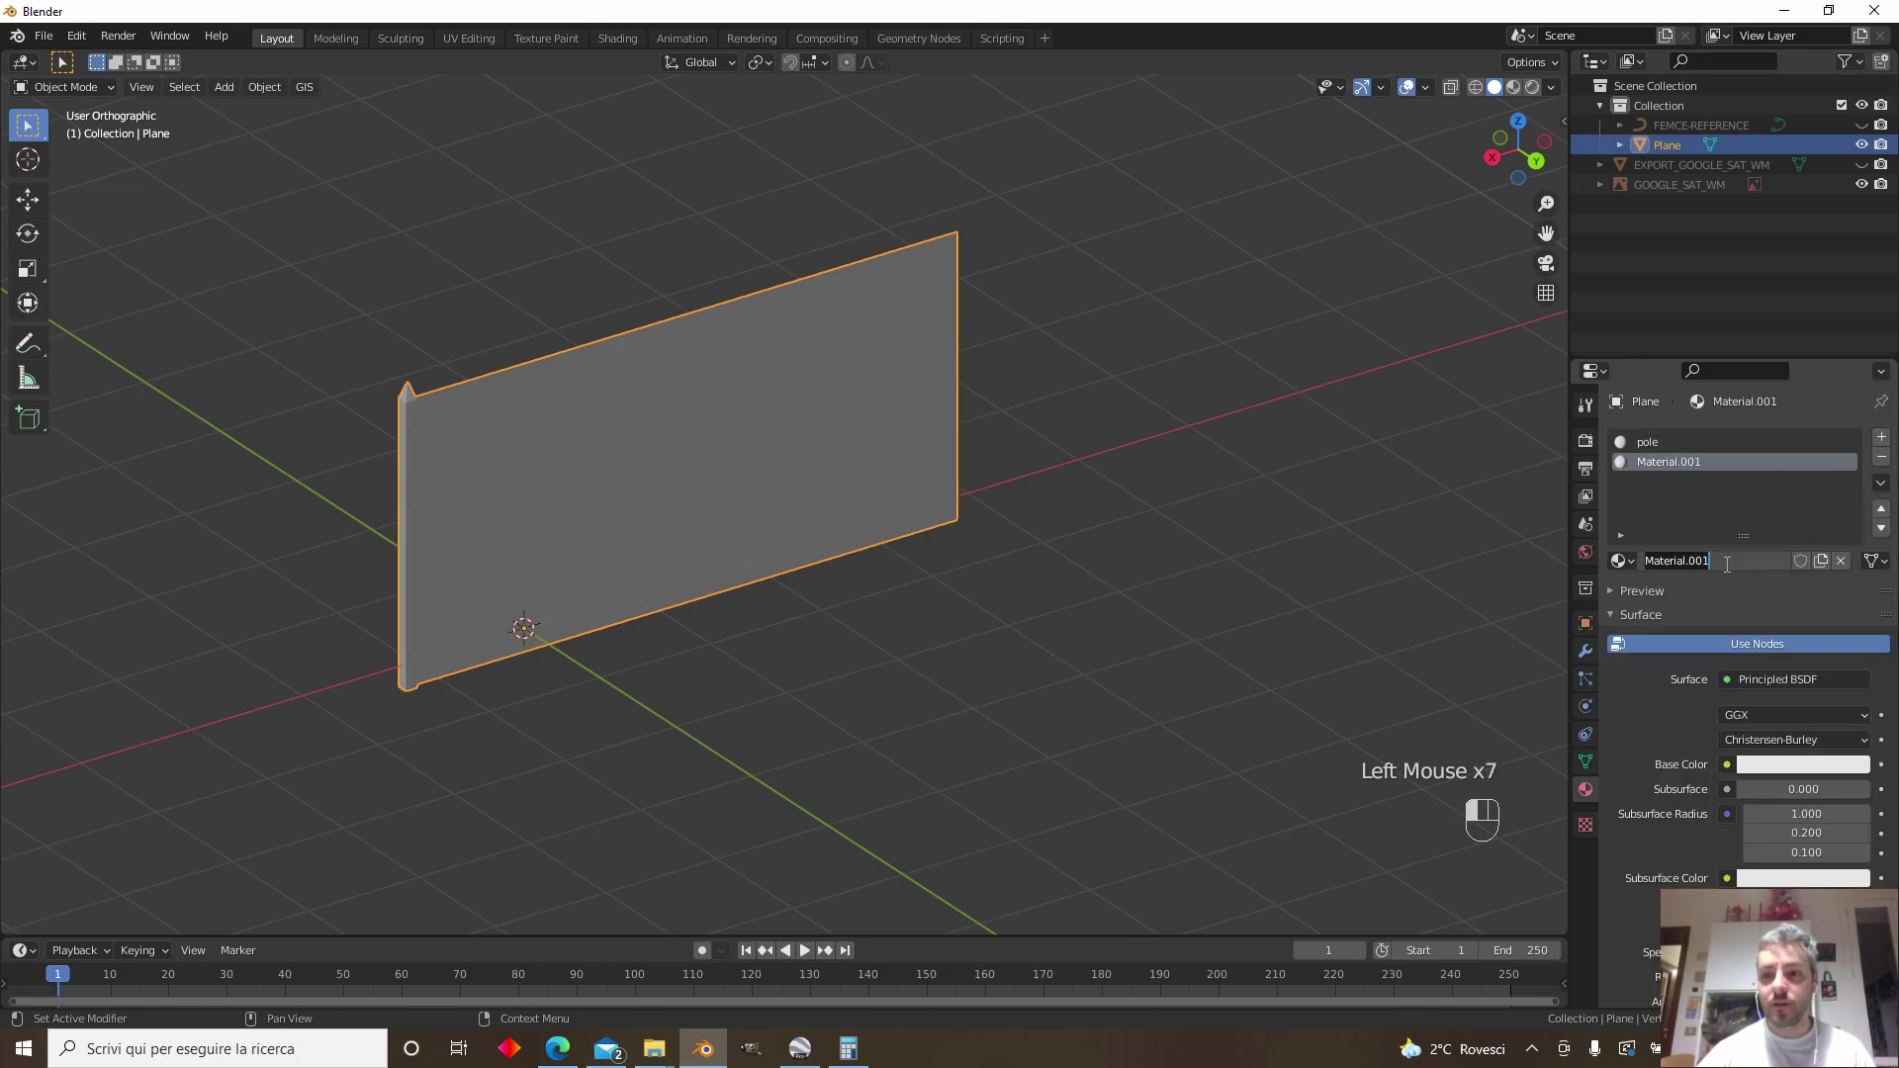
{"action": "key", "text": "BackSpace"}
{"action": "key", "text": "BackSpace"}
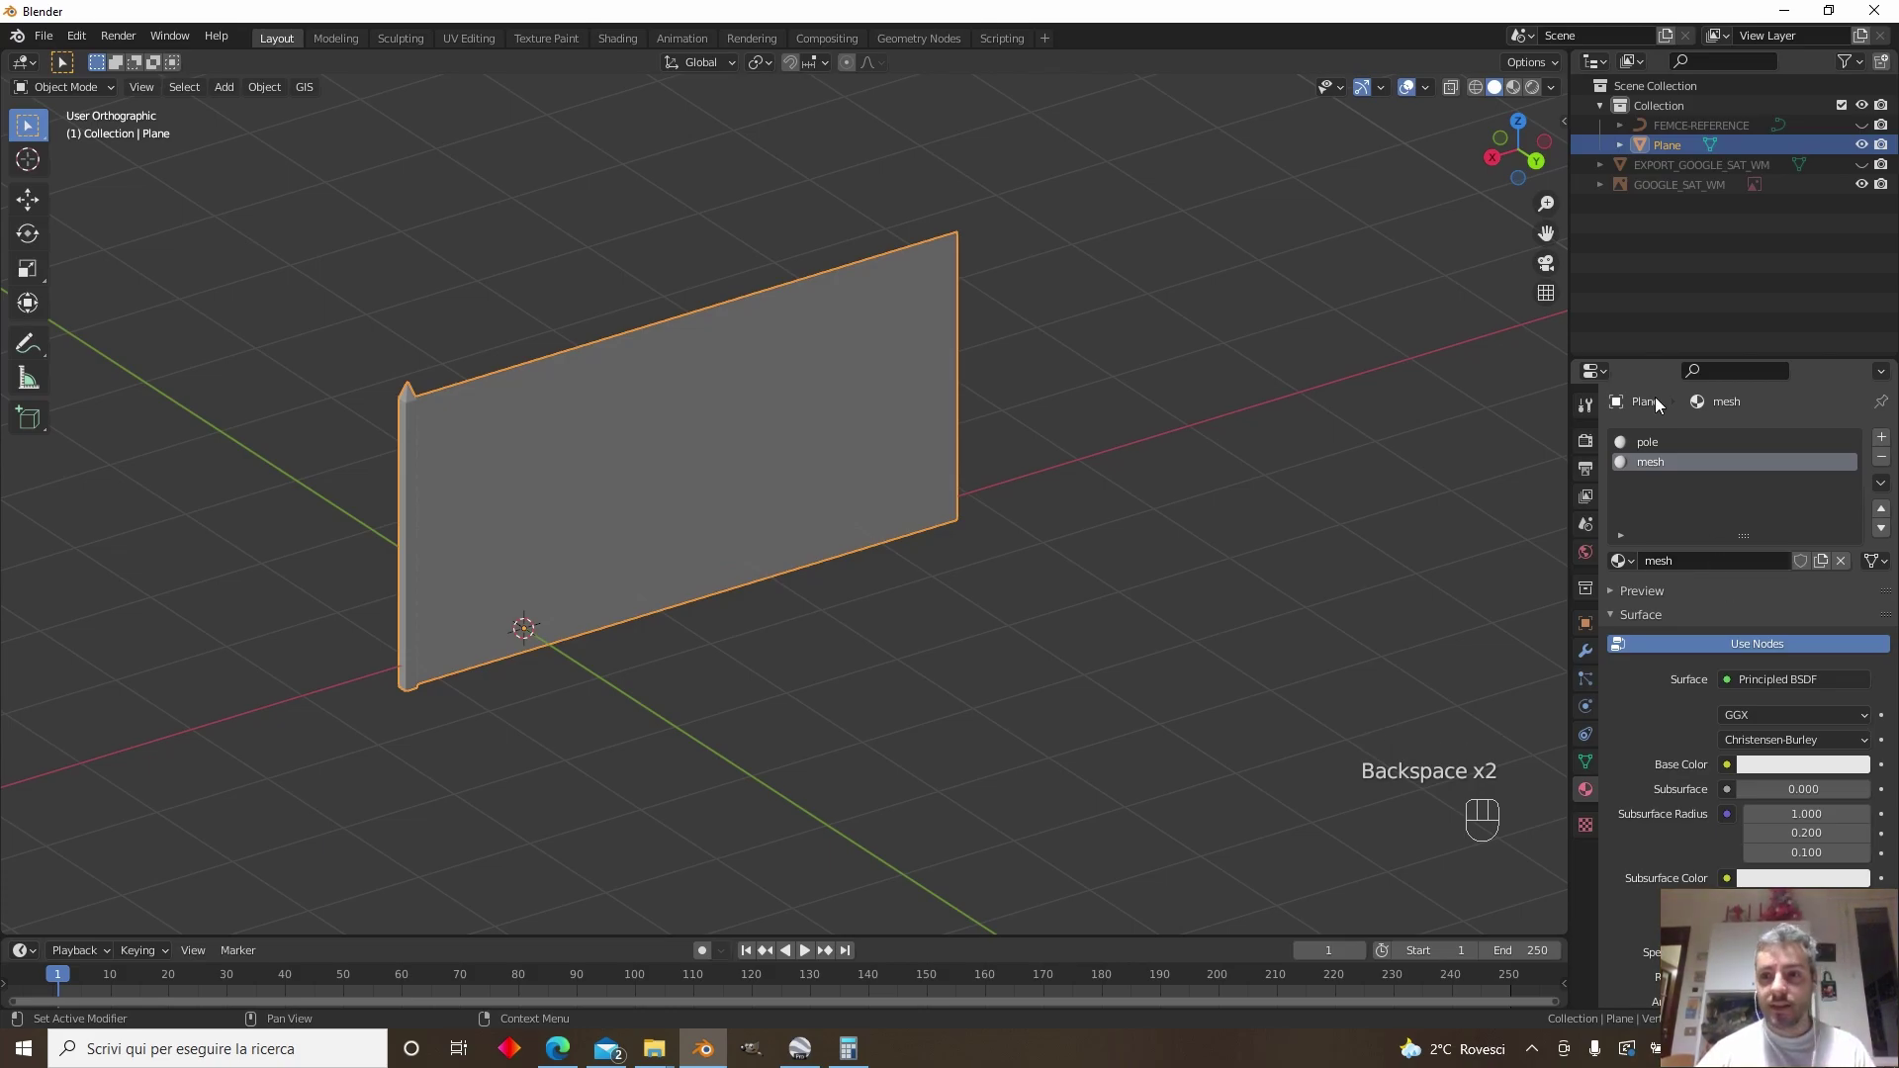
Set the pole material's base colour to green (H 0.333, S 1.000, V 0.376) and display the viewport in Material Preview
{"action": "left_click", "coordinate": [1669, 445]}
{"action": "left_click", "coordinate": [1797, 765]}
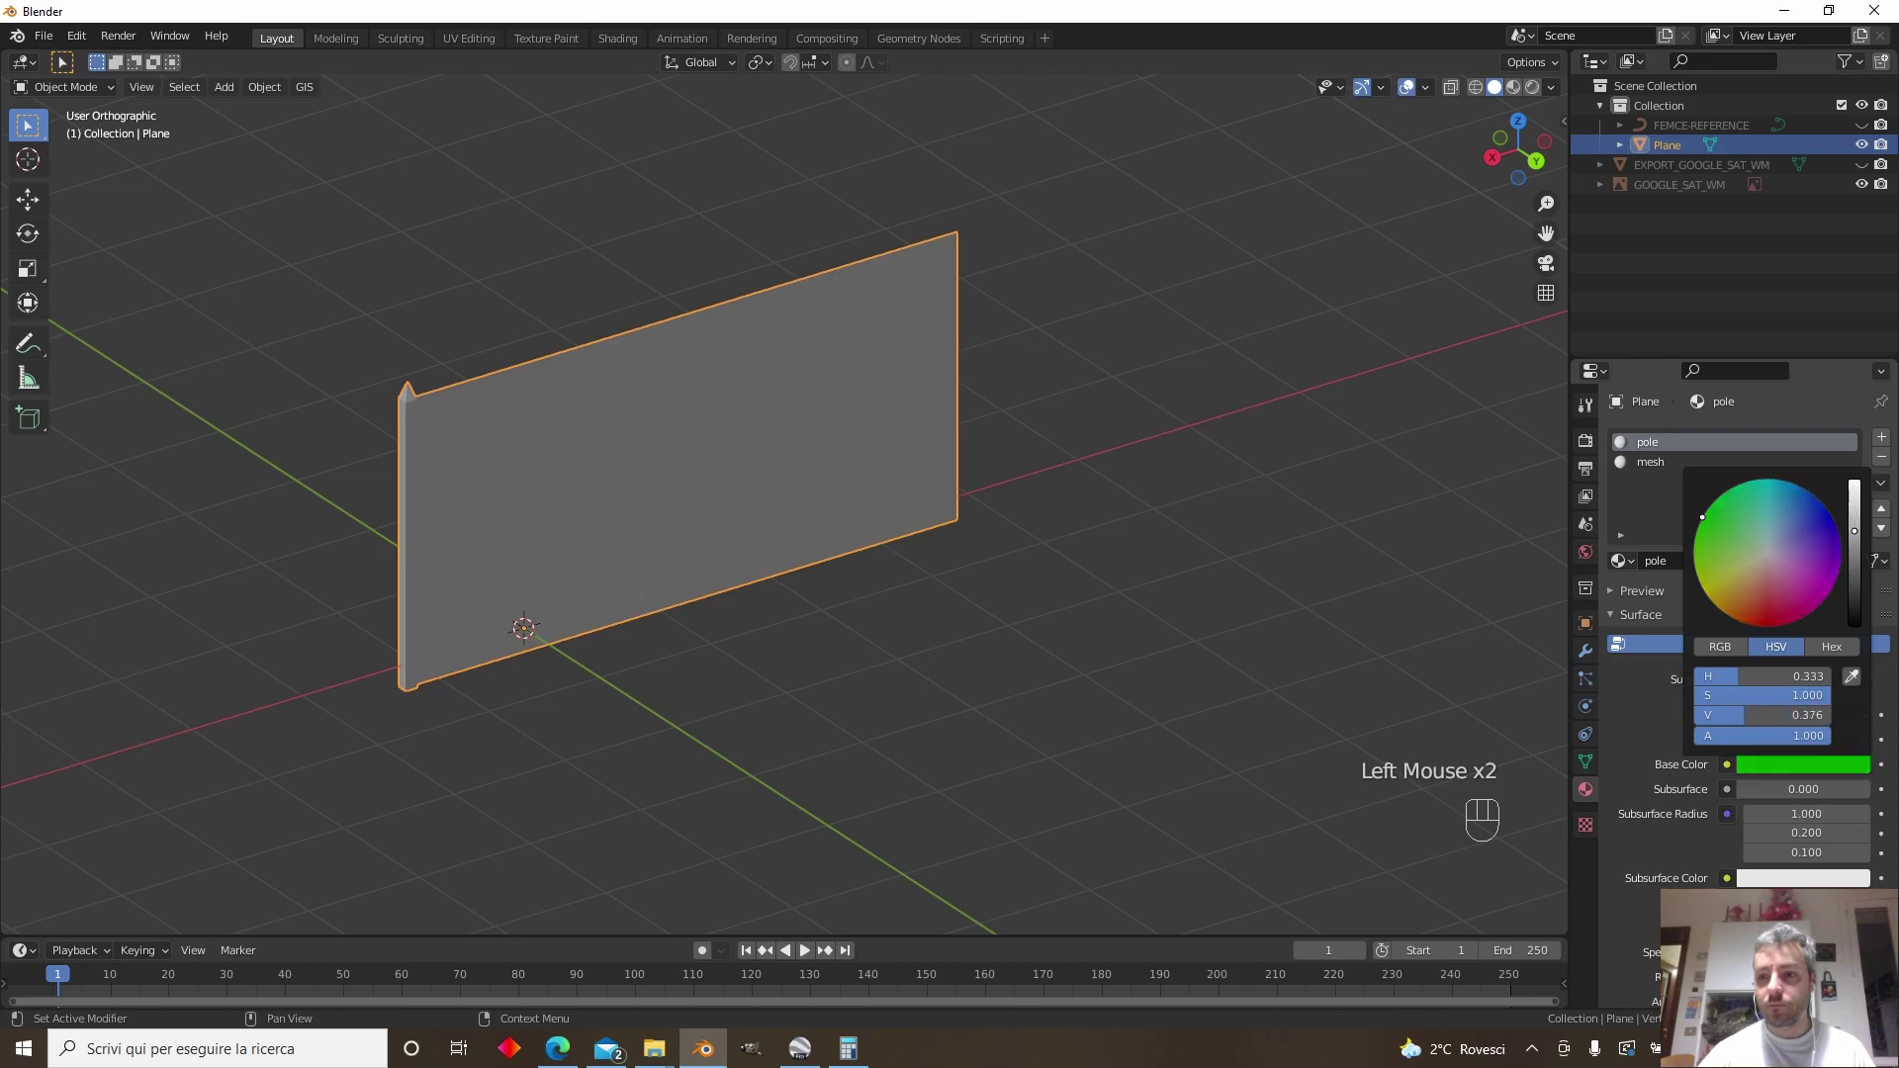
{"action": "left_click", "coordinate": [1513, 87]}
{"action": "mouse_move", "coordinate": [543, 454]}
{"action": "middle_mouse_down"}
{"action": "mouse_move", "coordinate": [514, 440]}
{"action": "mouse_move", "coordinate": [581, 402]}
{"action": "mouse_move", "coordinate": [712, 534]}
{"action": "middle_mouse_up"}
{"action": "scroll", "coordinate": [721, 492], "scroll_direction": "up", "scroll_amount": 2}
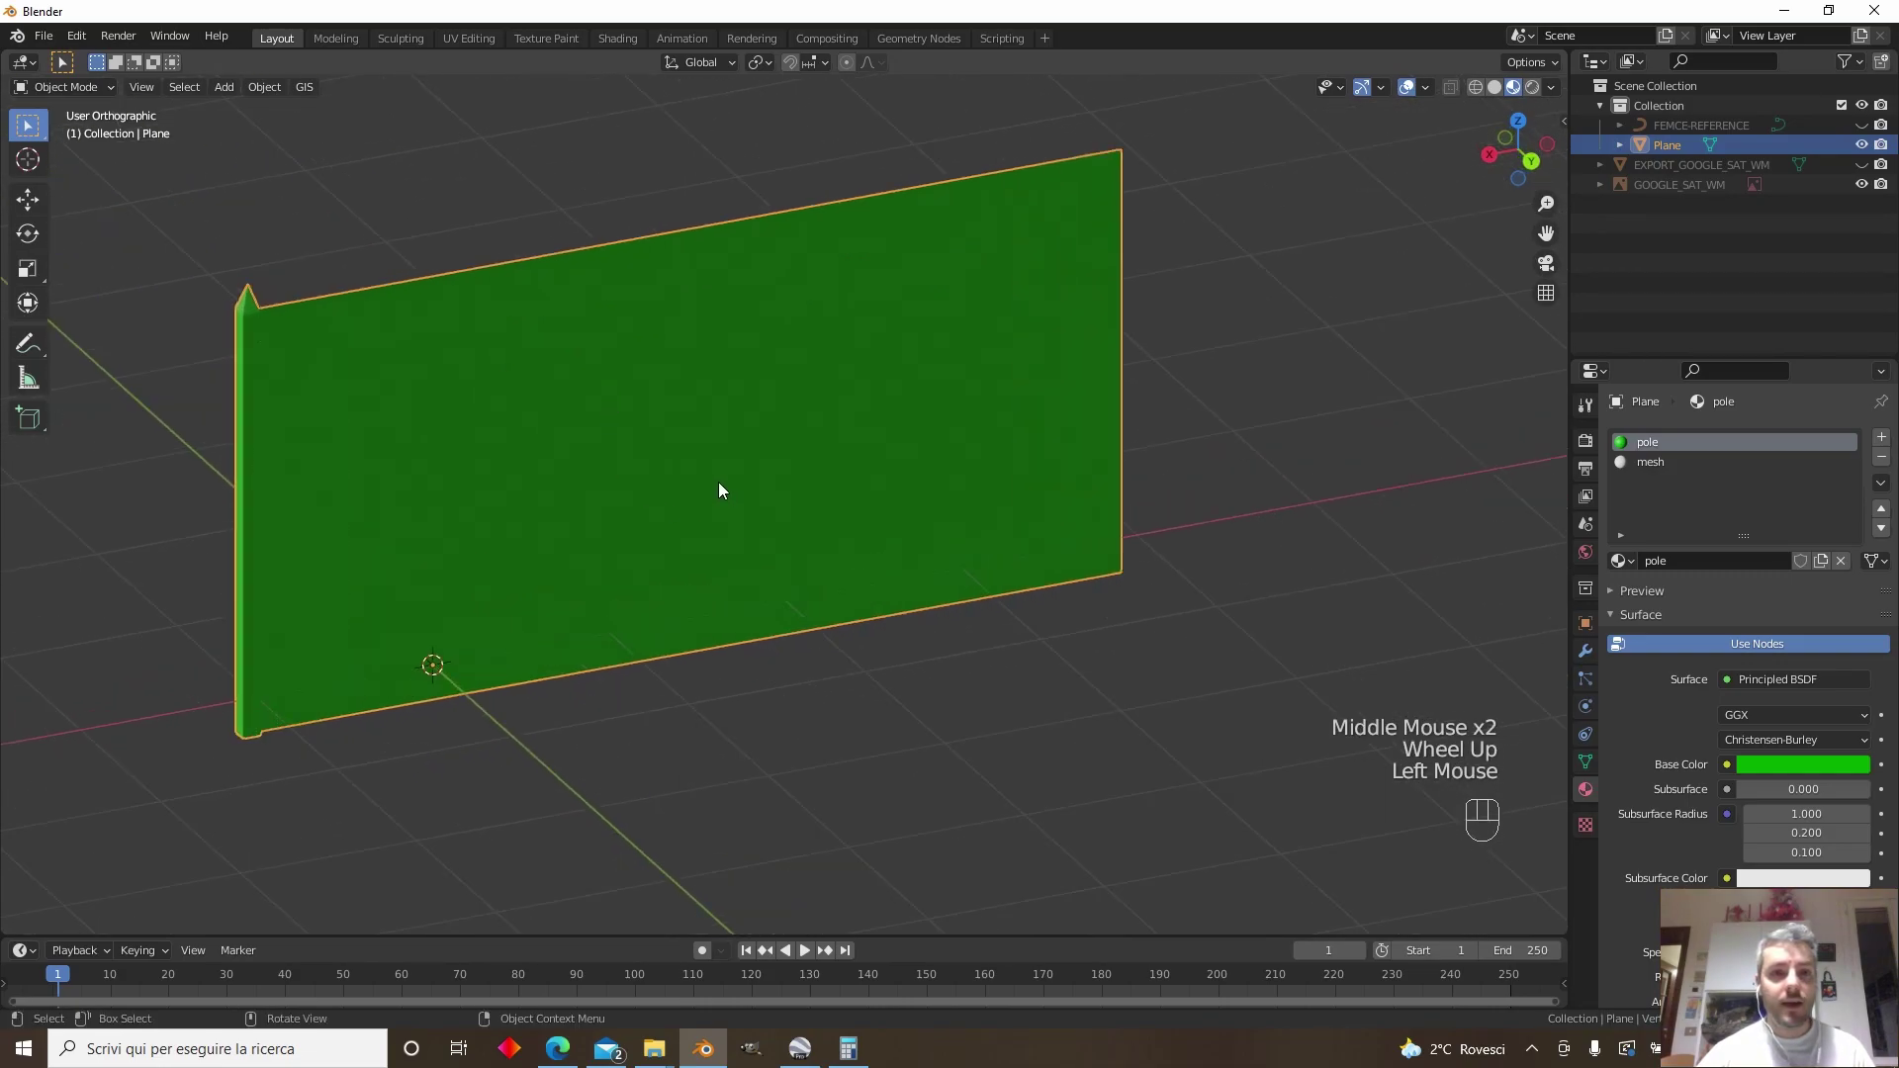
Assign the mesh material to the large panel face
{"action": "key", "text": "Tab"}
{"action": "left_click", "coordinate": [775, 509]}
{"action": "left_click", "coordinate": [169, 88]}
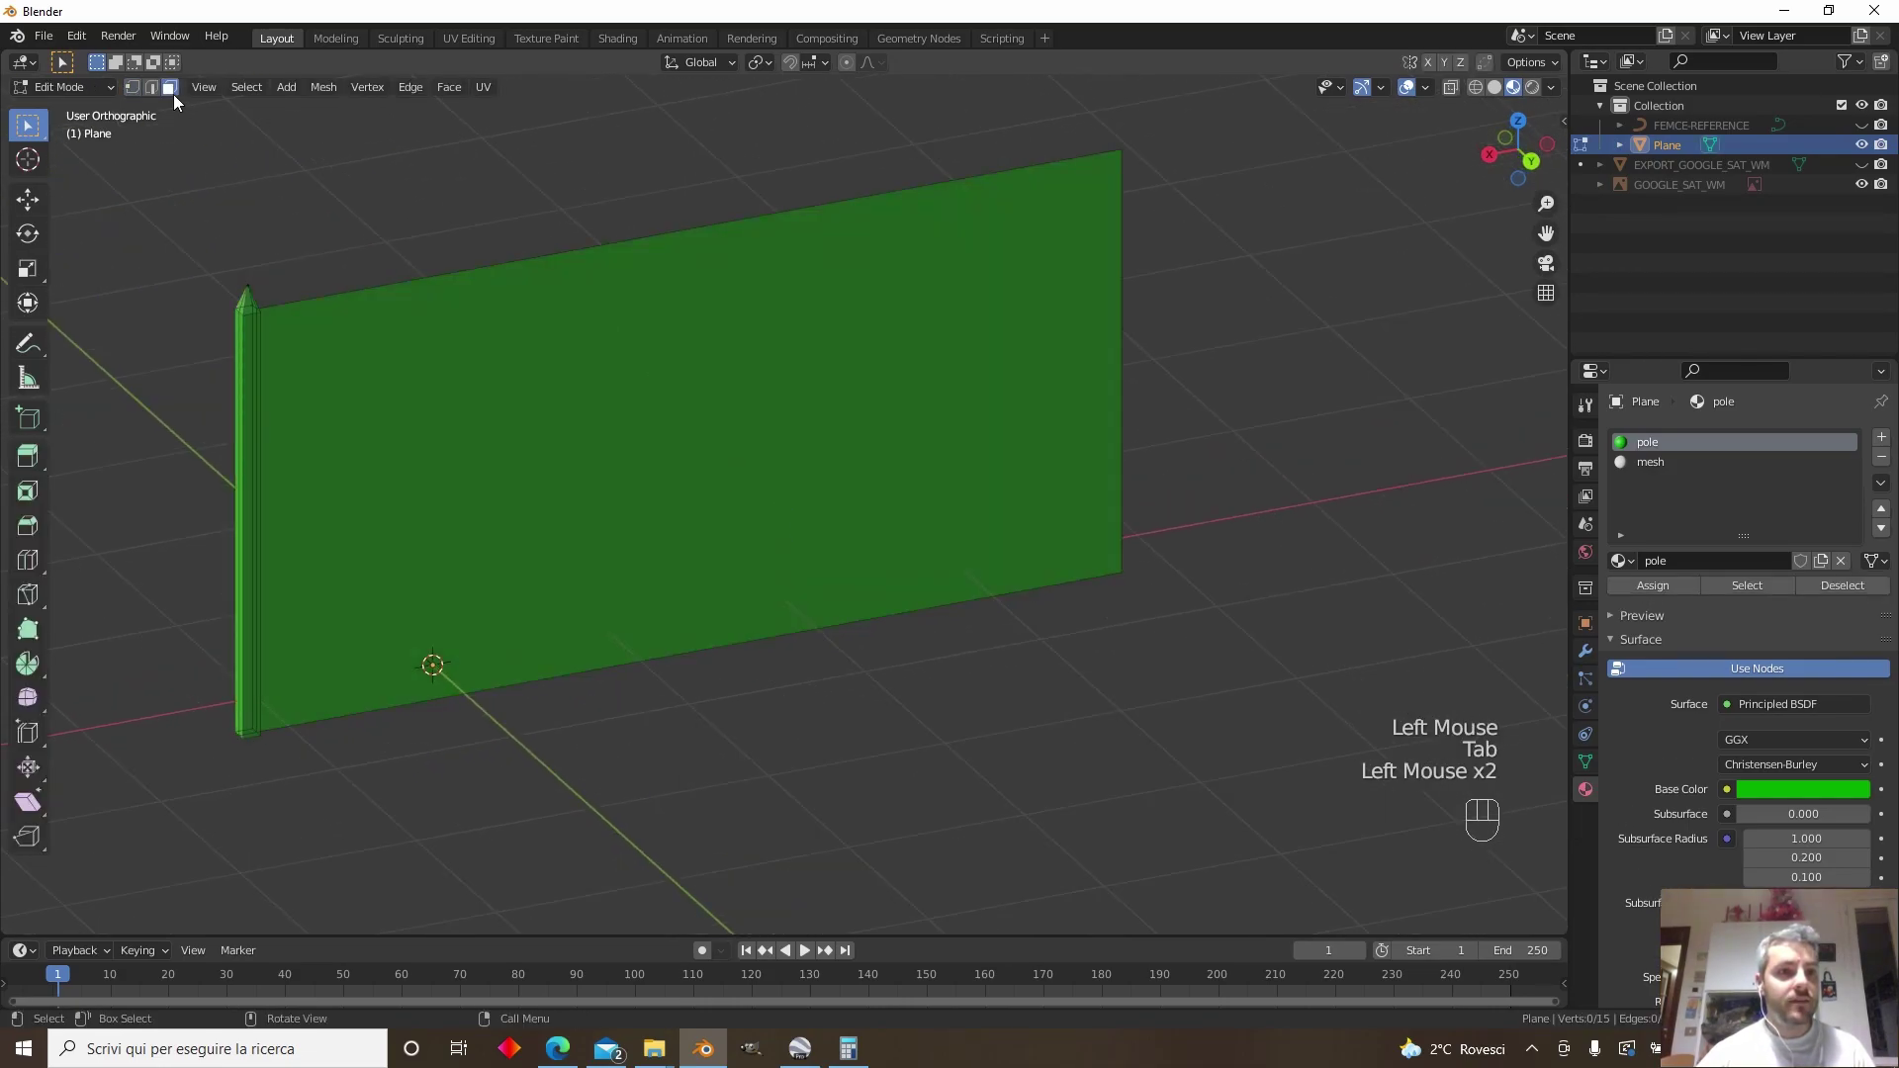
{"action": "left_click", "coordinate": [729, 439]}
{"action": "left_click", "coordinate": [1650, 462]}
{"action": "left_click", "coordinate": [1653, 585]}
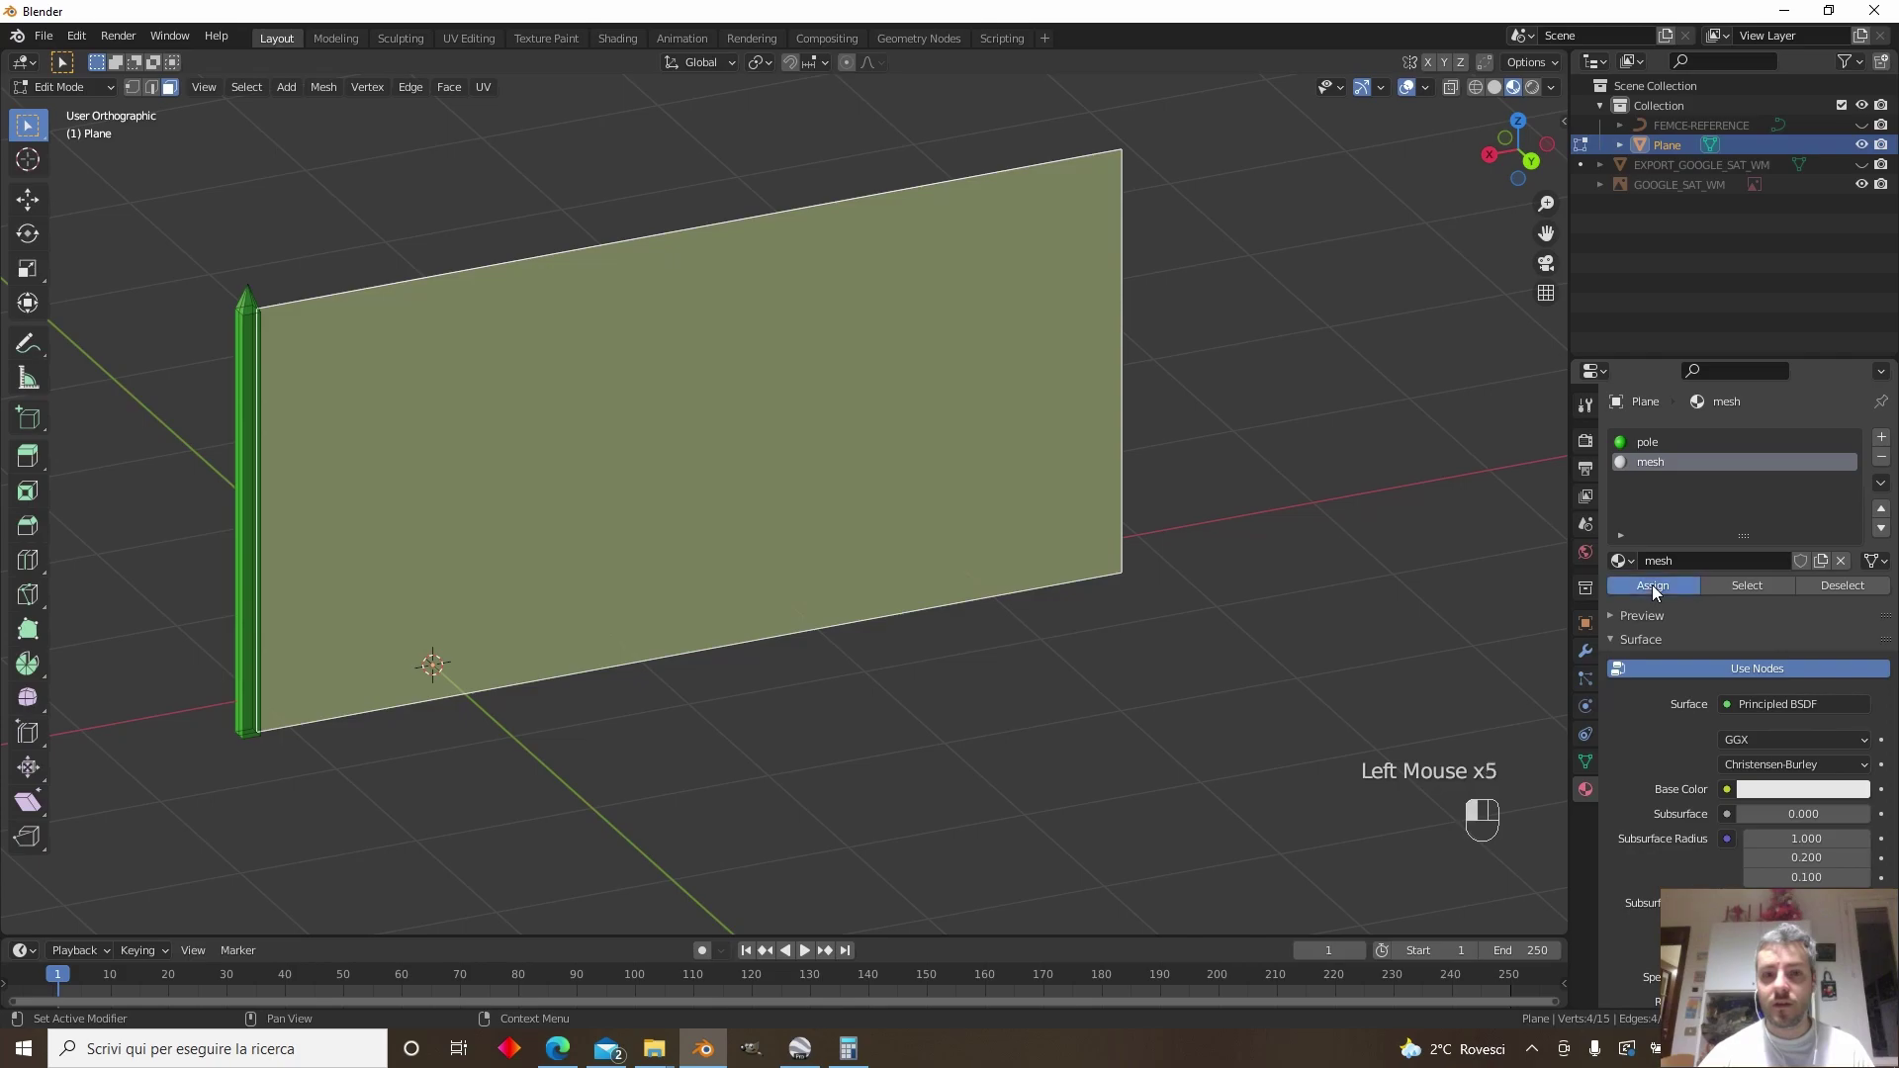
{"action": "left_click", "coordinate": [1653, 586]}
{"action": "left_click", "coordinate": [920, 755]}
{"action": "mouse_move", "coordinate": [1035, 712]}
{"action": "middle_mouse_down"}
{"action": "mouse_move", "coordinate": [1124, 721]}
{"action": "mouse_move", "coordinate": [1217, 692]}
{"action": "mouse_move", "coordinate": [1089, 699]}
{"action": "mouse_move", "coordinate": [1038, 729]}
{"action": "middle_mouse_up"}
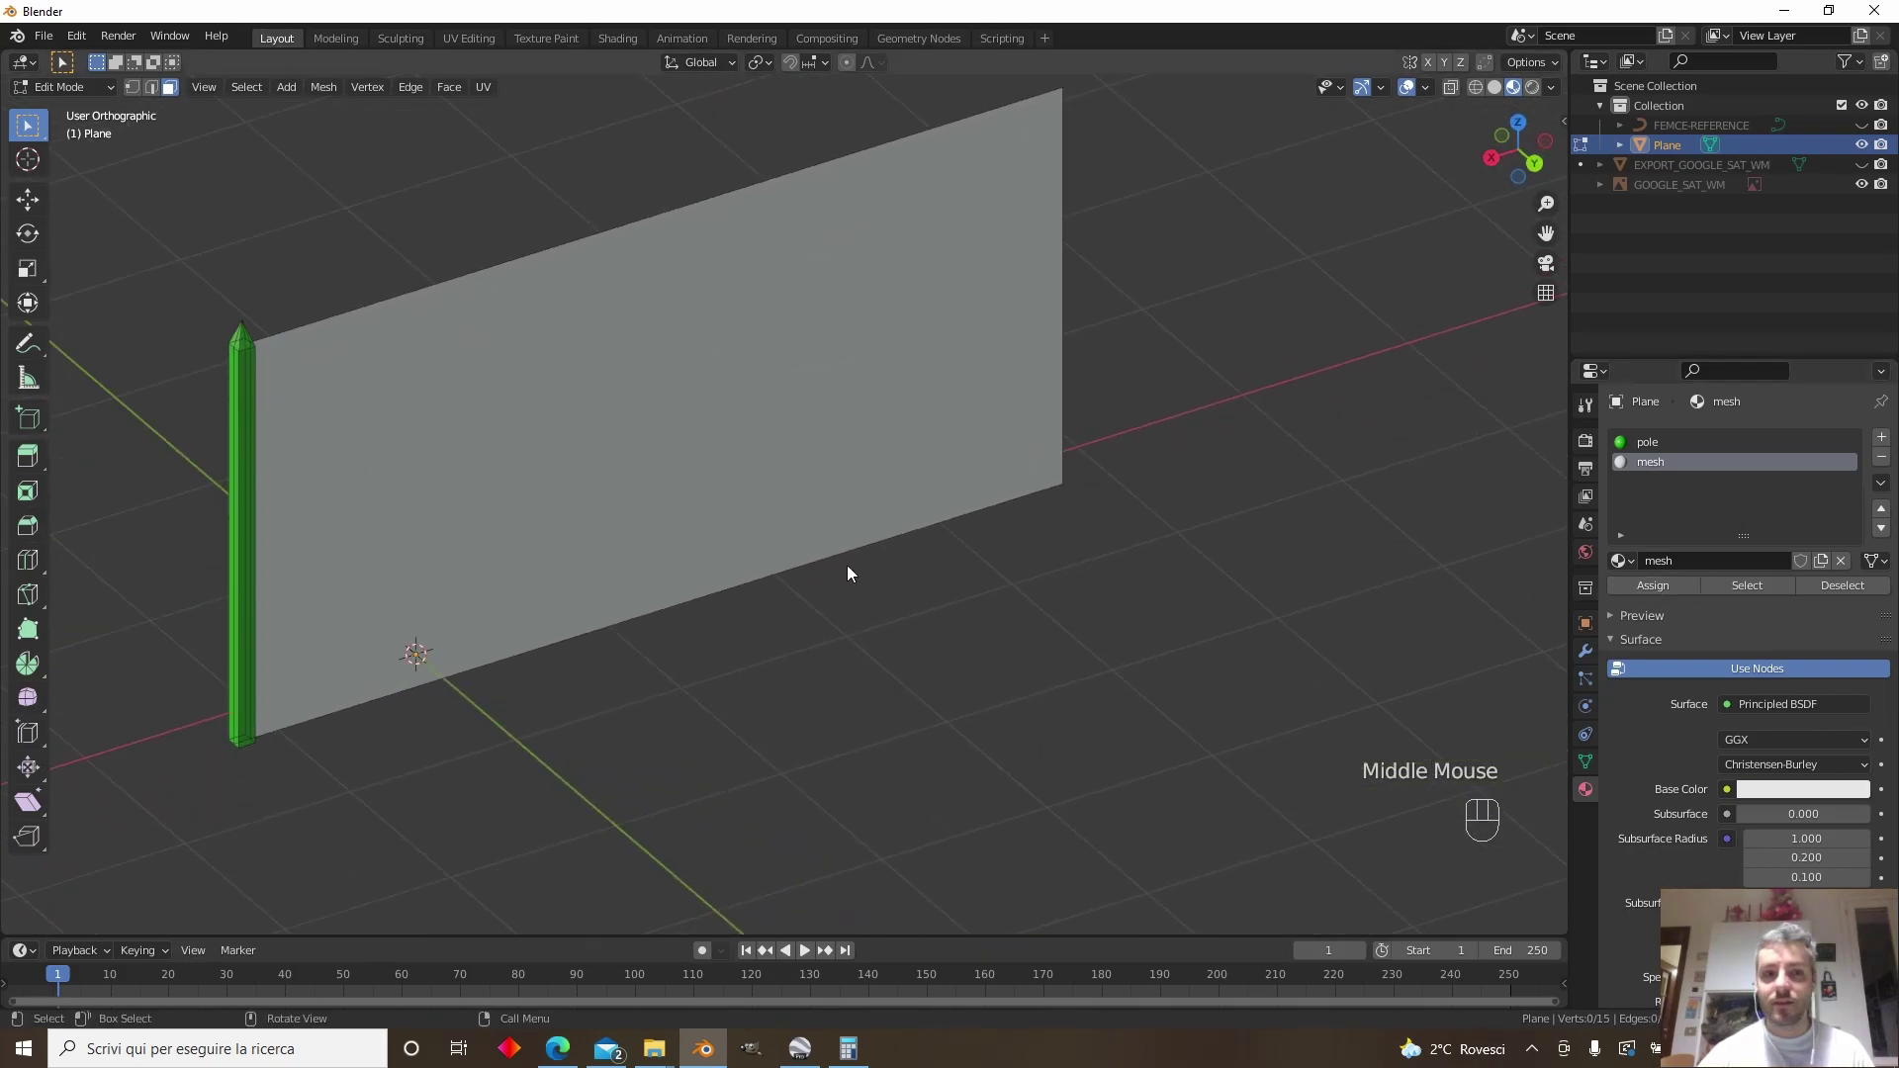
Set the mesh material's MSFS material mode to MSFS Standard in Object Mode
{"action": "key", "text": "Tab"}
{"action": "double_click", "coordinate": [1680, 467]}
{"action": "scroll", "coordinate": [1682, 853], "scroll_direction": "down", "scroll_amount": 5}
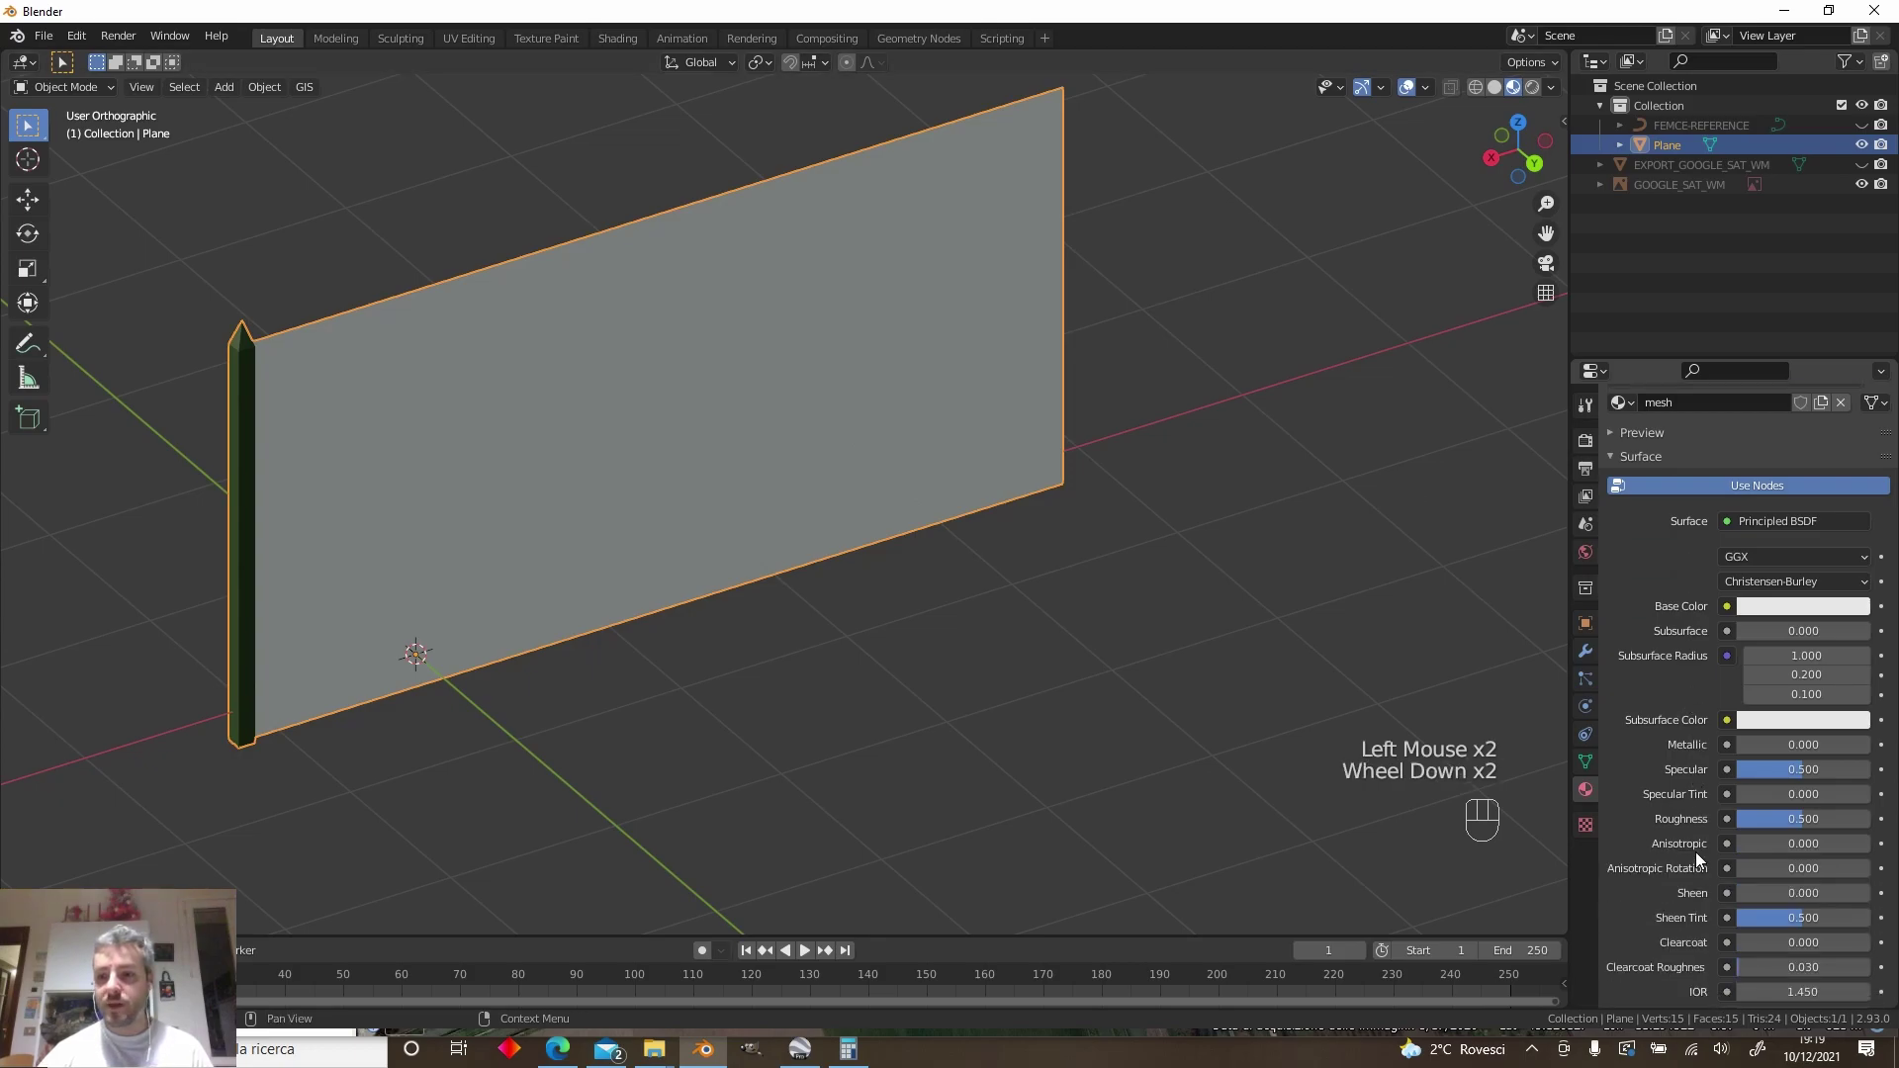
{"action": "left_click", "coordinate": [1650, 930]}
{"action": "scroll", "coordinate": [1701, 900], "scroll_direction": "down", "scroll_amount": 2}
{"action": "left_click", "coordinate": [1742, 907]}
{"action": "left_click", "coordinate": [1759, 881]}
Load TexturesCom_Metal_WireFence_LightRust_1K_albedo.png from the texture folder as the mesh material's albedo map
{"action": "scroll", "coordinate": [1731, 866], "scroll_direction": "down", "scroll_amount": 2}
{"action": "scroll", "coordinate": [1707, 860], "scroll_direction": "down", "scroll_amount": 1}
{"action": "left_click", "coordinate": [1830, 799]}
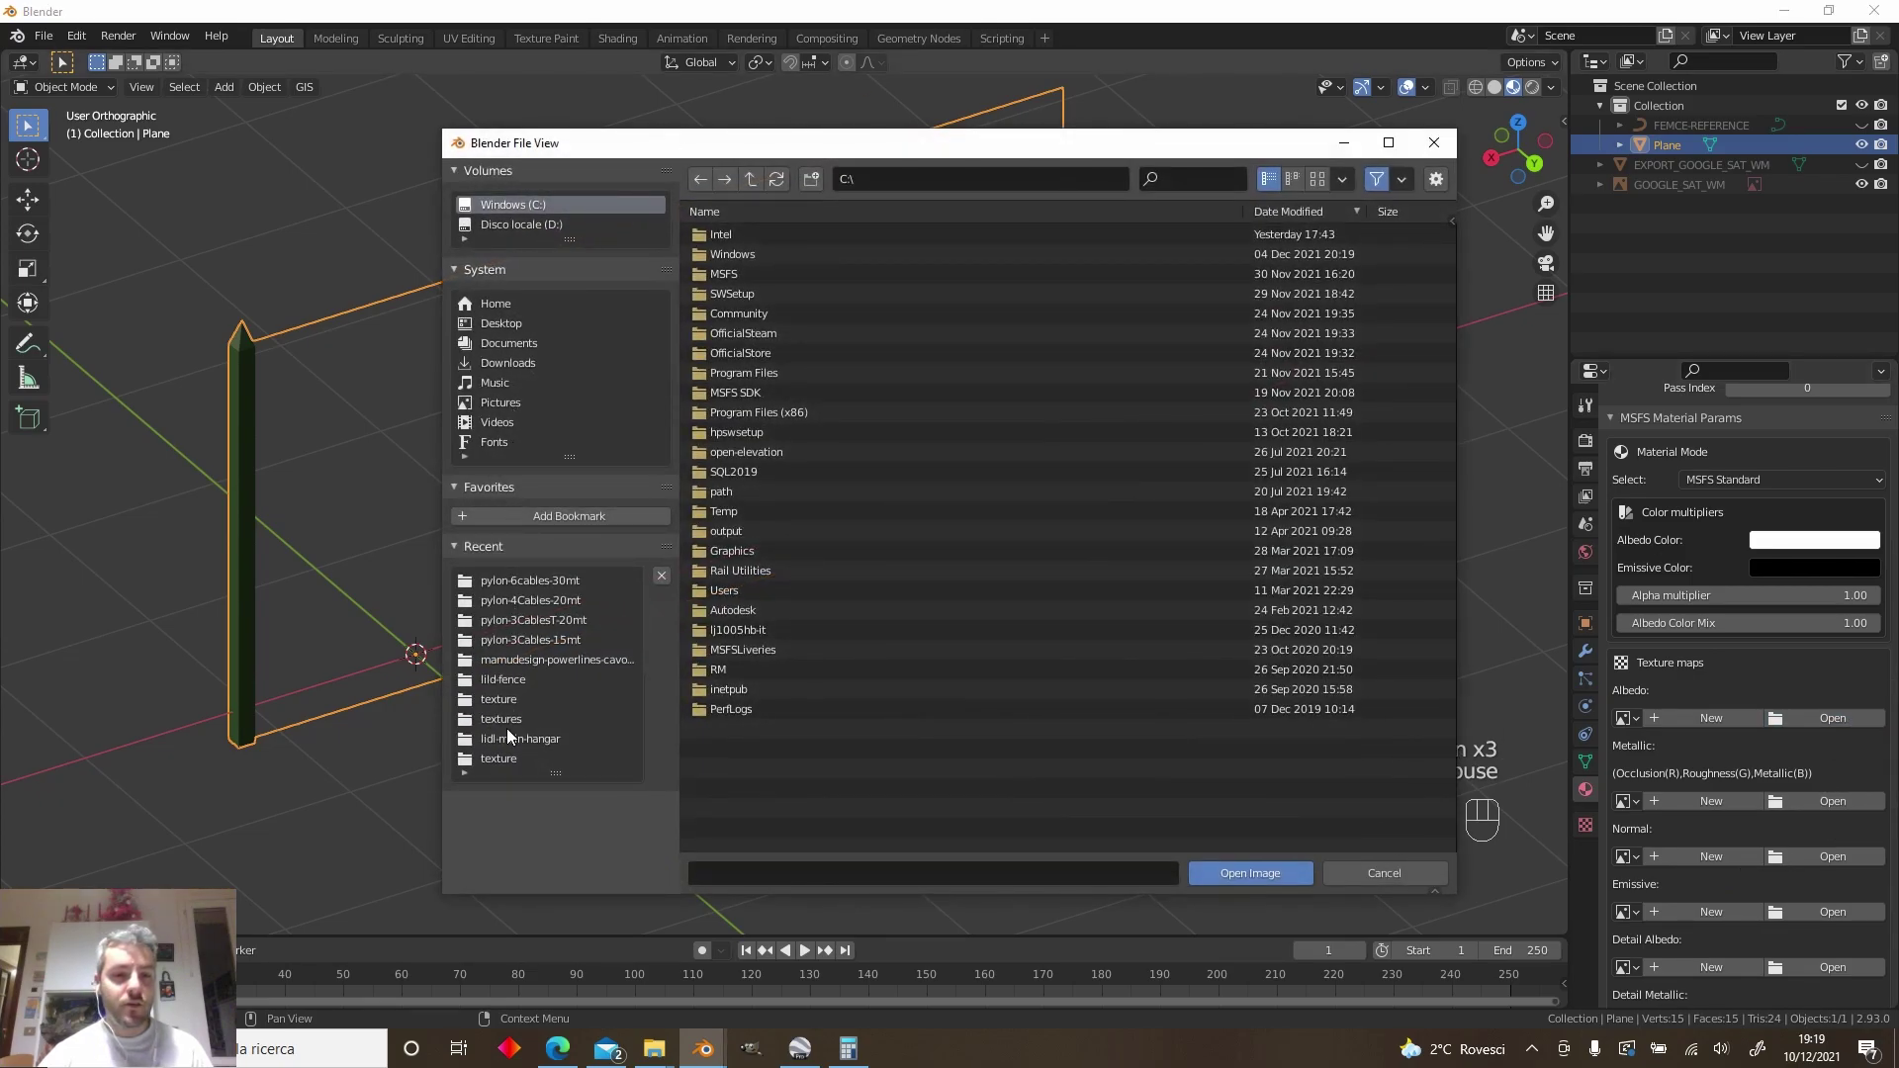
{"action": "left_click", "coordinate": [507, 700]}
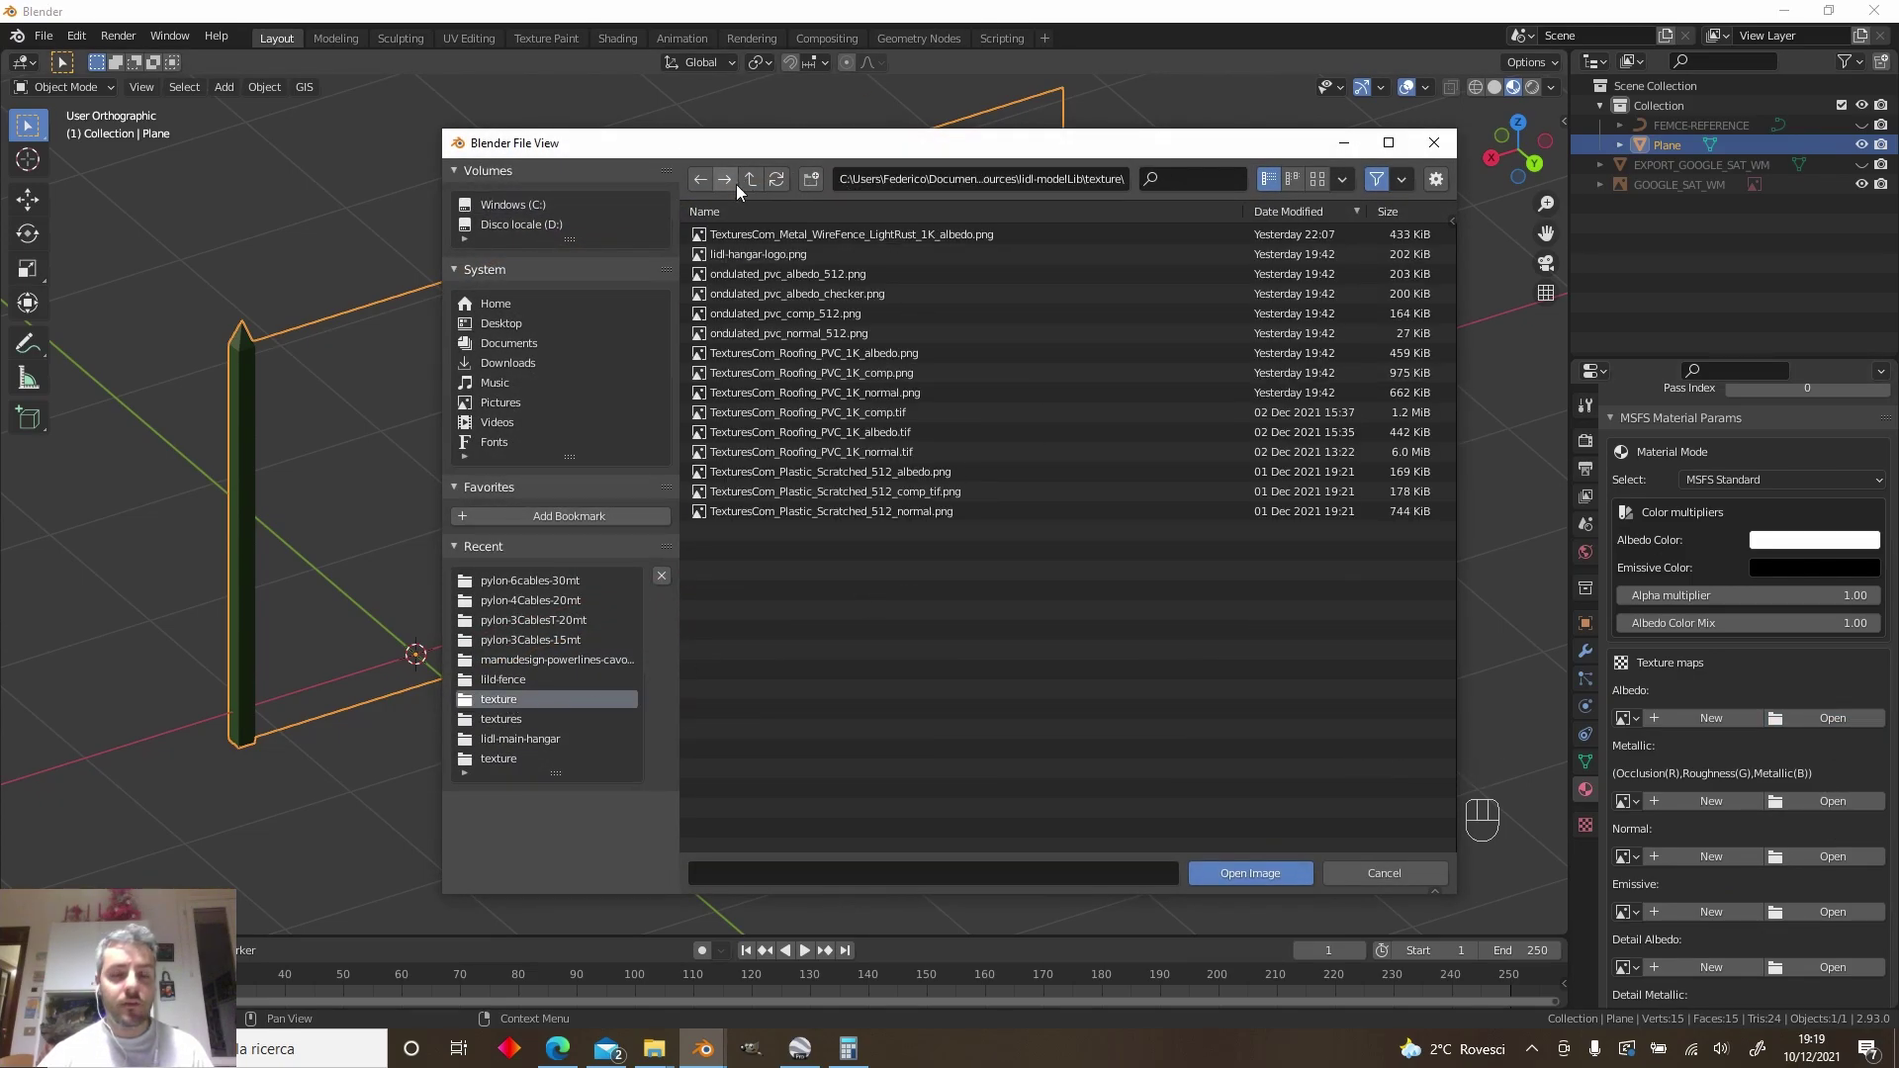
{"action": "left_click", "coordinate": [941, 233]}
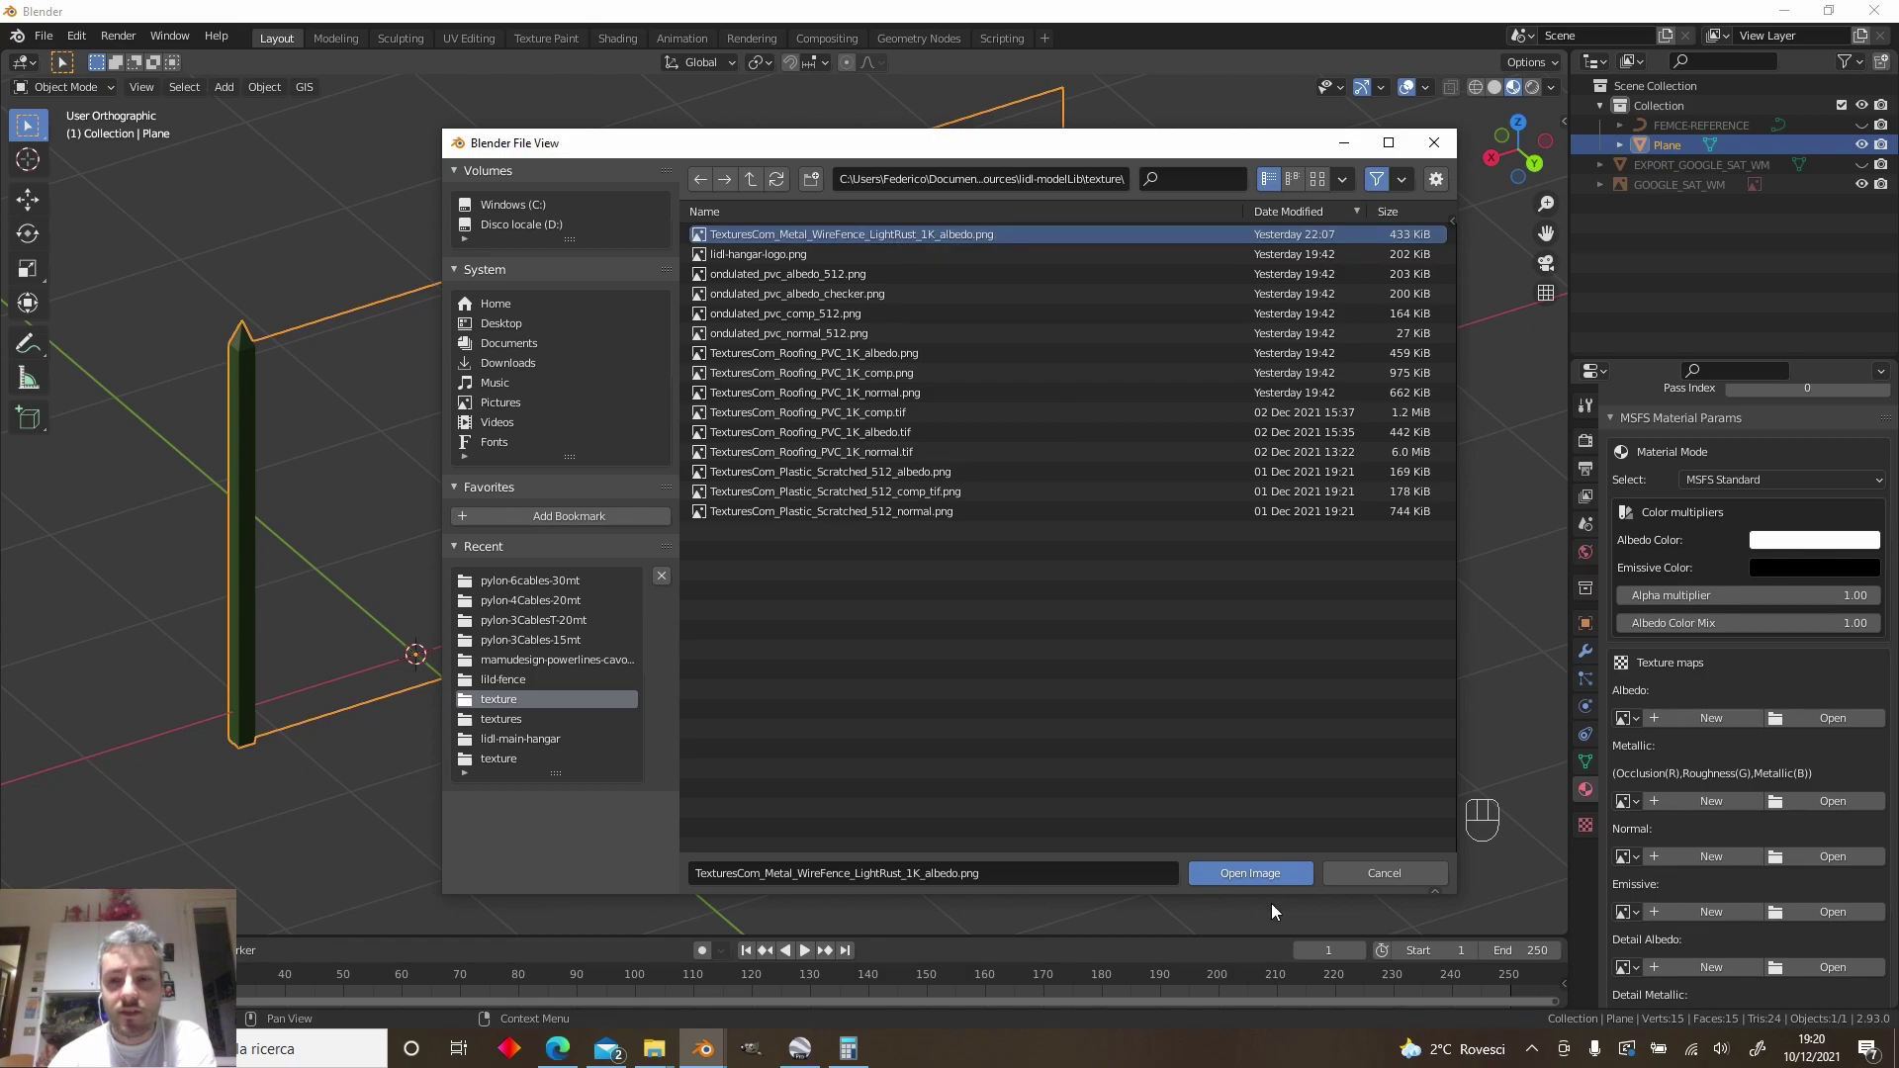
{"action": "left_click", "coordinate": [1267, 876]}
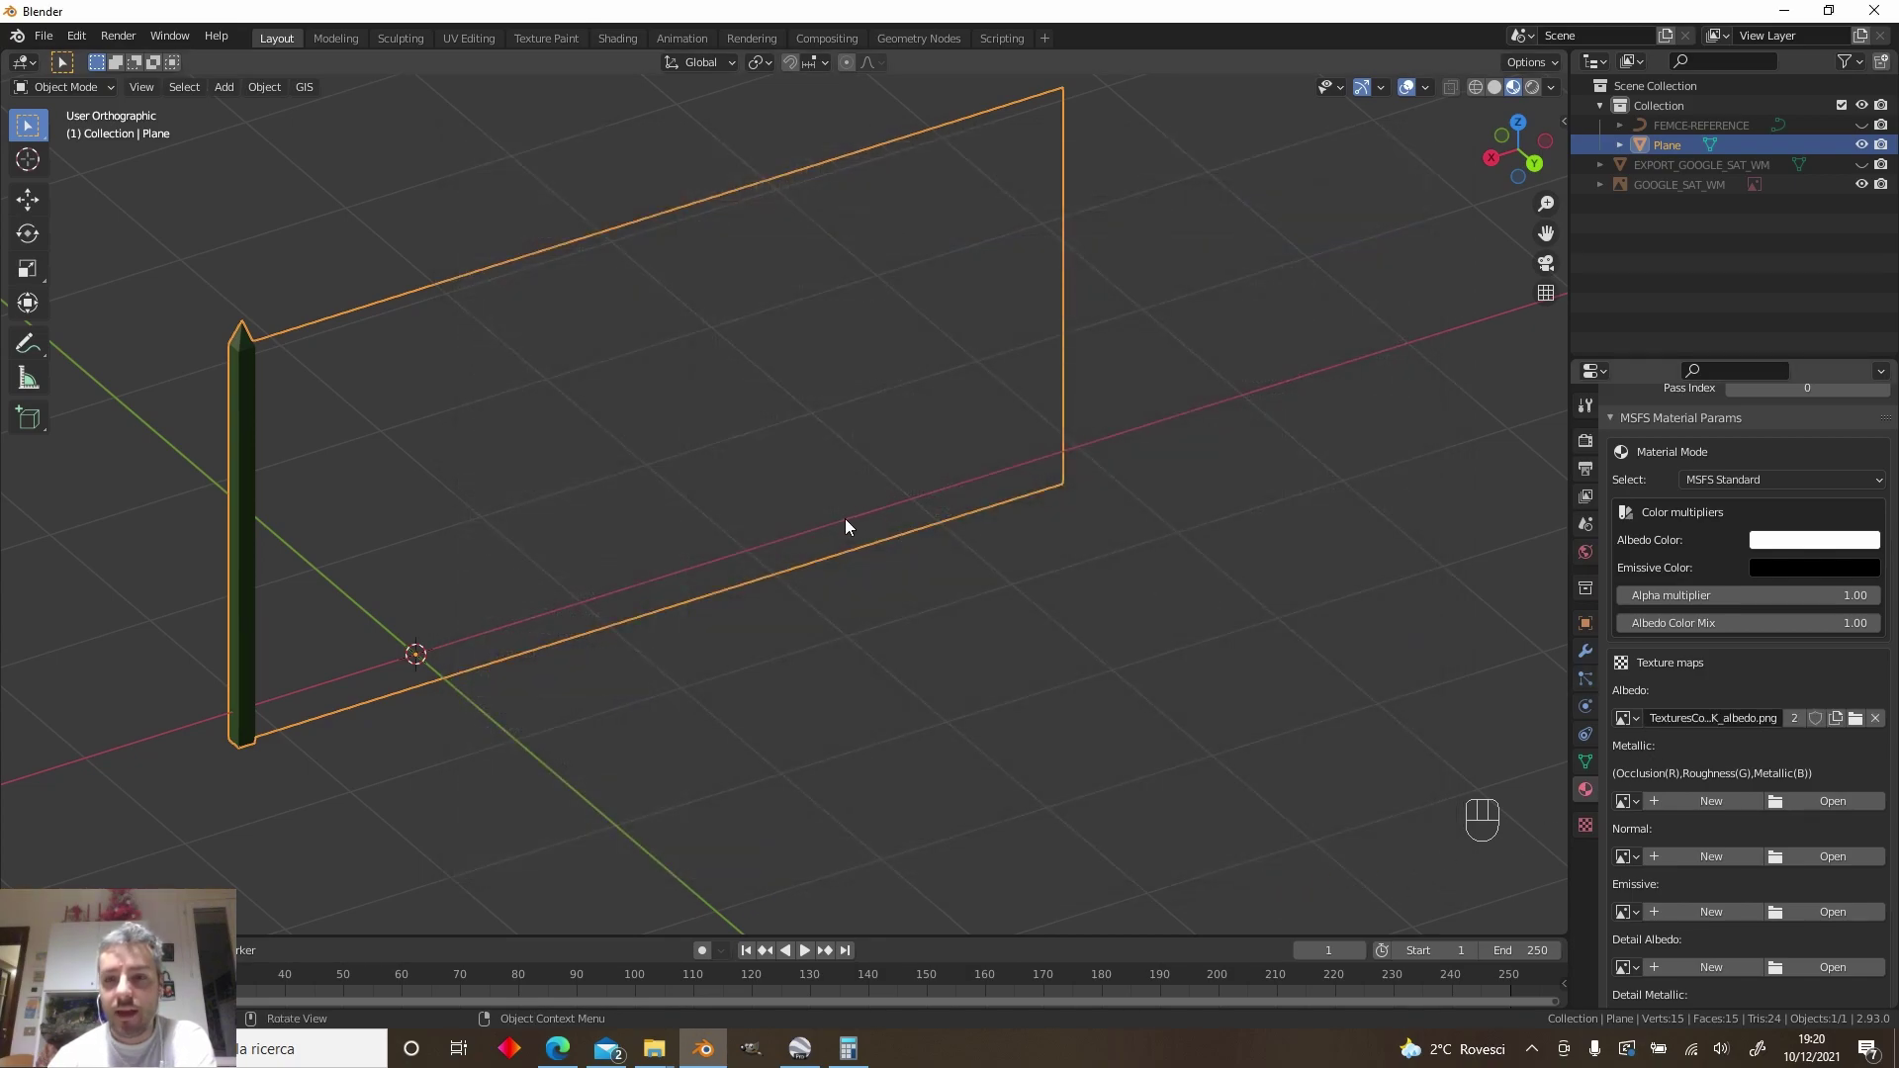
Examine the textured mesh panel from its front and back sides in Edit Mode to check which side renders
{"action": "middle_click_drag", "start_coordinate": [598, 390], "coordinate": [1148, 395]}
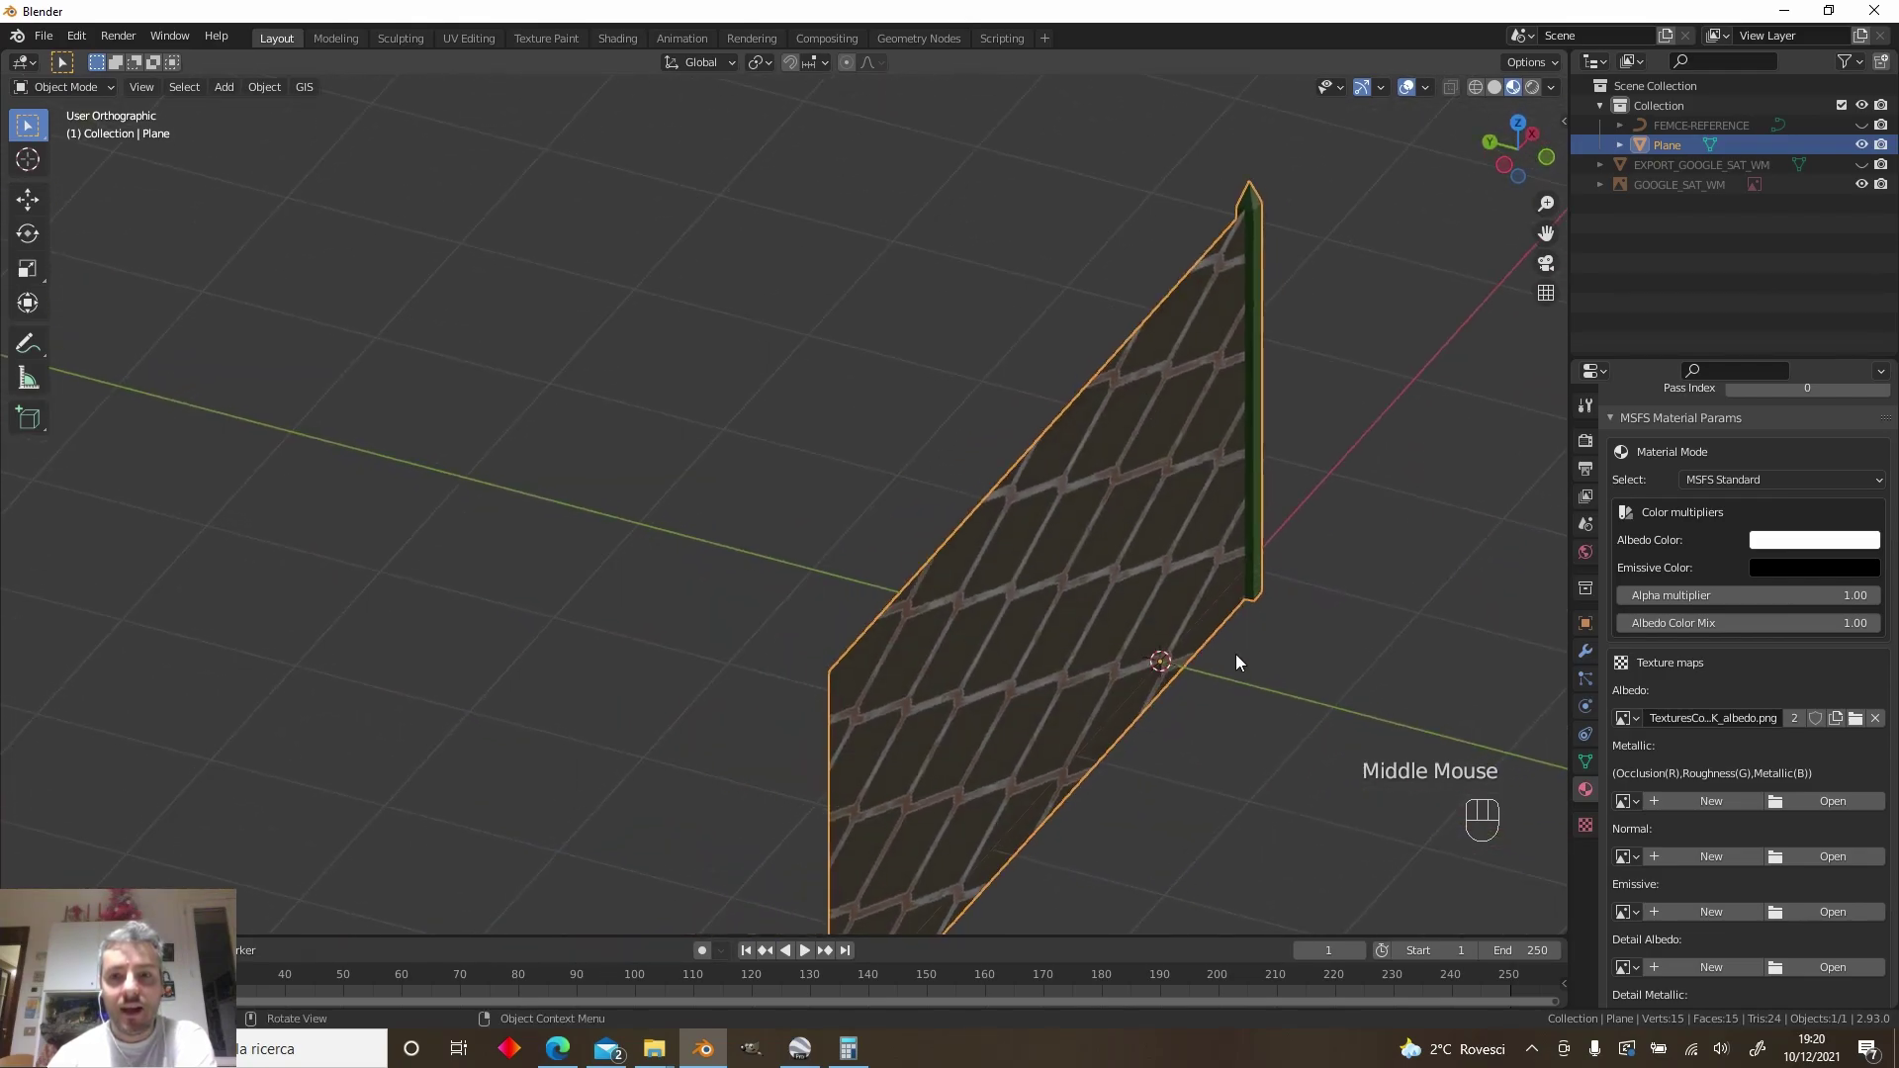
{"action": "middle_click_drag", "start_coordinate": [1217, 658], "coordinate": [992, 561], "text": "shift"}
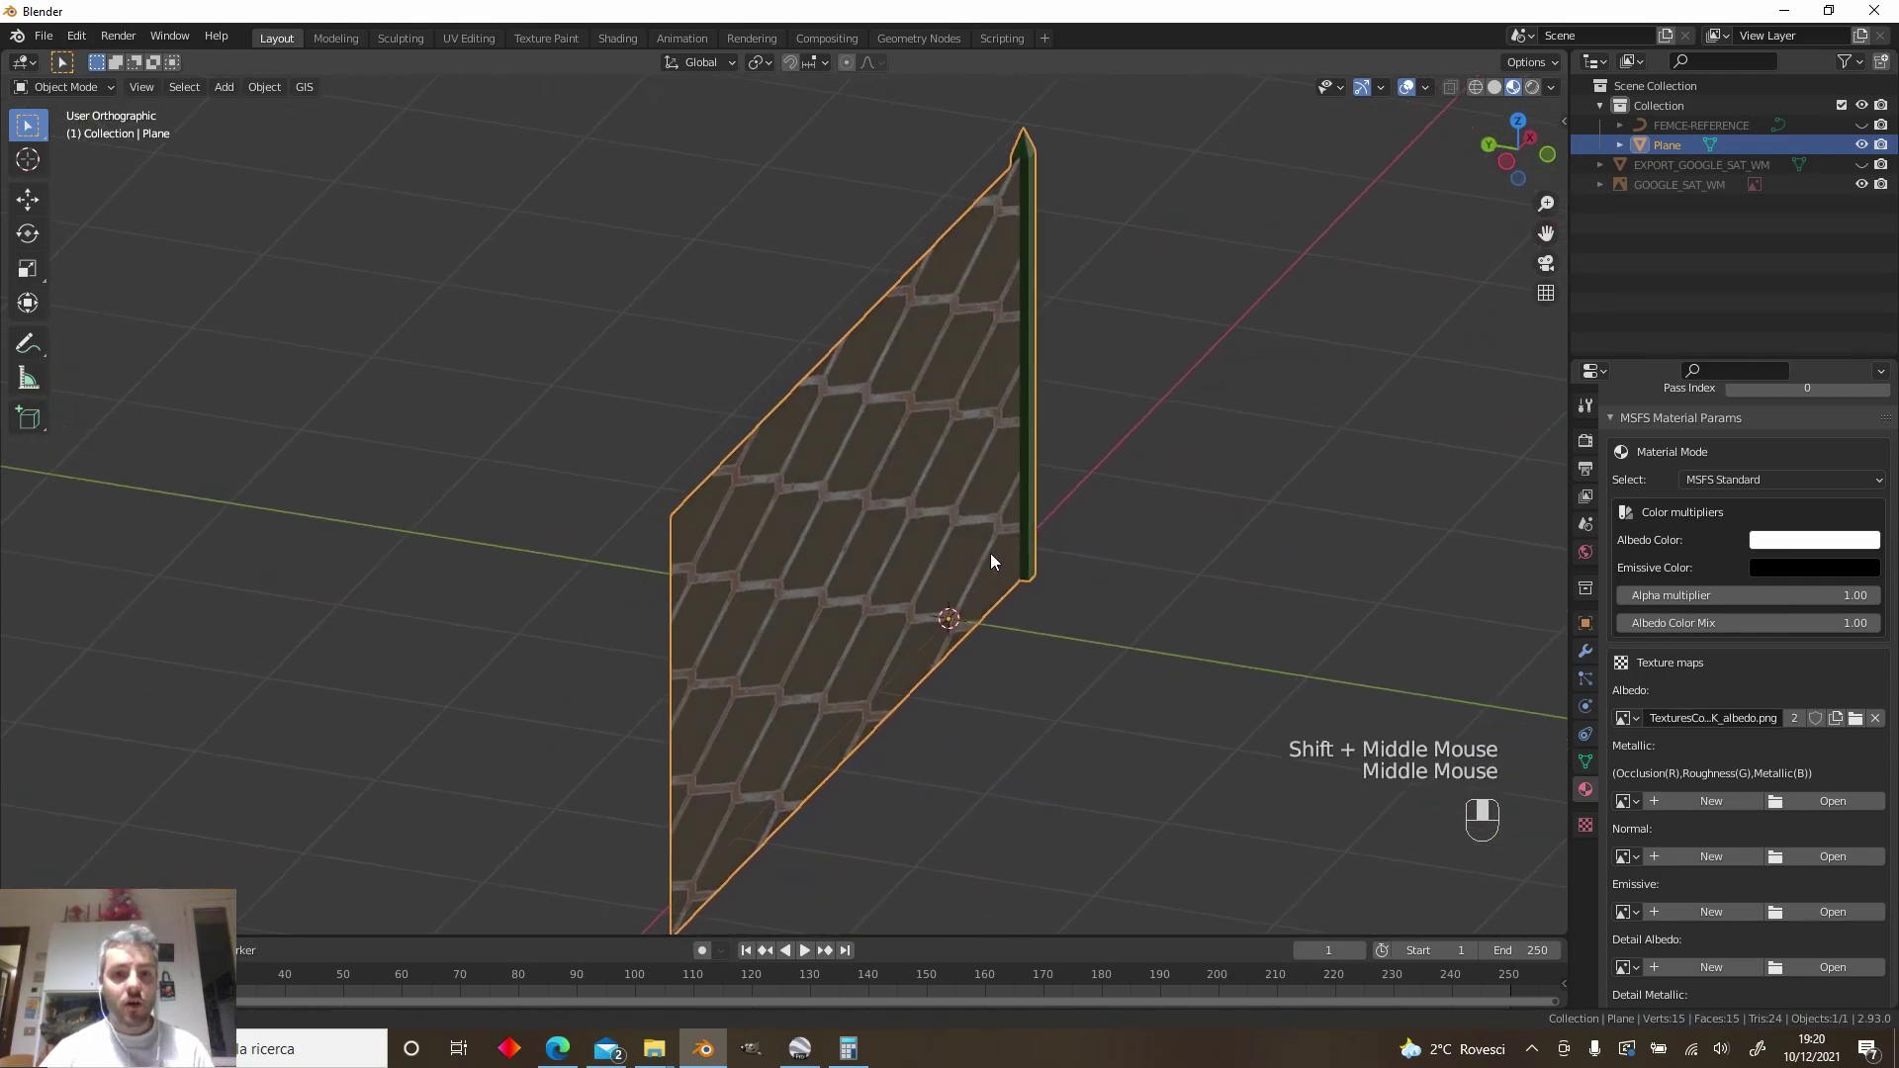
{"action": "middle_click_drag", "start_coordinate": [886, 506], "coordinate": [1391, 132]}
{"action": "left_click", "coordinate": [863, 474]}
{"action": "left_click", "coordinate": [1042, 732]}
{"action": "left_click", "coordinate": [929, 508]}
{"action": "key", "text": "Tab"}
{"action": "left_click", "coordinate": [881, 522]}
{"action": "left_click", "coordinate": [1038, 686]}
{"action": "middle_click_drag", "start_coordinate": [1038, 687], "coordinate": [884, 472]}
{"action": "left_click", "coordinate": [895, 584]}
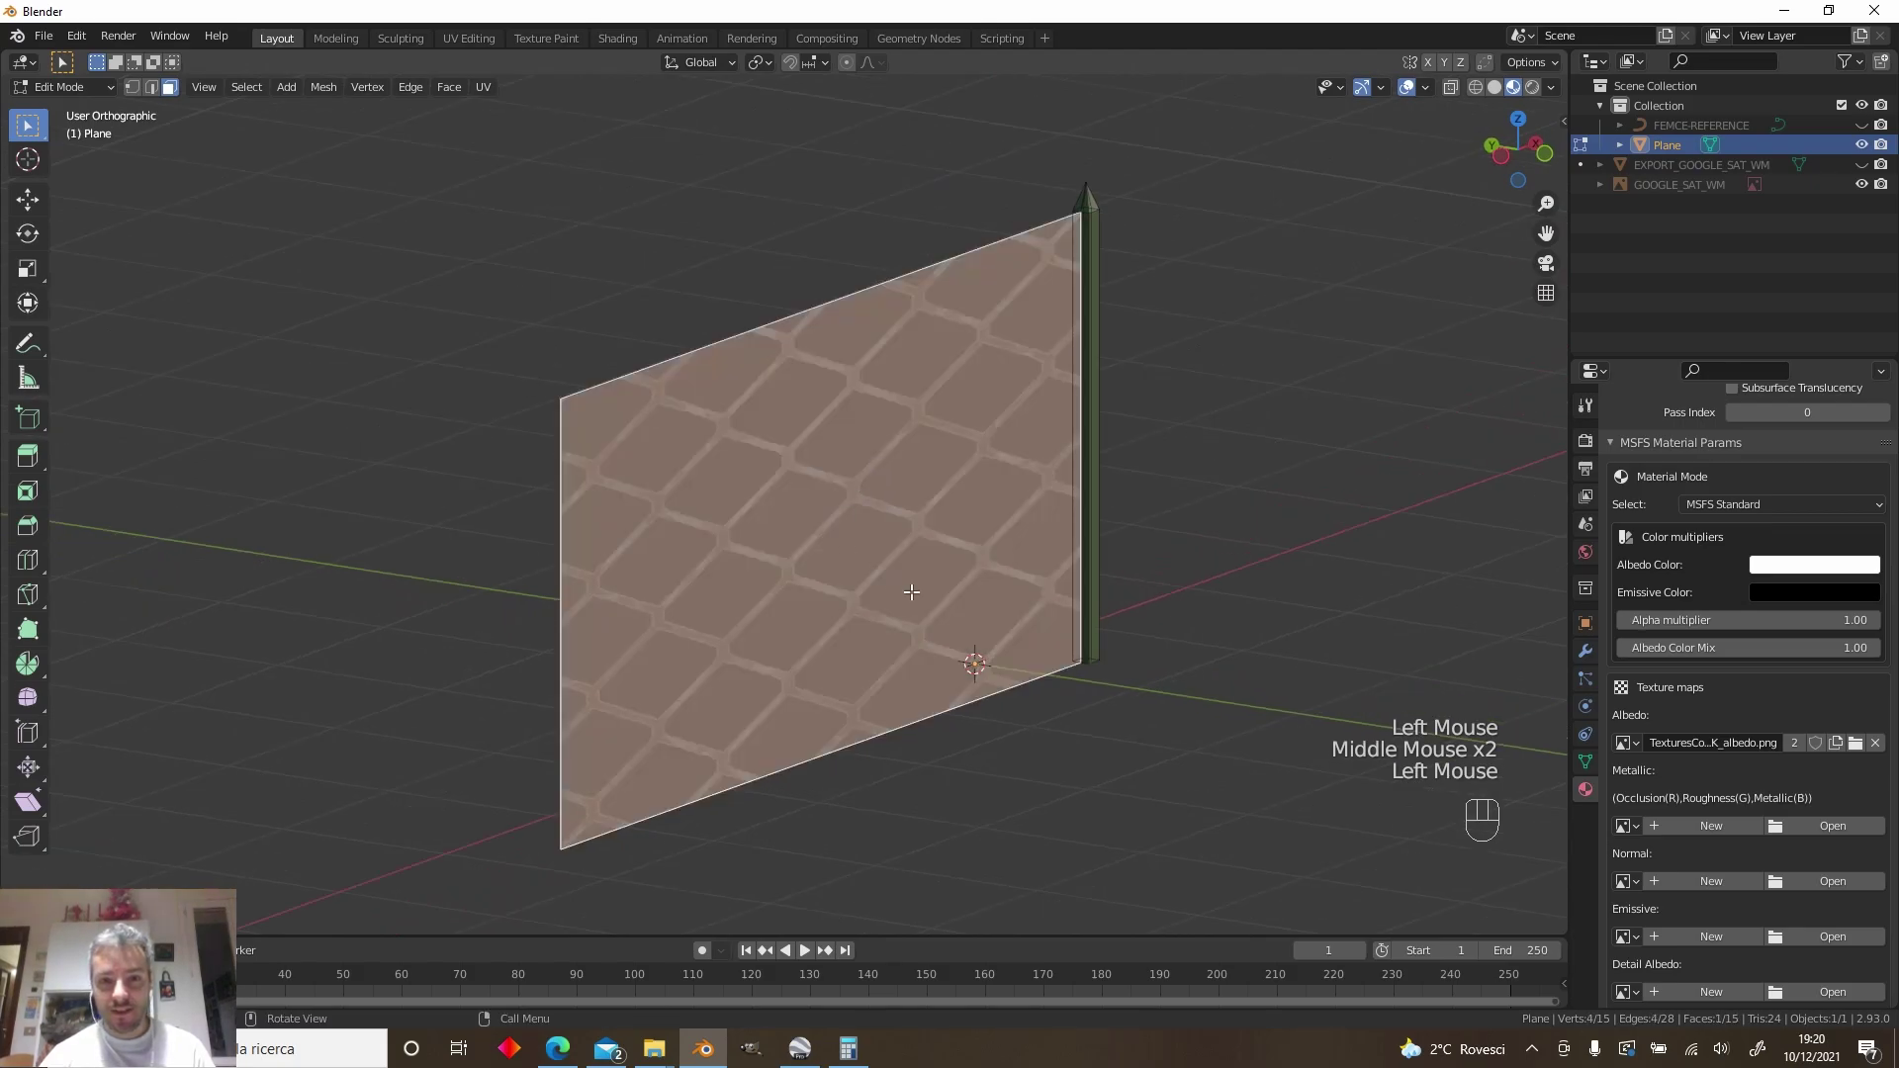
{"action": "middle_click_drag", "start_coordinate": [884, 544], "coordinate": [937, 564]}
{"action": "middle_click_drag", "start_coordinate": [744, 622], "coordinate": [1148, 597]}
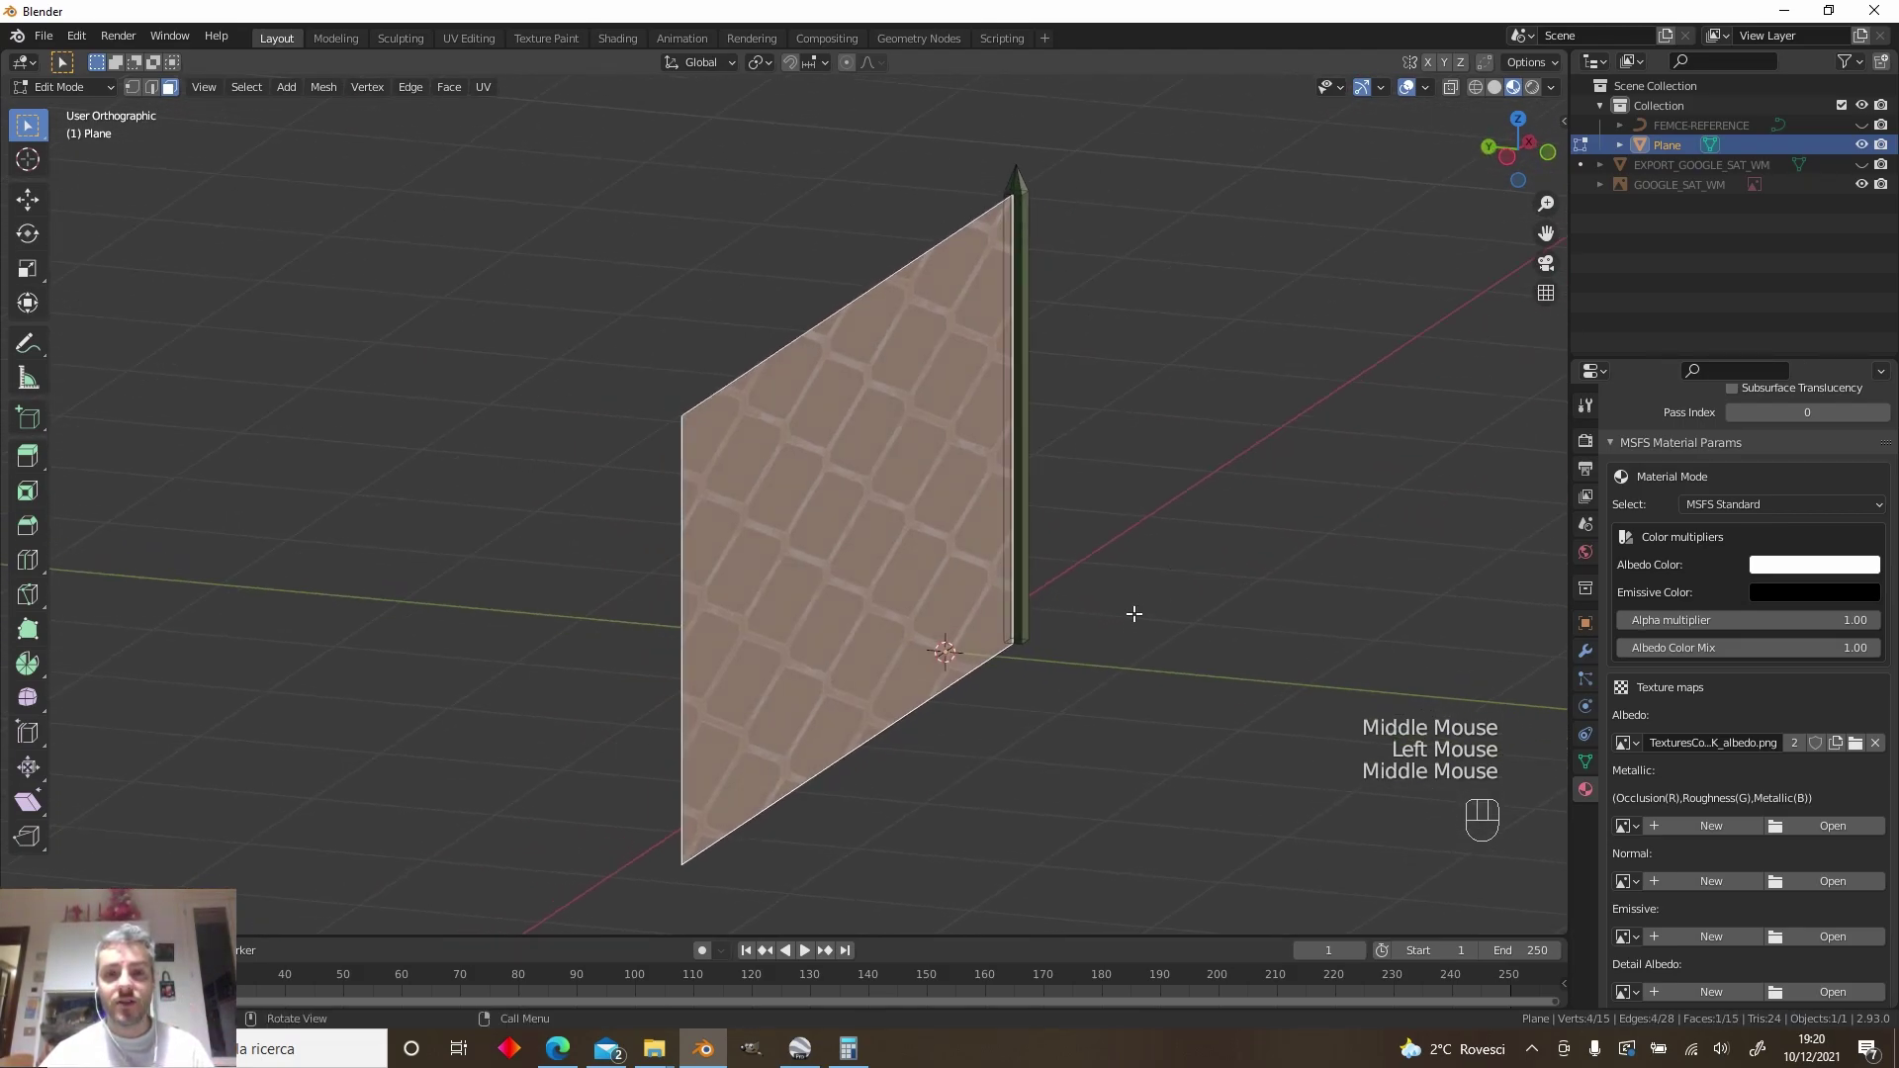
{"action": "left_click", "coordinate": [985, 626]}
{"action": "middle_click_drag", "start_coordinate": [985, 627], "coordinate": [903, 489]}
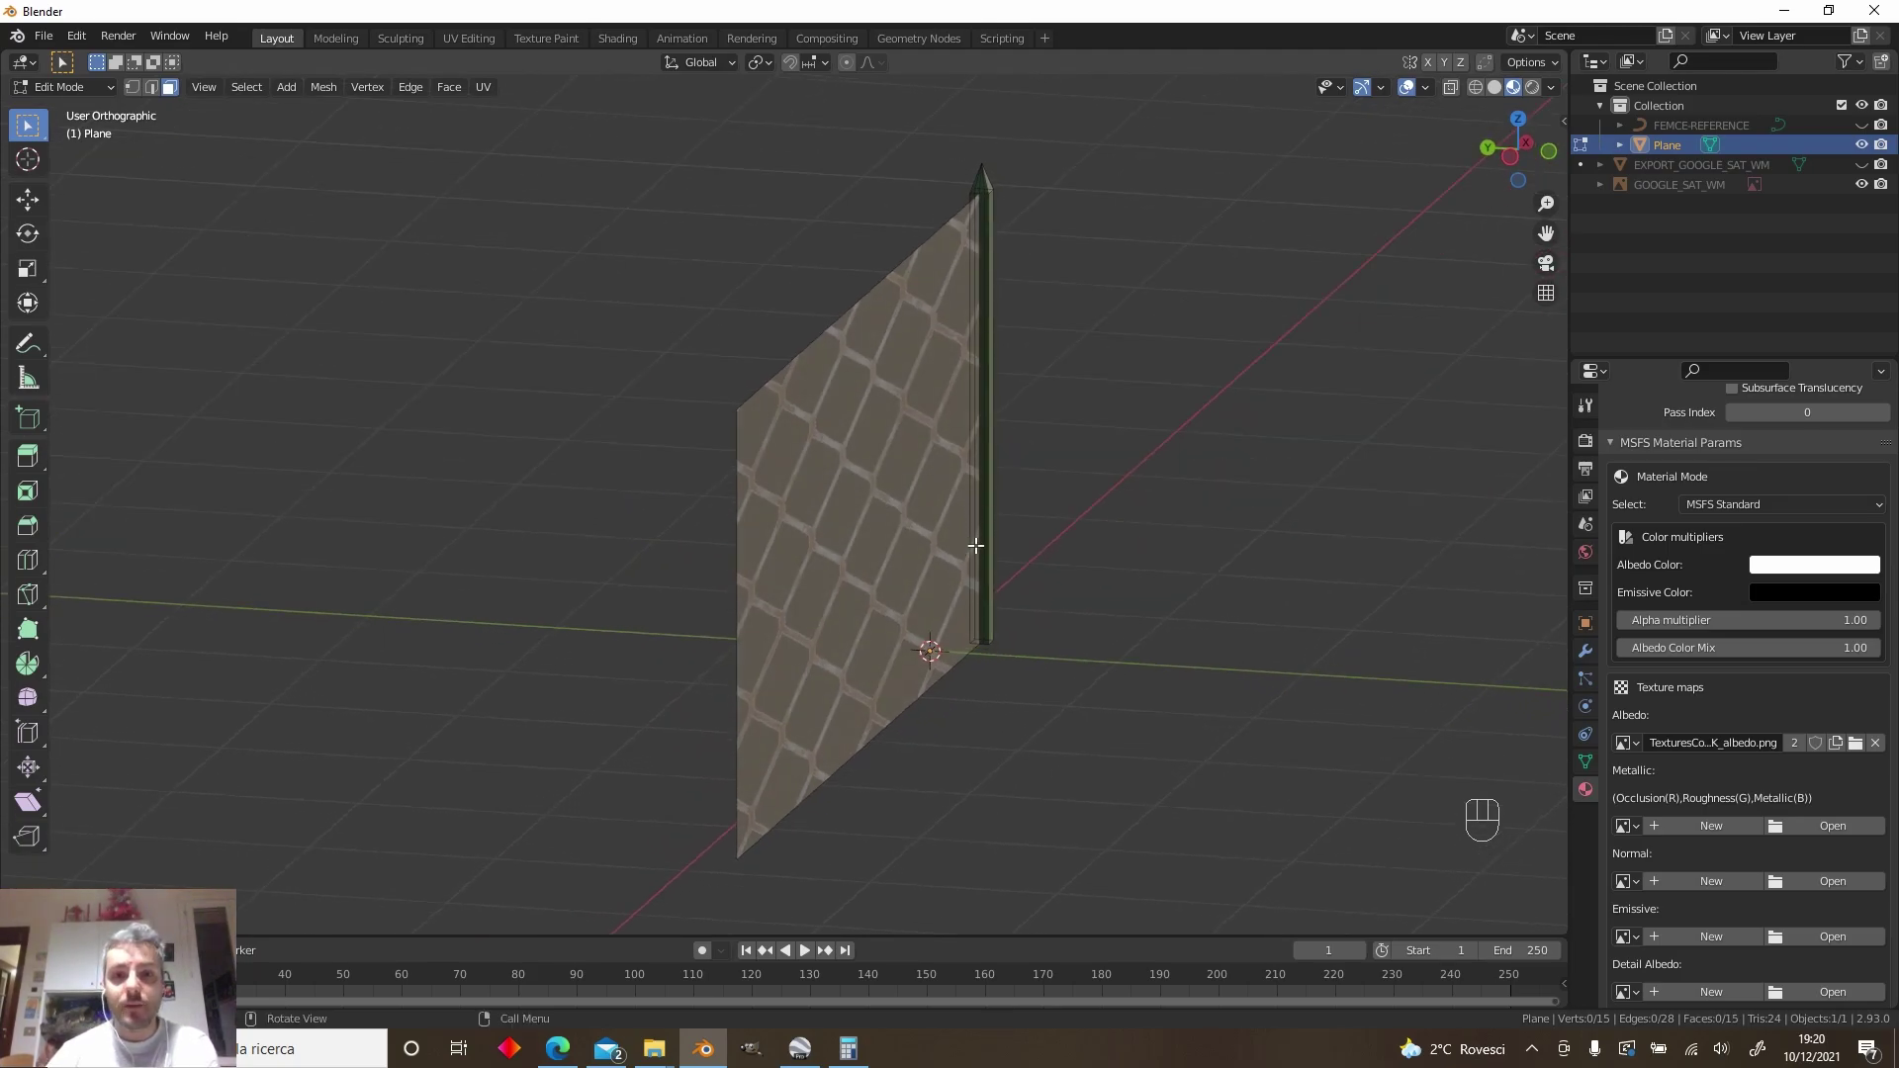
{"action": "mouse_move", "coordinate": [912, 542]}
{"action": "middle_mouse_down"}
{"action": "mouse_move", "coordinate": [975, 543]}
{"action": "mouse_move", "coordinate": [882, 532]}
{"action": "middle_mouse_up"}
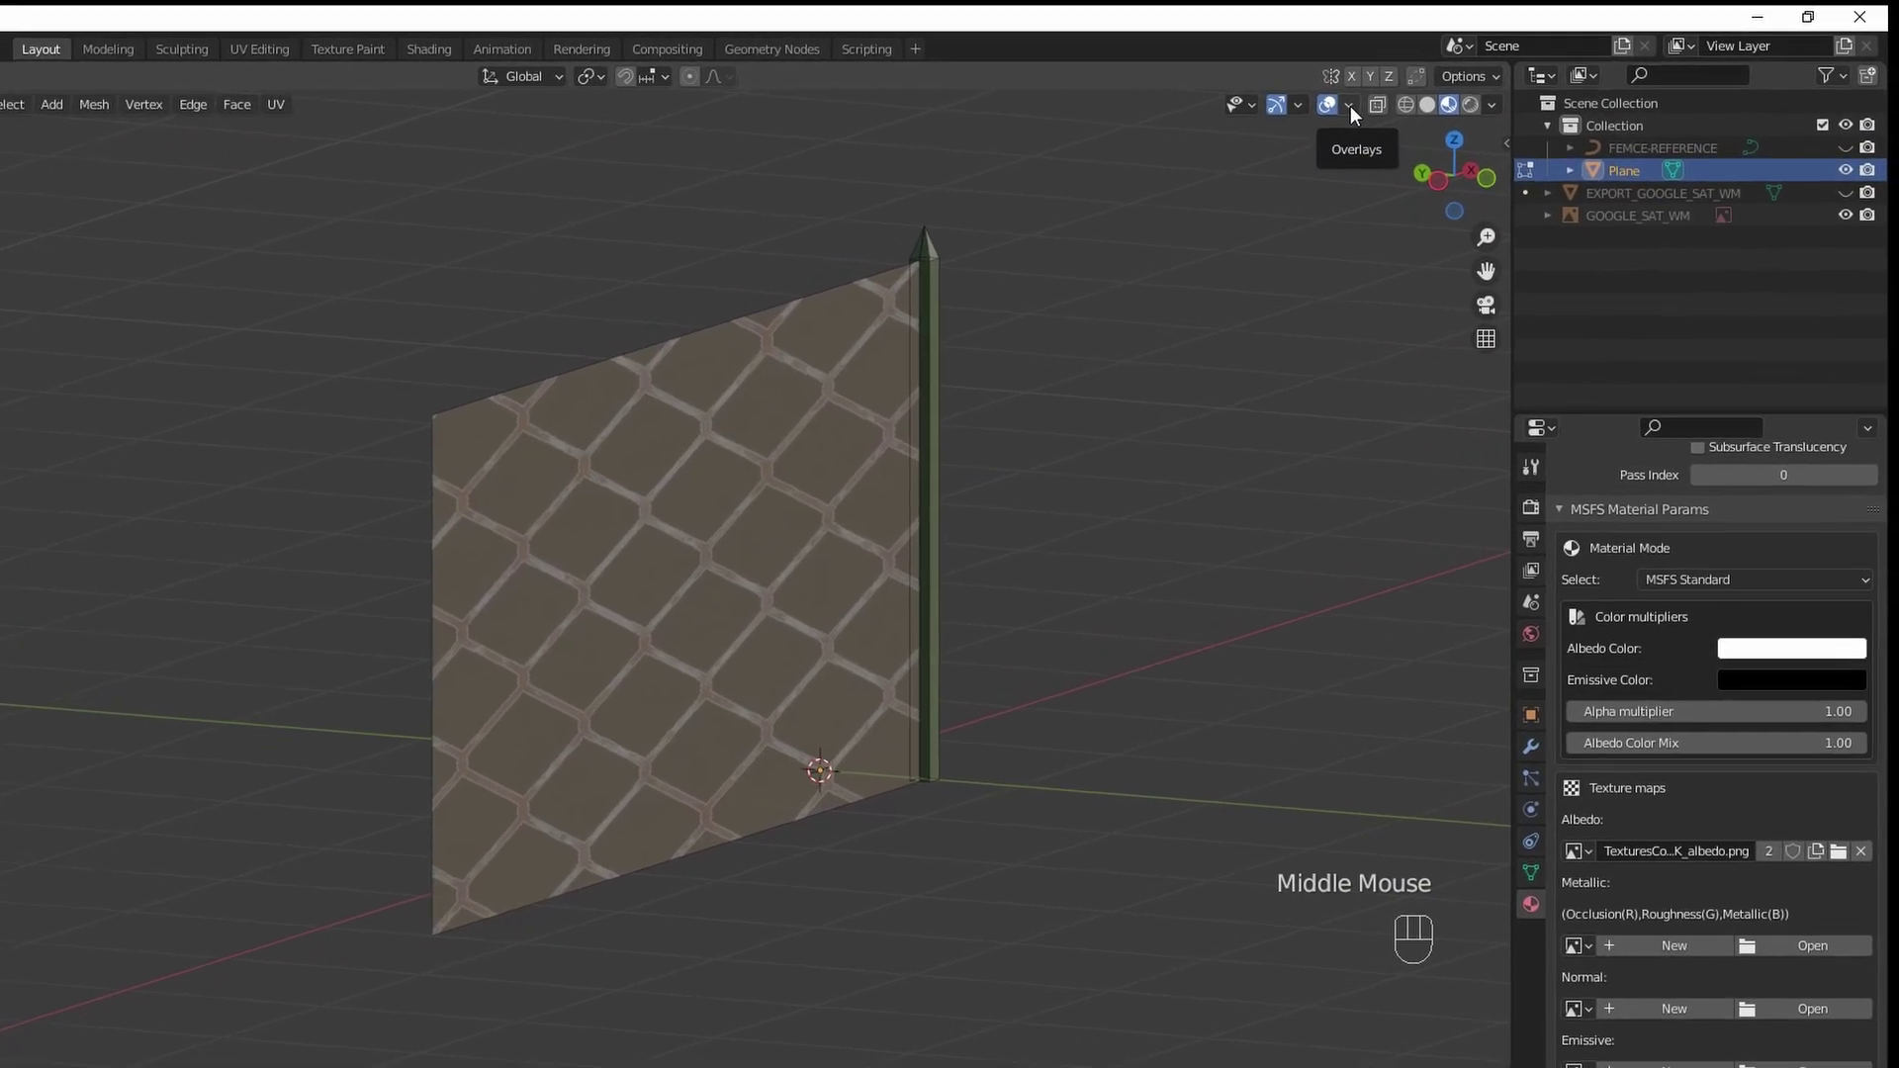
Display face normals as lines in the viewport overlays and check their direction on the panel and post
{"action": "left_click", "coordinate": [1427, 87]}
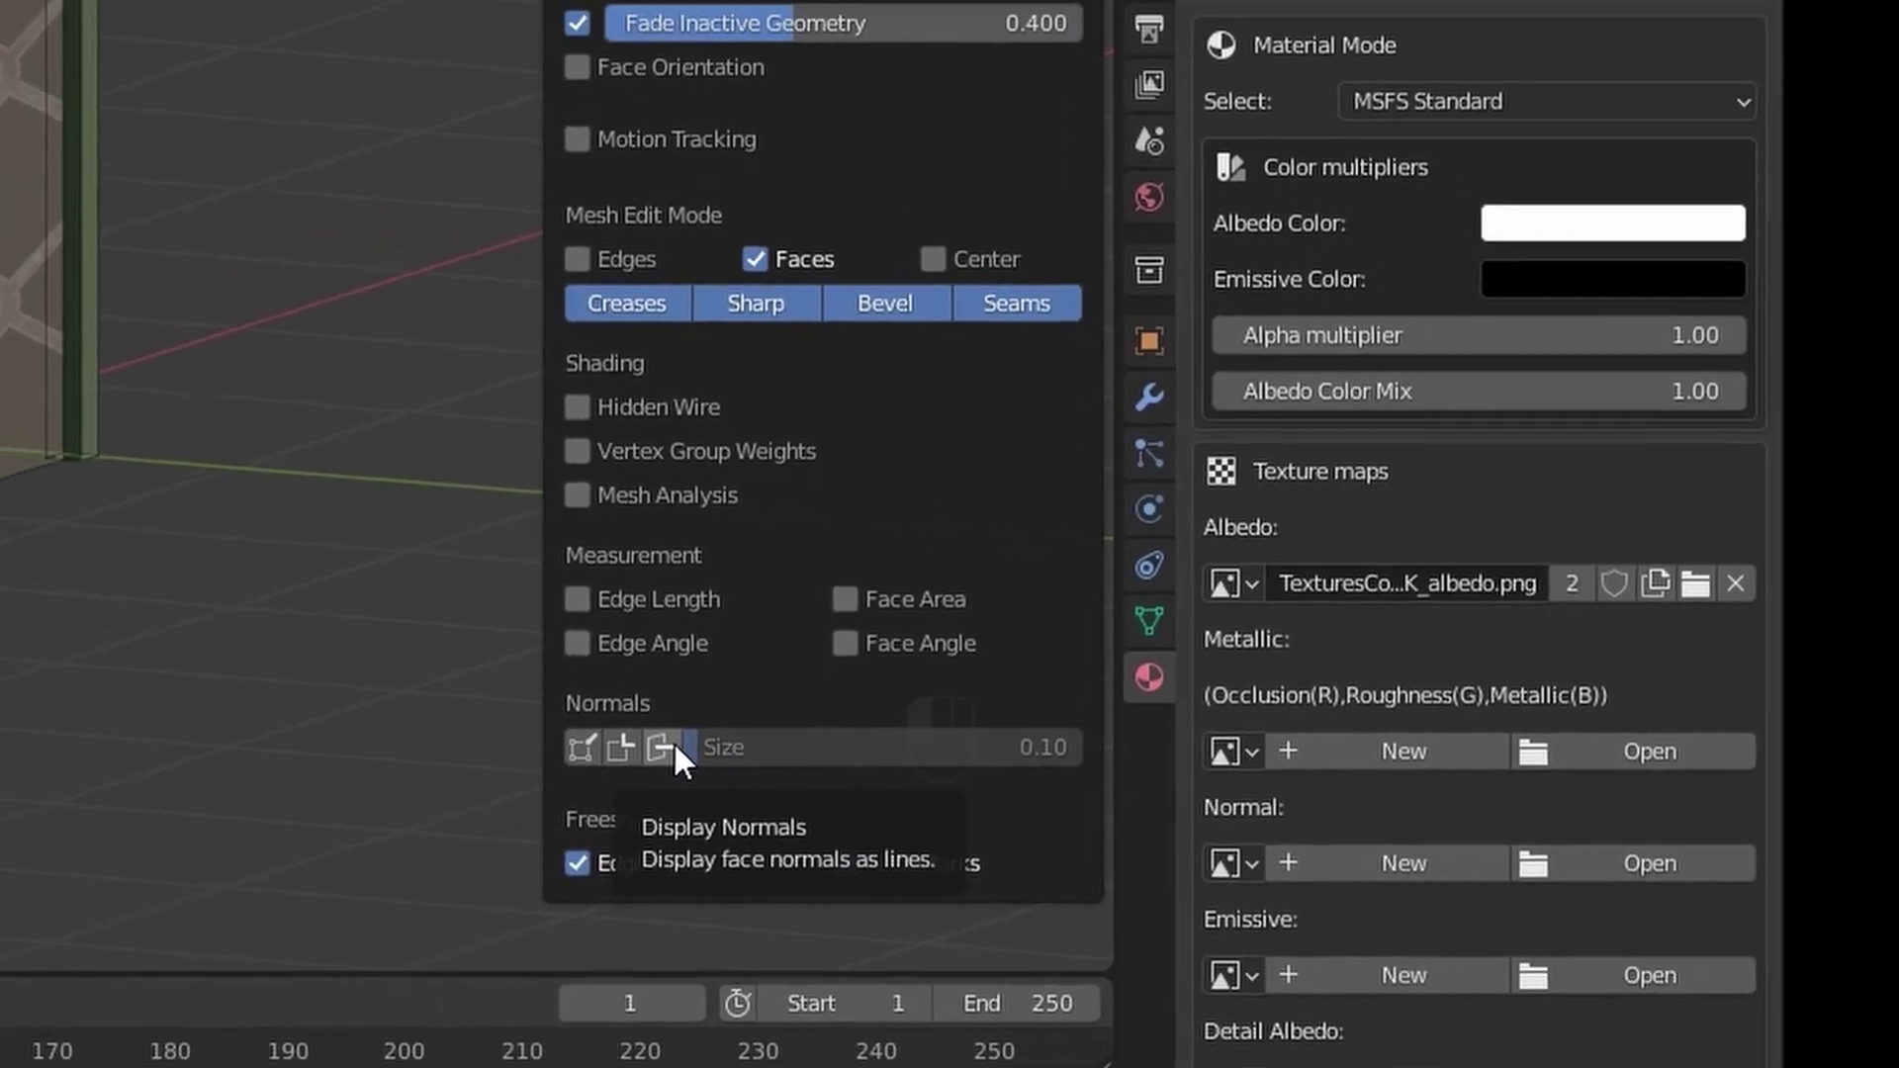
{"action": "left_click", "coordinate": [661, 746]}
{"action": "middle_click_drag", "start_coordinate": [508, 395], "coordinate": [824, 616]}
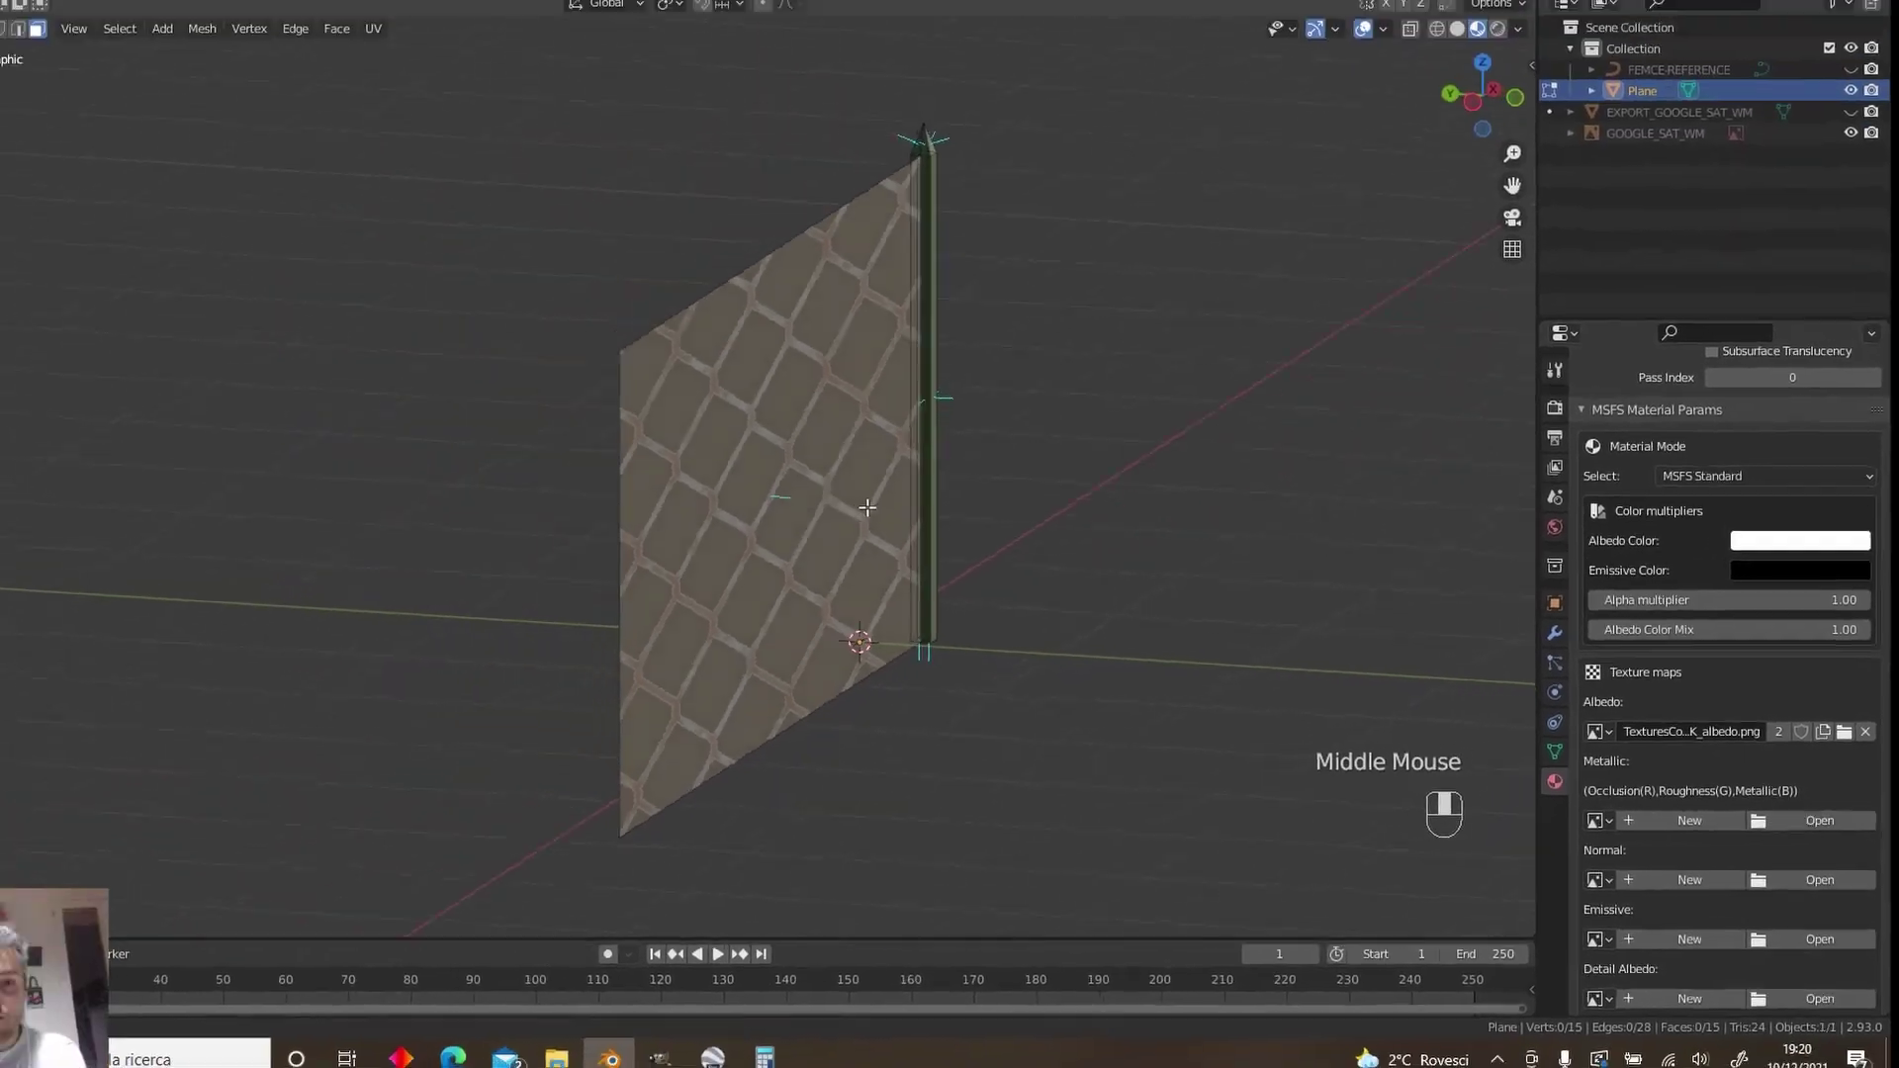
{"action": "scroll", "coordinate": [891, 534], "scroll_direction": "up", "scroll_amount": 2}
{"action": "middle_click_drag", "start_coordinate": [892, 534], "coordinate": [975, 543]}
{"action": "scroll", "coordinate": [895, 552], "scroll_direction": "up", "scroll_amount": 1}
{"action": "scroll", "coordinate": [996, 535], "scroll_direction": "up", "scroll_amount": 2}
{"action": "scroll", "coordinate": [976, 532], "scroll_direction": "down", "scroll_amount": 1}
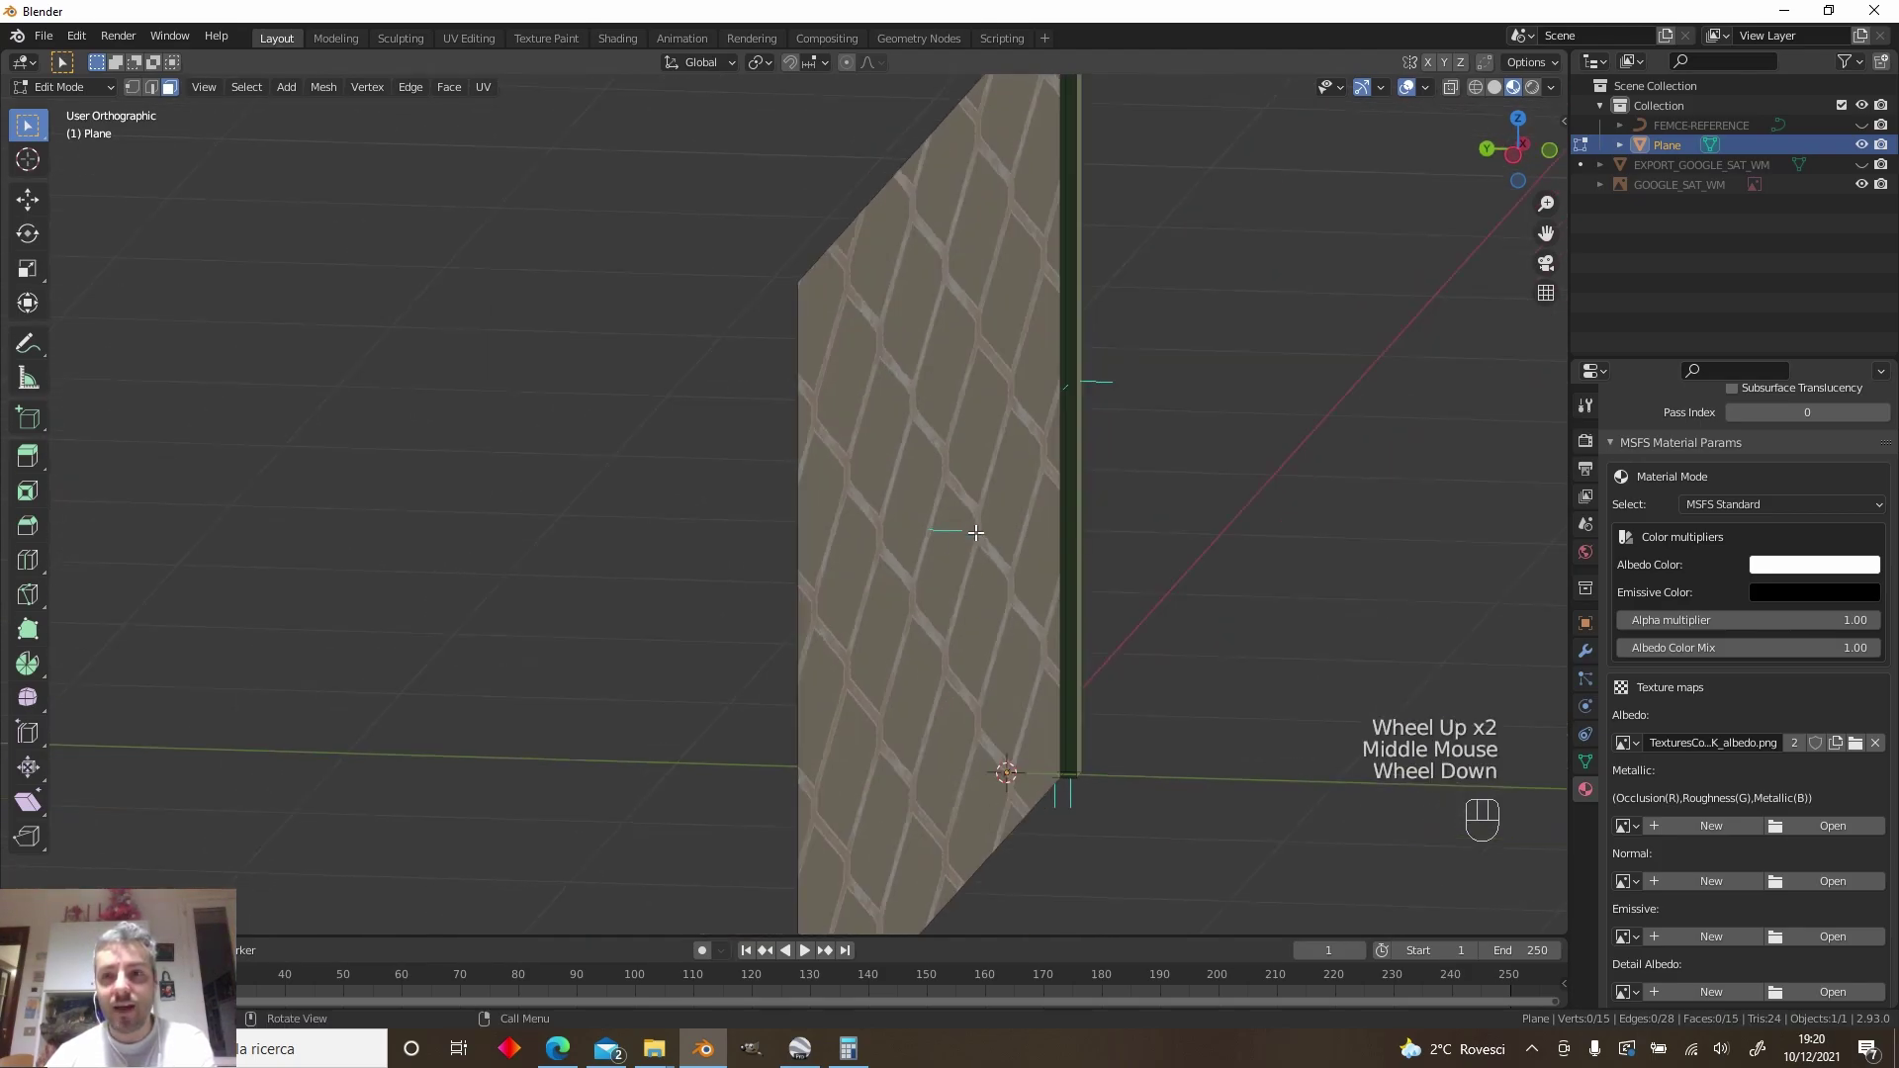
{"action": "left_click", "coordinate": [1421, 88]}
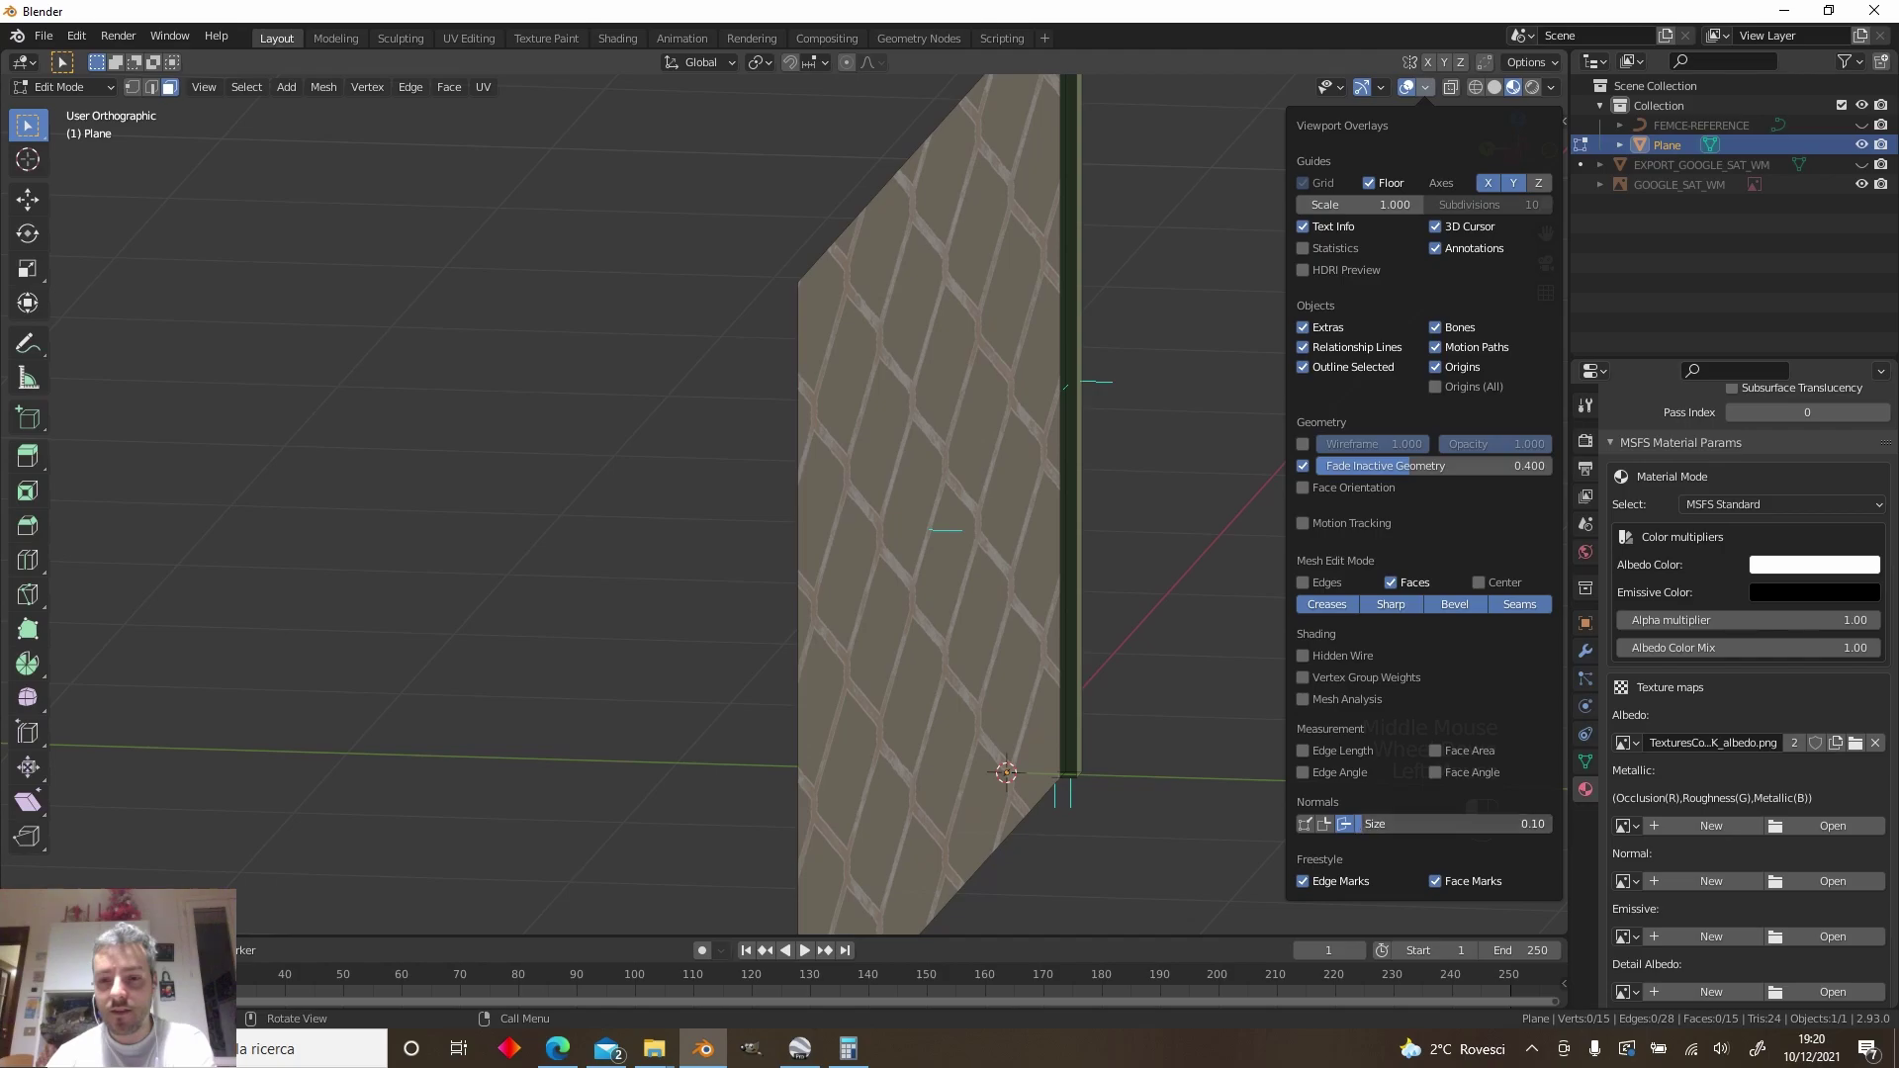
{"action": "scroll", "coordinate": [873, 535], "scroll_direction": "down", "scroll_amount": 2}
{"action": "middle_click_drag", "start_coordinate": [872, 534], "coordinate": [1155, 634]}
{"action": "scroll", "coordinate": [780, 704], "scroll_direction": "up", "scroll_amount": 2}
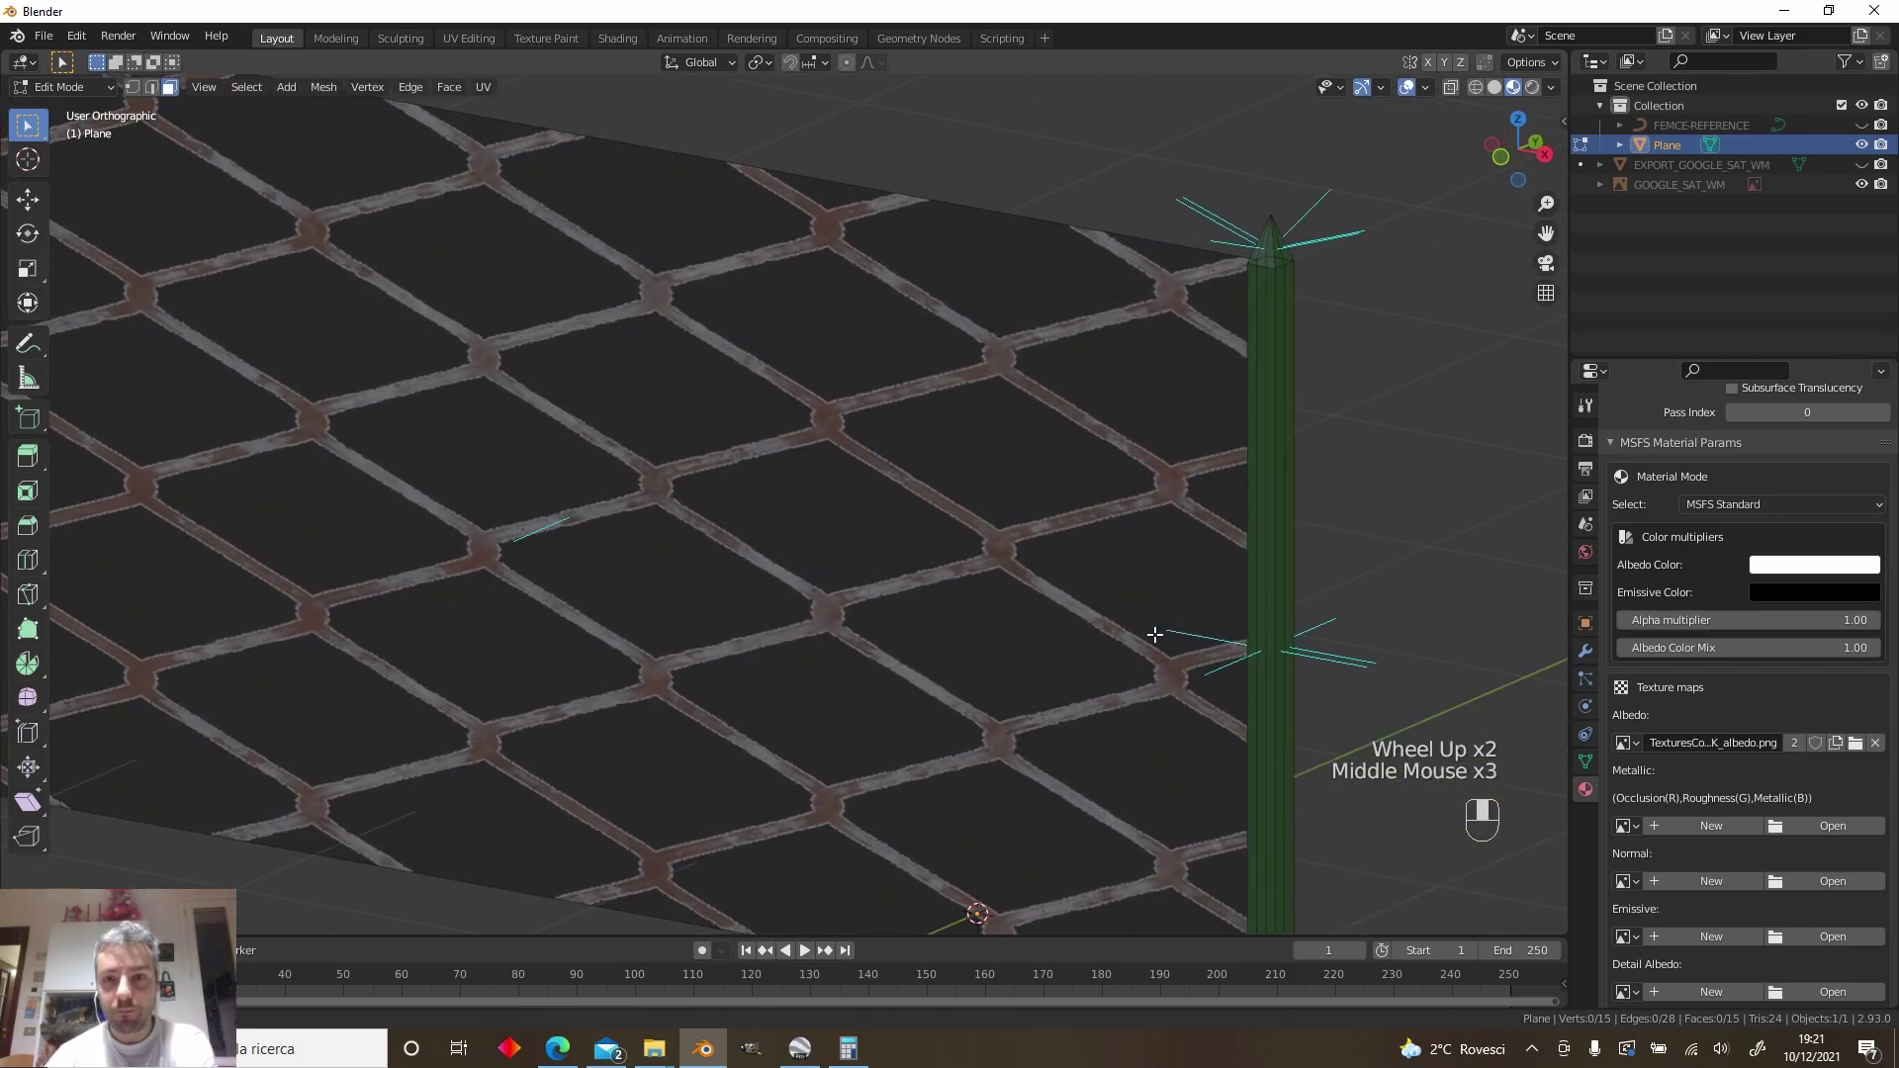
{"action": "scroll", "coordinate": [1266, 437], "scroll_direction": "down", "scroll_amount": 1}
{"action": "middle_click_drag", "start_coordinate": [1266, 437], "coordinate": [1247, 551]}
Flip the normals of individually selected faces on the green post
{"action": "left_click", "coordinate": [1328, 423]}
{"action": "scroll", "coordinate": [1290, 484], "scroll_direction": "up", "scroll_amount": 1}
{"action": "scroll", "coordinate": [1264, 534], "scroll_direction": "down", "scroll_amount": 2}
{"action": "key", "text": "alt+n"}
{"action": "left_click", "coordinate": [1265, 526]}
{"action": "left_click", "coordinate": [1248, 549]}
{"action": "middle_click_drag", "start_coordinate": [1374, 466], "coordinate": [1225, 513]}
{"action": "scroll", "coordinate": [1176, 516], "scroll_direction": "up", "scroll_amount": 2}
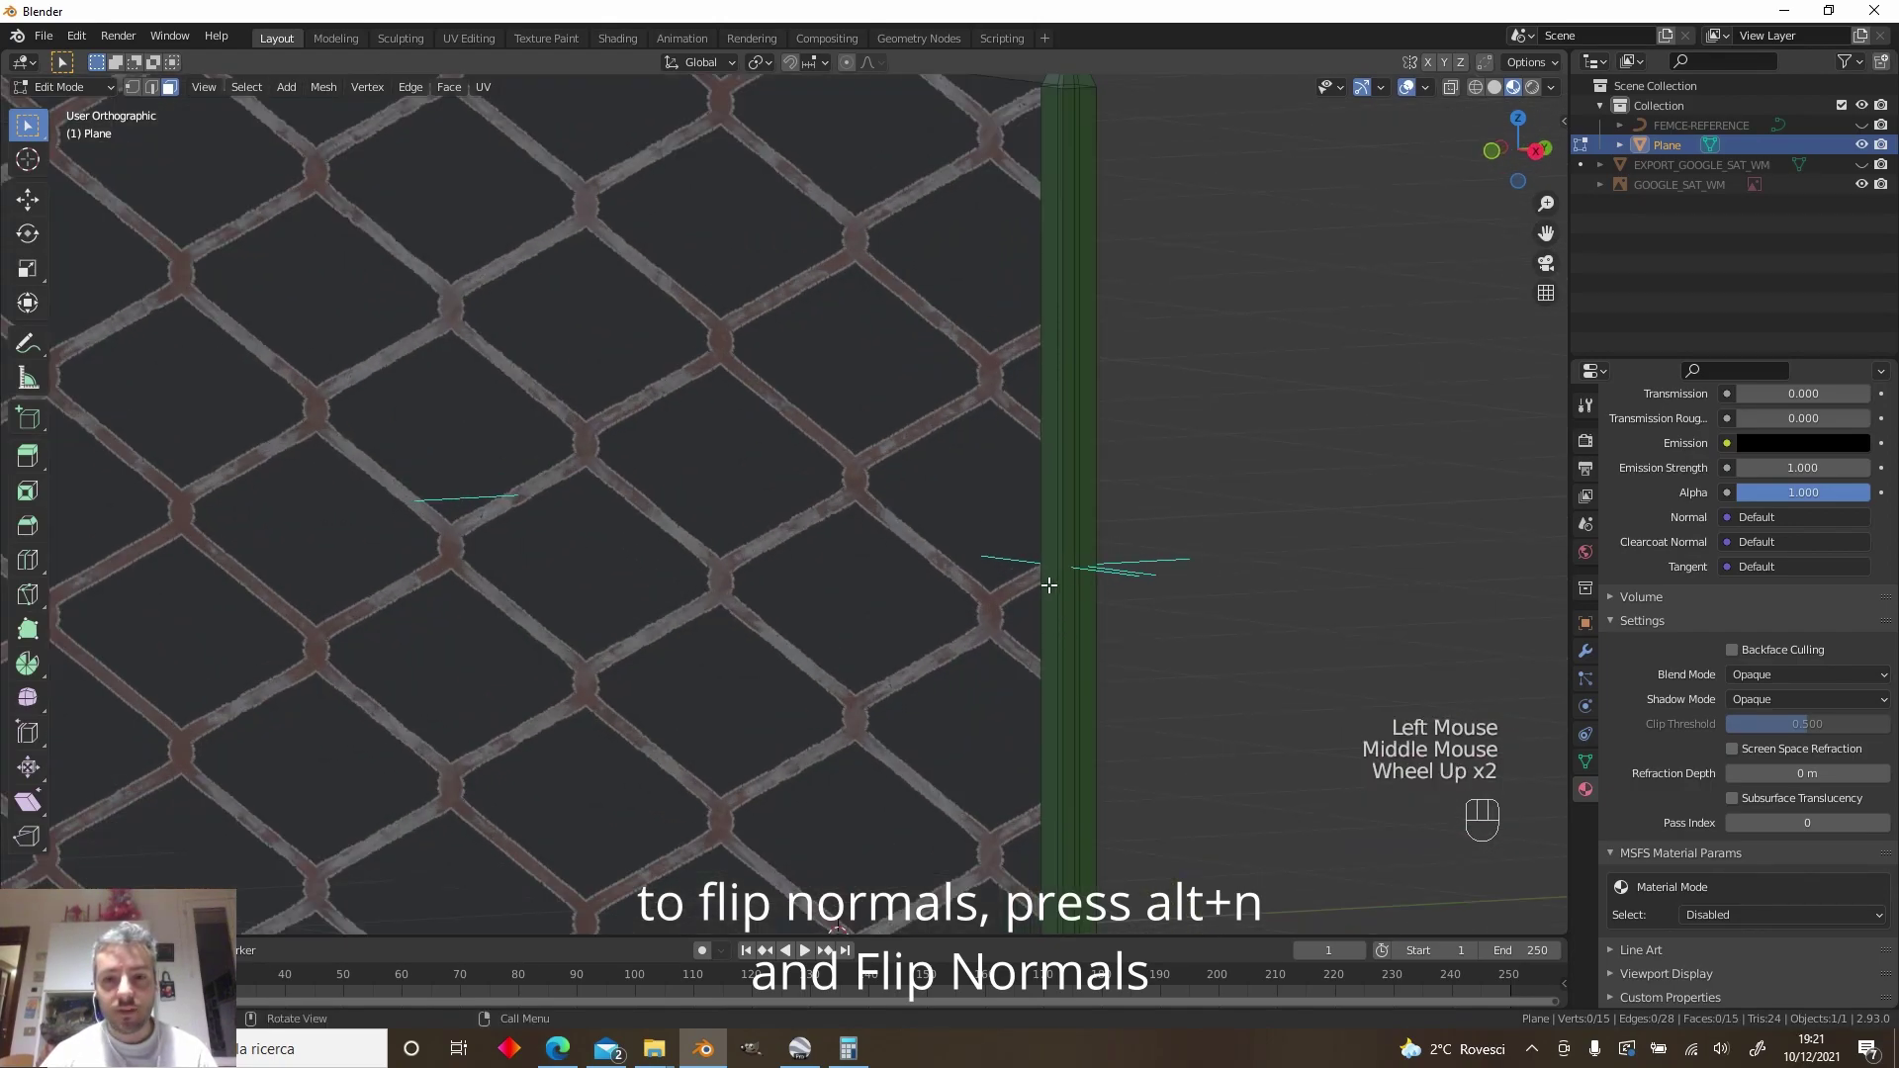
{"action": "middle_click_drag", "start_coordinate": [1058, 595], "coordinate": [1410, 575]}
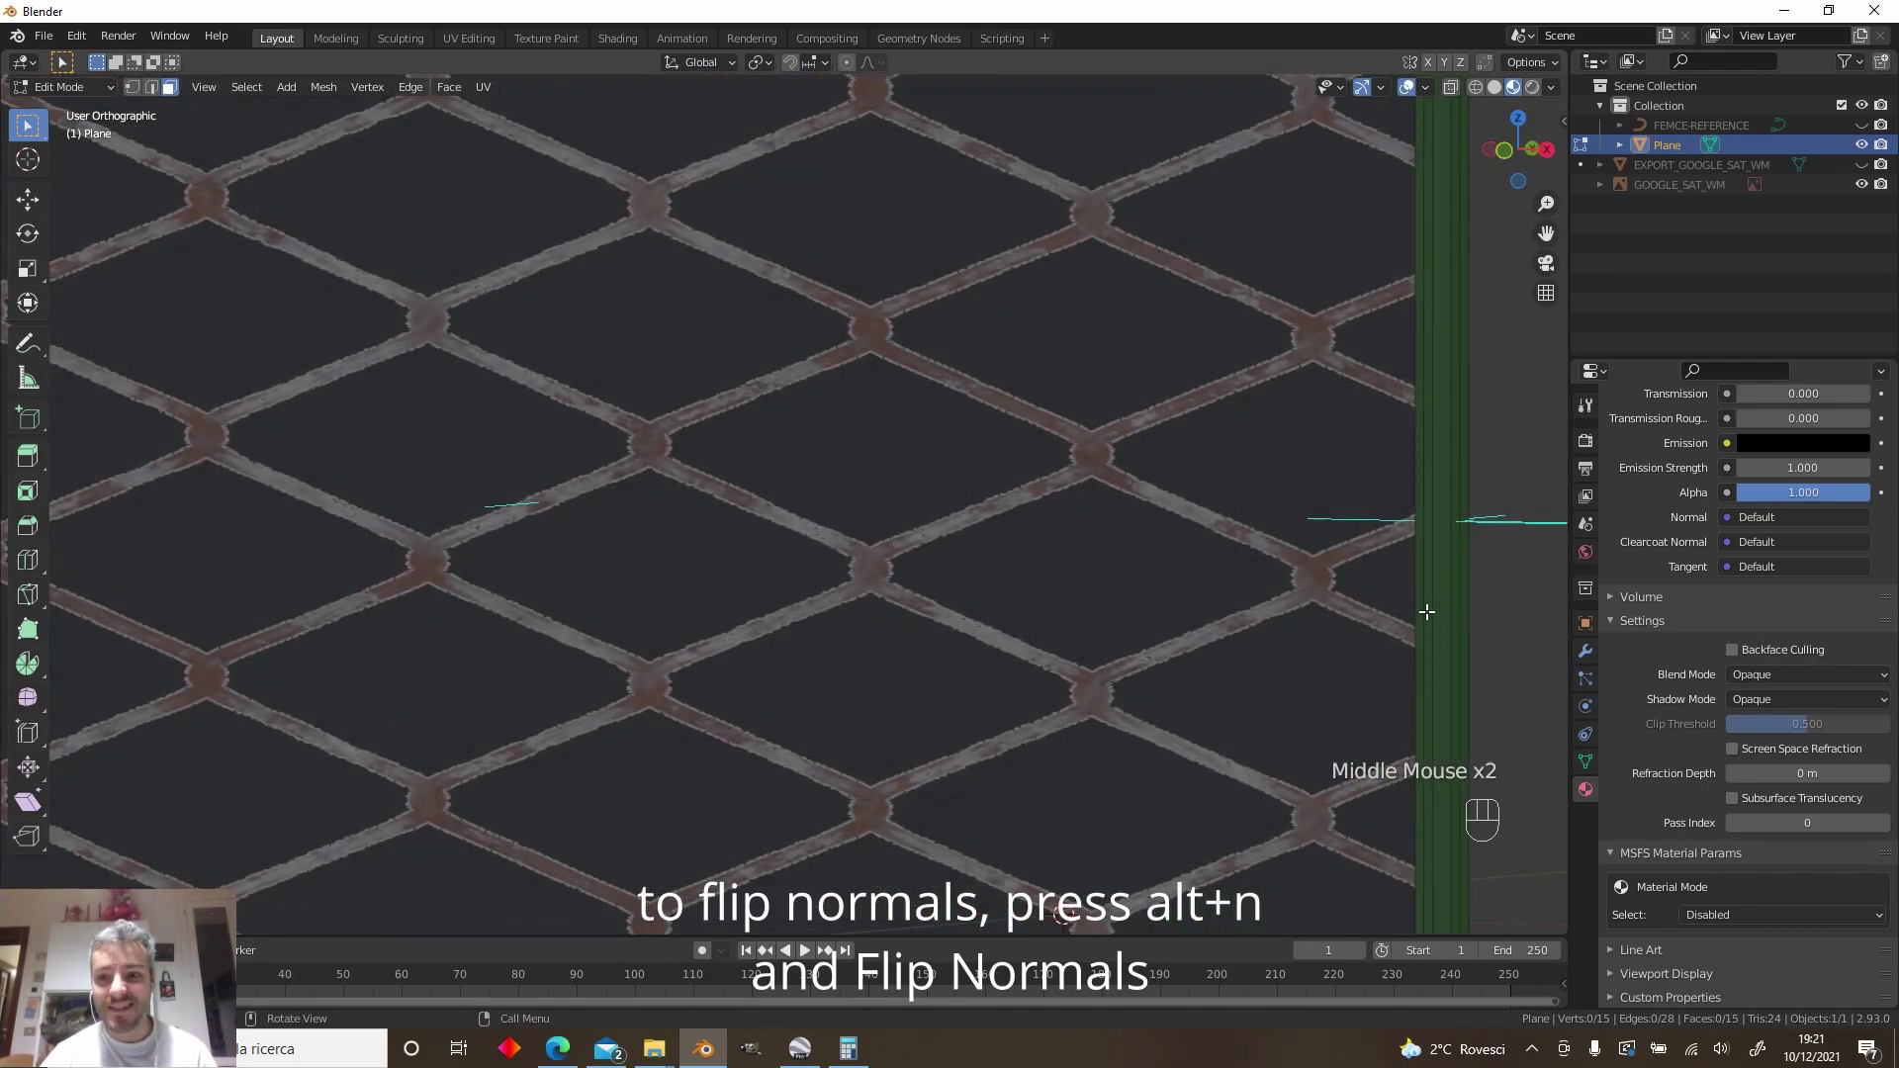
{"action": "left_click", "coordinate": [1452, 535]}
{"action": "scroll", "coordinate": [1434, 554], "scroll_direction": "down", "scroll_amount": 3}
{"action": "key", "text": "alt+n"}
{"action": "left_click", "coordinate": [1332, 573]}
Duplicate the mesh panel face in place
{"action": "left_click", "coordinate": [708, 551]}
{"action": "middle_click_drag", "start_coordinate": [708, 551], "coordinate": [994, 697]}
{"action": "left_click", "coordinate": [1047, 774]}
{"action": "middle_click_drag", "start_coordinate": [960, 464], "coordinate": [1123, 564]}
{"action": "left_click", "coordinate": [927, 480]}
{"action": "middle_click", "coordinate": [1125, 561]}
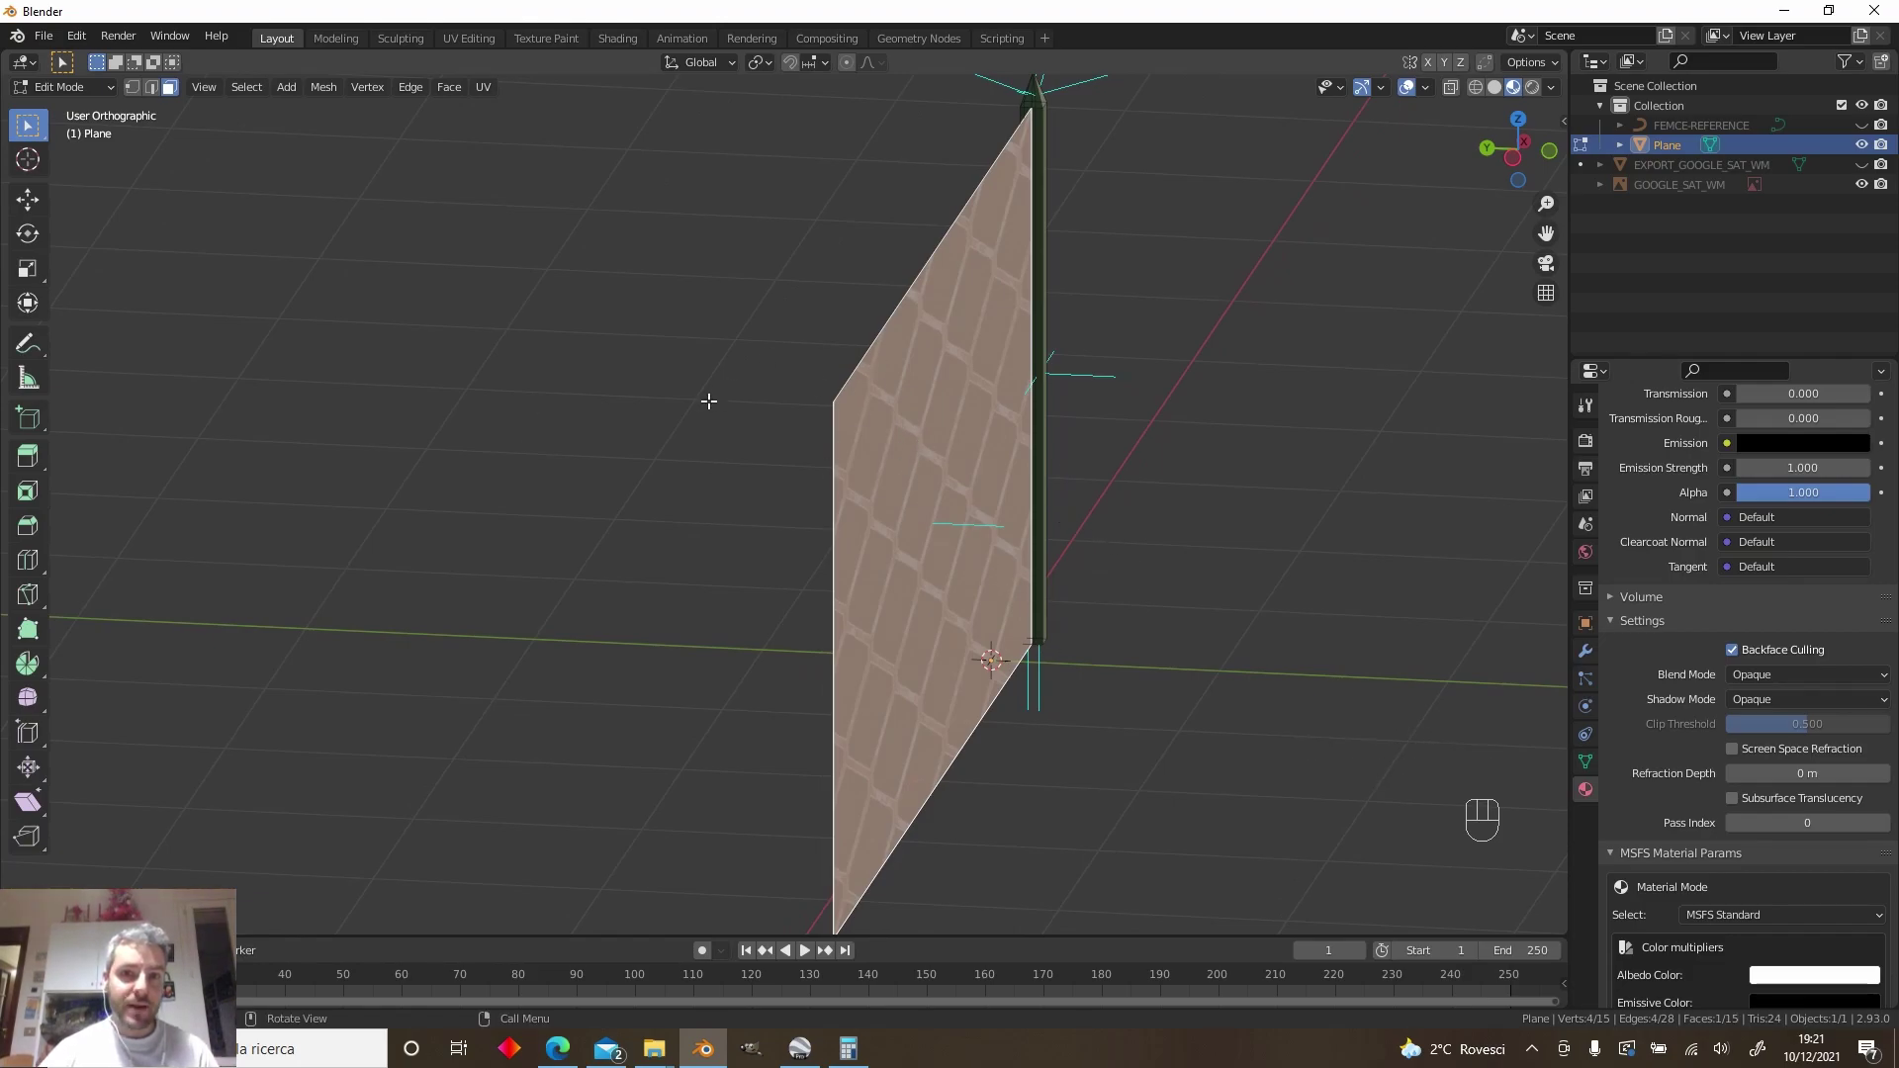
{"action": "key", "text": "shift+d"}
{"action": "right_click", "coordinate": [1115, 534]}
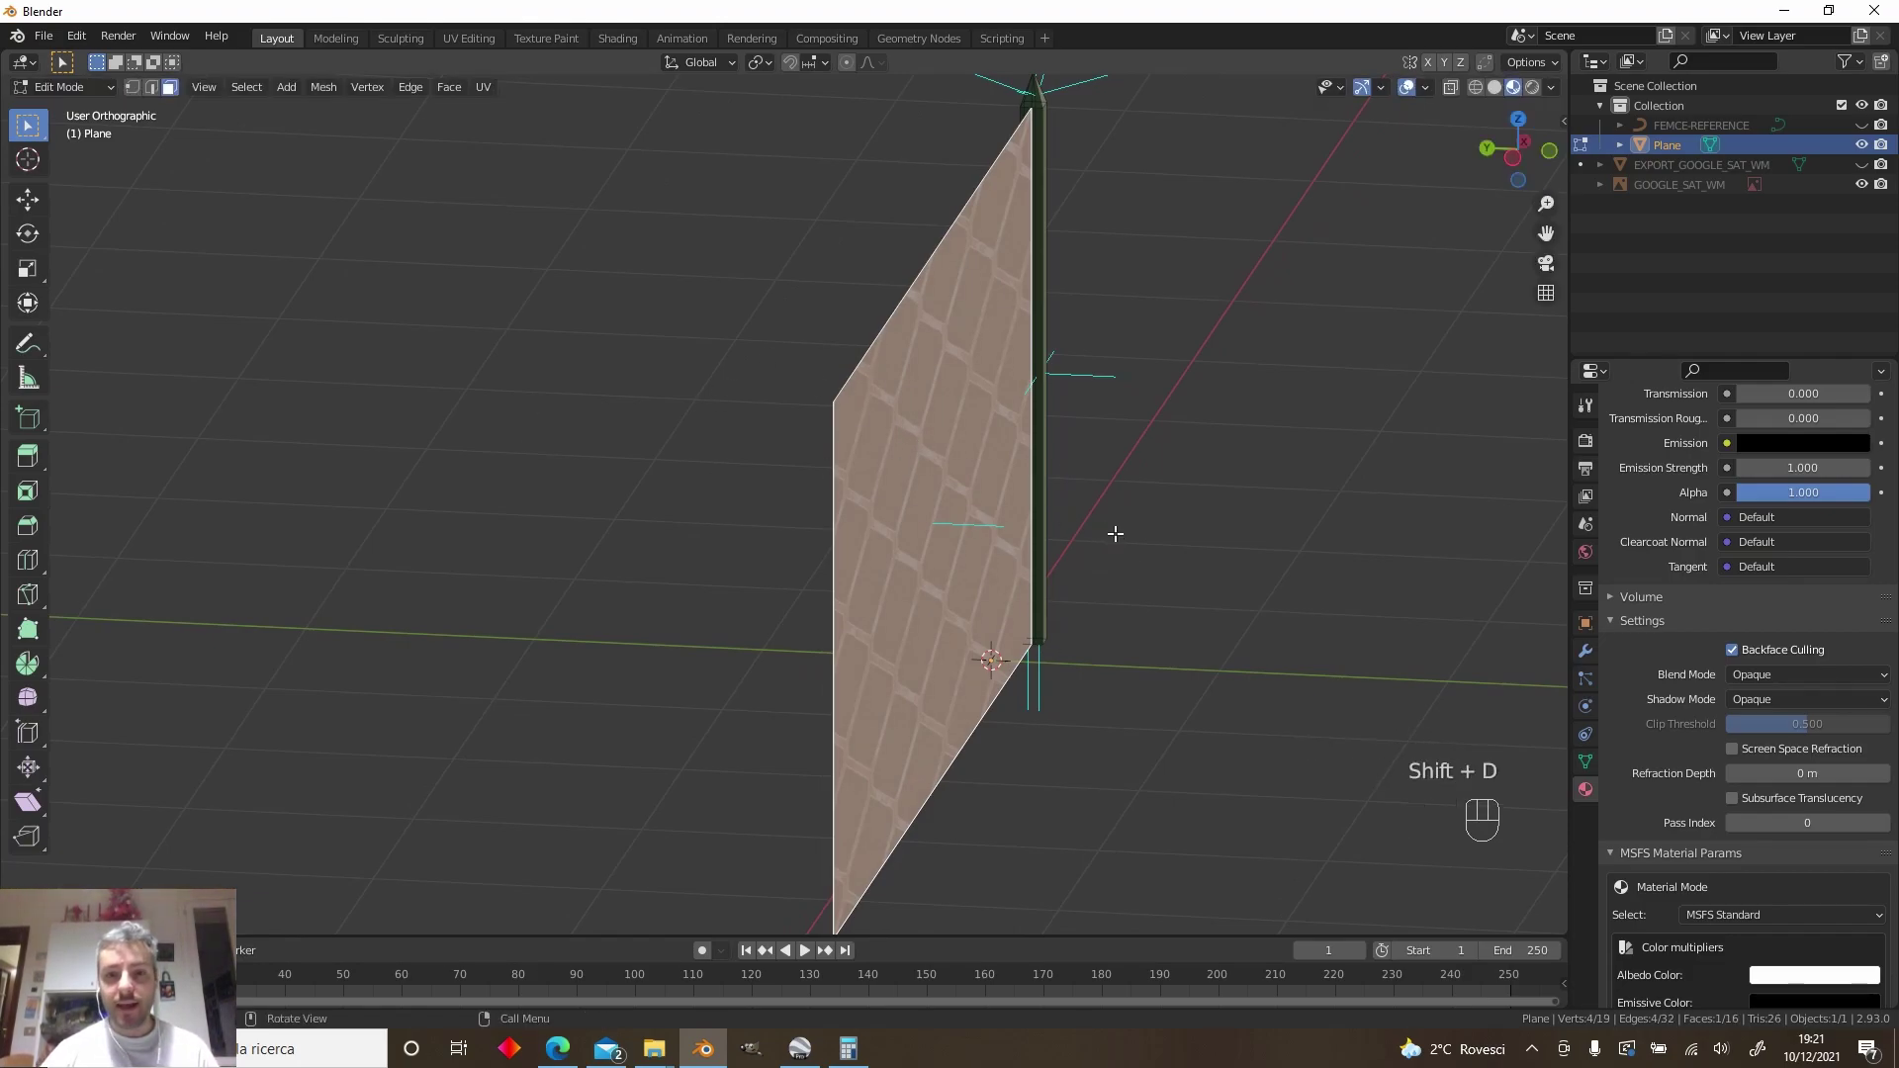
{"action": "key", "text": "g"}
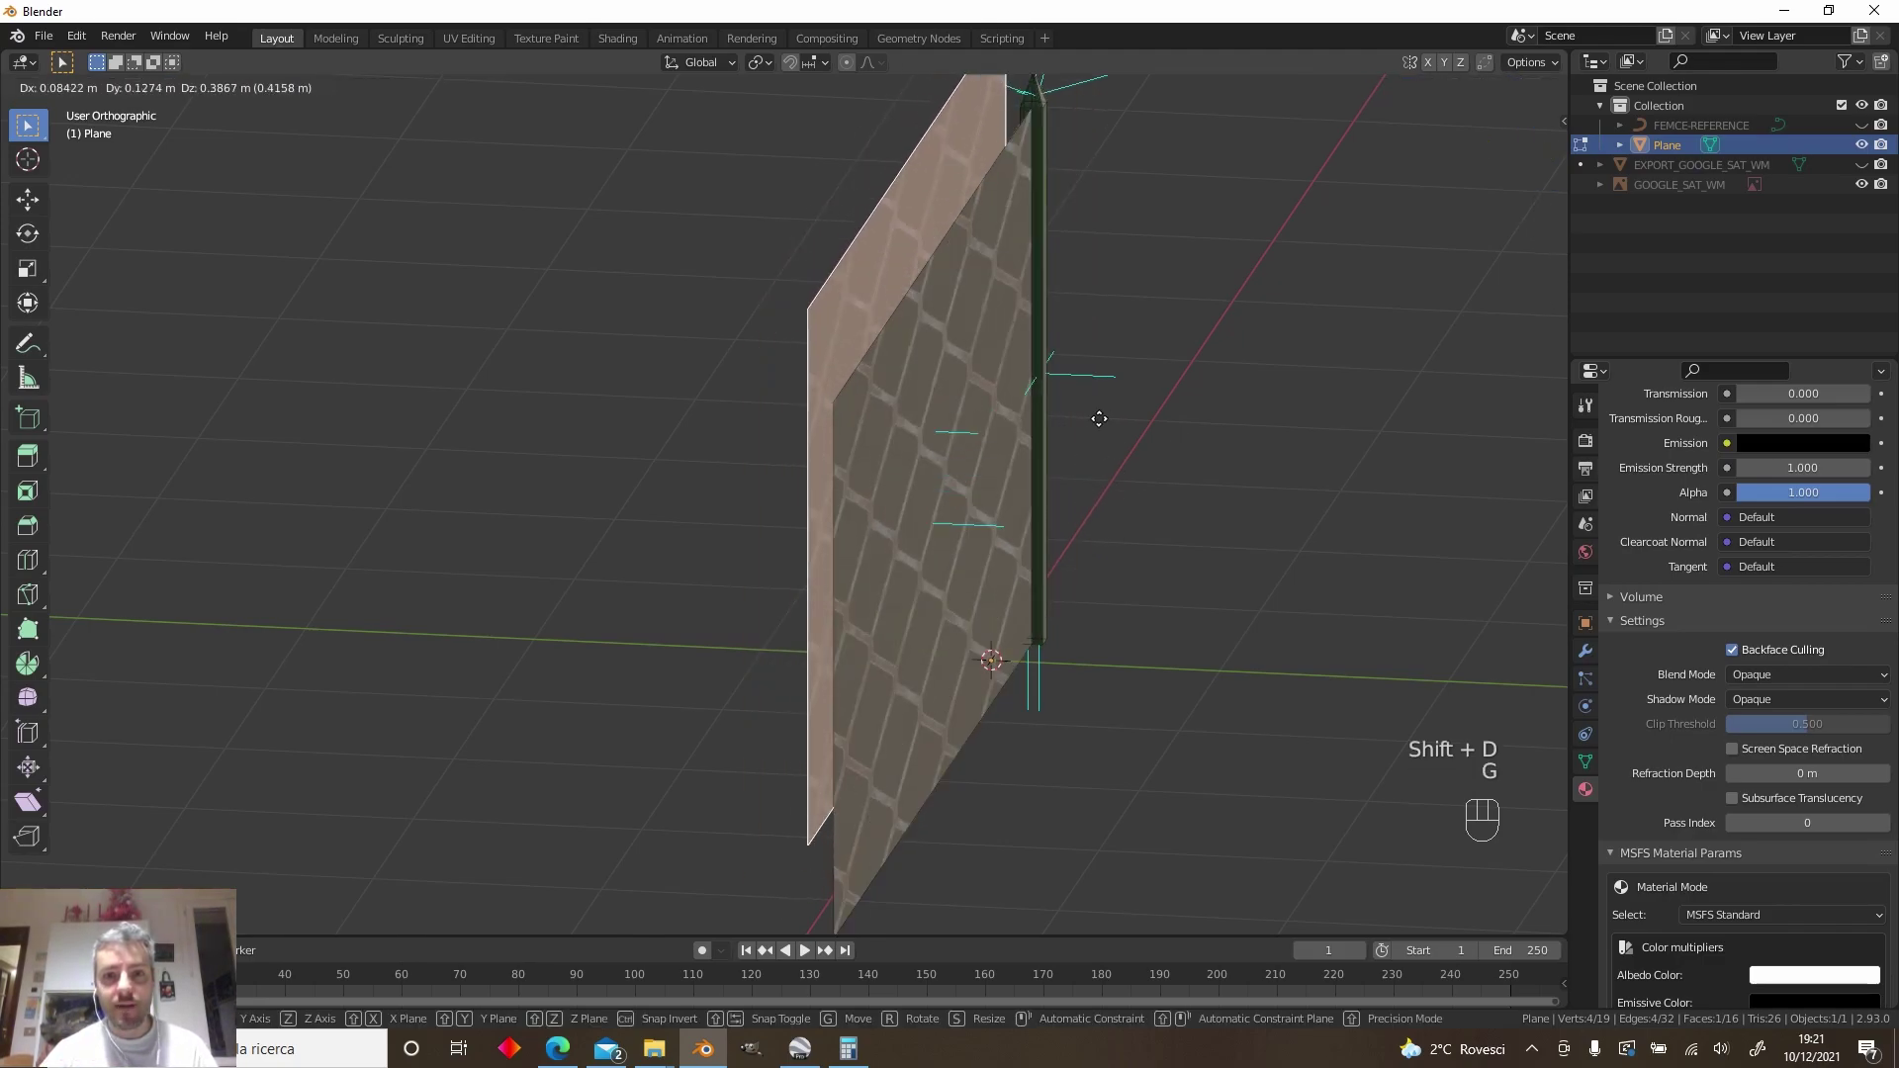
{"action": "right_click", "coordinate": [1211, 431]}
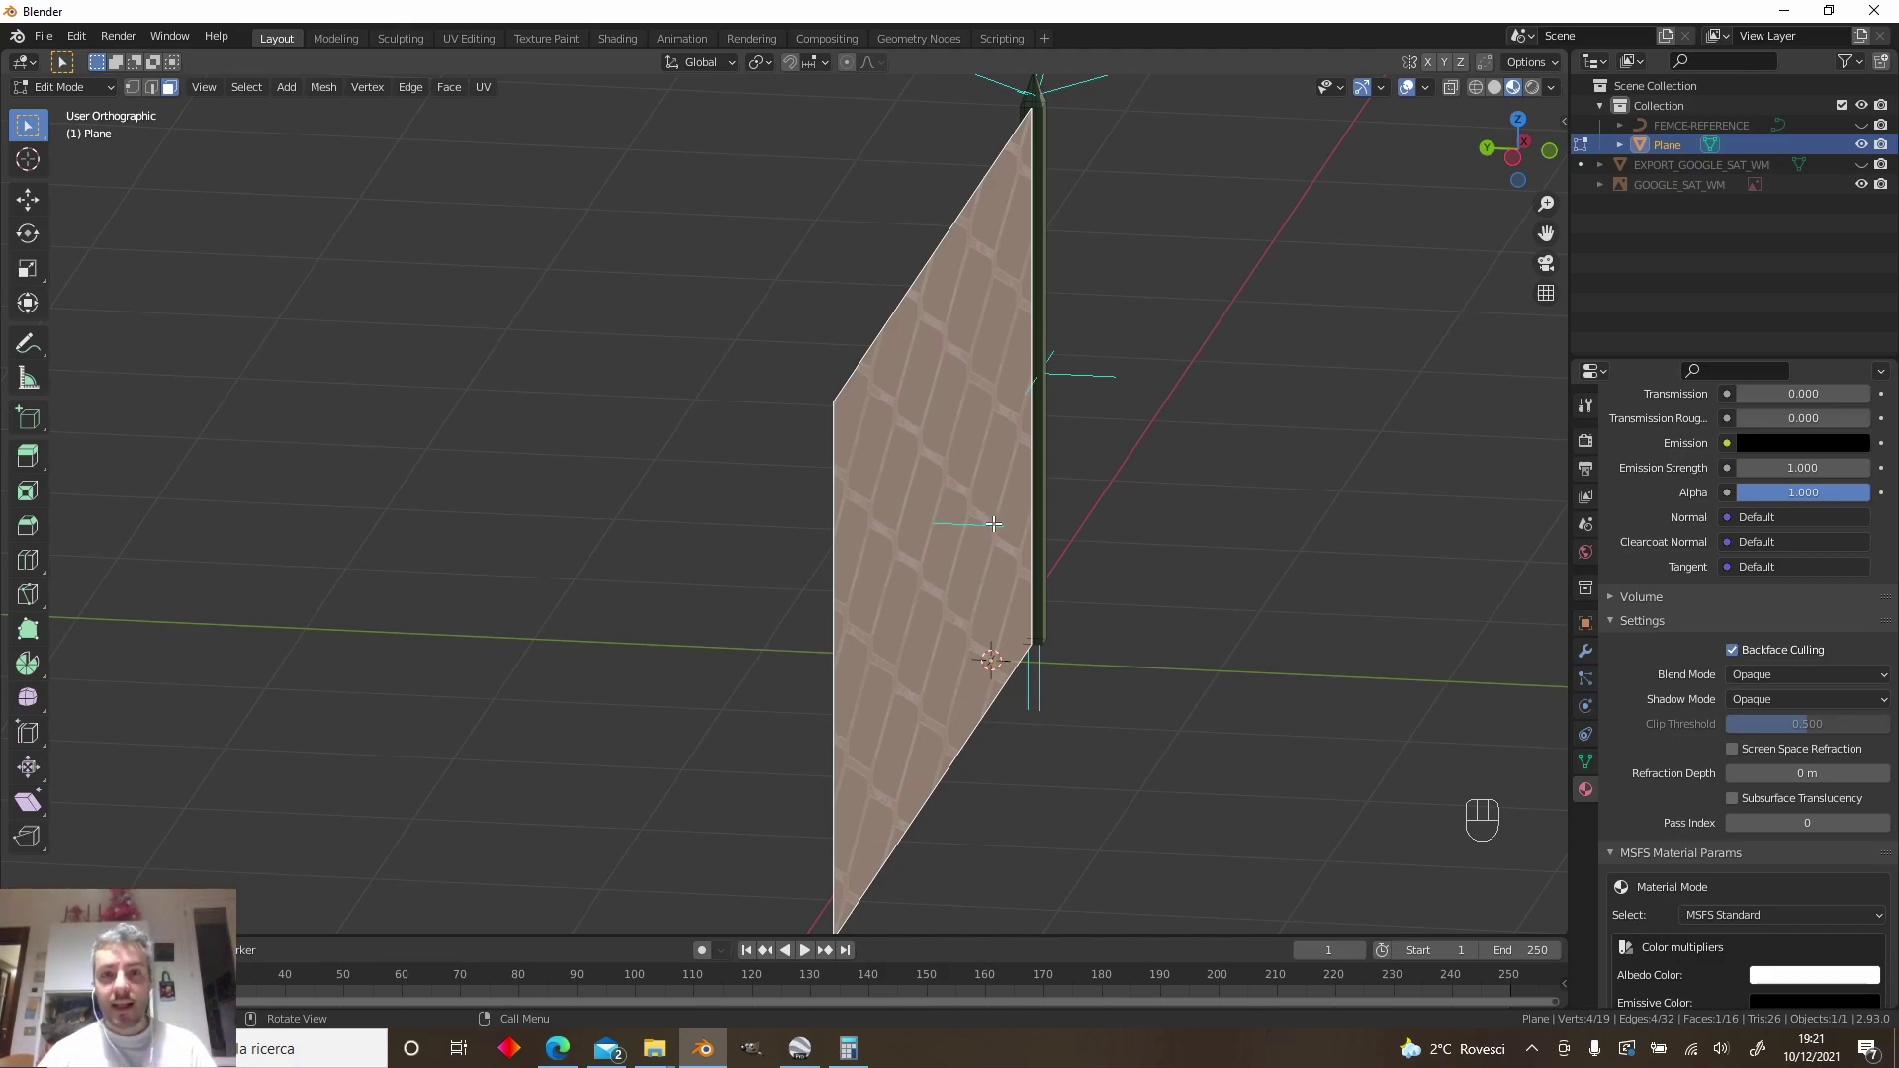
{"action": "key", "text": "r"}
{"action": "key", "text": "z"}
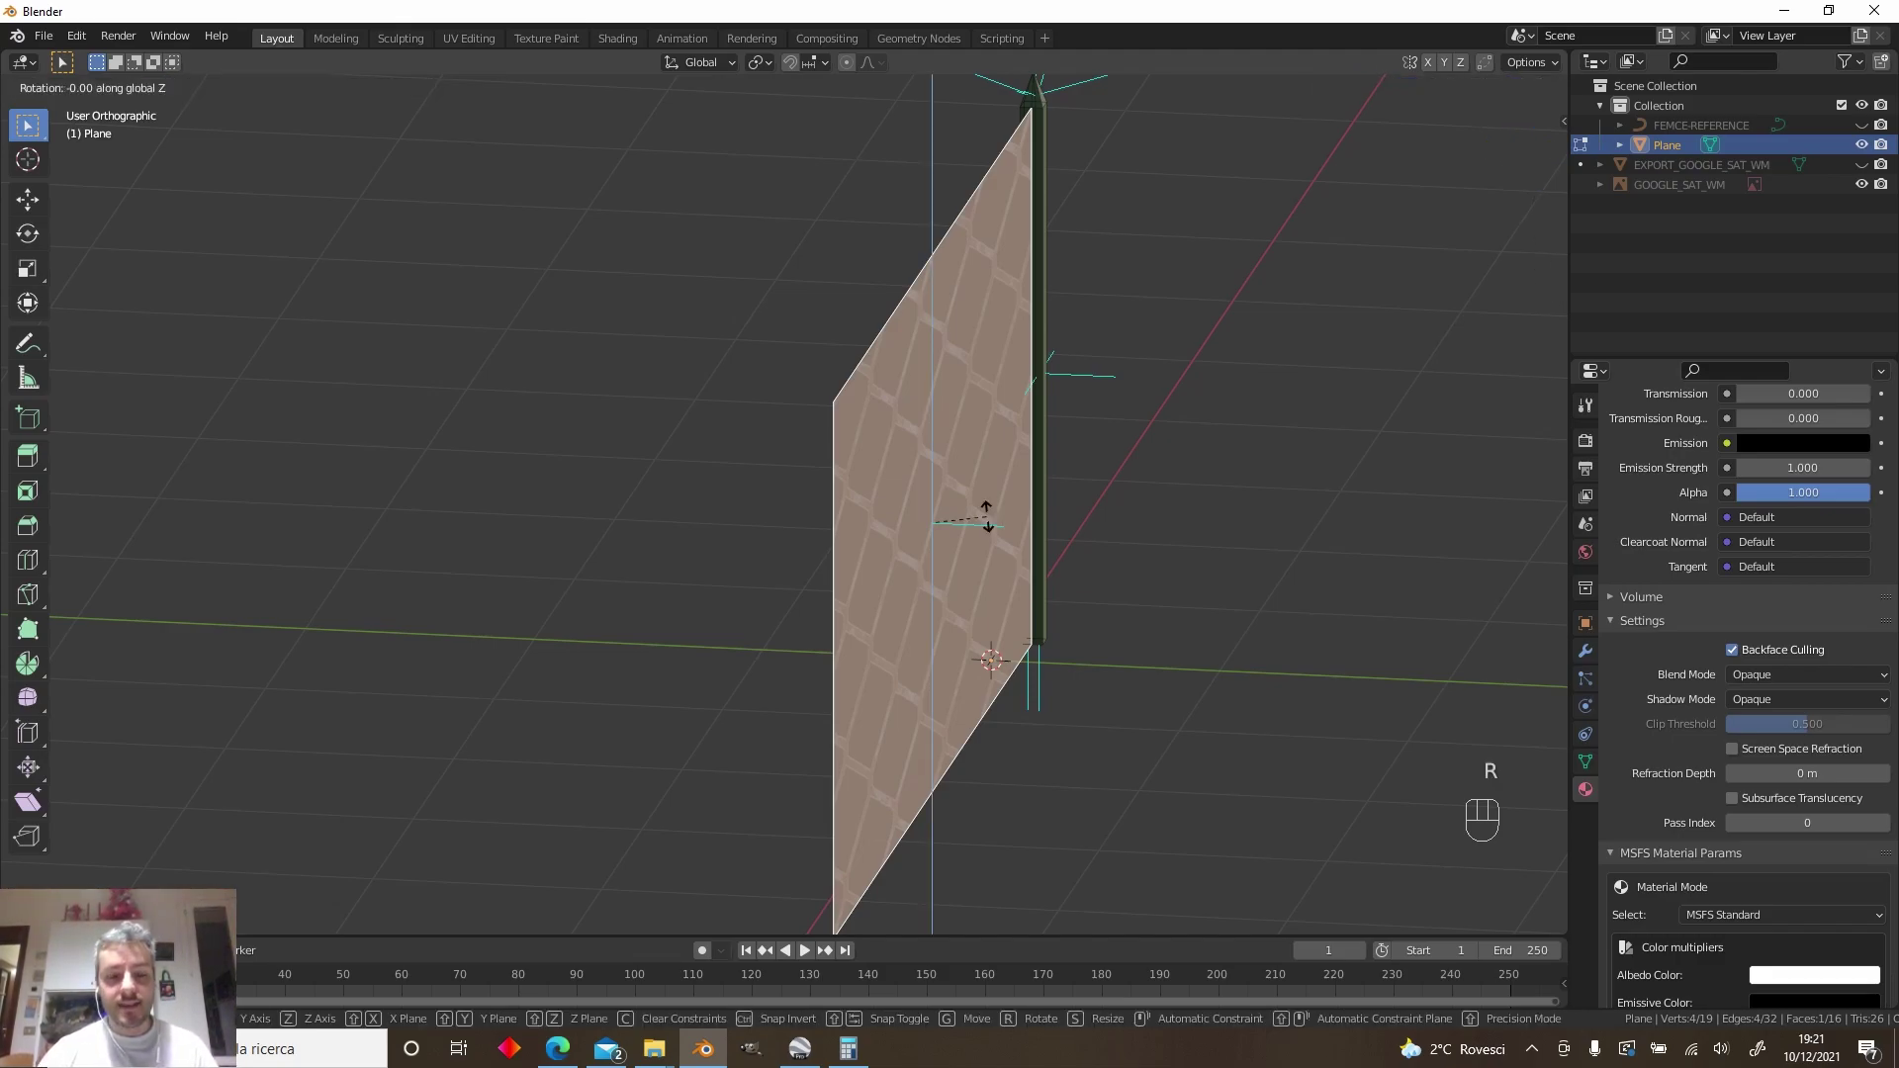
{"action": "right_click", "coordinate": [994, 524]}
Move the duplicated panel face slightly along the Y axis and check both sides of the panel
{"action": "middle_click_drag", "start_coordinate": [1019, 416], "coordinate": [932, 524]}
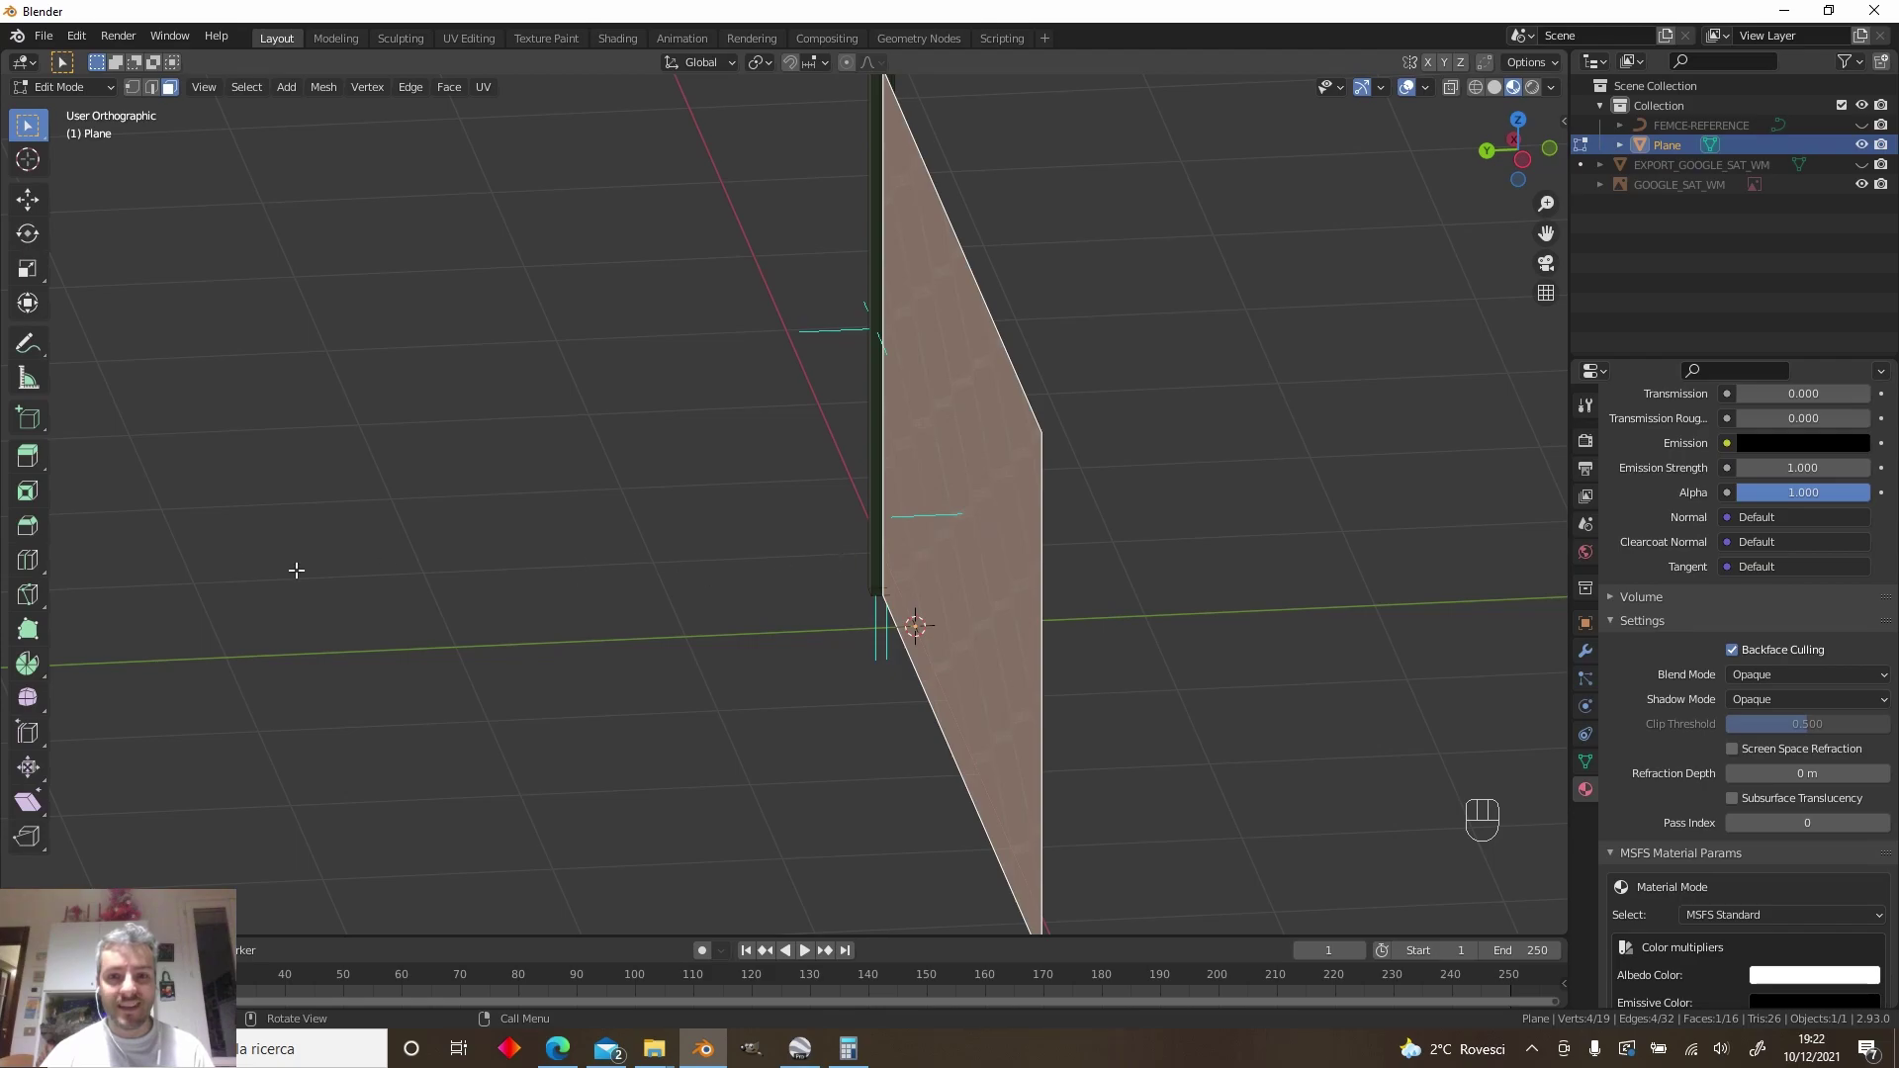
{"action": "middle_click_drag", "start_coordinate": [844, 613], "coordinate": [981, 535]}
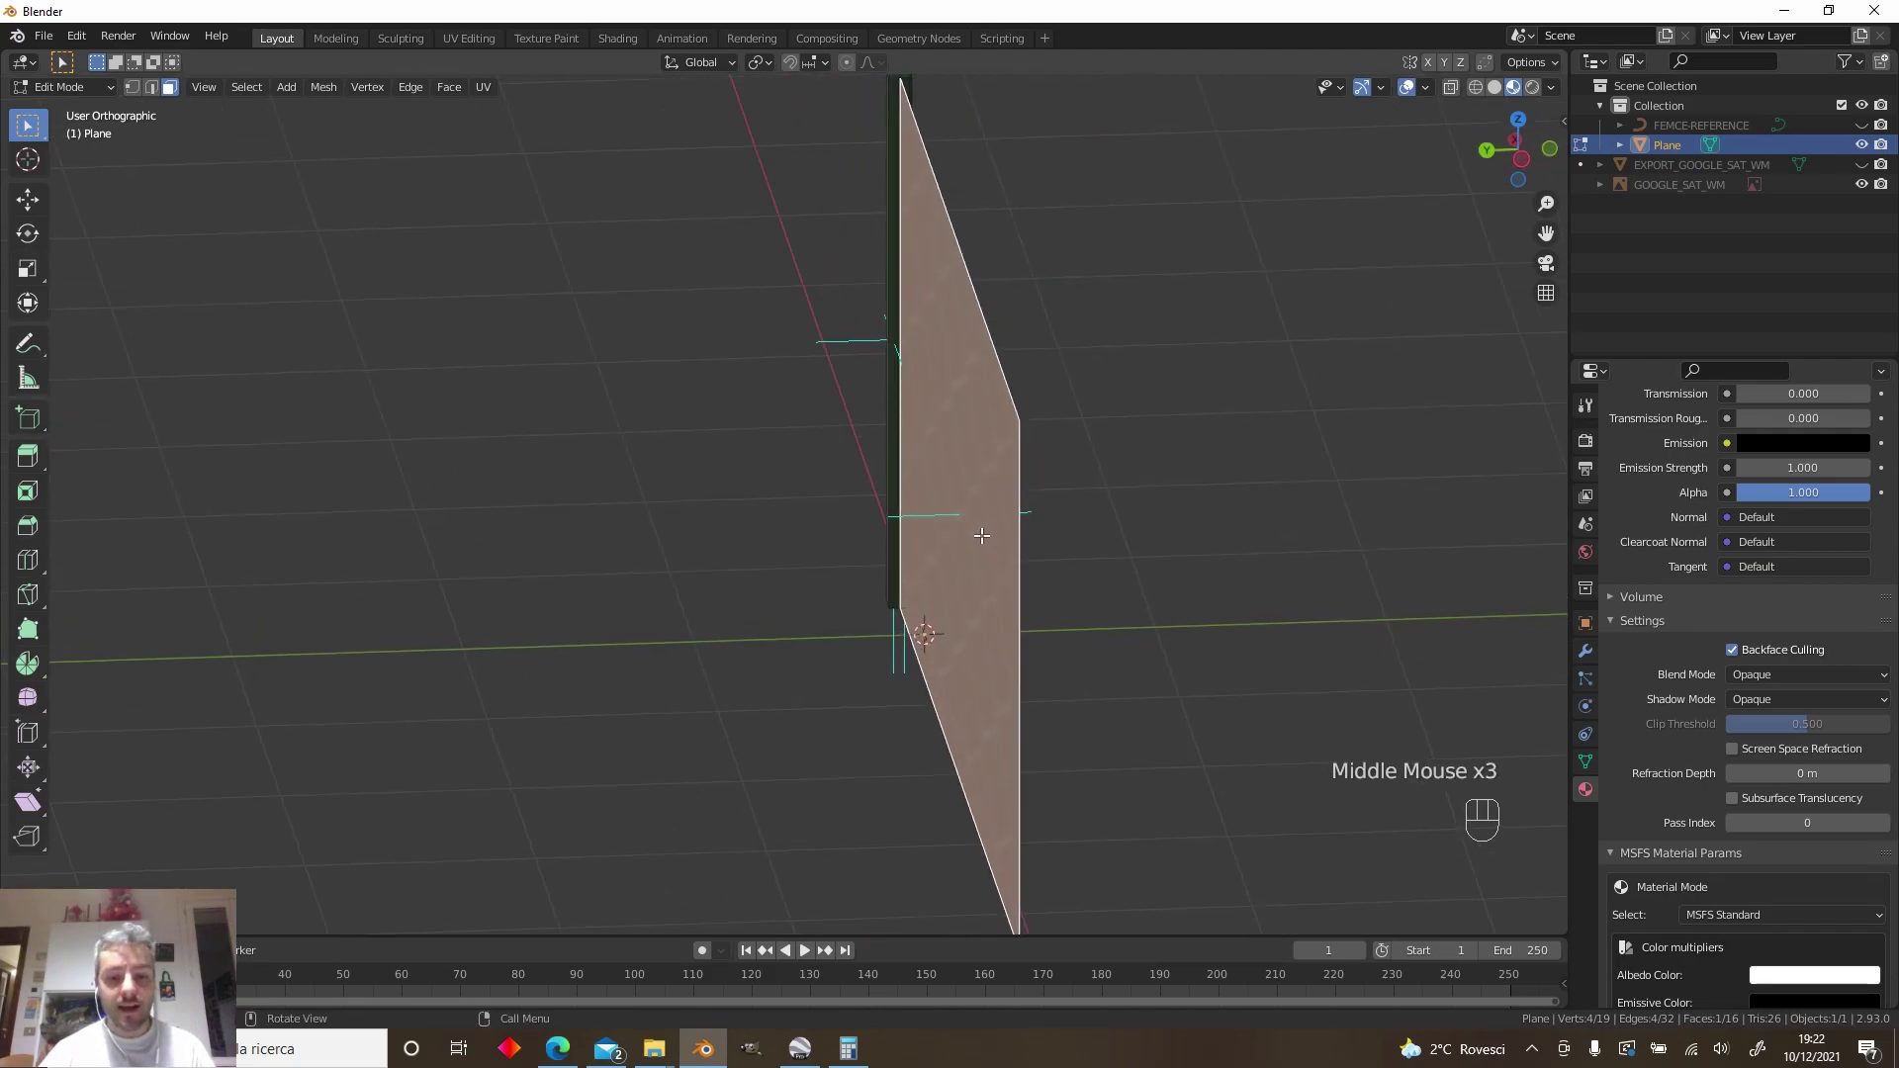
{"action": "key", "text": "g"}
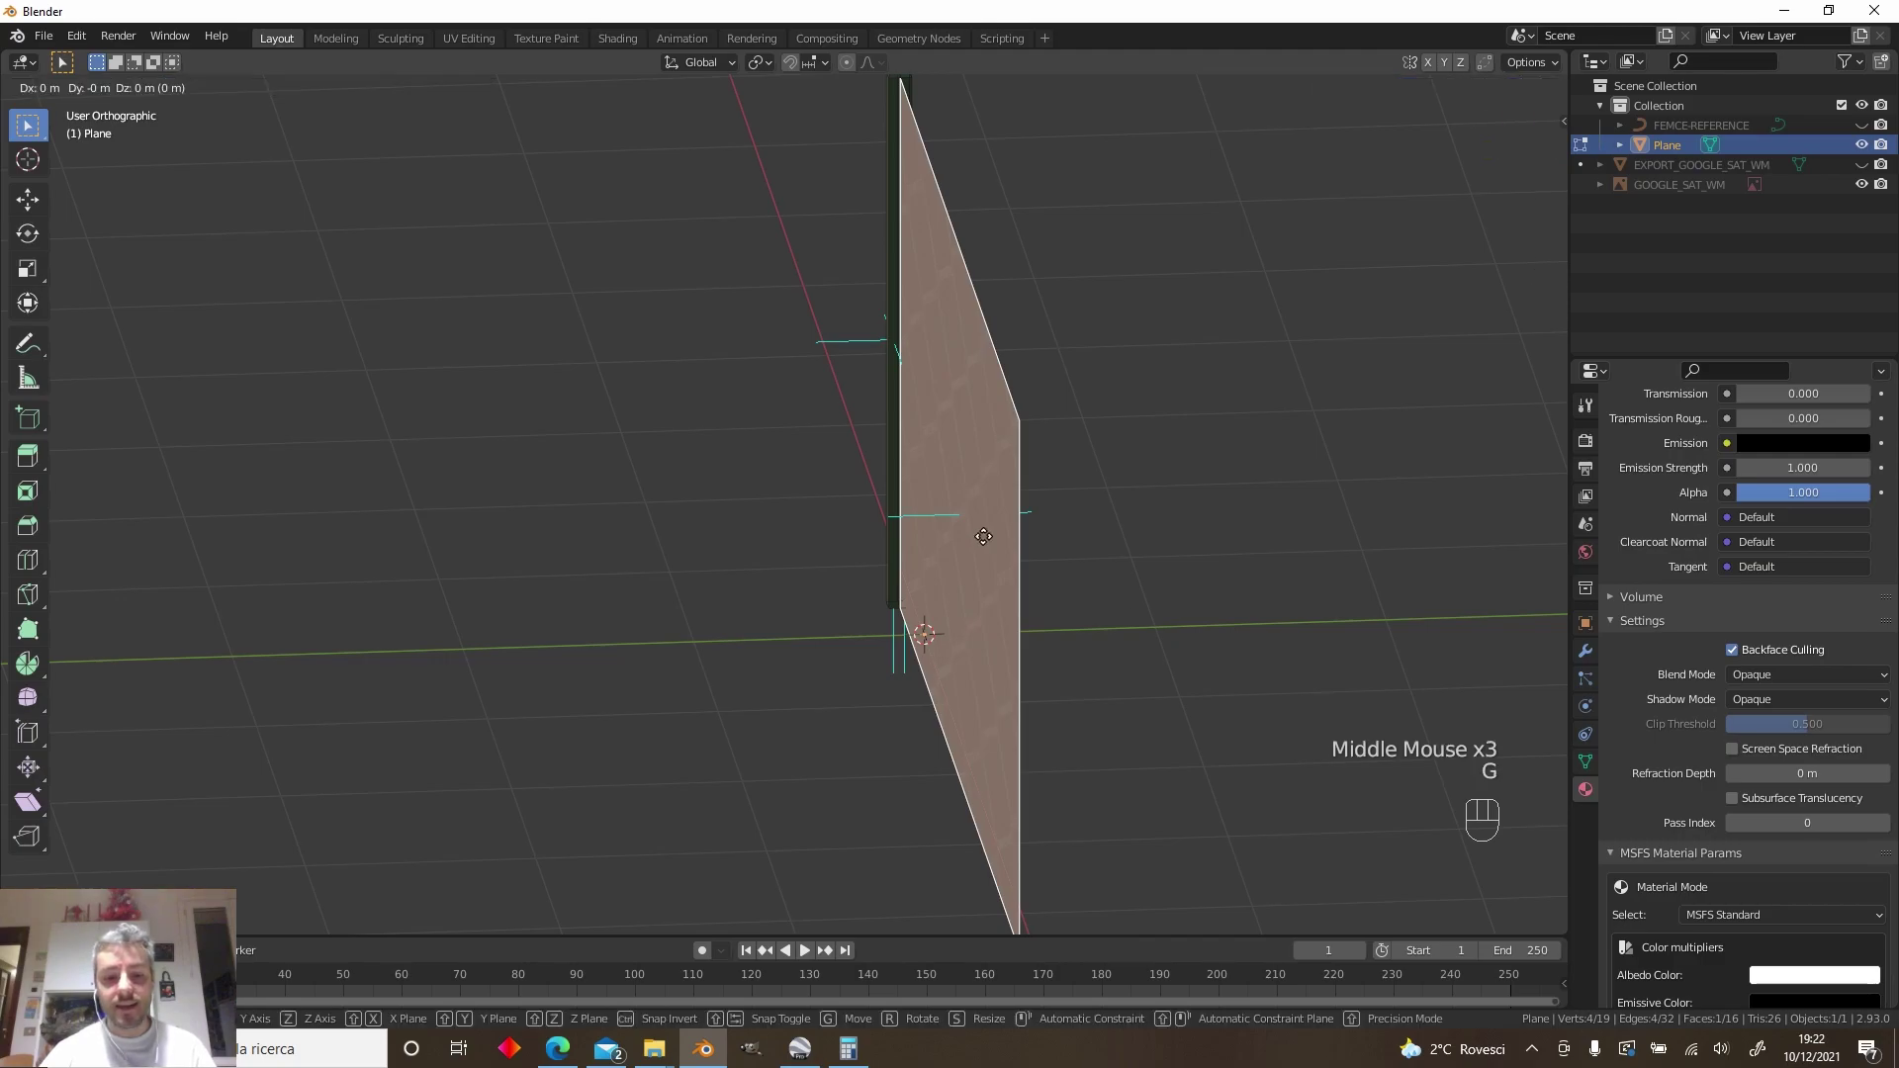
{"action": "key", "text": "x"}
{"action": "key", "text": "y"}
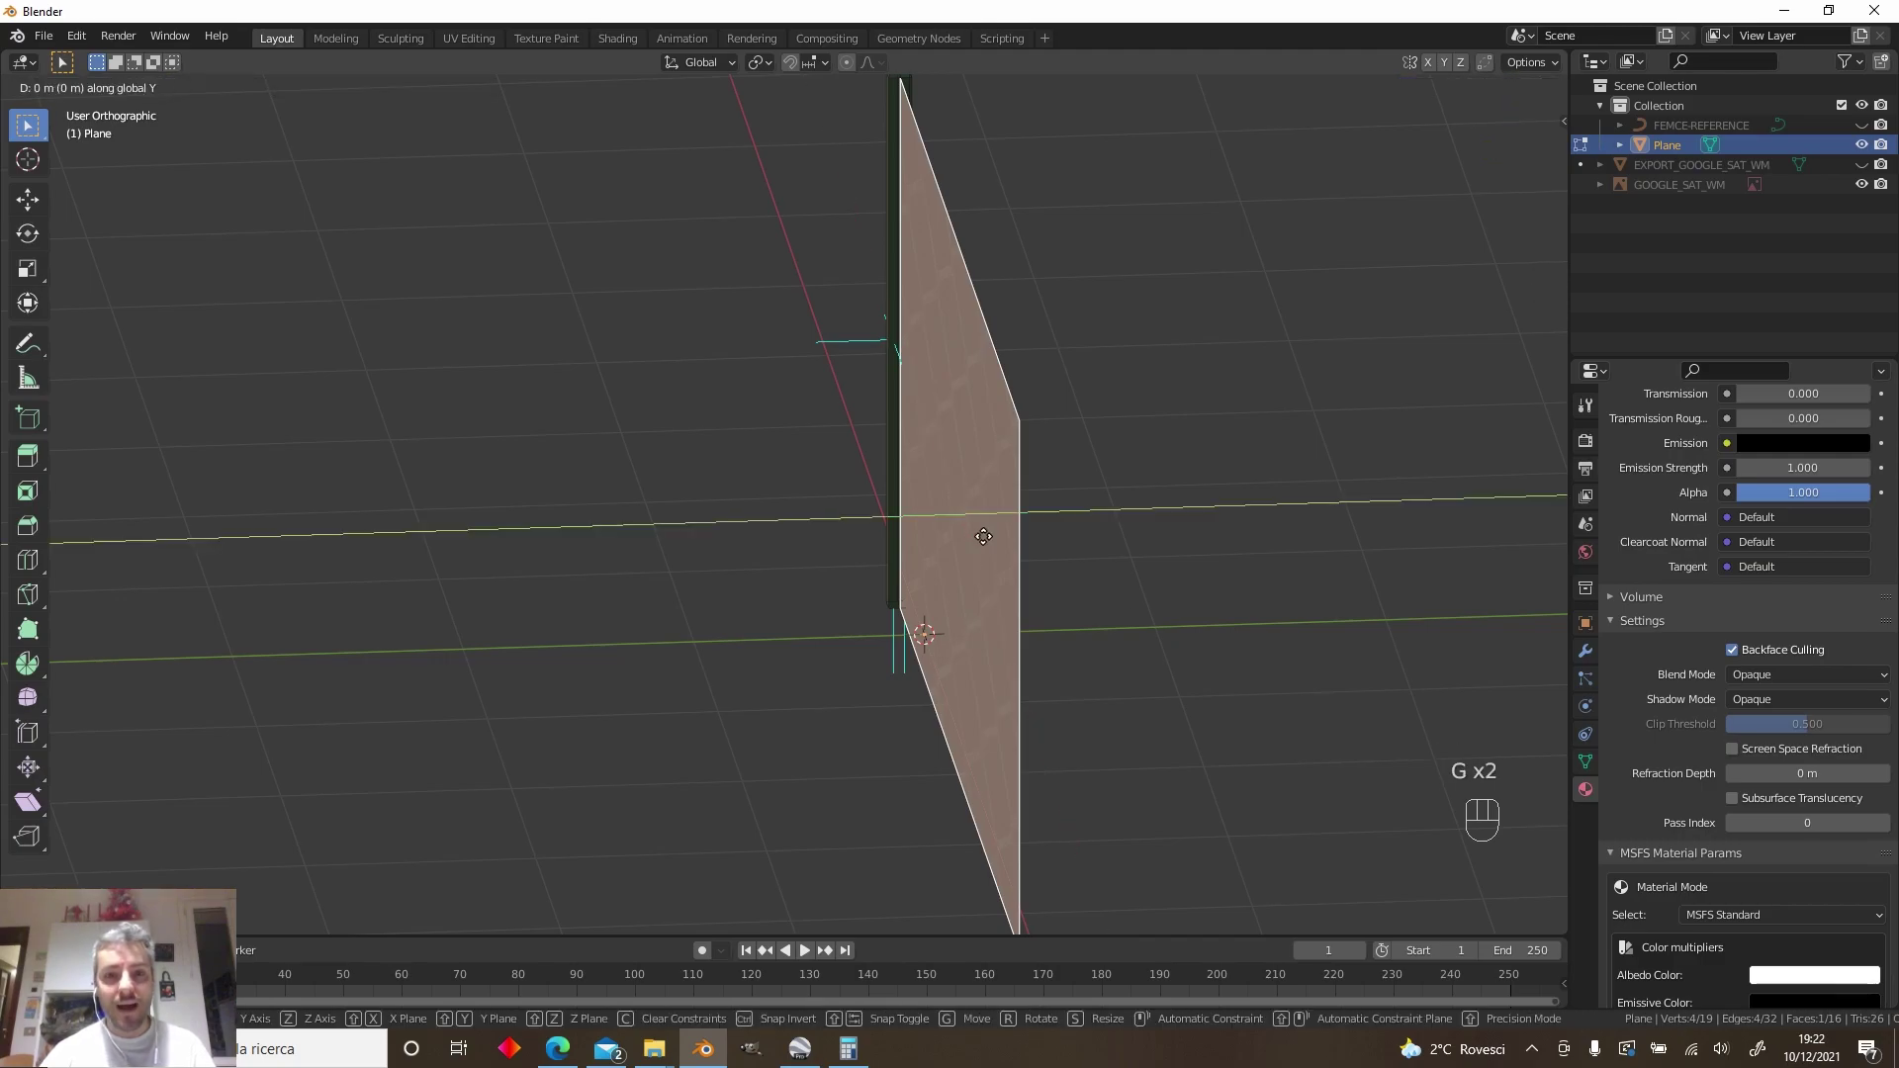
{"action": "left_click", "coordinate": [977, 536]}
{"action": "middle_click_drag", "start_coordinate": [1031, 536], "coordinate": [1013, 539]}
{"action": "left_click", "coordinate": [1045, 562]}
{"action": "middle_click_drag", "start_coordinate": [1086, 652], "coordinate": [973, 567]}
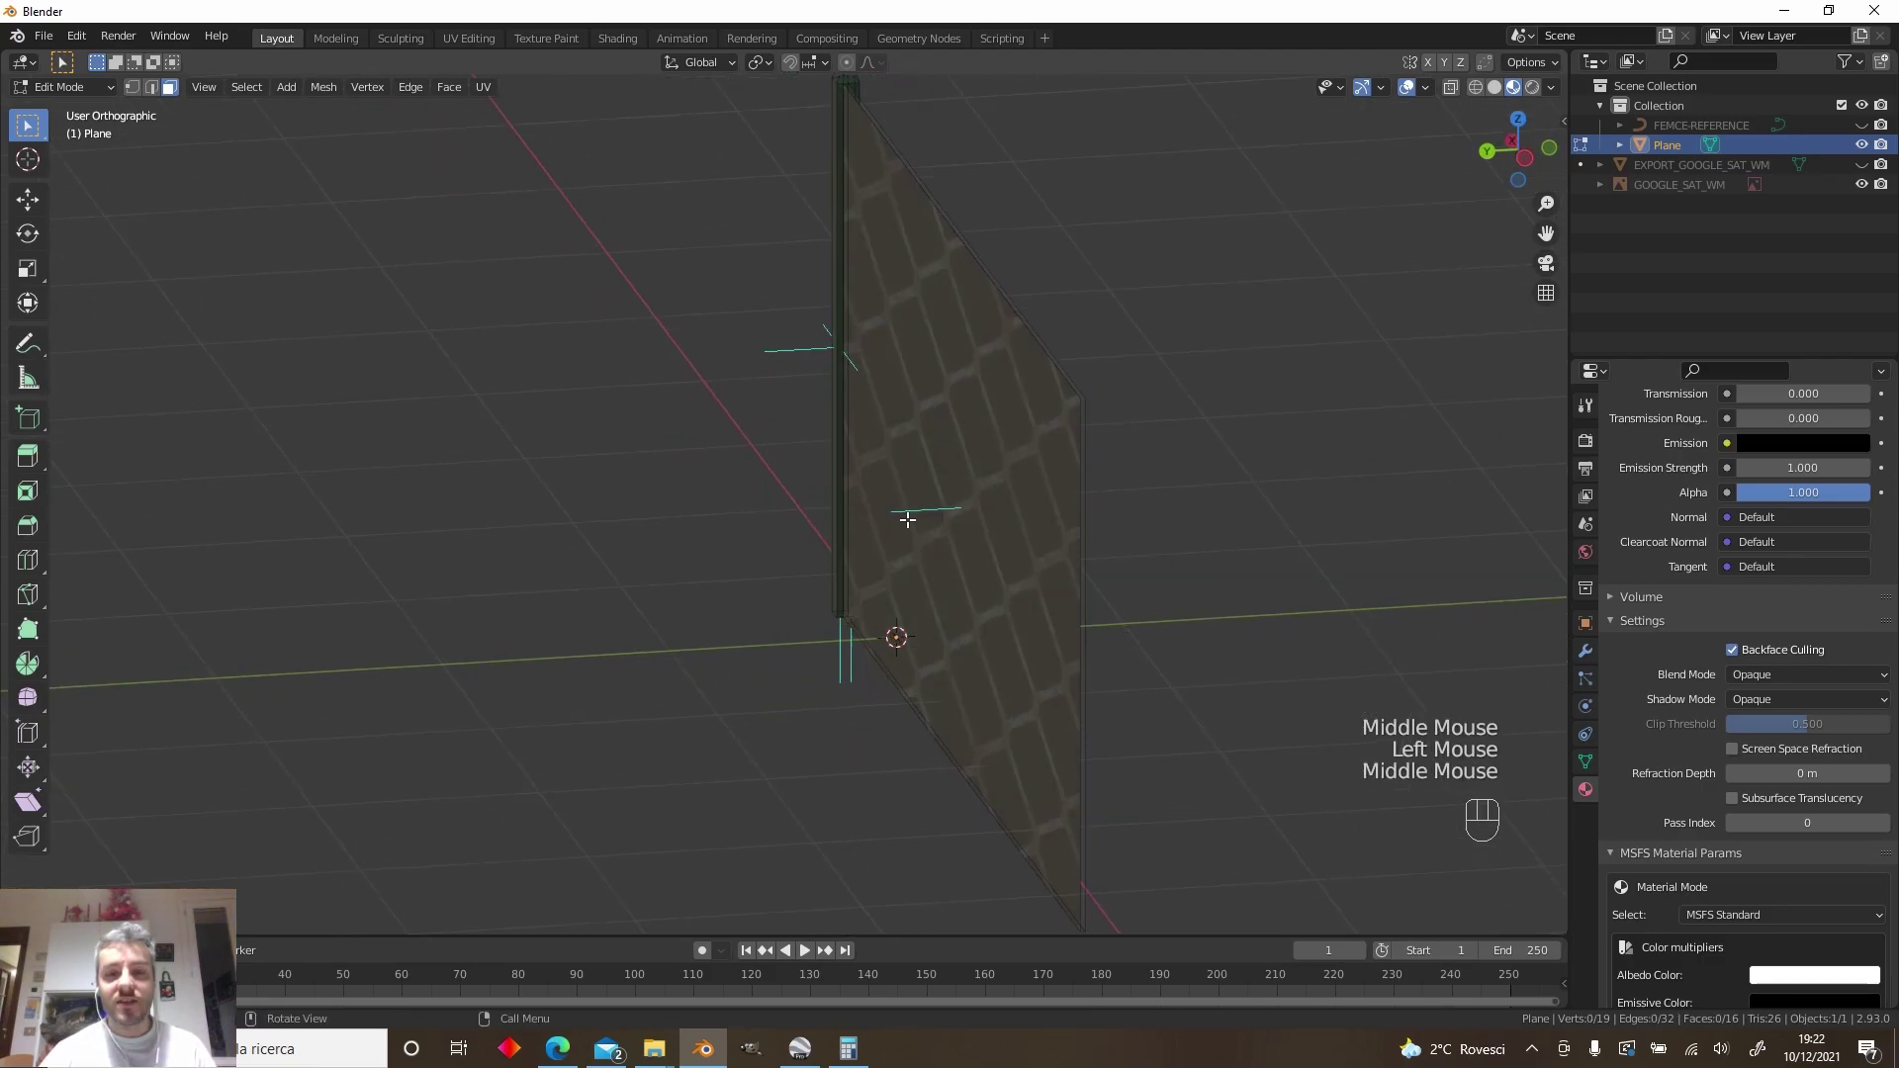
{"action": "middle_click_drag", "start_coordinate": [940, 493], "coordinate": [1071, 567]}
Undo the move and the duplication of the panel face
{"action": "key", "text": "ctrl+z"}
{"action": "key", "text": "ctrl+z"}
{"action": "key", "text": "ctrl+z"}
{"action": "key", "text": "ctrl+z"}
Enable Double sided in the mesh material's MSFS render parameters and check the panel from both sides
{"action": "left_click", "coordinate": [936, 507]}
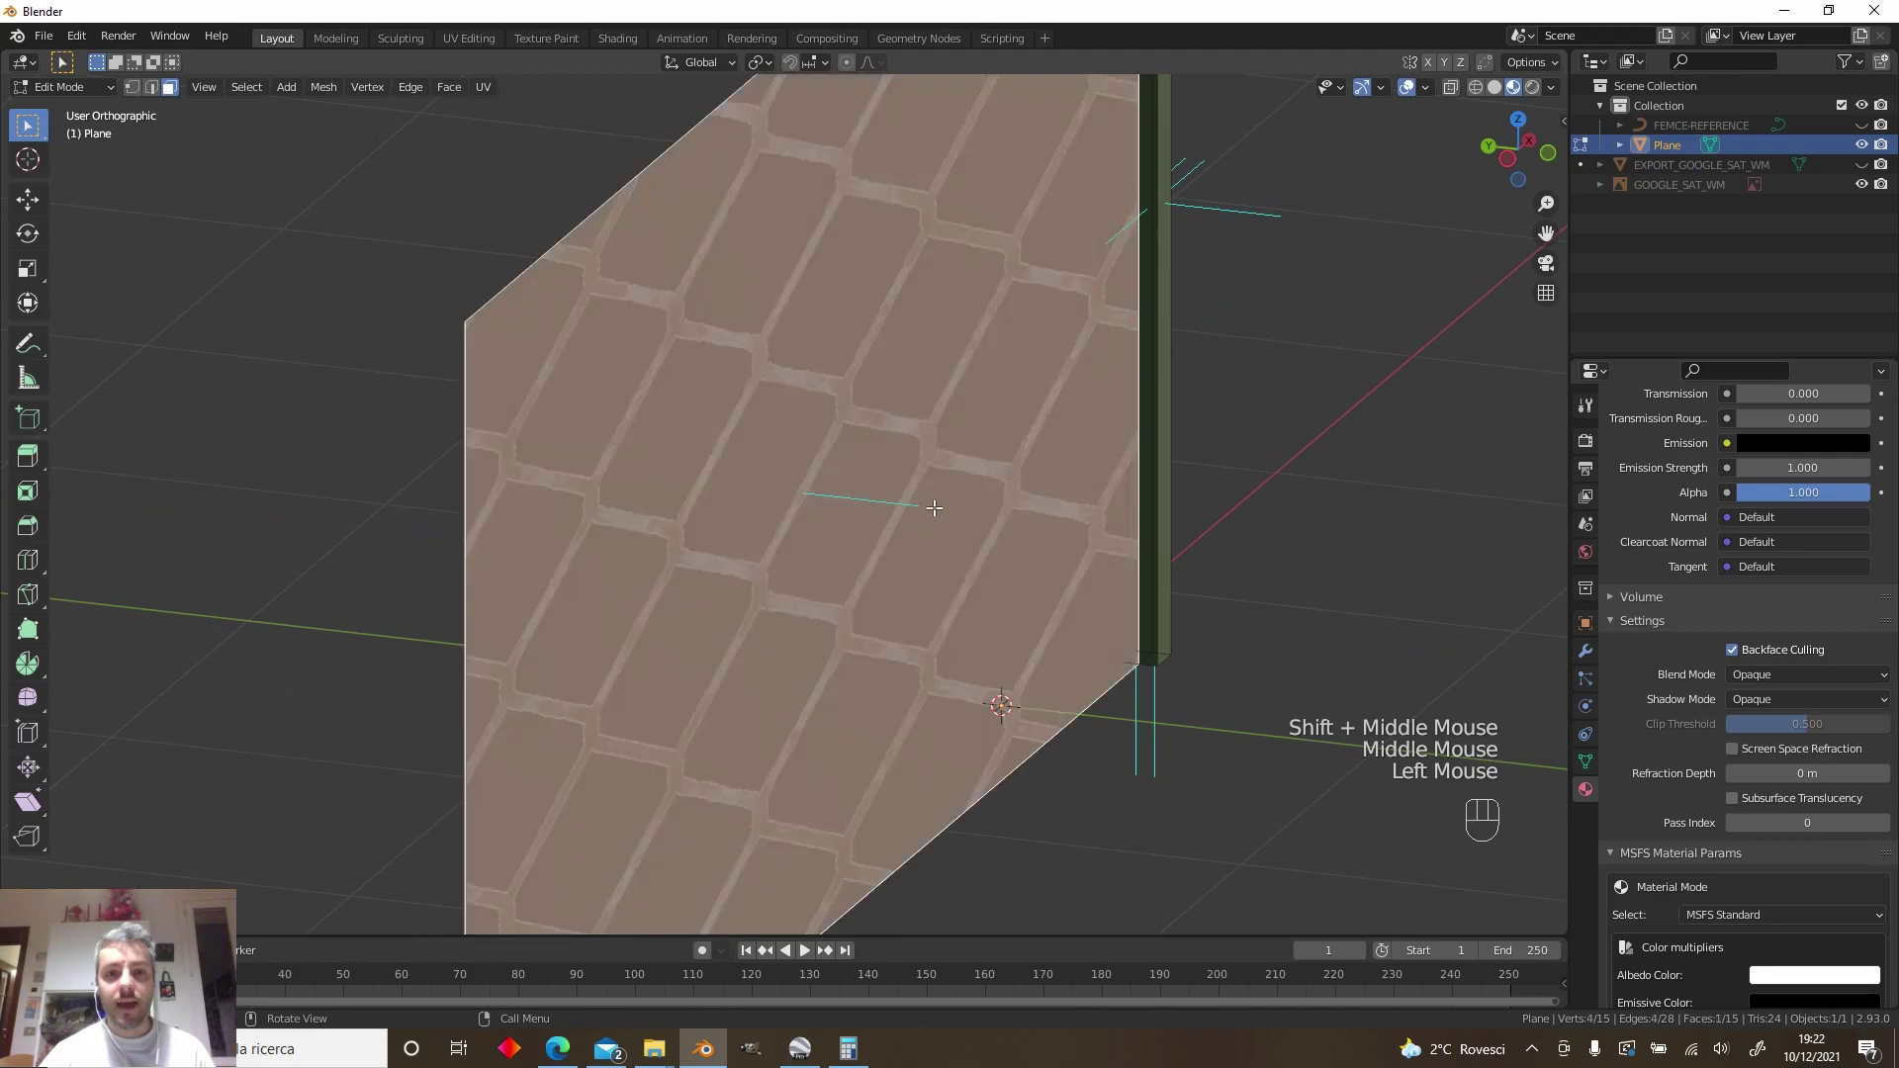
{"action": "scroll", "coordinate": [936, 507], "scroll_direction": "down", "scroll_amount": 4}
{"action": "scroll", "coordinate": [1687, 650], "scroll_direction": "down", "scroll_amount": 6}
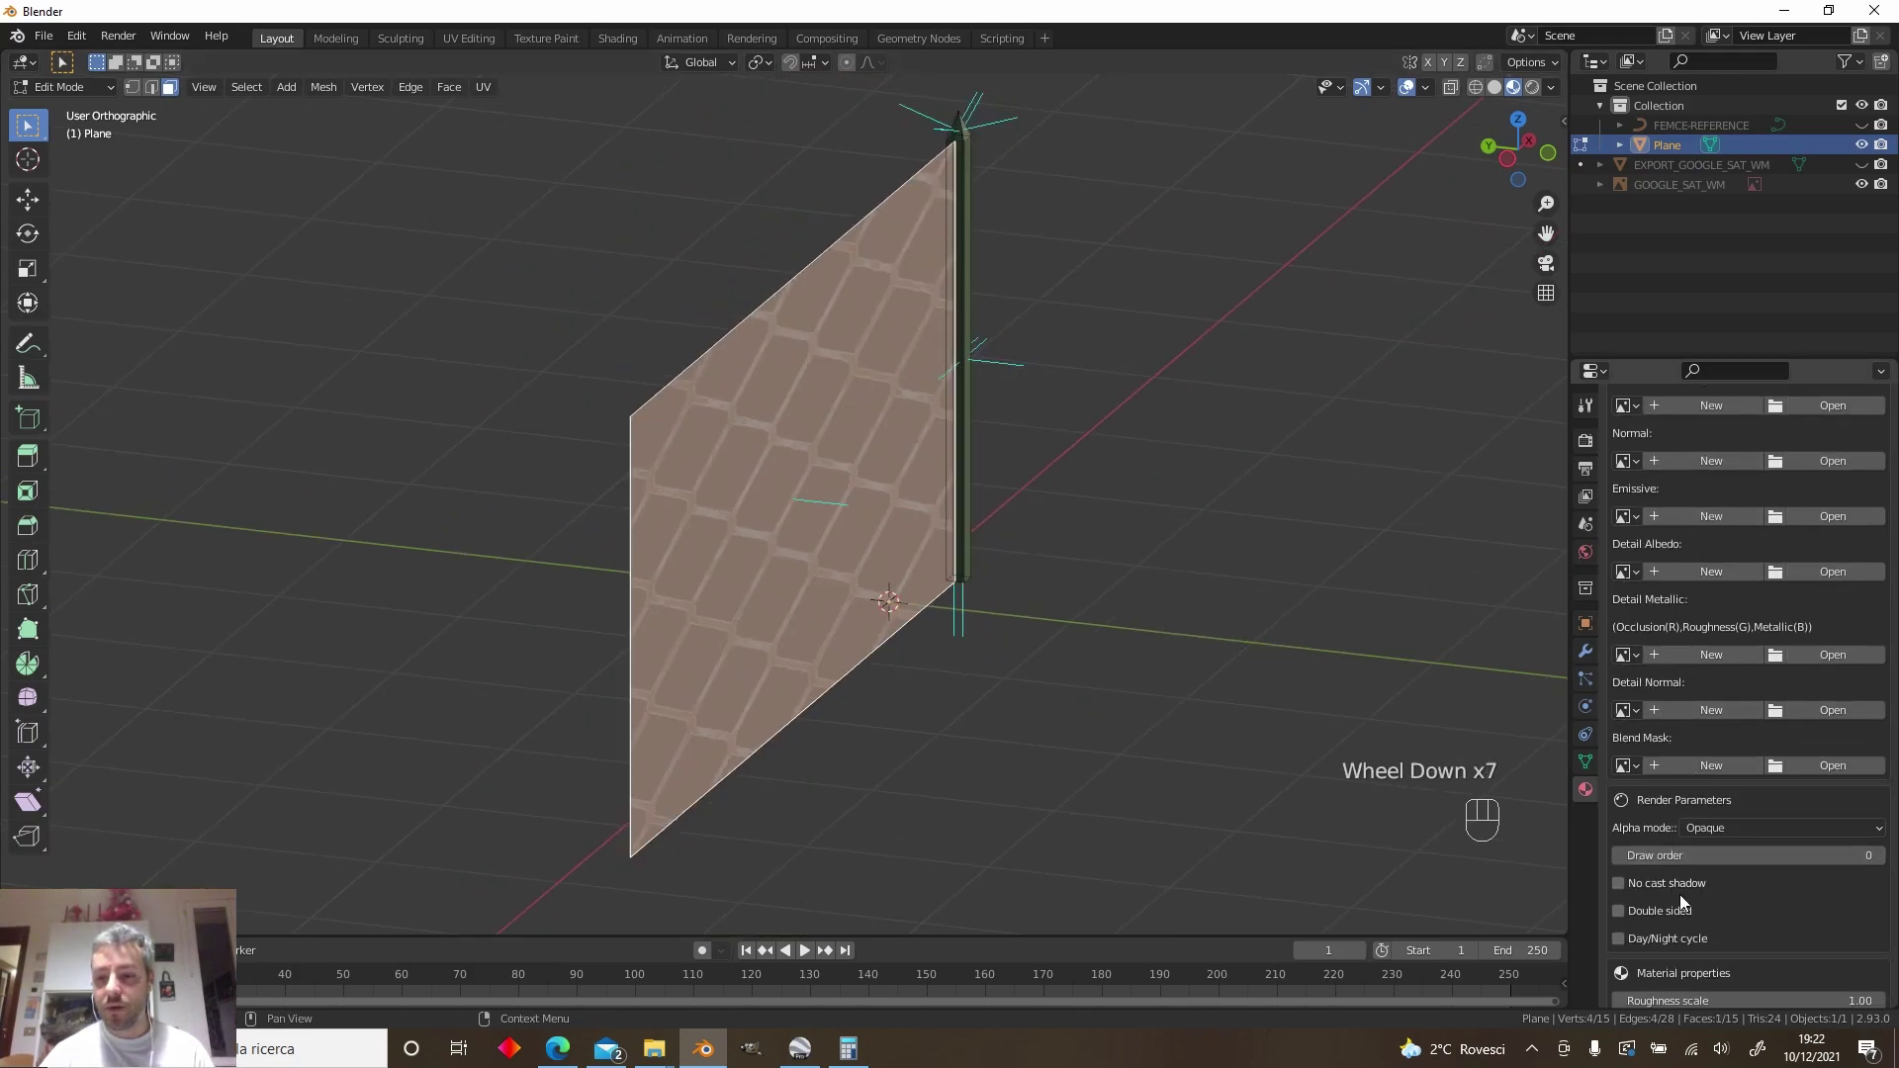
{"action": "left_click", "coordinate": [1620, 911]}
{"action": "middle_click_drag", "start_coordinate": [871, 564], "coordinate": [924, 494]}
{"action": "middle_click_drag", "start_coordinate": [929, 600], "coordinate": [1009, 886]}
{"action": "left_click", "coordinate": [1009, 886]}
{"action": "middle_click_drag", "start_coordinate": [958, 789], "coordinate": [830, 511]}
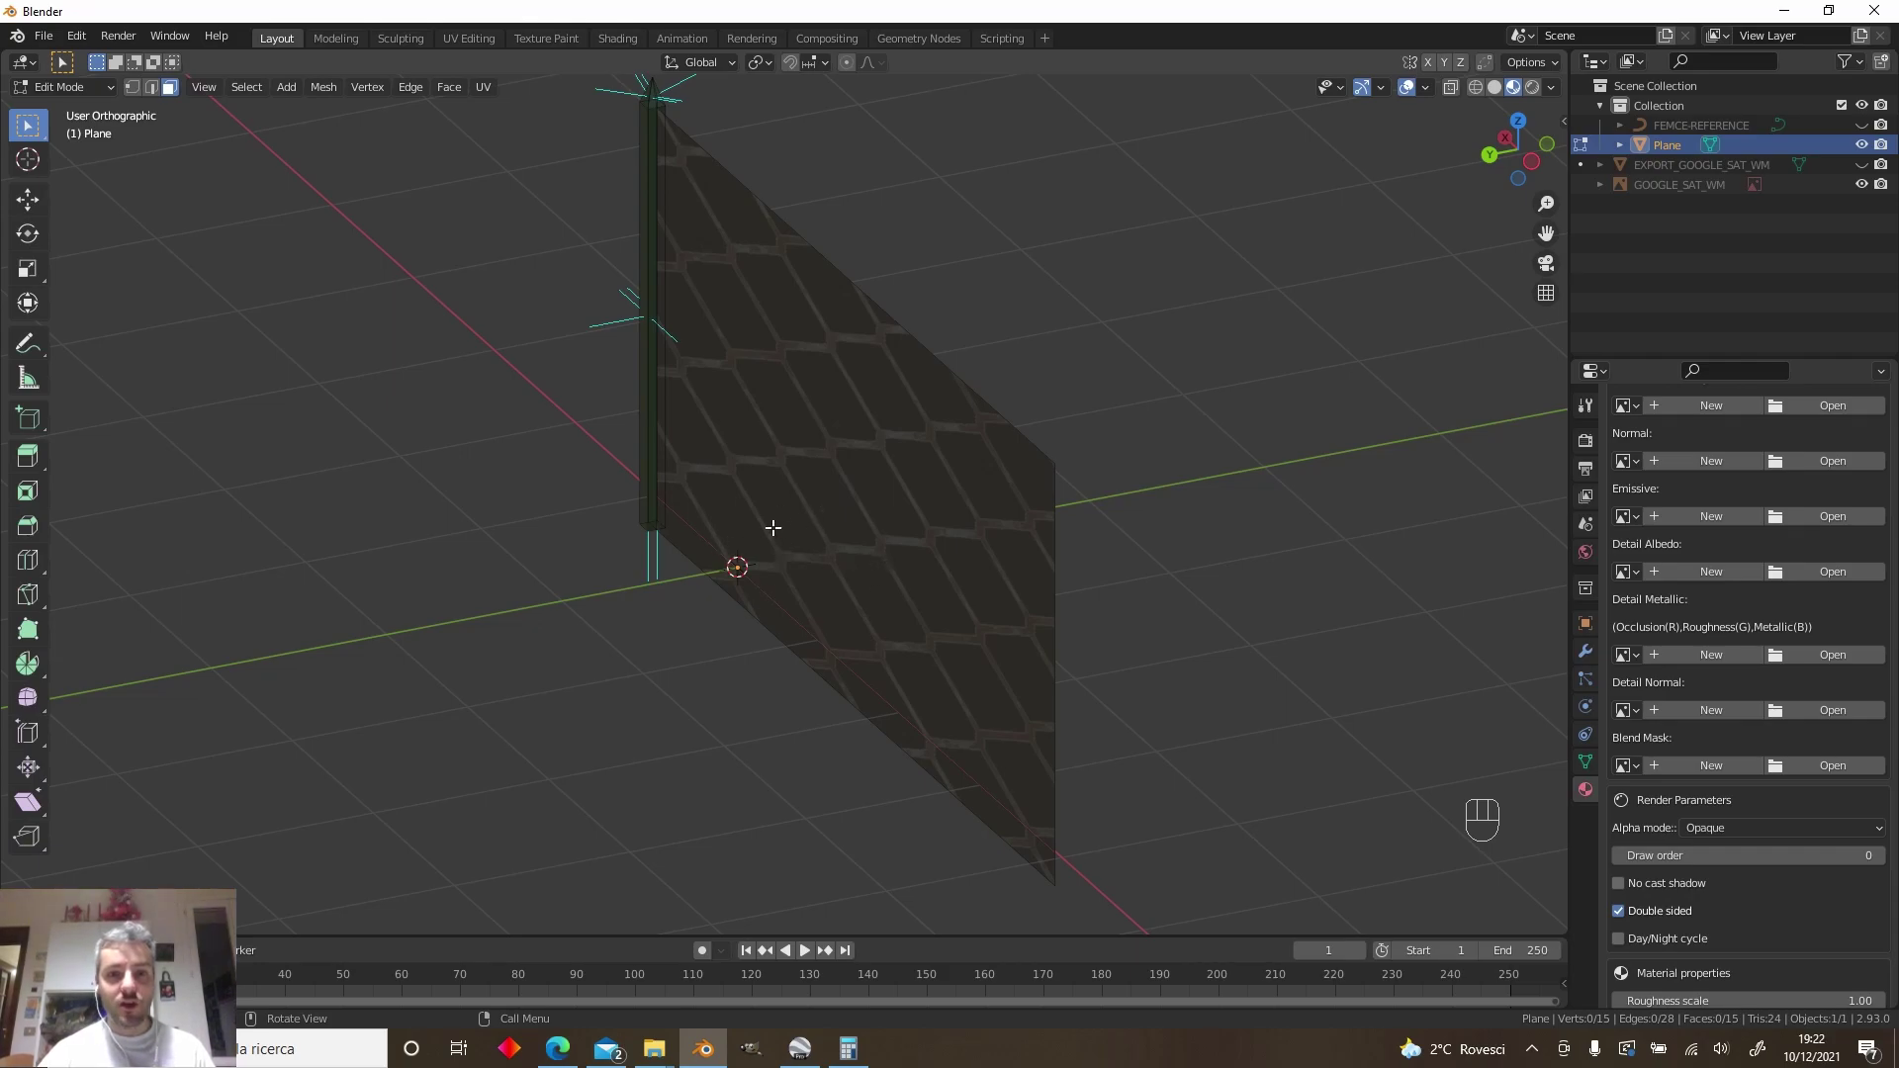
{"action": "middle_click_drag", "start_coordinate": [1245, 416], "coordinate": [962, 373]}
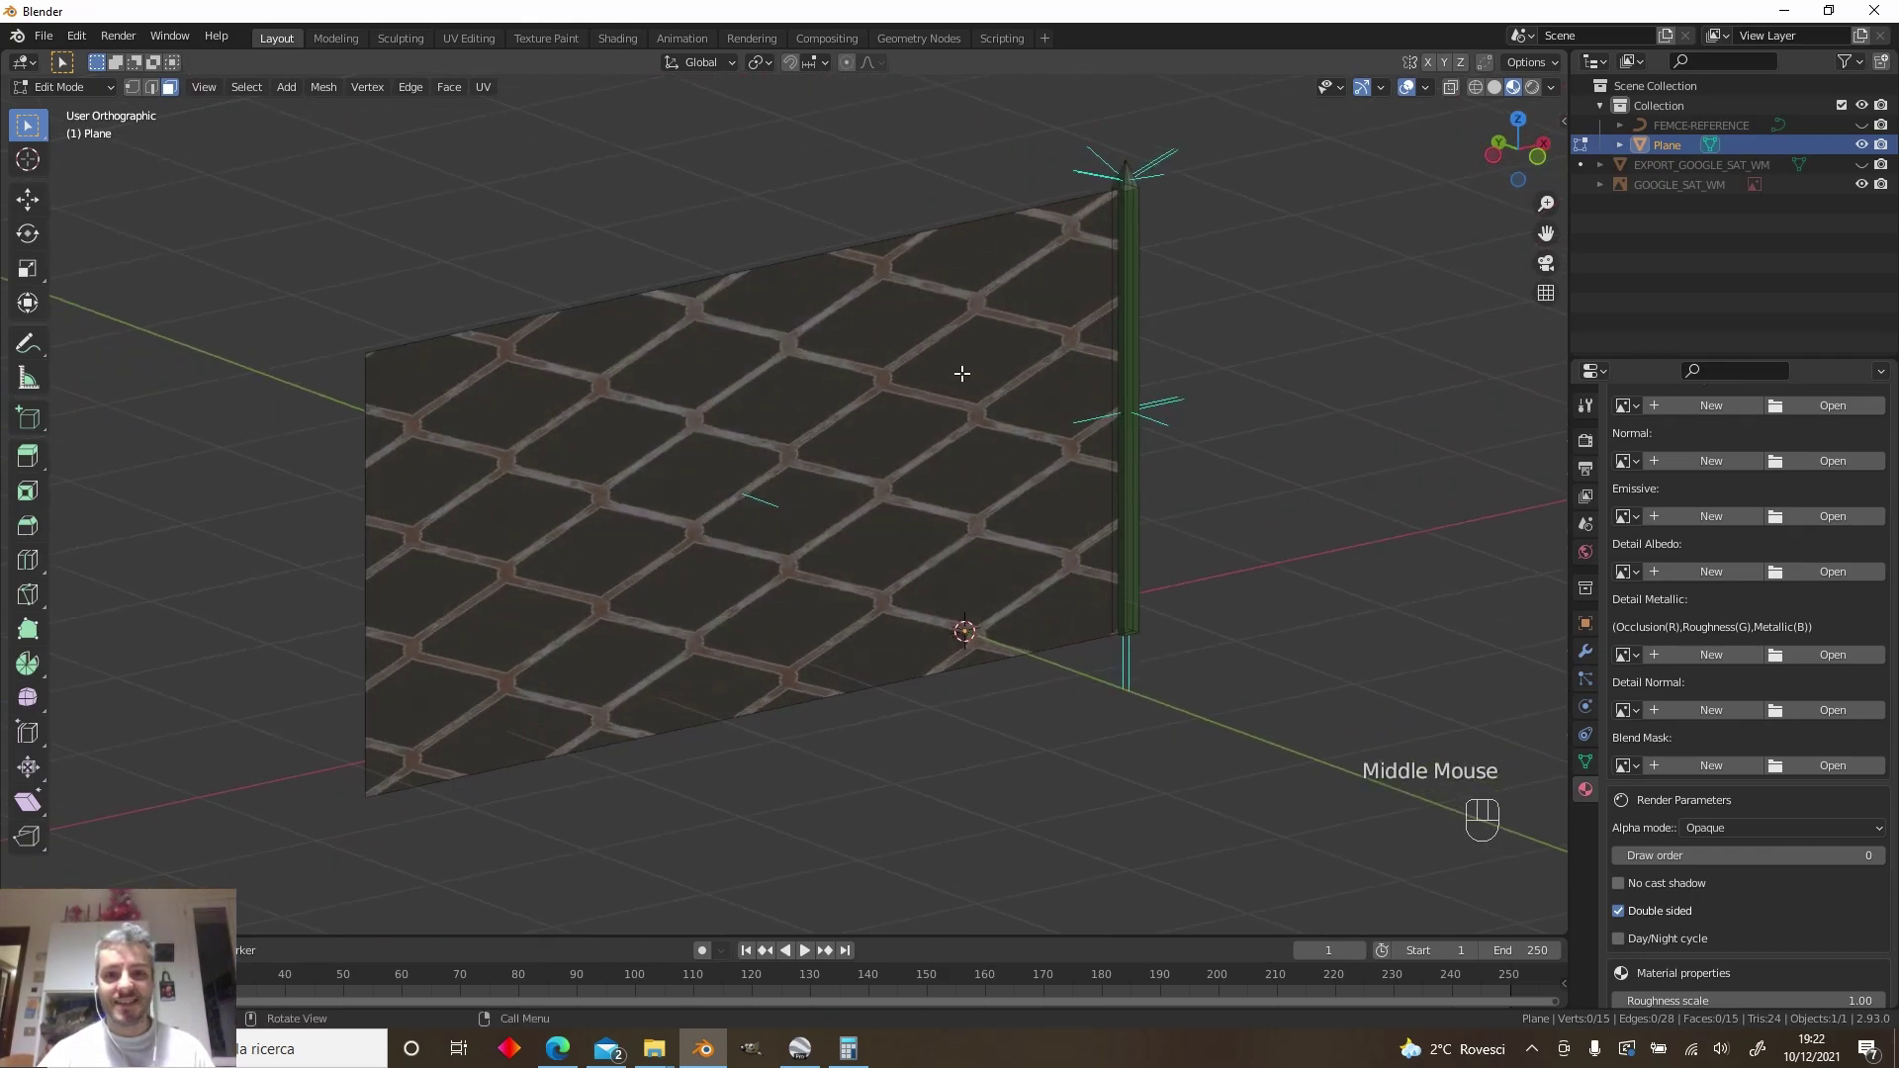
Unwrap the mesh panel face with the view aligned to the front
{"action": "left_click", "coordinate": [800, 501]}
{"action": "middle_click_drag", "start_coordinate": [801, 502], "coordinate": [904, 429], "text": "alt"}
{"action": "key", "text": "u"}
{"action": "left_click", "coordinate": [905, 430]}
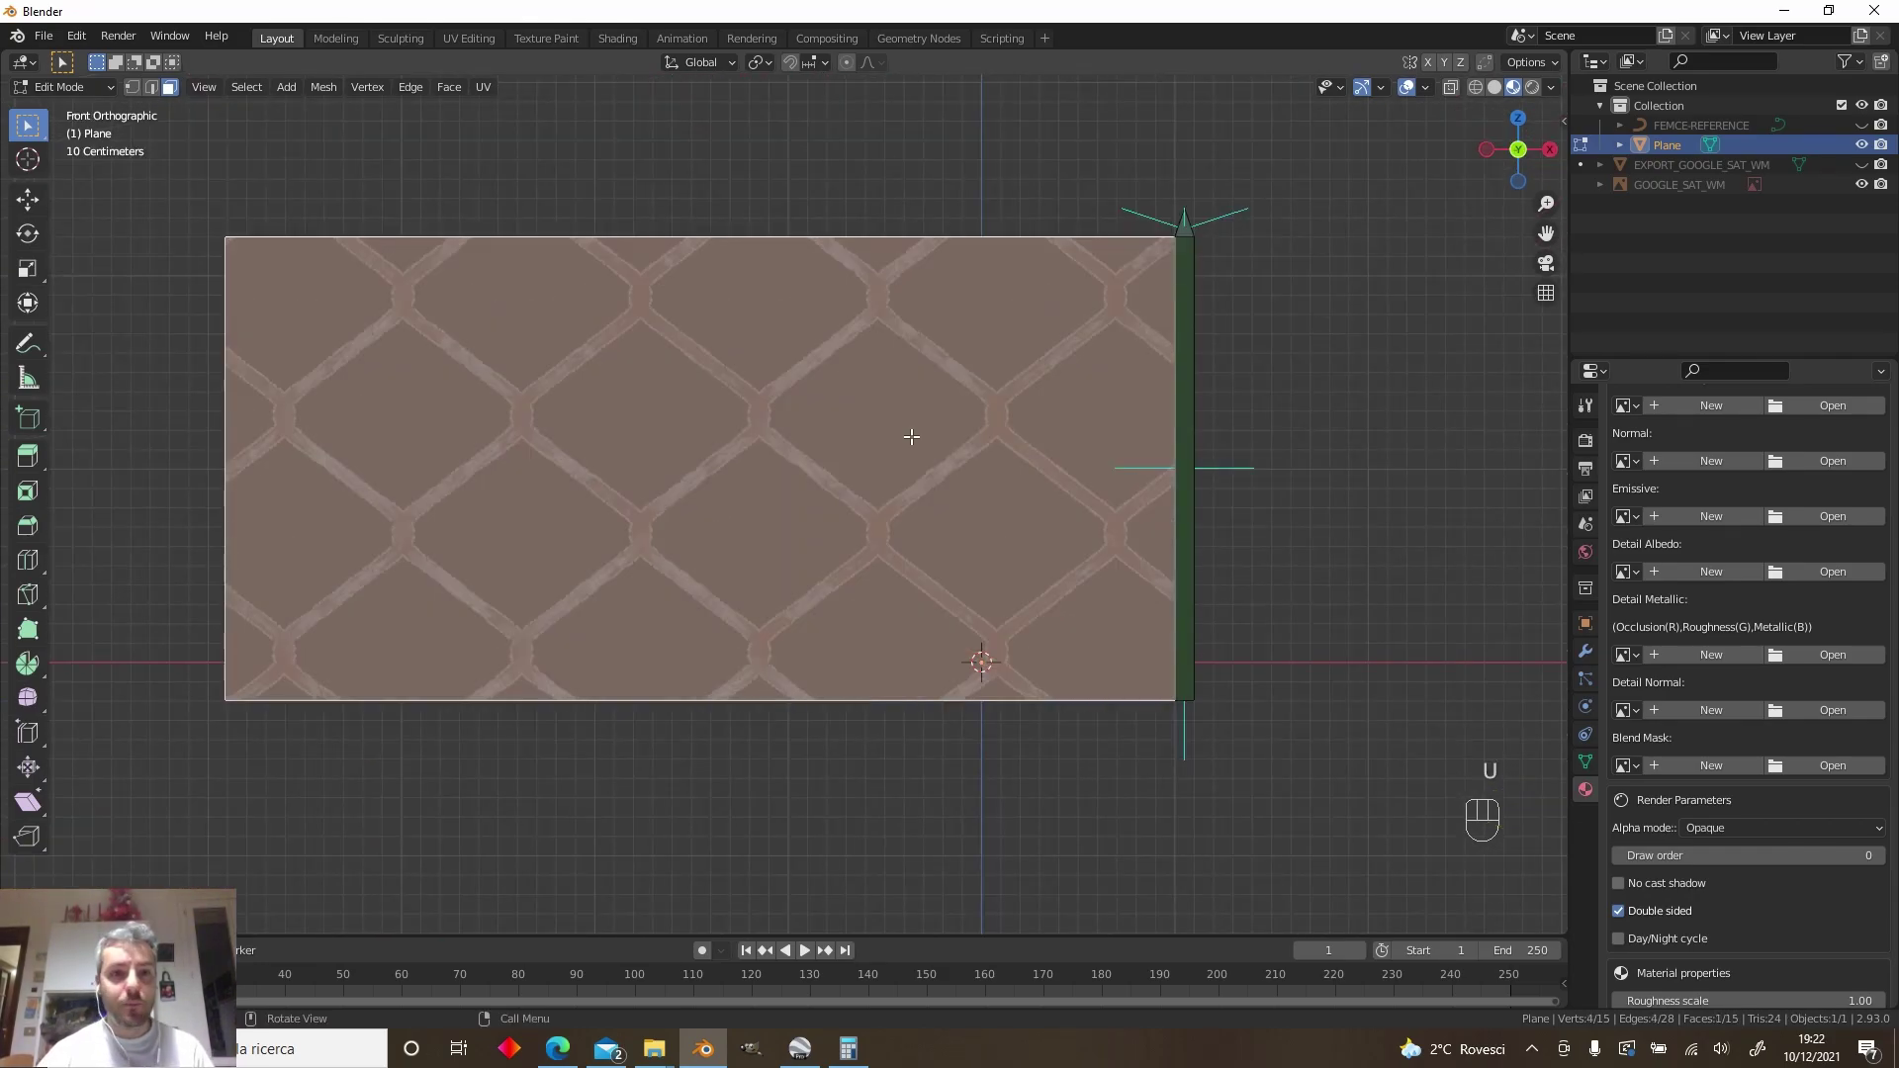
In the UV Editing workspace, move the upper UV vertices up about 0.5 along Y to cover the texture's full height
{"action": "left_click", "coordinate": [469, 38]}
{"action": "left_click_drag", "start_coordinate": [217, 516], "coordinate": [665, 621]}
{"action": "key", "text": "g"}
{"action": "key", "text": "y"}
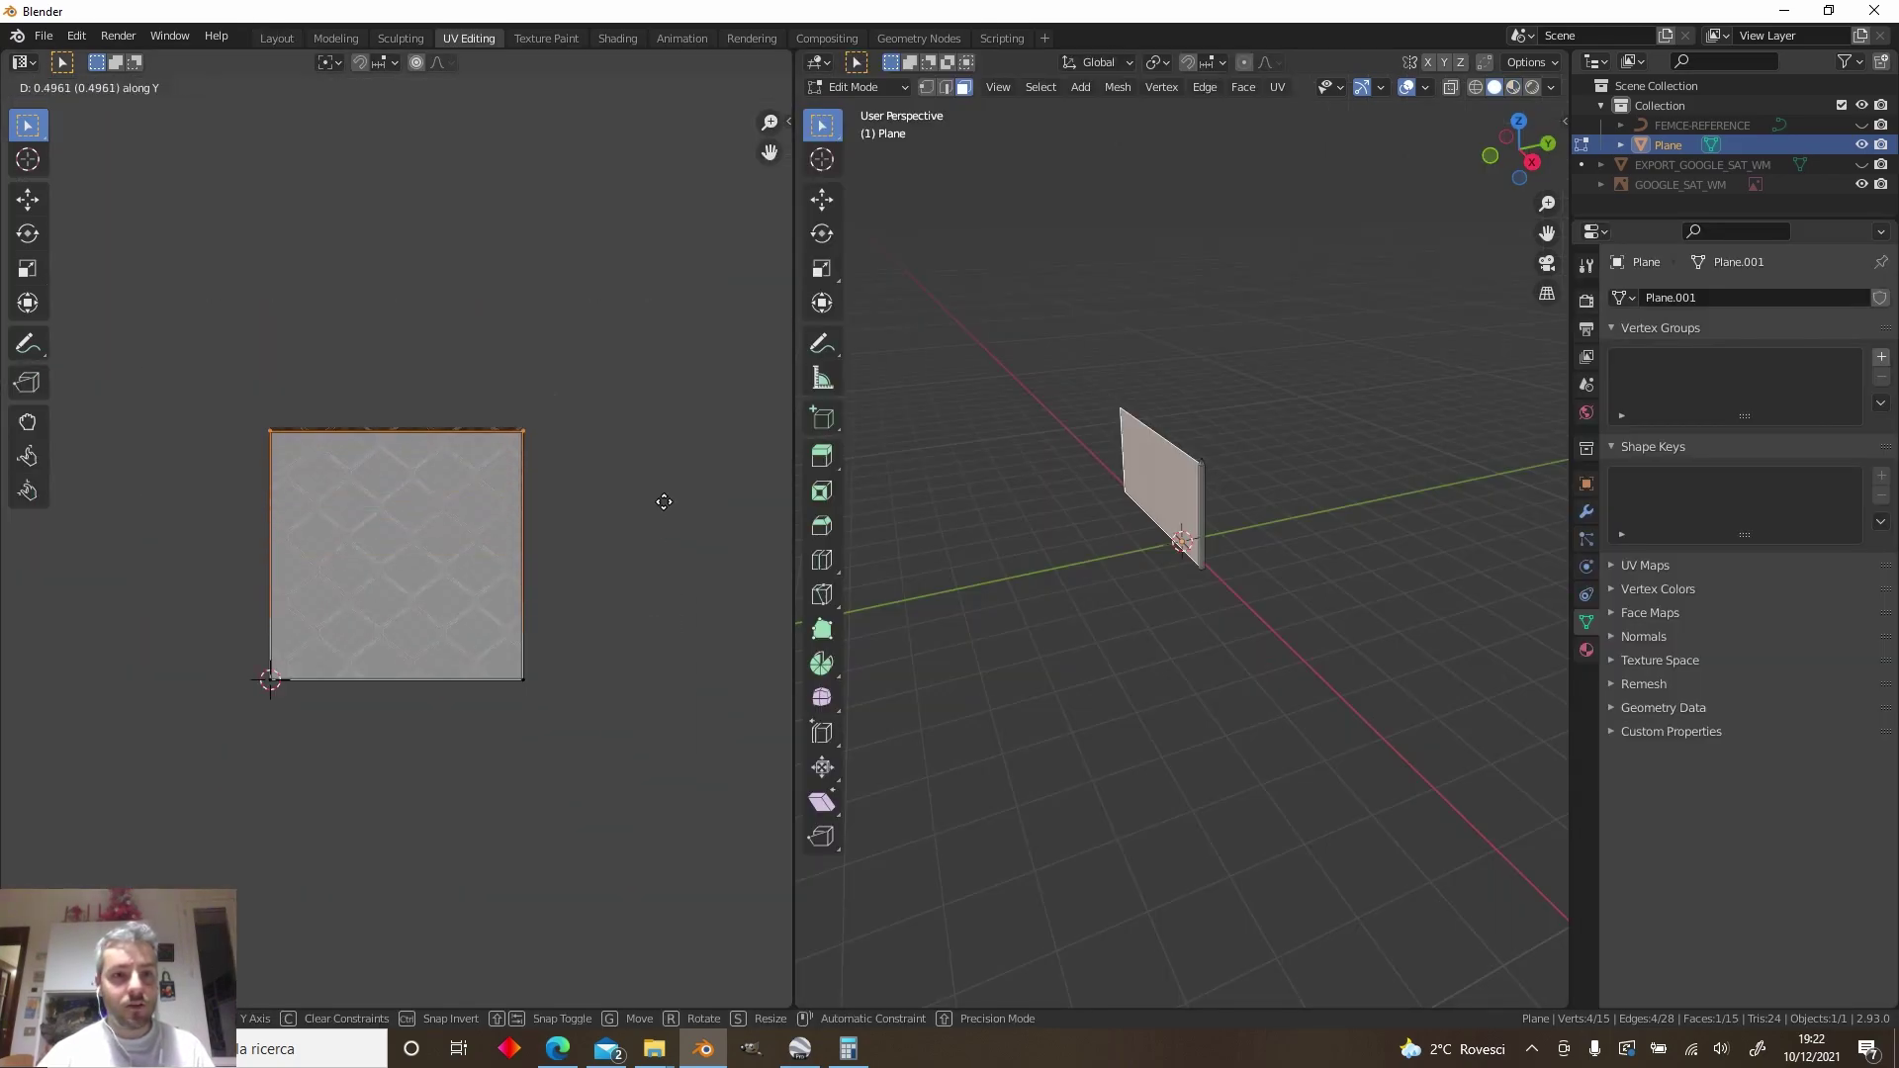
{"action": "left_click", "coordinate": [657, 498]}
Display the 3D view in Material Preview and scale up the panel's UVs so the wire pattern repeats more densely
{"action": "left_click", "coordinate": [1512, 87]}
{"action": "middle_click_drag", "start_coordinate": [1437, 533], "coordinate": [939, 534]}
{"action": "scroll", "coordinate": [1246, 534], "scroll_direction": "up", "scroll_amount": 6}
{"action": "scroll", "coordinate": [525, 595], "scroll_direction": "up", "scroll_amount": 2}
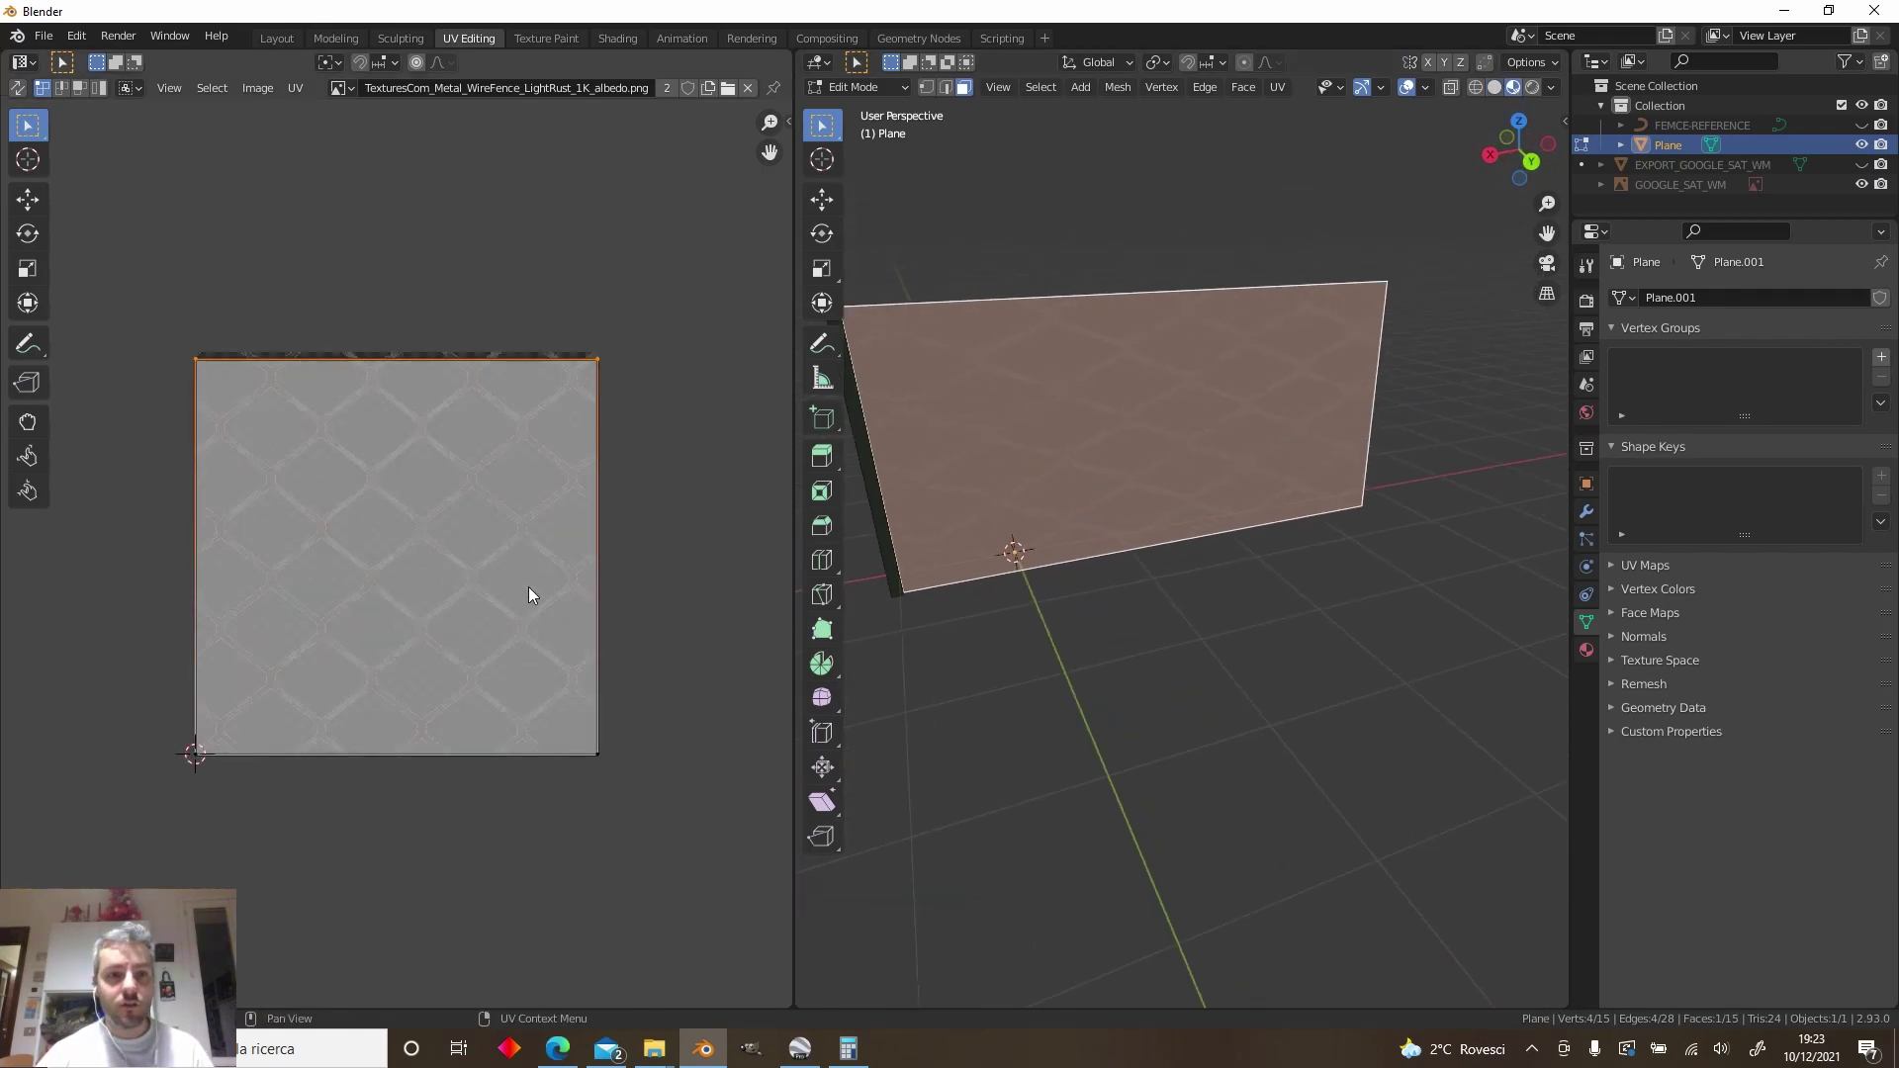
{"action": "key", "text": "s"}
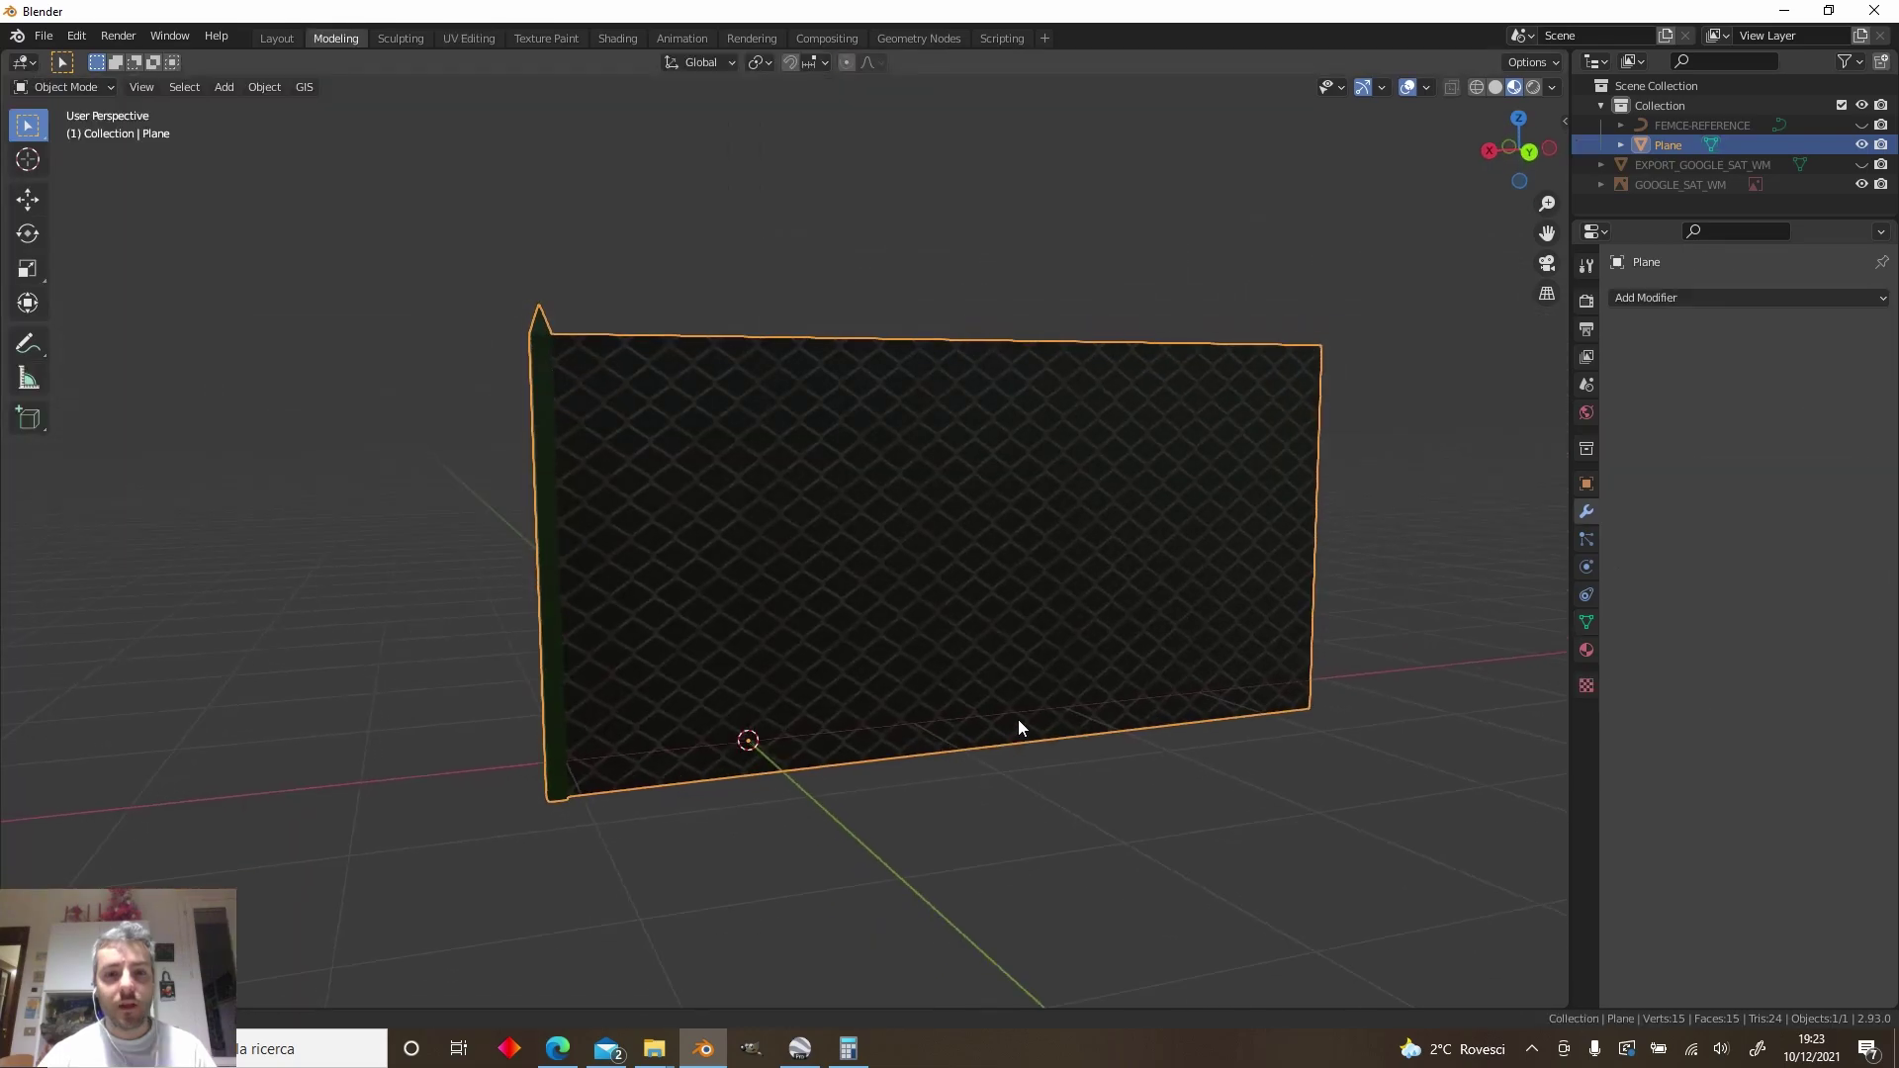
Add a cube and move it along Y behind the fence panel as a backdrop for testing transparency
{"action": "middle_click_drag", "start_coordinate": [1017, 725], "coordinate": [853, 591]}
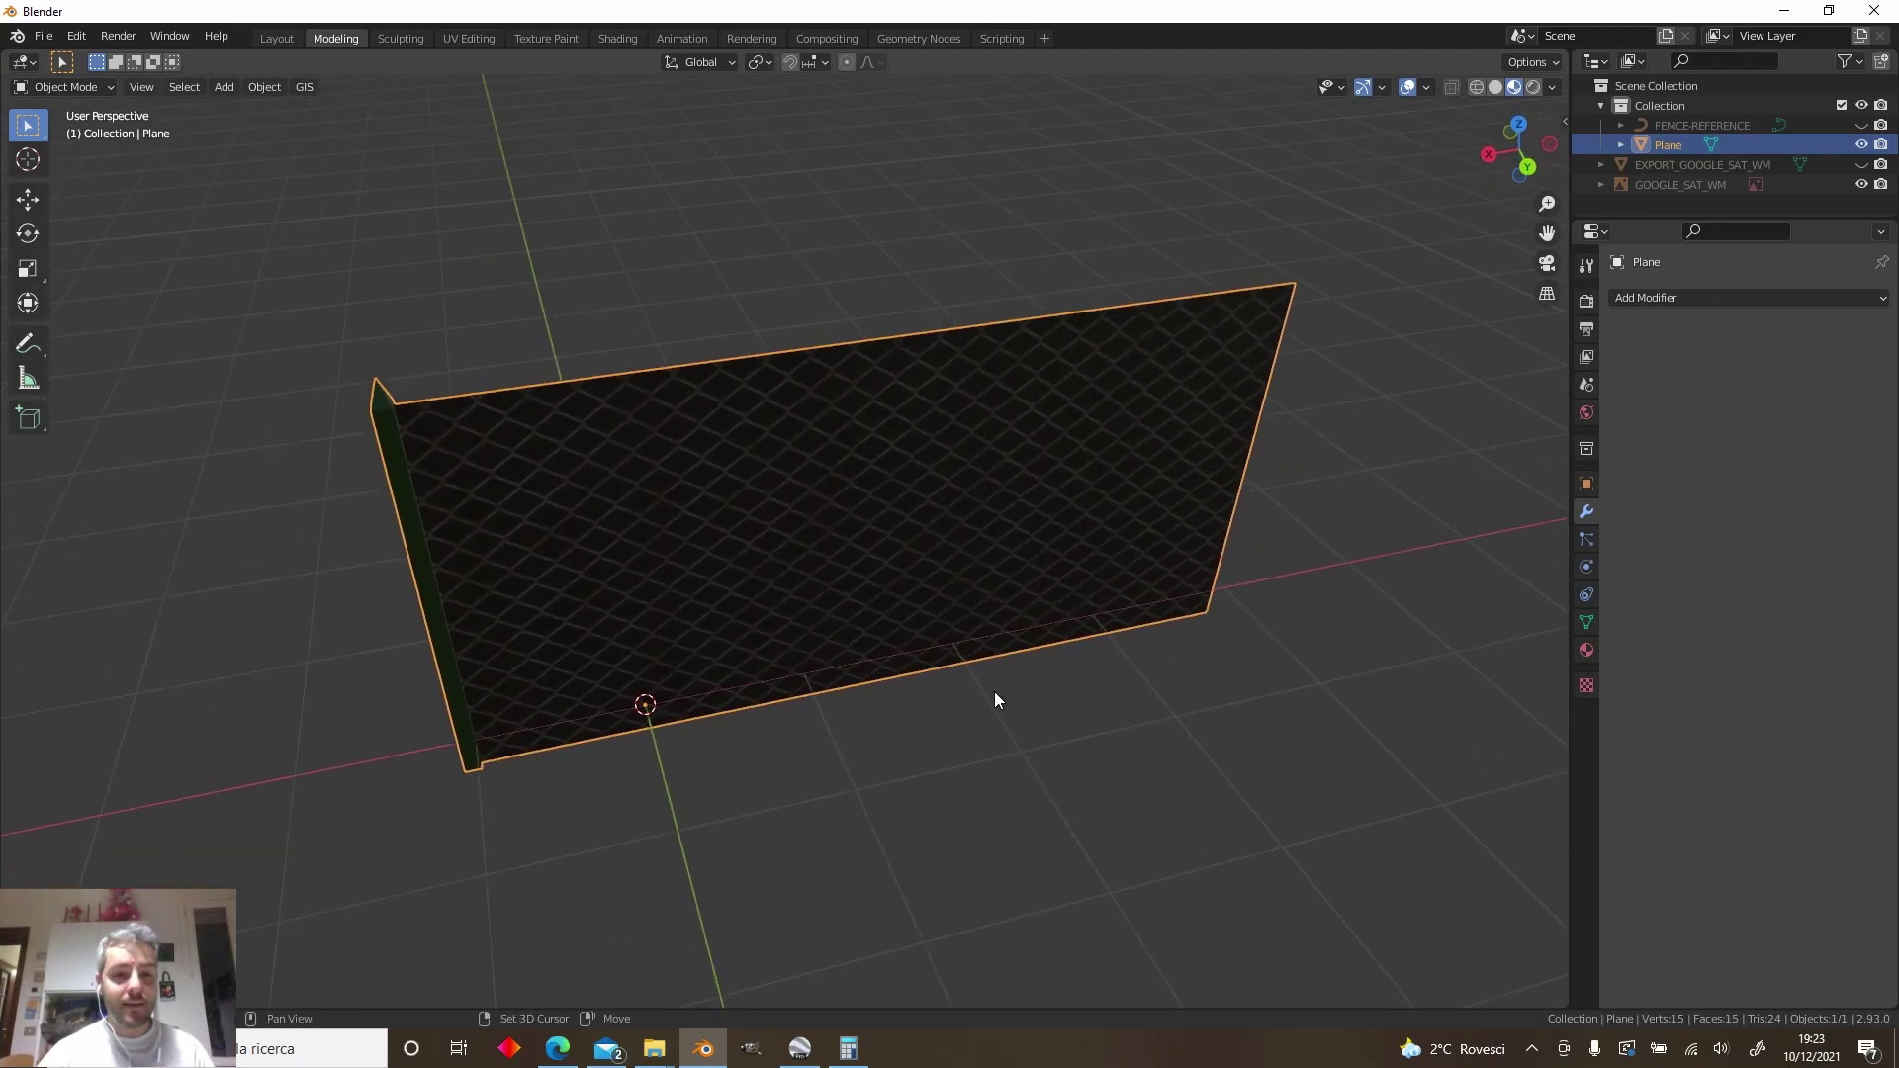
{"action": "key", "text": "shift+a"}
{"action": "mouse_move", "coordinate": [983, 645]}
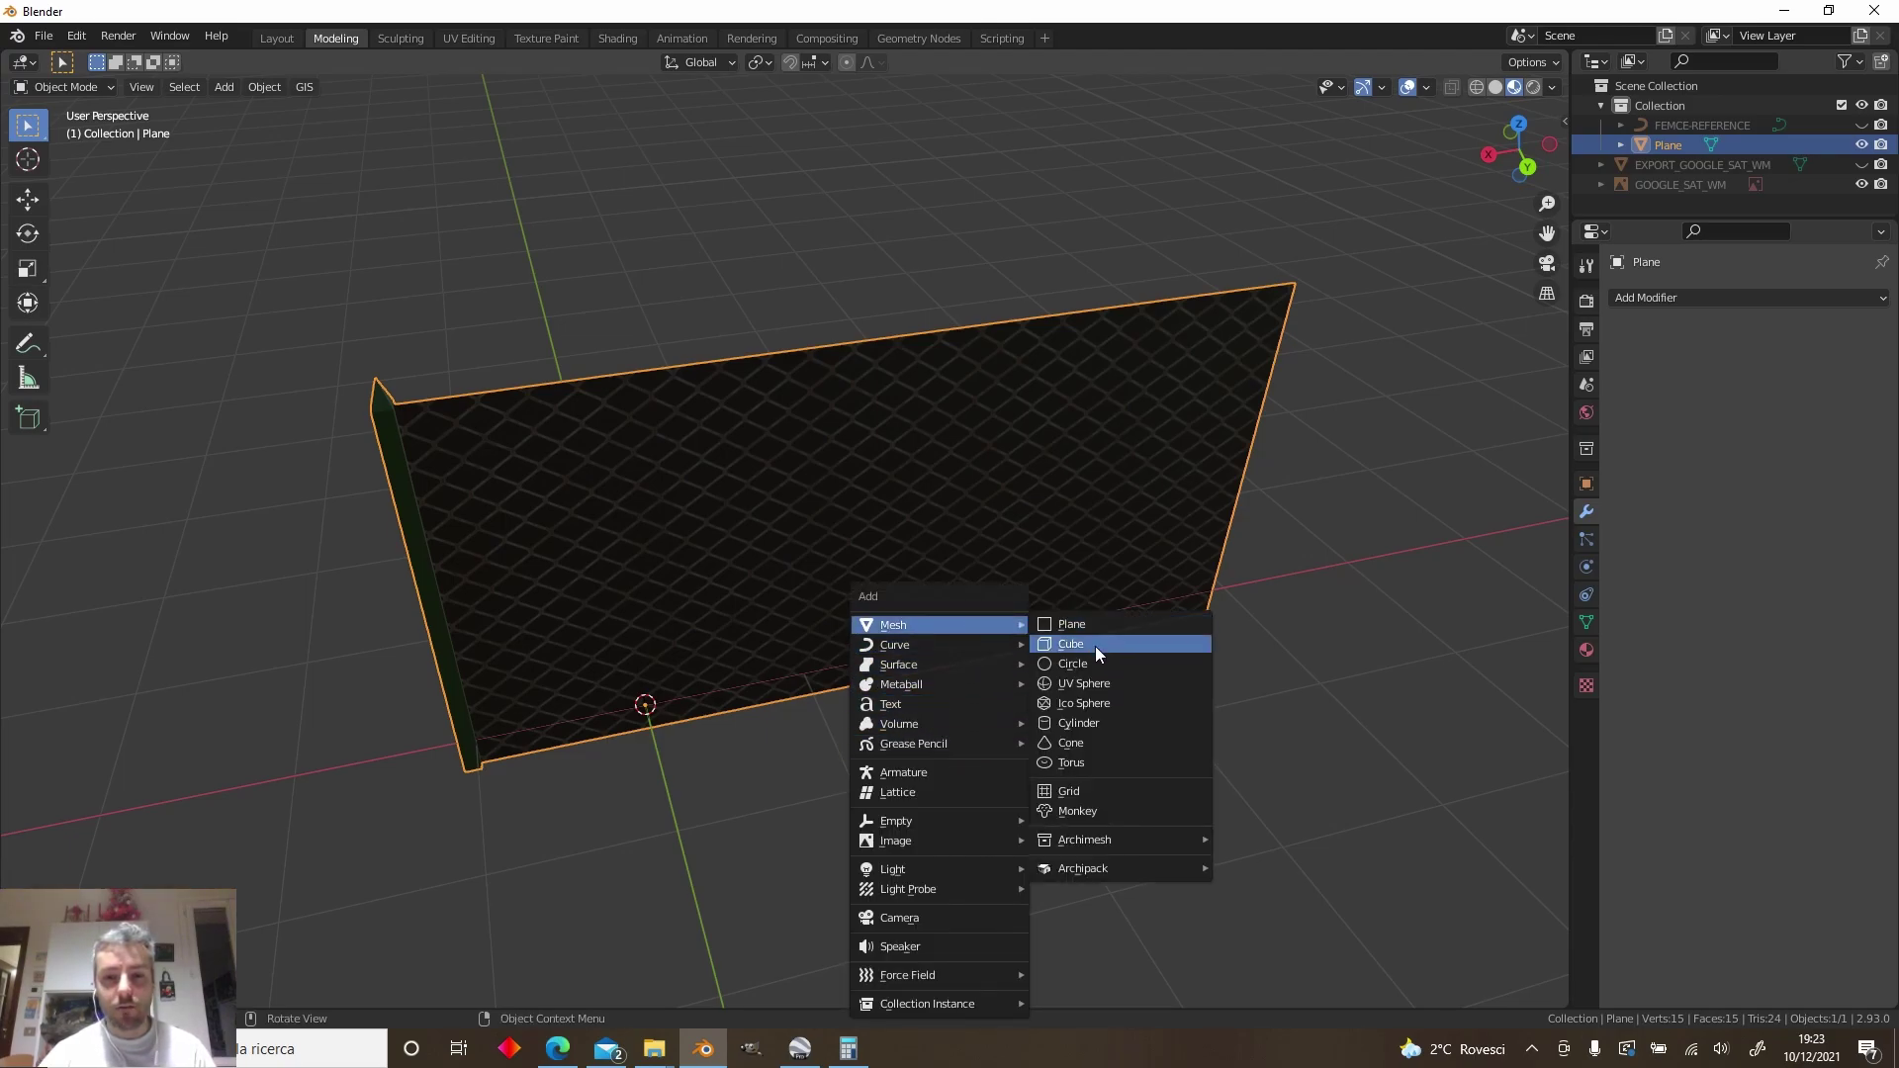
{"action": "left_click", "coordinate": [1095, 645]}
{"action": "middle_click_drag", "start_coordinate": [1012, 709], "coordinate": [1050, 845]}
{"action": "key", "text": "g"}
{"action": "key", "text": "y"}
{"action": "left_click", "coordinate": [910, 727]}
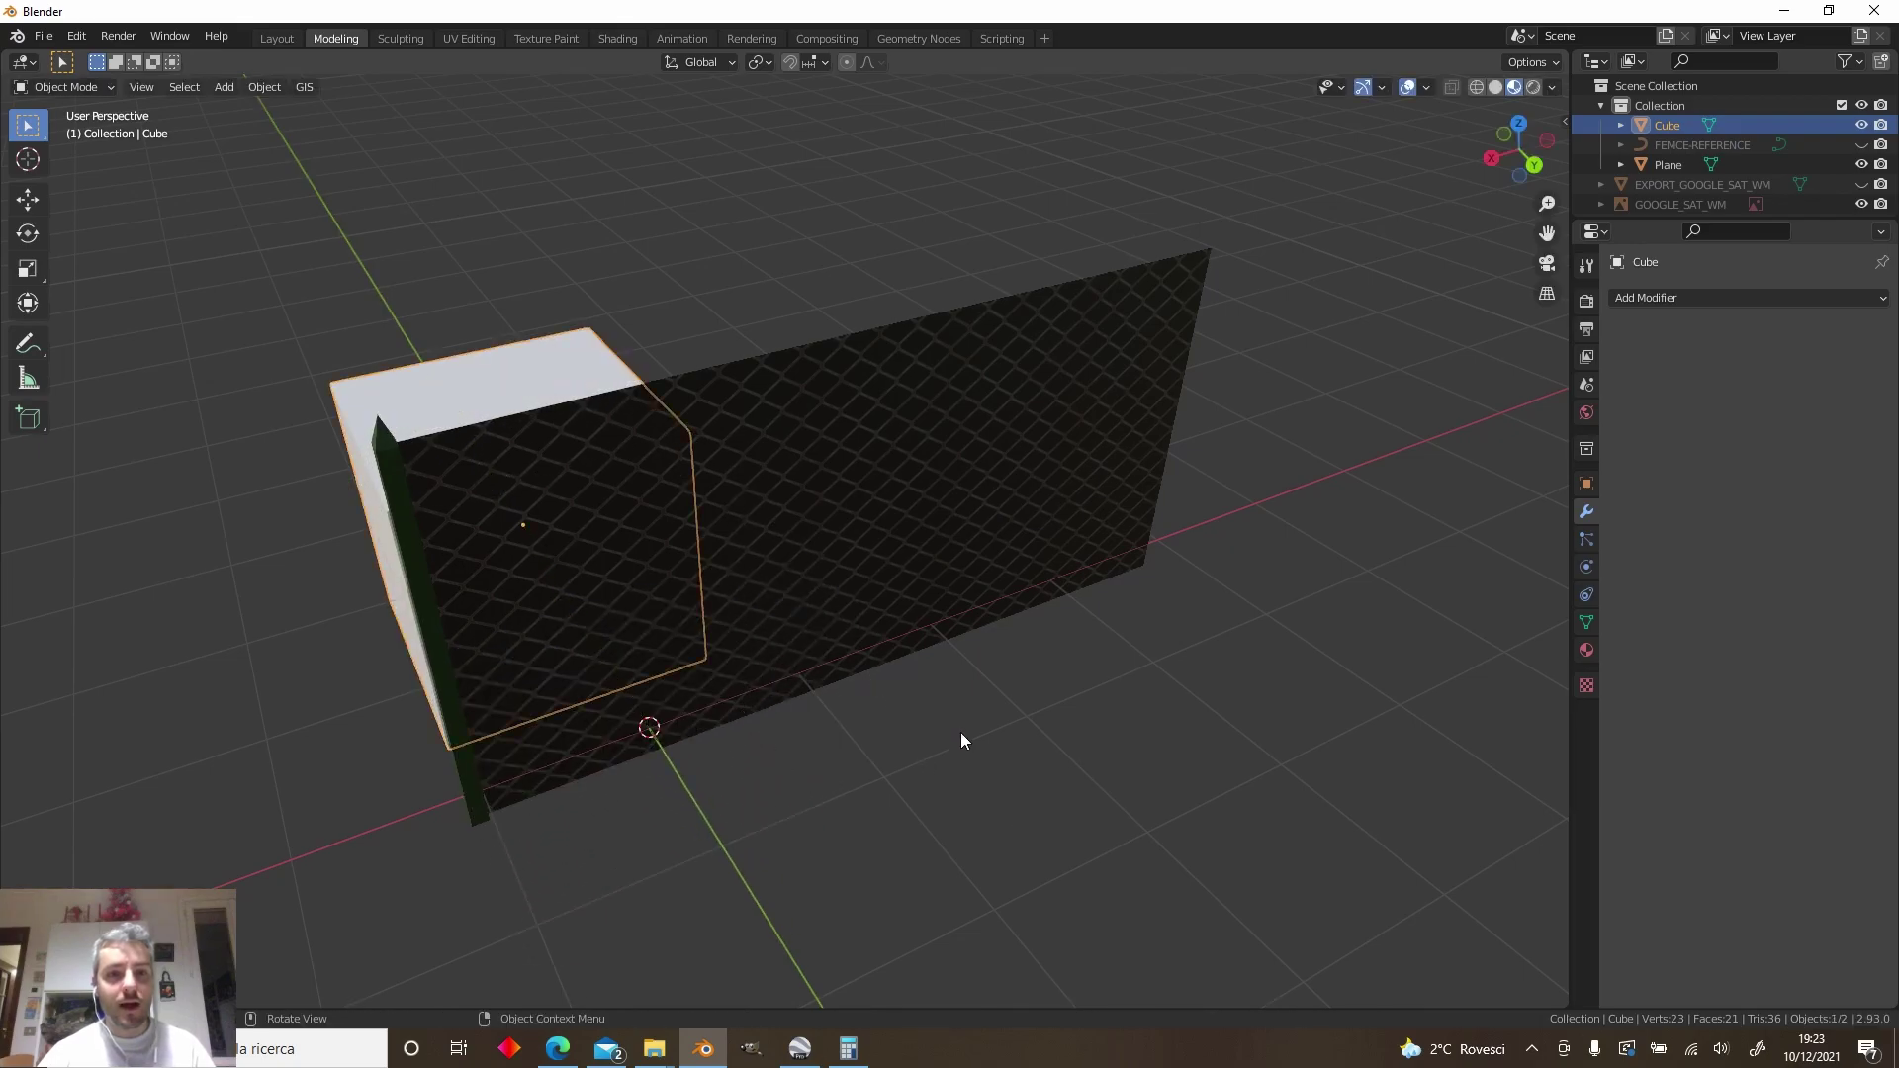
{"action": "middle_click_drag", "start_coordinate": [831, 534], "coordinate": [747, 371]}
{"action": "left_click", "coordinate": [1010, 930]}
{"action": "middle_click_drag", "start_coordinate": [857, 757], "coordinate": [736, 742]}
Set the Blend Mode of the fence panel's mesh material to Alpha Blend
{"action": "left_click", "coordinate": [958, 491]}
{"action": "middle_click_drag", "start_coordinate": [691, 438], "coordinate": [744, 623]}
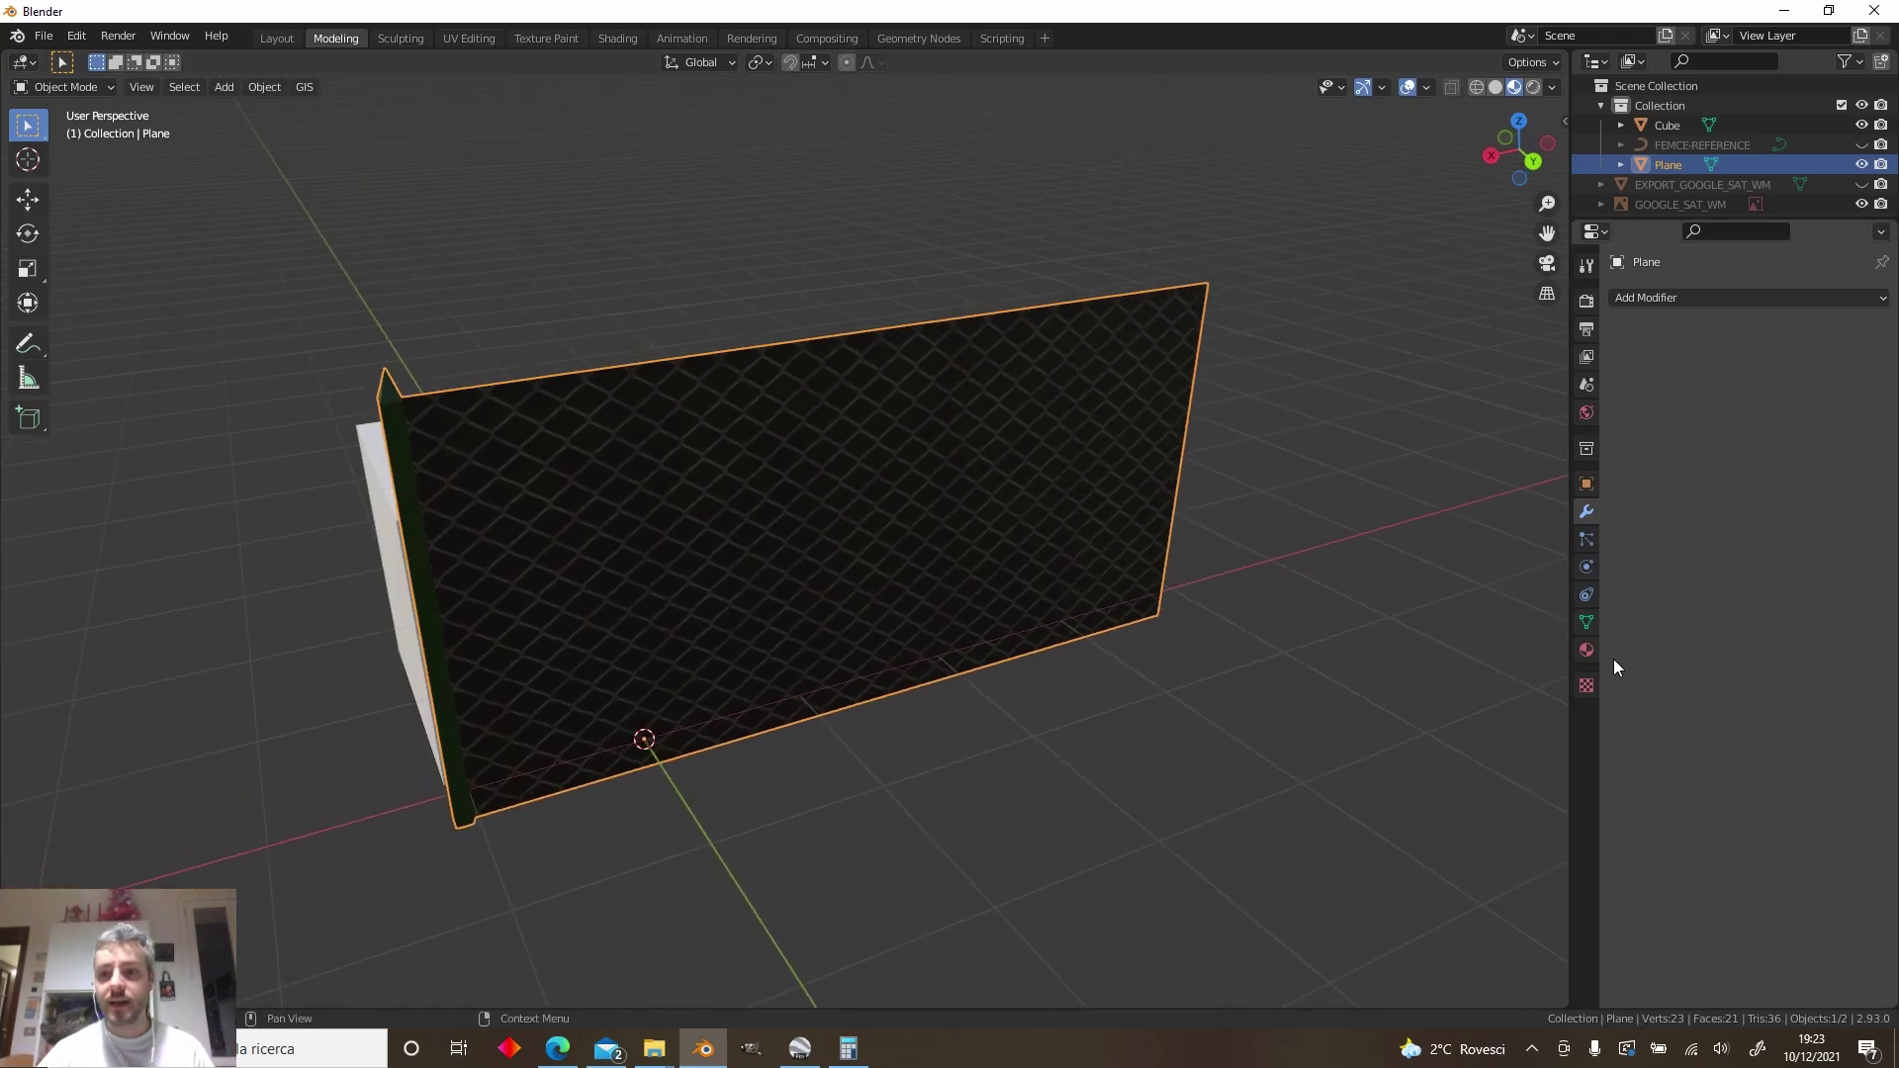
{"action": "left_click", "coordinate": [1587, 651]}
{"action": "scroll", "coordinate": [1691, 801], "scroll_direction": "down", "scroll_amount": 10}
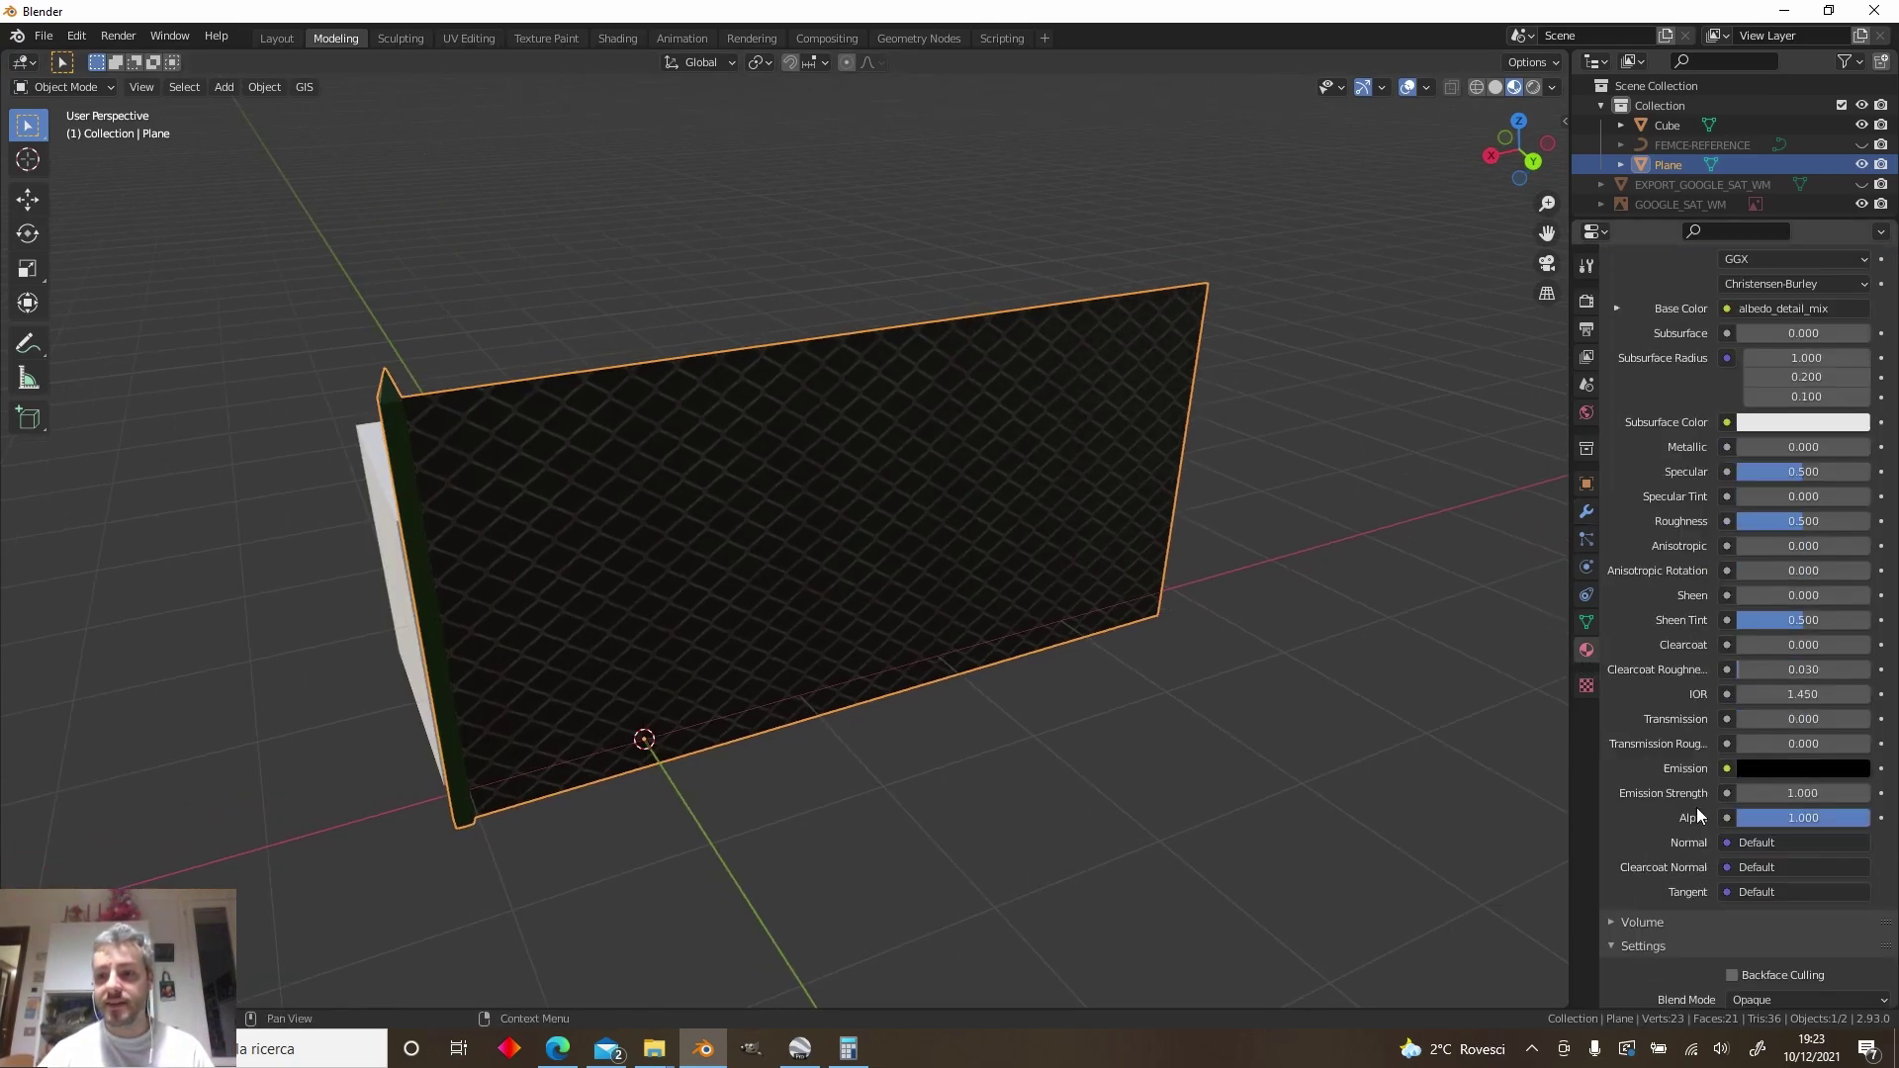
{"action": "left_click", "coordinate": [1662, 927]}
{"action": "scroll", "coordinate": [1675, 910], "scroll_direction": "down", "scroll_amount": 10}
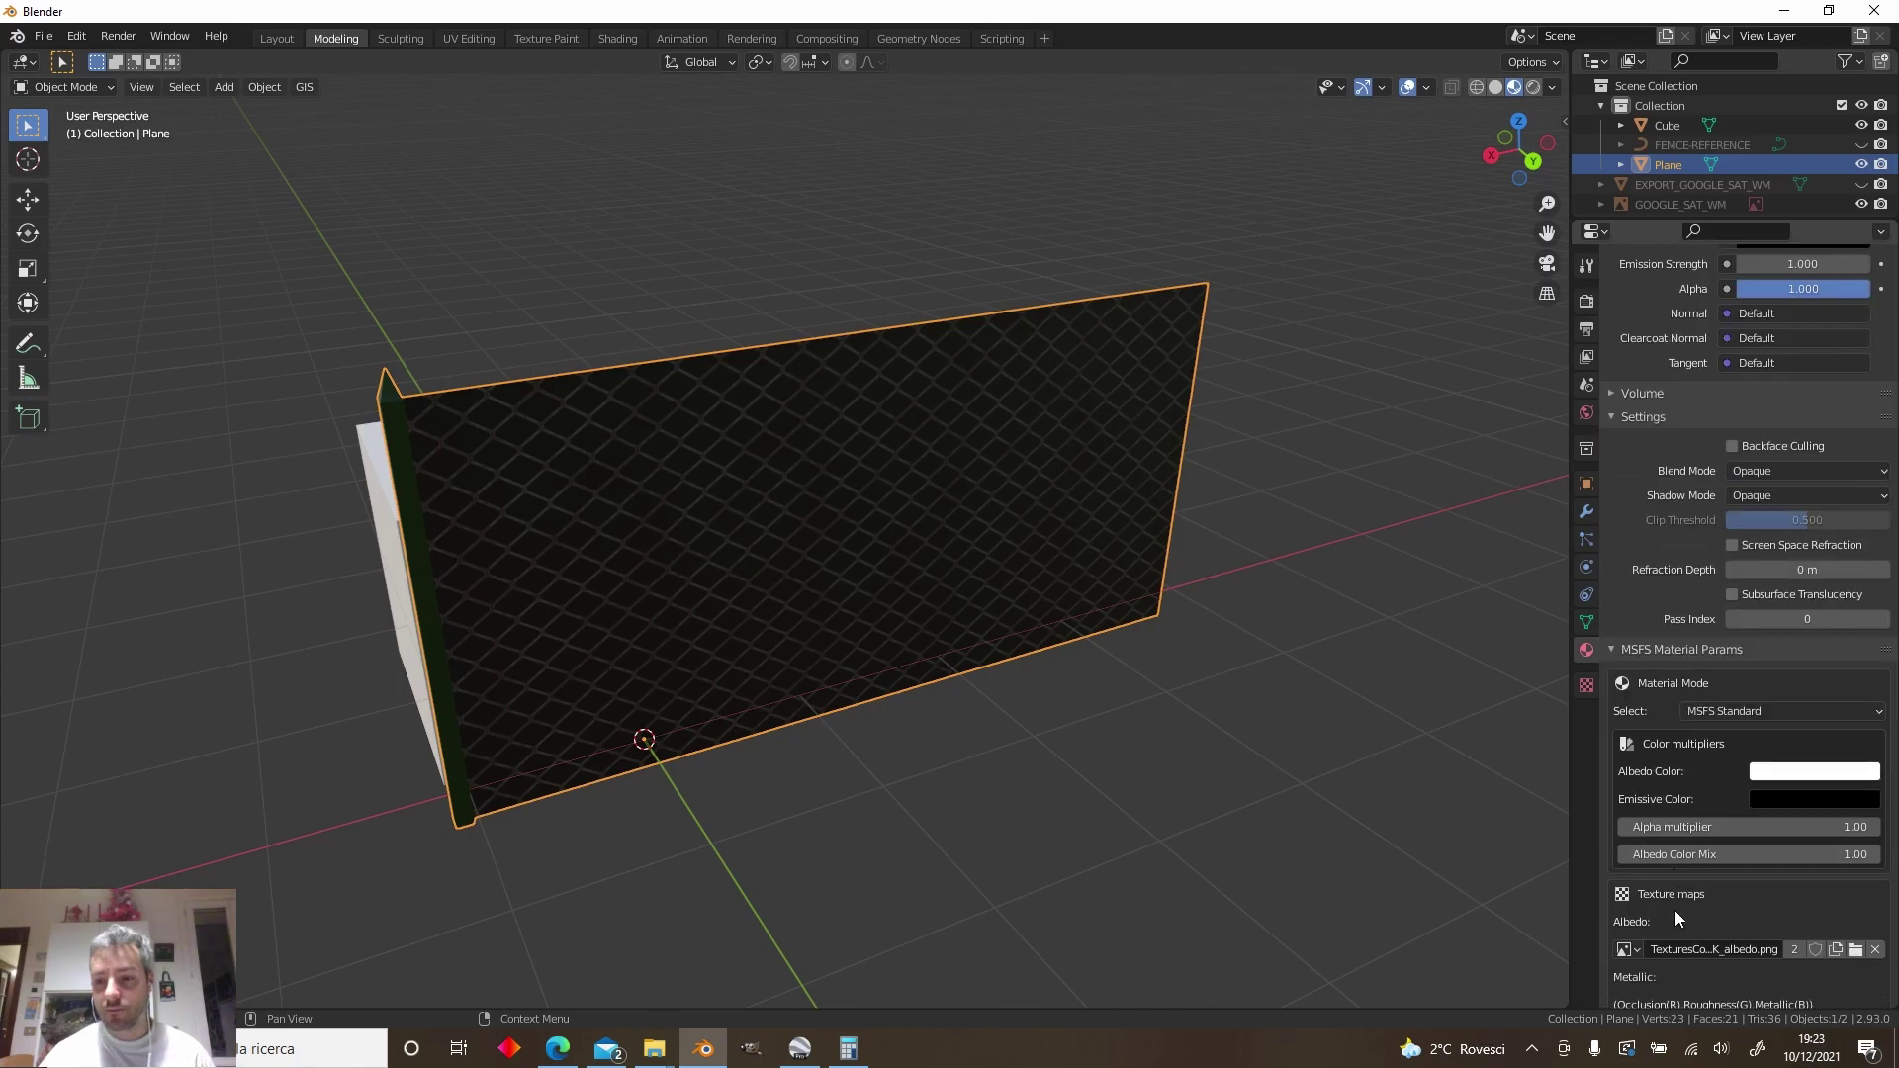
{"action": "scroll", "coordinate": [1693, 644], "scroll_direction": "up", "scroll_amount": 3}
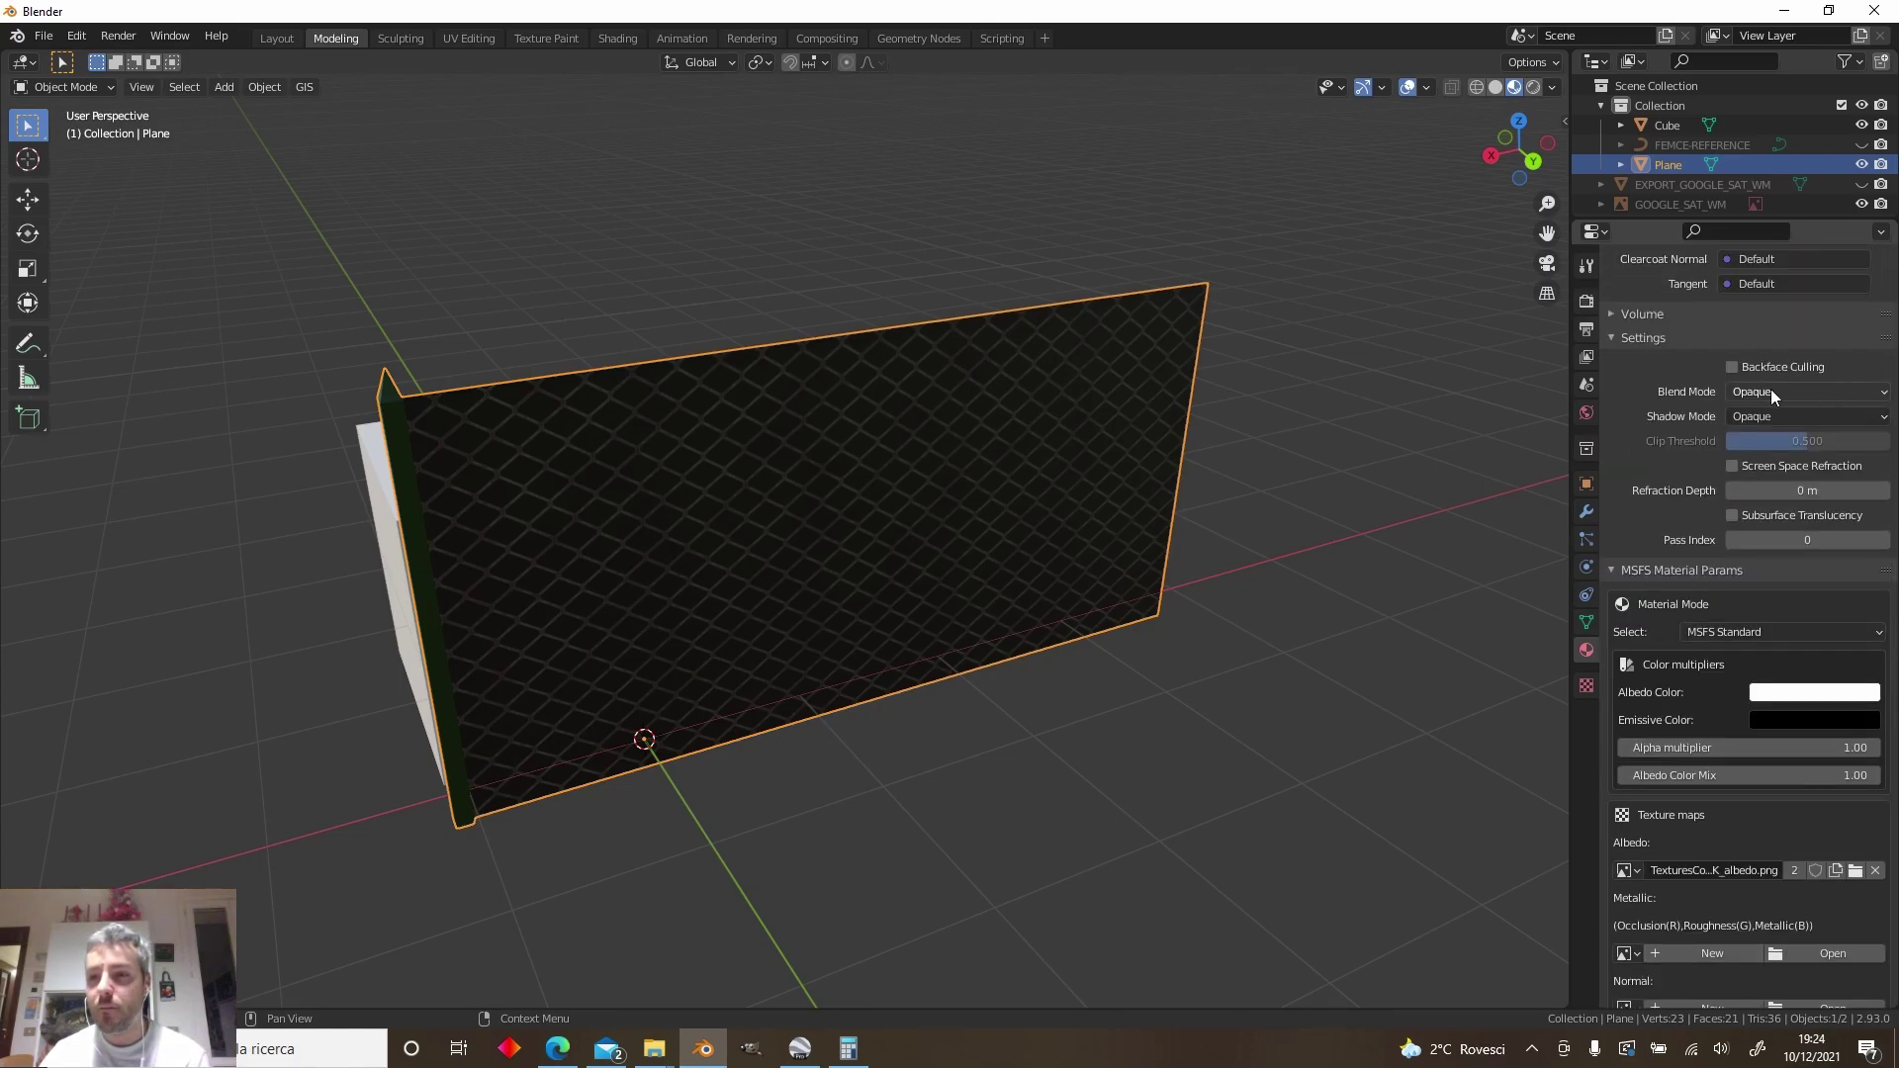
{"action": "left_click", "coordinate": [1885, 394]}
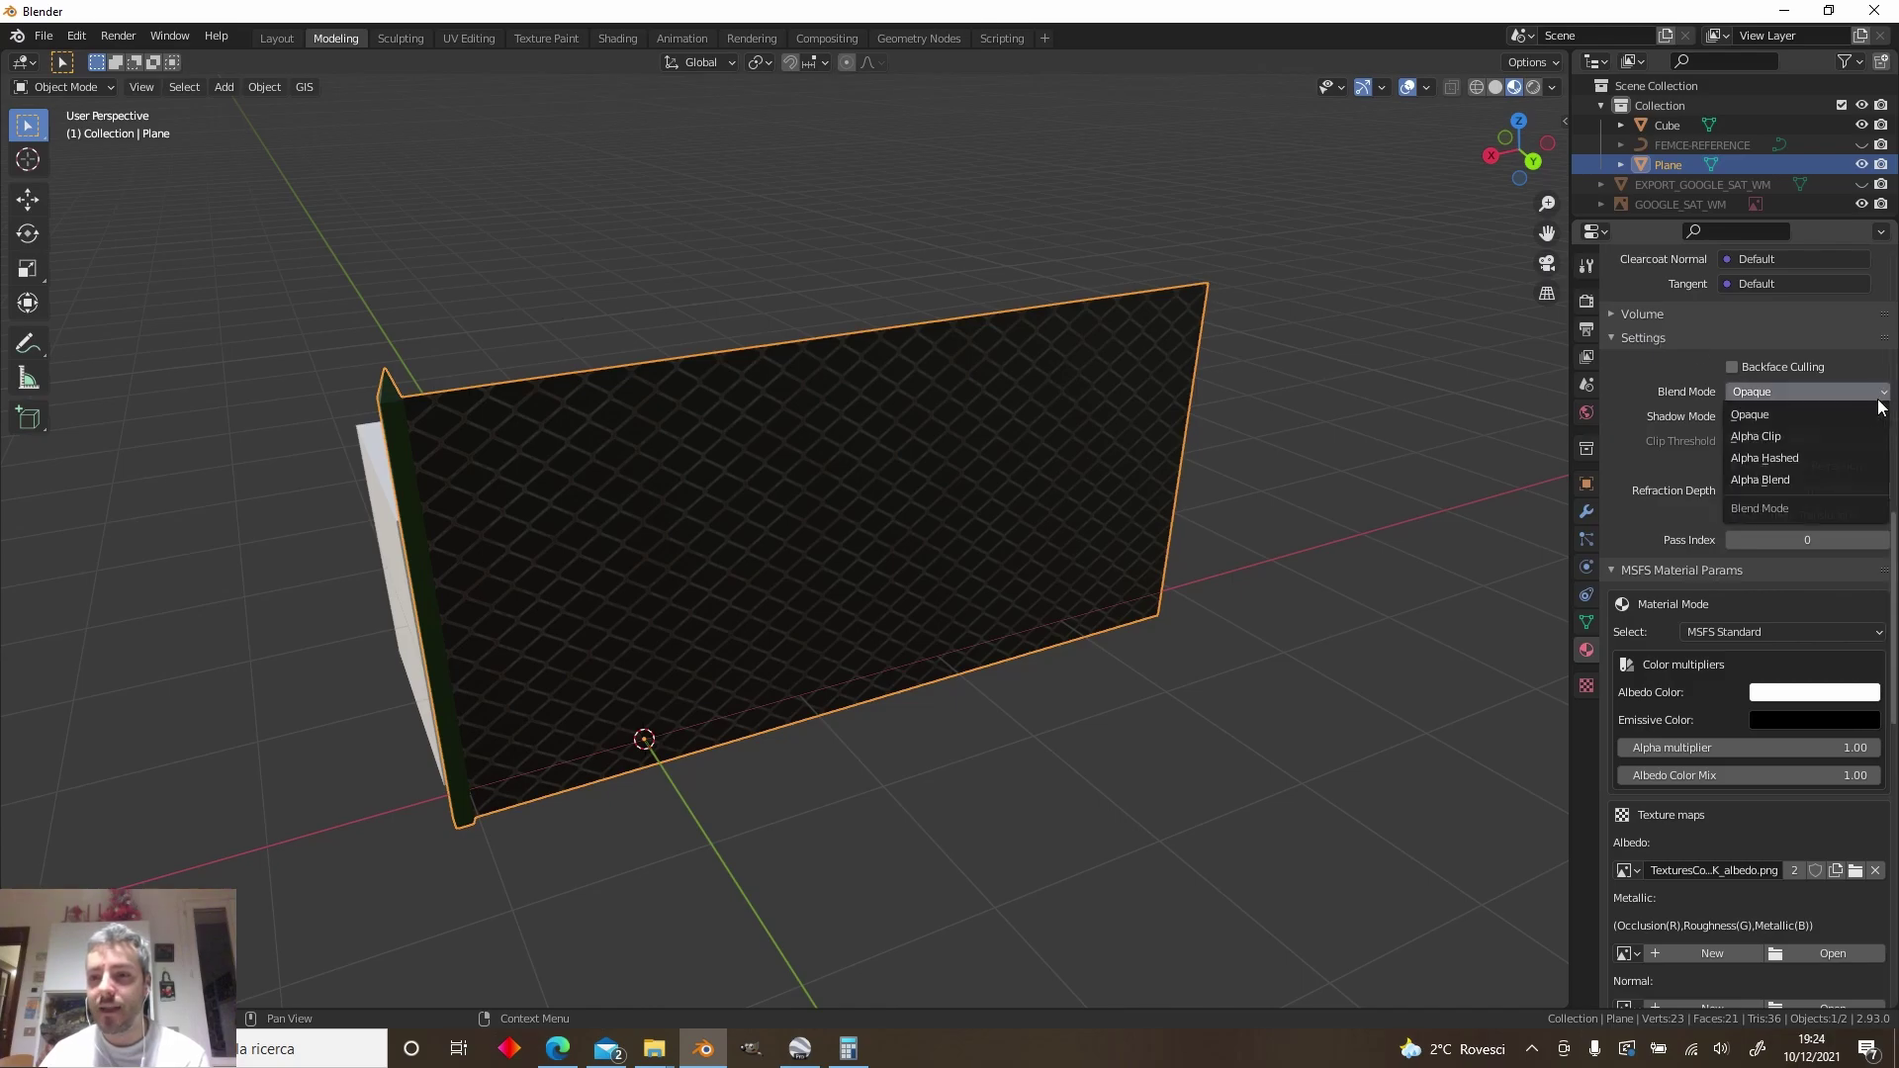
{"action": "left_click", "coordinate": [1842, 479]}
{"action": "mouse_move", "coordinate": [1092, 626]}
{"action": "middle_mouse_down"}
{"action": "mouse_move", "coordinate": [981, 566]}
{"action": "mouse_move", "coordinate": [1111, 578]}
{"action": "mouse_move", "coordinate": [1127, 621]}
{"action": "middle_mouse_up"}
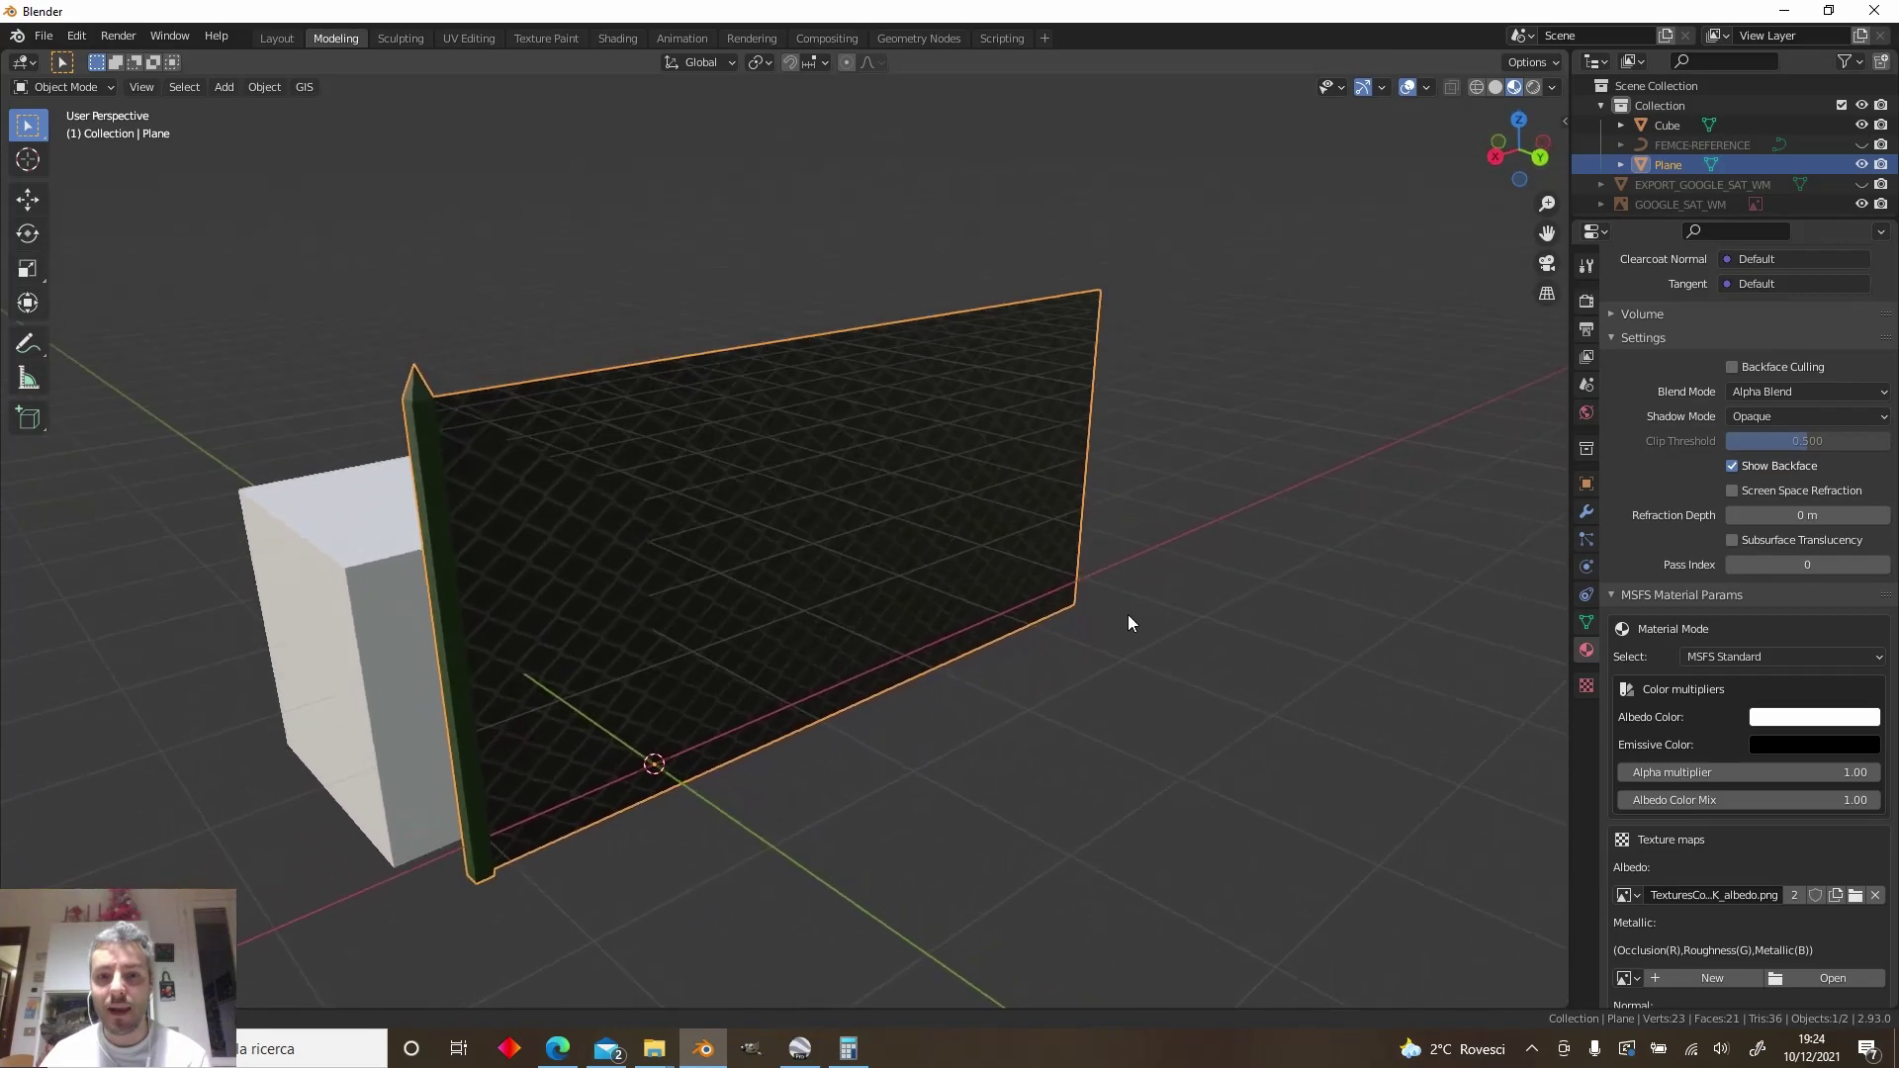
Set the mesh material's Alpha mode to Blend in the MSFS render parameters and inspect the panel against the cube
{"action": "scroll", "coordinate": [1731, 728], "scroll_direction": "down", "scroll_amount": 15}
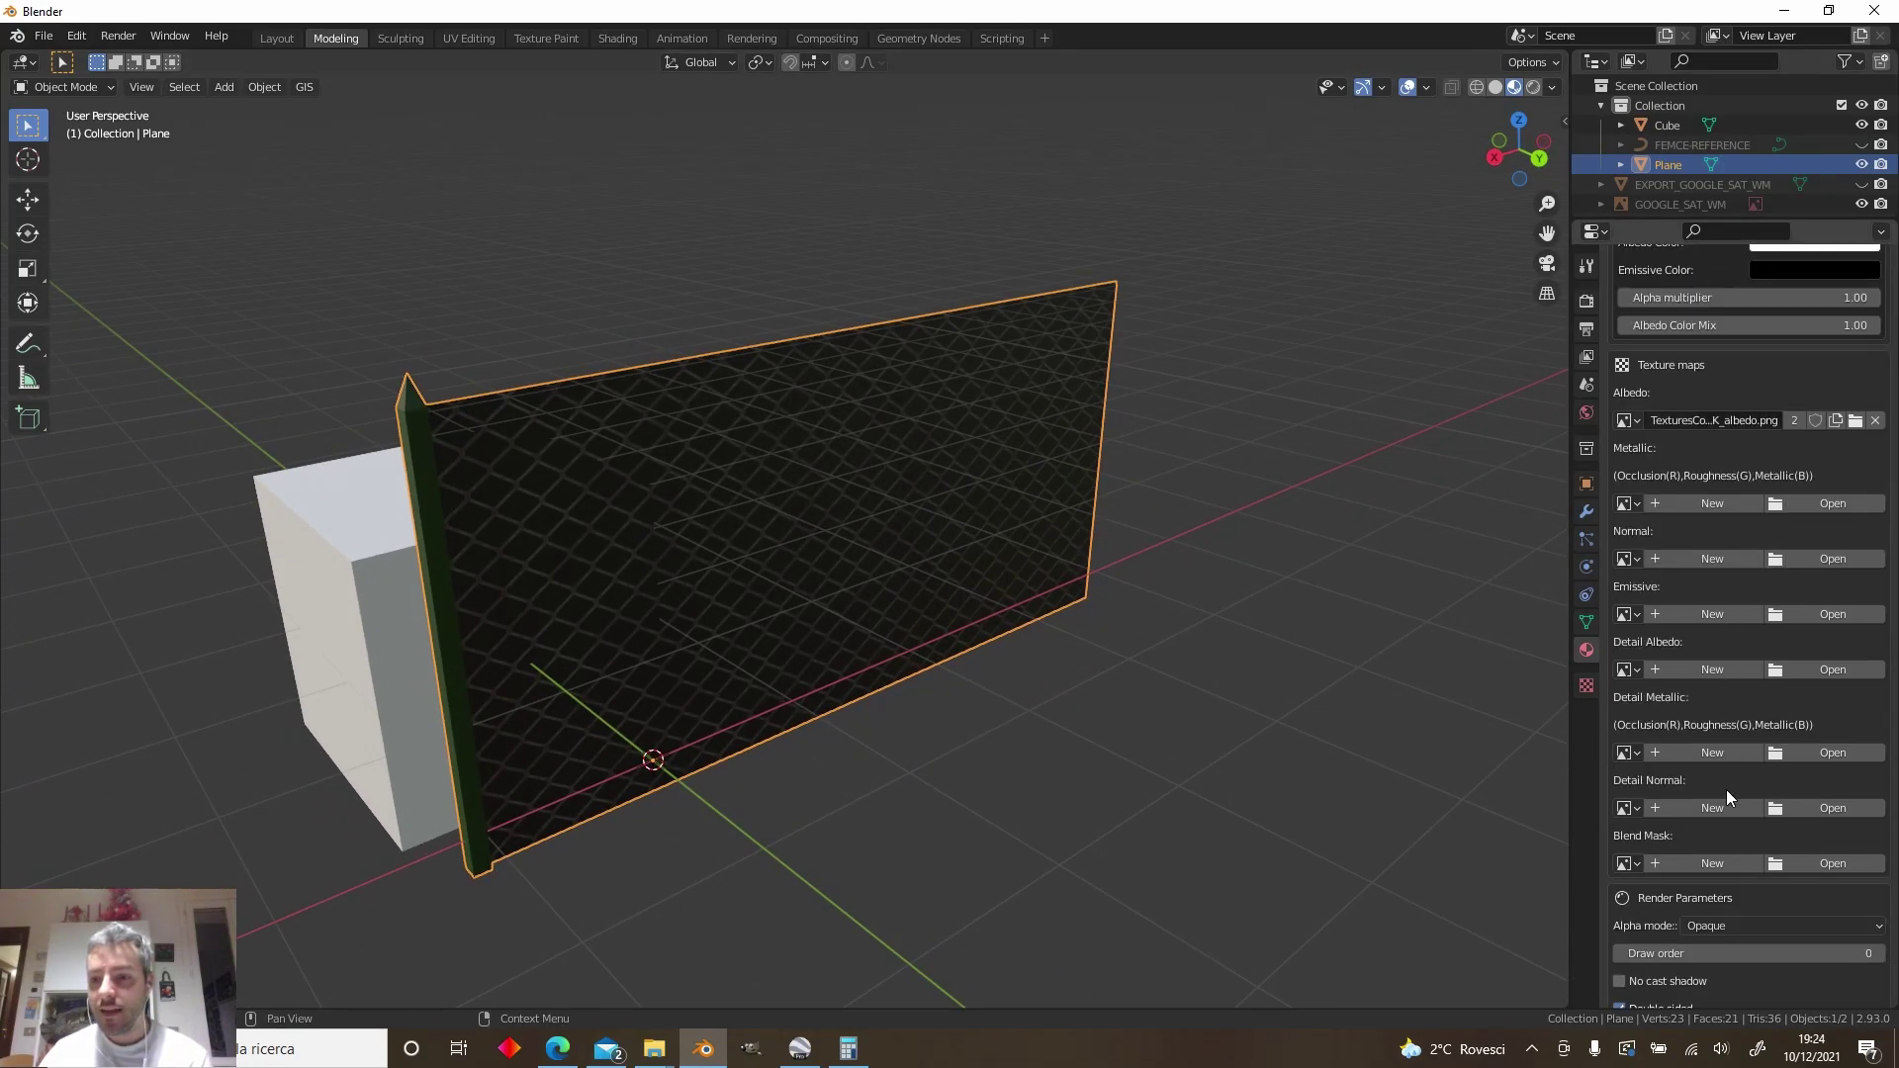
{"action": "left_click", "coordinate": [1747, 811]}
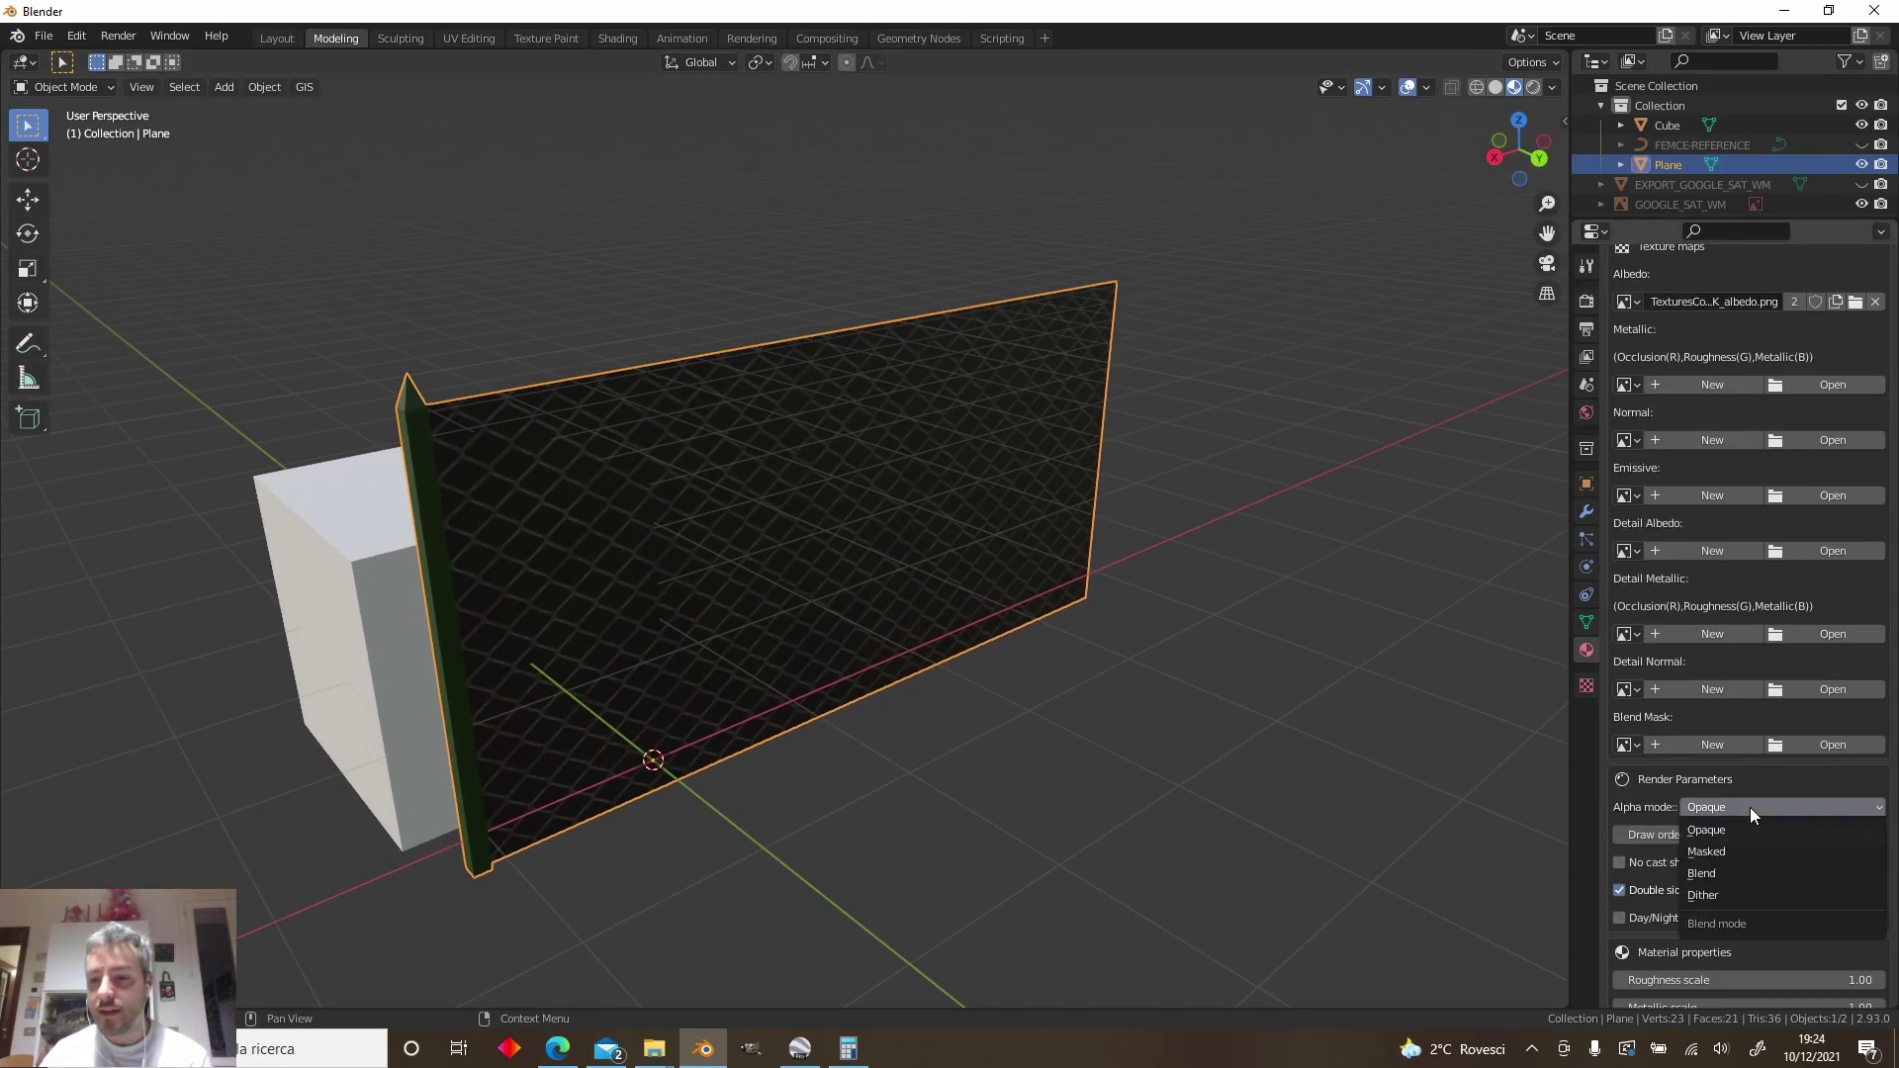
{"action": "left_click", "coordinate": [1737, 870]}
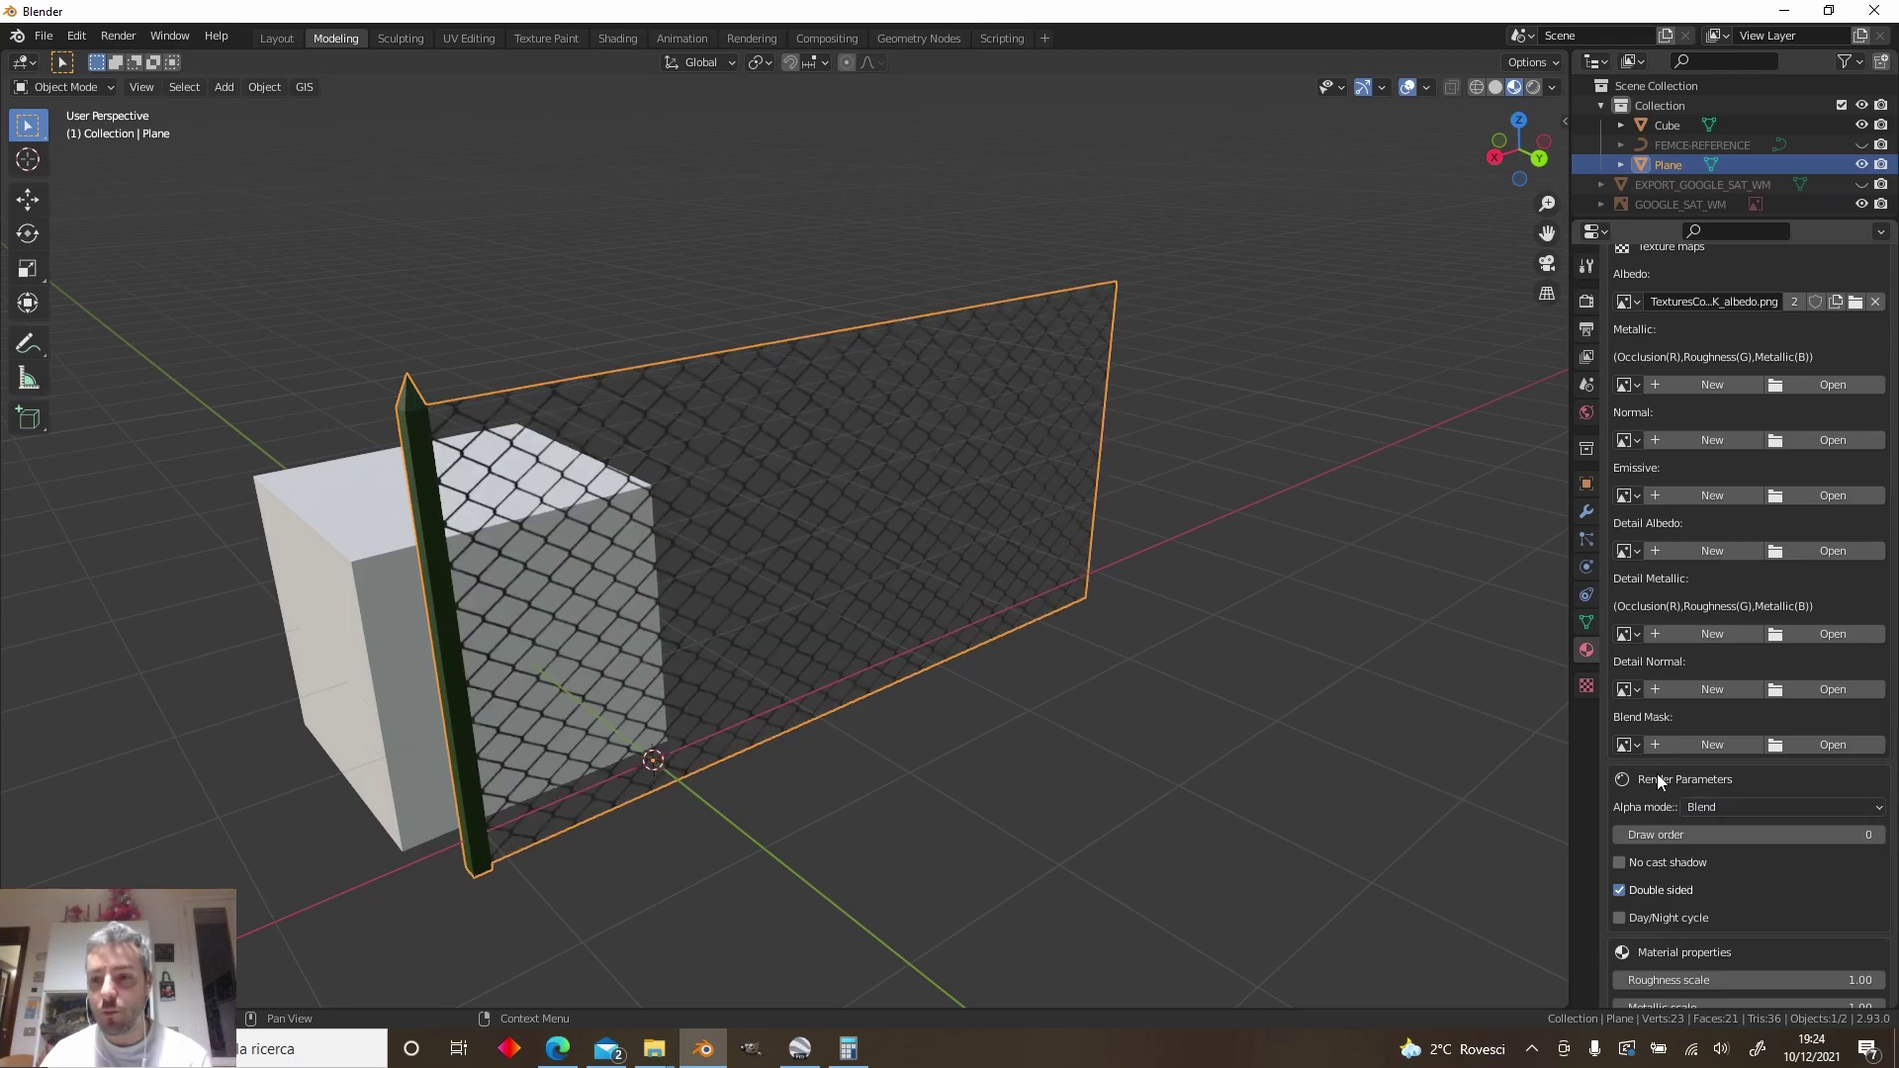
{"action": "middle_click_drag", "start_coordinate": [1137, 715], "coordinate": [846, 650]}
{"action": "scroll", "coordinate": [846, 651], "scroll_direction": "up", "scroll_amount": 8}
{"action": "mouse_move", "coordinate": [673, 626]}
{"action": "middle_mouse_down"}
{"action": "mouse_move", "coordinate": [740, 570]}
{"action": "mouse_move", "coordinate": [810, 566]}
{"action": "mouse_move", "coordinate": [822, 619]}
{"action": "mouse_move", "coordinate": [653, 641]}
{"action": "middle_mouse_up"}
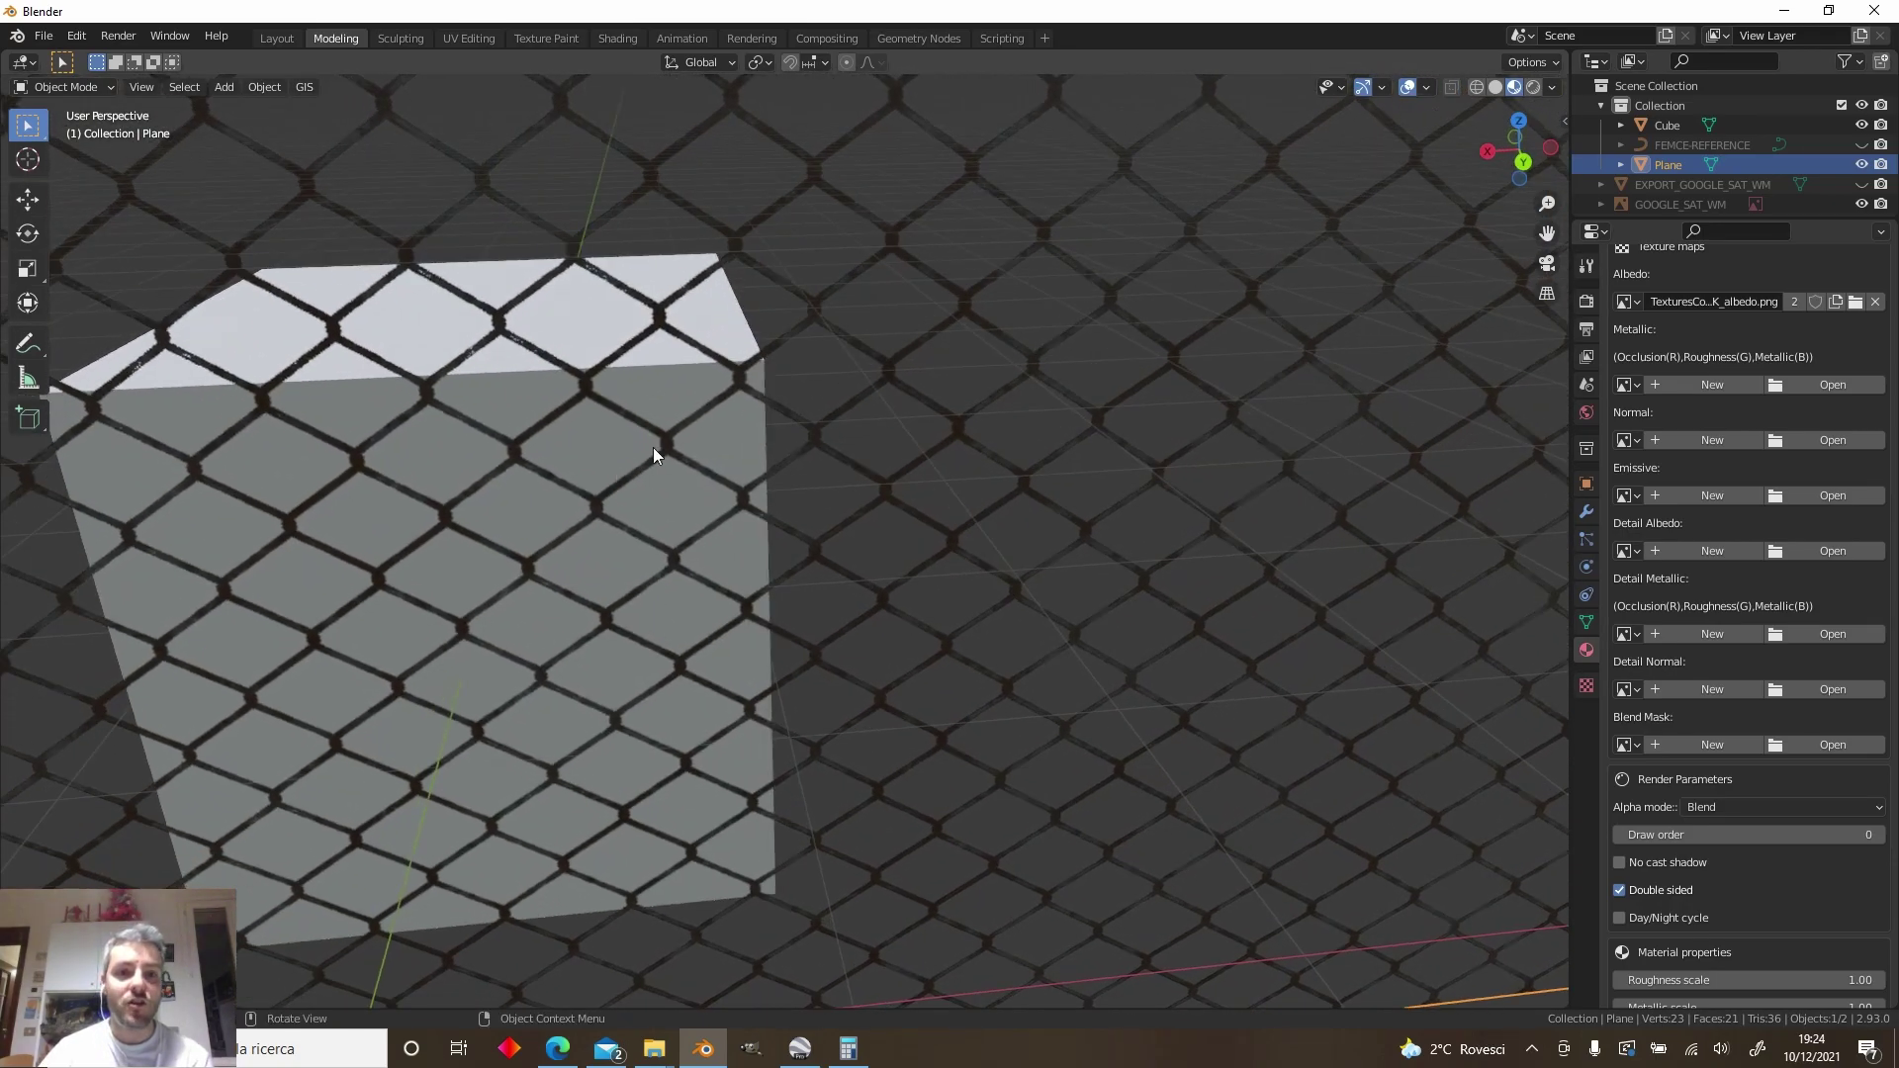
{"action": "scroll", "coordinate": [606, 450], "scroll_direction": "down", "scroll_amount": 5}
{"action": "middle_click_drag", "start_coordinate": [612, 471], "coordinate": [683, 504]}
{"action": "scroll", "coordinate": [668, 465], "scroll_direction": "down", "scroll_amount": 4}
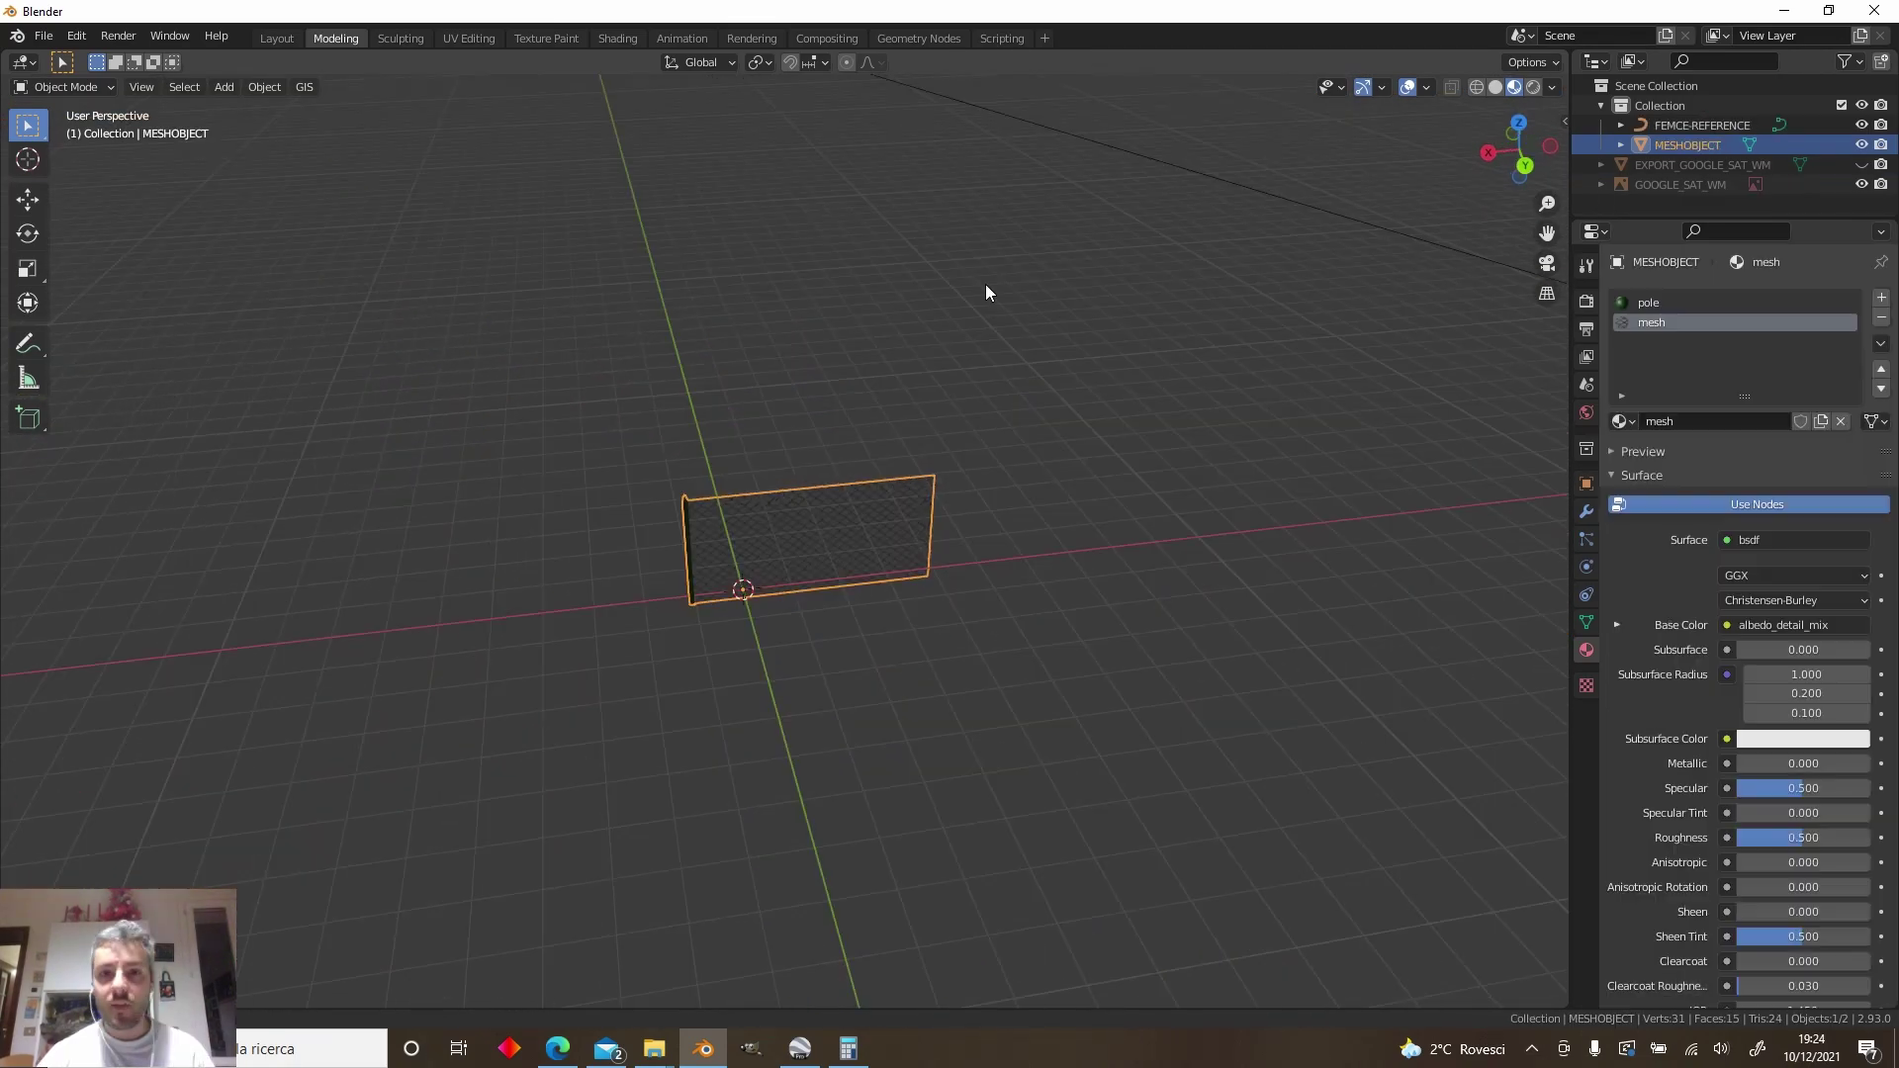
Add a plane mesh at the world origin, alongside the fence panel
{"action": "middle_click_drag", "start_coordinate": [989, 293], "coordinate": [967, 466]}
{"action": "left_click", "coordinate": [967, 466]}
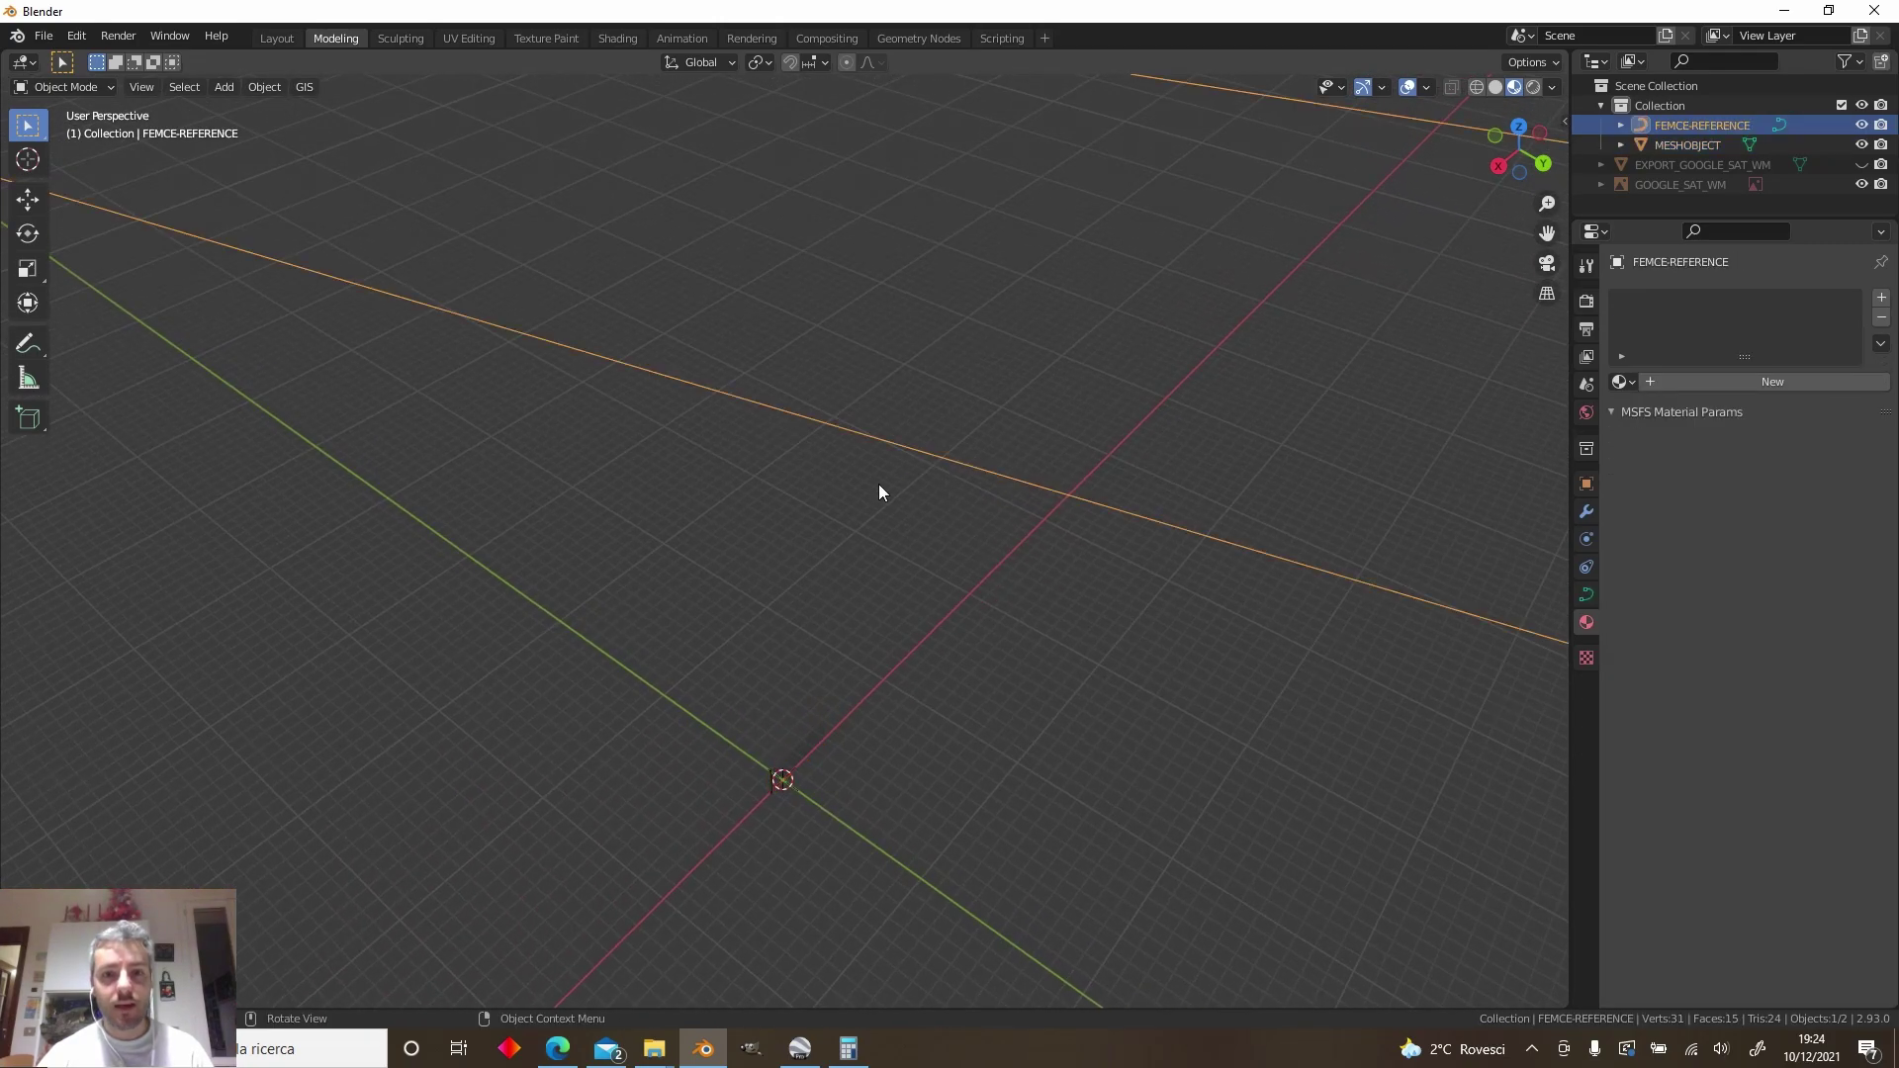
{"action": "left_click", "coordinate": [807, 756]}
{"action": "middle_click_drag", "start_coordinate": [659, 544], "coordinate": [842, 419], "text": "shift"}
{"action": "scroll", "coordinate": [1209, 564], "scroll_direction": "down", "scroll_amount": 2}
{"action": "middle_click_drag", "start_coordinate": [1039, 352], "coordinate": [870, 539], "text": "shift"}
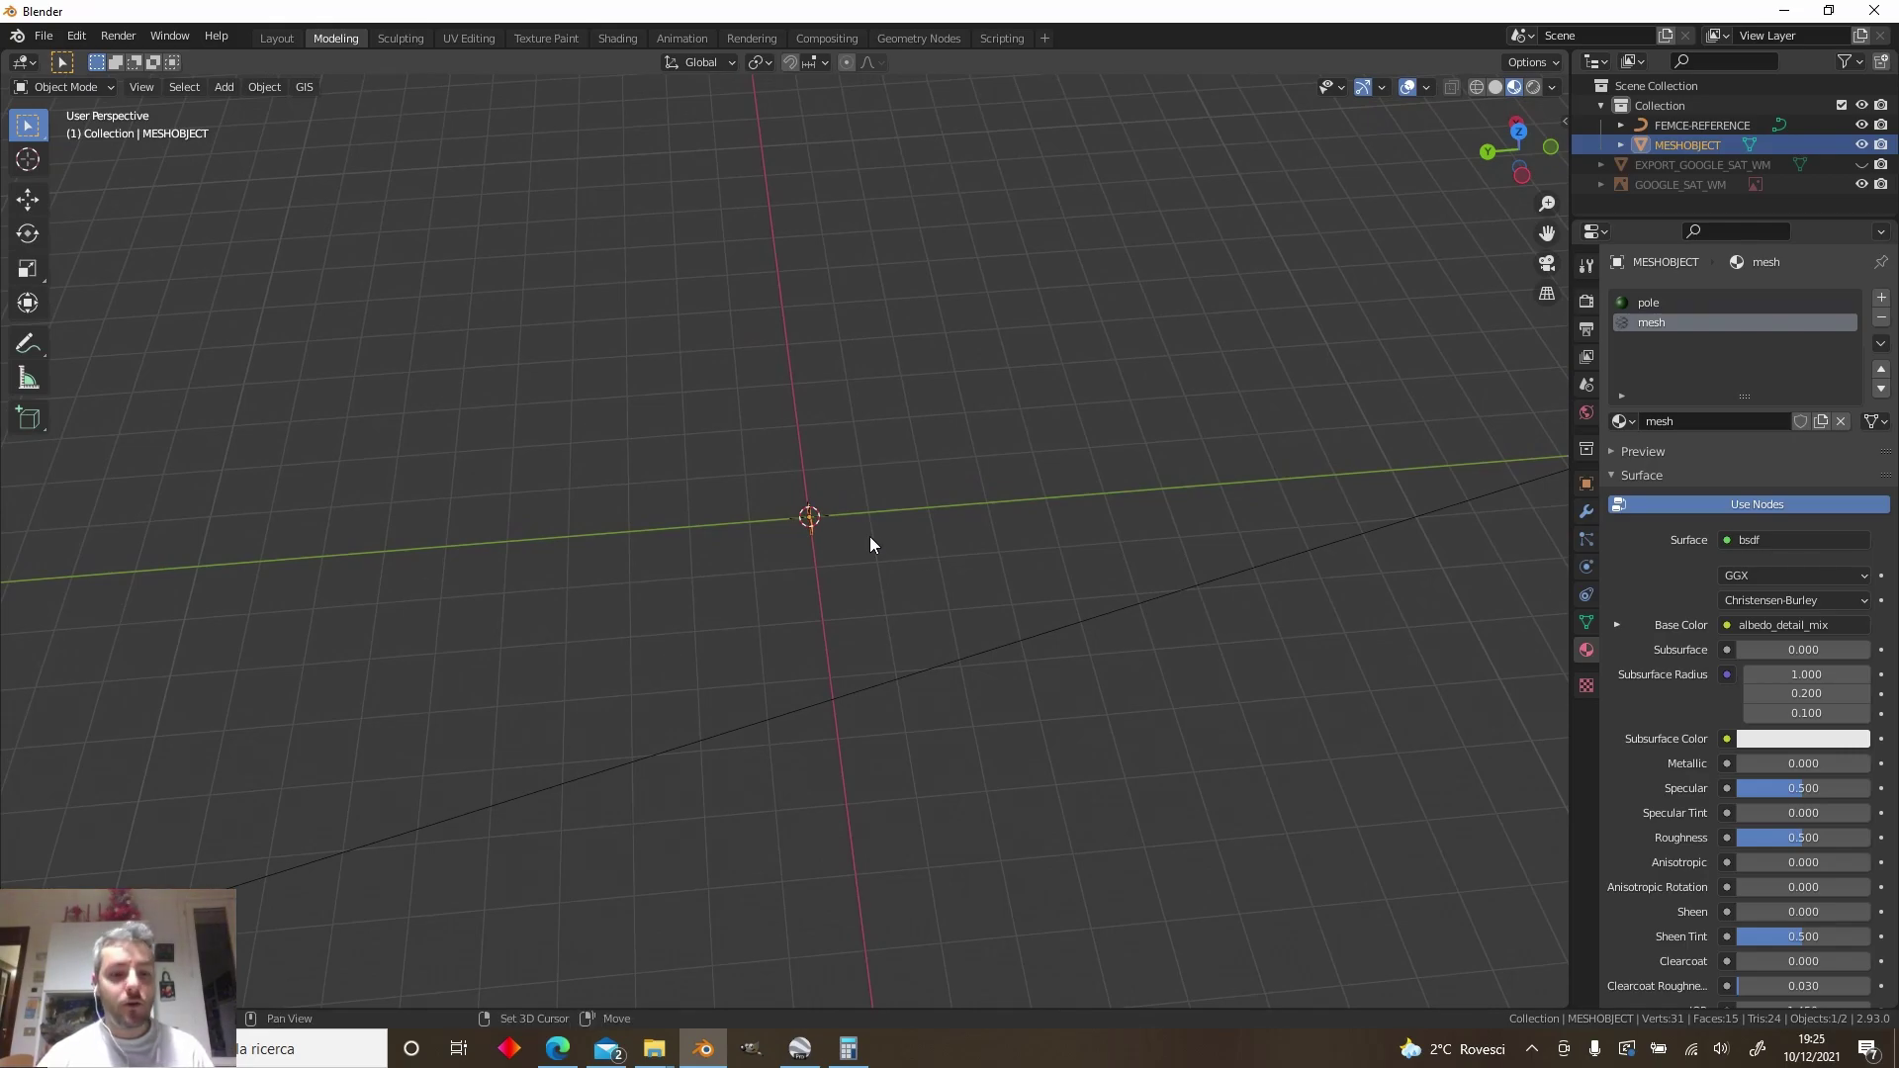
{"action": "key", "text": "shift+a"}
{"action": "mouse_move", "coordinate": [869, 538]}
{"action": "left_click", "coordinate": [951, 534]}
{"action": "scroll", "coordinate": [884, 518], "scroll_direction": "up", "scroll_amount": 5}
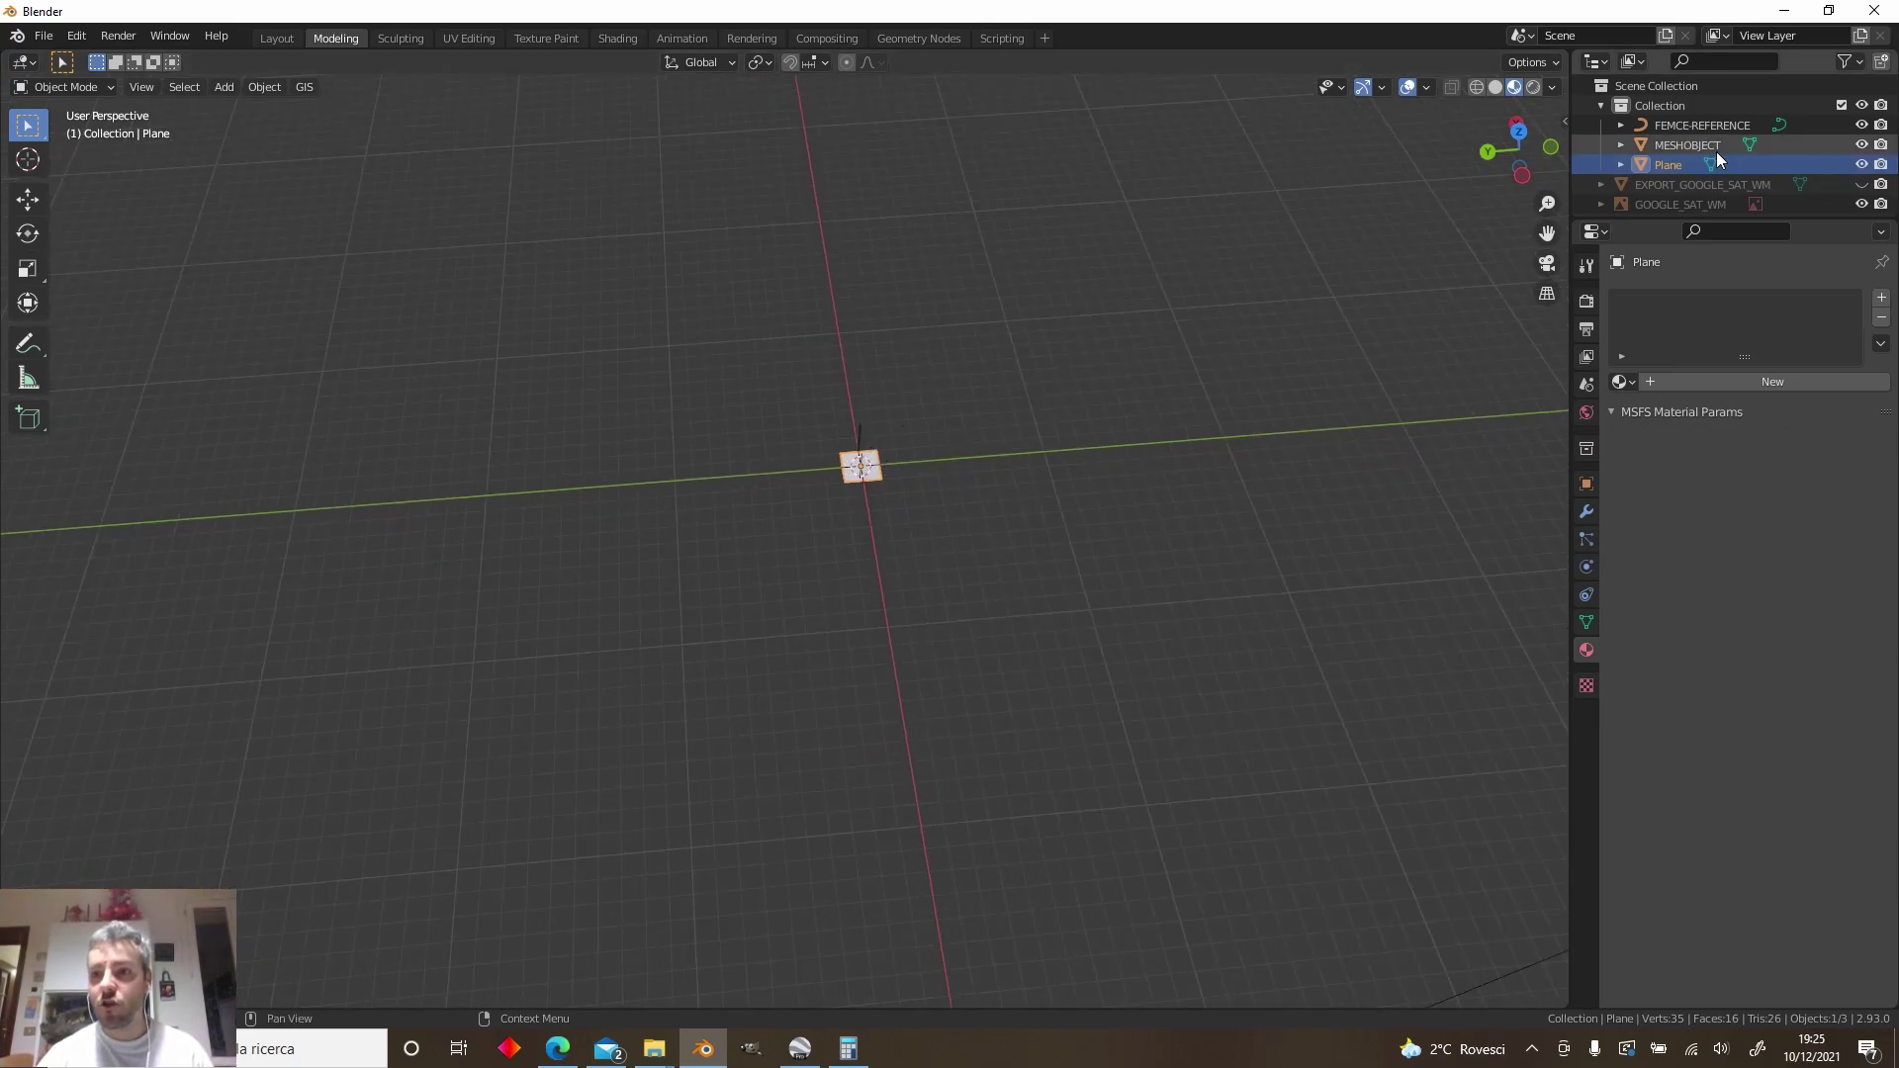
{"action": "scroll", "coordinate": [1130, 770], "scroll_direction": "down", "scroll_amount": 3}
{"action": "scroll", "coordinate": [979, 615], "scroll_direction": "up", "scroll_amount": 5}
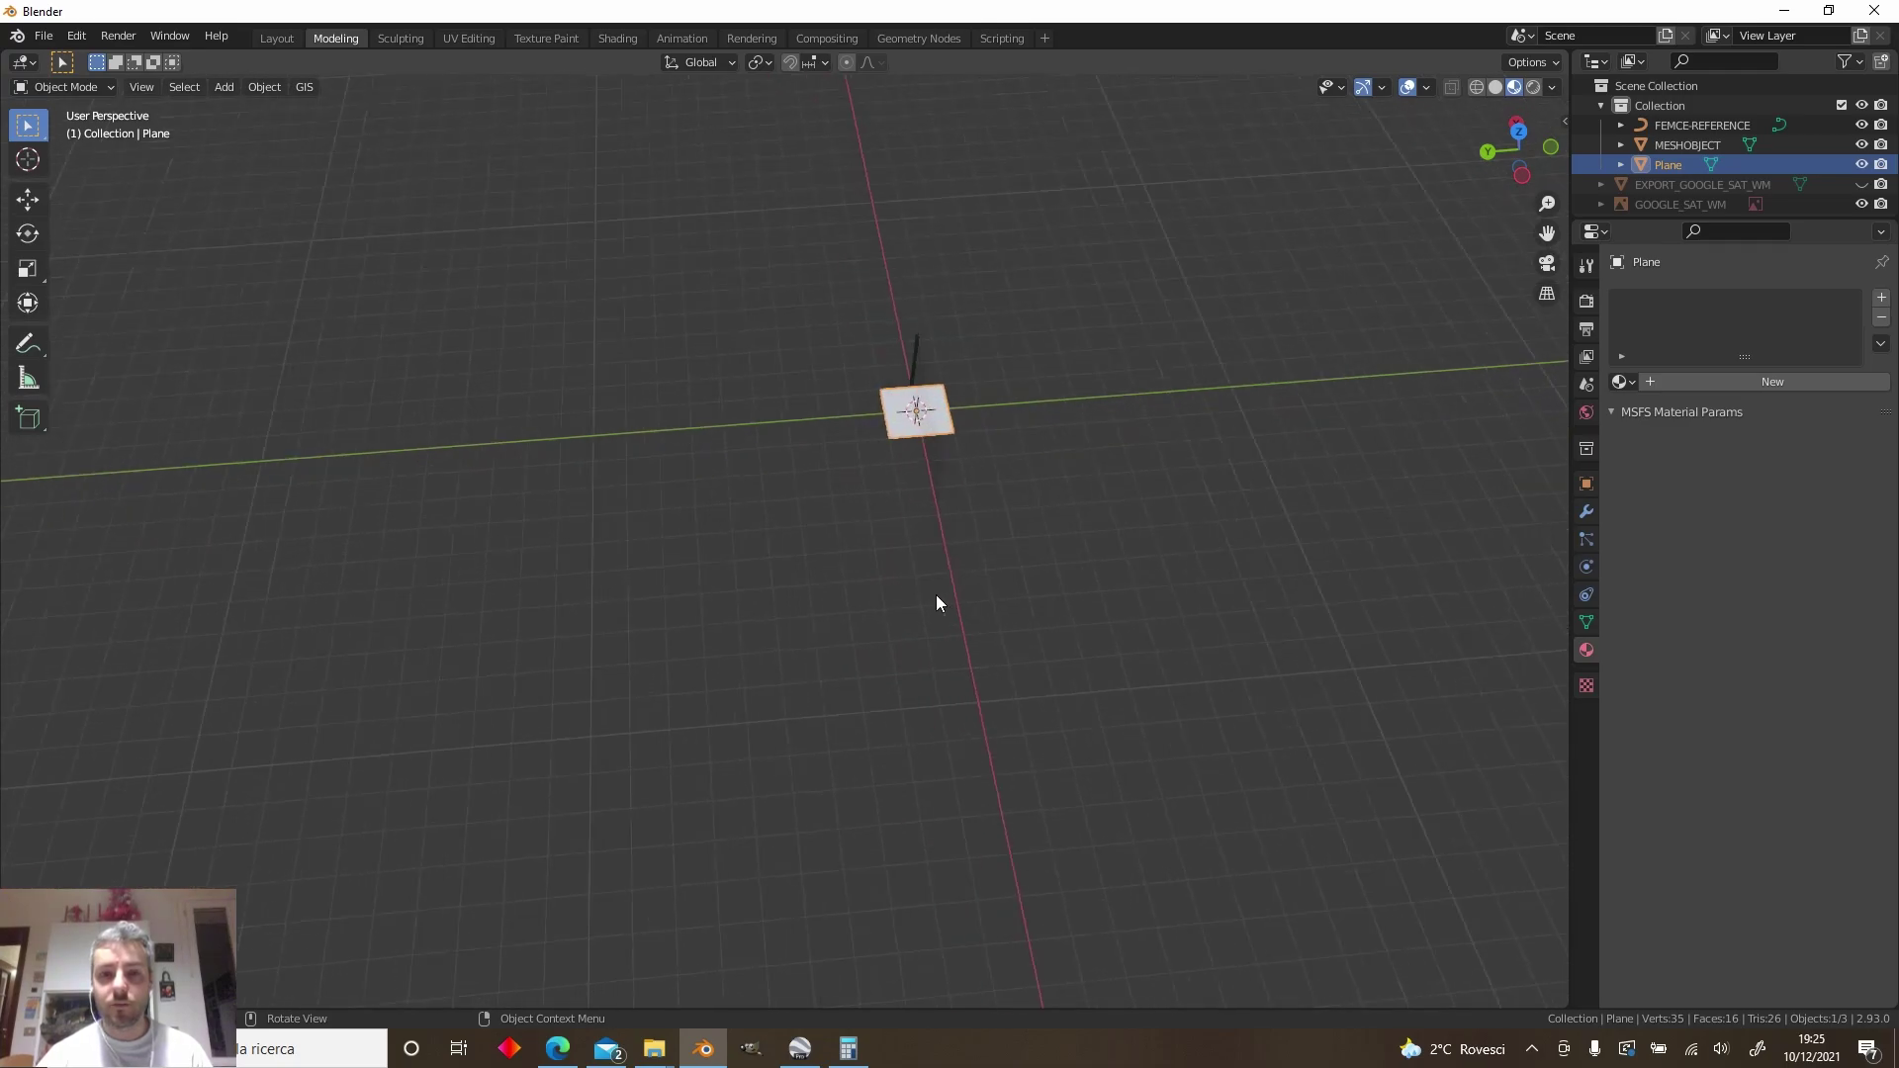
Rename the new plane as DUMMY
{"action": "double_click", "coordinate": [1674, 167]}
{"action": "type", "text": "DUMMY"}
{"action": "key", "text": "Return"}
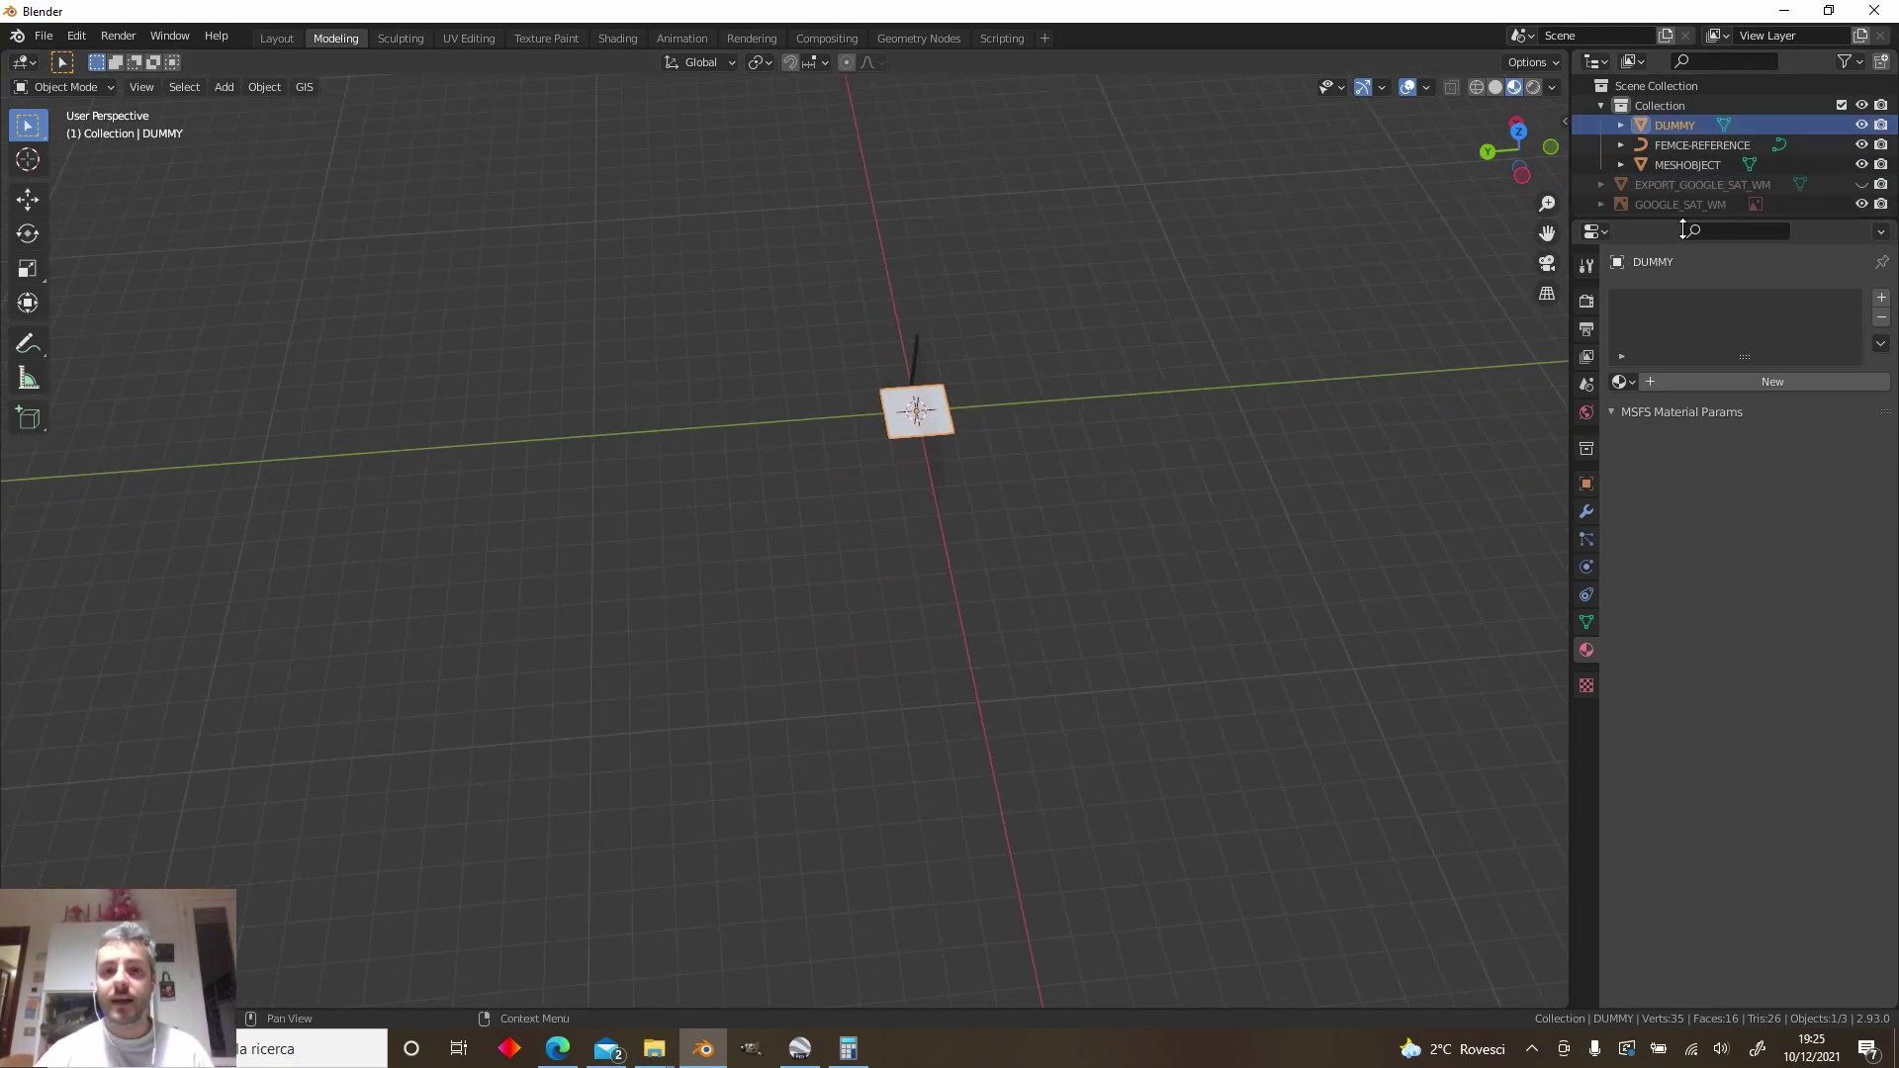
Add an Array modifier to the DUMMY plane
{"action": "scroll", "coordinate": [1060, 446], "scroll_direction": "down", "scroll_amount": 3}
{"action": "left_click", "coordinate": [1587, 512]}
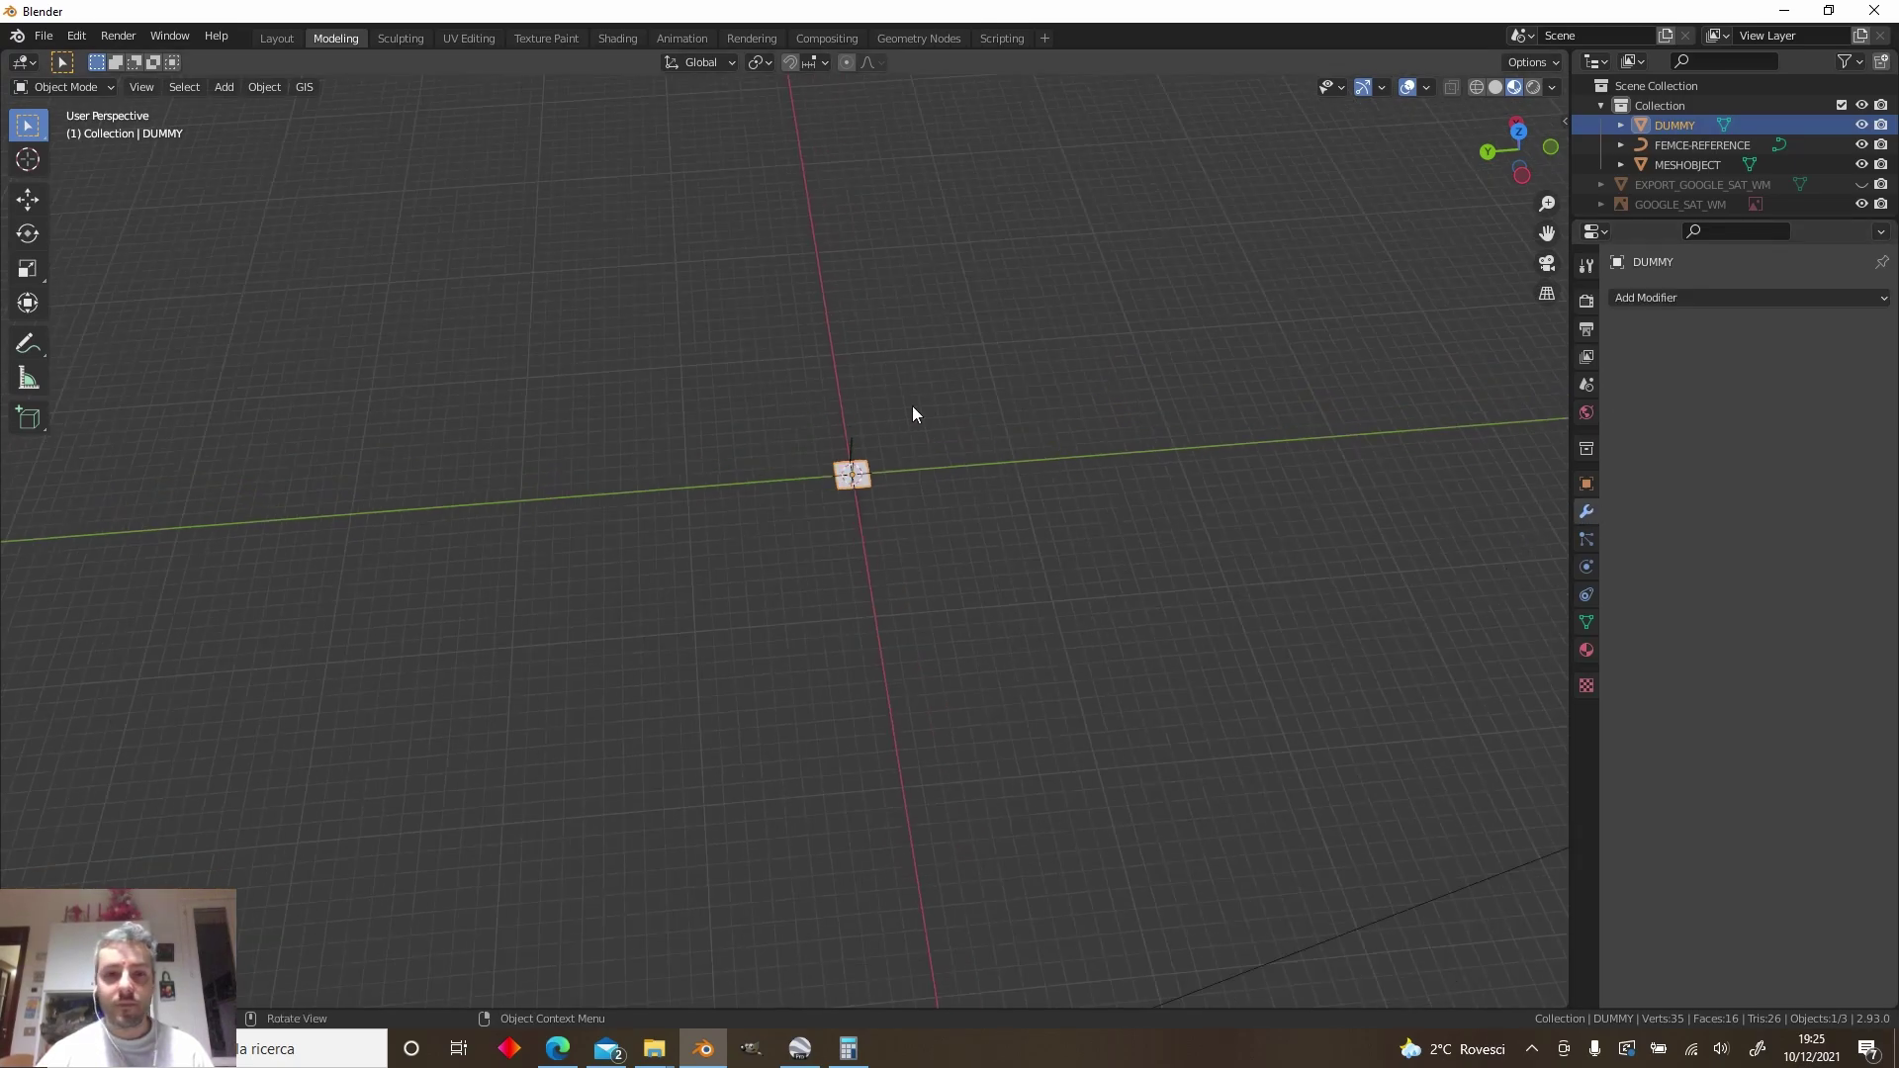
{"action": "left_click", "coordinate": [1671, 292]}
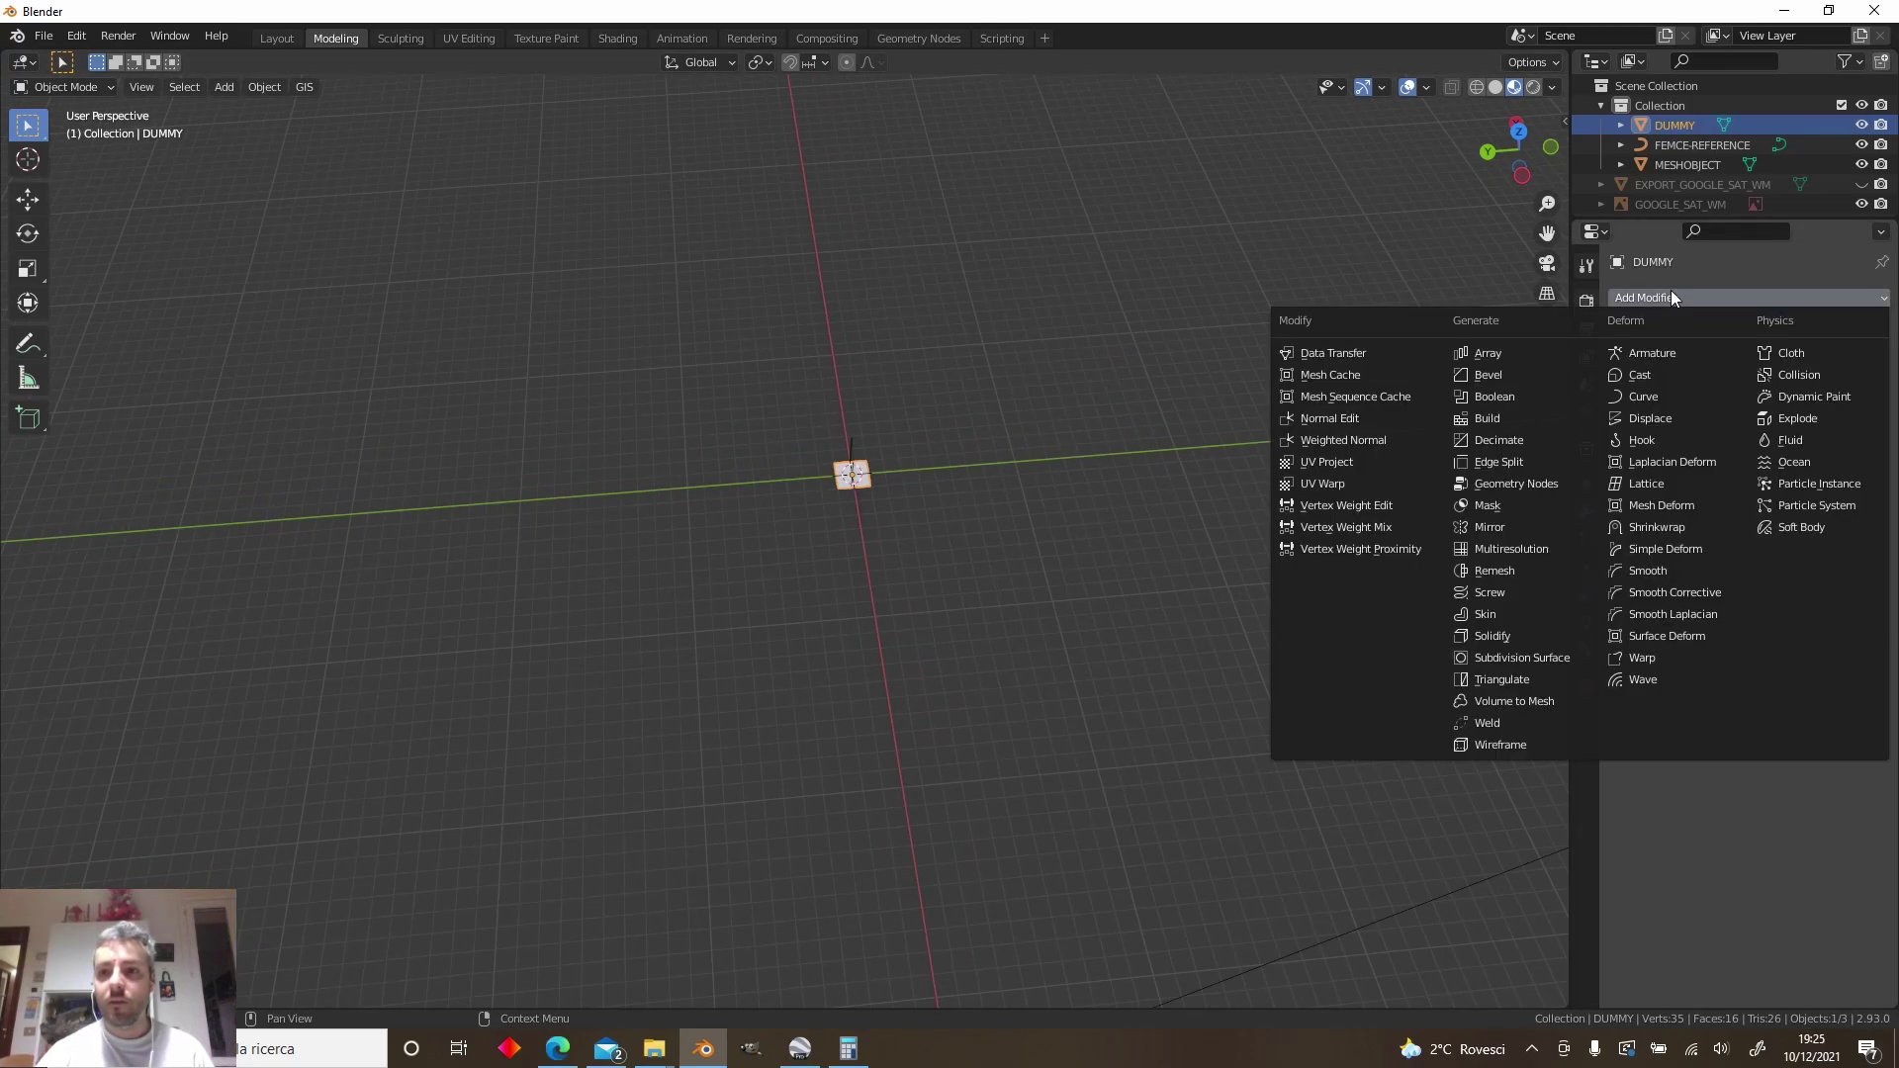
{"action": "left_click", "coordinate": [1506, 355]}
{"action": "scroll", "coordinate": [1414, 404], "scroll_direction": "down", "scroll_amount": 5}
{"action": "middle_click_drag", "start_coordinate": [1150, 546], "coordinate": [1070, 444], "text": "shift"}
{"action": "scroll", "coordinate": [790, 392], "scroll_direction": "up", "scroll_amount": 6}
{"action": "middle_click_drag", "start_coordinate": [789, 392], "coordinate": [839, 577], "text": "shift"}
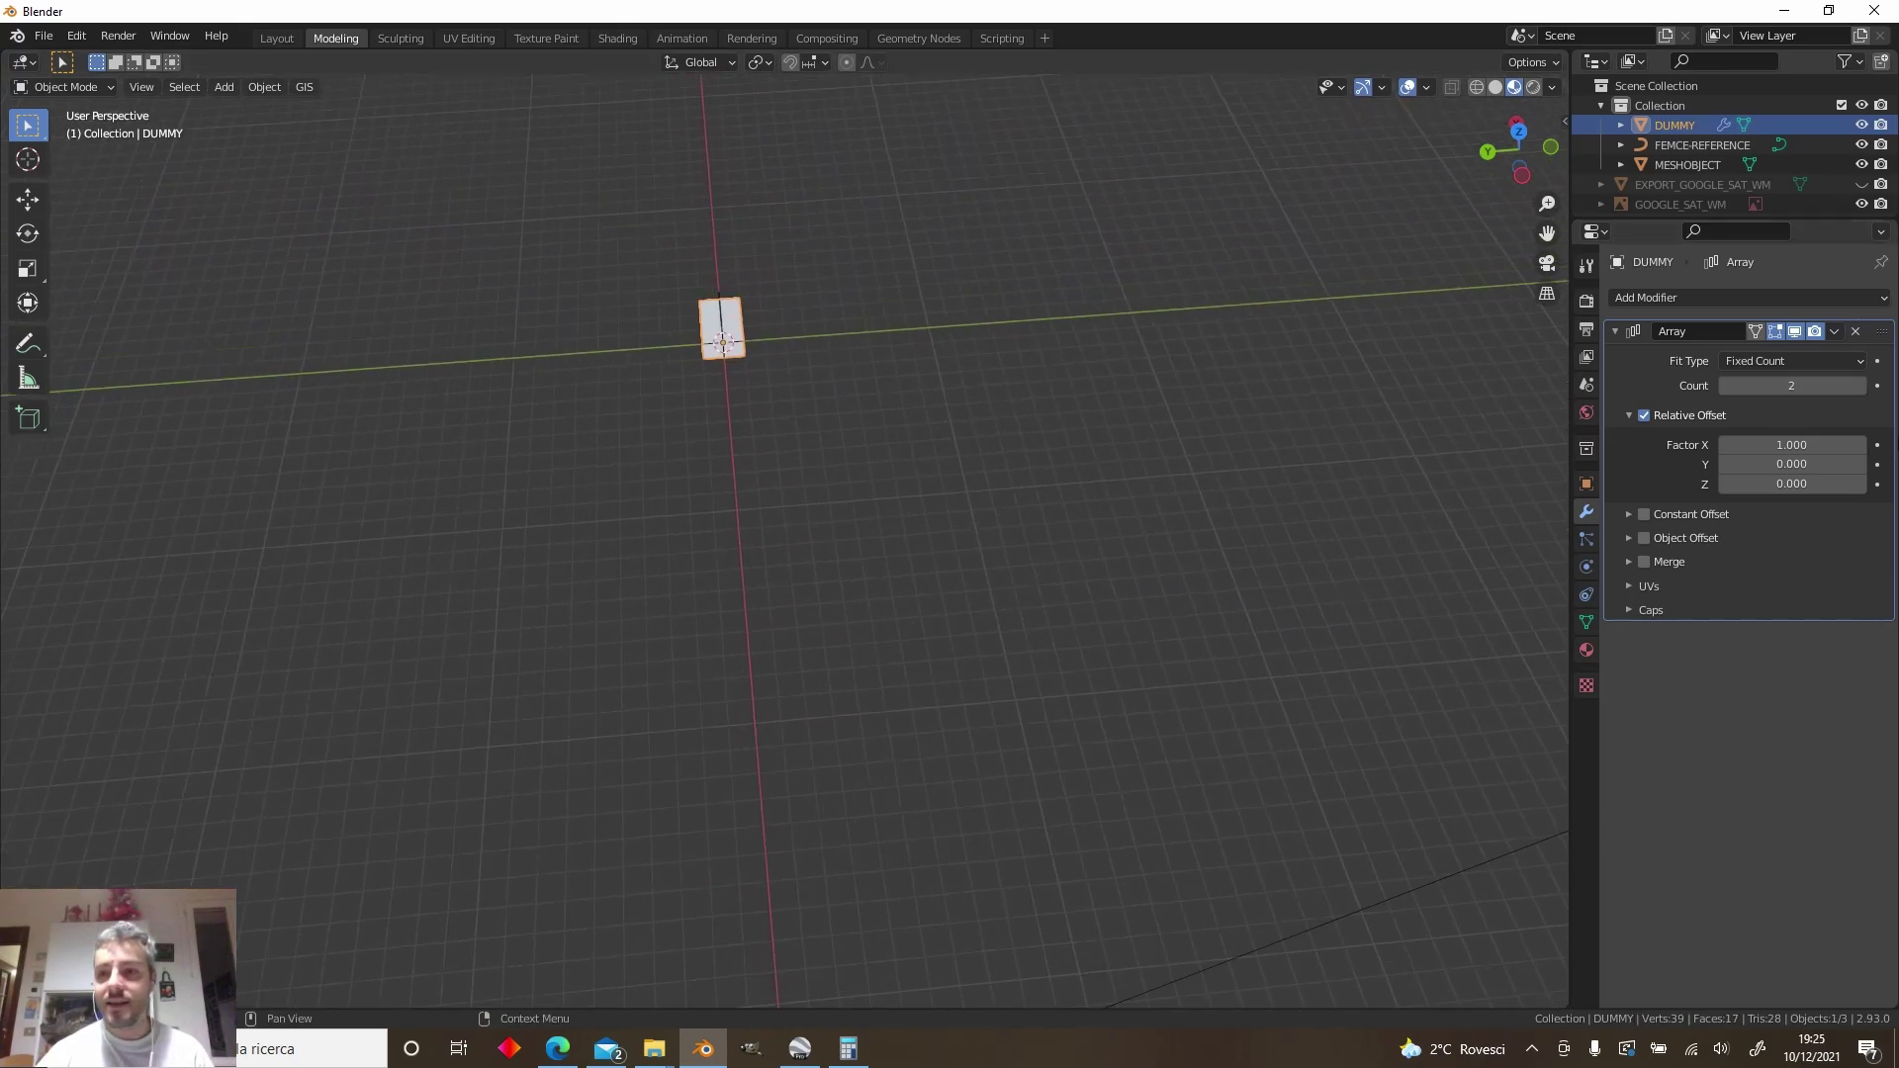
Try a fixed count of 25 copies and a relative X offset of 1.8 in the array, and undo these changes
{"action": "left_click_drag", "start_coordinate": [1795, 390], "coordinate": [1812, 390]}
{"action": "scroll", "coordinate": [1049, 448], "scroll_direction": "down", "scroll_amount": 3}
{"action": "middle_click_drag", "start_coordinate": [1049, 447], "coordinate": [1030, 609], "text": "shift"}
{"action": "mouse_move", "coordinate": [1798, 444]}
{"action": "left_mouse_down"}
{"action": "mouse_move", "coordinate": [1825, 444]}
{"action": "mouse_move", "coordinate": [1762, 431]}
{"action": "mouse_move", "coordinate": [1820, 464]}
{"action": "mouse_move", "coordinate": [1741, 464]}
{"action": "mouse_move", "coordinate": [1781, 464]}
{"action": "left_mouse_up"}
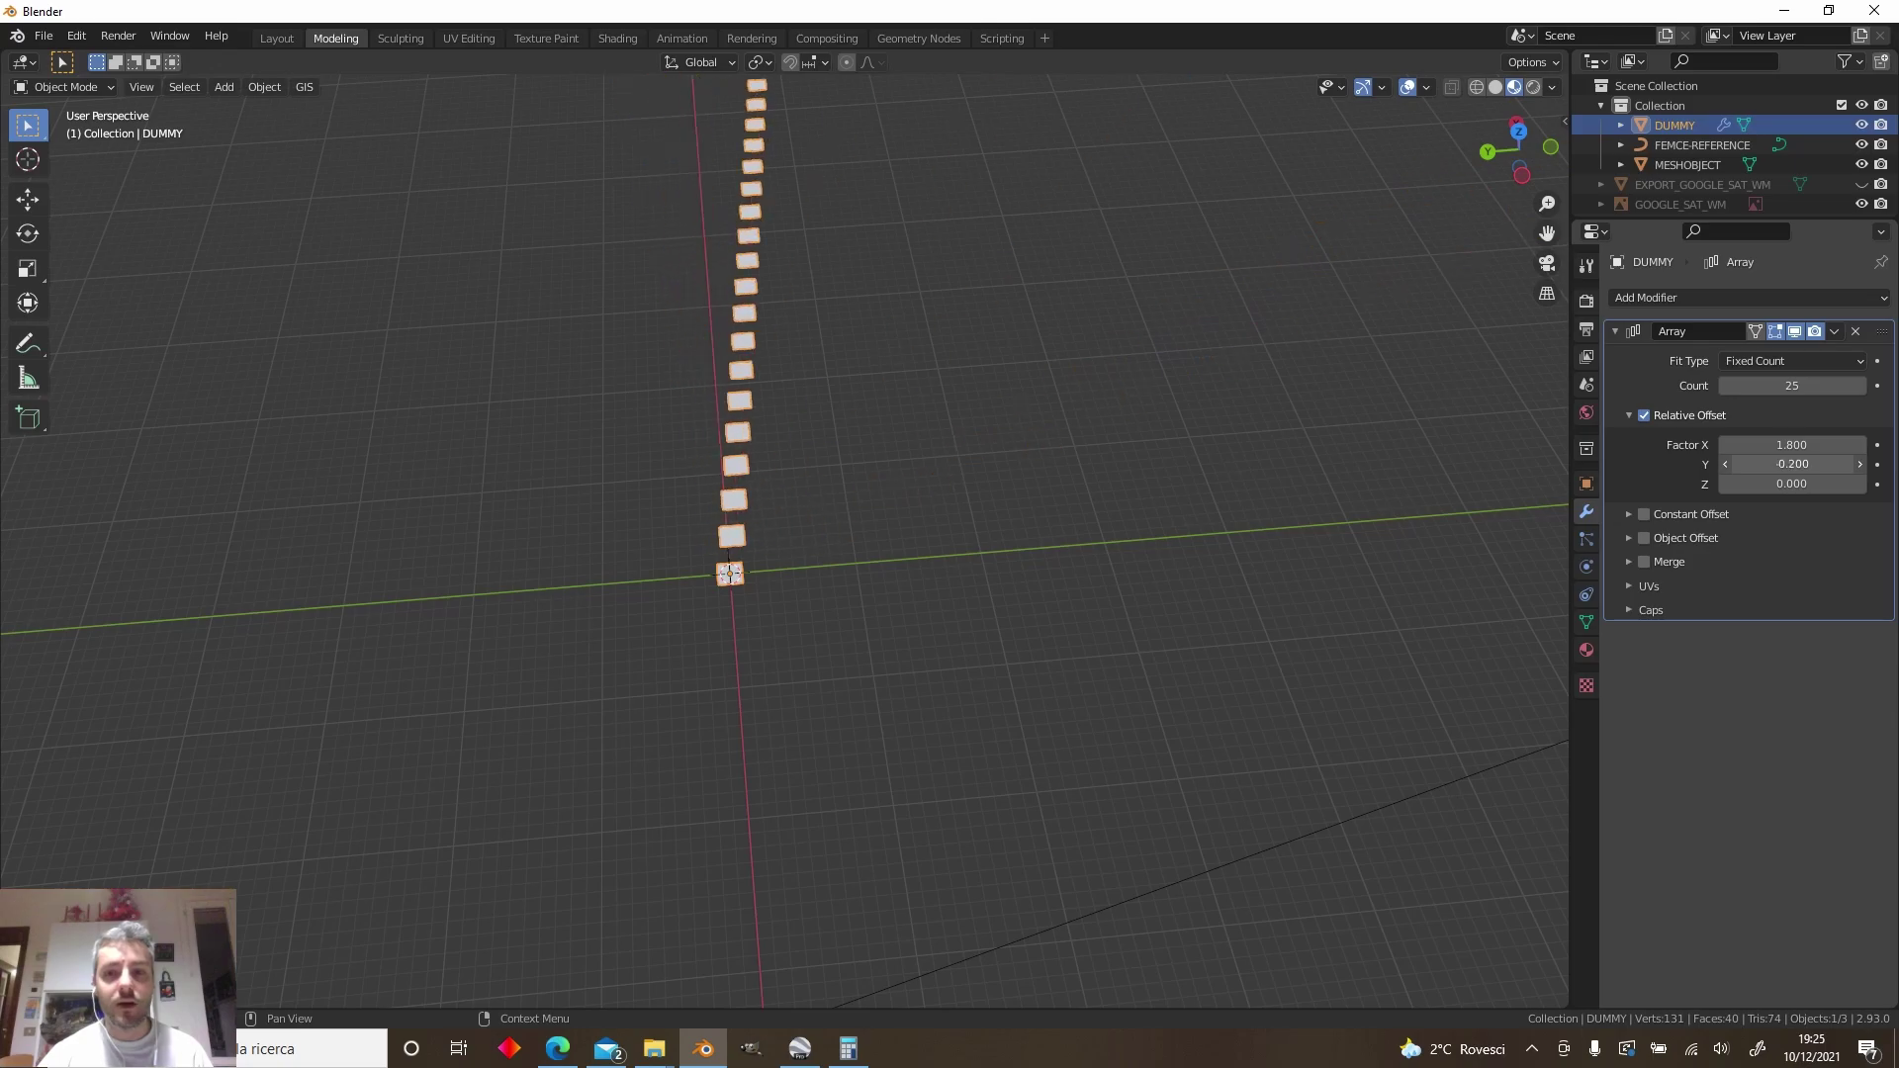
{"action": "key", "text": "ctrl+z"}
{"action": "key", "text": "ctrl+z"}
{"action": "key", "text": "ctrl+z"}
Set the array's Fit Type to Fit Curve with FEMCE-REFERENCE as its curve
{"action": "middle_click_drag", "start_coordinate": [951, 588], "coordinate": [980, 516], "text": "shift"}
{"action": "middle_click_drag", "start_coordinate": [1050, 457], "coordinate": [849, 272], "text": "shift"}
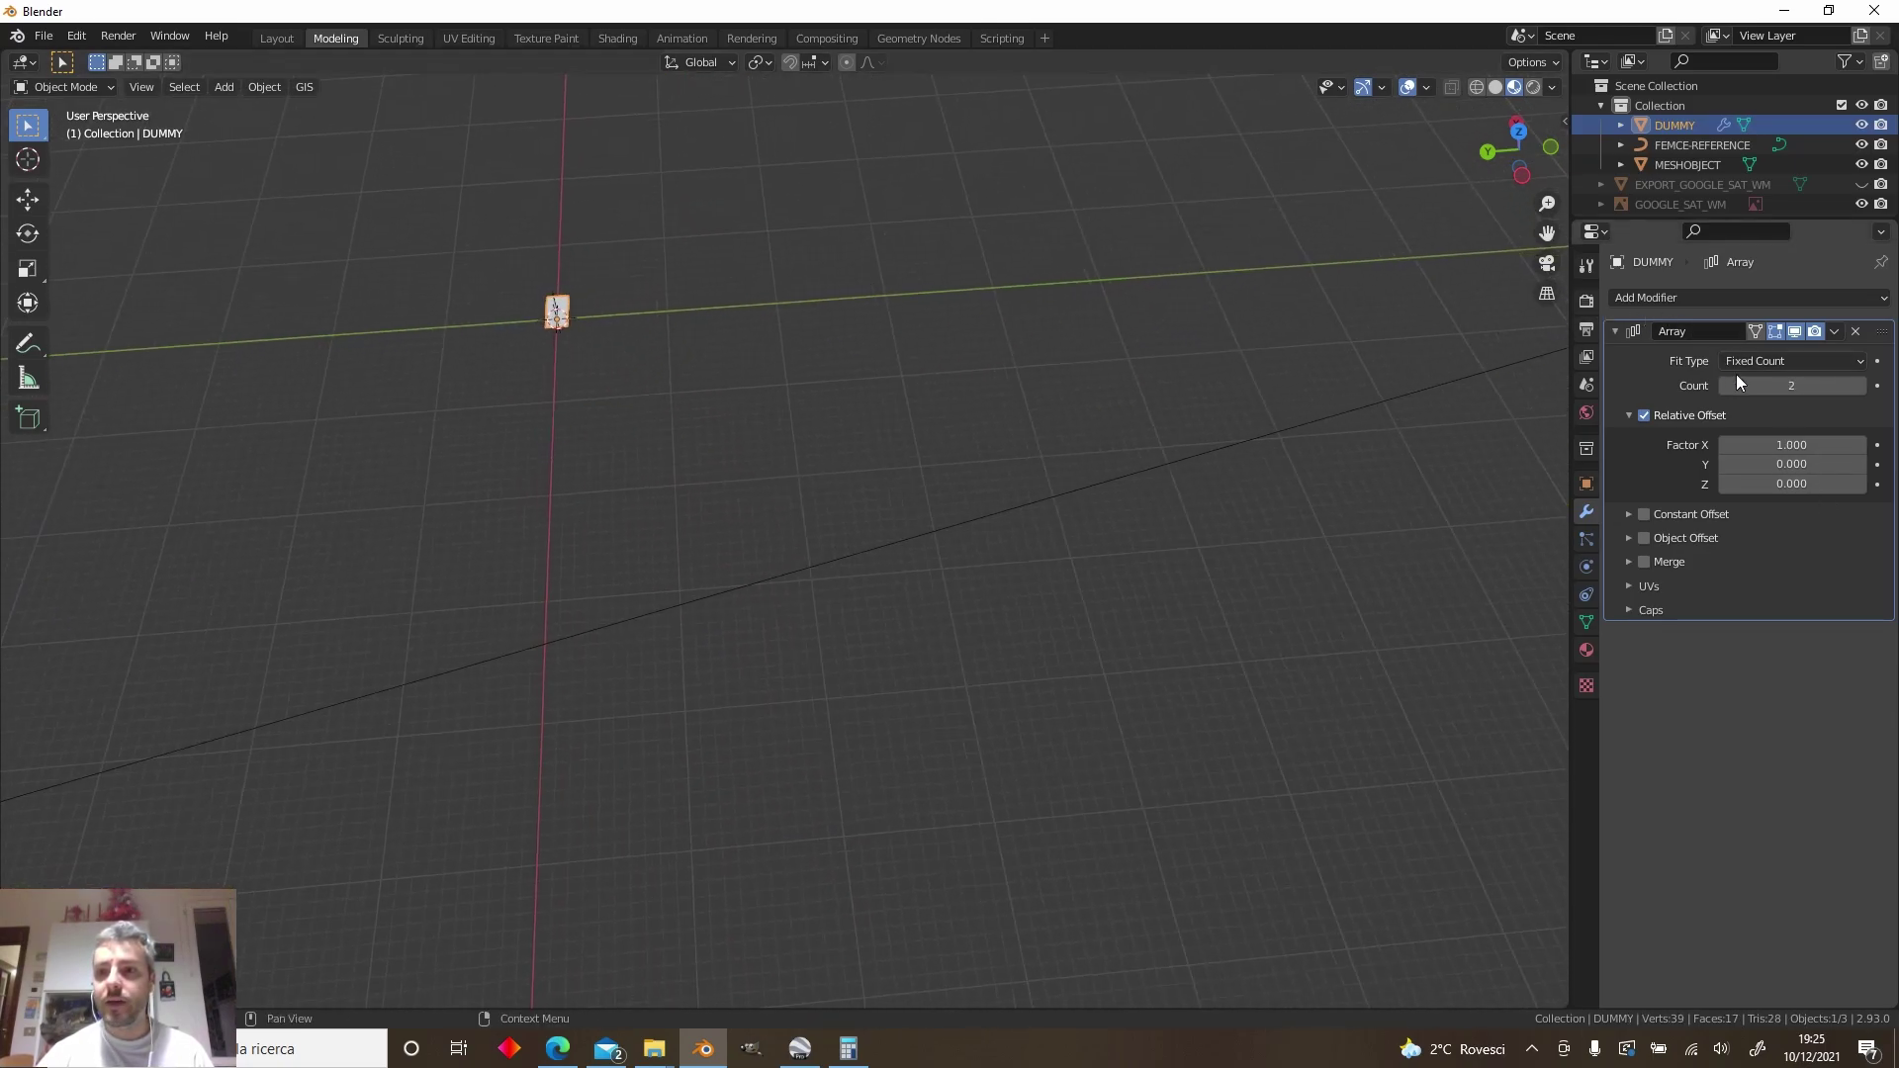
{"action": "left_click", "coordinate": [1761, 362]}
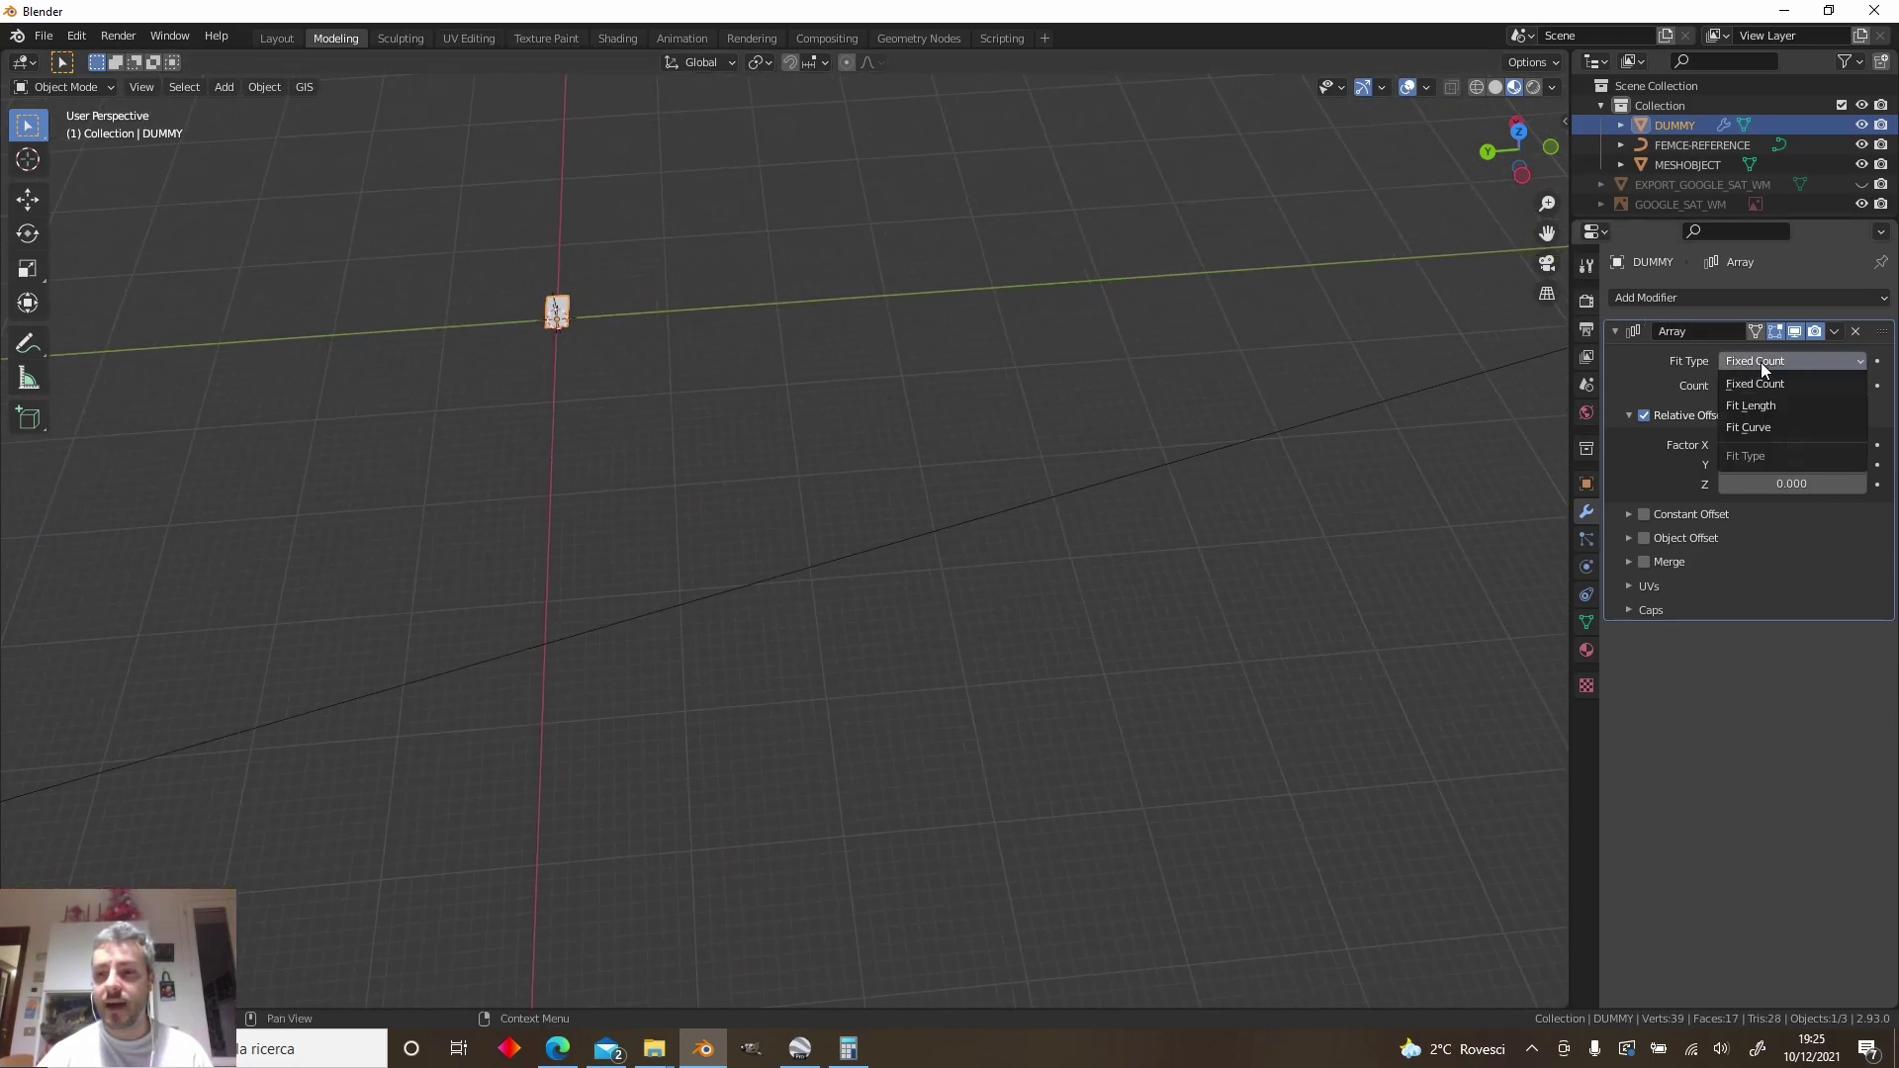
{"action": "left_click", "coordinate": [1748, 426]}
{"action": "left_click", "coordinate": [1857, 386]}
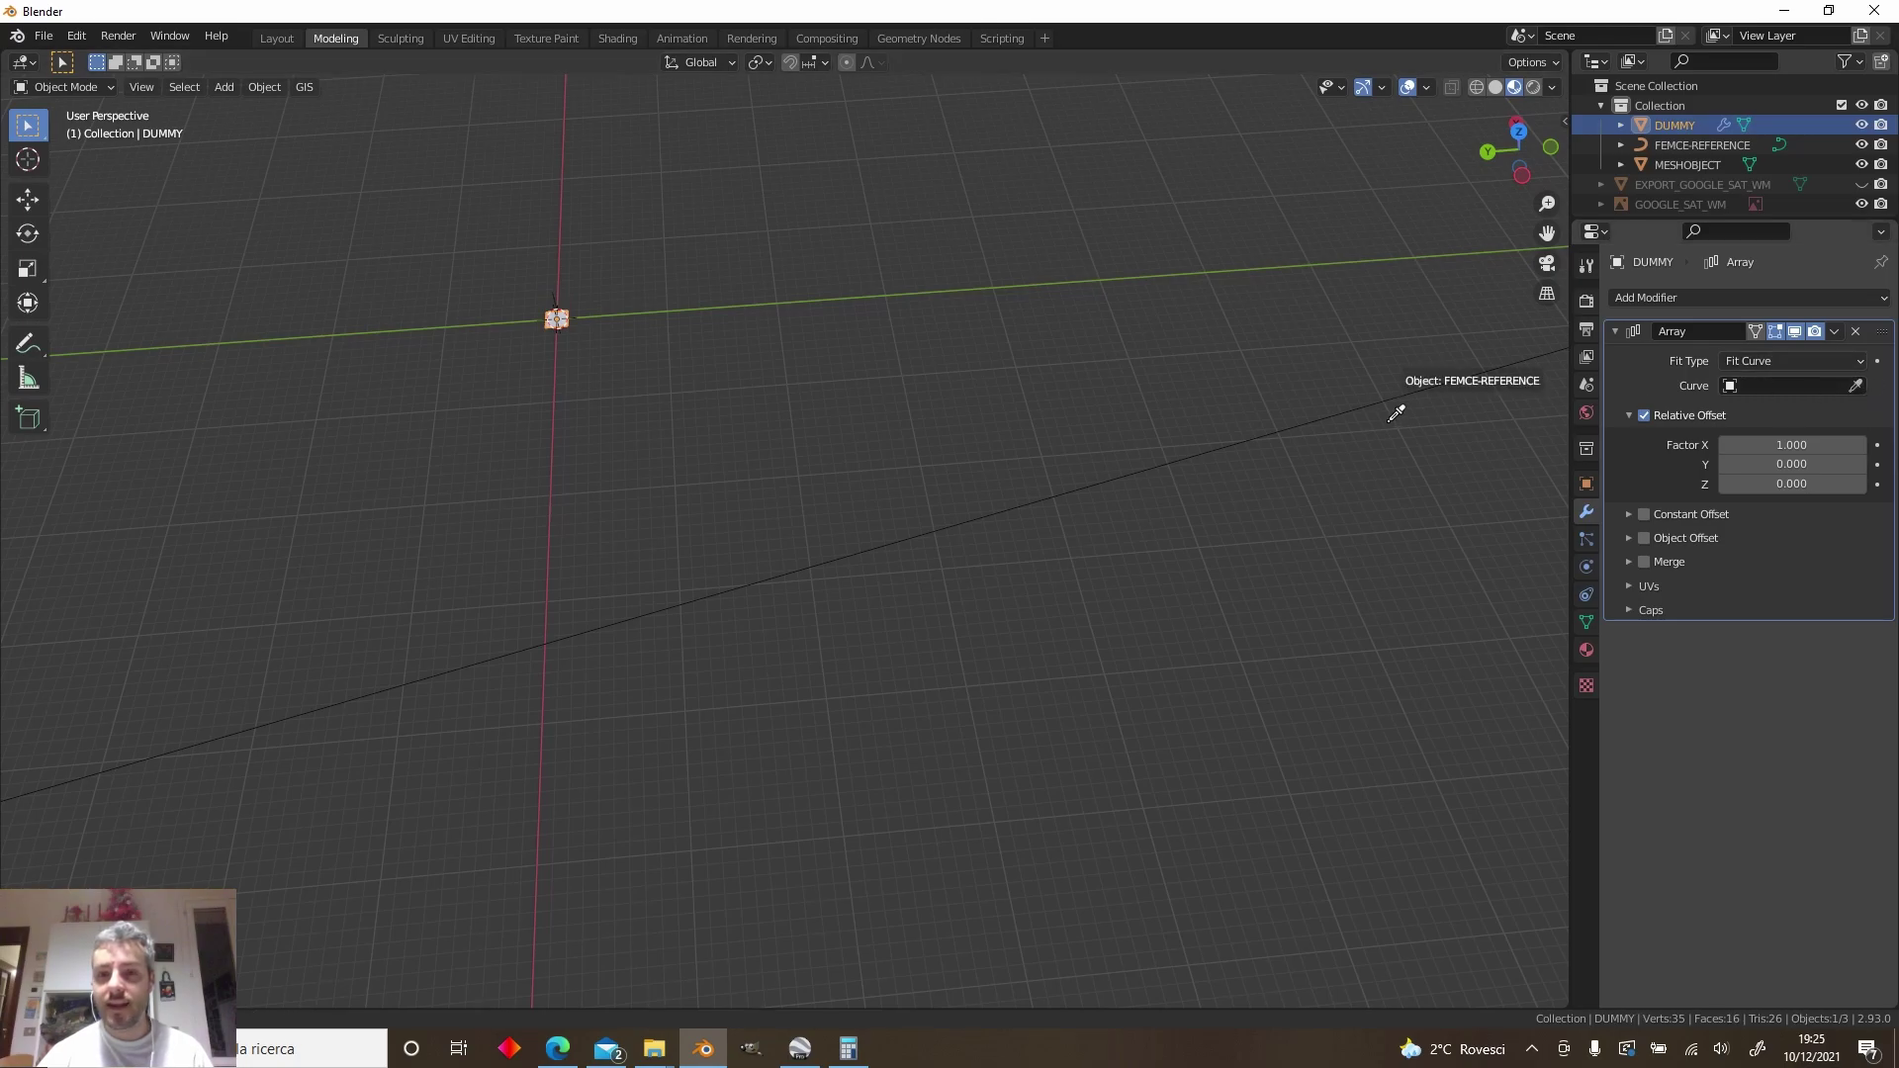
{"action": "left_click", "coordinate": [1273, 427]}
{"action": "scroll", "coordinate": [779, 372], "scroll_direction": "down", "scroll_amount": 4}
{"action": "scroll", "coordinate": [782, 362], "scroll_direction": "down", "scroll_amount": 14}
{"action": "scroll", "coordinate": [797, 378], "scroll_direction": "up", "scroll_amount": 9}
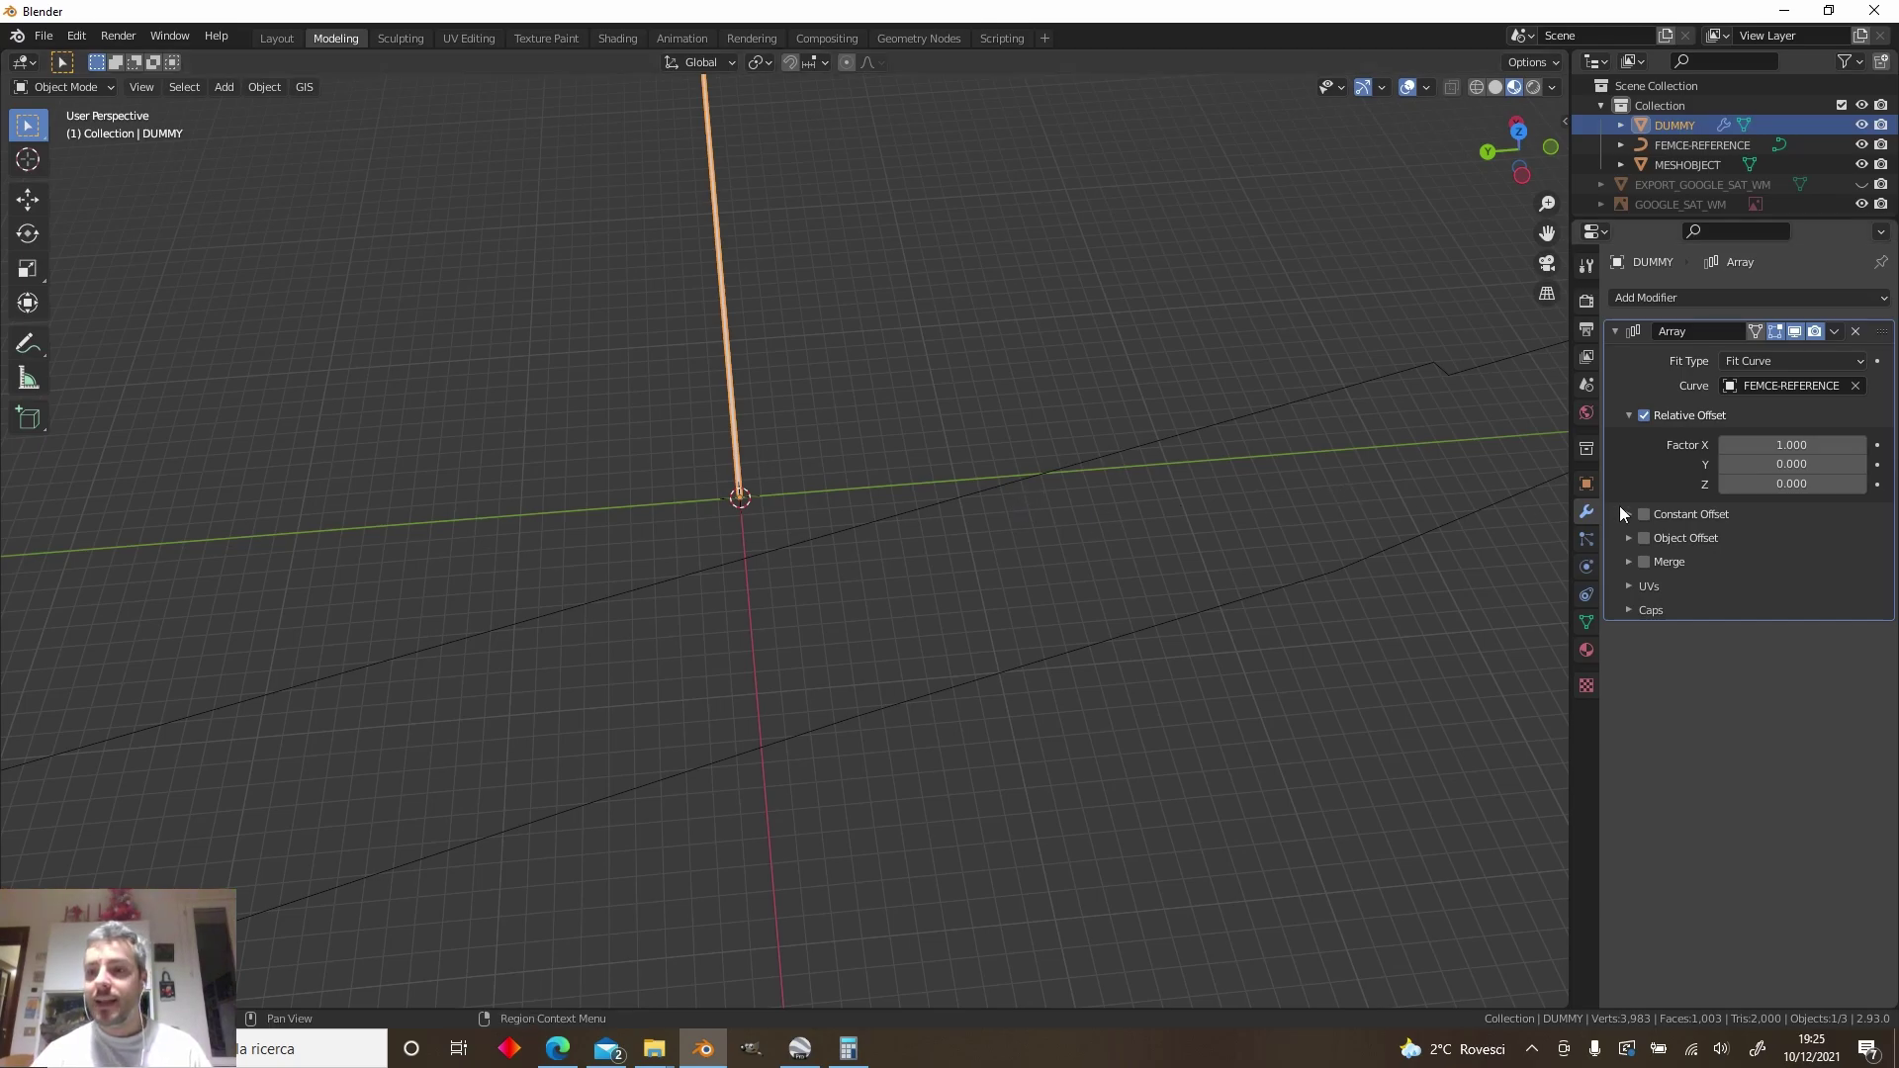
Disable the array's Relative Offset and enable Constant Offset with an X distance of 5 m
{"action": "left_click", "coordinate": [1650, 415]}
{"action": "left_click", "coordinate": [1630, 541]}
{"action": "left_click", "coordinate": [1643, 540]}
{"action": "left_click", "coordinate": [1810, 545]}
{"action": "type", "text": "5"}
{"action": "key", "text": "Return"}
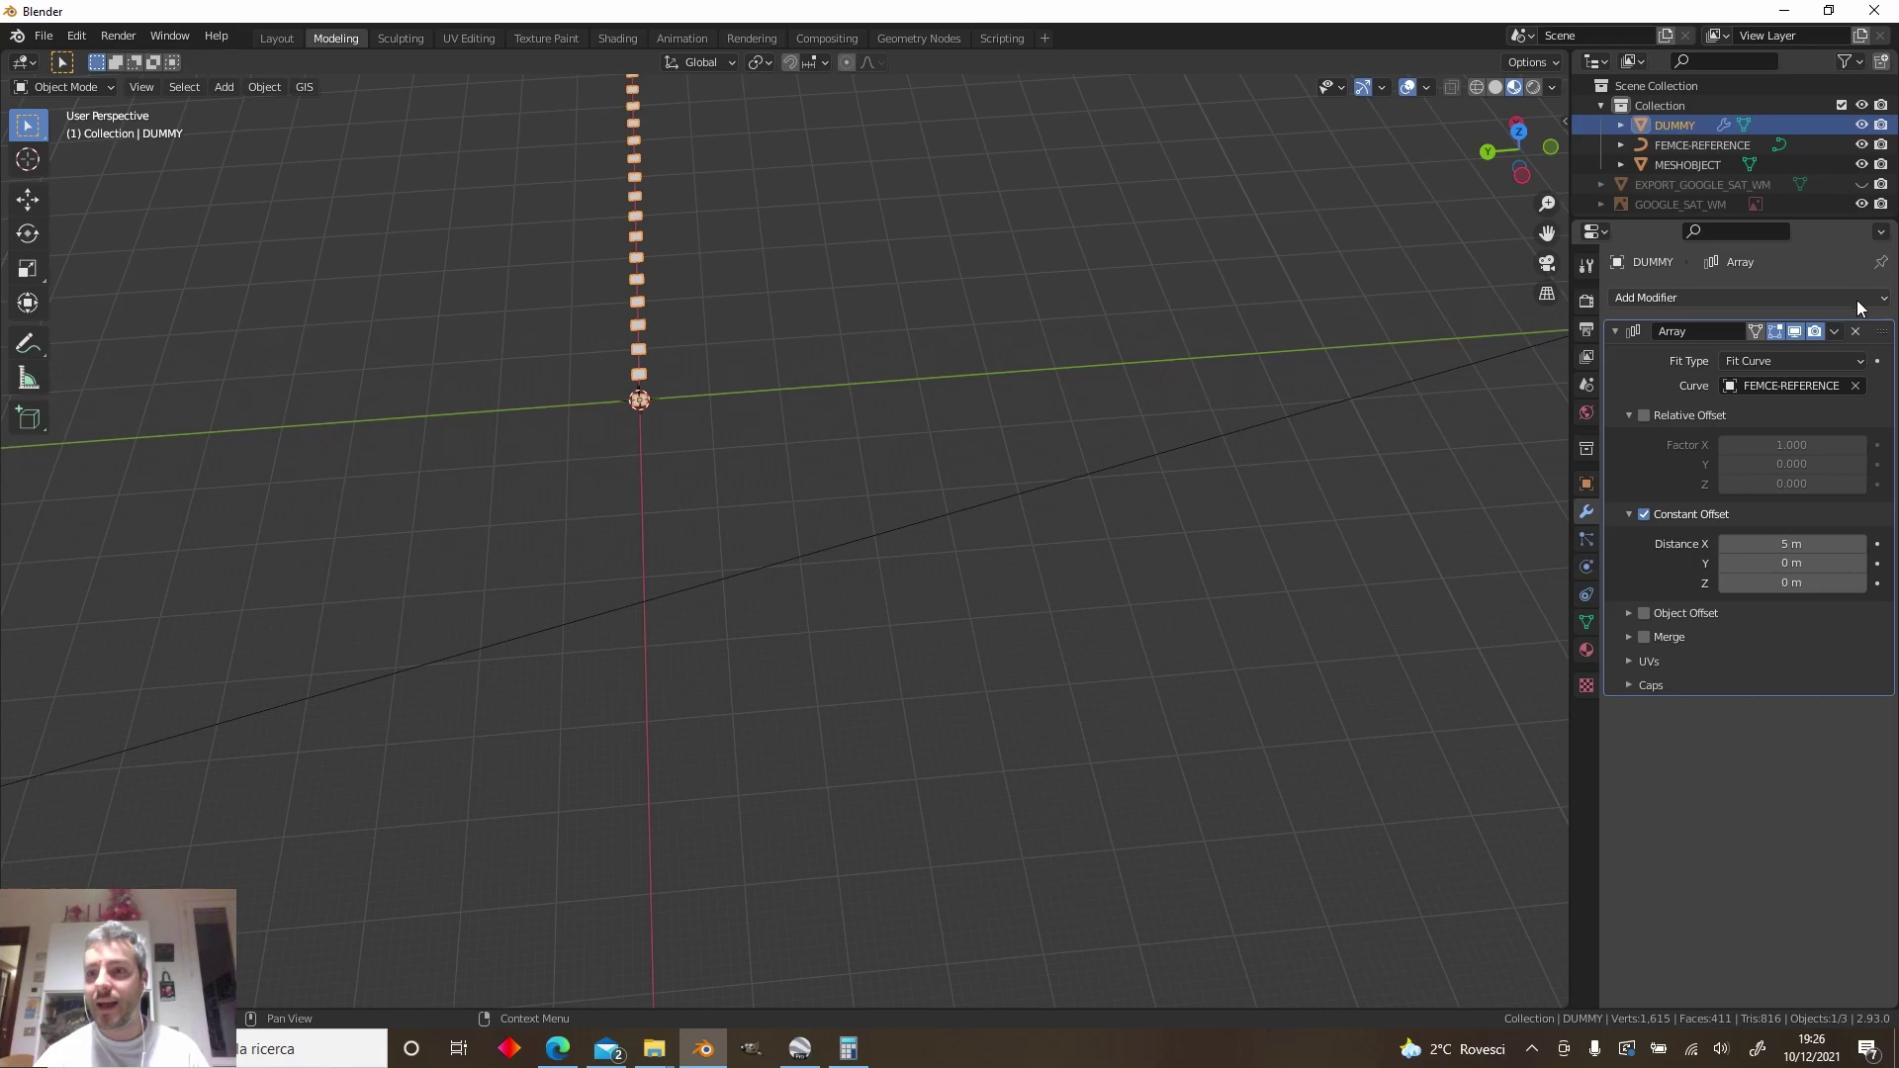
Add a Curve modifier to DUMMY with FEMCE-REFERENCE as the curve object
{"action": "left_click", "coordinate": [1785, 298]}
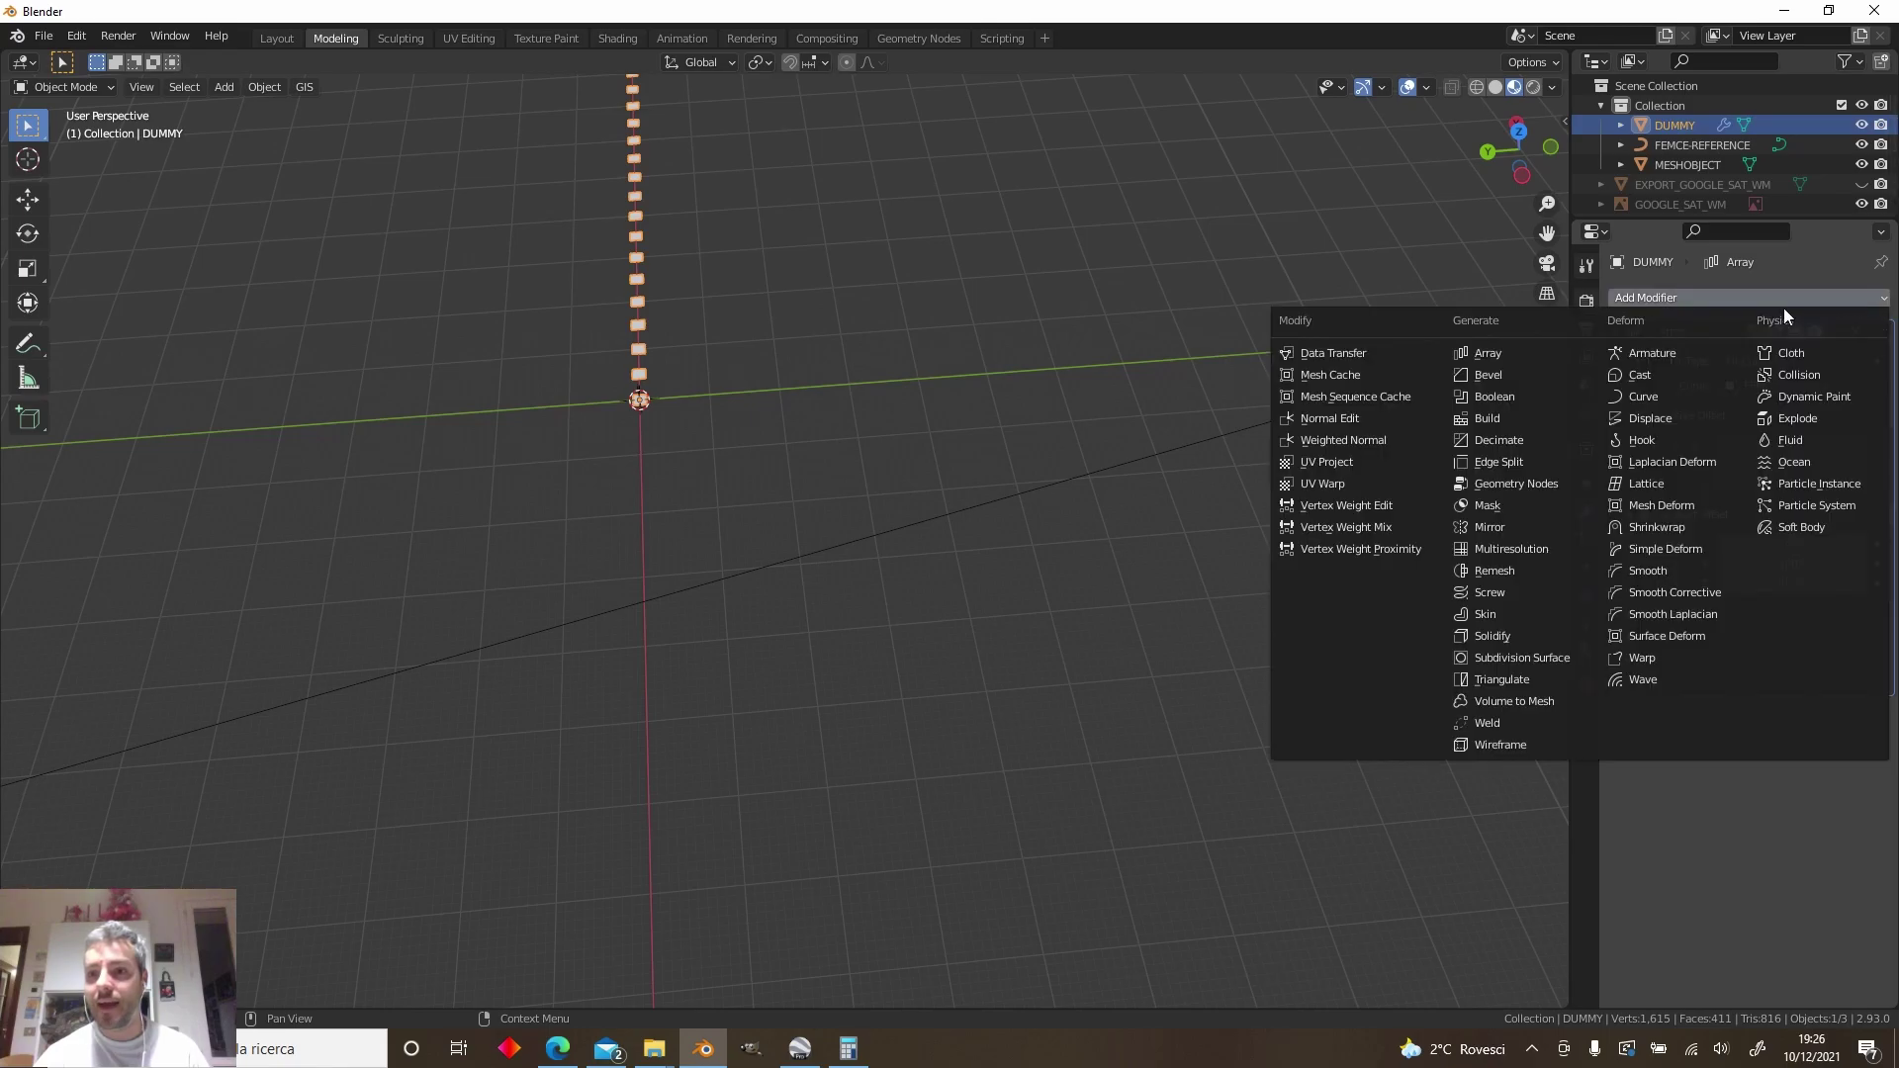
{"action": "left_click", "coordinate": [1643, 397]}
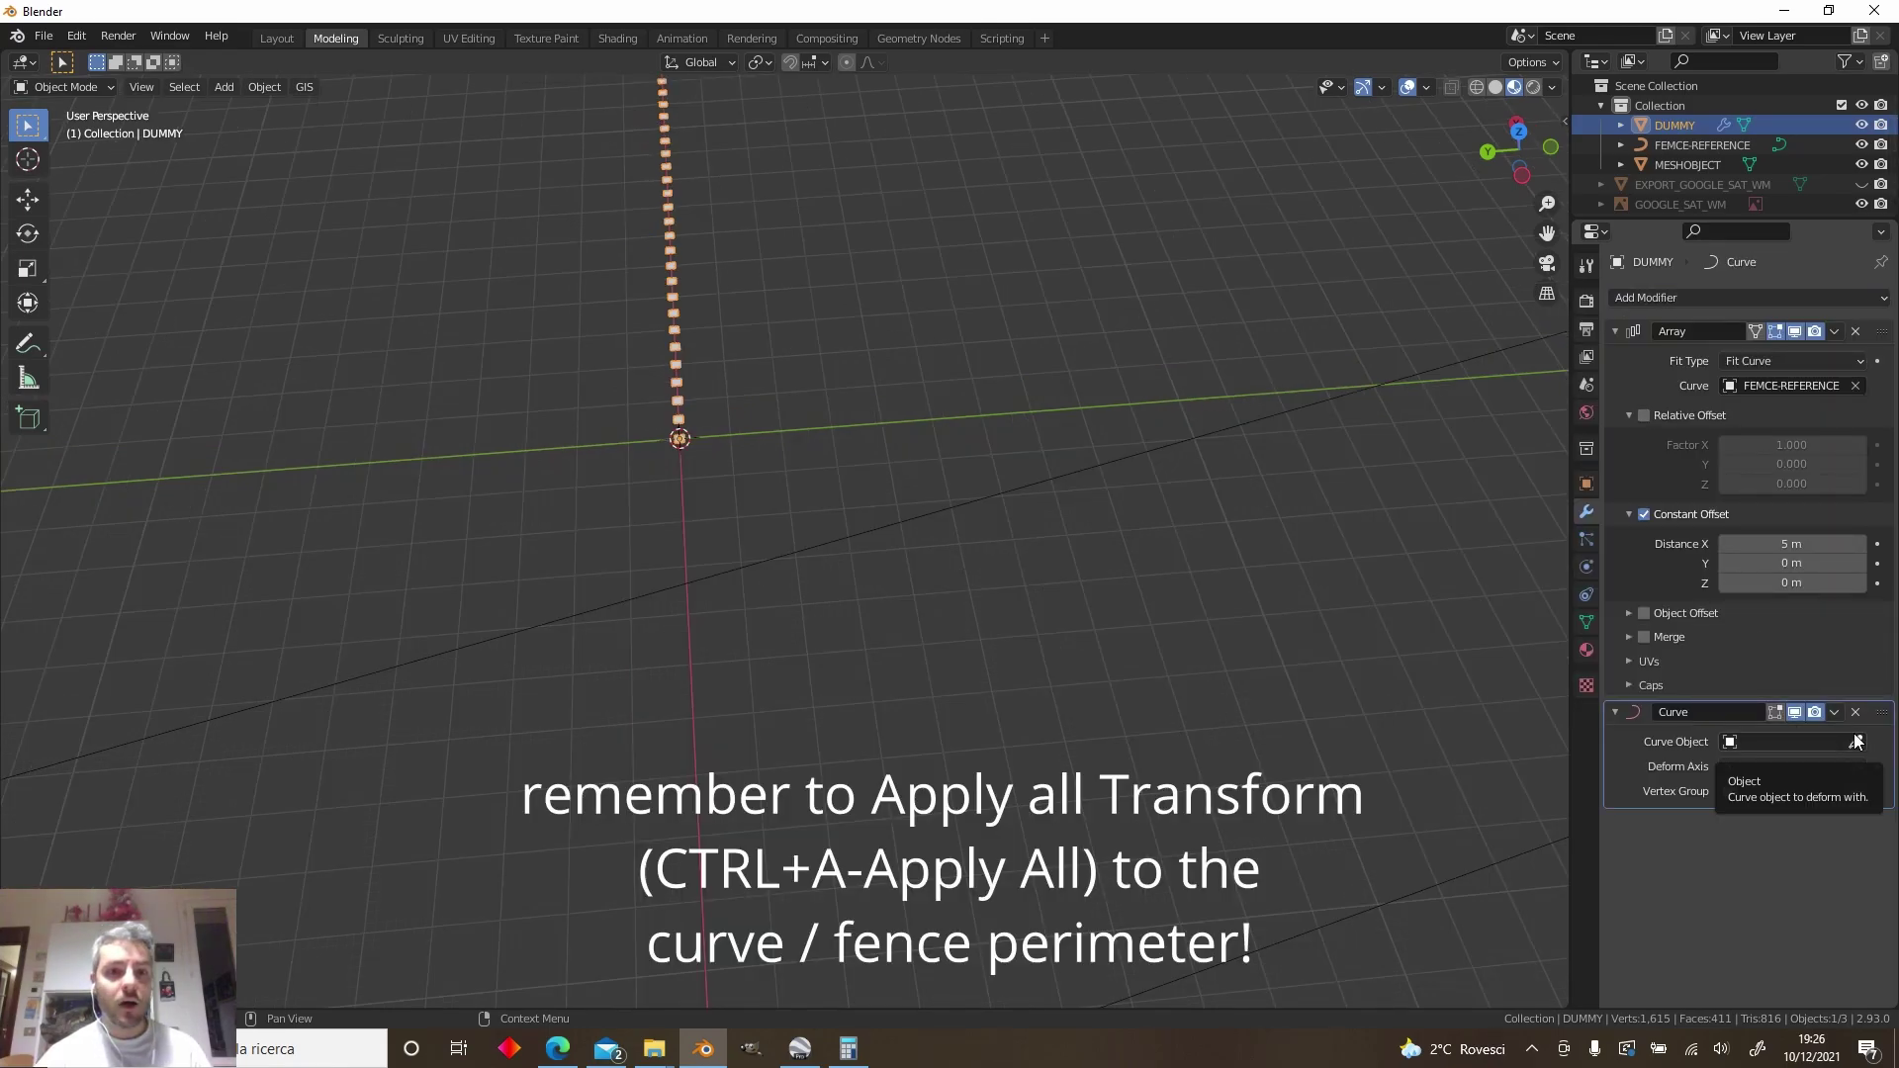
{"action": "left_click", "coordinate": [1854, 742]}
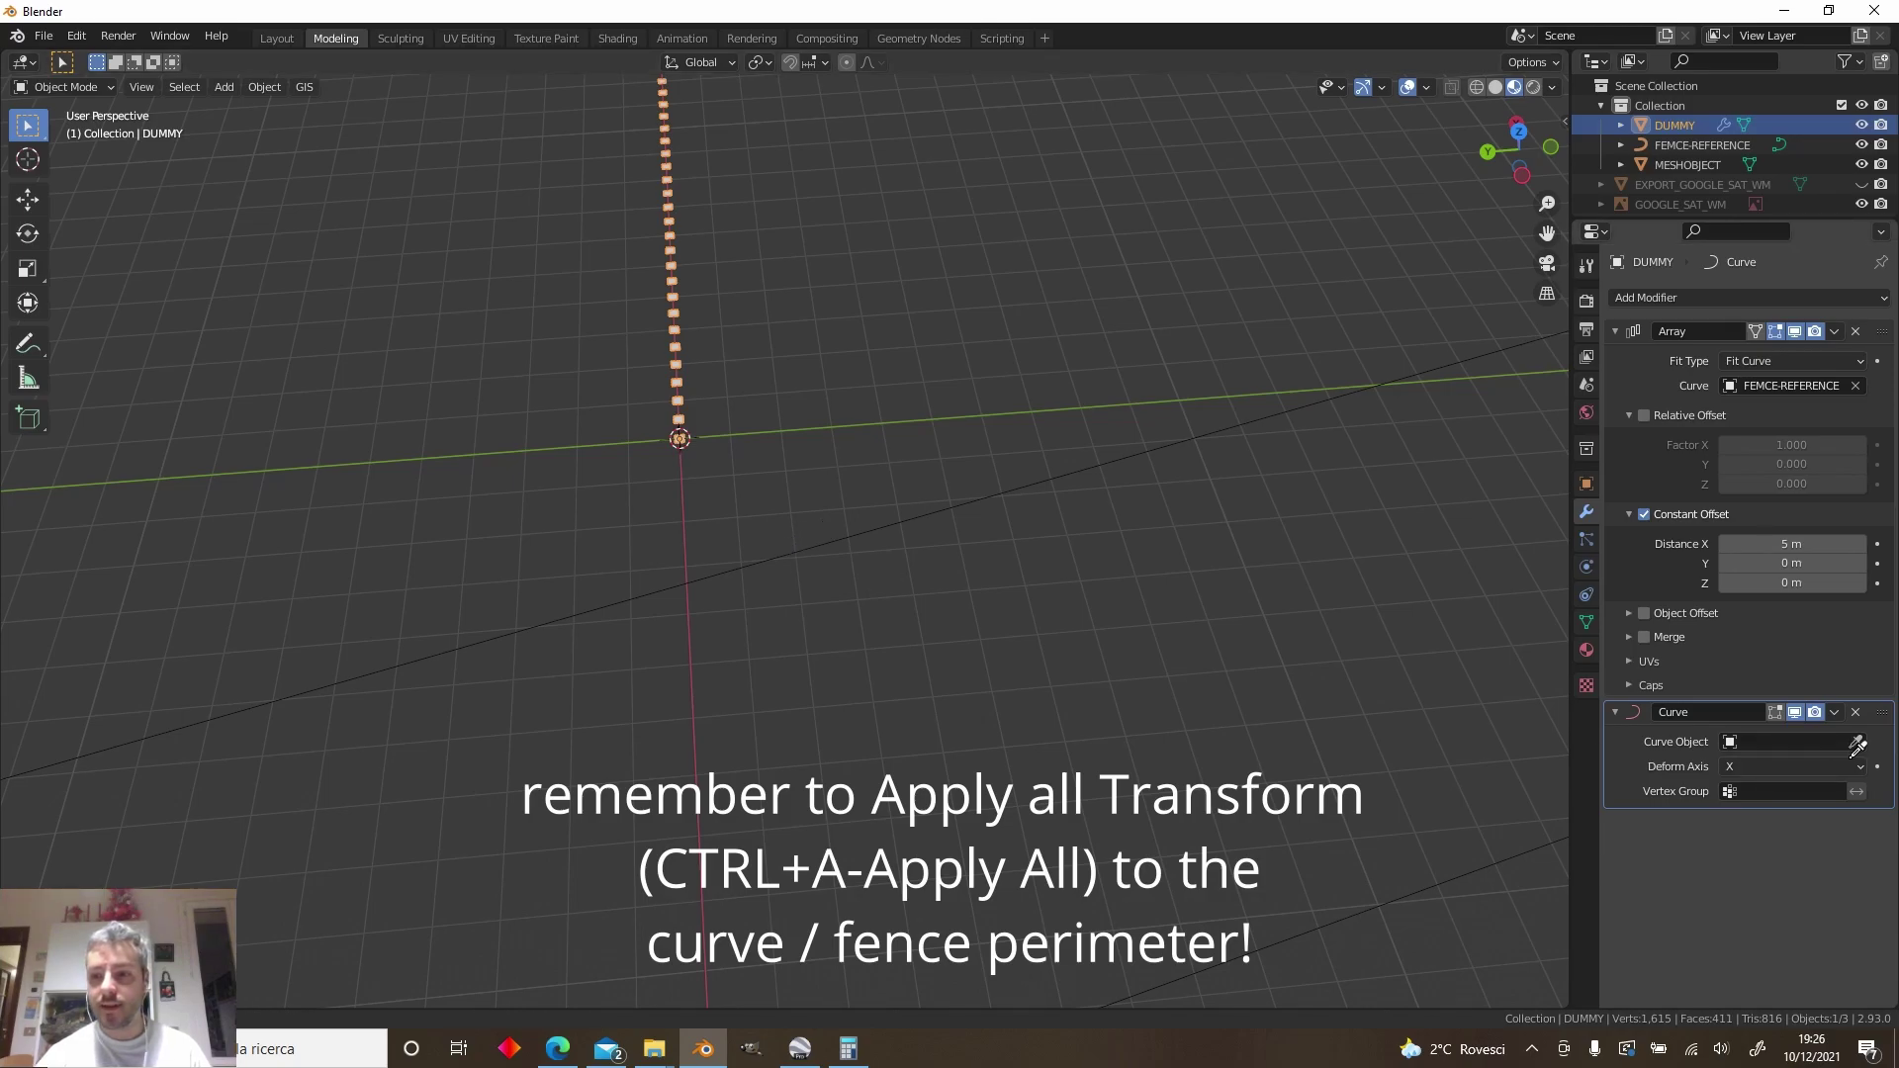
{"action": "left_click", "coordinate": [958, 512]}
Examine how the repeated planes are spaced and oriented along the perimeter curve
{"action": "middle_click_drag", "start_coordinate": [958, 502], "coordinate": [878, 625]}
{"action": "scroll", "coordinate": [837, 740], "scroll_direction": "up", "scroll_amount": 5}
{"action": "middle_click_drag", "start_coordinate": [857, 734], "coordinate": [801, 235], "text": "shift"}
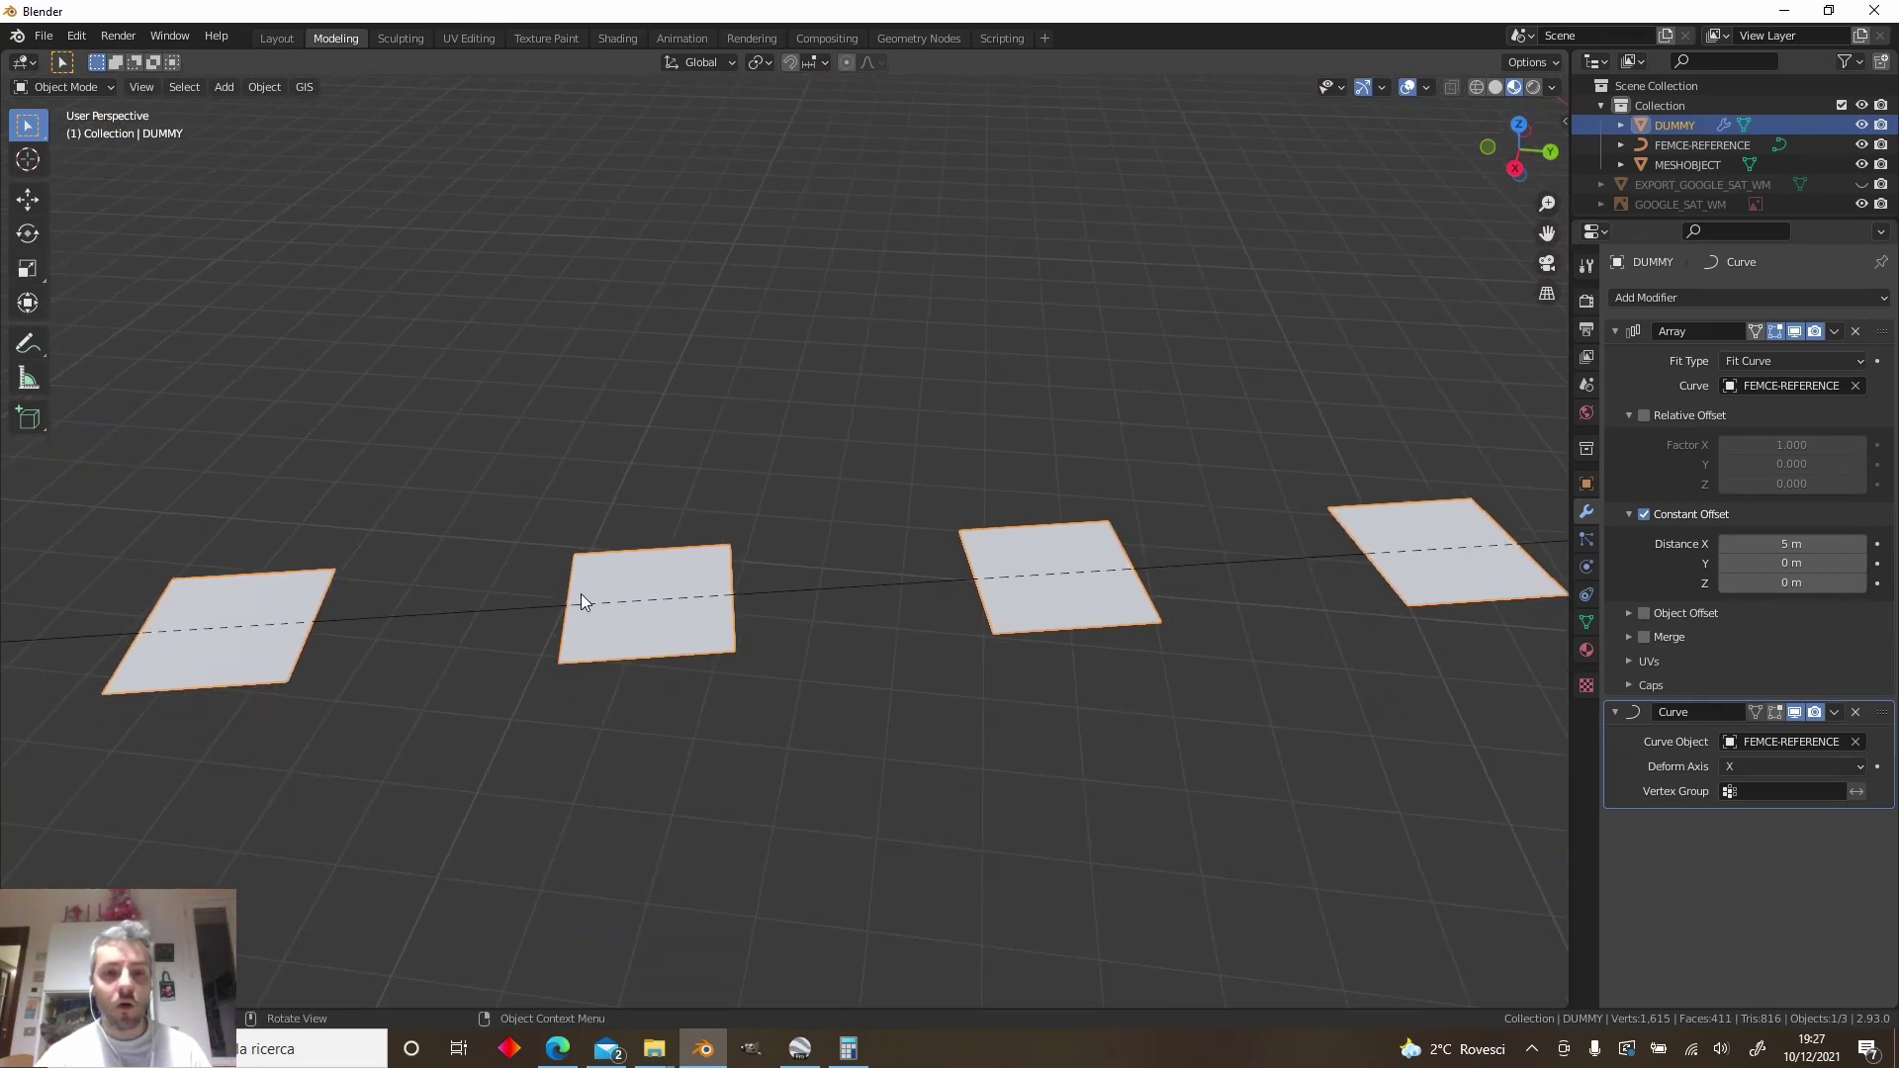
{"action": "scroll", "coordinate": [582, 599], "scroll_direction": "down", "scroll_amount": 8}
{"action": "scroll", "coordinate": [732, 599], "scroll_direction": "down", "scroll_amount": 5}
{"action": "middle_click_drag", "start_coordinate": [693, 485], "coordinate": [1098, 462], "text": "shift"}
{"action": "middle_click_drag", "start_coordinate": [305, 502], "coordinate": [928, 538], "text": "shift"}
{"action": "scroll", "coordinate": [928, 539], "scroll_direction": "up", "scroll_amount": 4}
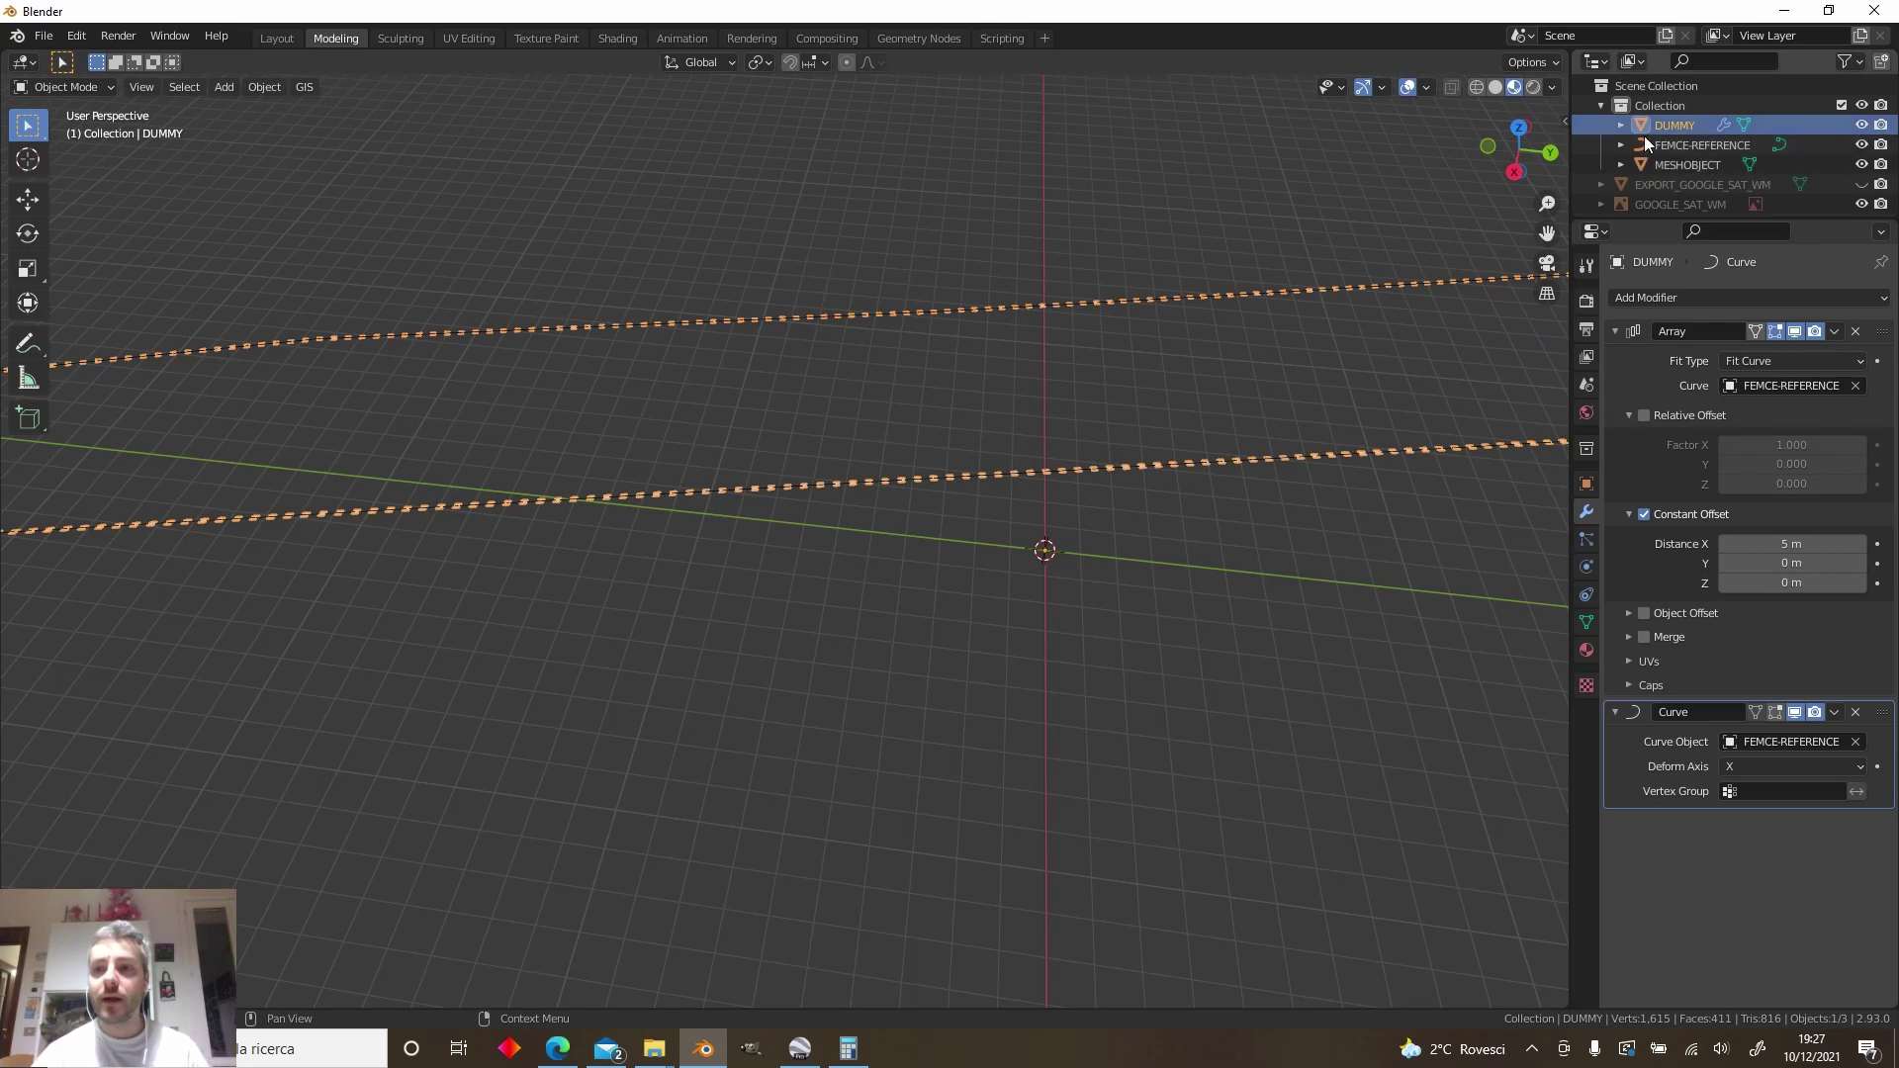
Parent MESHOBJECT to DUMMY with the Object option and check the resulting hierarchy
{"action": "left_click", "coordinate": [1712, 172]}
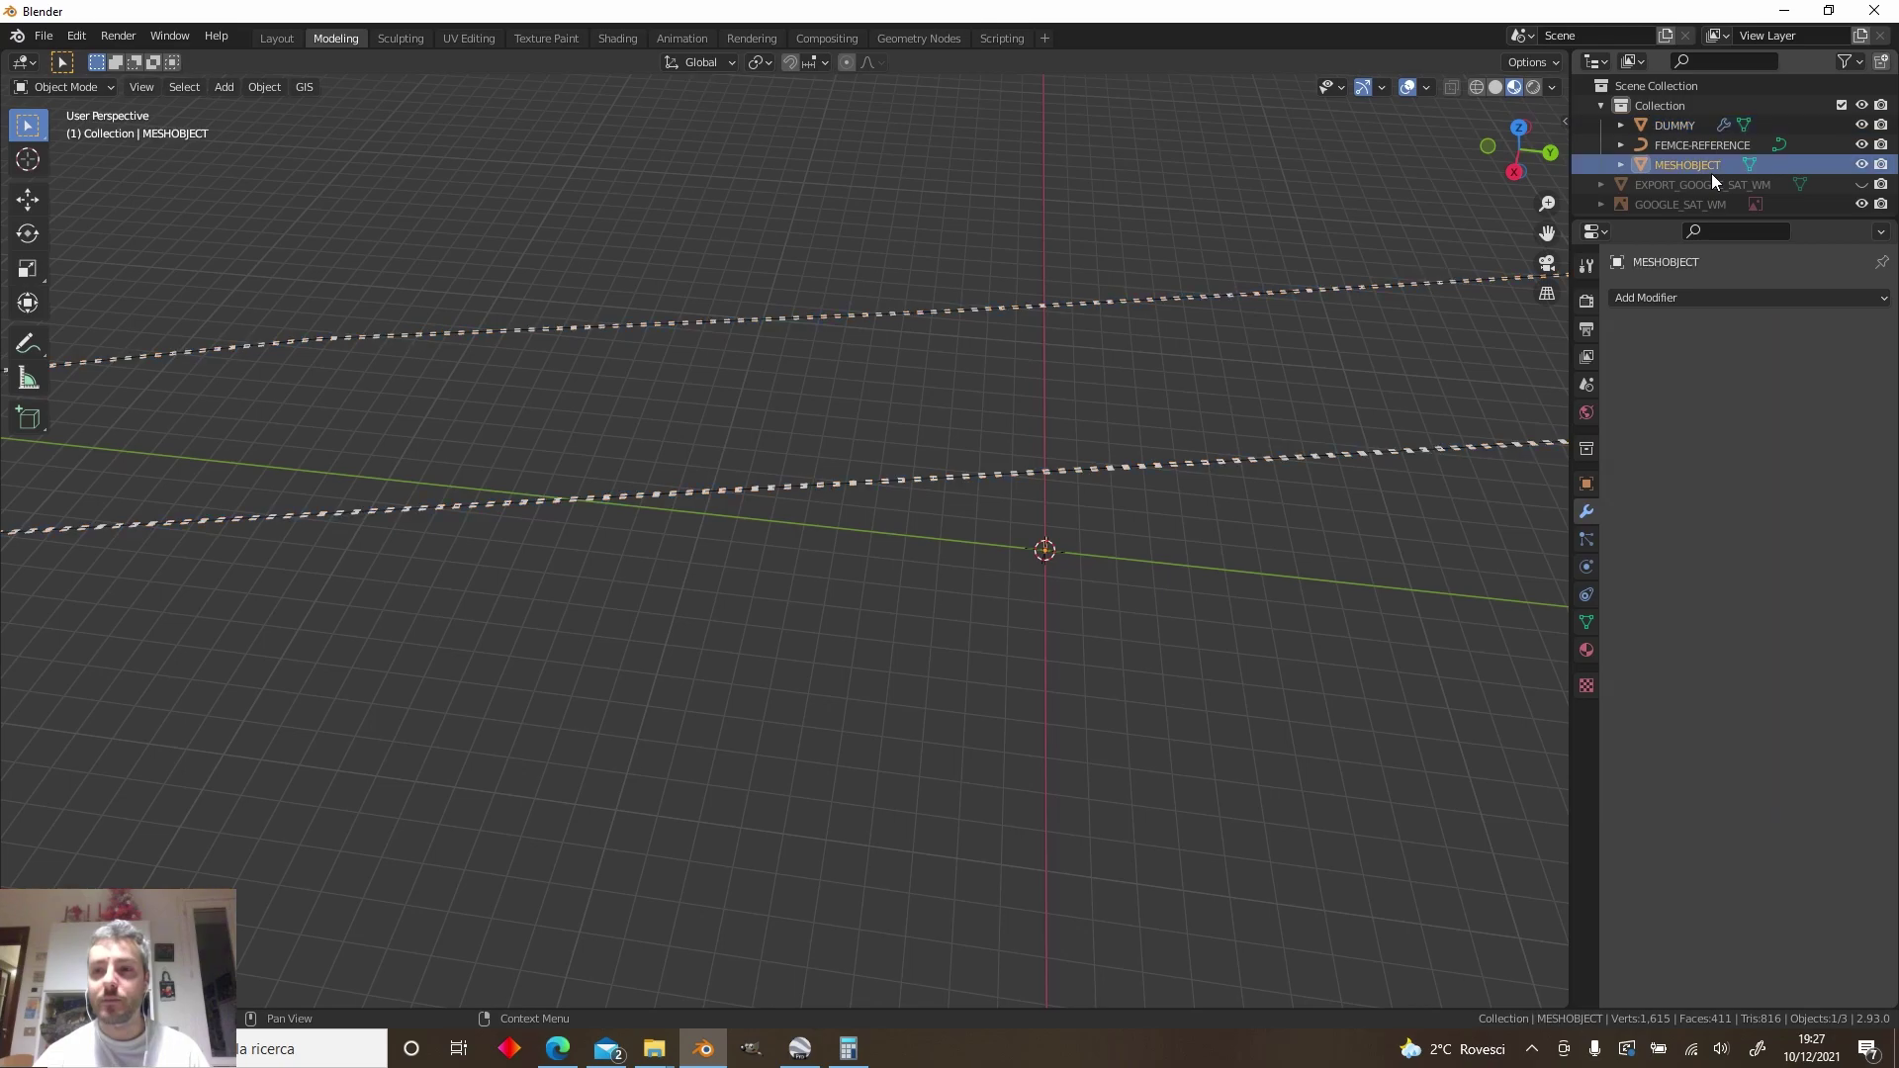
{"action": "left_click", "coordinate": [1687, 126], "text": "ctrl"}
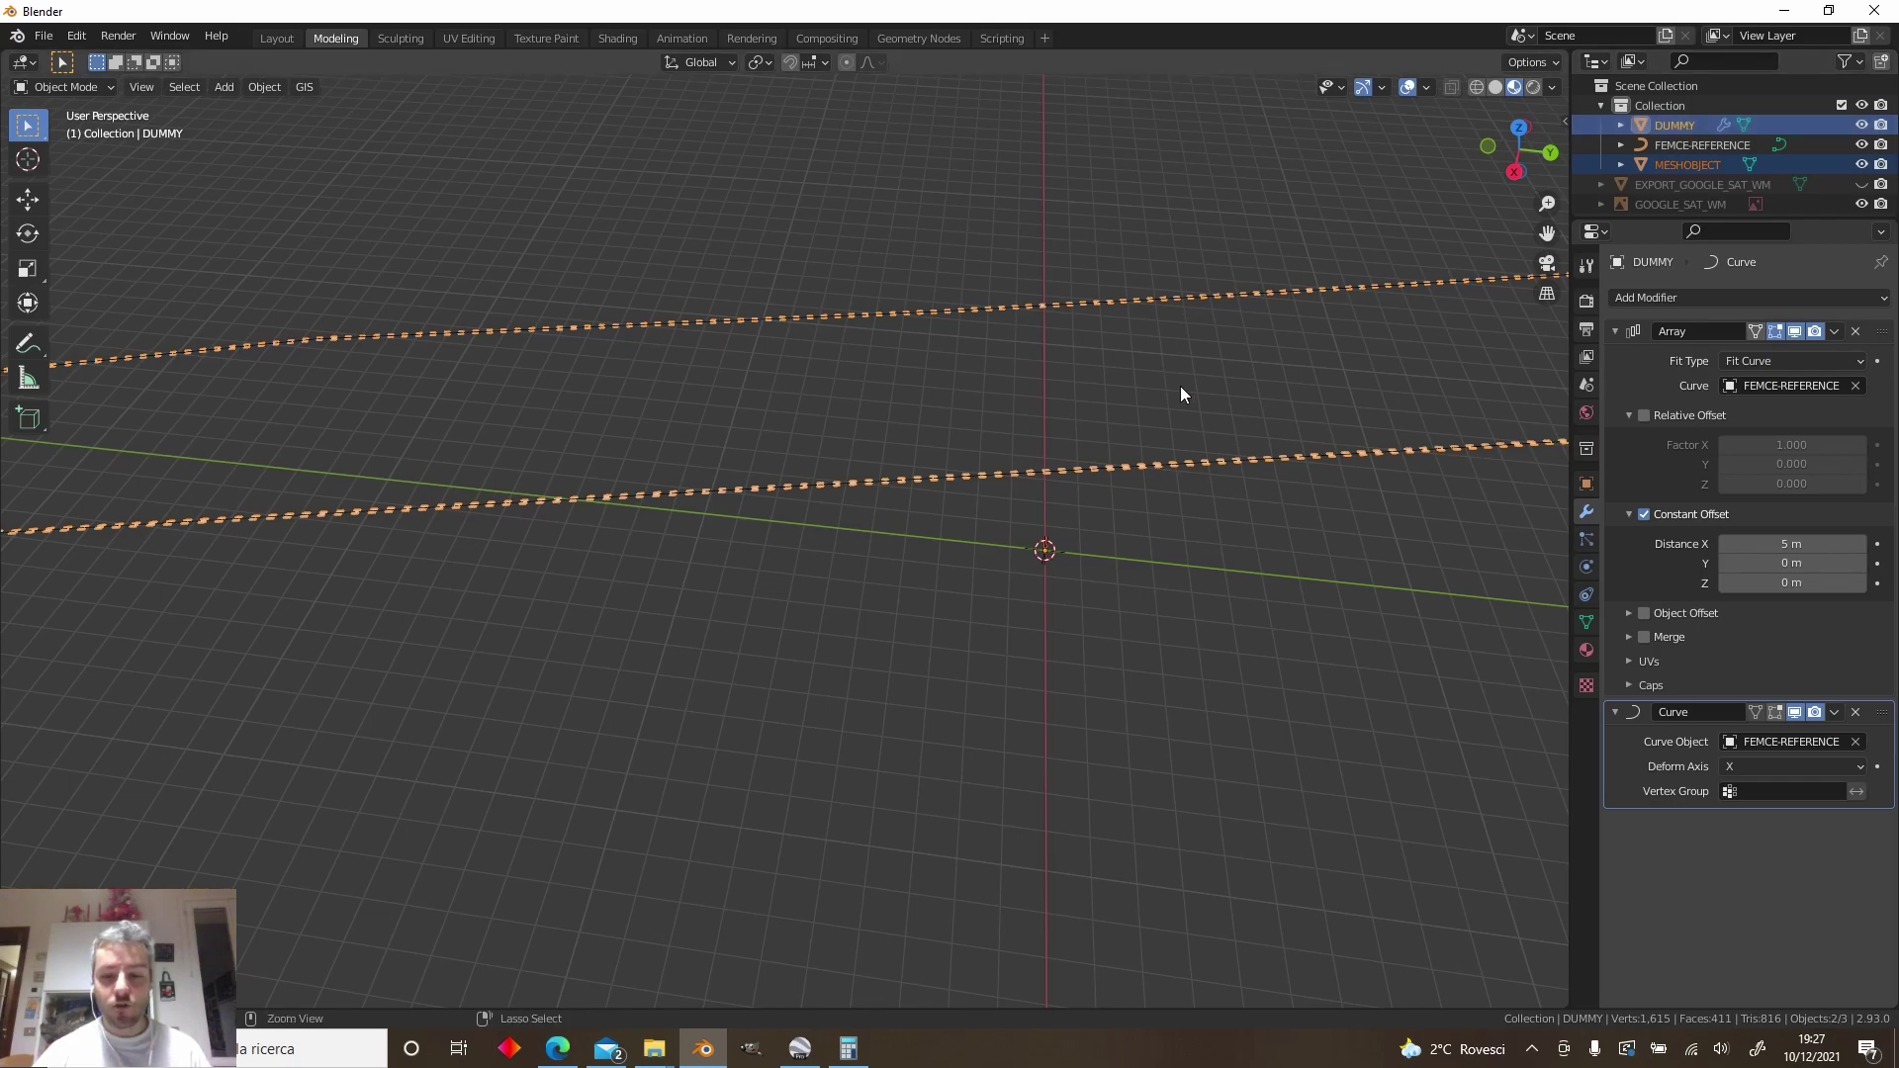
{"action": "key", "text": "ctrl+p"}
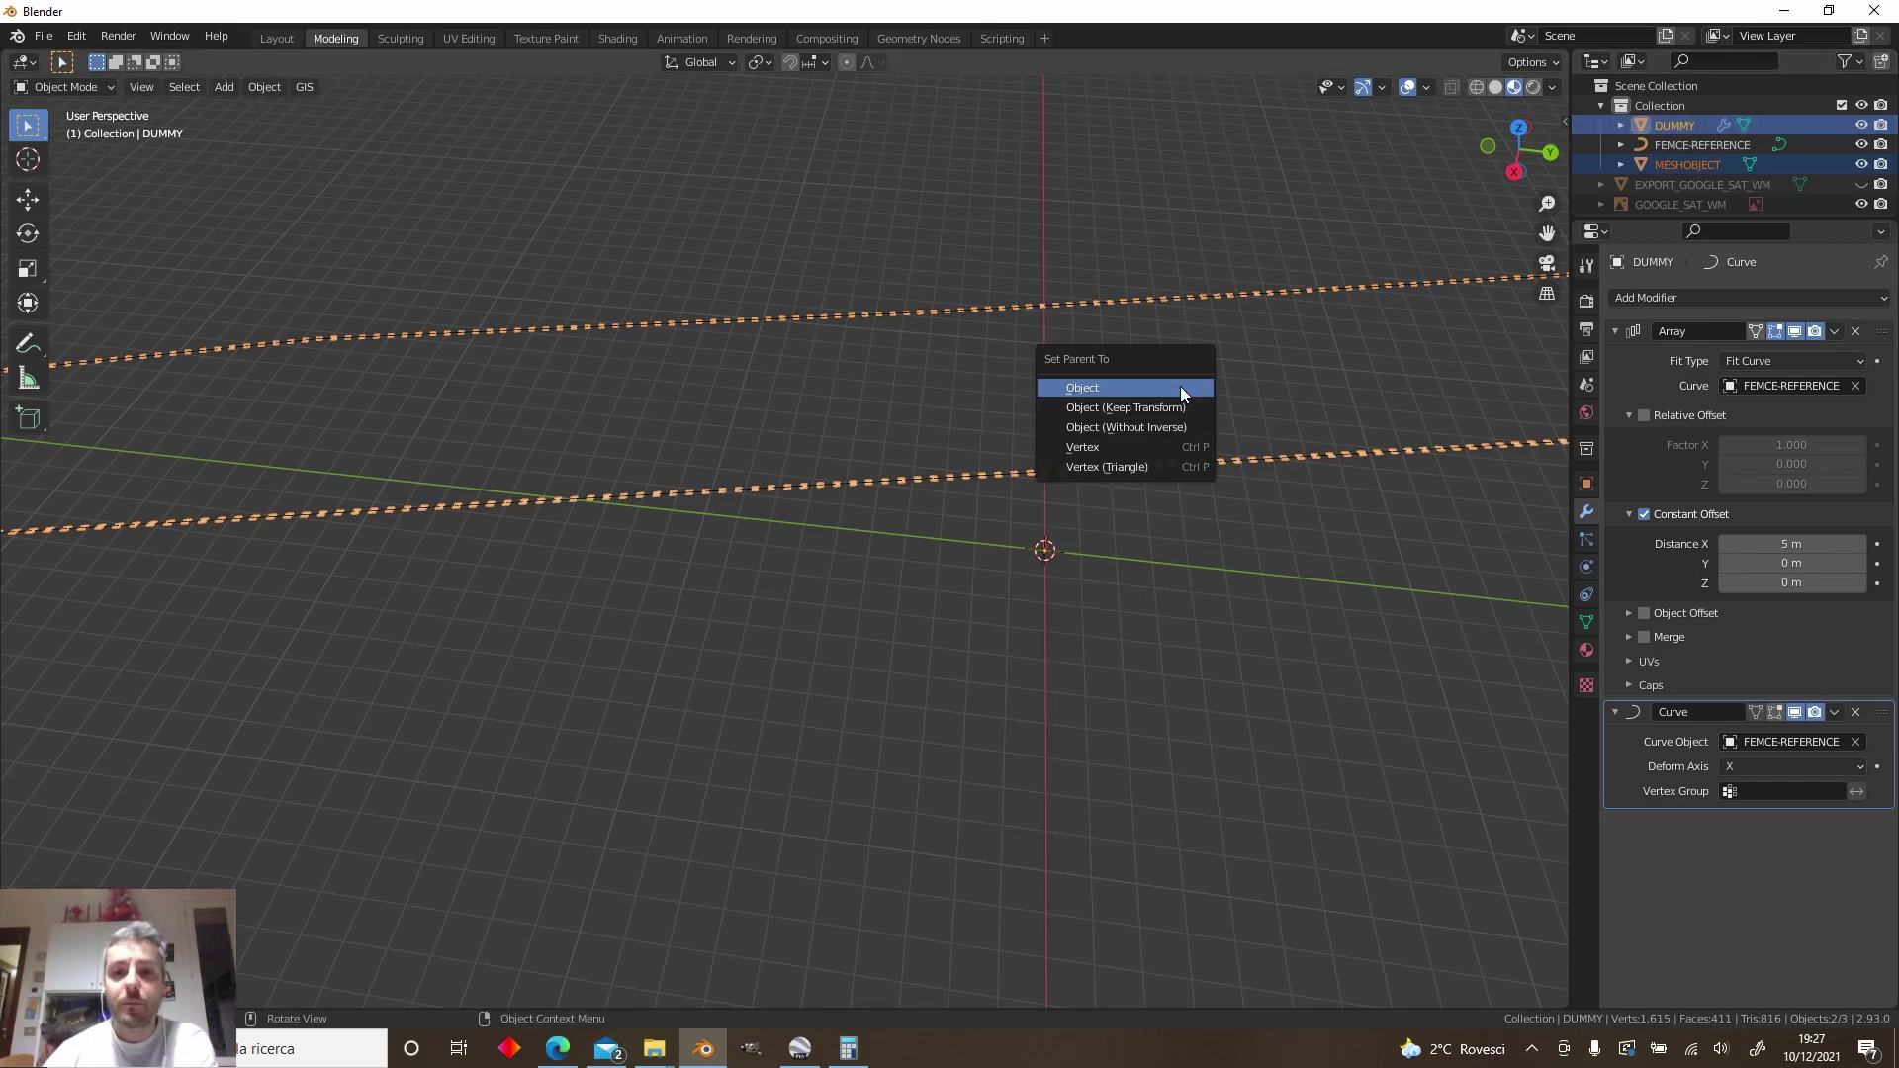
{"action": "left_click", "coordinate": [1179, 385]}
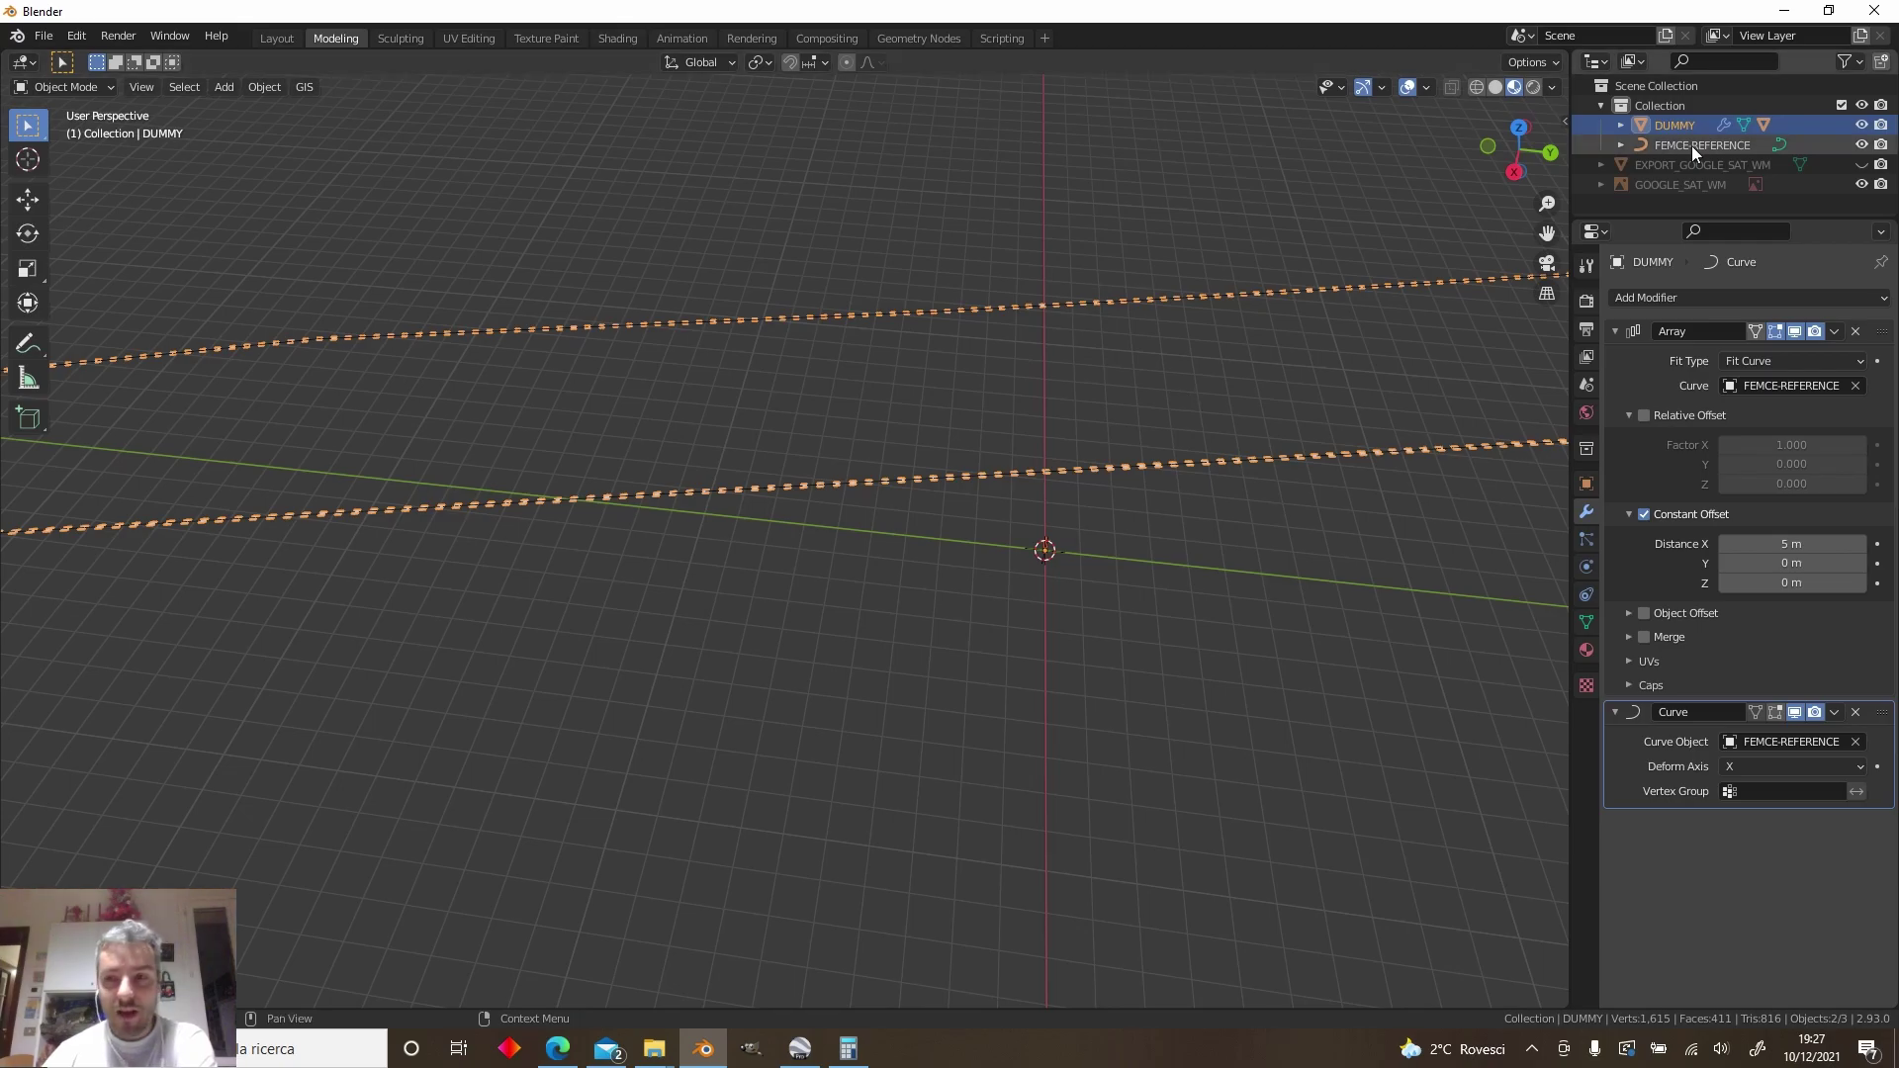
{"action": "left_click", "coordinate": [1621, 124]}
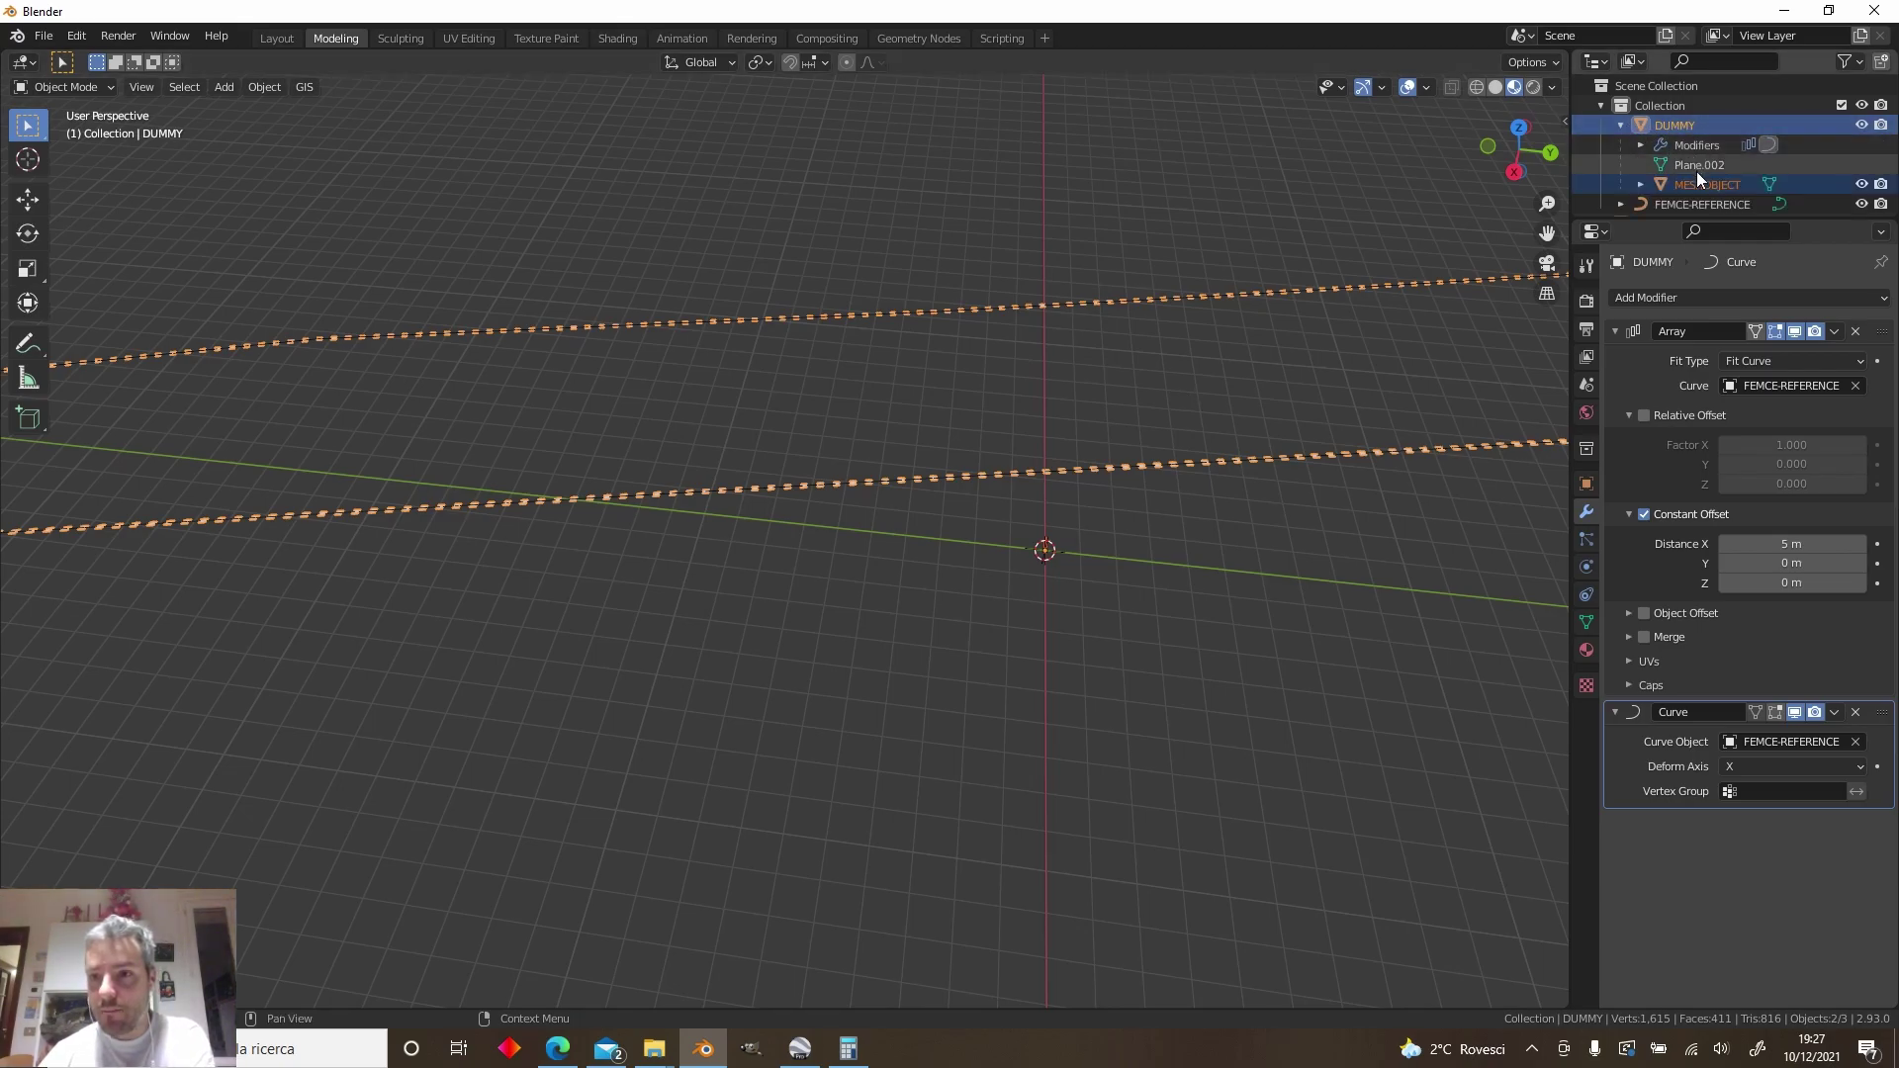
{"action": "left_click", "coordinate": [1622, 125]}
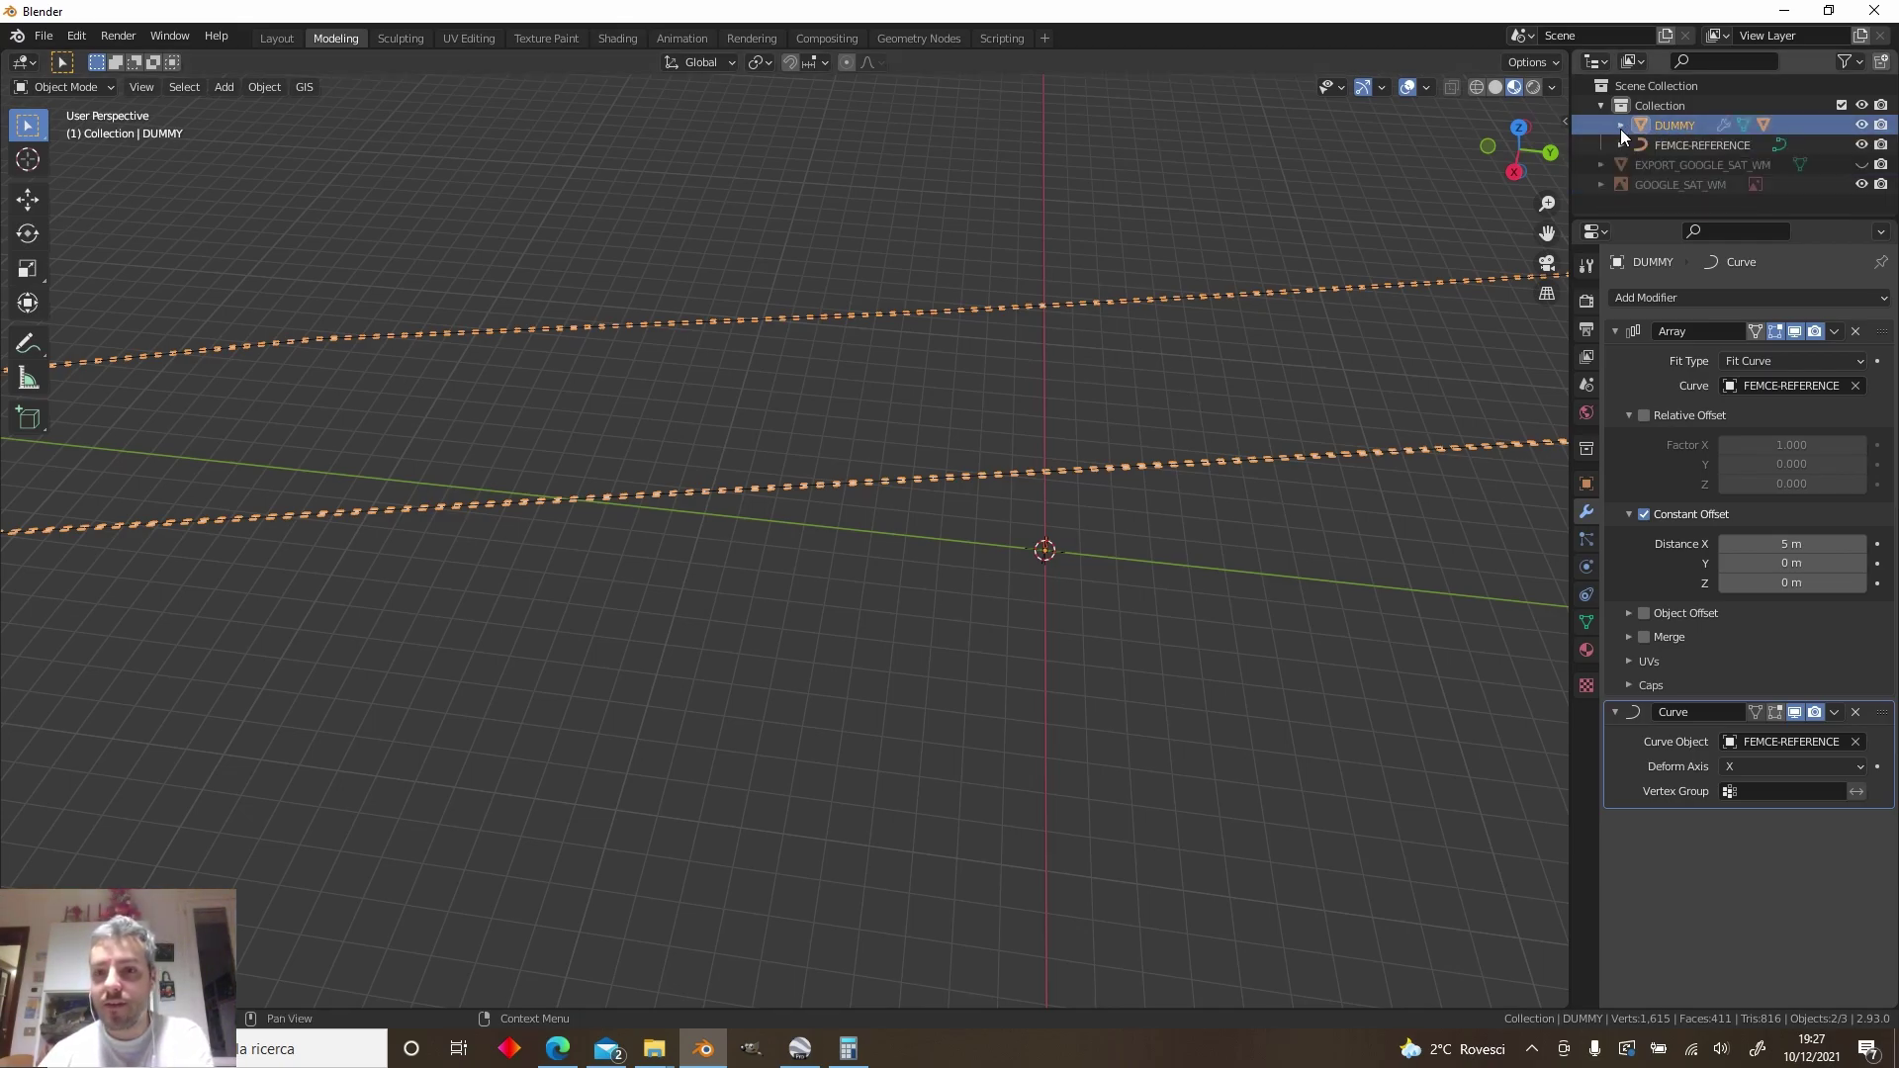
Set DUMMY's instancing to Faces
{"action": "left_click", "coordinate": [1584, 483]}
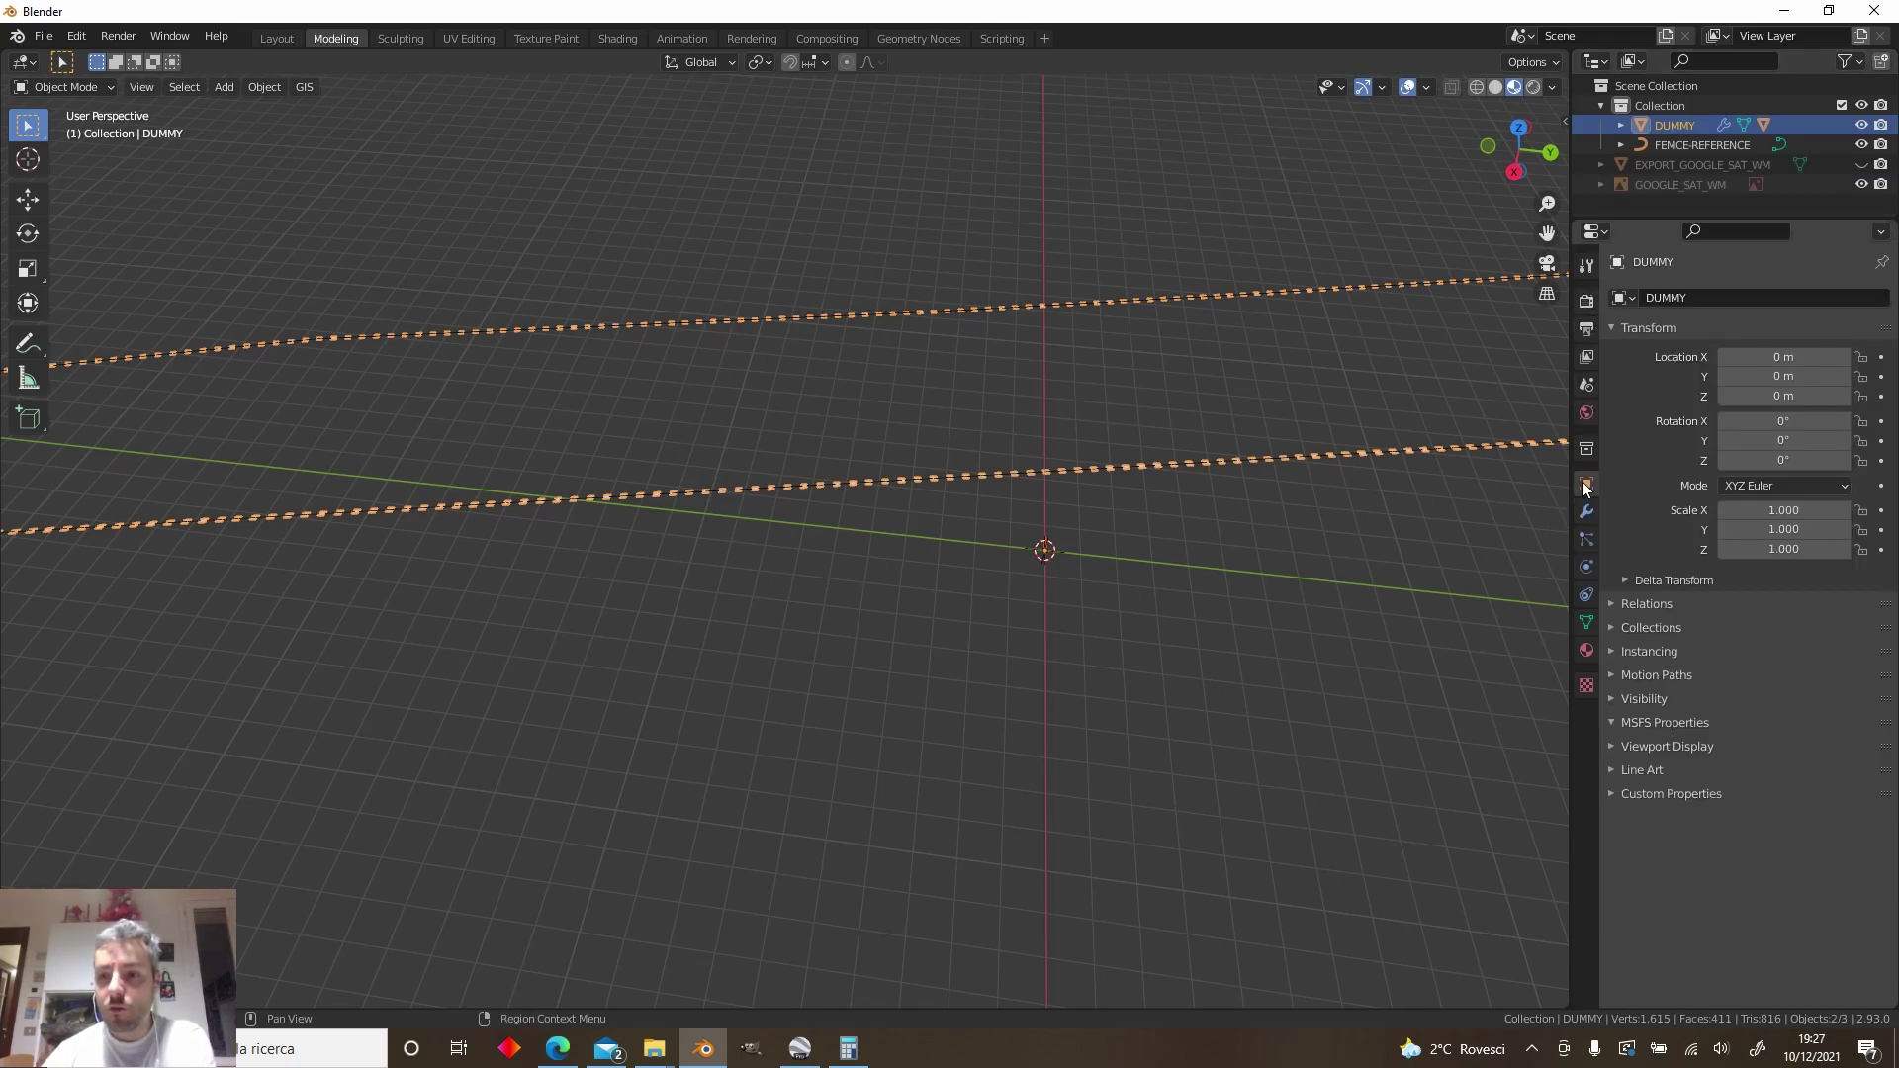
{"action": "left_click", "coordinate": [1610, 651]}
{"action": "left_click", "coordinate": [1826, 681]}
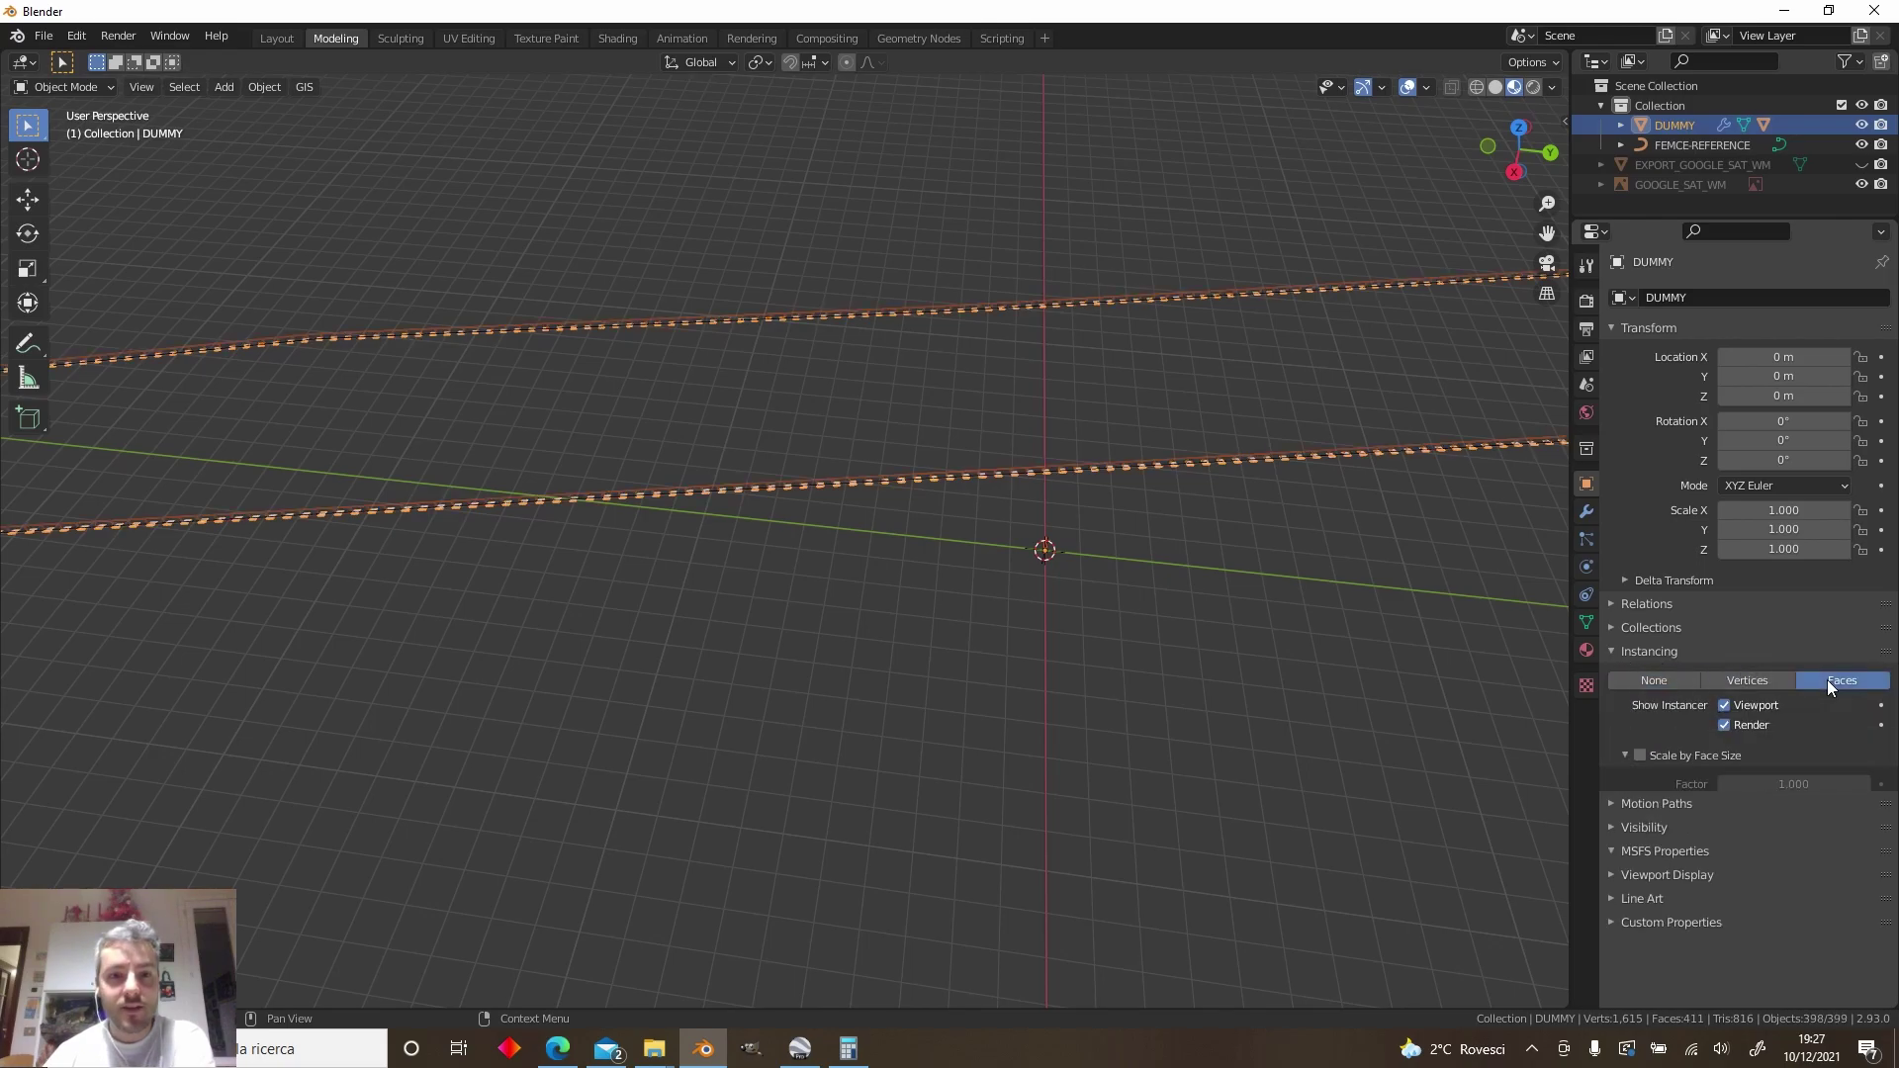
Examine how the instanced fence panels follow the curve along the straight runs and around the corners
{"action": "scroll", "coordinate": [676, 530], "scroll_direction": "up", "scroll_amount": 6}
{"action": "middle_click_drag", "start_coordinate": [770, 454], "coordinate": [900, 611], "text": "shift"}
{"action": "scroll", "coordinate": [988, 608], "scroll_direction": "up", "scroll_amount": 8}
{"action": "scroll", "coordinate": [899, 611], "scroll_direction": "down", "scroll_amount": 5}
{"action": "middle_click_drag", "start_coordinate": [534, 678], "coordinate": [1137, 608], "text": "shift"}
{"action": "middle_click_drag", "start_coordinate": [240, 676], "coordinate": [776, 604], "text": "shift"}
{"action": "scroll", "coordinate": [776, 604], "scroll_direction": "down", "scroll_amount": 5}
{"action": "scroll", "coordinate": [778, 611], "scroll_direction": "down", "scroll_amount": 4}
{"action": "middle_click_drag", "start_coordinate": [657, 577], "coordinate": [1081, 597]}
{"action": "middle_click_drag", "start_coordinate": [1167, 678], "coordinate": [984, 523]}
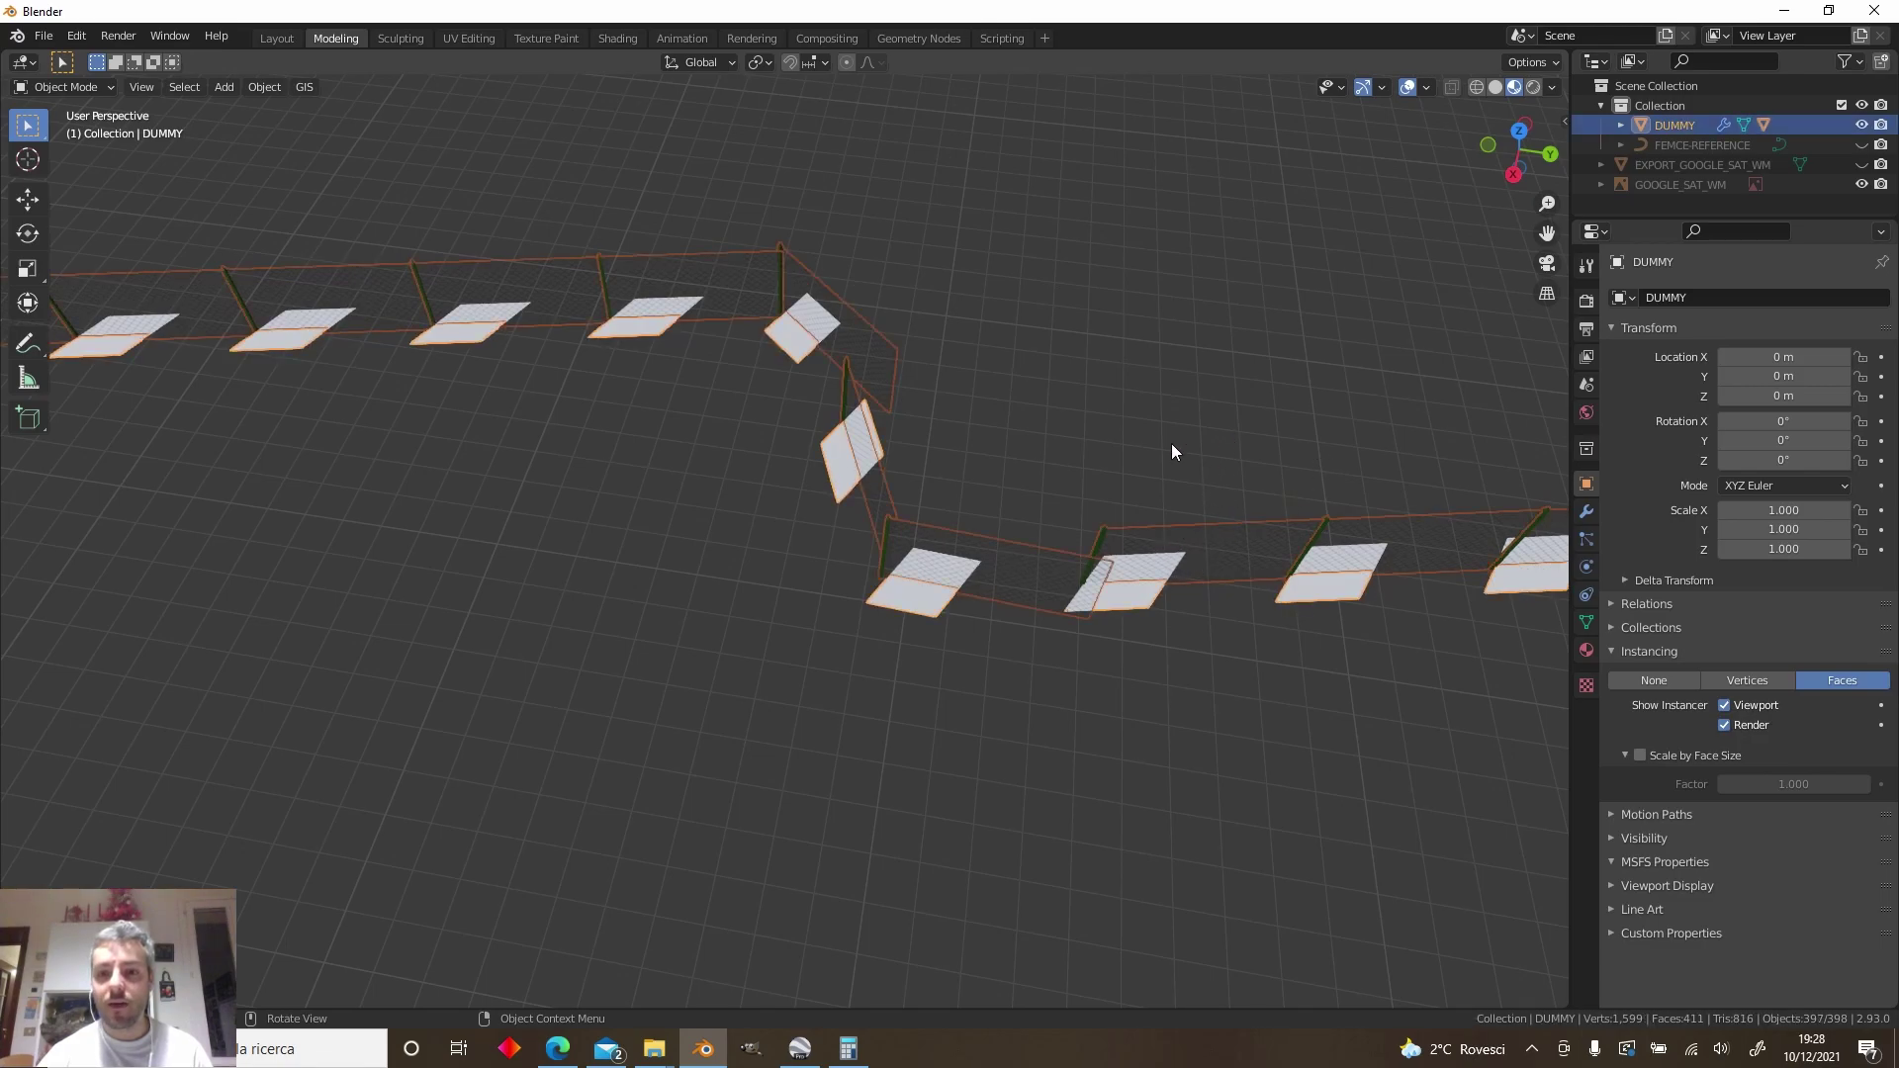
Convert DUMMY's face instances into real fence panel objects with Make Instances Real
{"action": "scroll", "coordinate": [1108, 555], "scroll_direction": "down", "scroll_amount": 6}
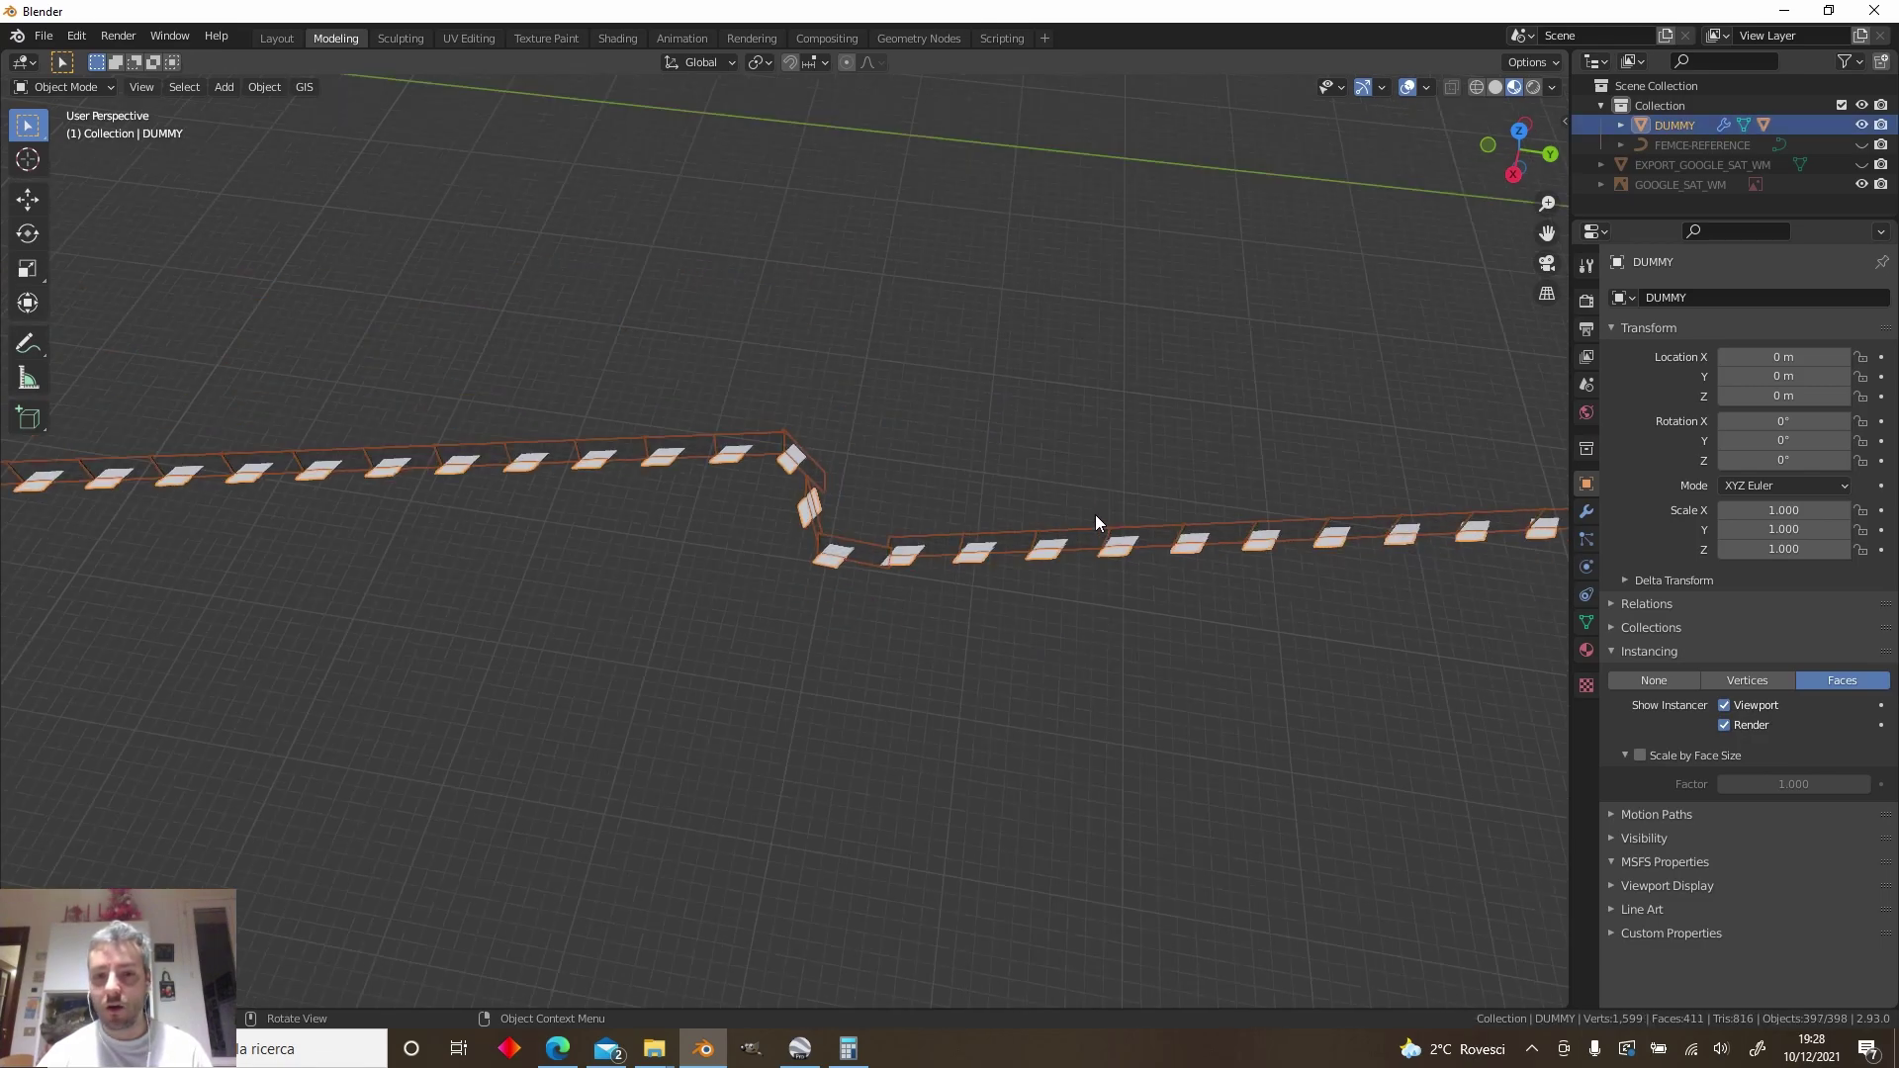
{"action": "key", "text": "ctrl+a"}
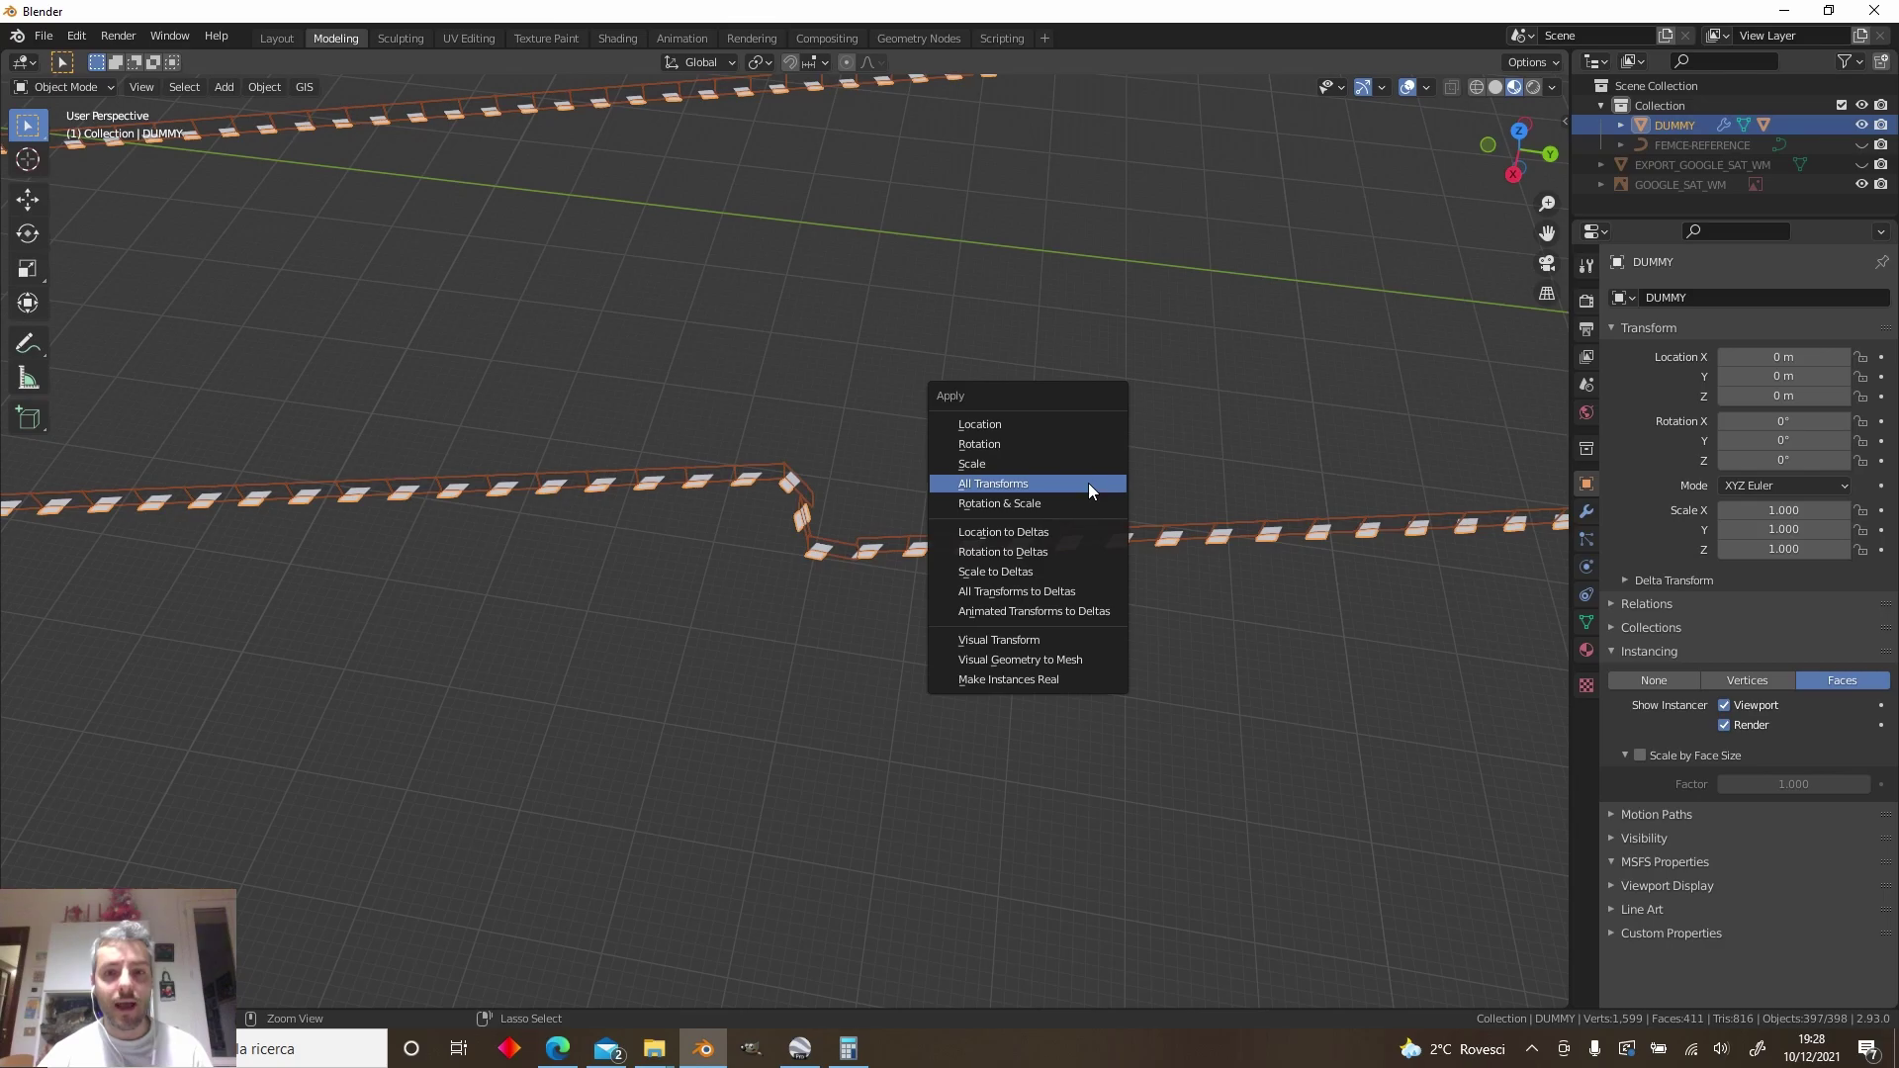
{"action": "left_click", "coordinate": [1024, 676]}
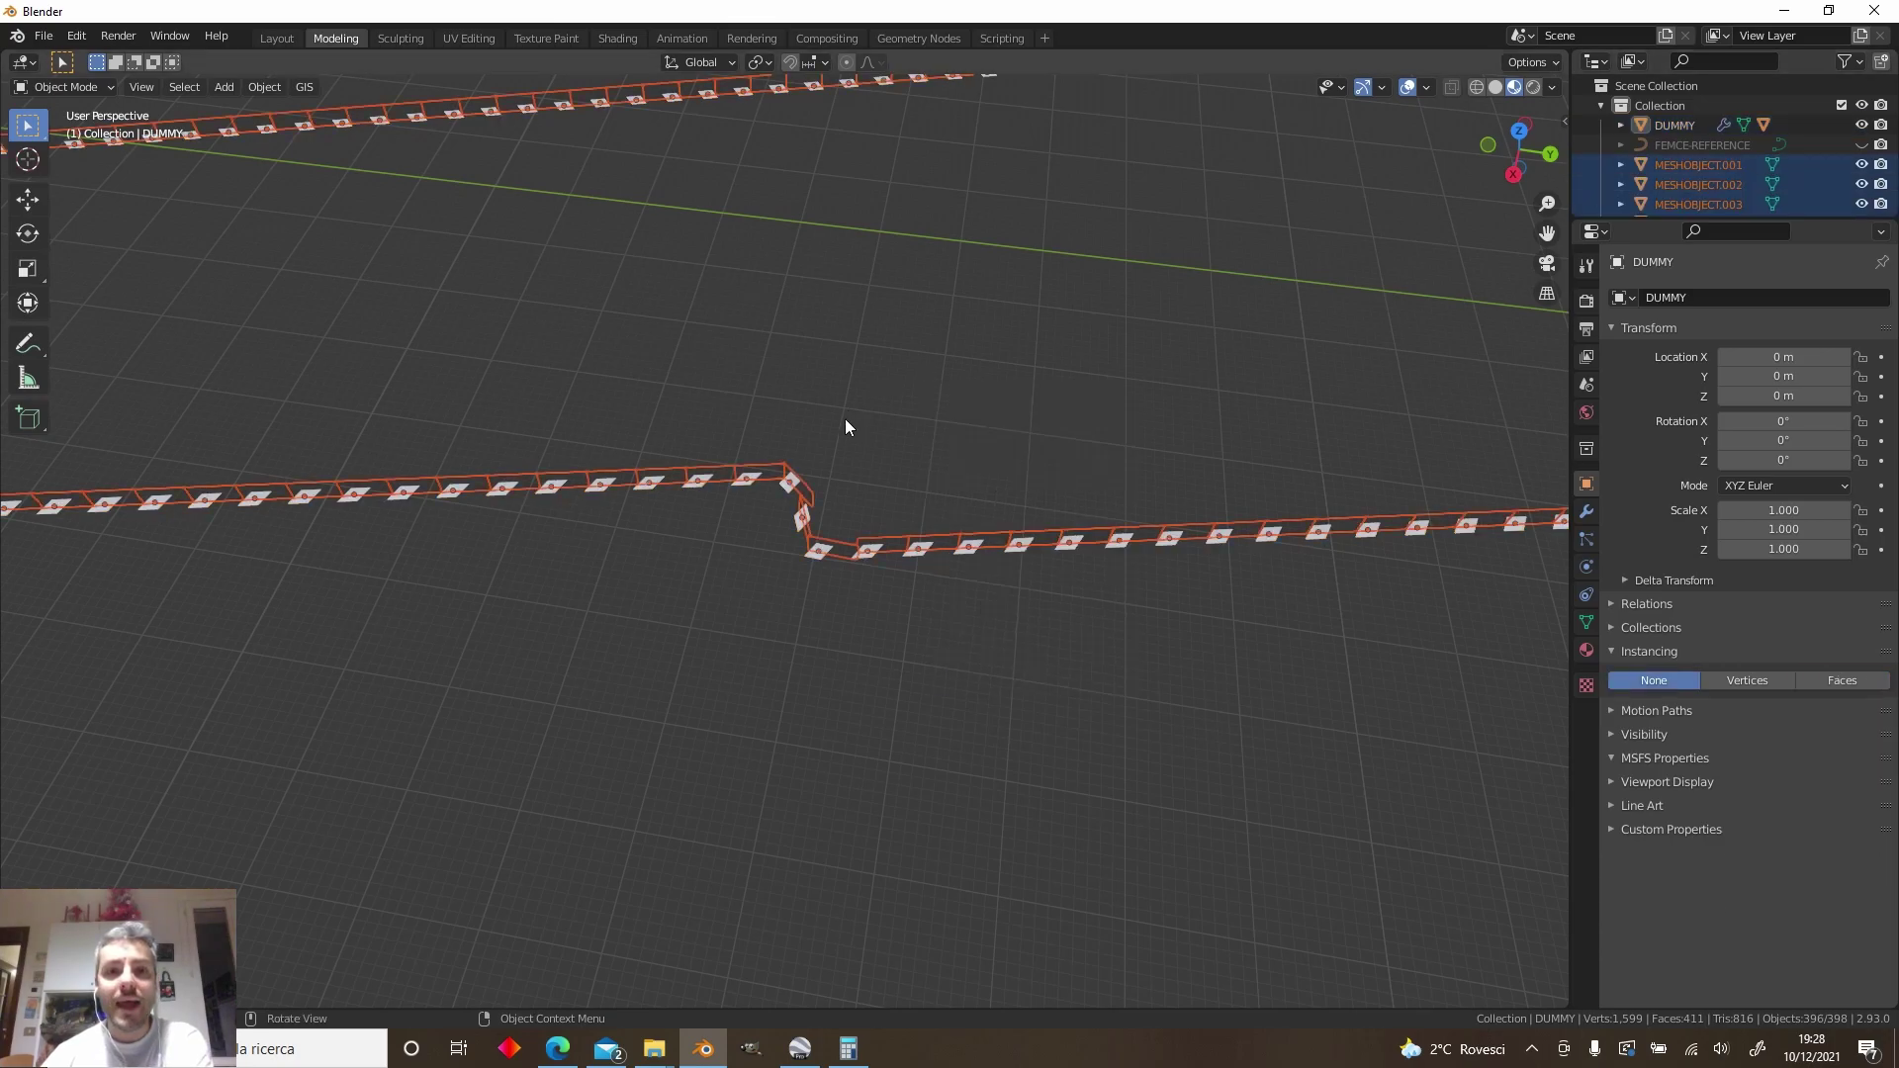
Select all the fence panel meshes, without the dummy and the curve, and join them into one object
{"action": "scroll", "coordinate": [1741, 158], "scroll_direction": "down", "scroll_amount": 15}
{"action": "scroll", "coordinate": [1701, 198], "scroll_direction": "down", "scroll_amount": 20}
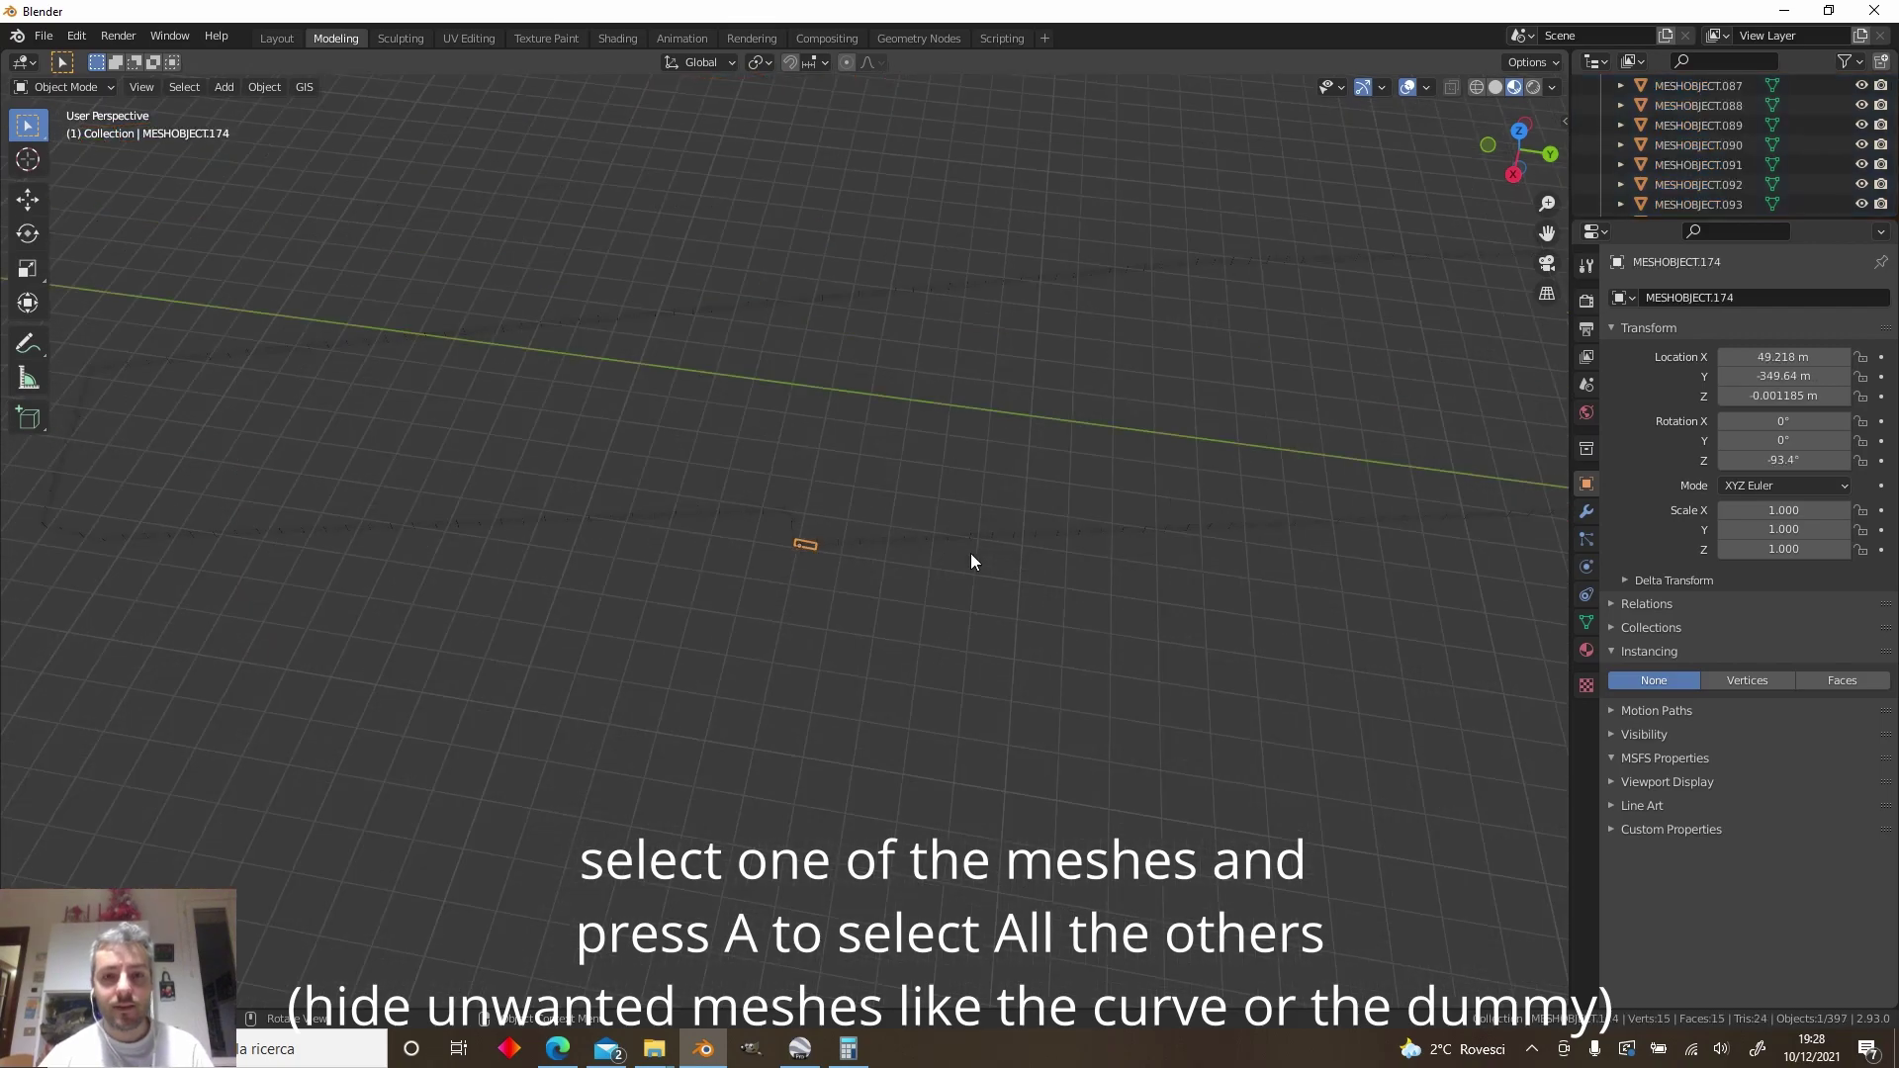
{"action": "scroll", "coordinate": [971, 561], "scroll_direction": "up", "scroll_amount": 10}
{"action": "right_click", "coordinate": [971, 561]}
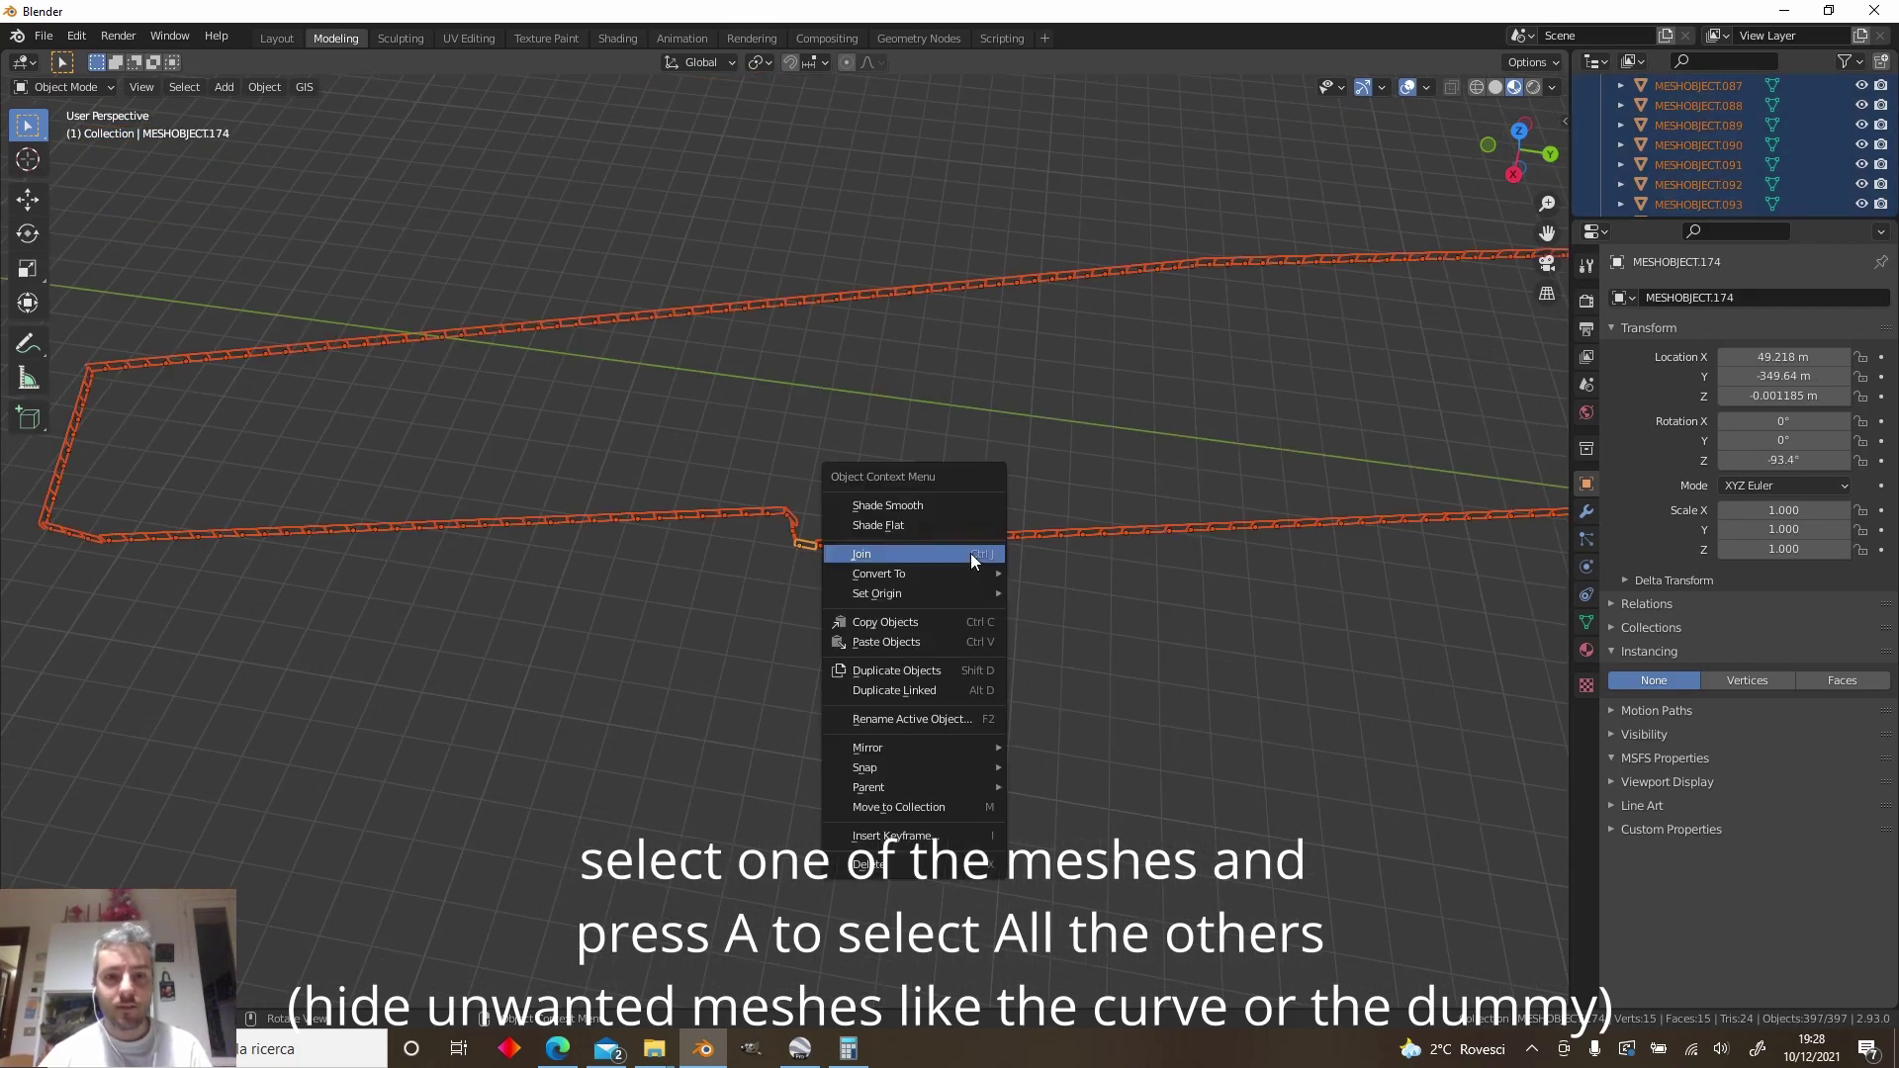
{"action": "left_click", "coordinate": [970, 554]}
Move the protruding vertical panel edge at the perimeter's stepped corner along Y and X to meet the neighbouring panel
{"action": "middle_click_drag", "start_coordinate": [917, 556], "coordinate": [1135, 428]}
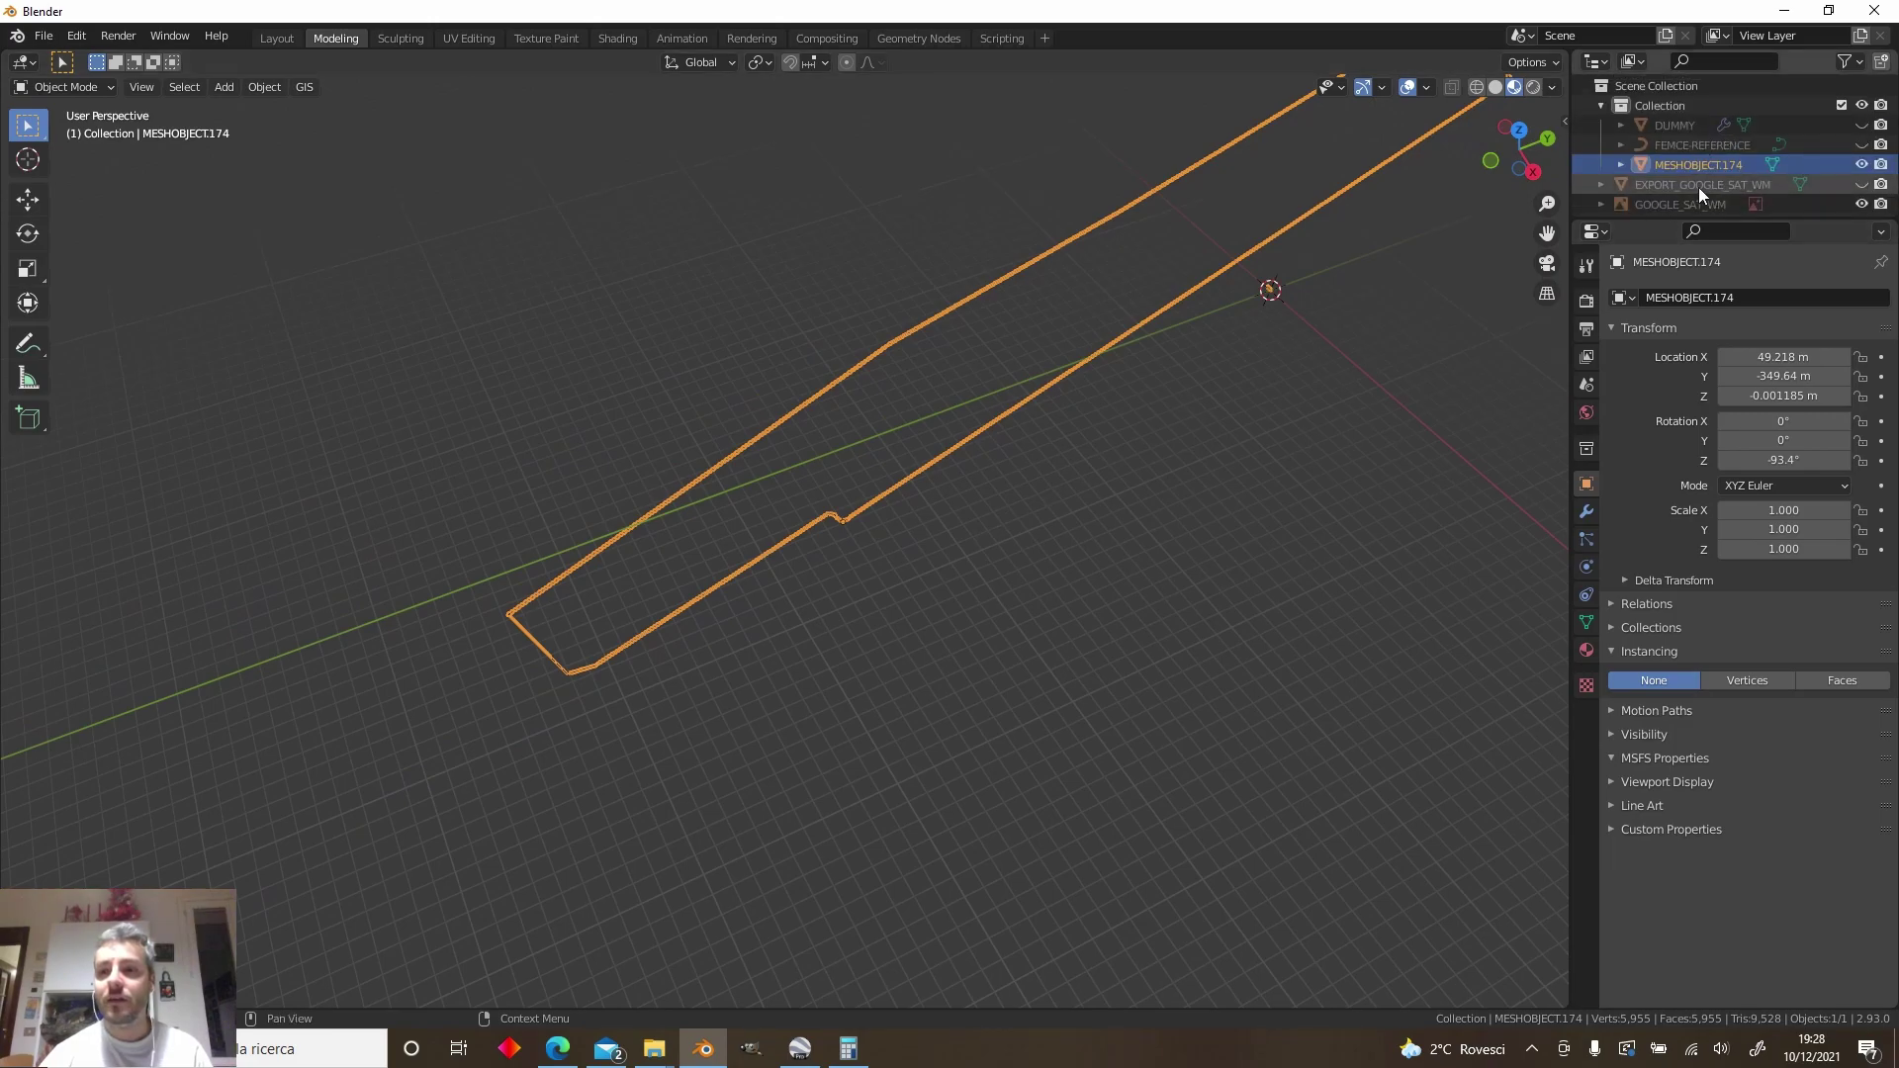
{"action": "scroll", "coordinate": [829, 513], "scroll_direction": "up", "scroll_amount": 10}
{"action": "middle_click_drag", "start_coordinate": [732, 459], "coordinate": [852, 427], "text": "shift"}
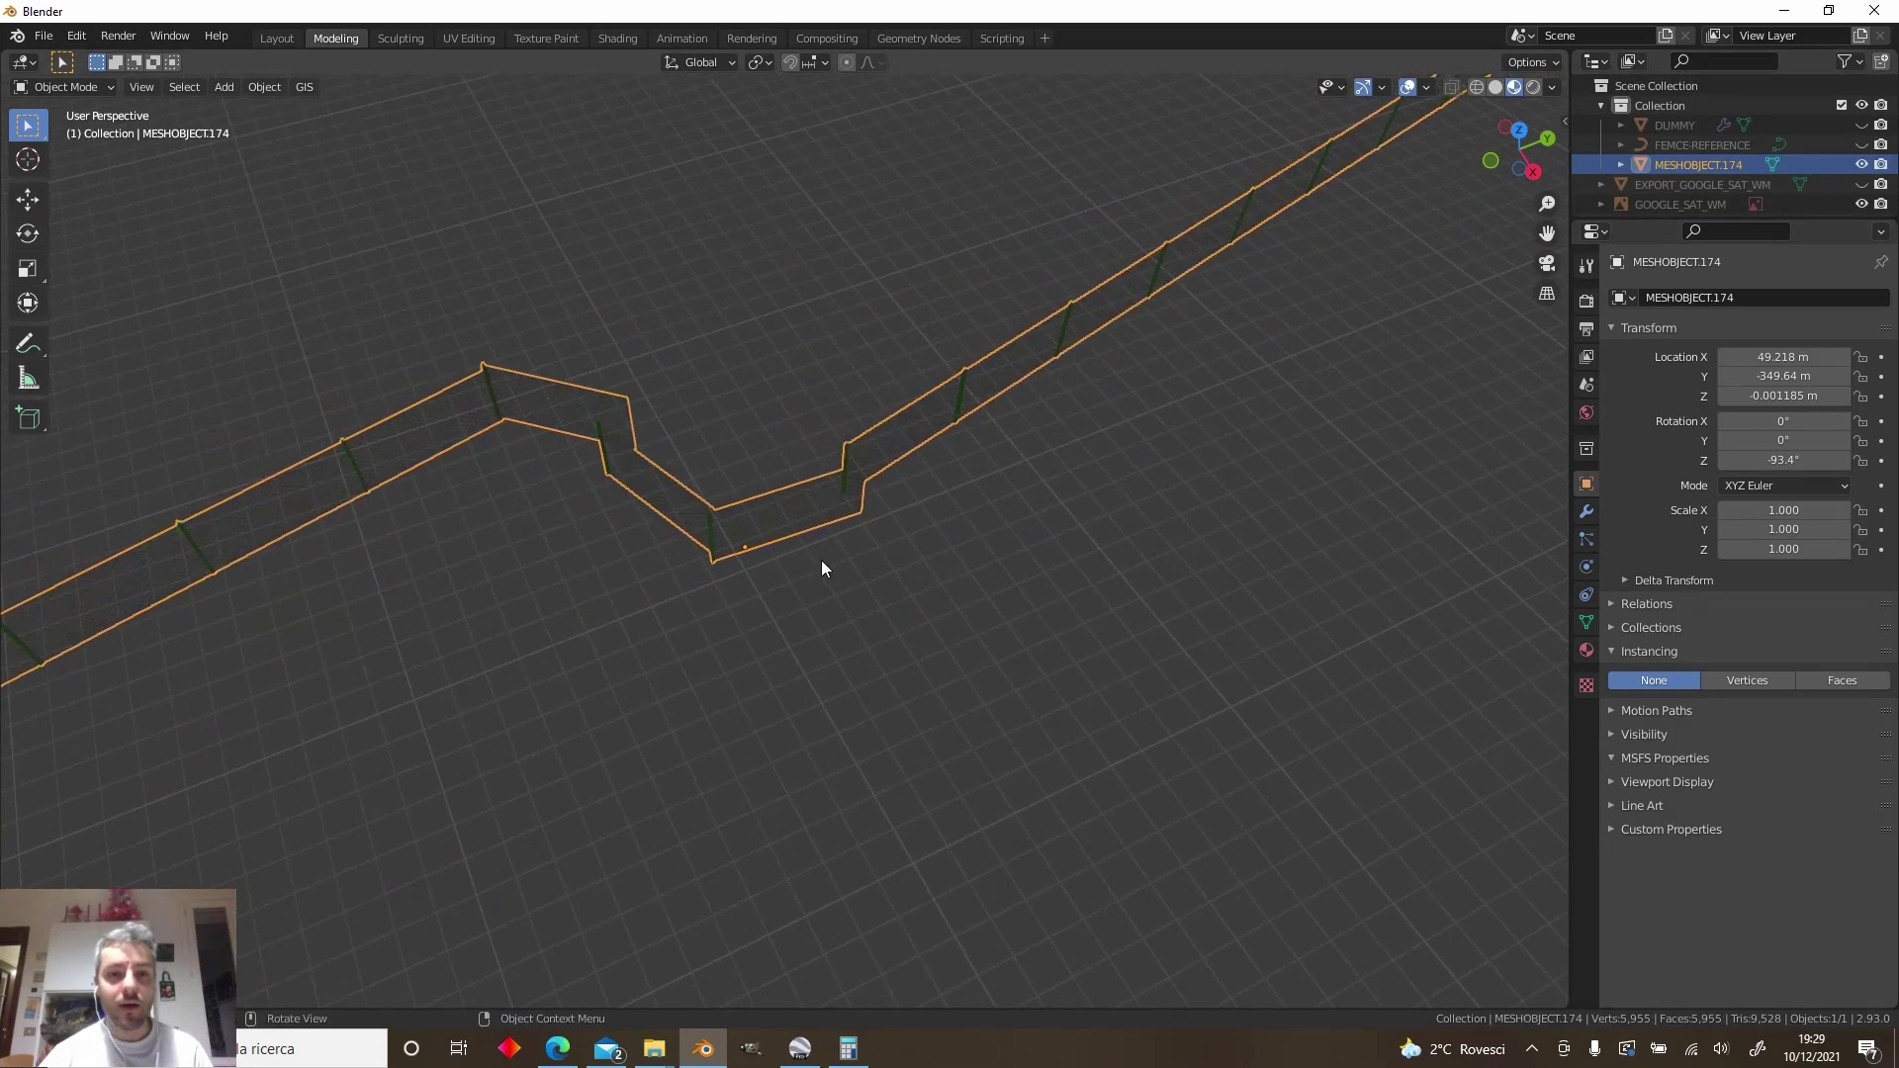
{"action": "scroll", "coordinate": [821, 561], "scroll_direction": "up", "scroll_amount": 4}
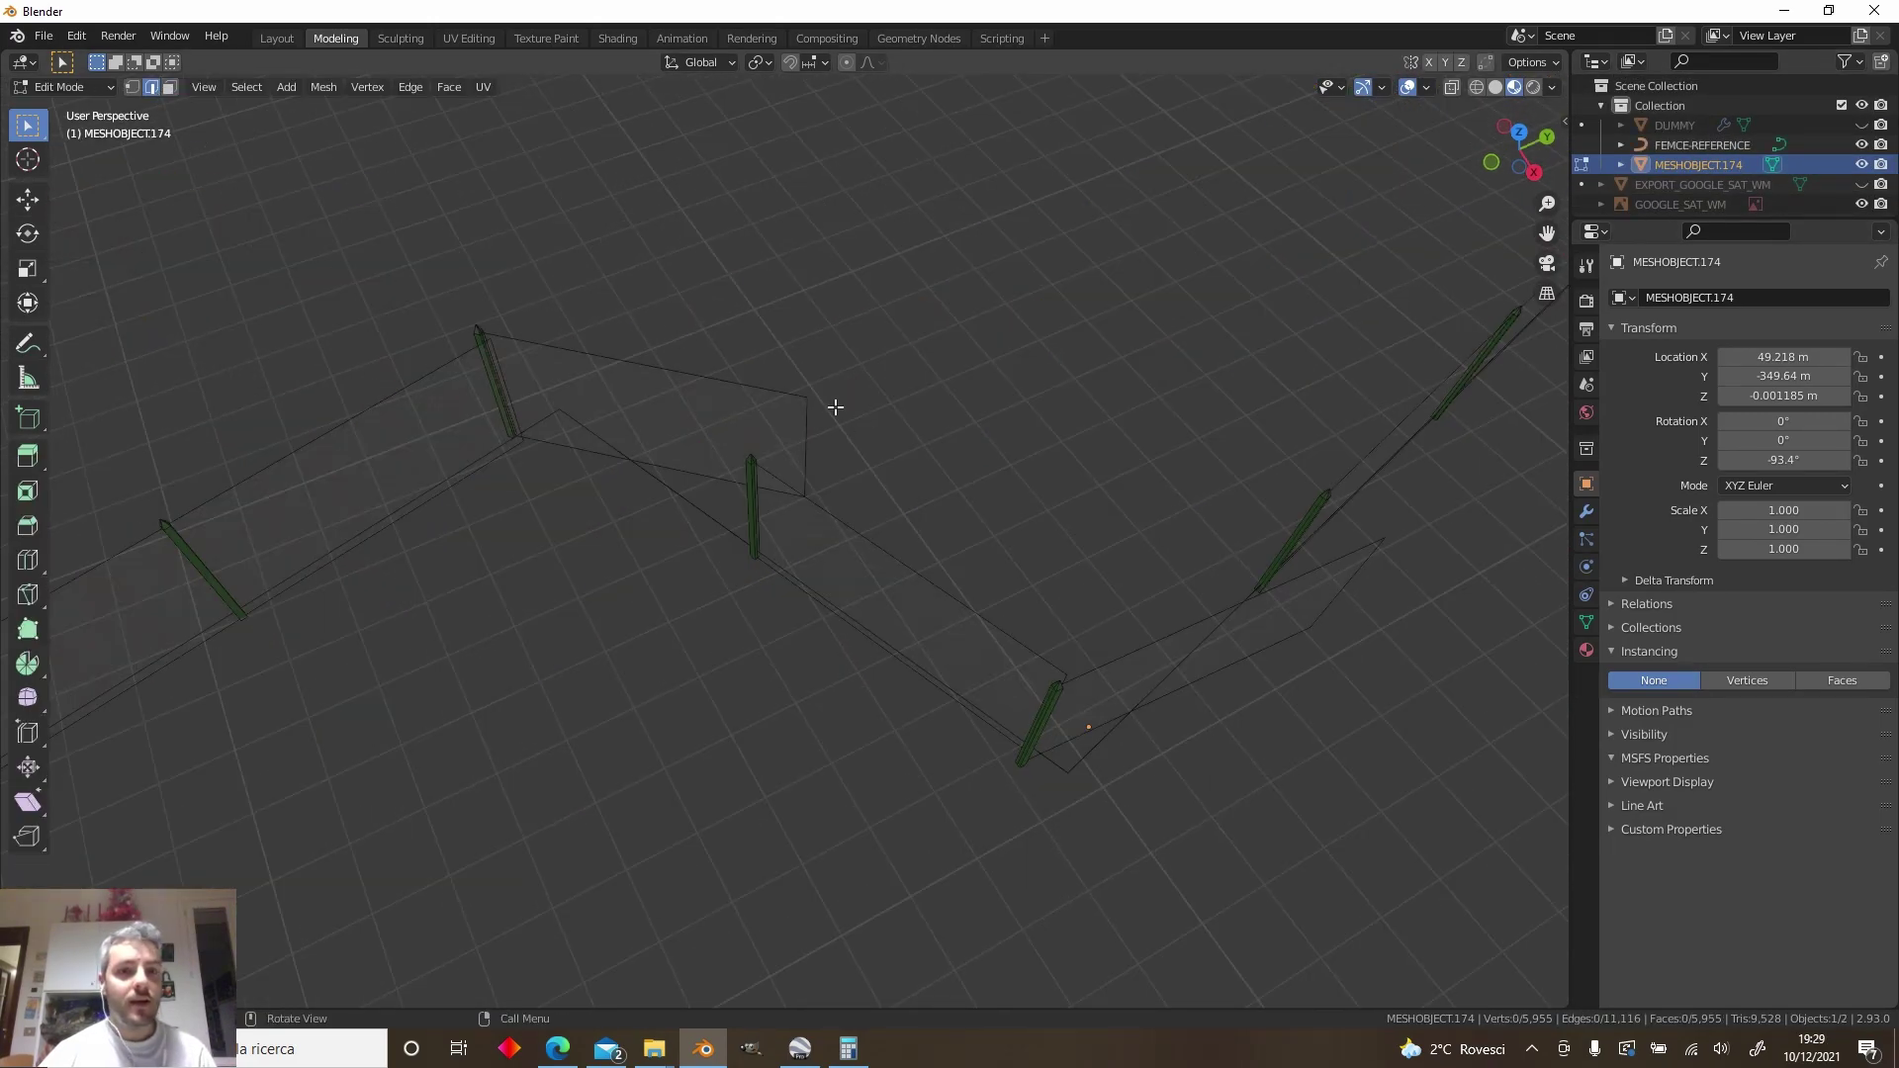
{"action": "key", "text": "g"}
{"action": "key", "text": "y"}
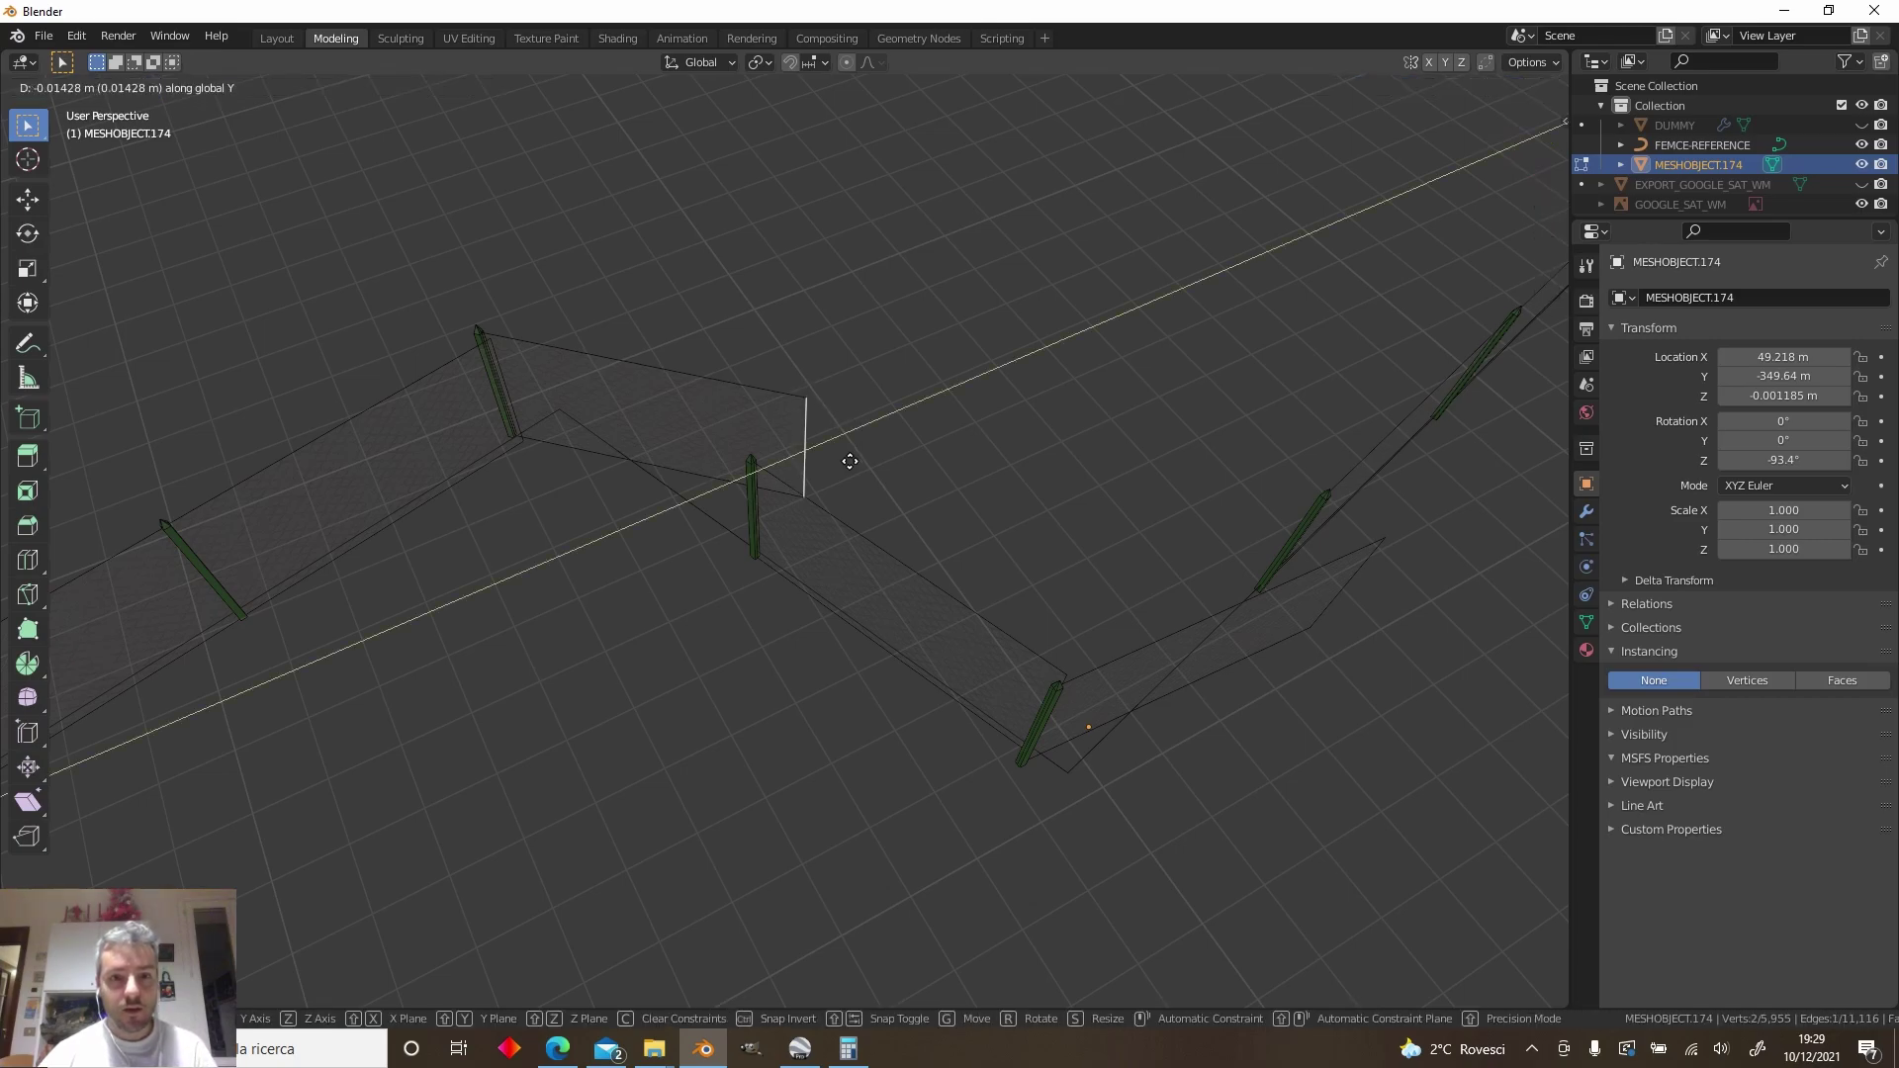
{"action": "left_click", "coordinate": [799, 514]}
{"action": "key", "text": "g"}
{"action": "key", "text": "x"}
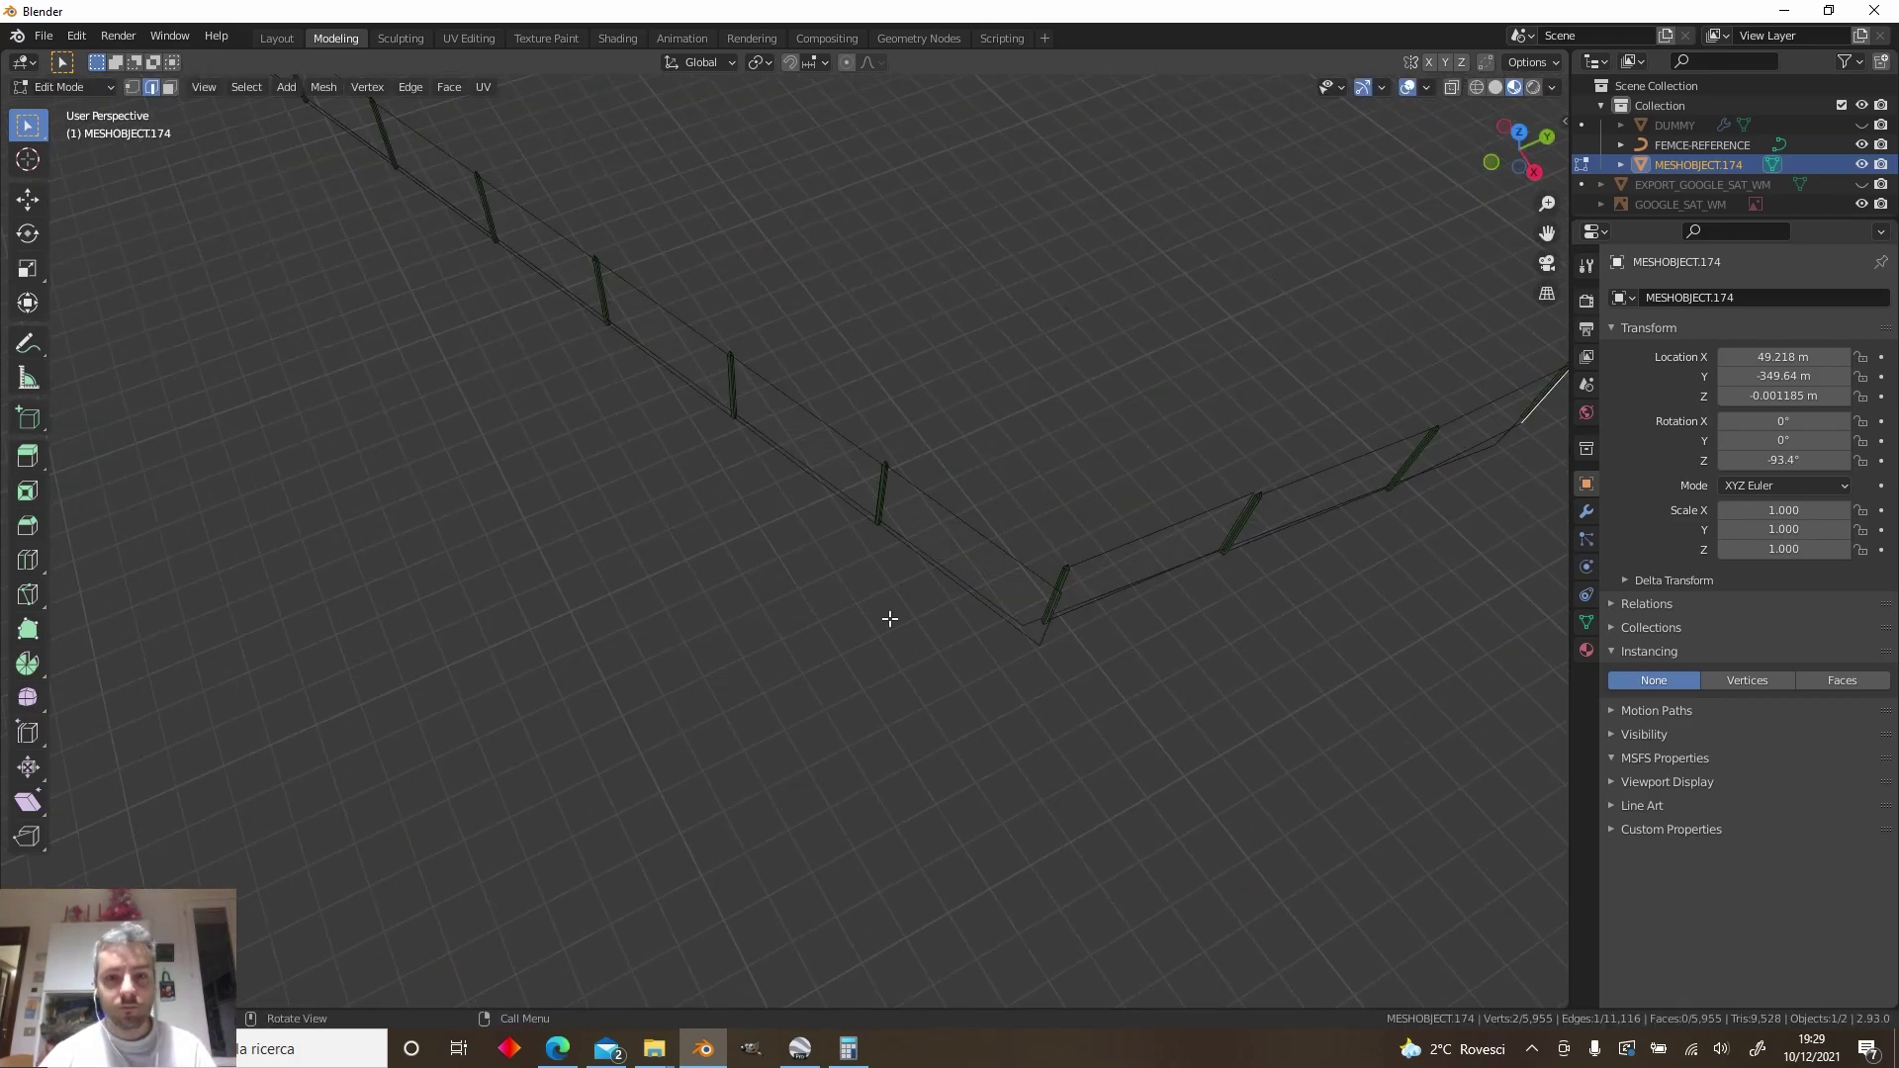
Shift the protruding panel edges at the remaining fence corners along Y so adjacent panels meet
{"action": "key", "text": "g"}
{"action": "key", "text": "y"}
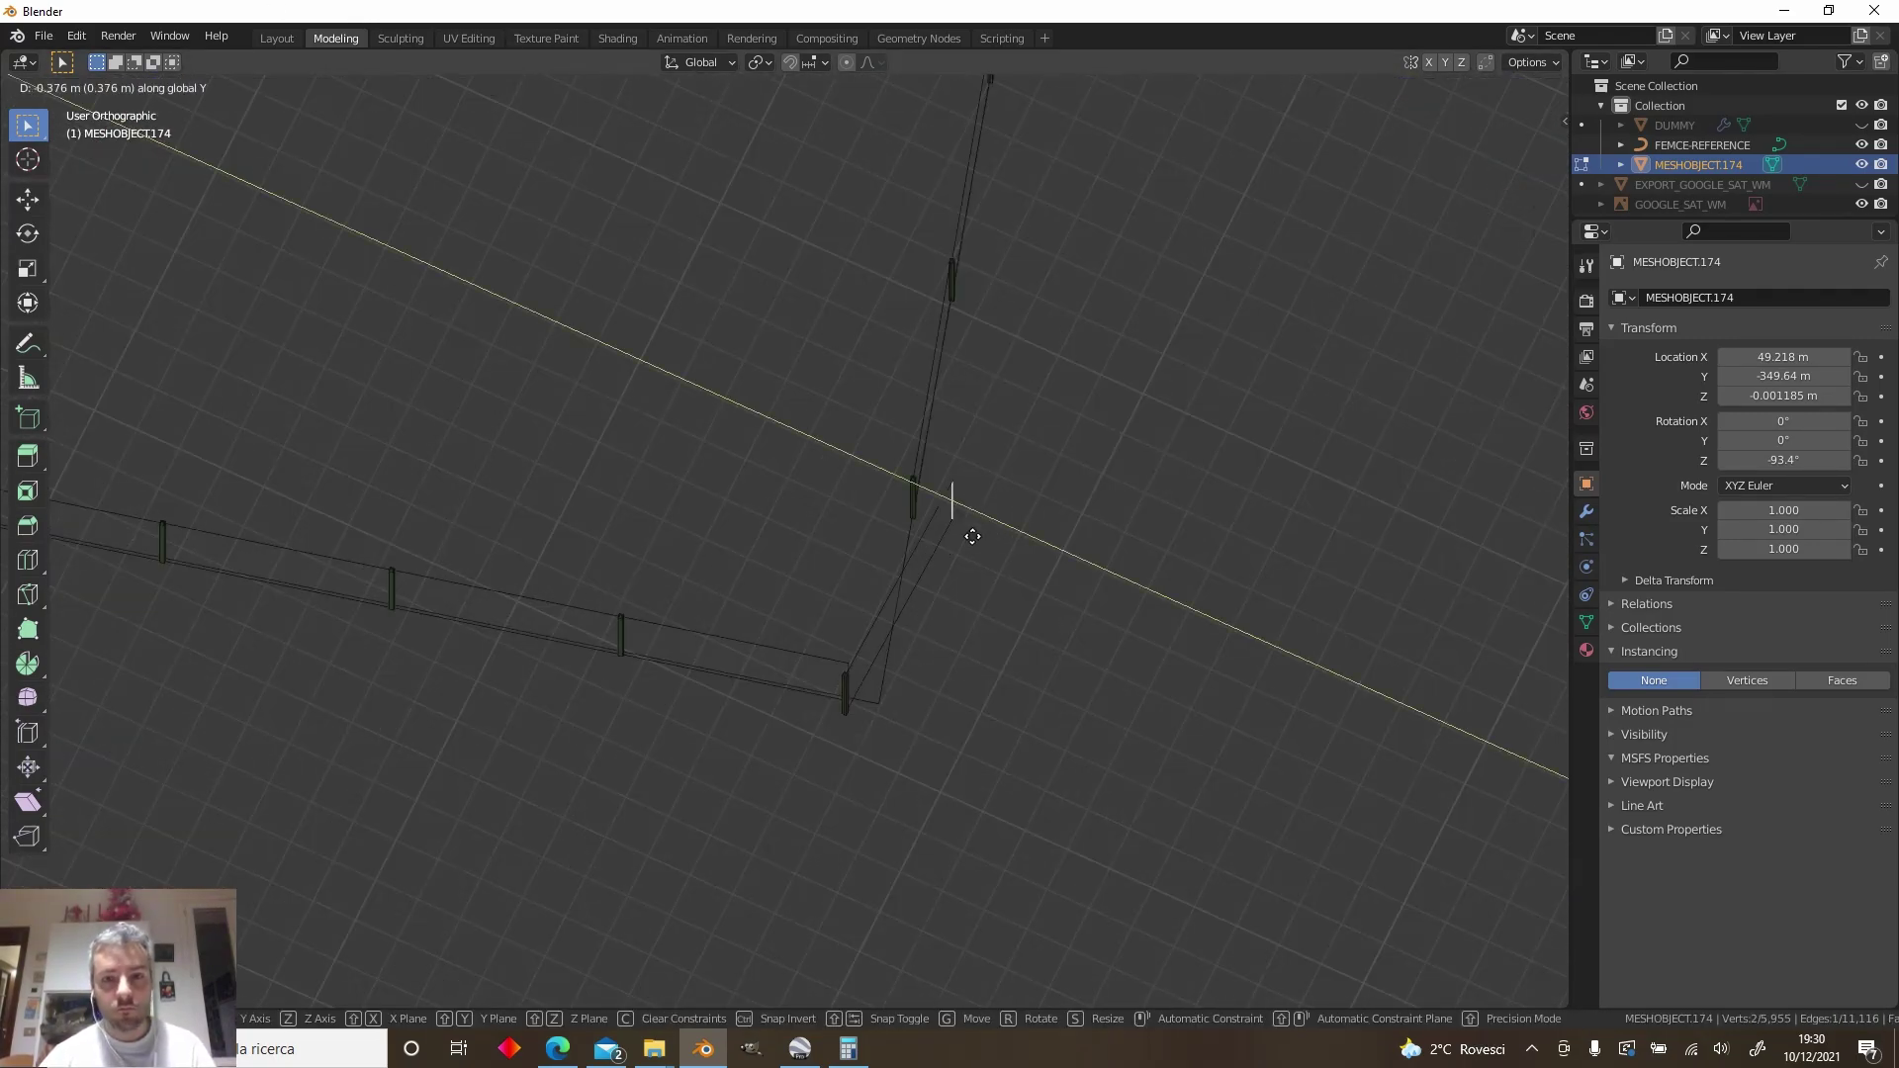
{"action": "key", "text": "g"}
{"action": "key", "text": "y"}
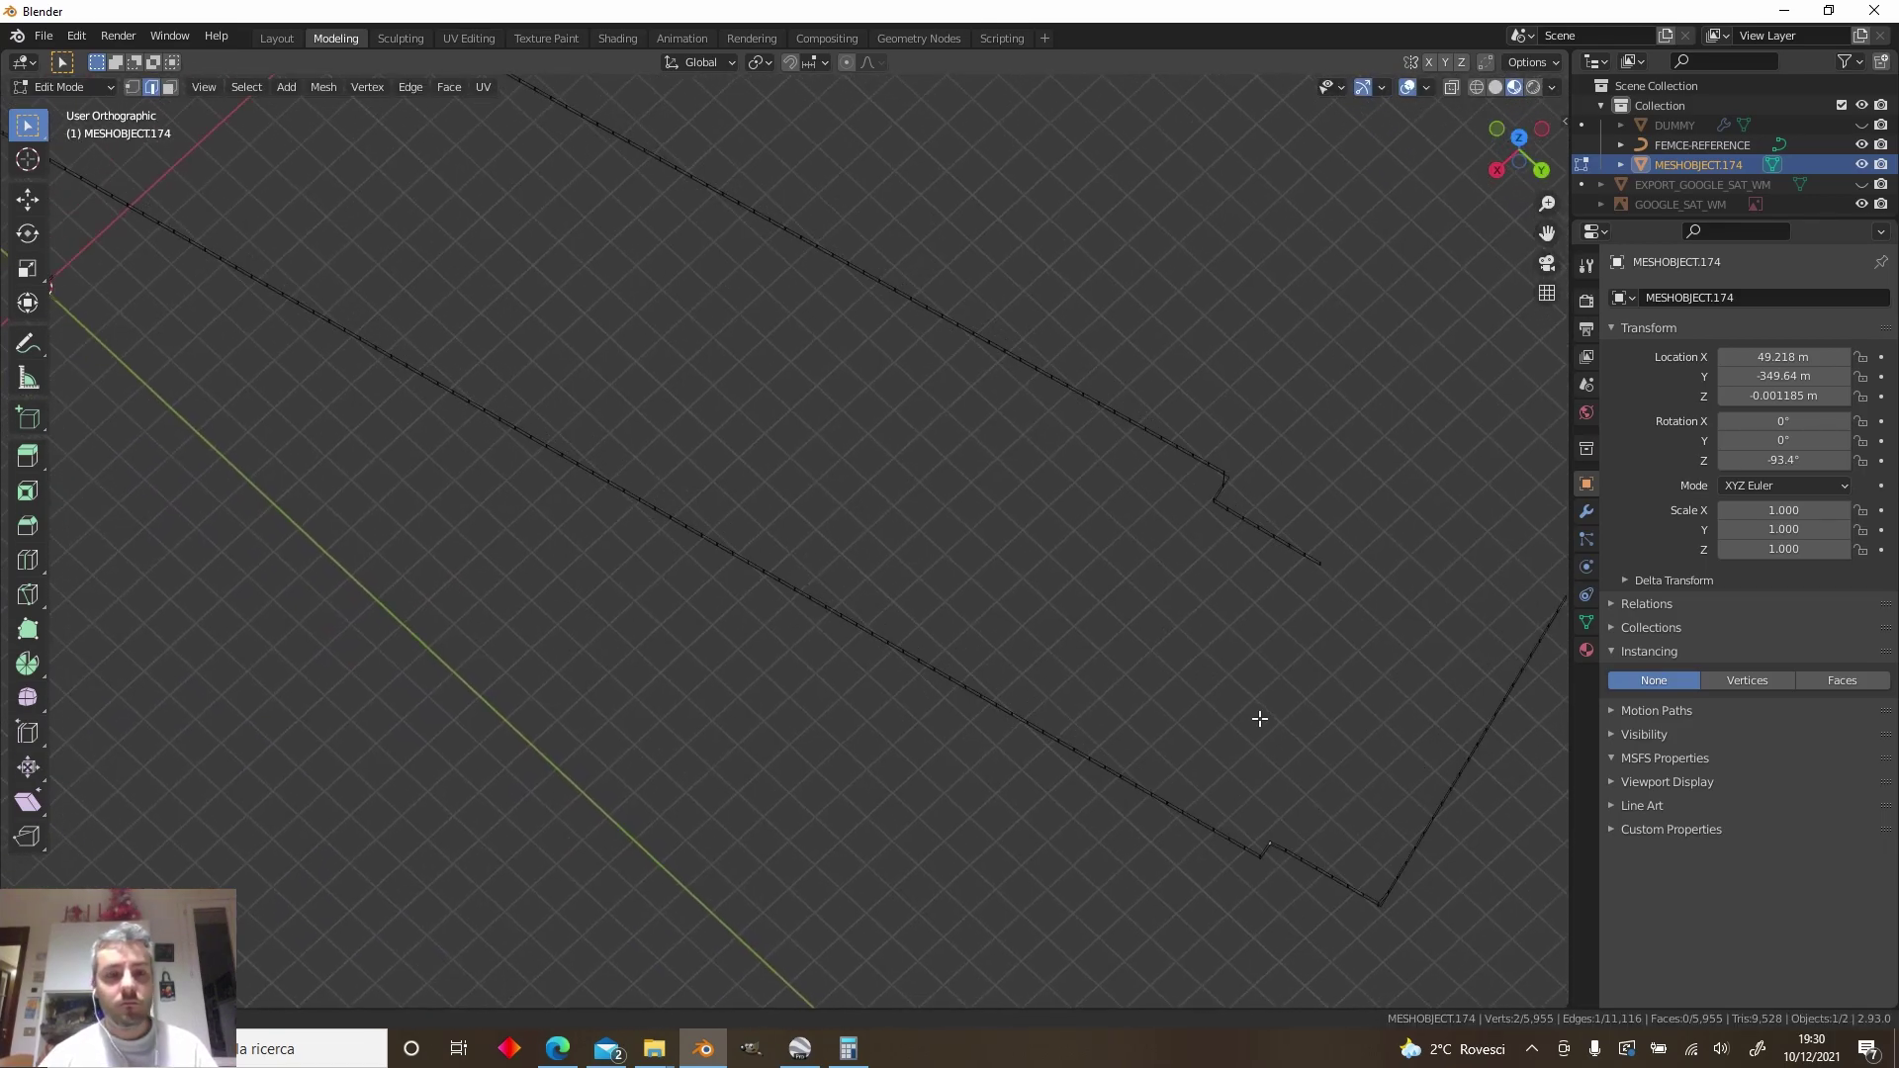
Examine the joined fence along the whole airfield perimeter
{"action": "middle_click_drag", "start_coordinate": [1260, 719], "coordinate": [1265, 719], "text": "shift"}
{"action": "mouse_move", "coordinate": [571, 481]}
{"action": "middle_mouse_down", "text": "shift"}
{"action": "mouse_move", "coordinate": [954, 539]}
{"action": "mouse_move", "coordinate": [1089, 584]}
{"action": "middle_mouse_up", "text": "shift"}
{"action": "middle_click_drag", "start_coordinate": [999, 338], "coordinate": [1175, 723], "text": "shift"}
{"action": "scroll", "coordinate": [641, 547], "scroll_direction": "down", "scroll_amount": 2}
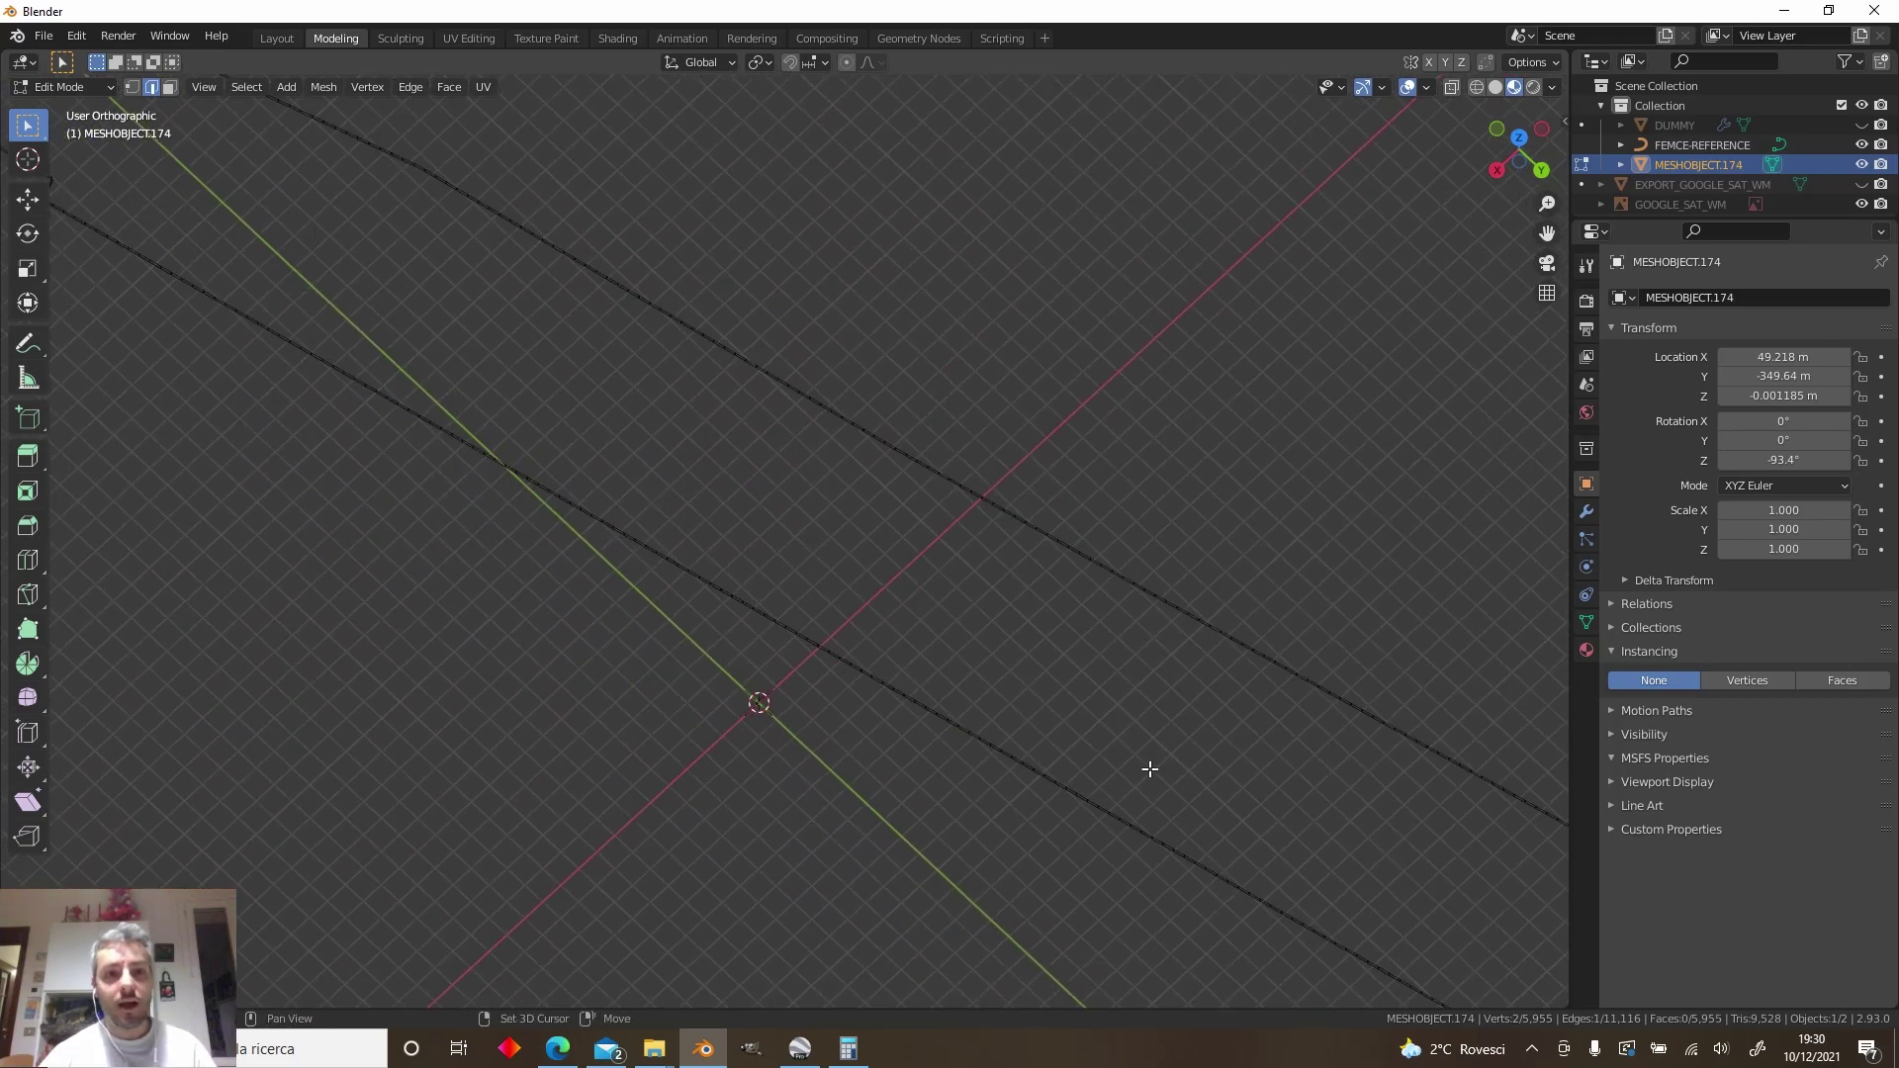
{"action": "middle_click_drag", "start_coordinate": [550, 423], "coordinate": [674, 696]}
{"action": "scroll", "coordinate": [692, 683], "scroll_direction": "up", "scroll_amount": 3}
{"action": "middle_click_drag", "start_coordinate": [426, 755], "coordinate": [985, 497], "text": "shift"}
{"action": "scroll", "coordinate": [998, 500], "scroll_direction": "down", "scroll_amount": 6}
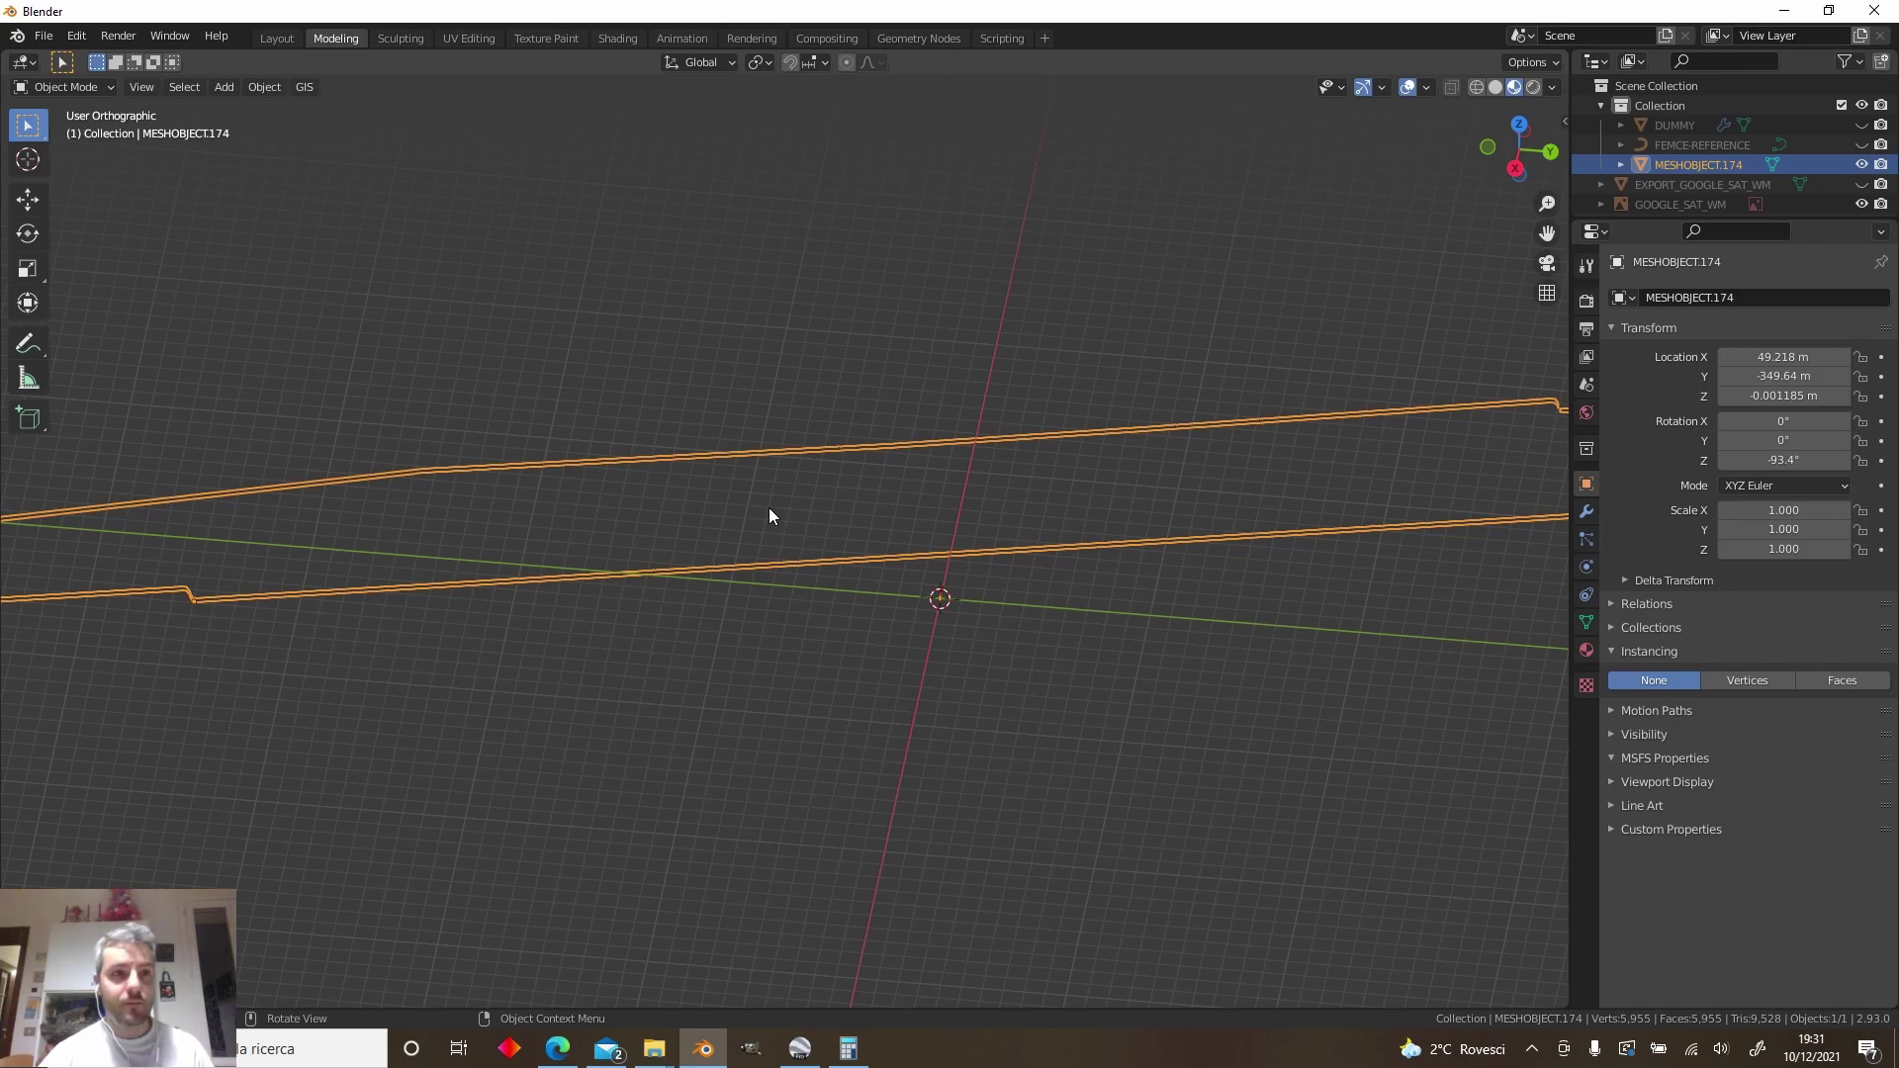
{"action": "middle_click_drag", "start_coordinate": [649, 518], "coordinate": [992, 528], "text": "shift"}
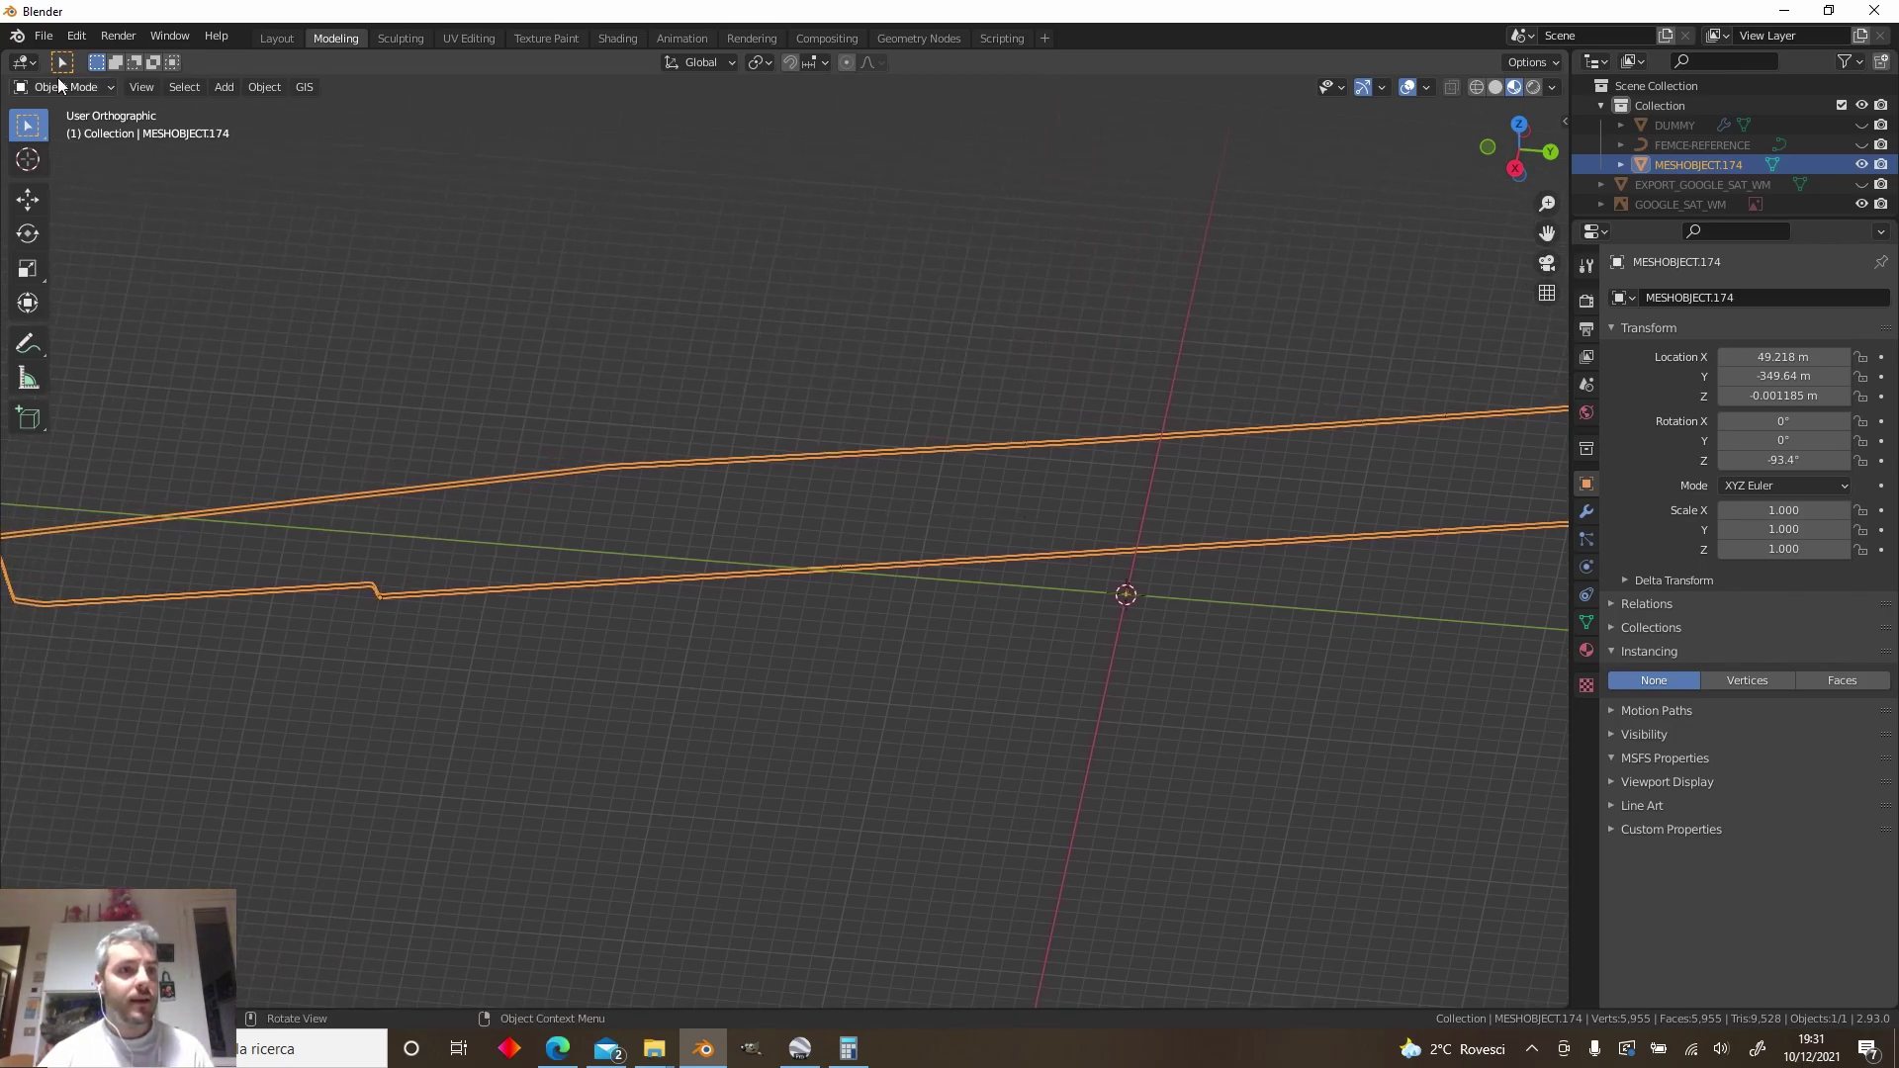
Start saving the project under a new name and create a folder named lidl-fence-tutorial in the model library
{"action": "left_click", "coordinate": [44, 38]}
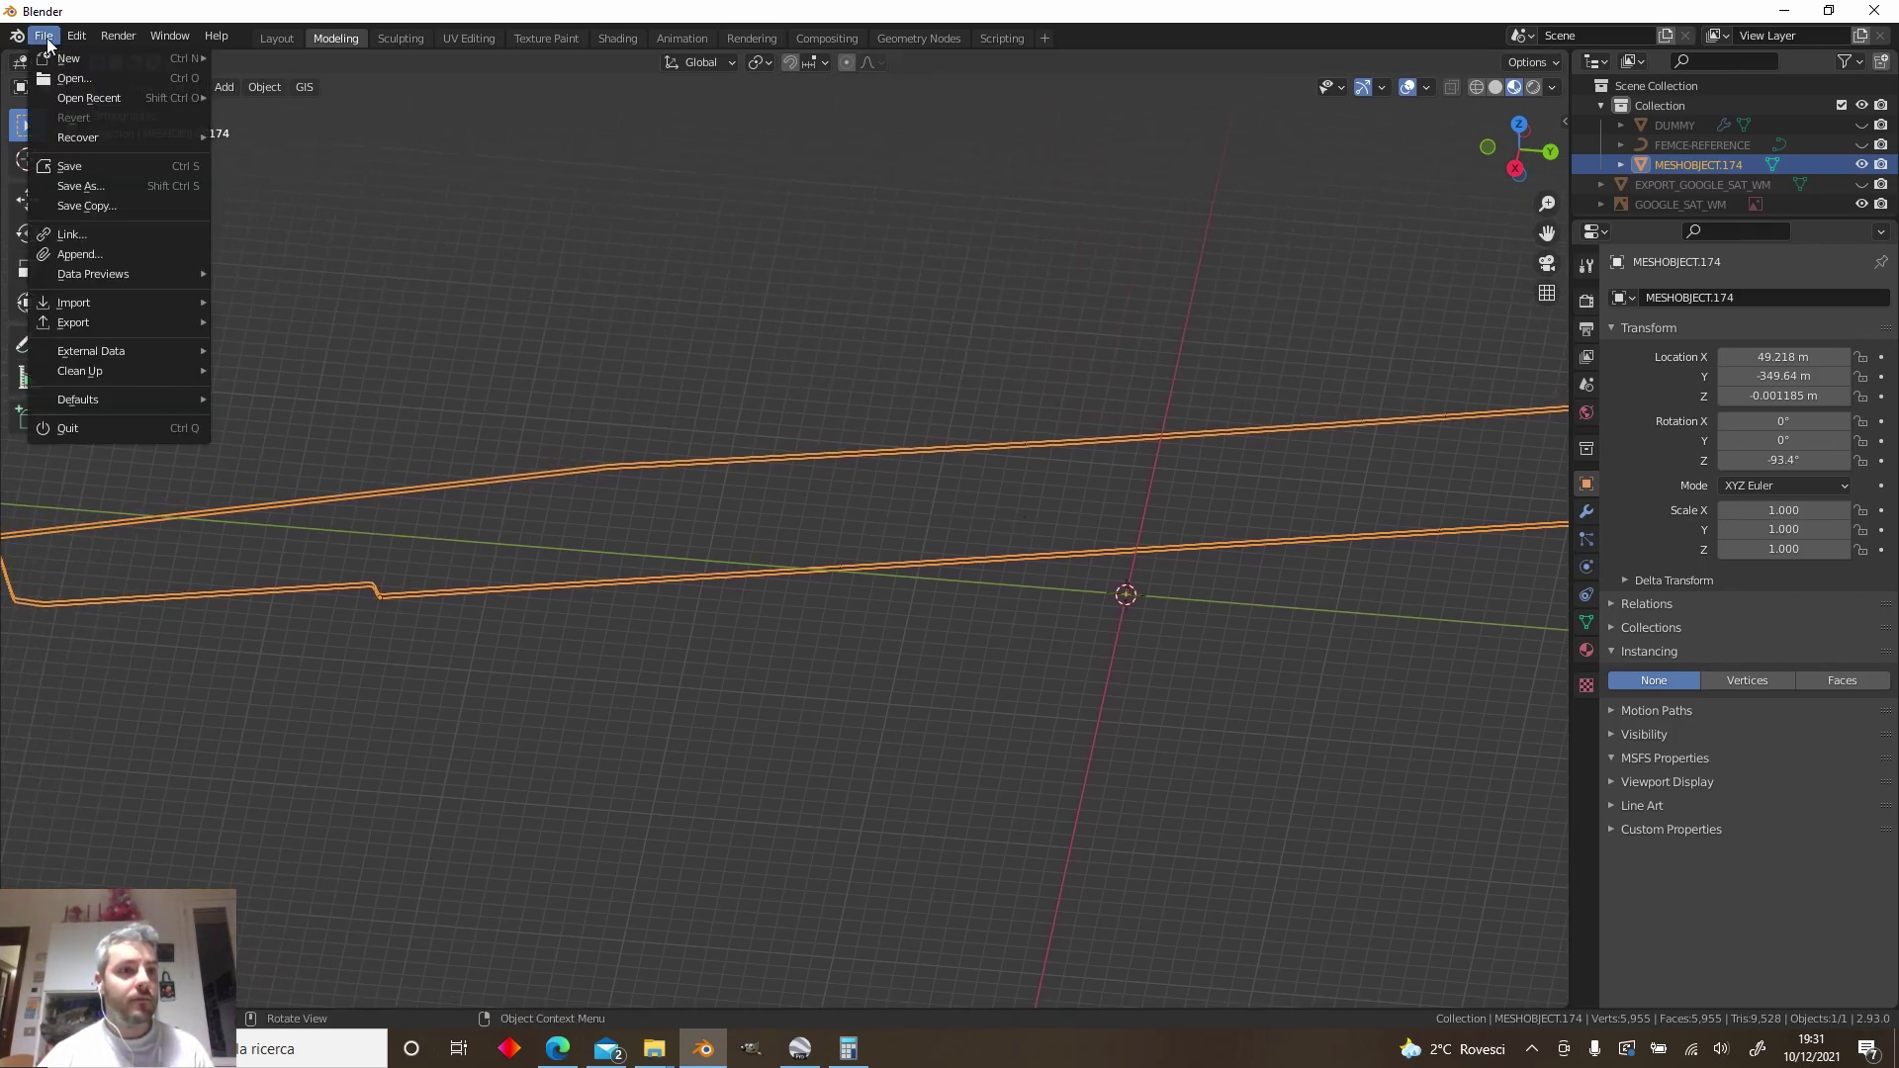
{"action": "left_click", "coordinate": [119, 185]}
{"action": "left_click", "coordinate": [753, 180]}
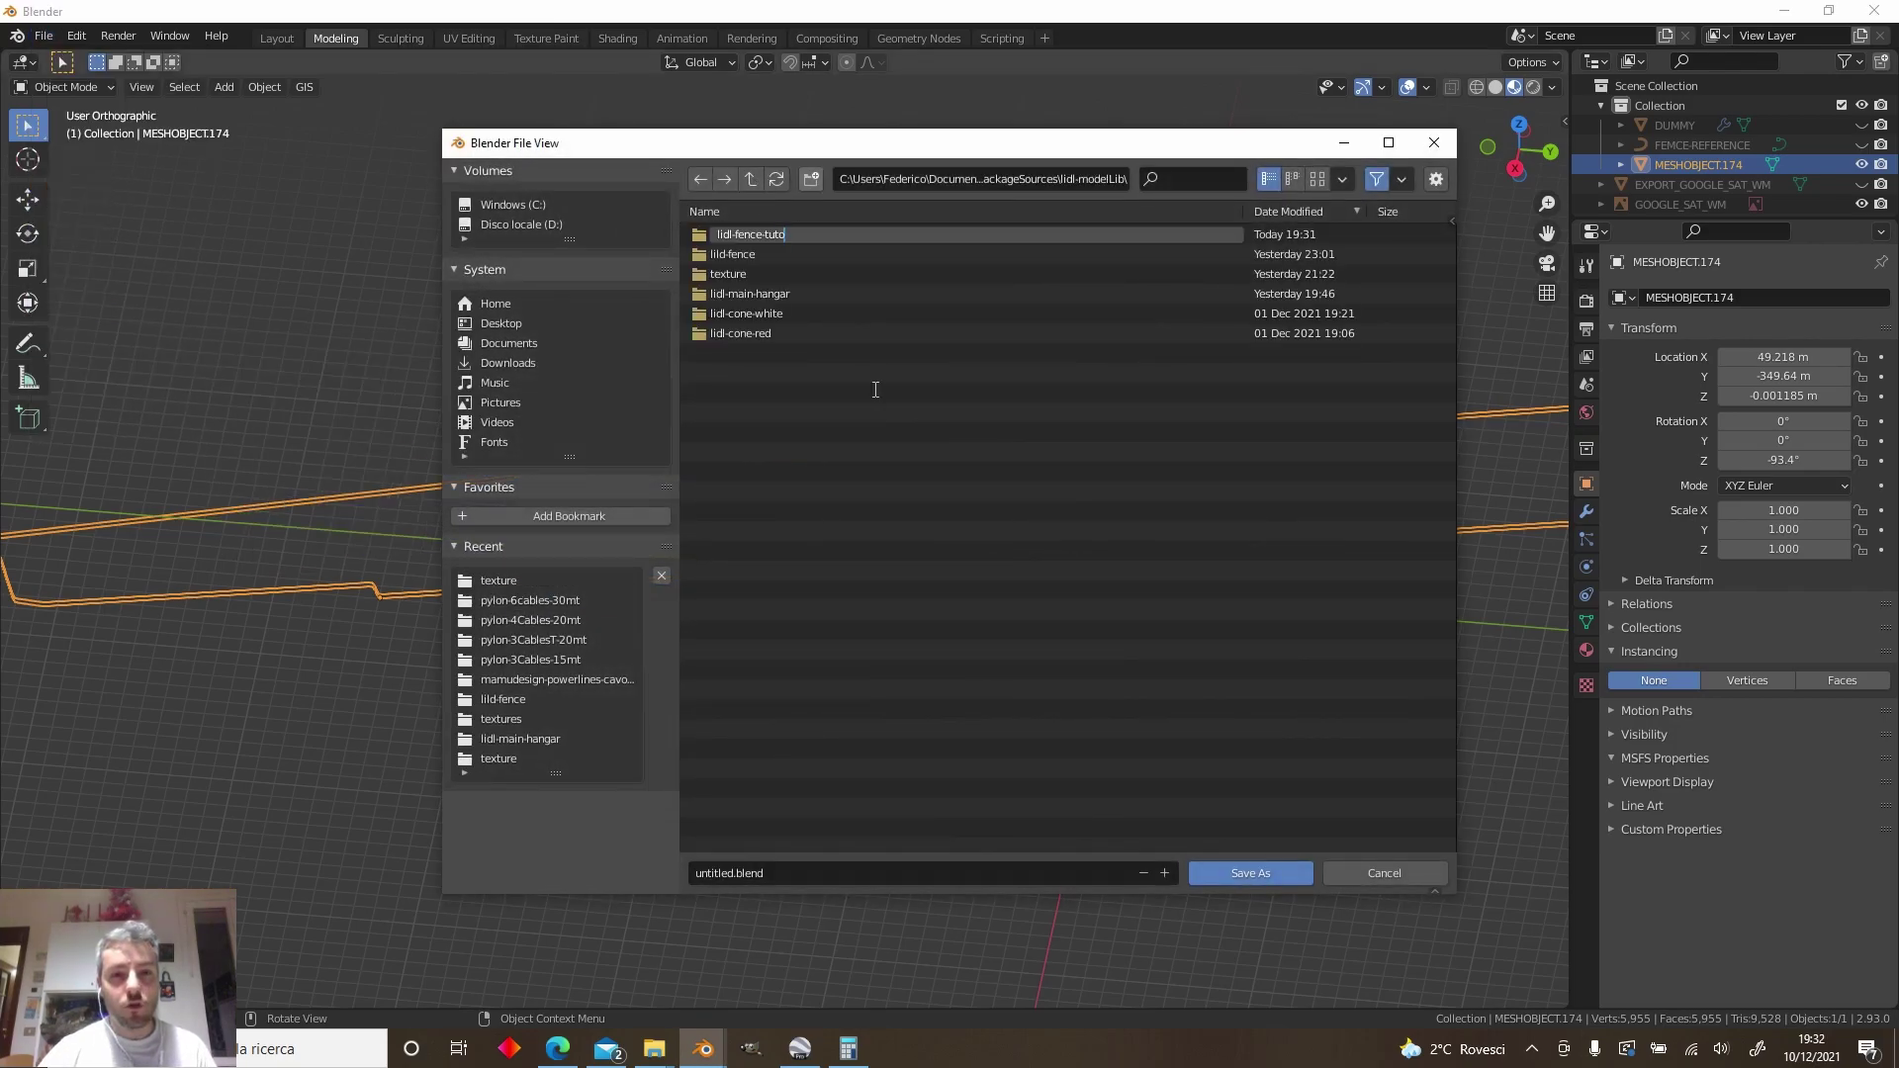
{"action": "key", "text": "Return"}
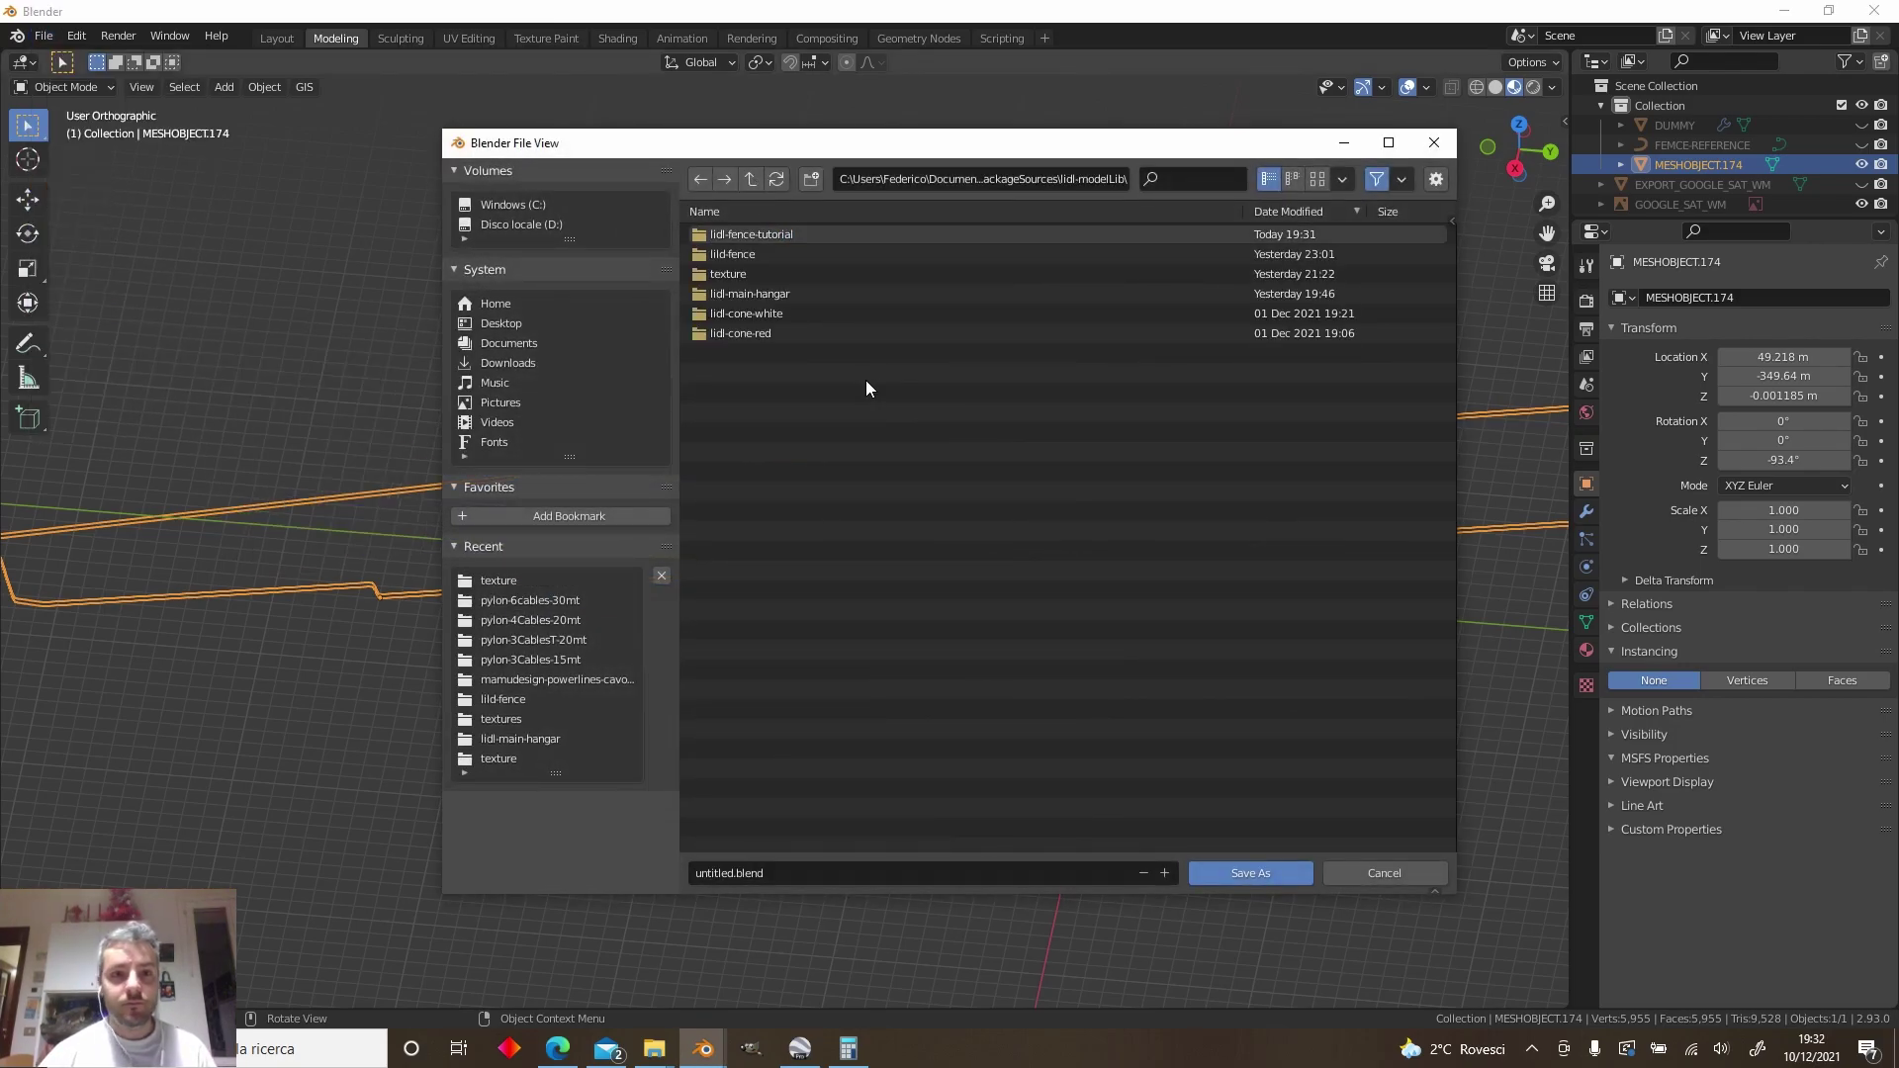
Save the project as lidl-fence-tutorial.blend inside the lidl-fence-tutorial folder
{"action": "left_click", "coordinate": [875, 231]}
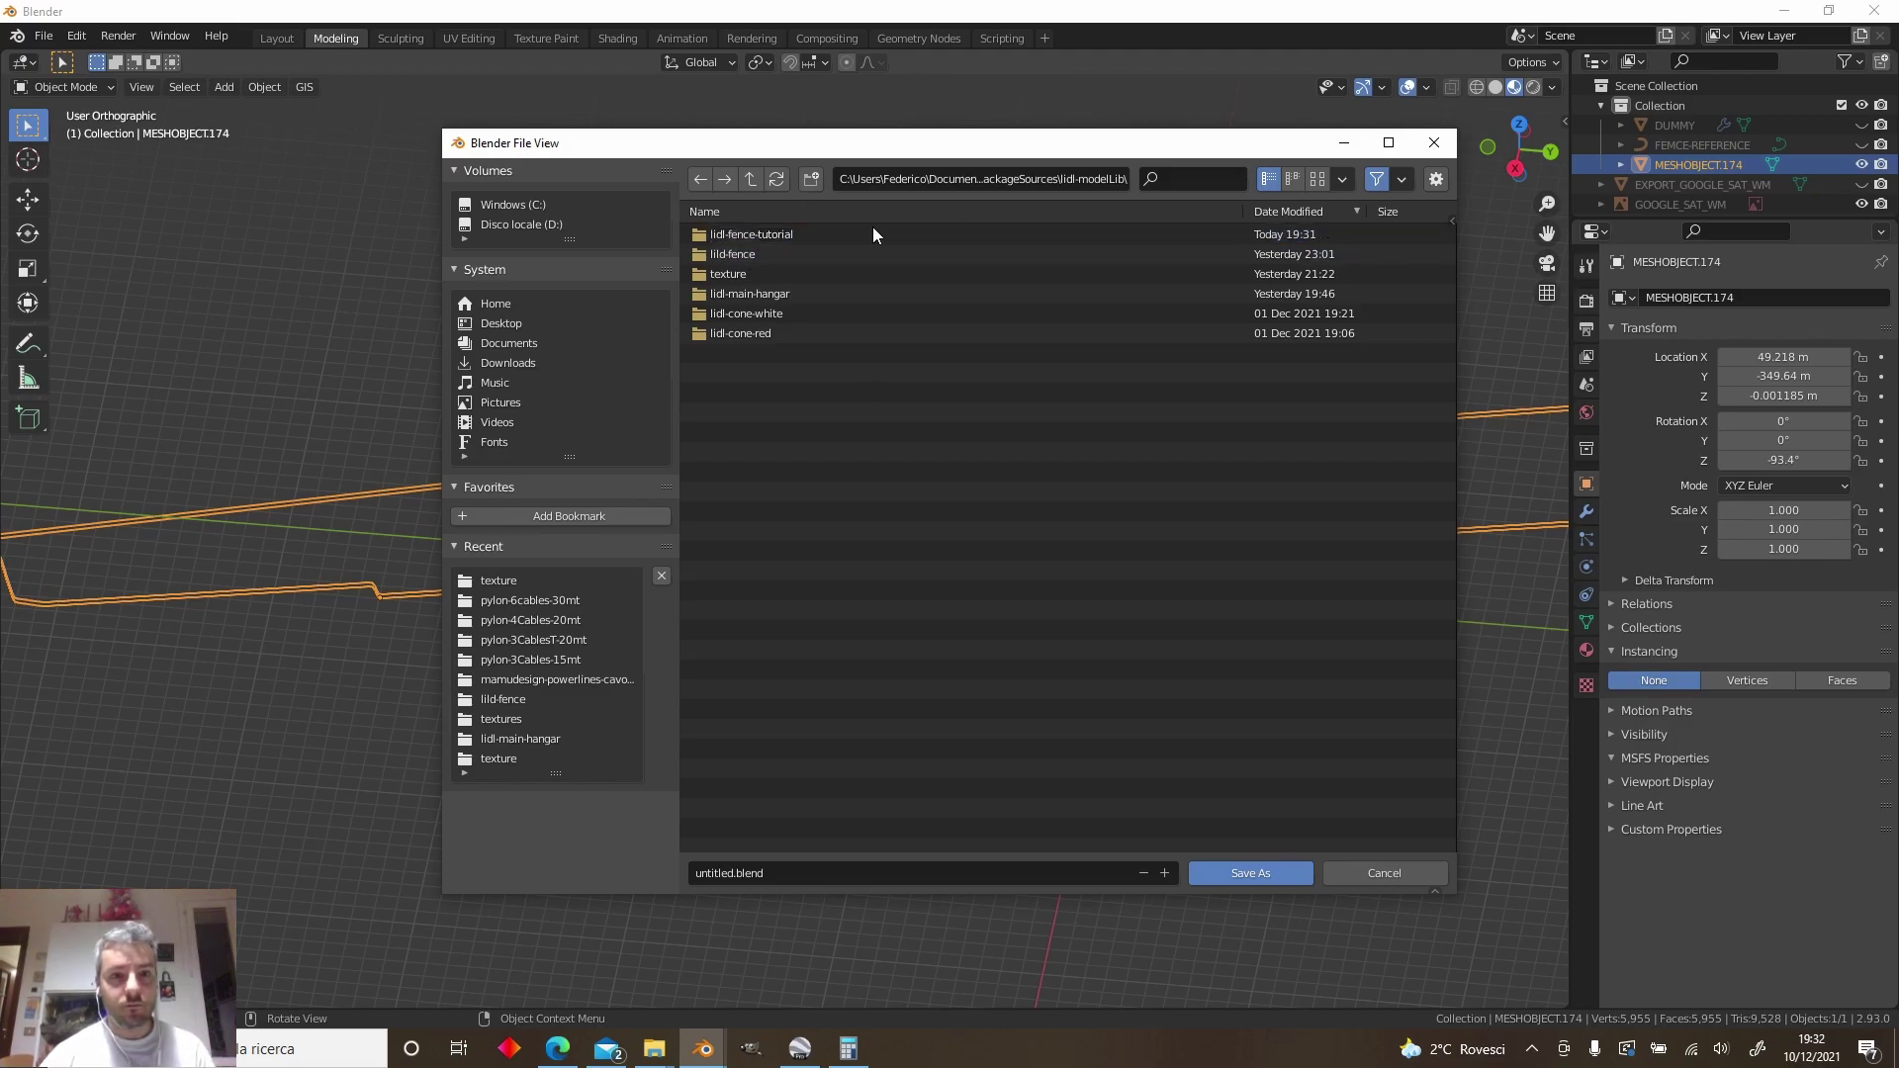
{"action": "double_click", "coordinate": [792, 235]}
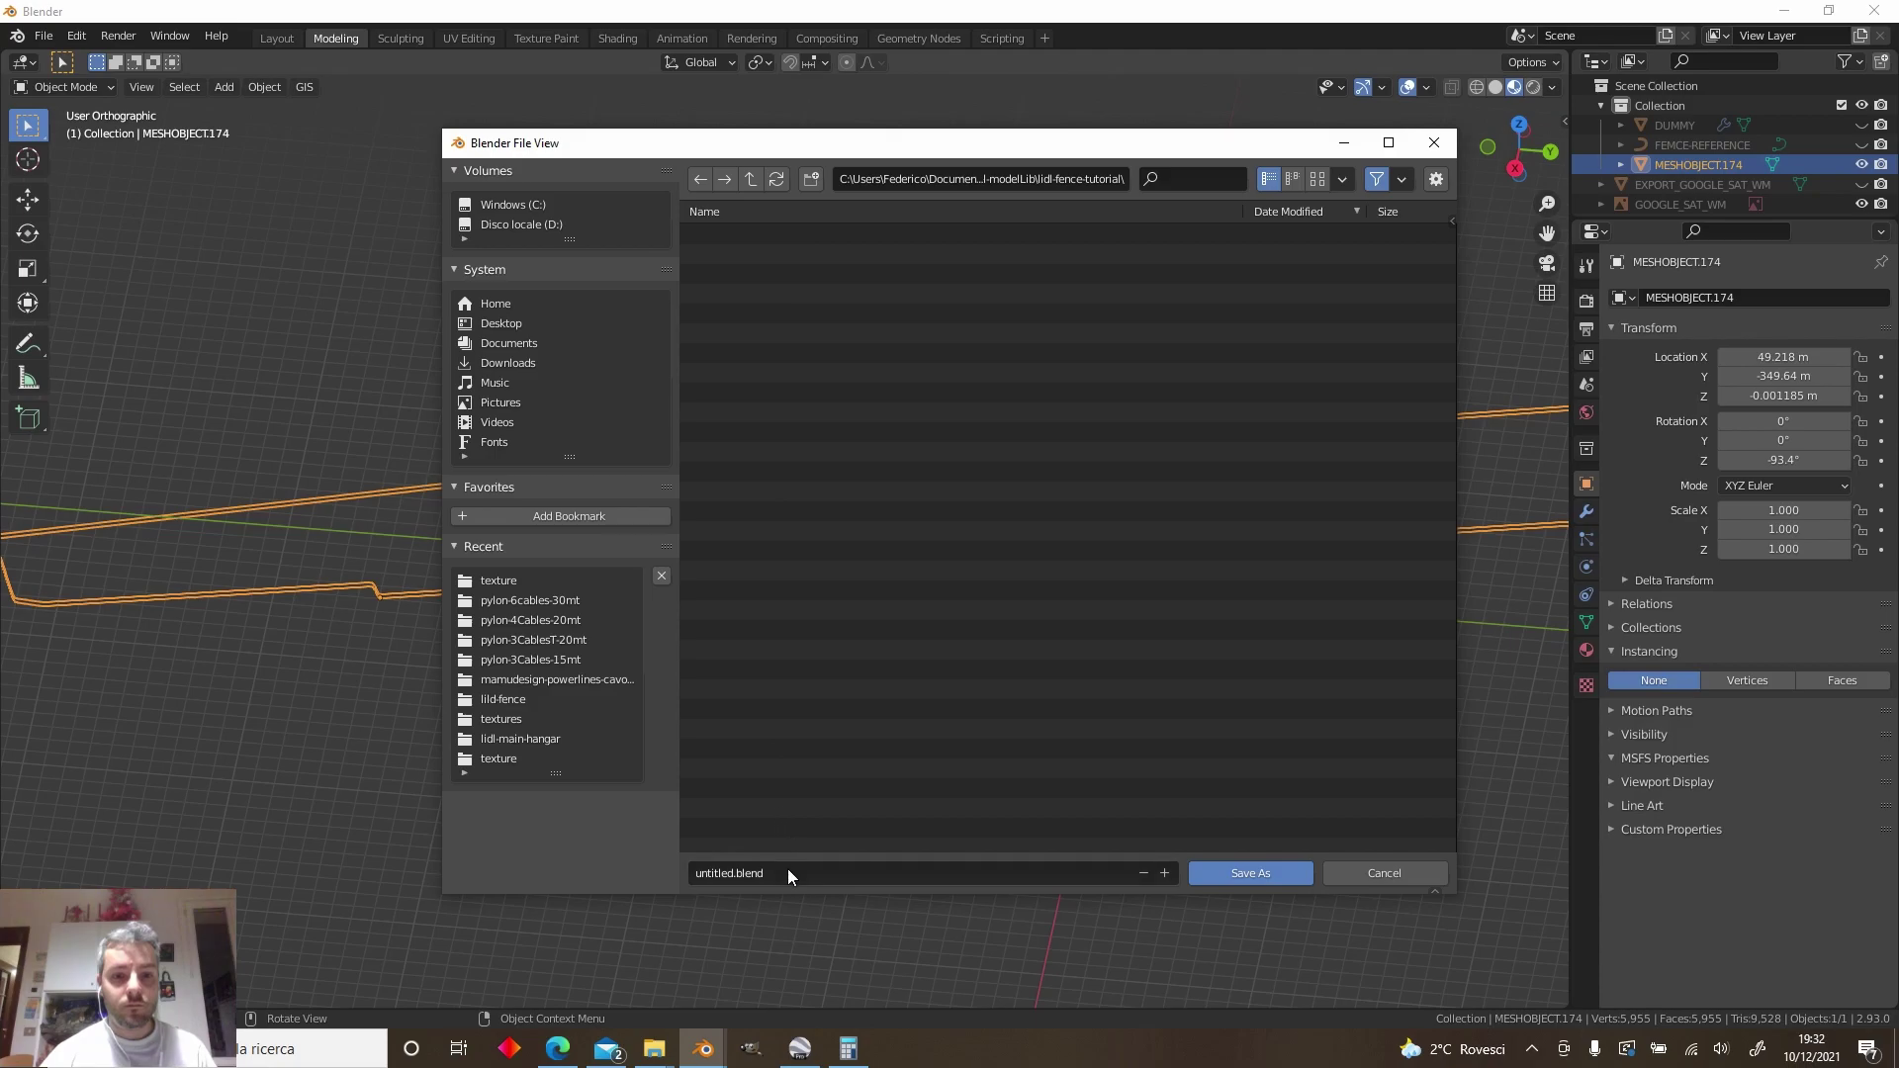
{"action": "left_click", "coordinate": [850, 874]}
{"action": "type", "text": "lidl-fence-tutorial"}
{"action": "left_click", "coordinate": [1277, 877]}
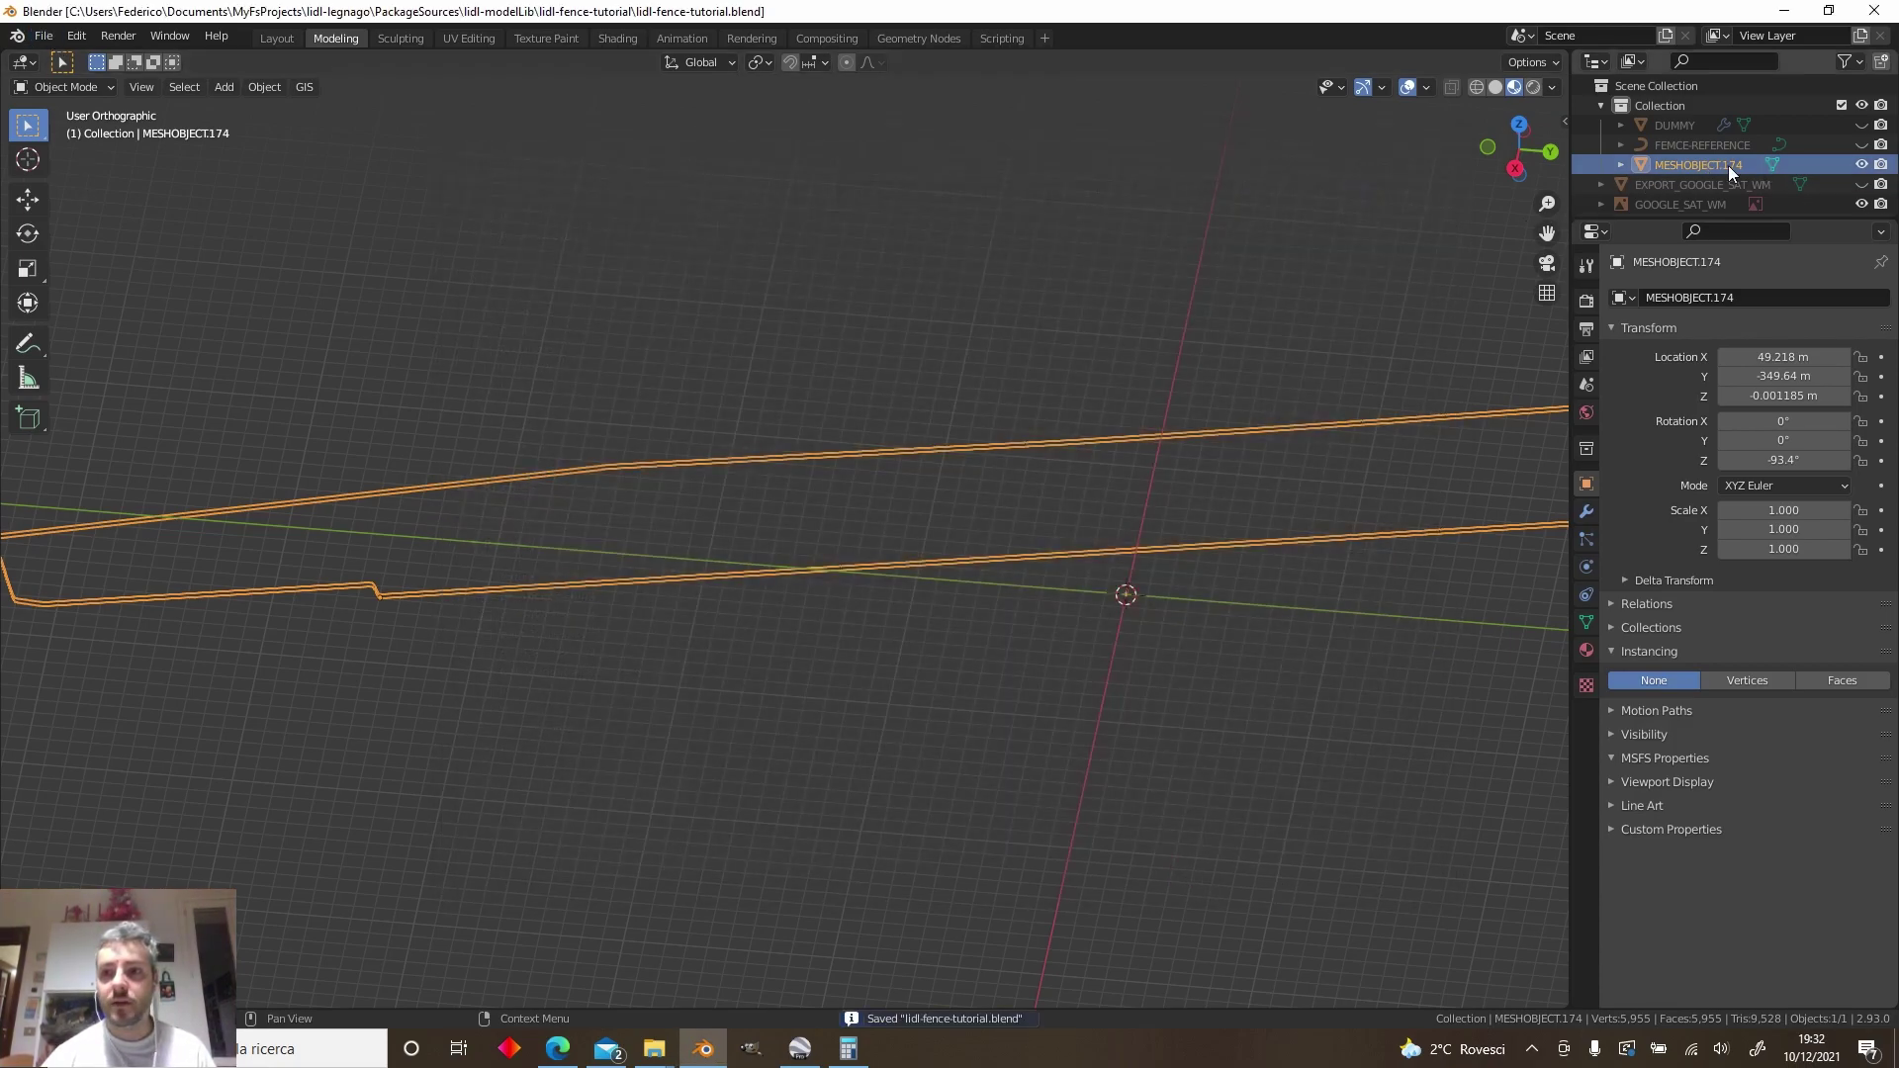
Start an extended glTF 2.0 export for MSFS with ../texture as textures folder and remembered export settings
{"action": "left_click", "coordinate": [46, 37]}
{"action": "mouse_move", "coordinate": [91, 321]}
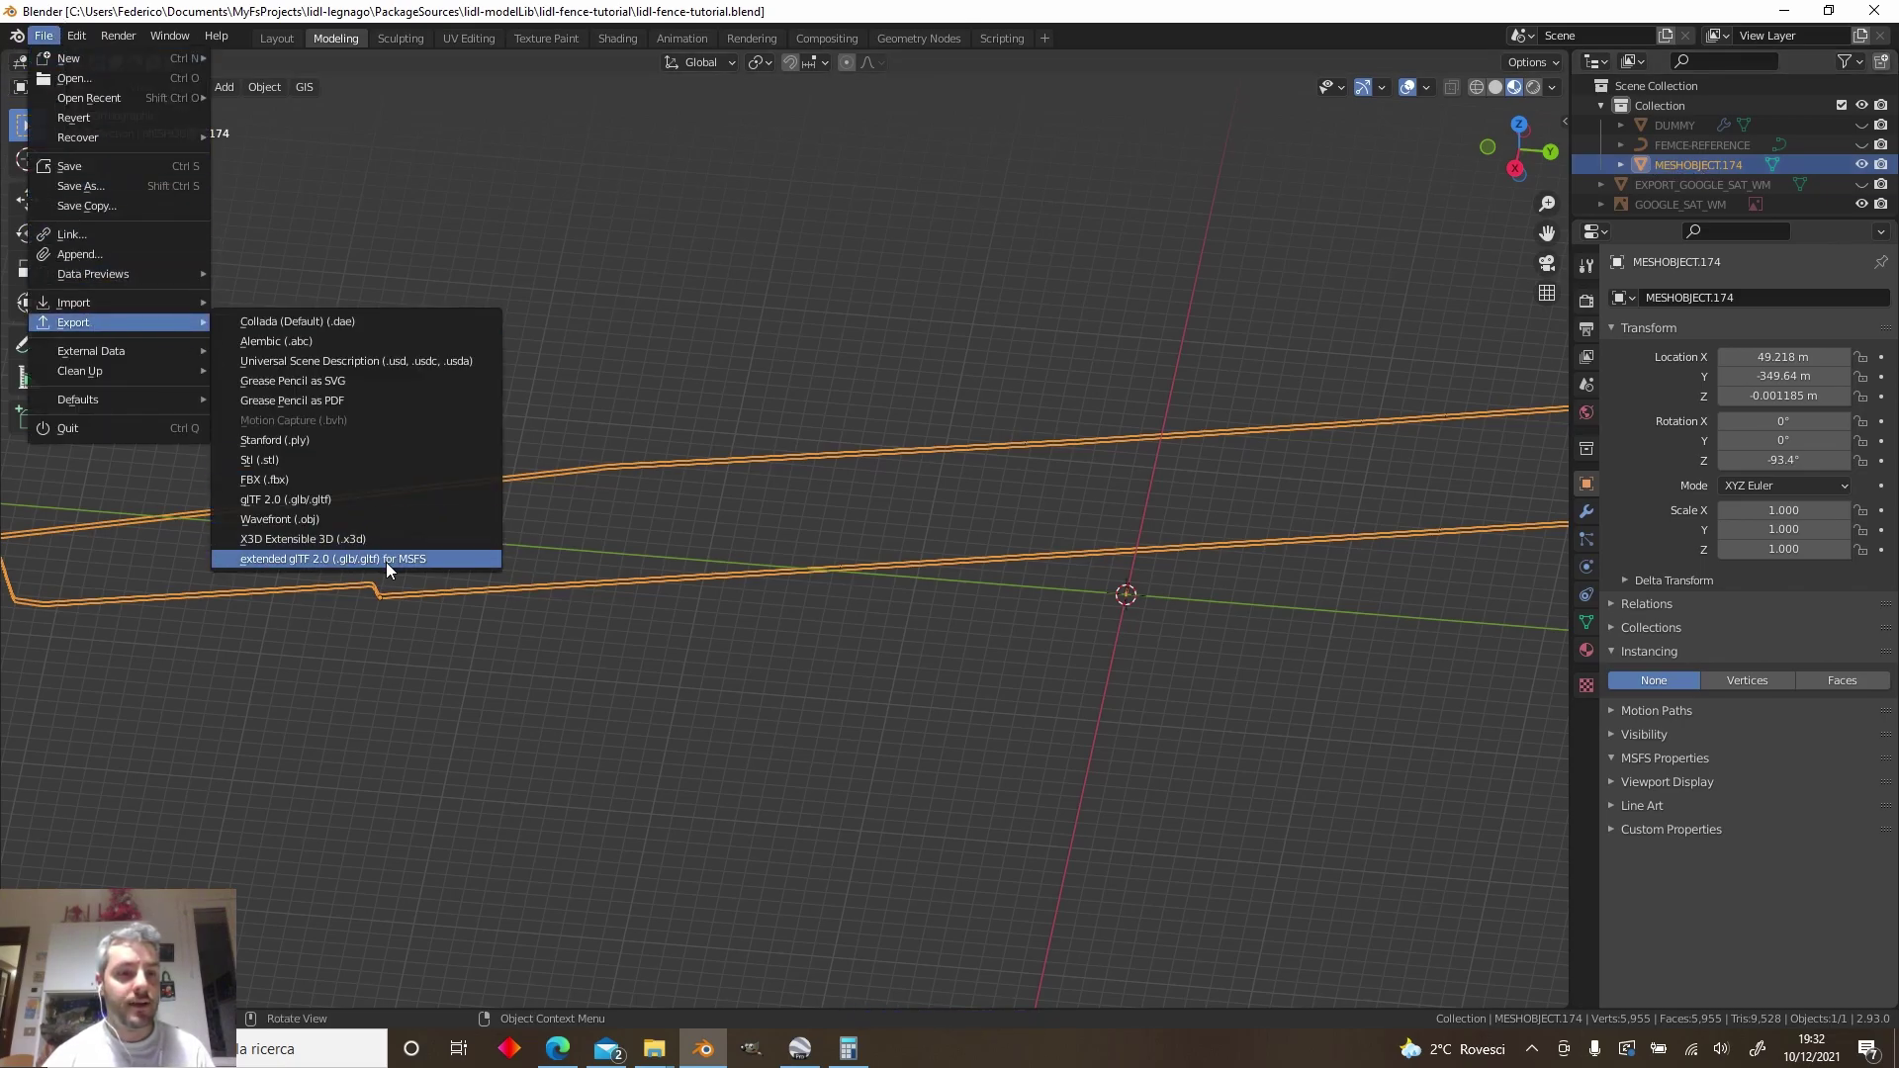
{"action": "left_click", "coordinate": [385, 562]}
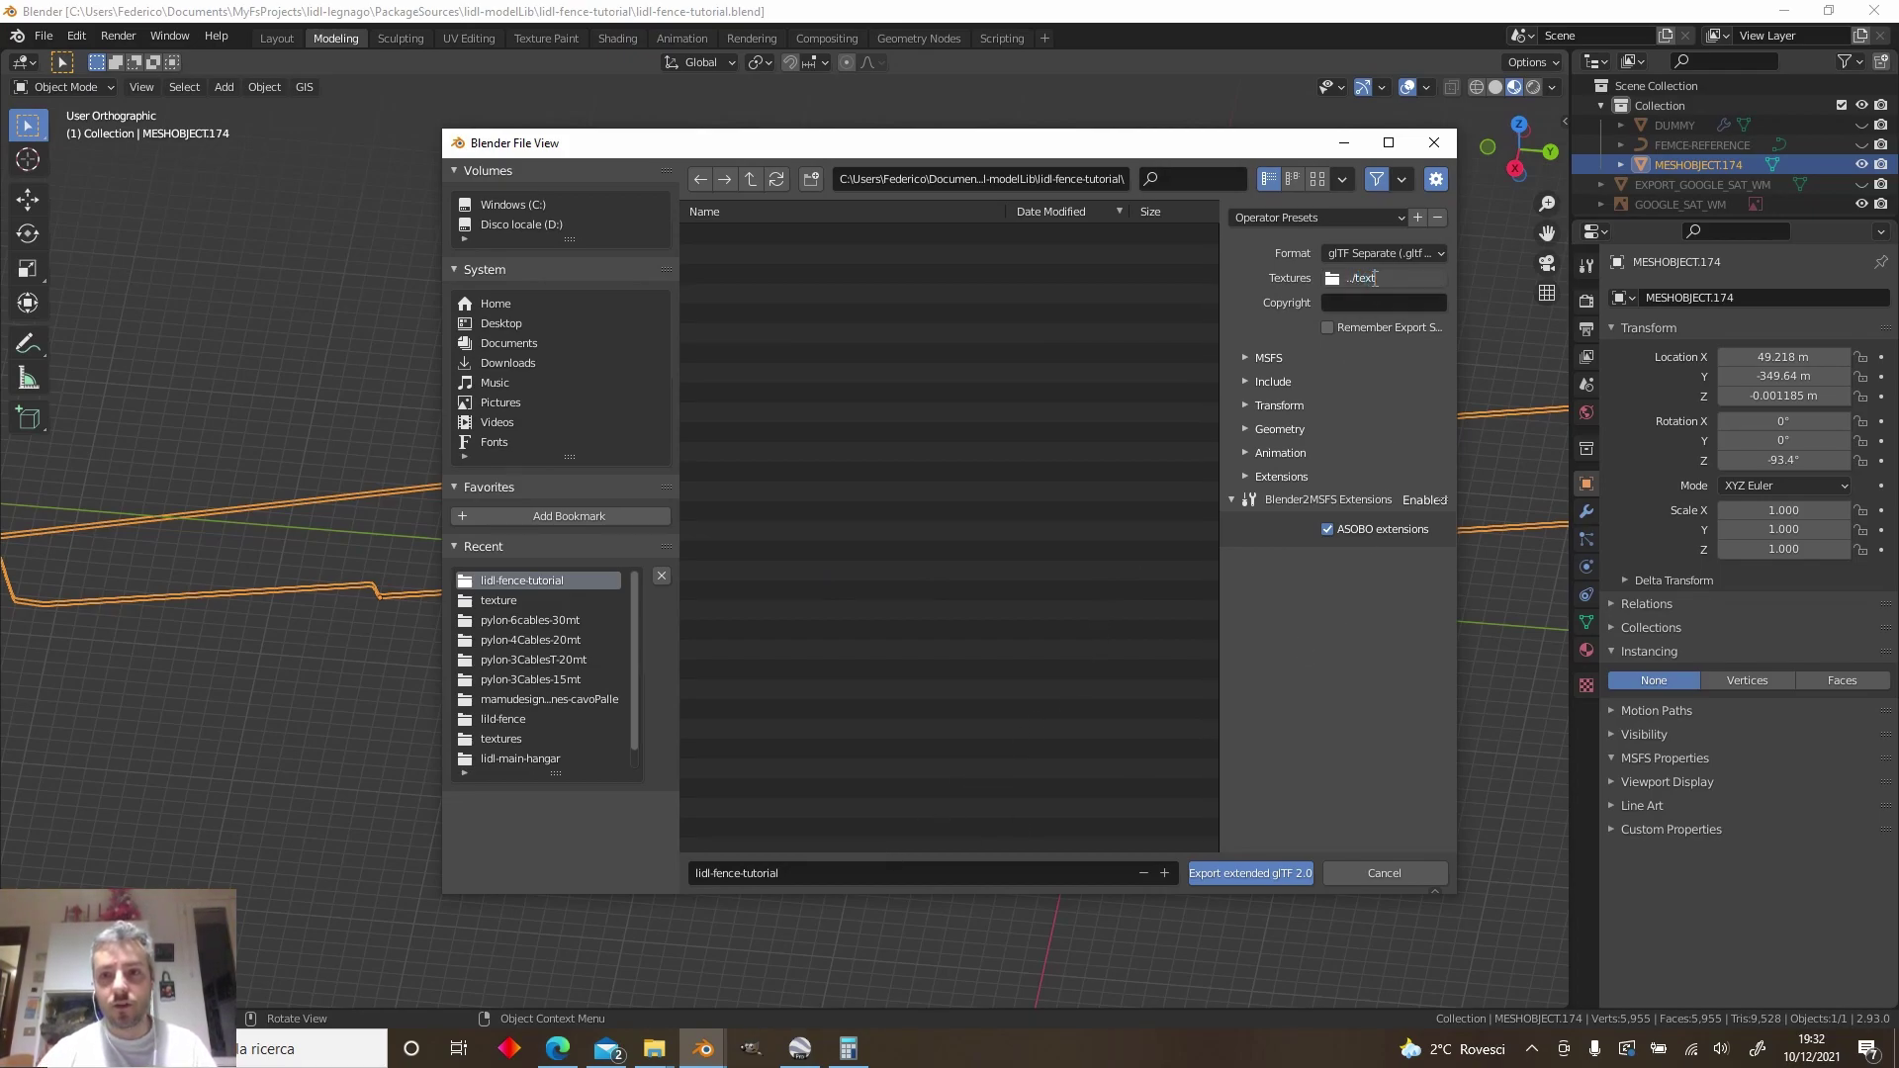
{"action": "left_click", "coordinate": [1330, 328]}
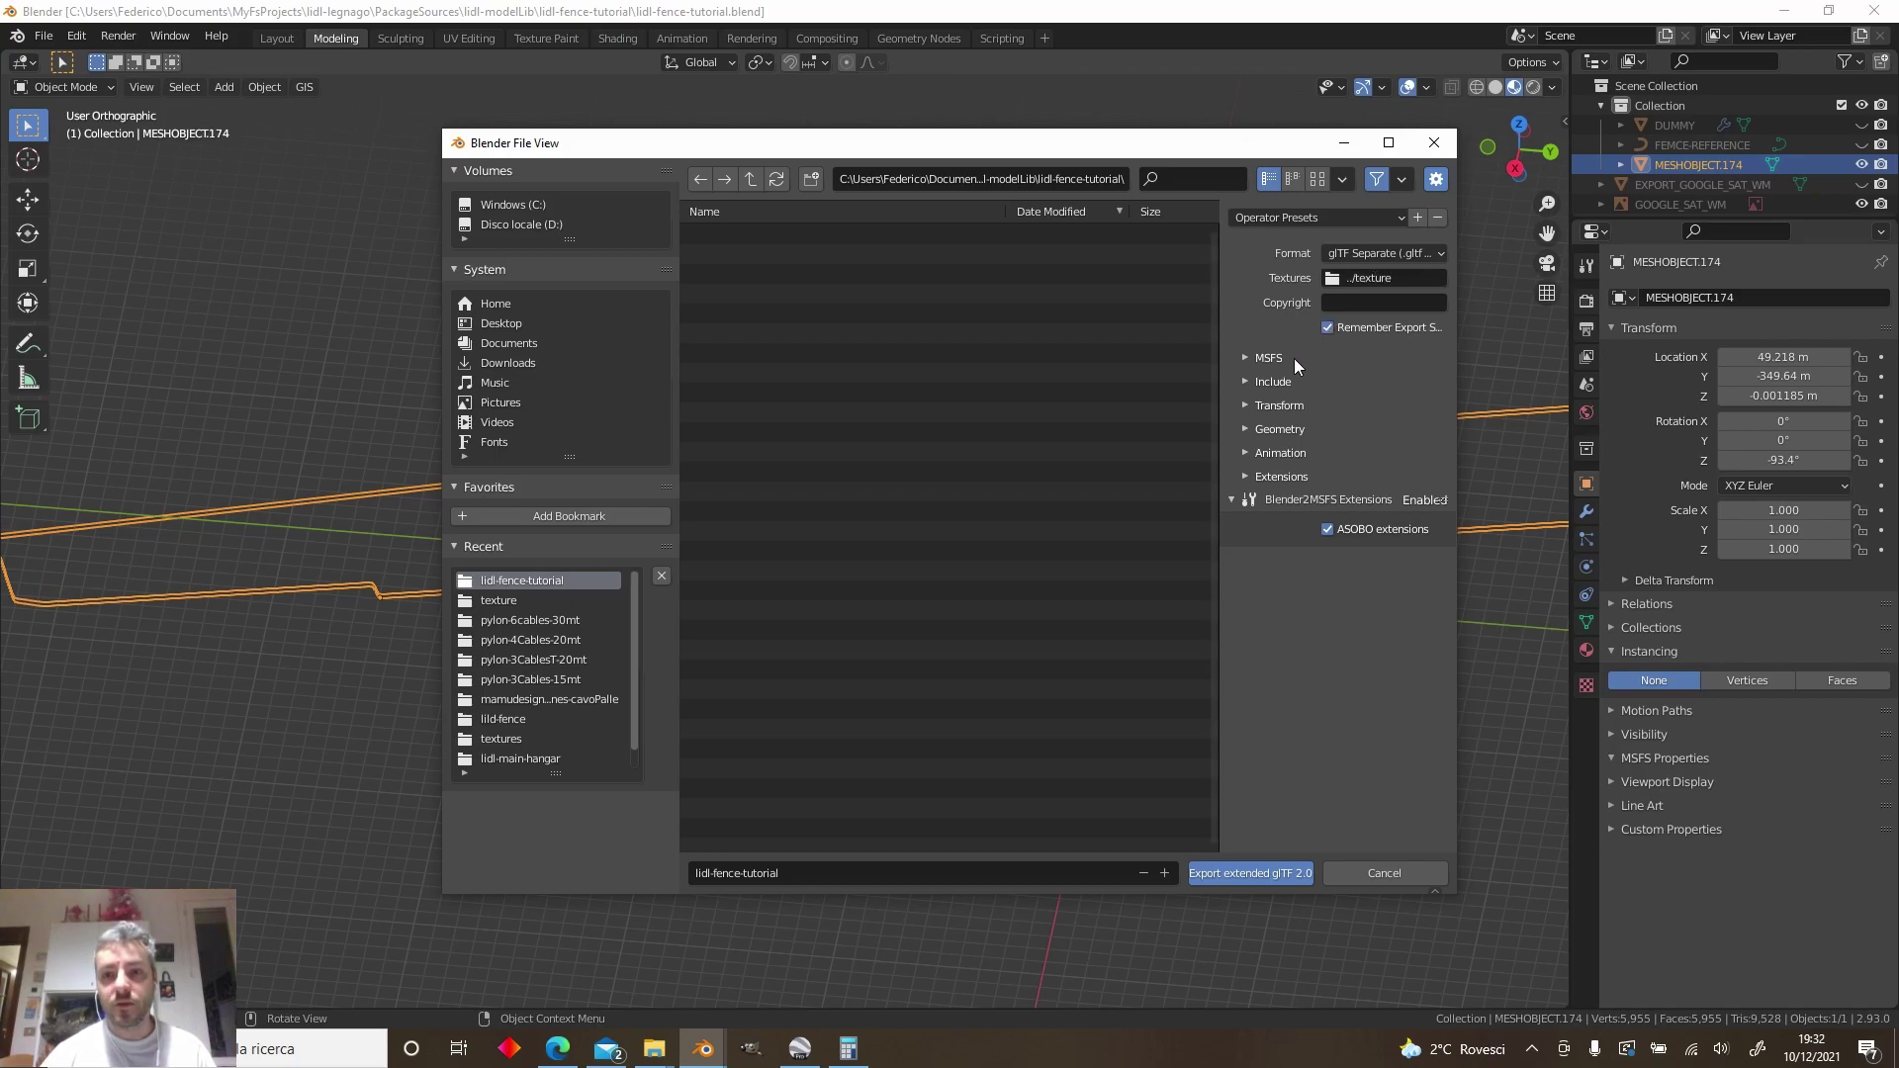
Enable XML generation as lidl-fence-tutorial.xml with a GUID, and limit the export to selected objects
{"action": "left_click", "coordinate": [1268, 357]}
{"action": "left_click", "coordinate": [1357, 420]}
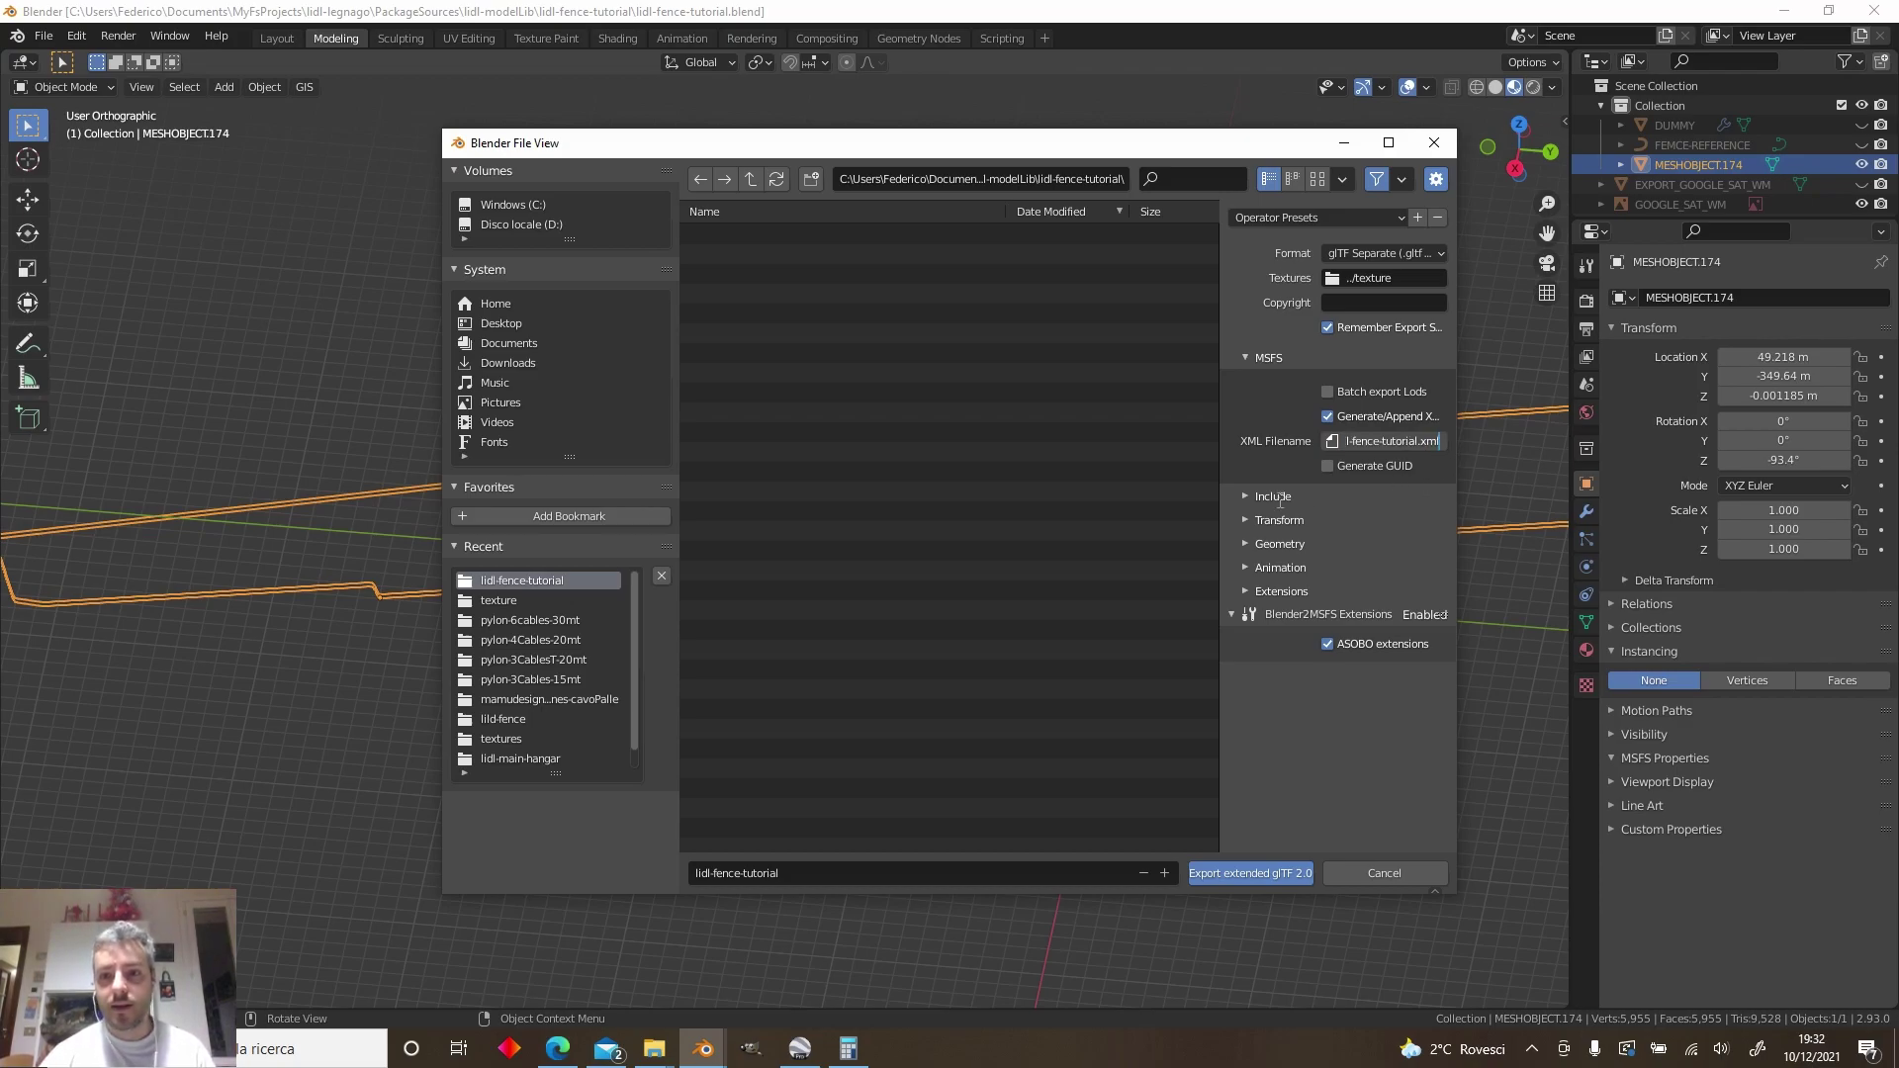
{"action": "left_click", "coordinate": [1326, 465]}
{"action": "left_click", "coordinate": [1262, 498]}
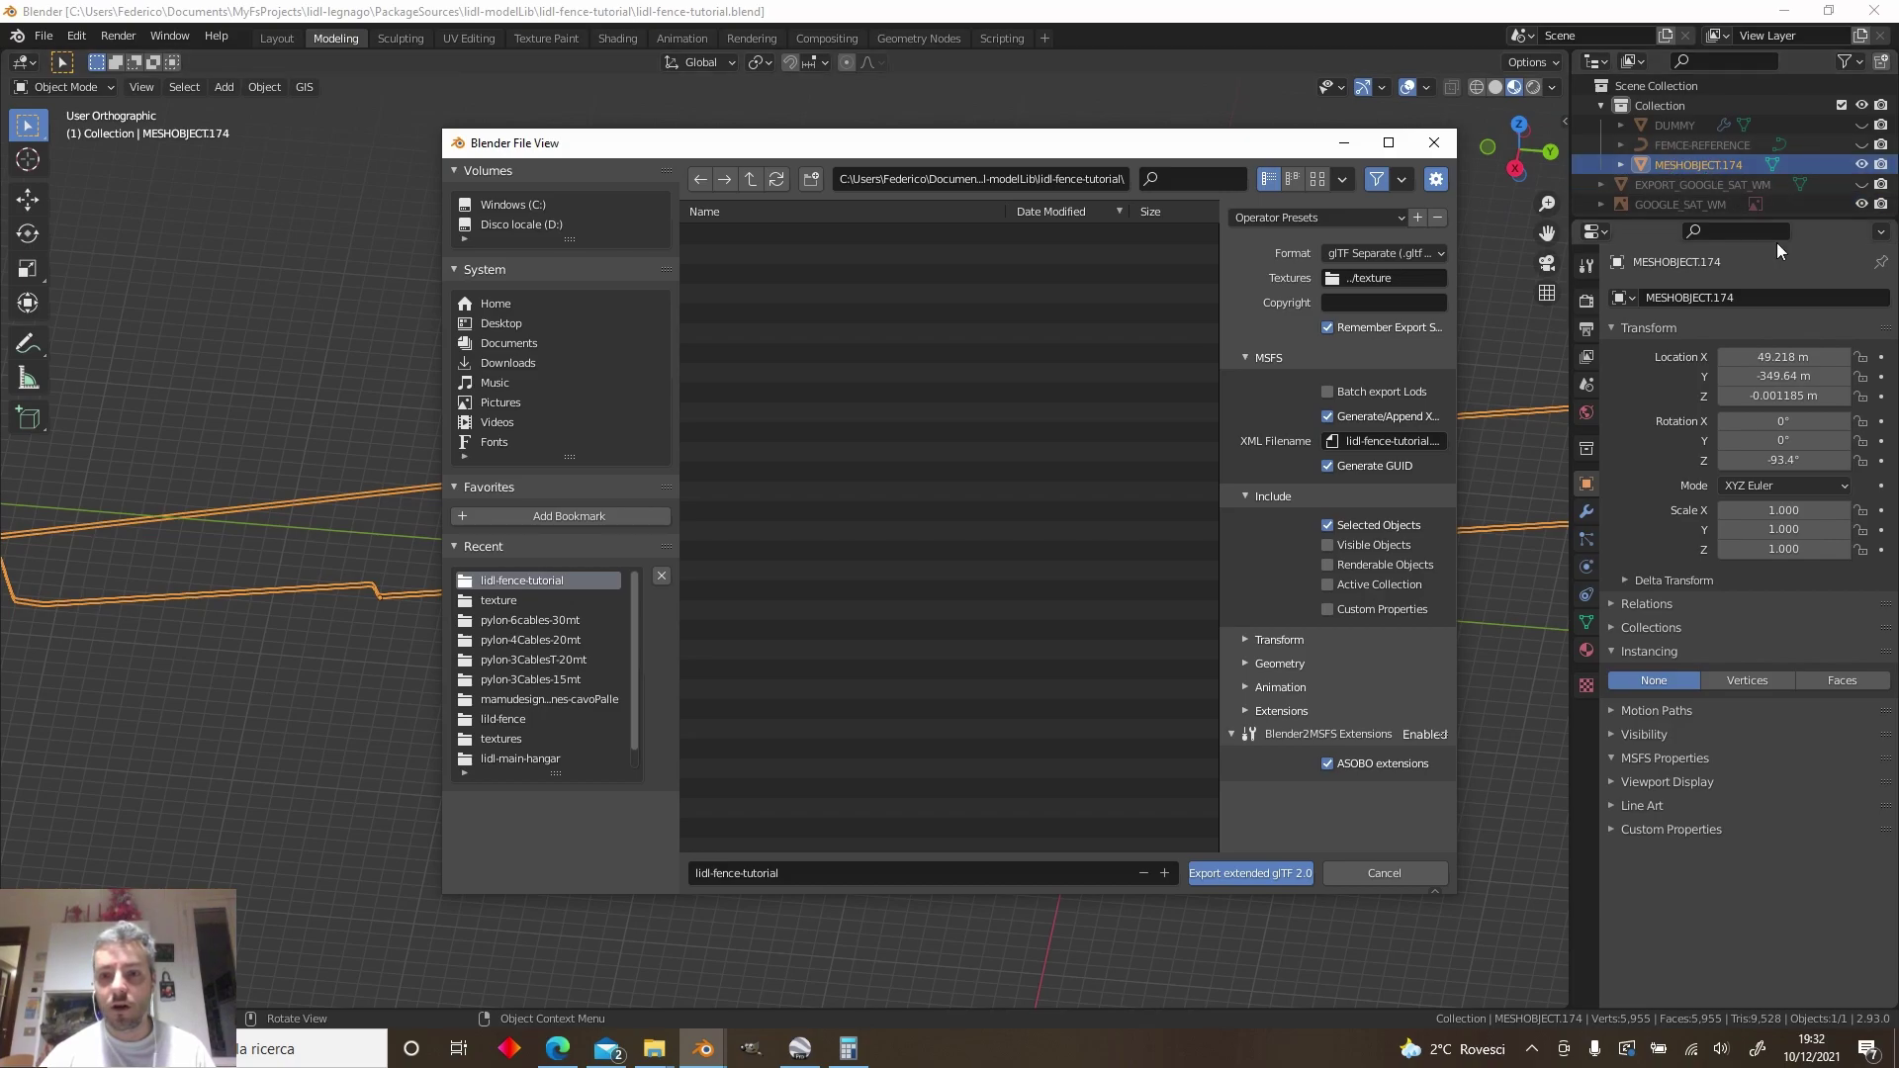
Review the Transform and Geometry export options and export the selected fence as lidl-fence-tutorial in extended glTF 2.0
{"action": "left_click", "coordinate": [1258, 639]}
{"action": "left_click", "coordinate": [1288, 701]}
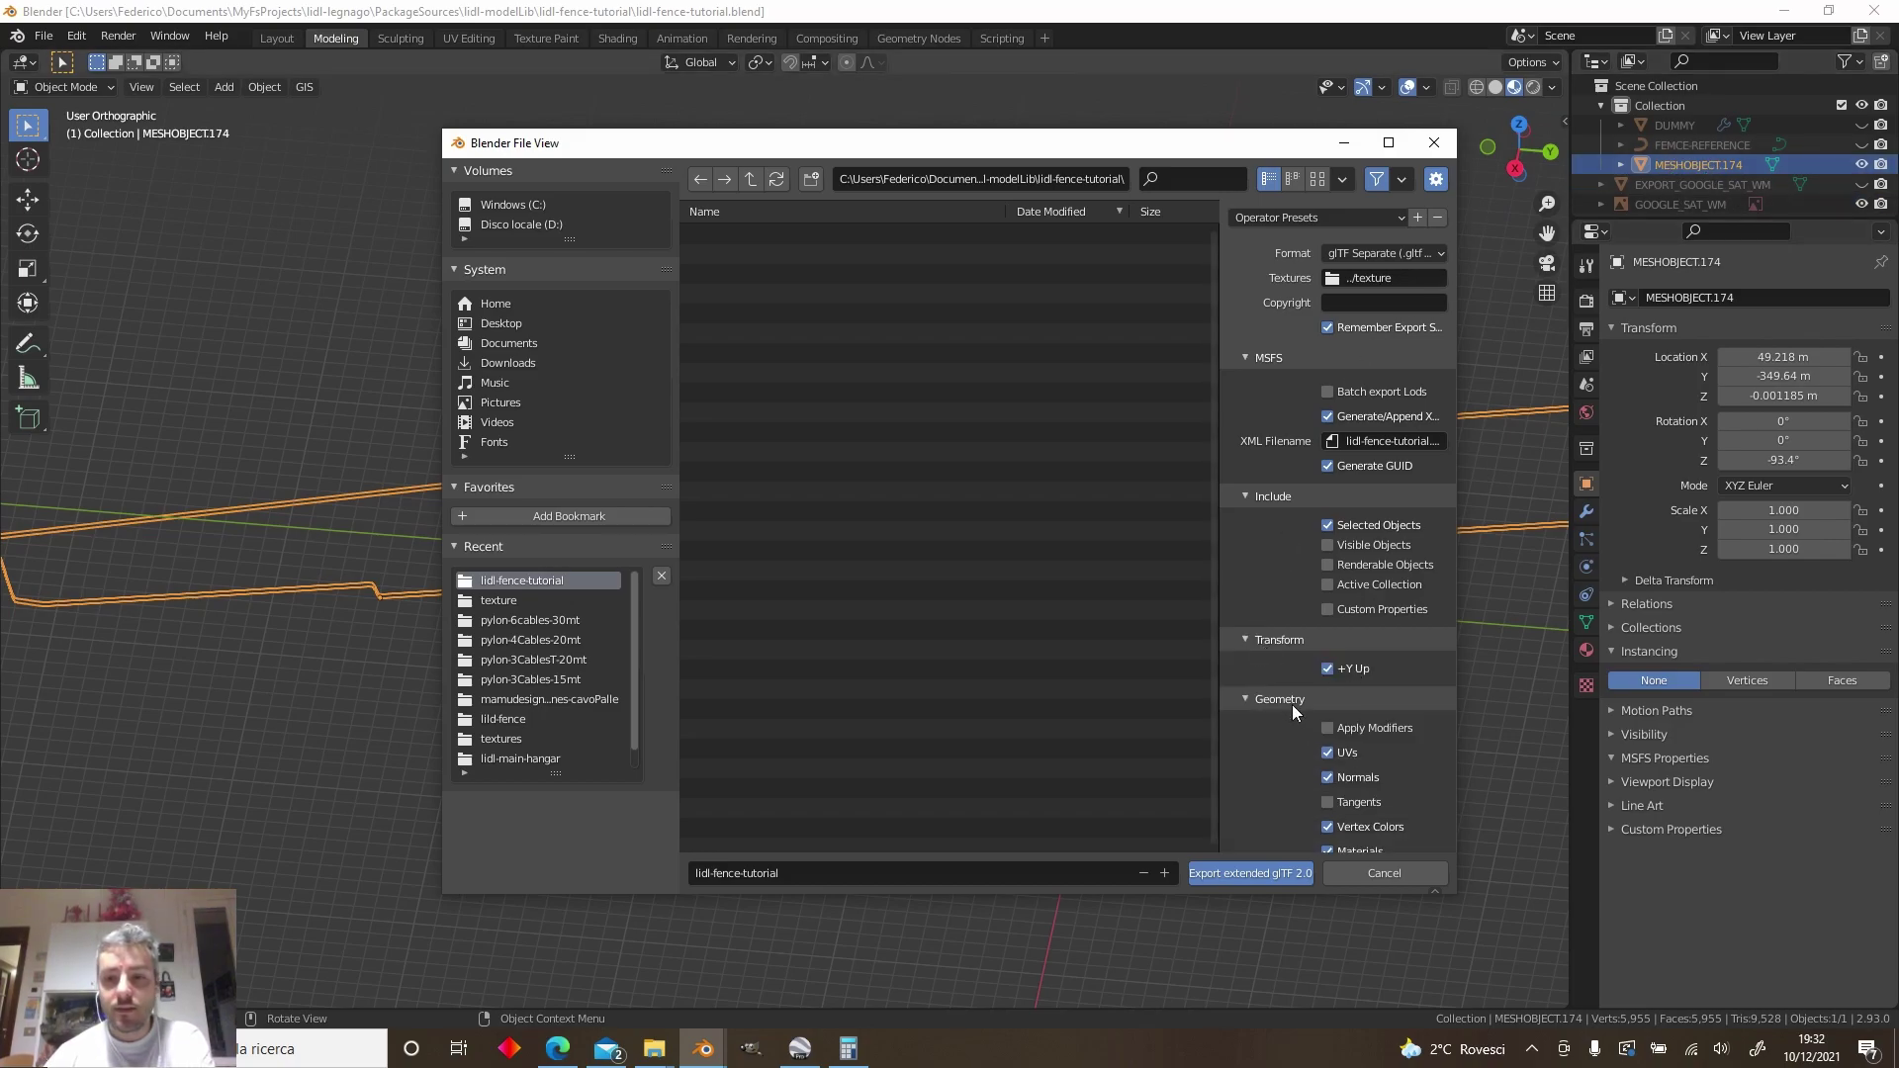
{"action": "left_click", "coordinate": [1270, 873]}
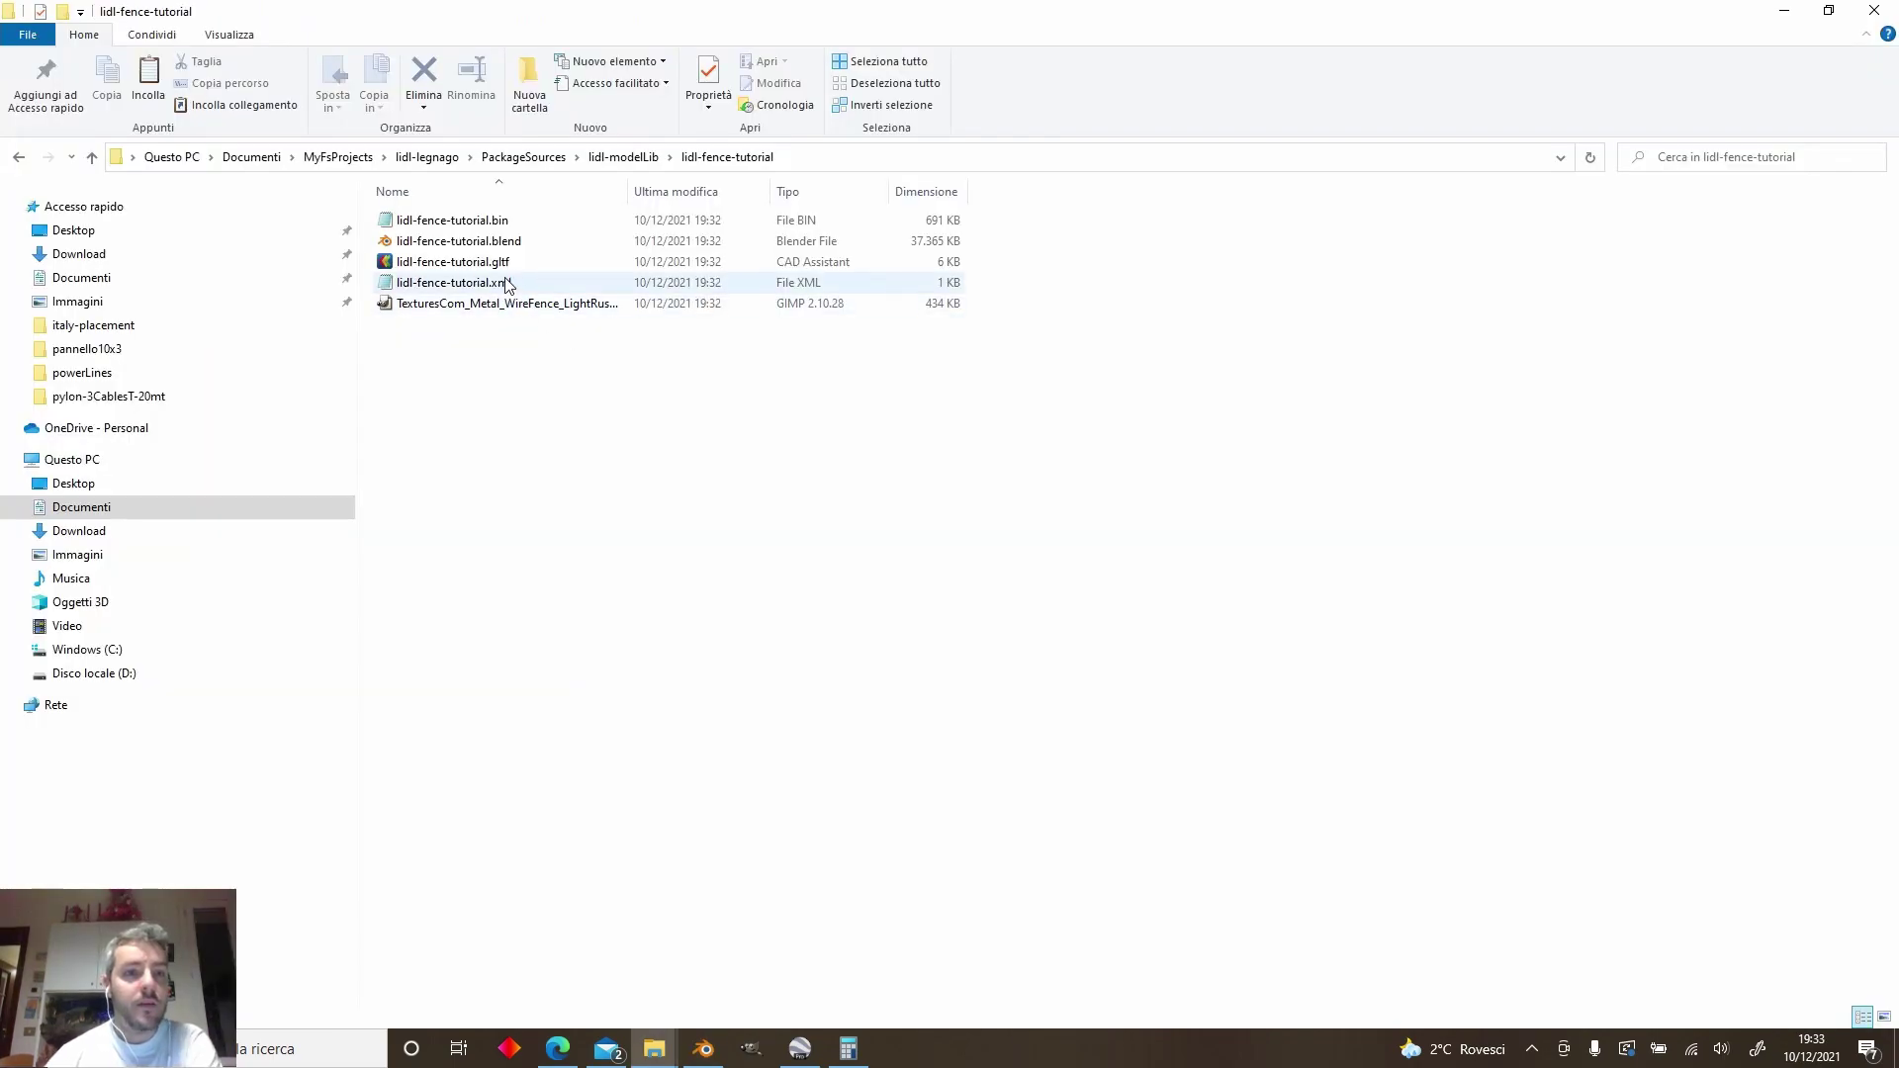
Inspect the exported lidl-fence-tutorial.gltf in the Windows 3D Viewer (Visualizzatore 3D) and close it
{"action": "right_click", "coordinate": [506, 267]}
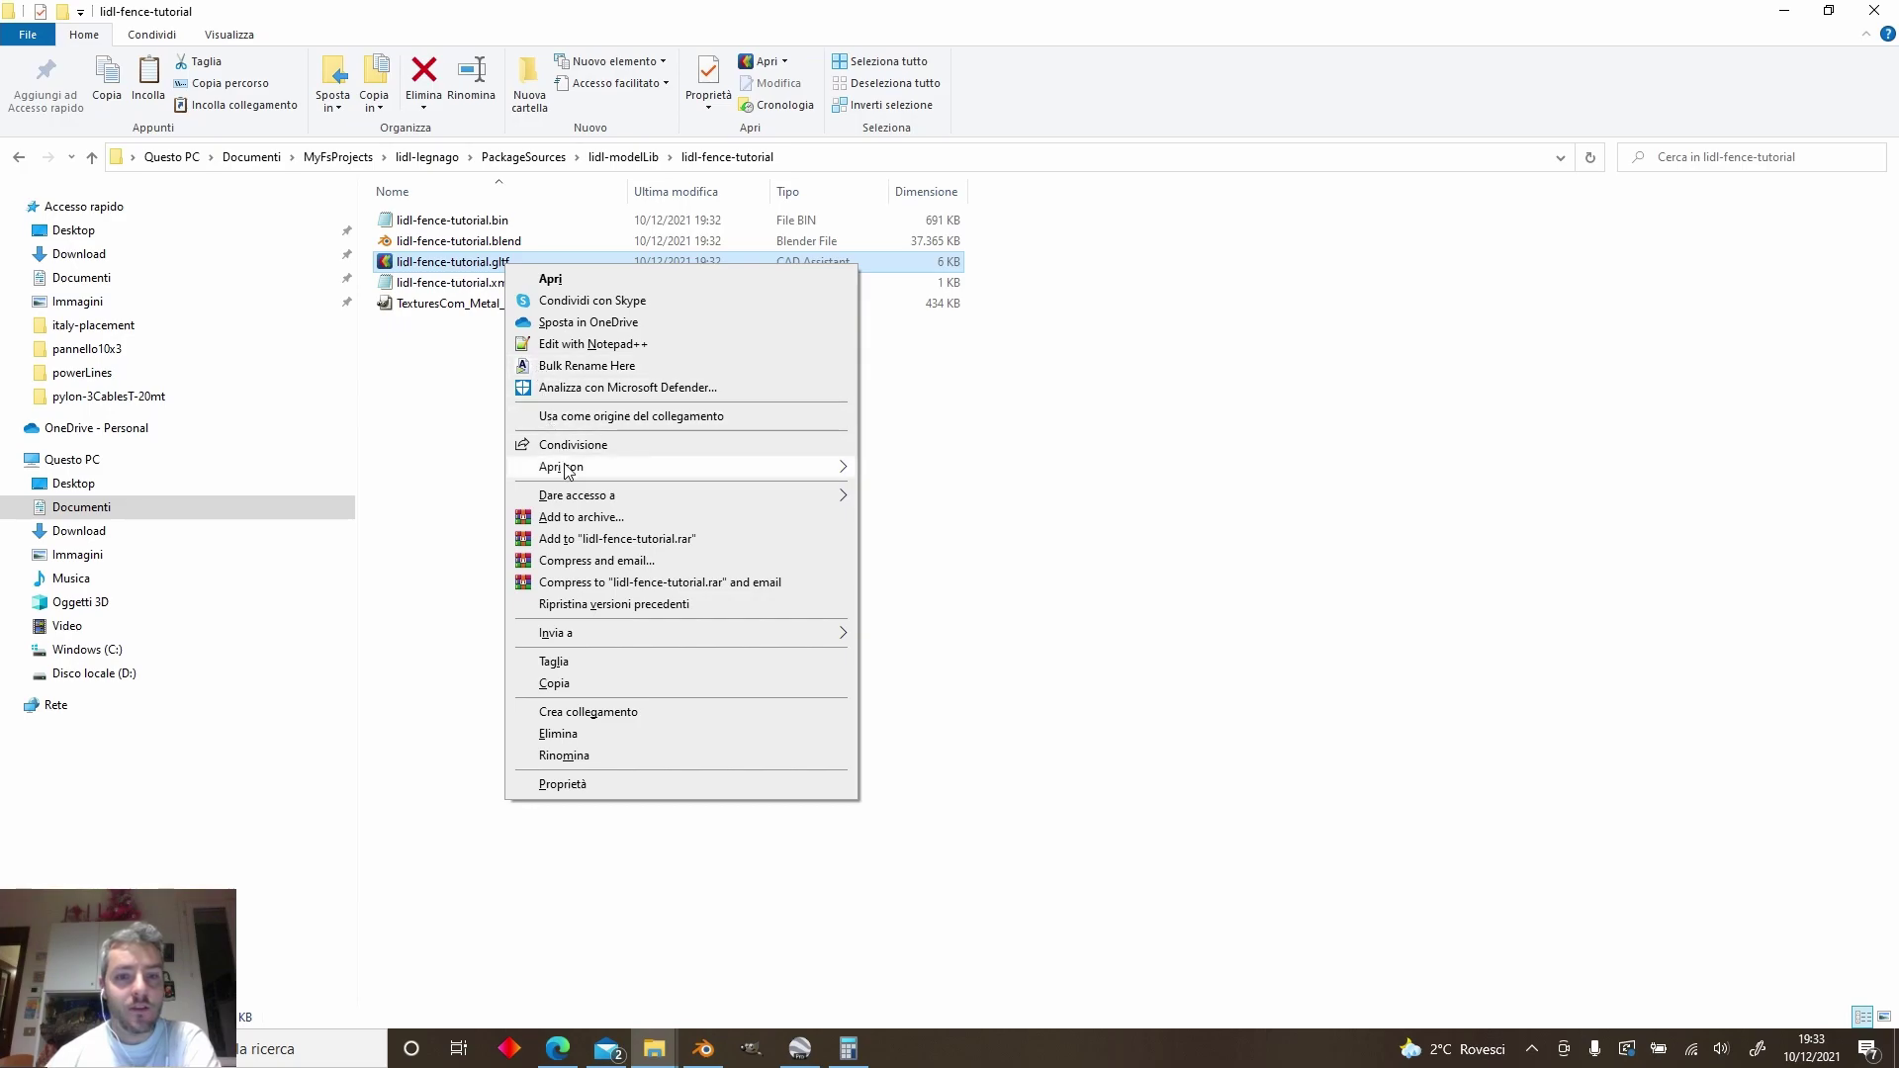
{"action": "mouse_move", "coordinate": [570, 470]}
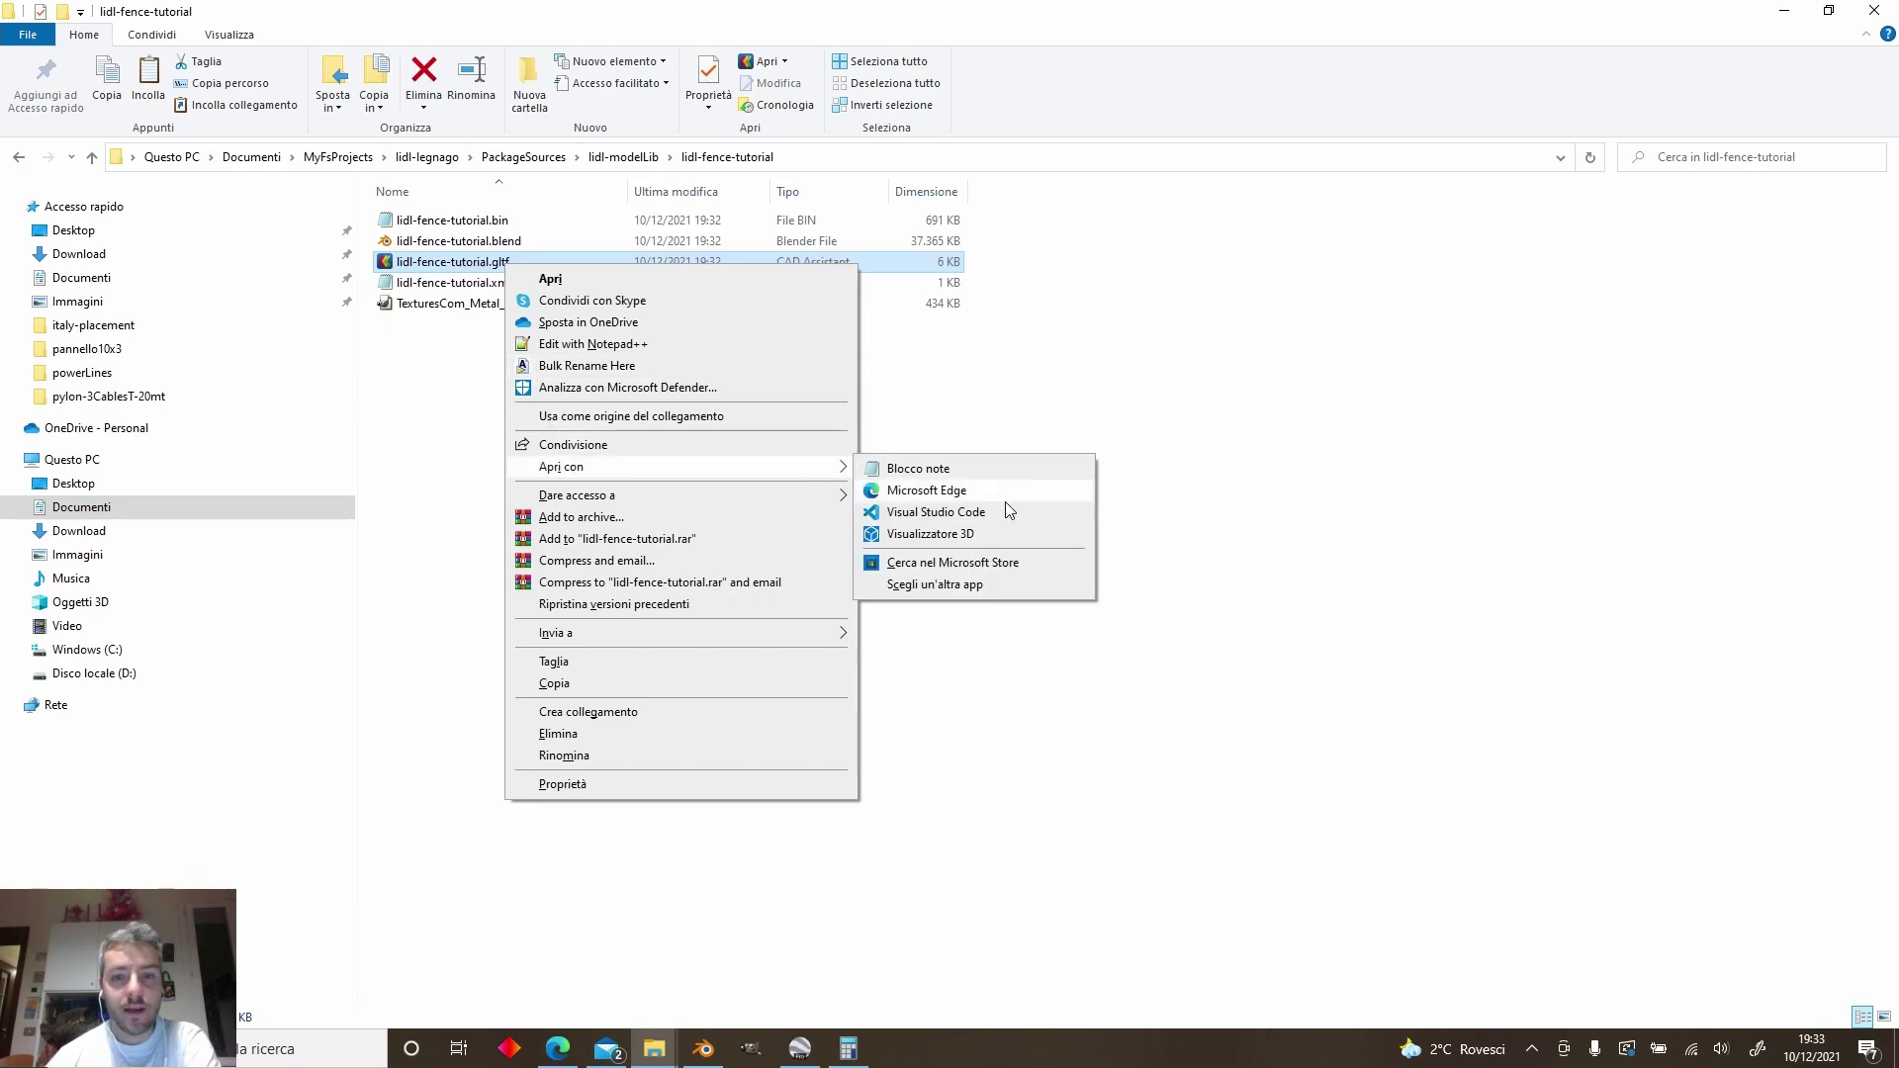
{"action": "left_click", "coordinate": [954, 540]}
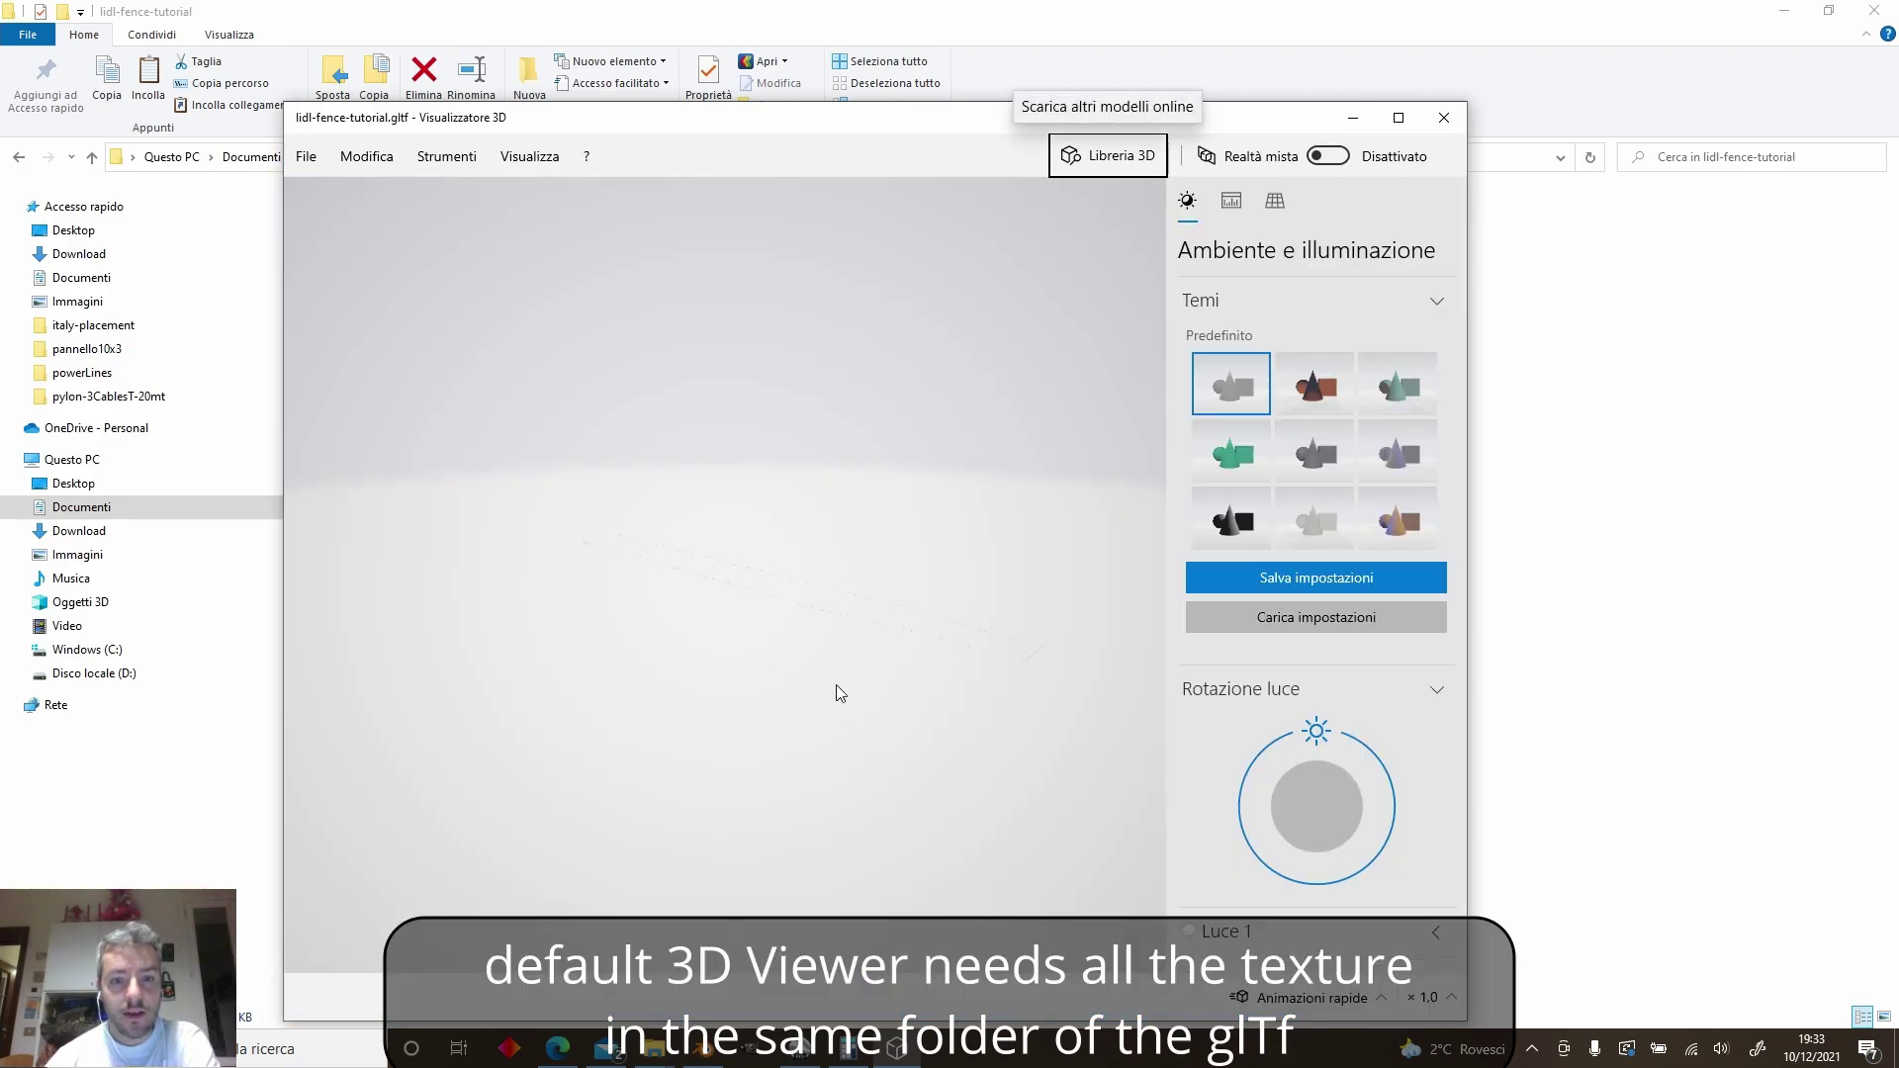
{"action": "left_click_drag", "start_coordinate": [641, 572], "coordinate": [785, 555]}
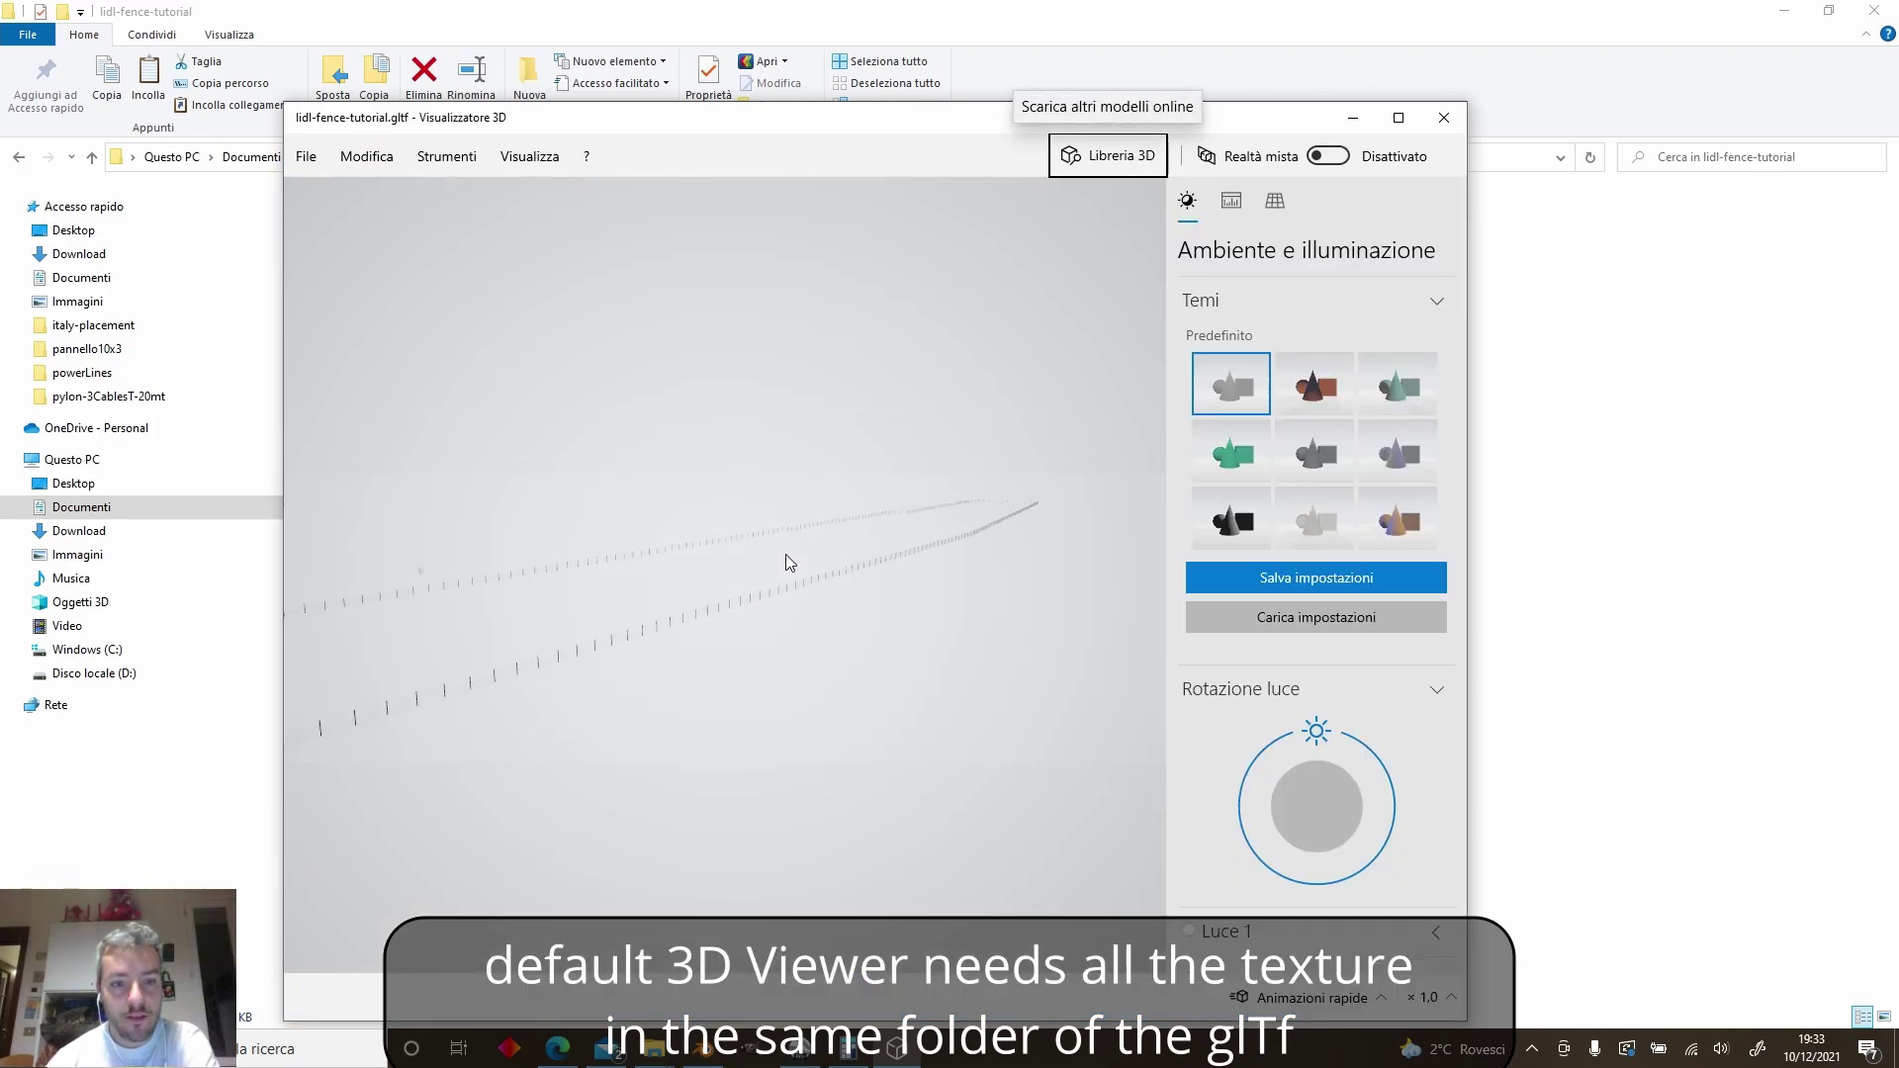
{"action": "left_click_drag", "start_coordinate": [633, 584], "coordinate": [794, 607]}
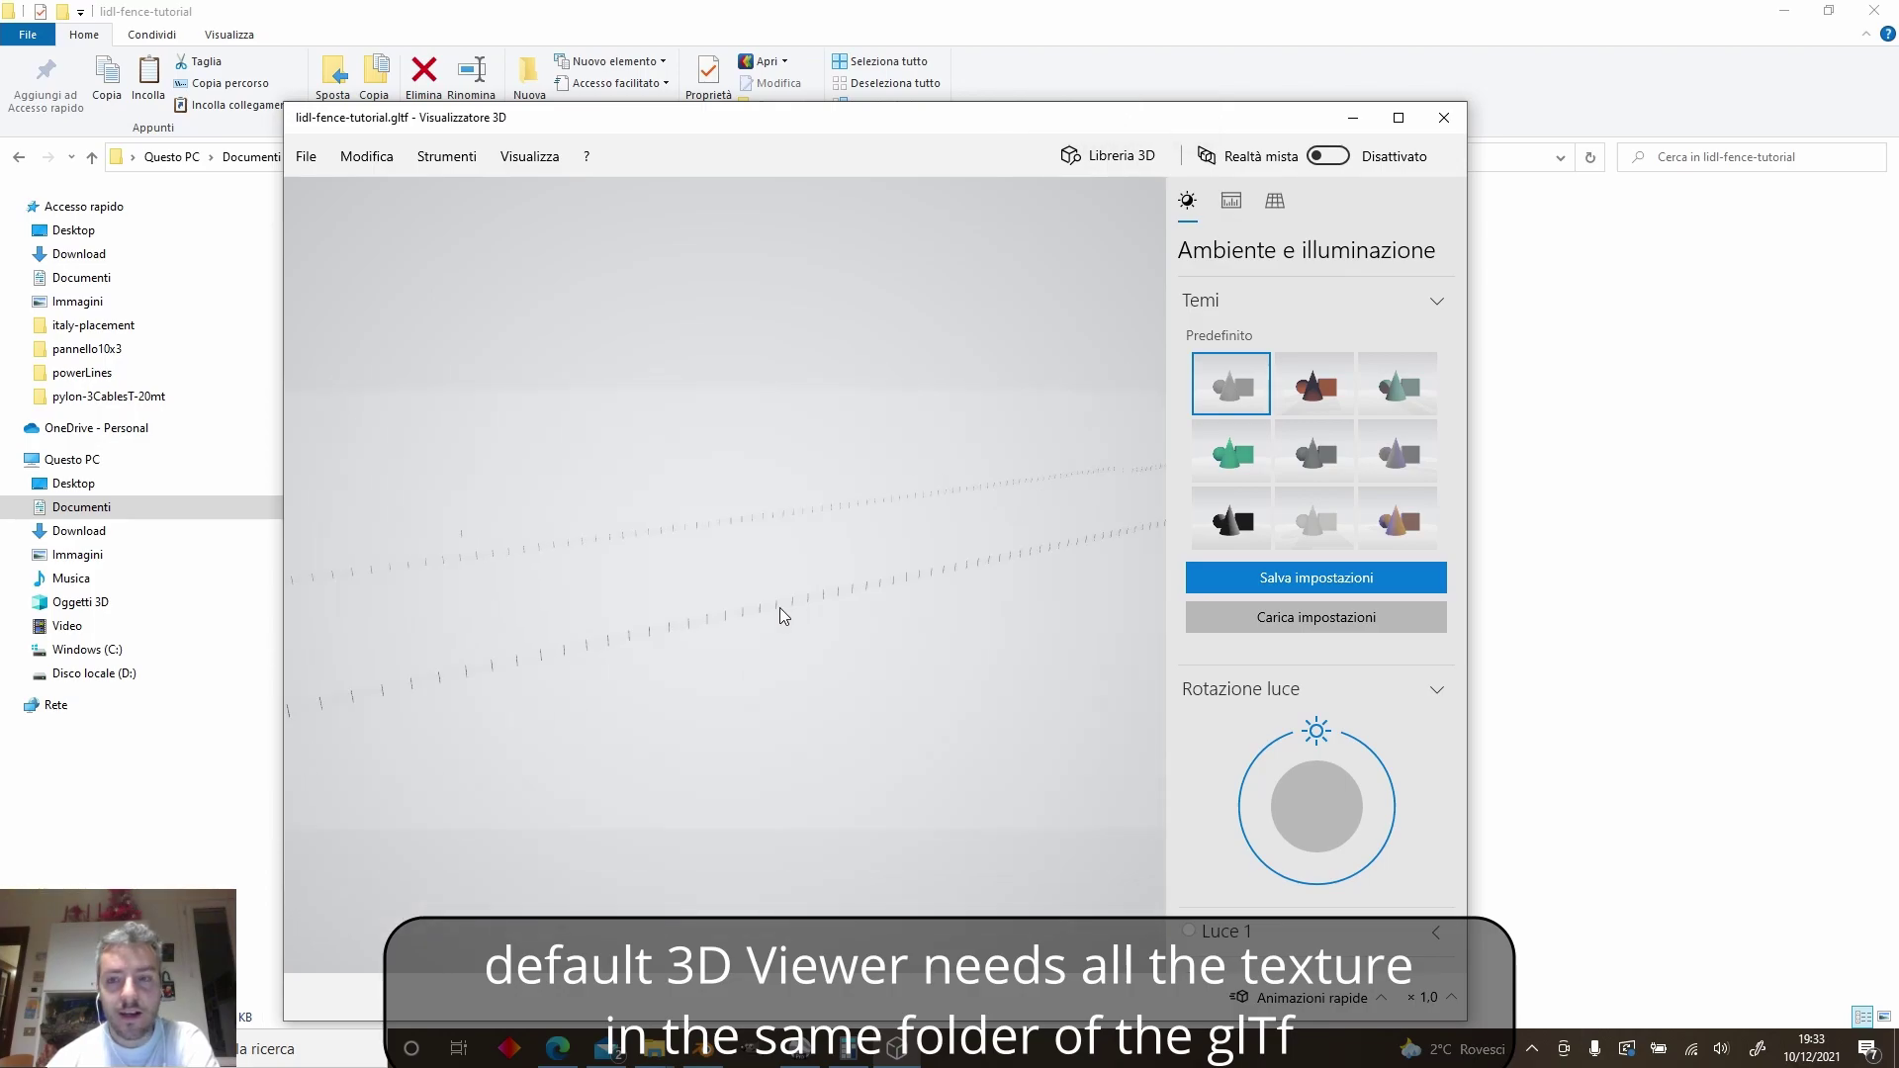
{"action": "left_click", "coordinate": [1444, 116]}
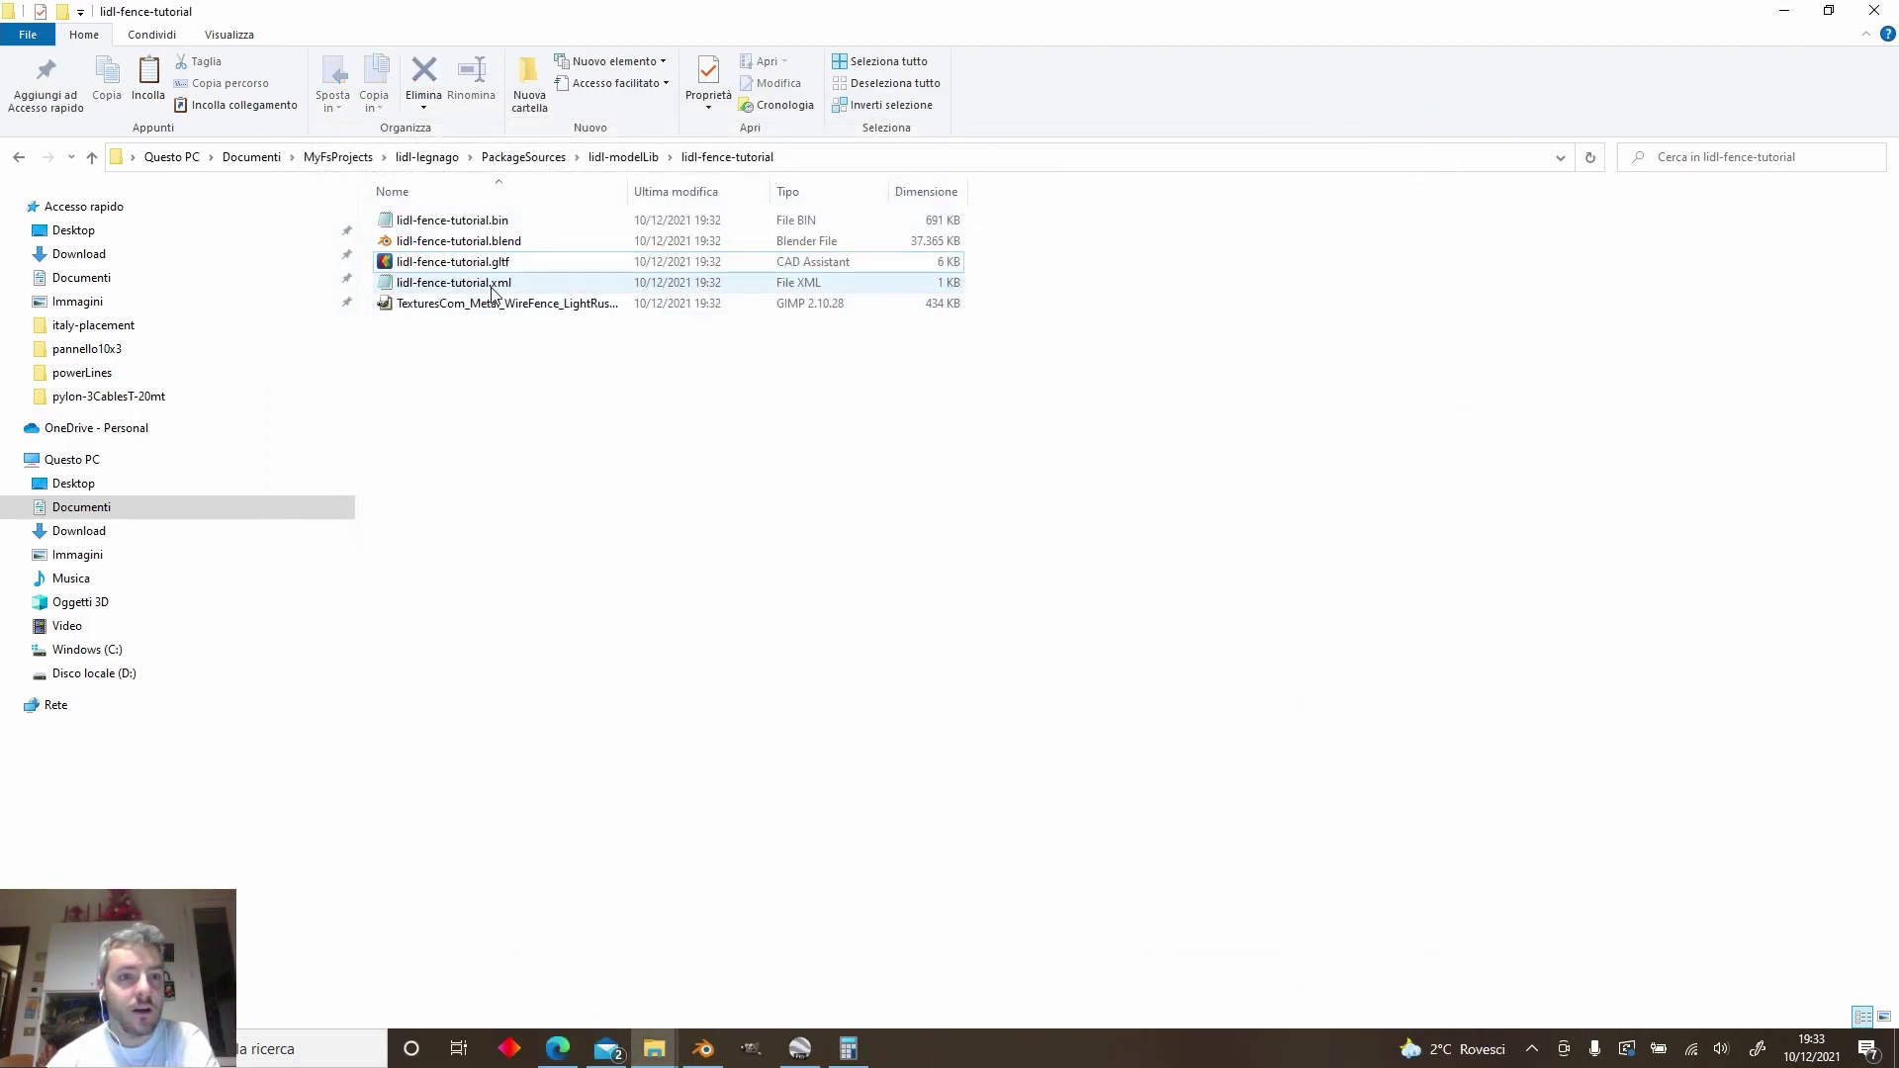
Examine lidl-fence-tutorial.gltf in CAD Assistant, checking the posts and wire mesh up close, and close the viewer
{"action": "left_click", "coordinate": [503, 263]}
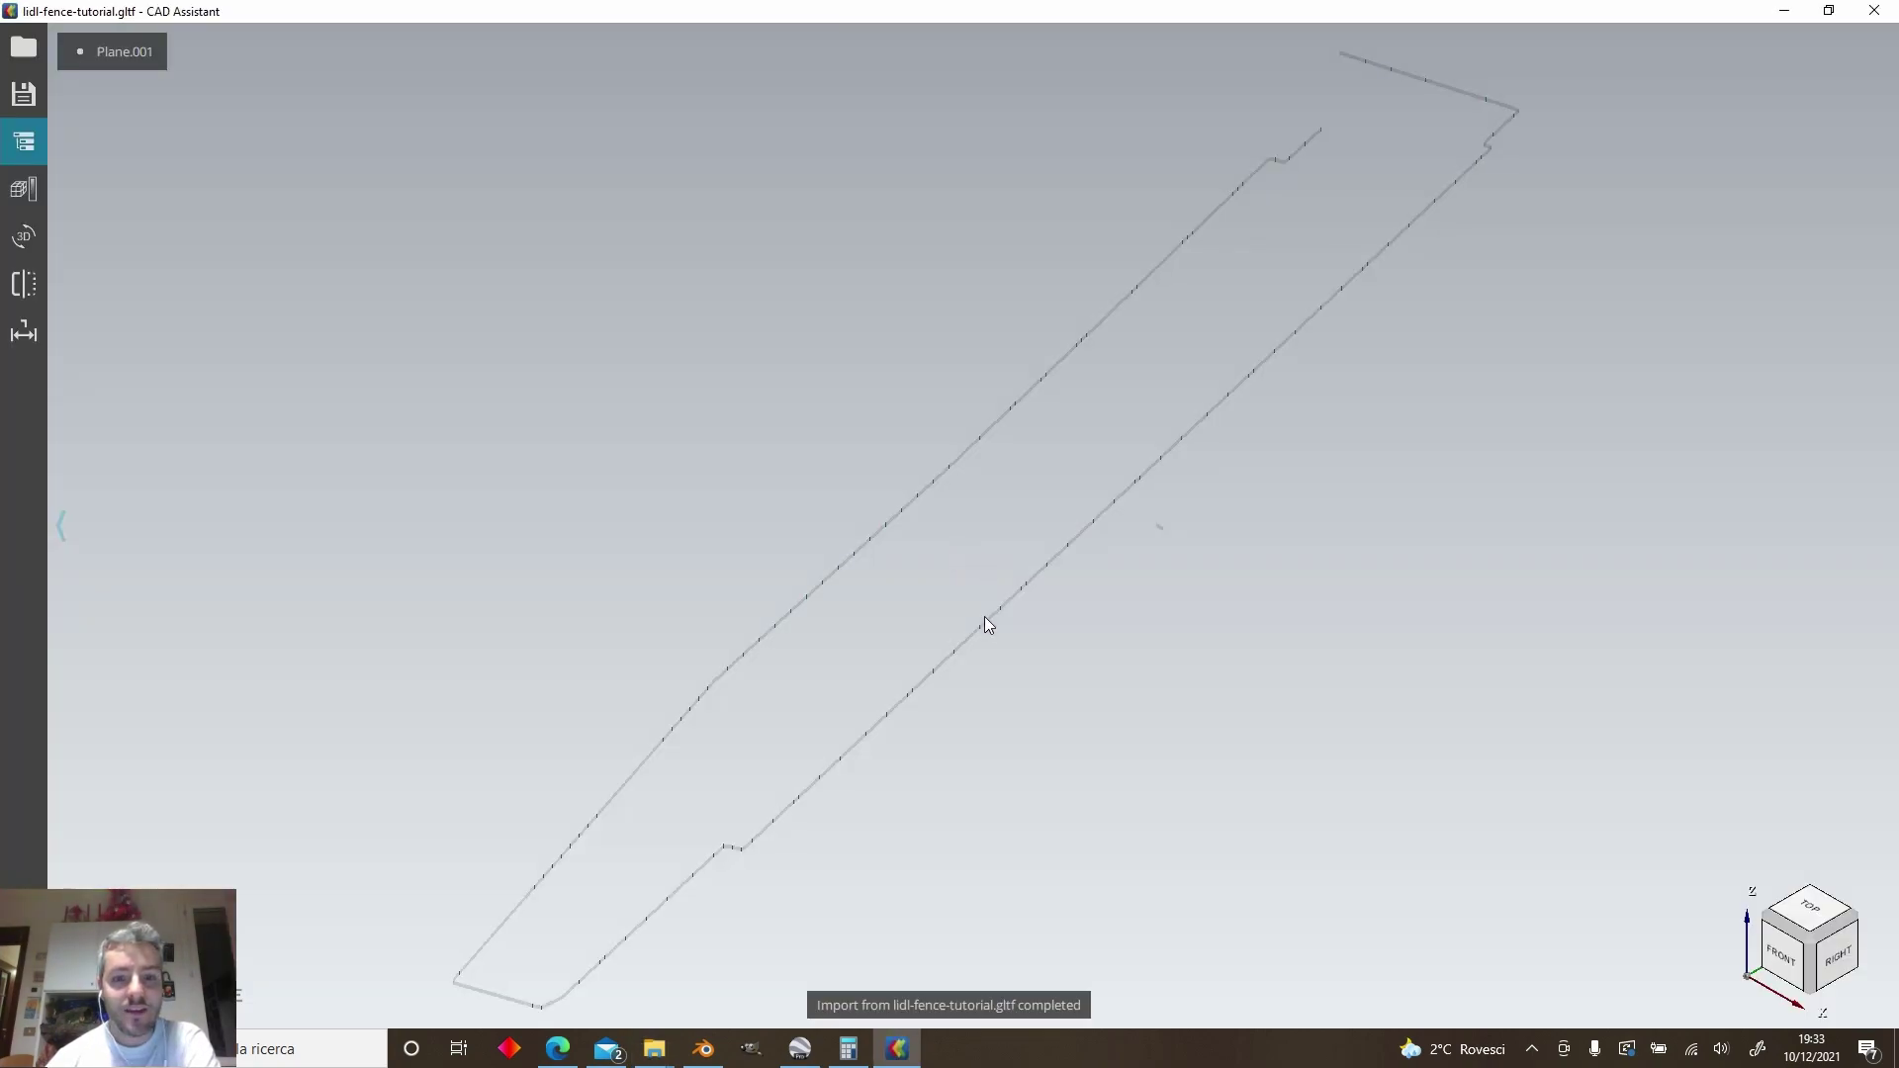
{"action": "left_click_drag", "start_coordinate": [983, 615], "coordinate": [988, 571]}
{"action": "scroll", "coordinate": [983, 584], "scroll_direction": "up", "scroll_amount": 7}
{"action": "scroll", "coordinate": [967, 578], "scroll_direction": "up", "scroll_amount": 10}
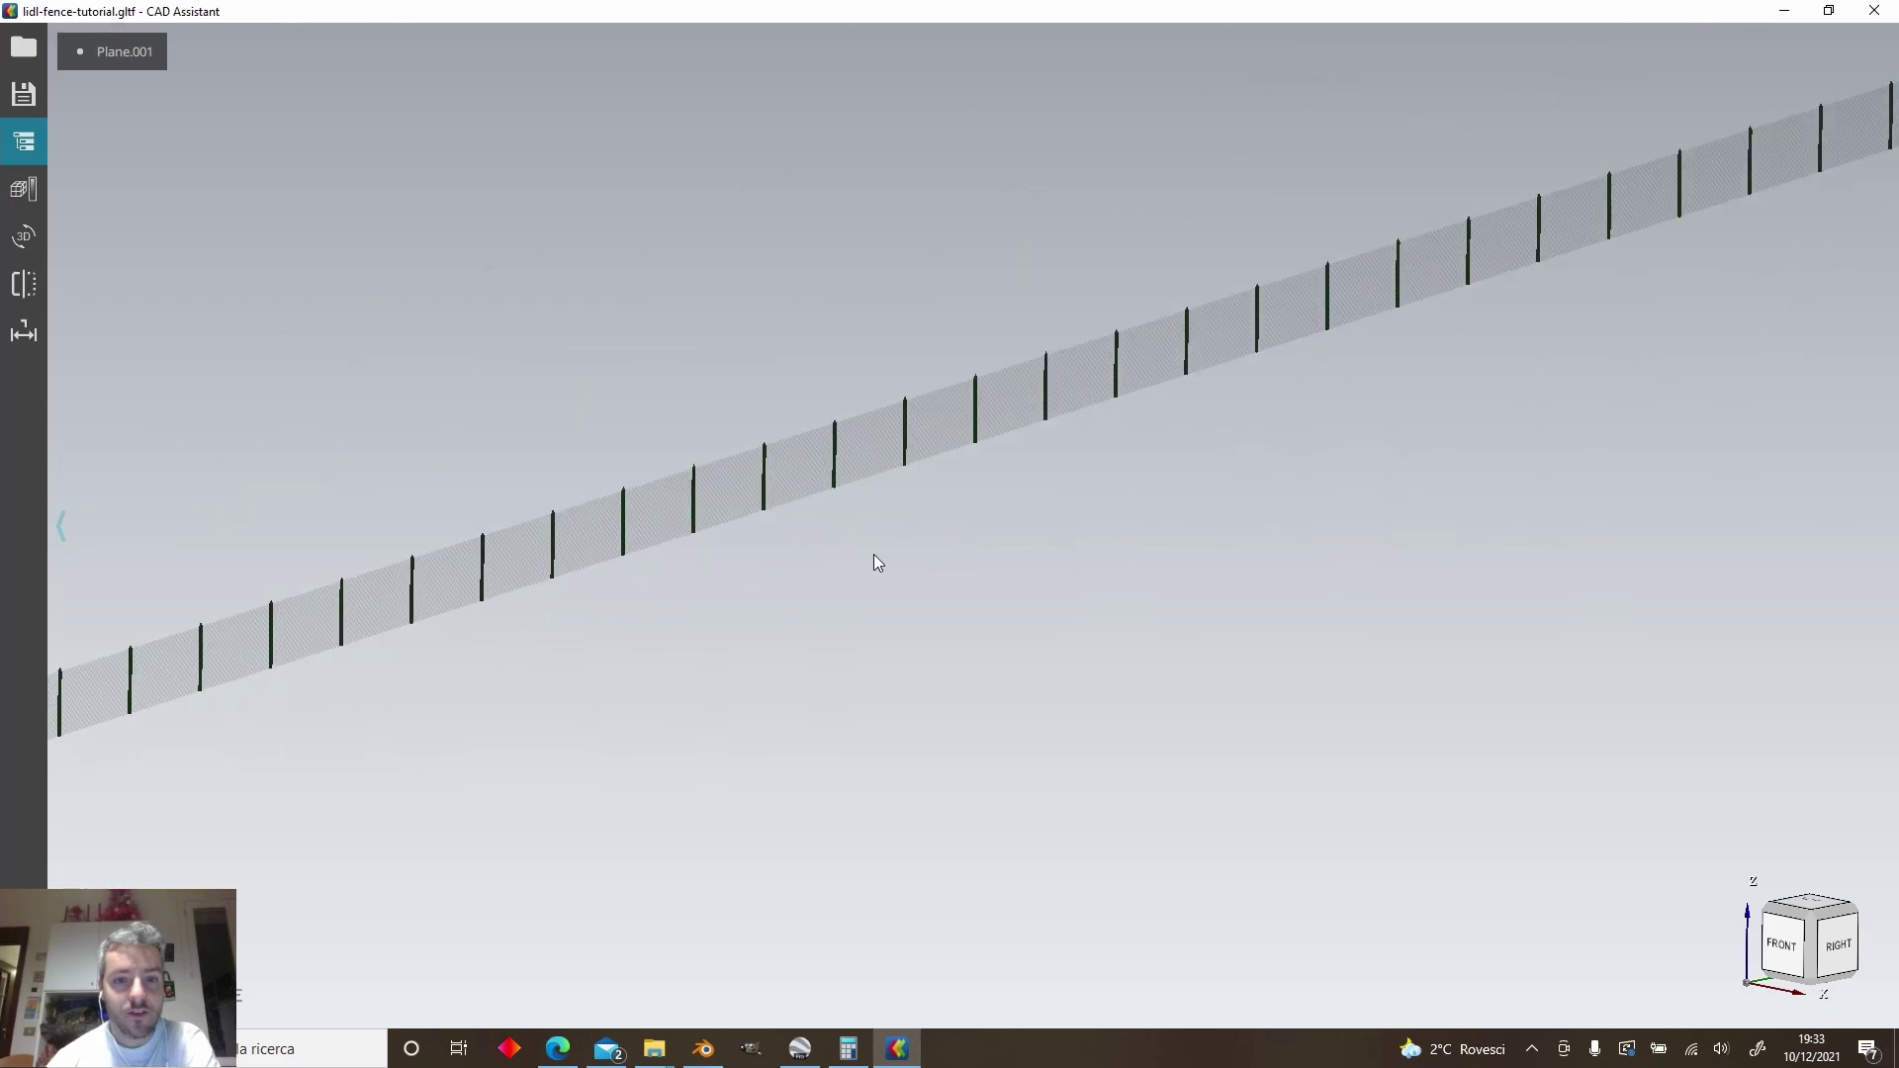
{"action": "mouse_move", "coordinate": [619, 441]}
{"action": "left_mouse_down"}
{"action": "mouse_move", "coordinate": [653, 401]}
{"action": "mouse_move", "coordinate": [632, 427]}
{"action": "left_mouse_up"}
{"action": "scroll", "coordinate": [652, 450], "scroll_direction": "down", "scroll_amount": 6}
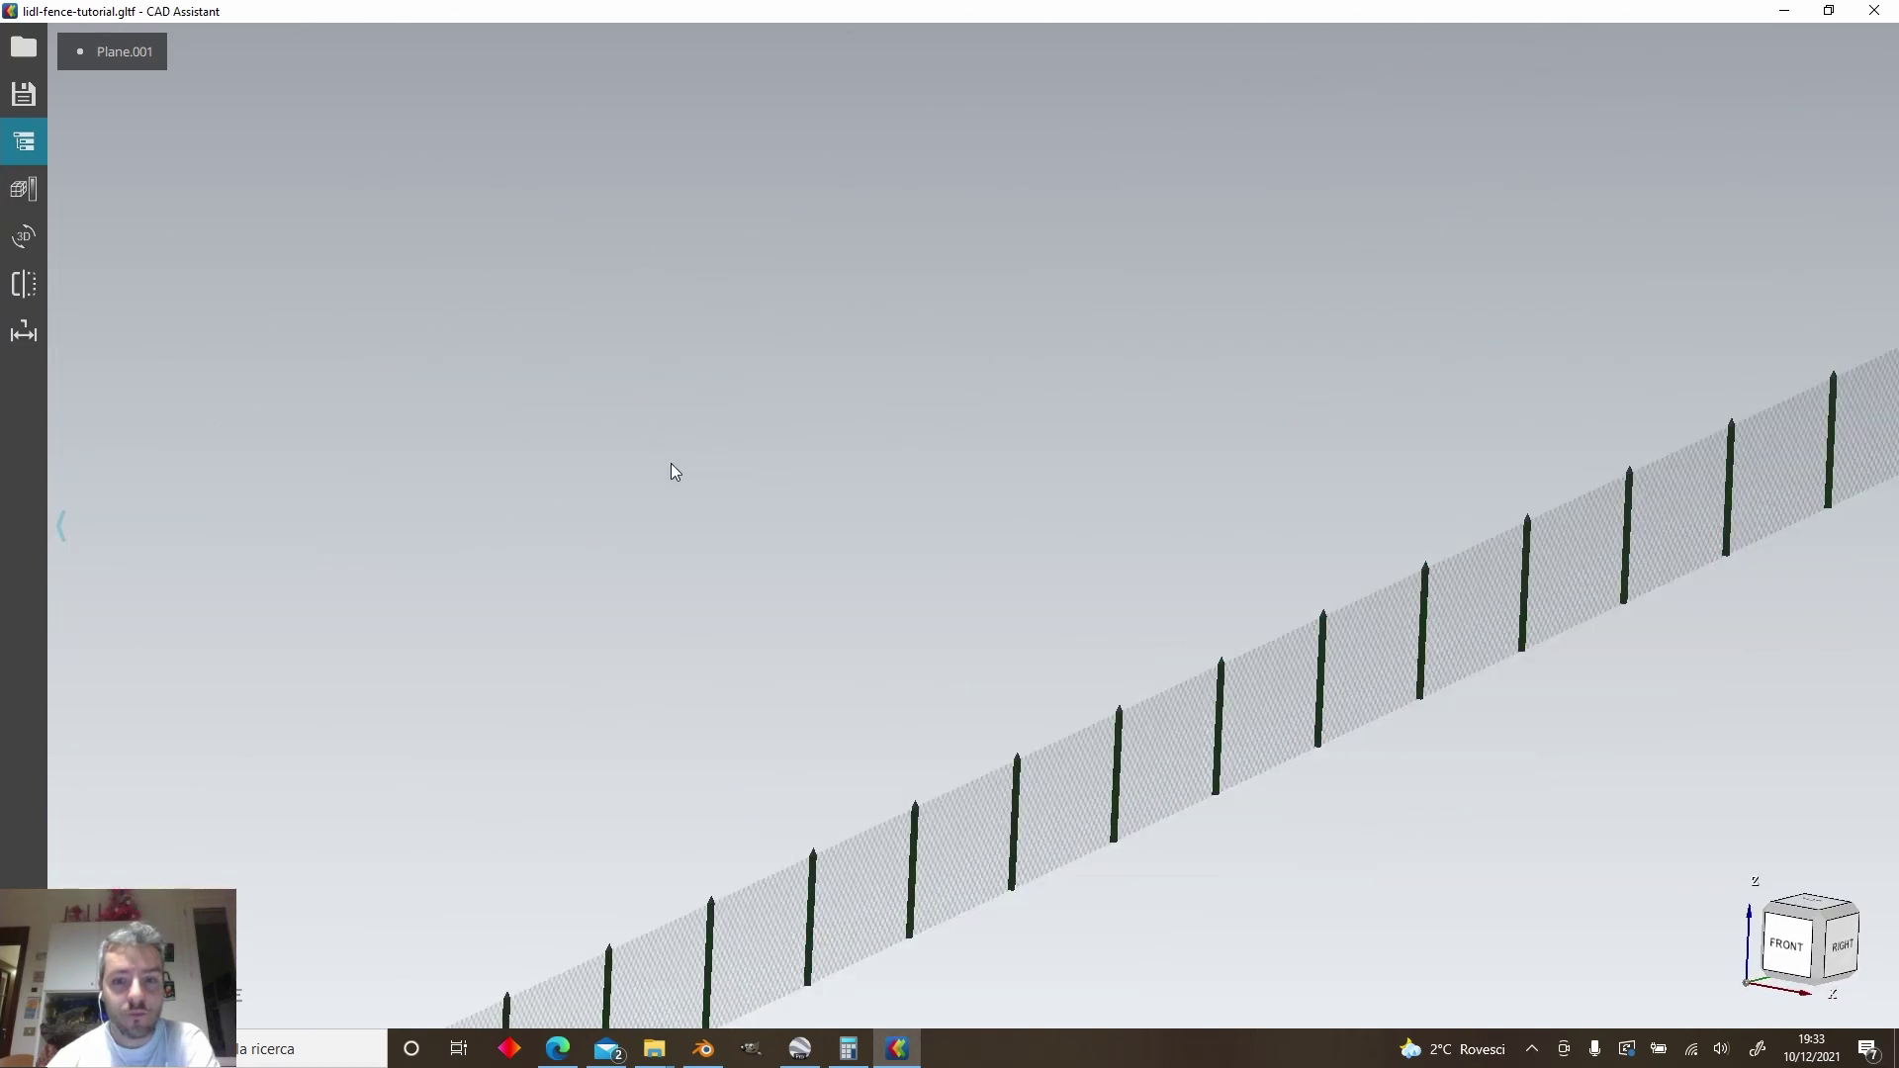
{"action": "left_click", "coordinate": [1873, 11]}
{"action": "left_click", "coordinate": [1042, 695]}
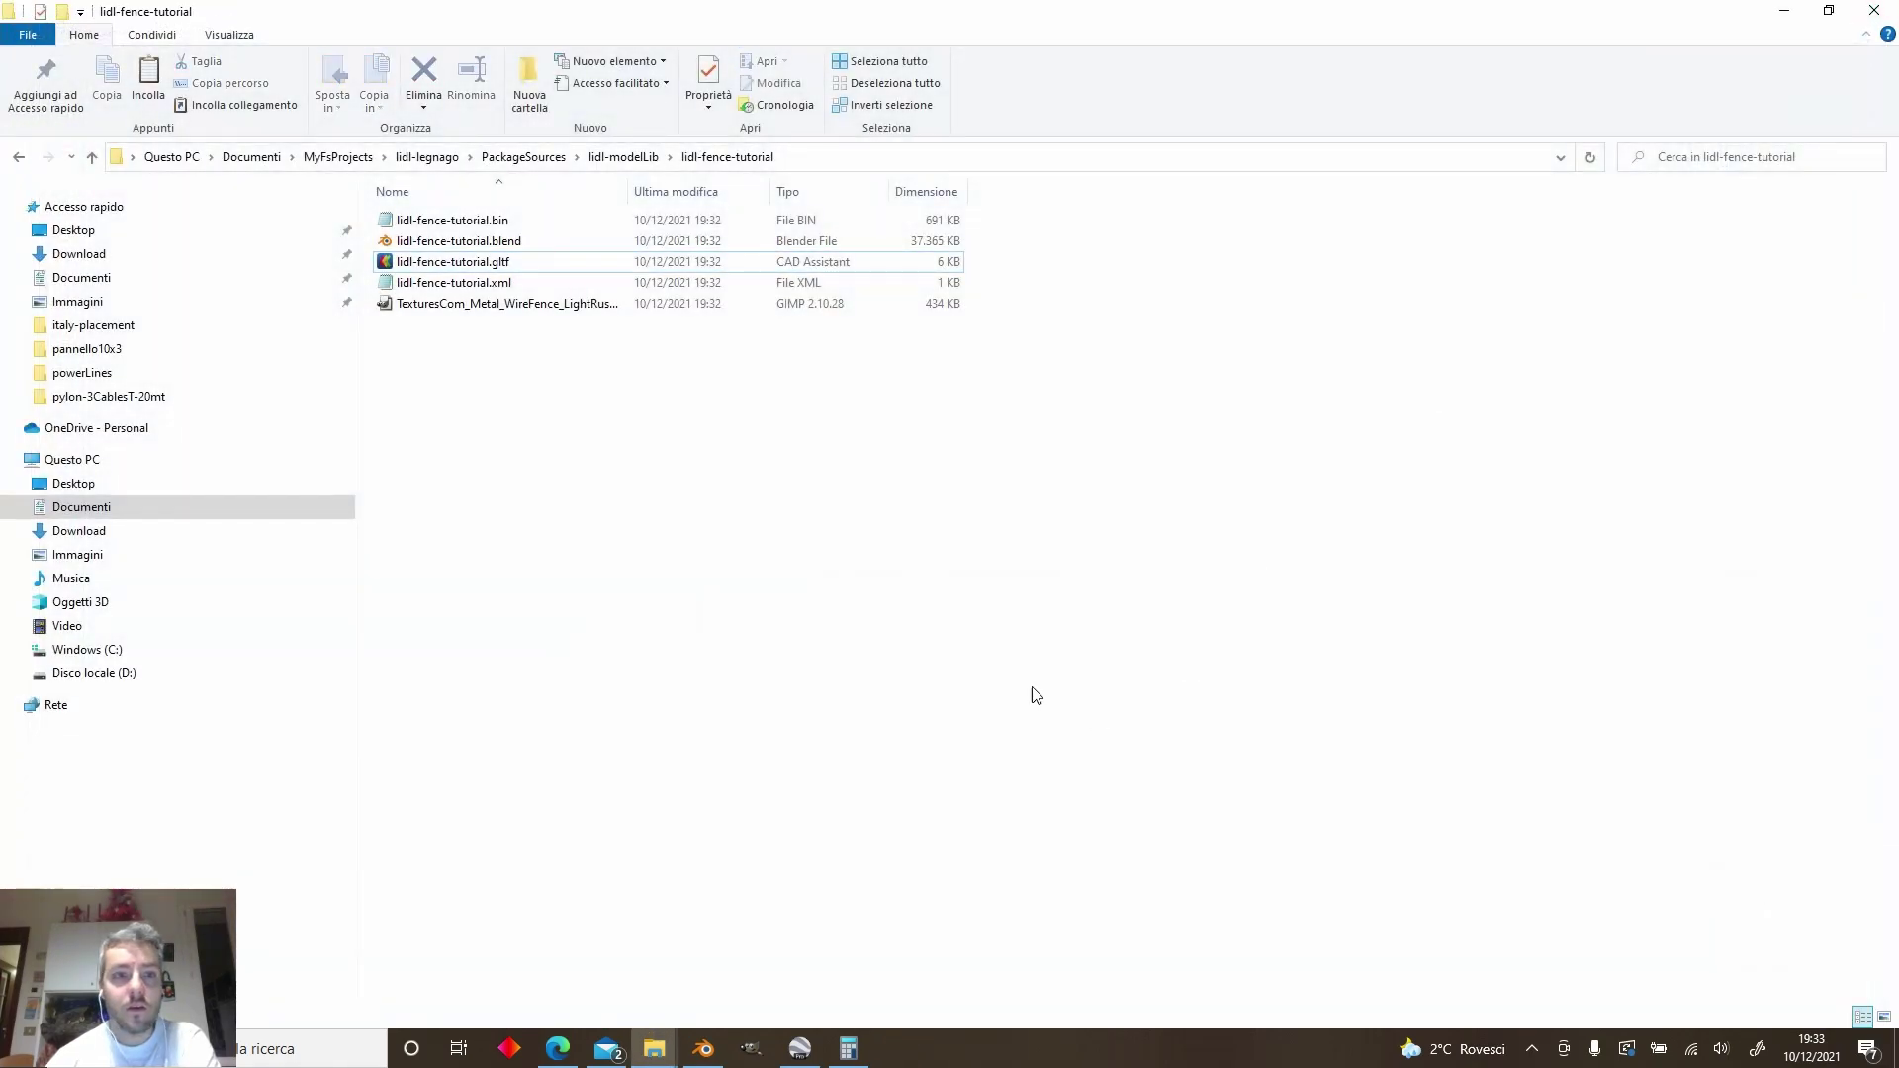
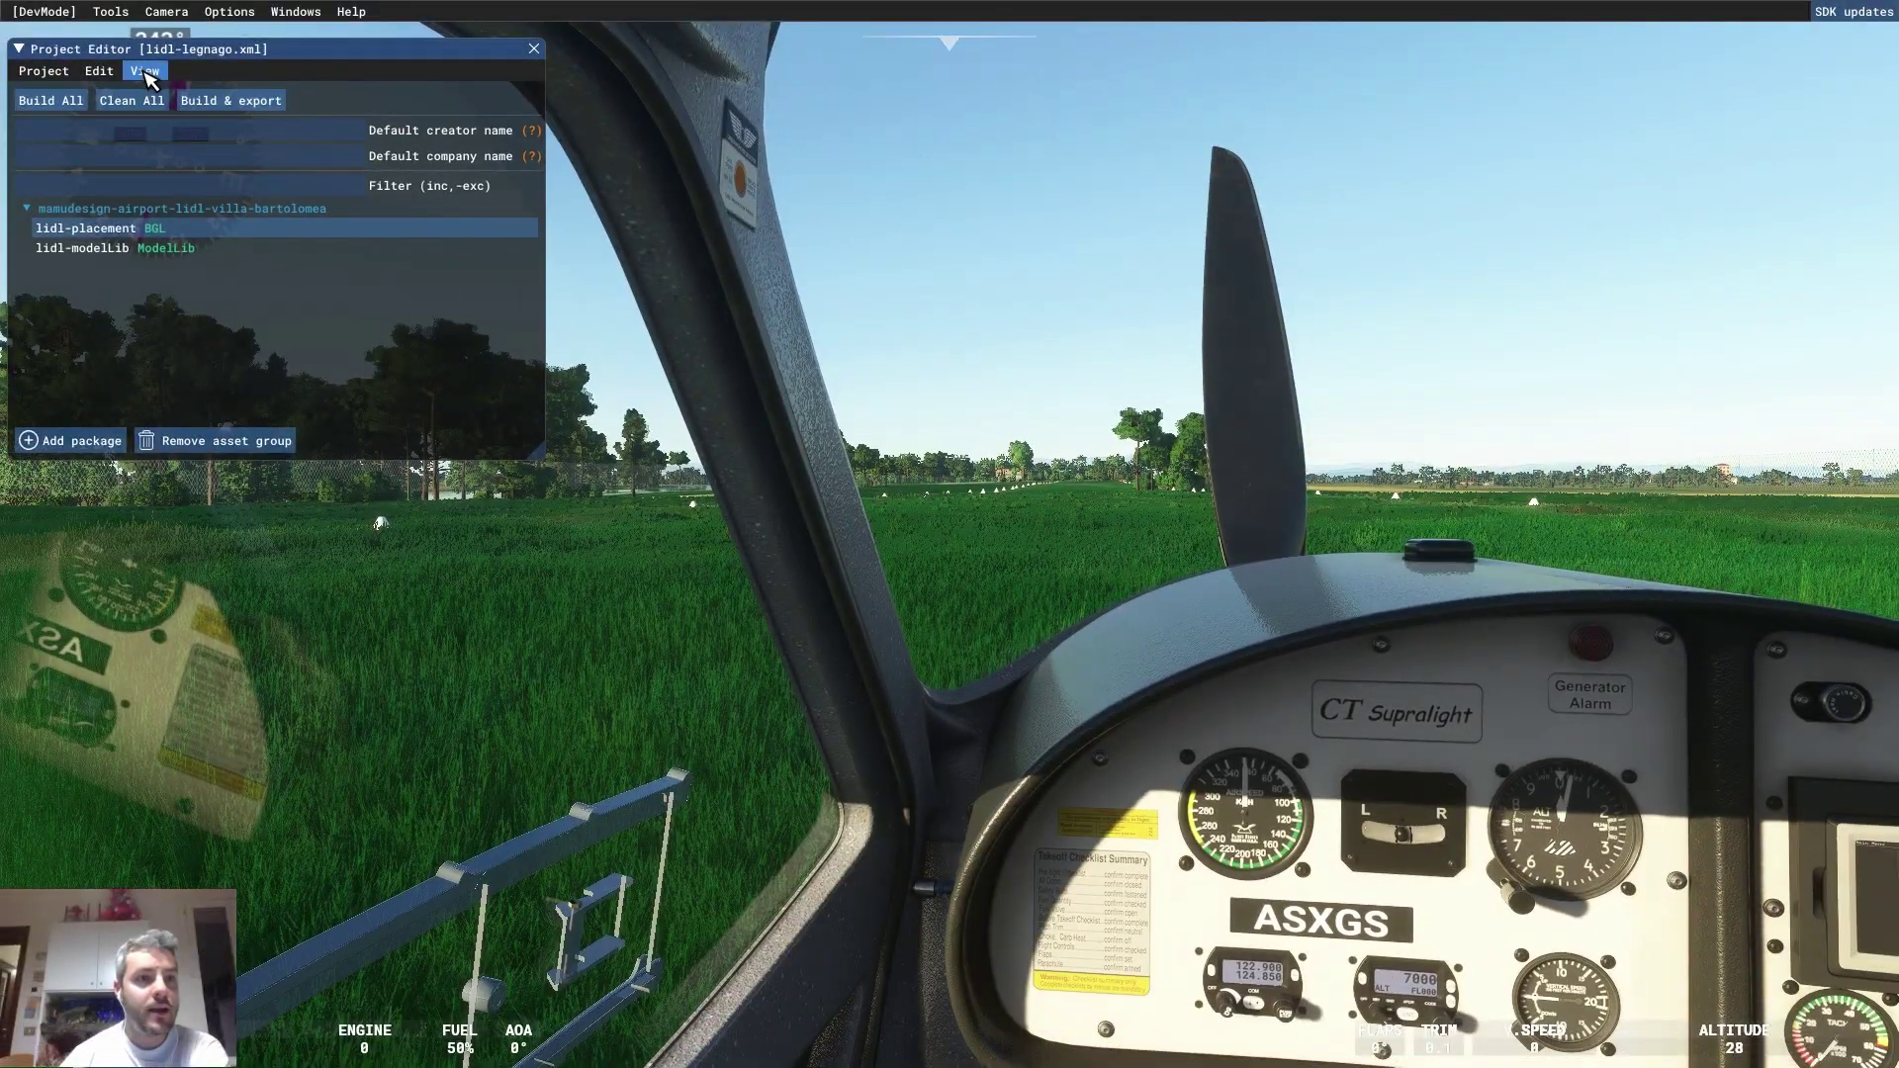
Switch to Microsoft Flight Simulator, show the inspector for the lidl-placement group and load it in the Scenery Editor
{"action": "left_click", "coordinate": [146, 73]}
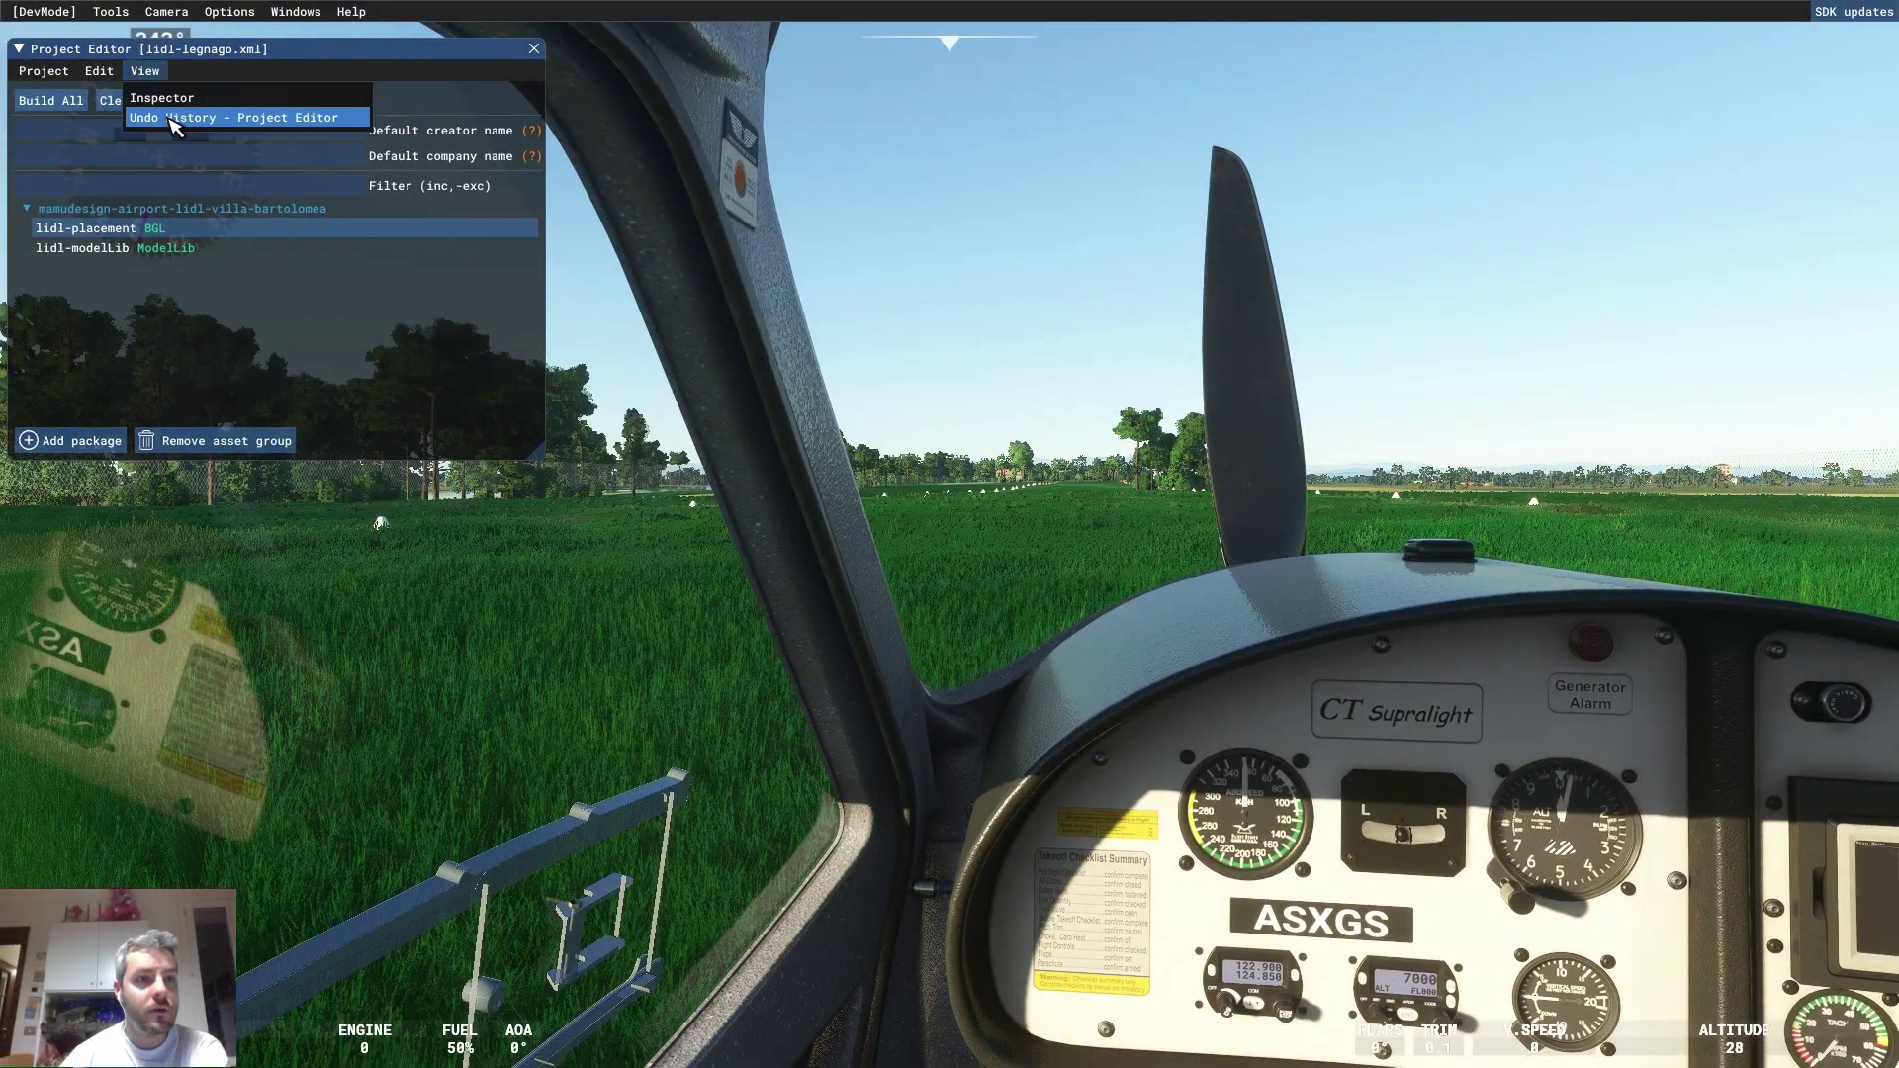
{"action": "left_click", "coordinate": [158, 111]}
{"action": "left_click", "coordinate": [69, 182]}
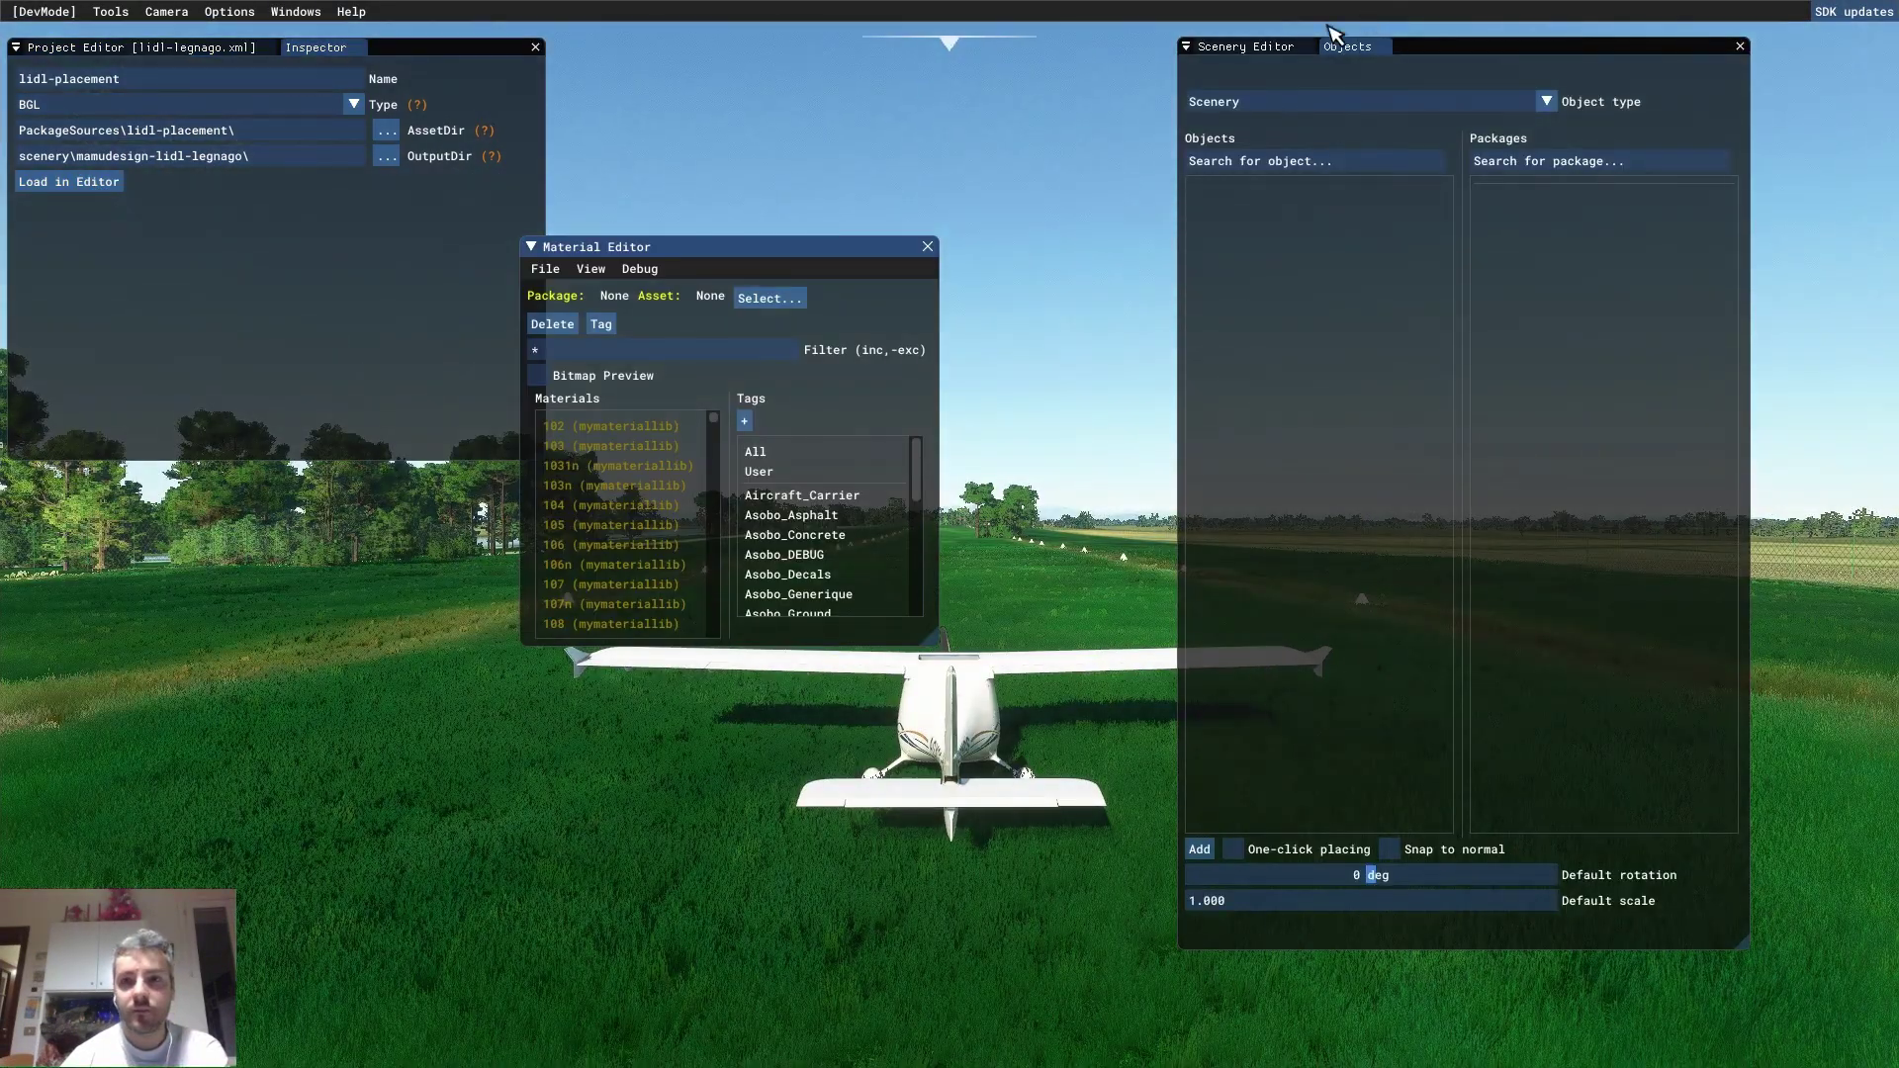
{"action": "left_click", "coordinate": [1248, 47]}
{"action": "left_click", "coordinate": [1292, 134]}
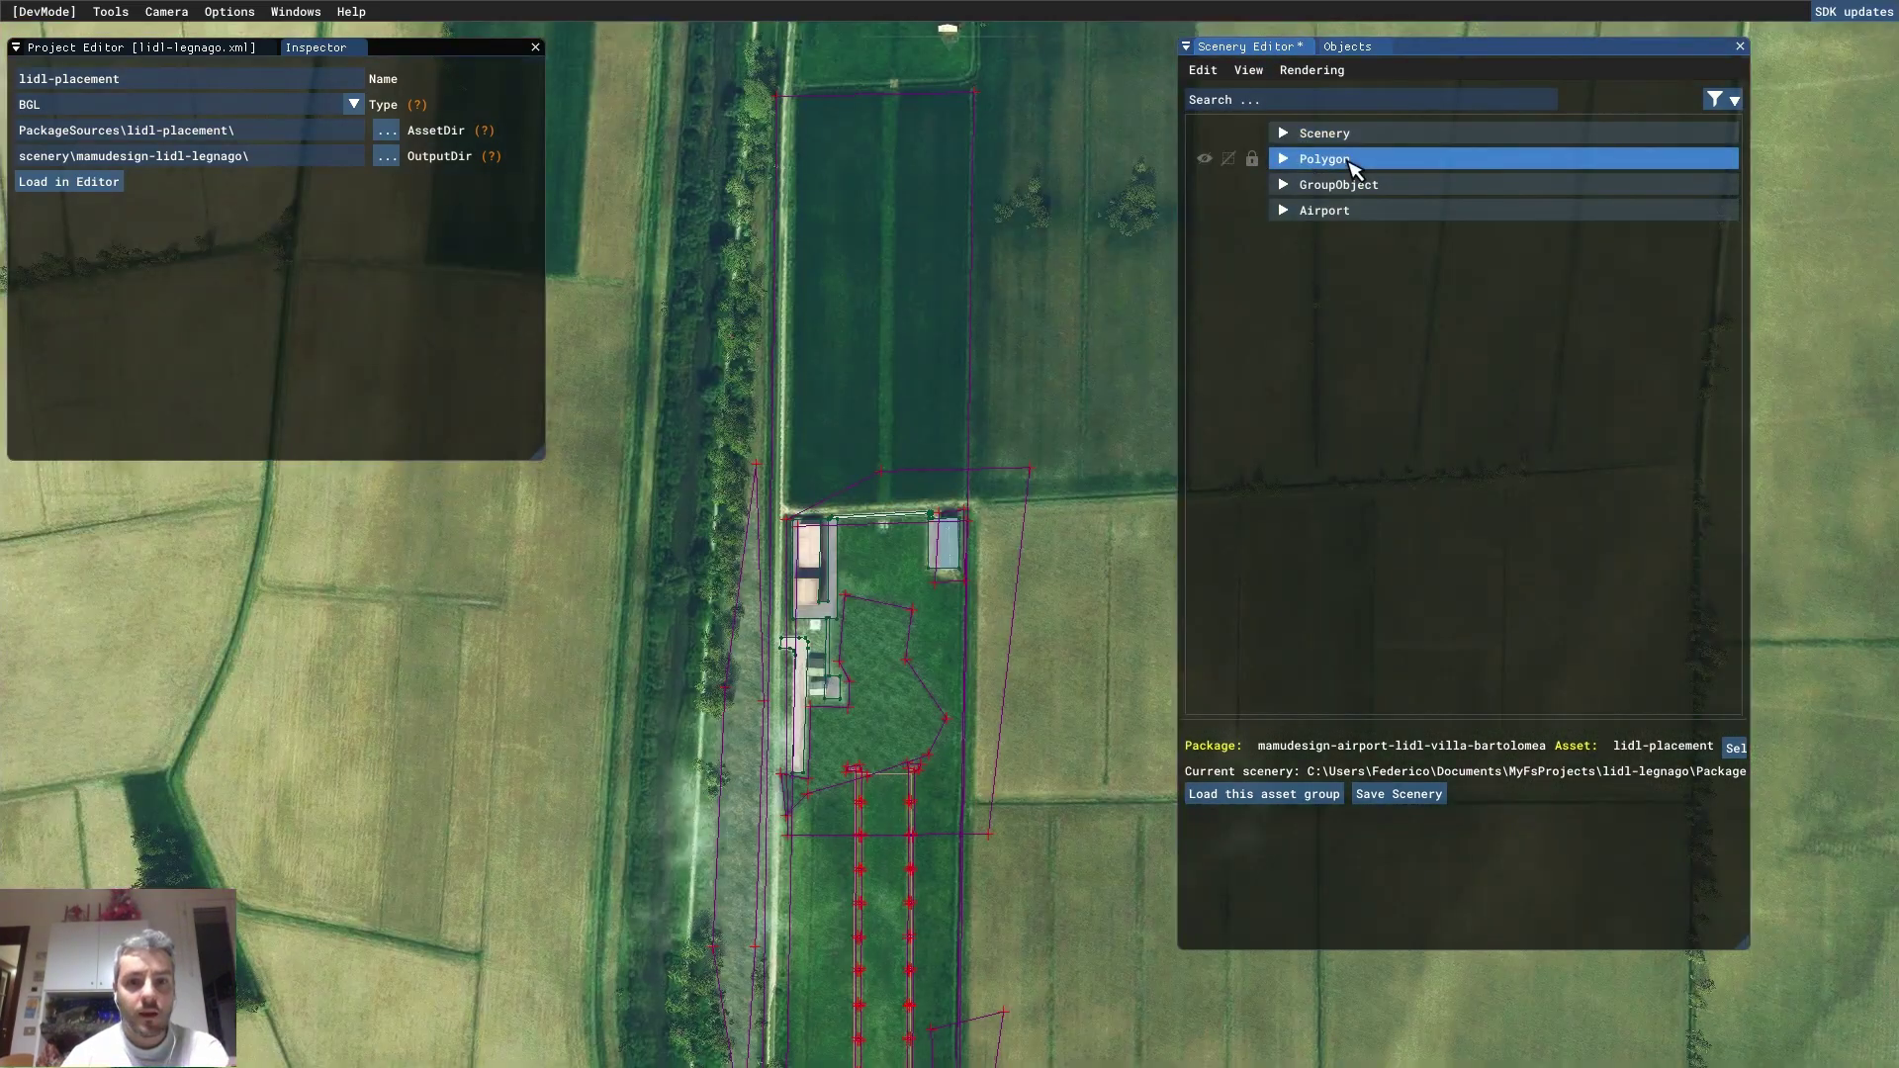
Locate the lidl-main-hangar scenery object and orbit around the hangar area
{"action": "left_click", "coordinate": [1284, 132]}
{"action": "left_click", "coordinate": [1336, 159]}
{"action": "scroll", "coordinate": [1011, 578], "scroll_direction": "up", "scroll_amount": 5}
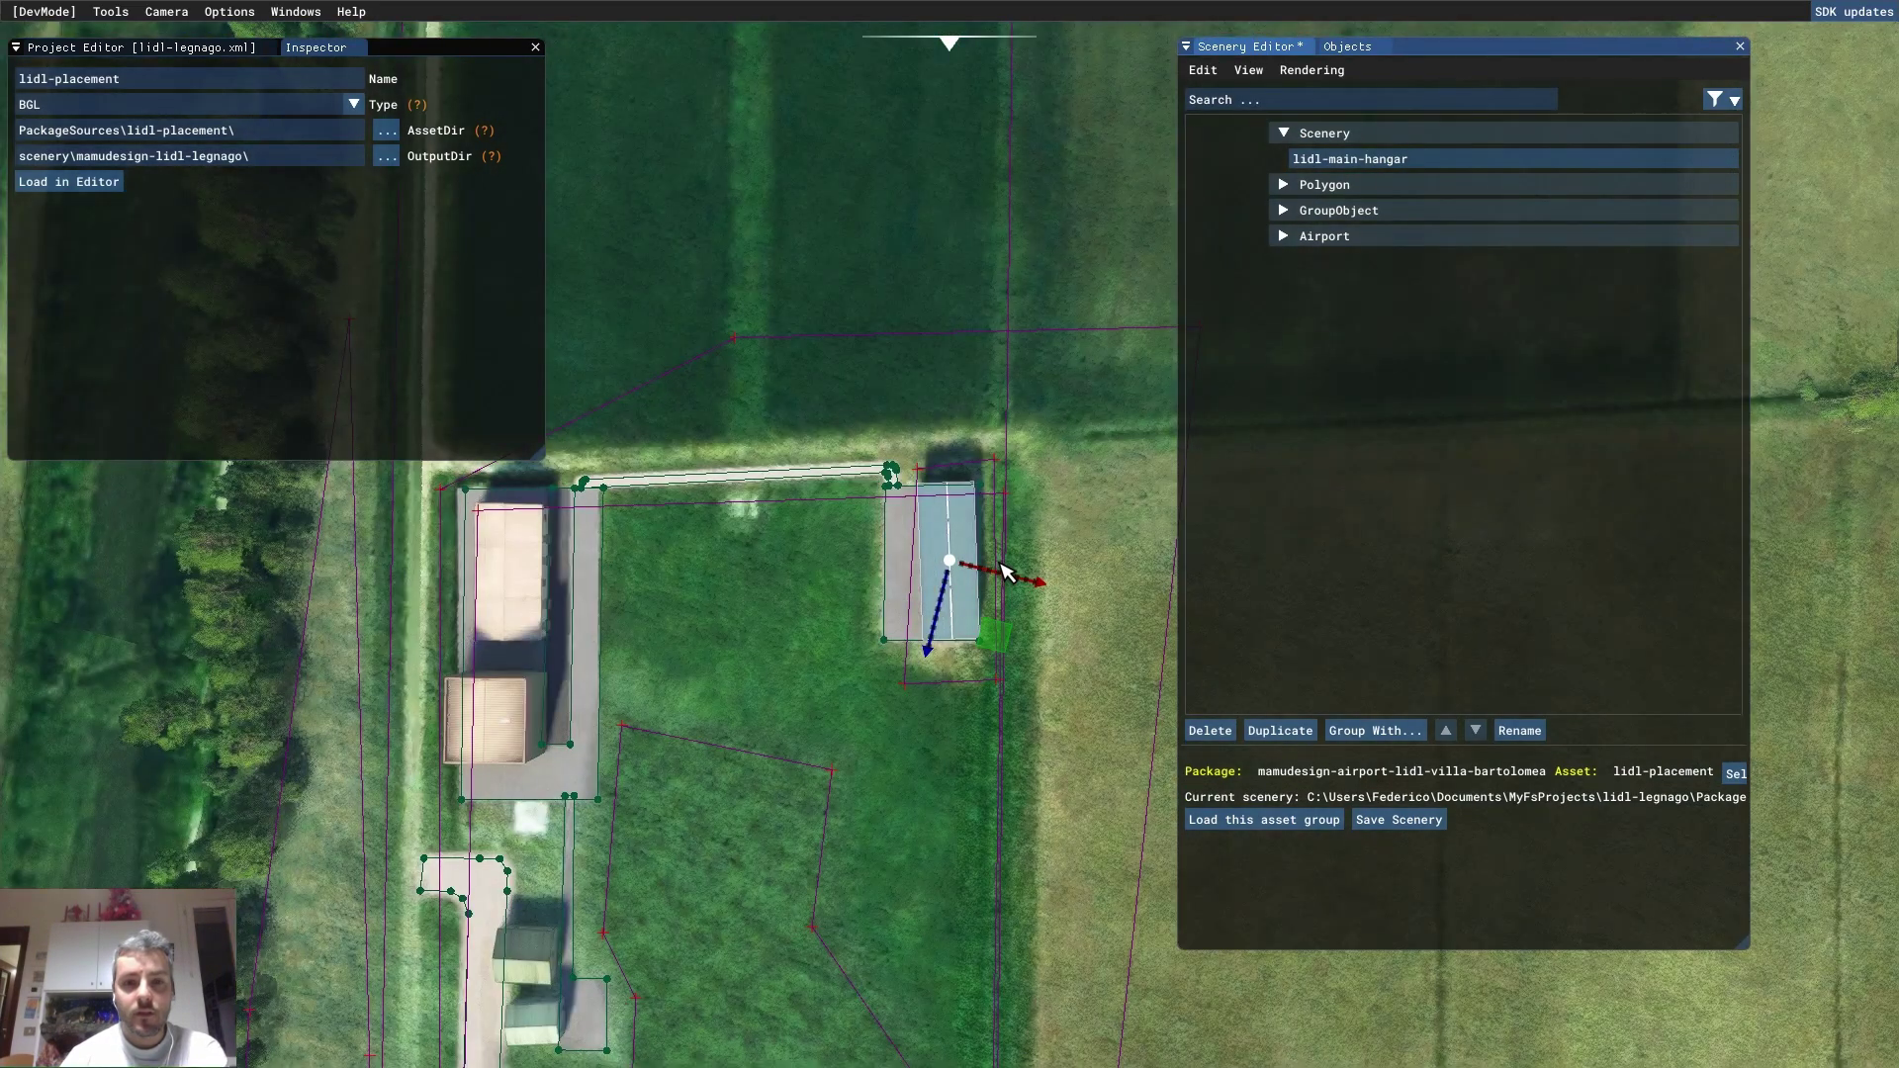
{"action": "middle_click_drag", "start_coordinate": [1089, 905], "coordinate": [356, 657]}
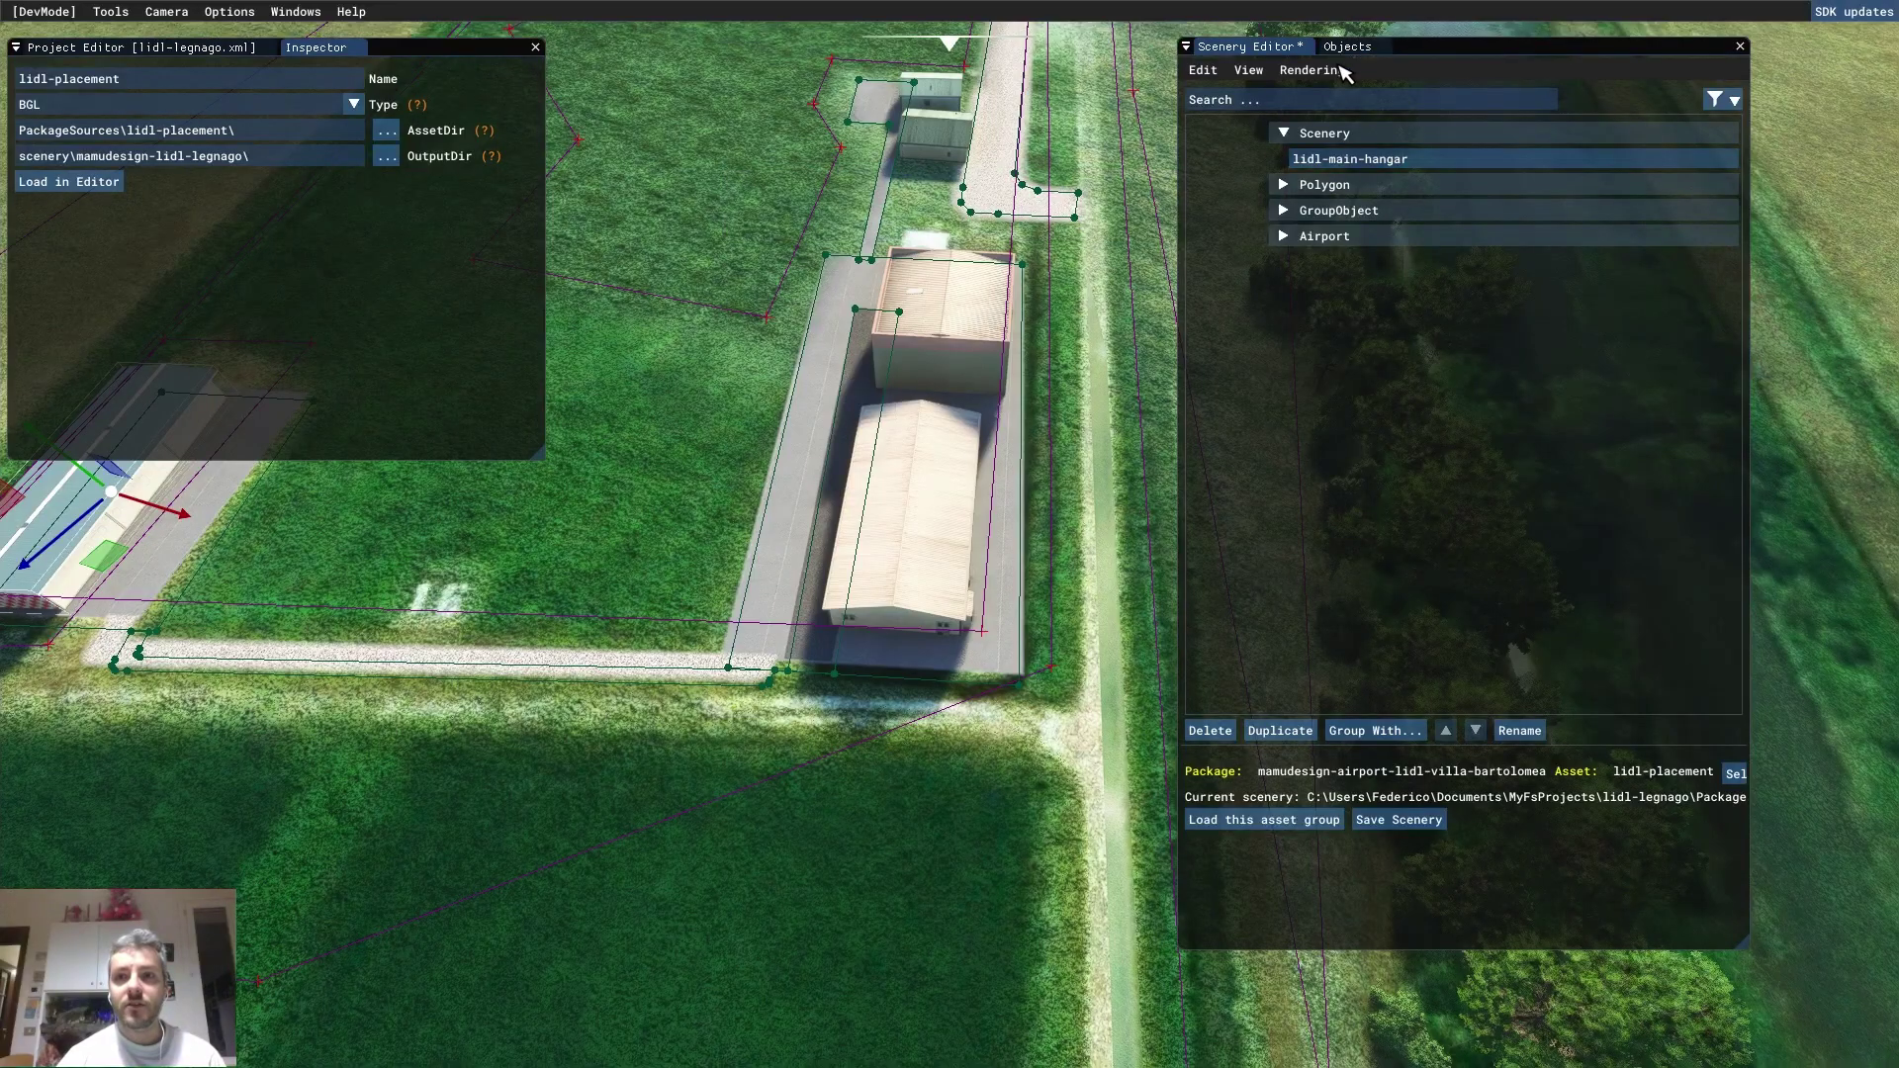
Search the scenery objects of all packages for lidl and add lidl-fence-tutorial to the scene
{"action": "left_click", "coordinate": [1347, 47]}
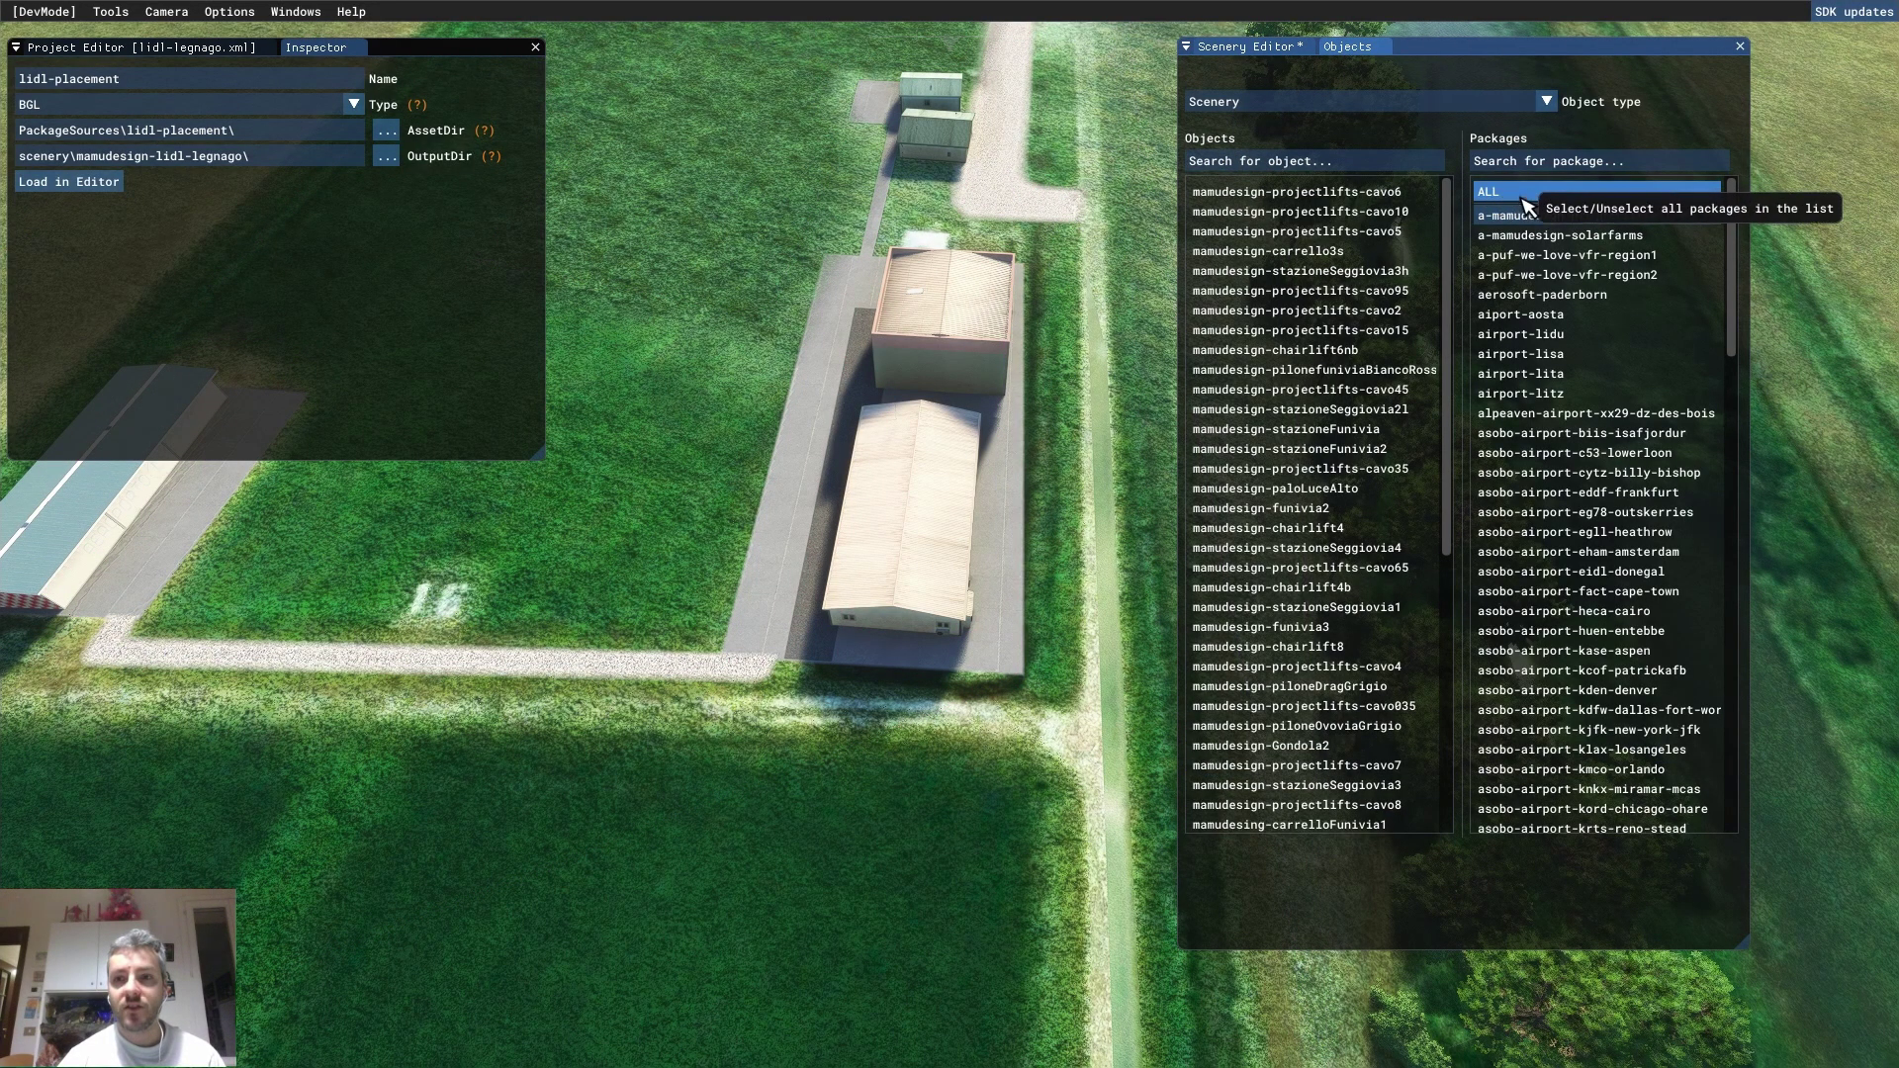
{"action": "left_click", "coordinate": [1488, 191]}
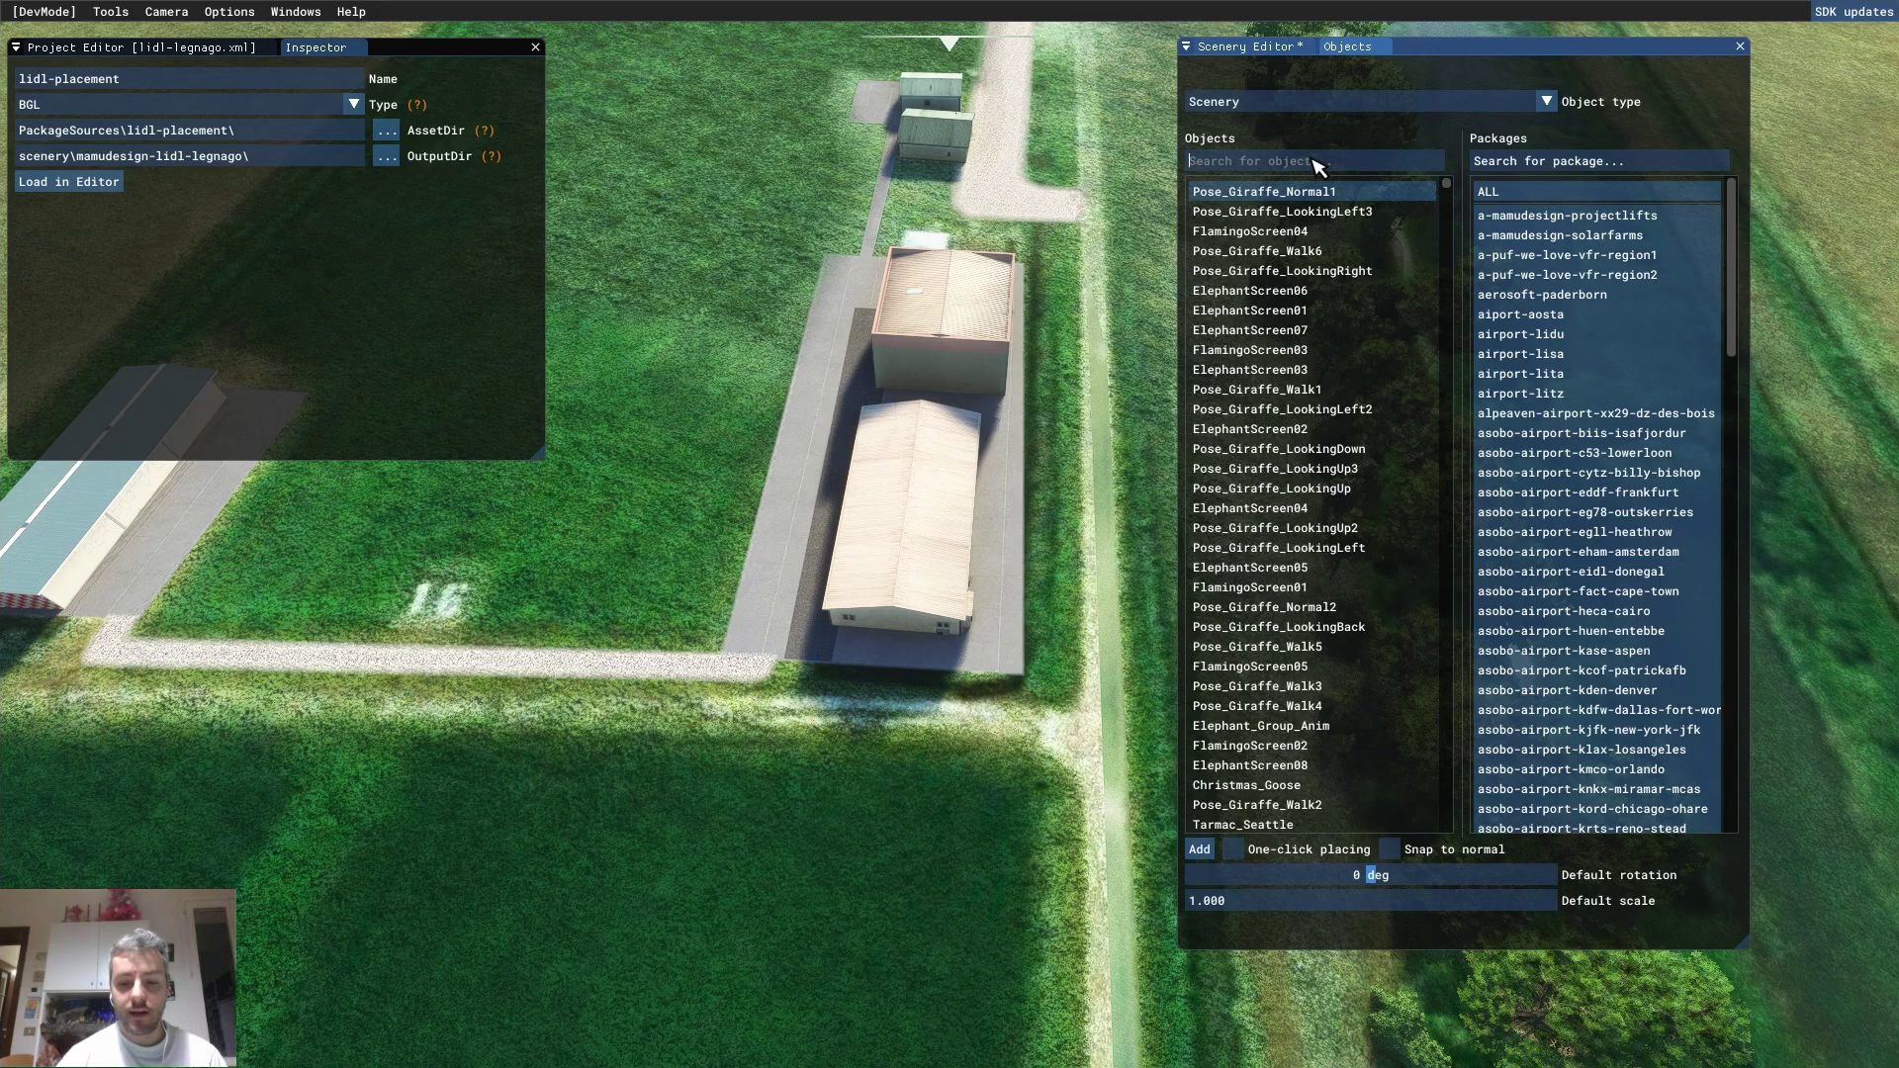
{"action": "type", "text": "lidl"}
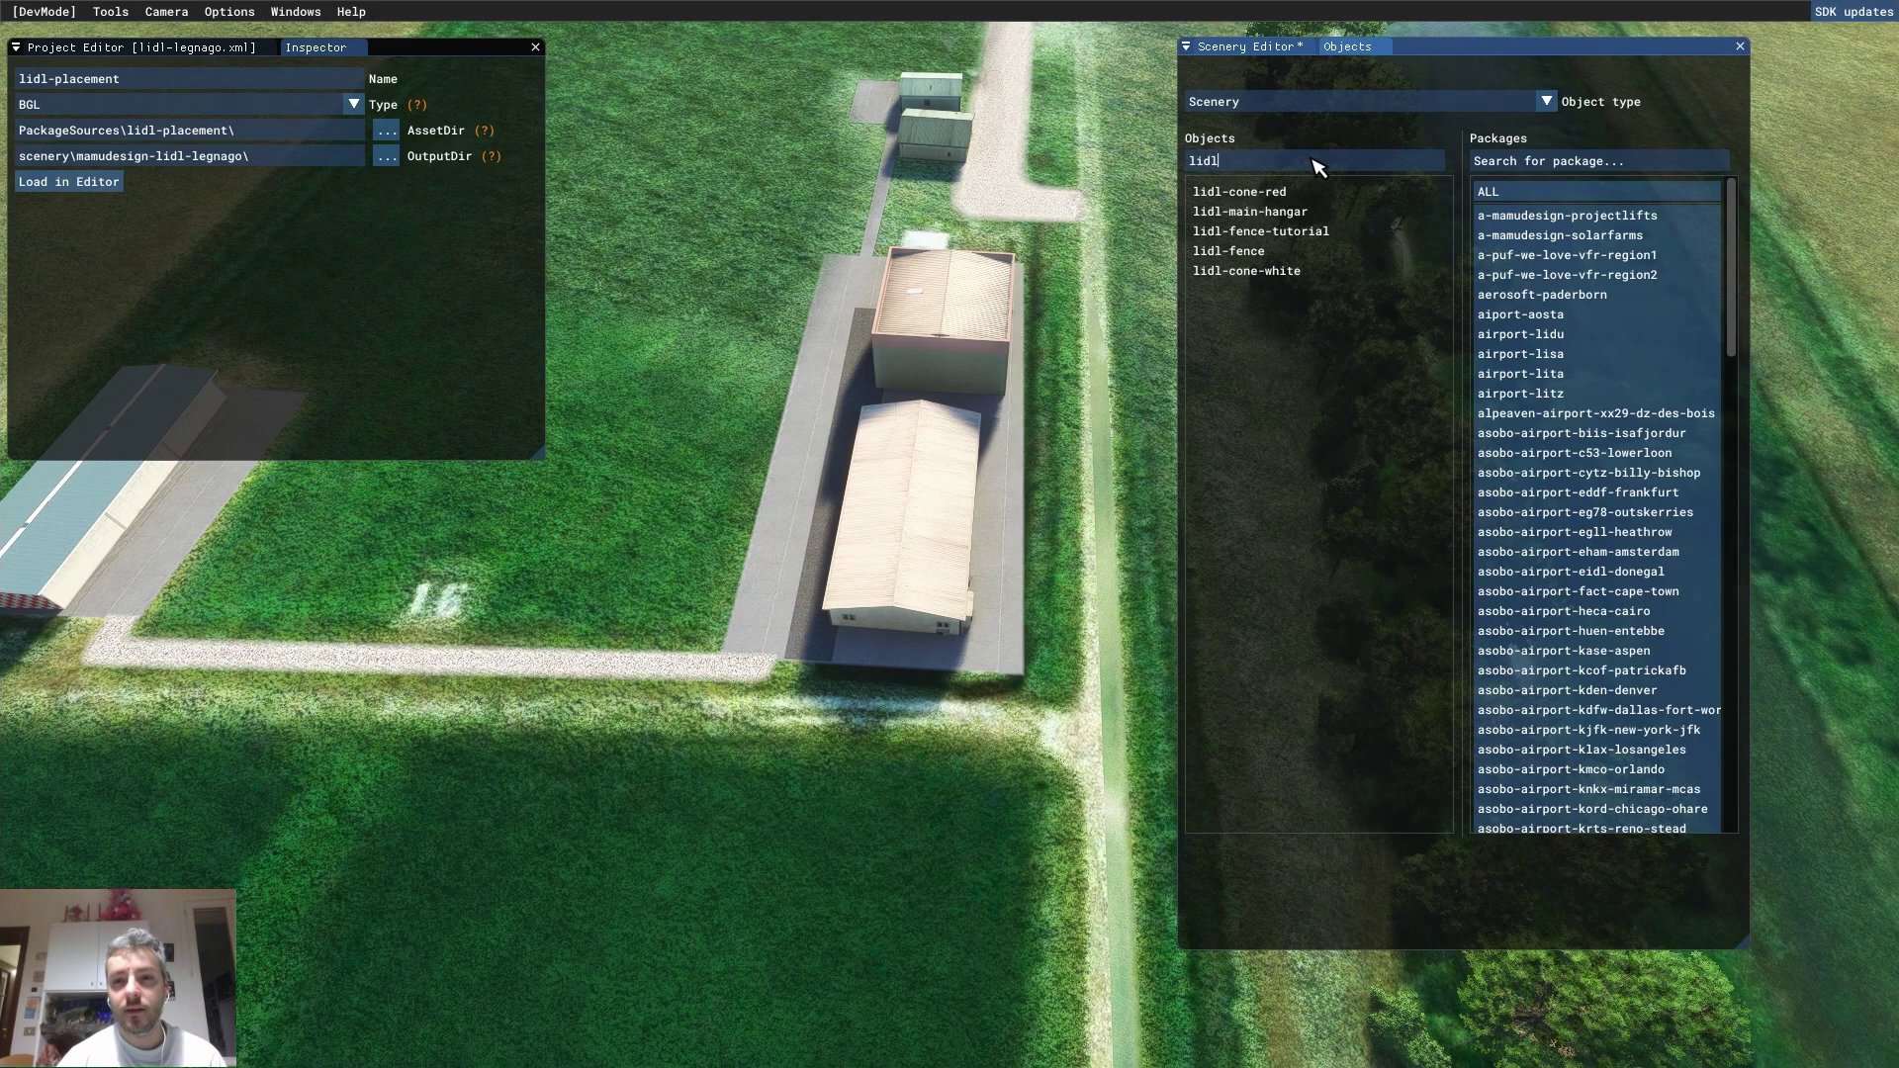
{"action": "left_click", "coordinate": [1276, 231]}
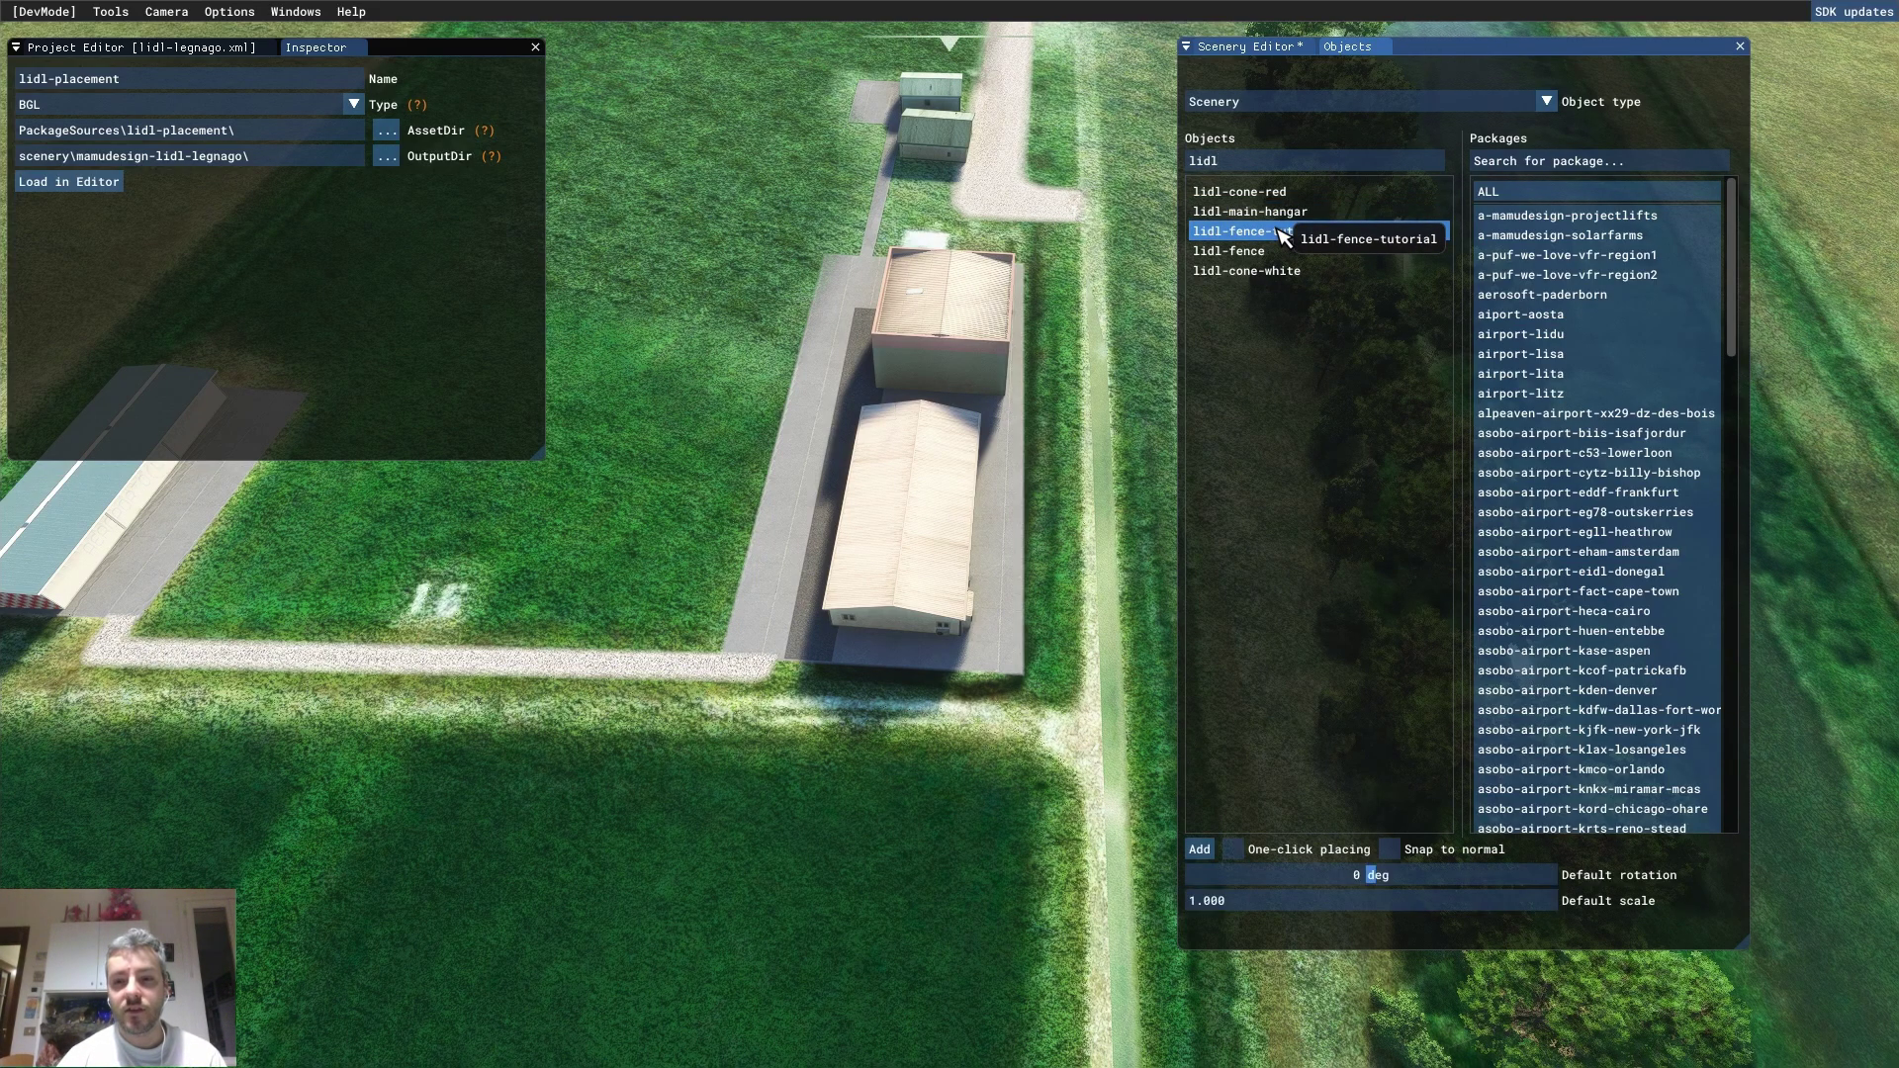
{"action": "left_click", "coordinate": [1207, 852]}
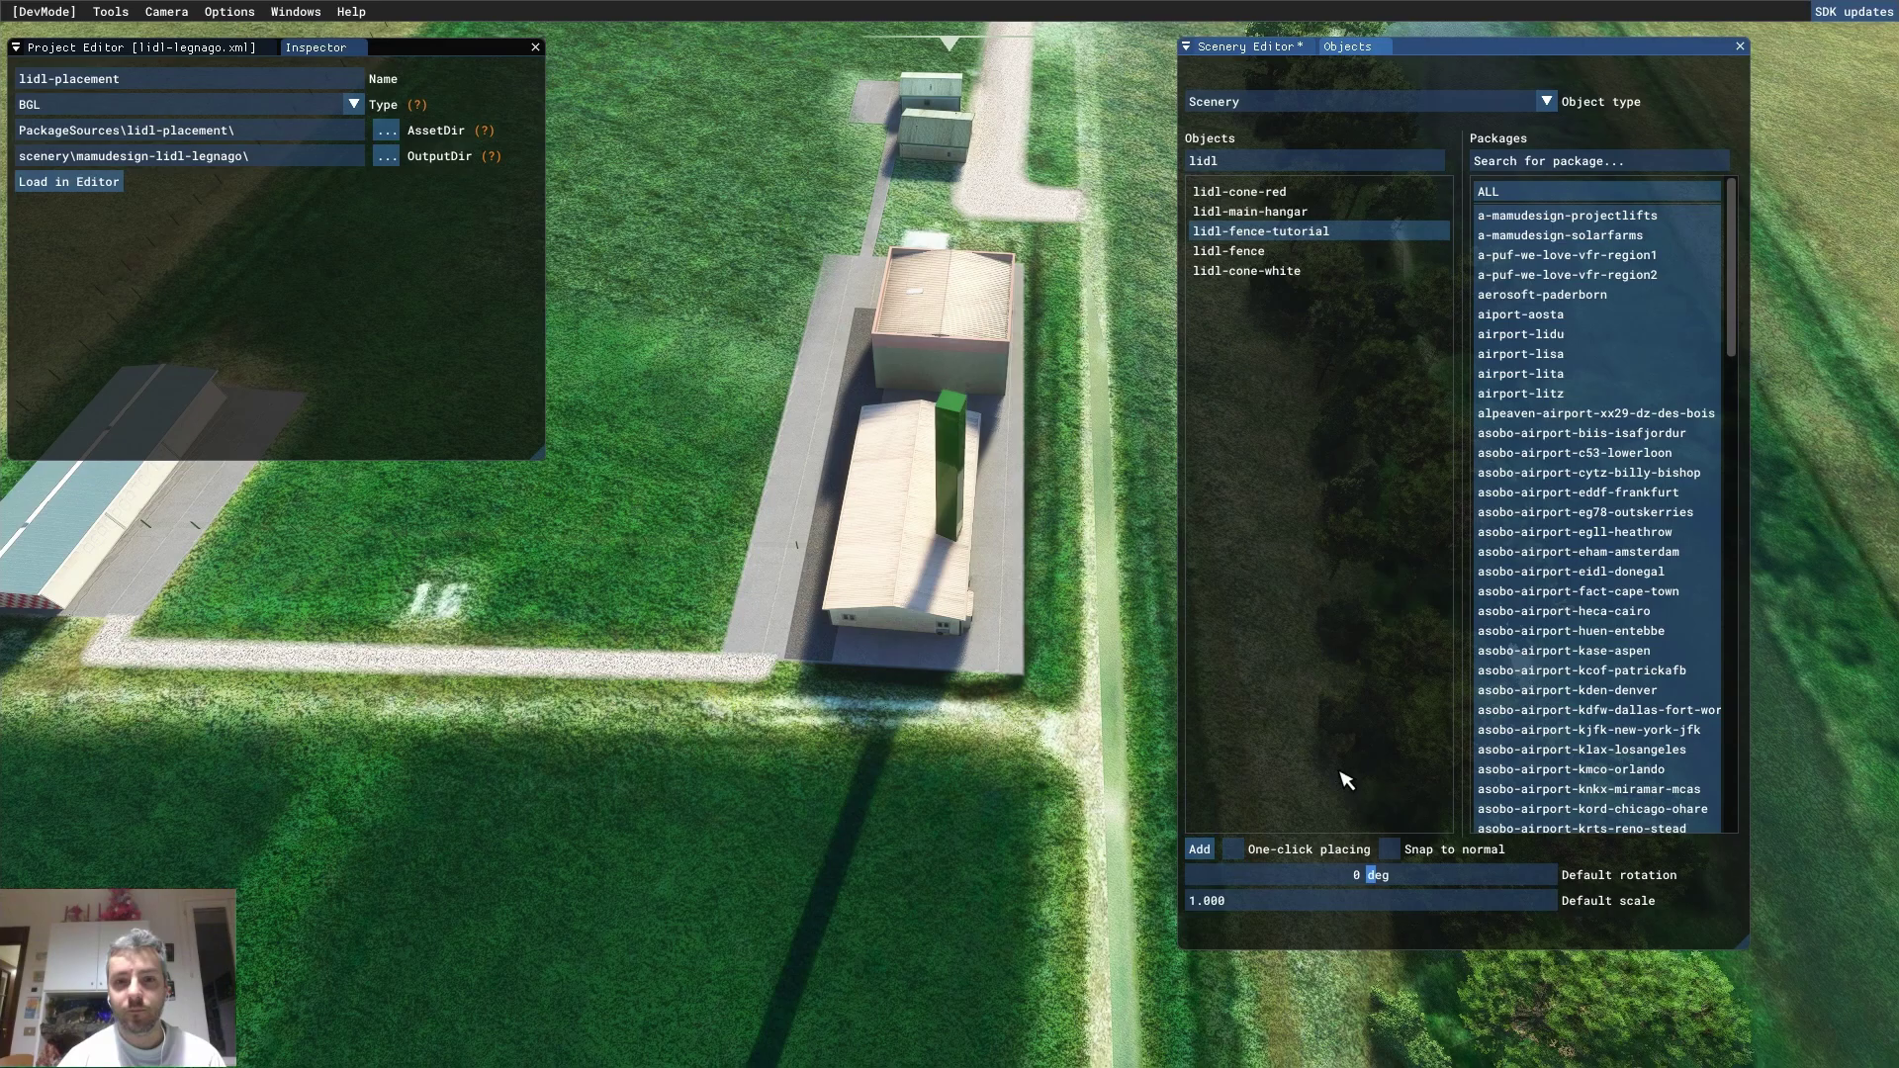
Move the lidl-fence-tutorial object to the airfield corner beside the hangar and the gravel path
{"action": "left_click", "coordinate": [1249, 47]}
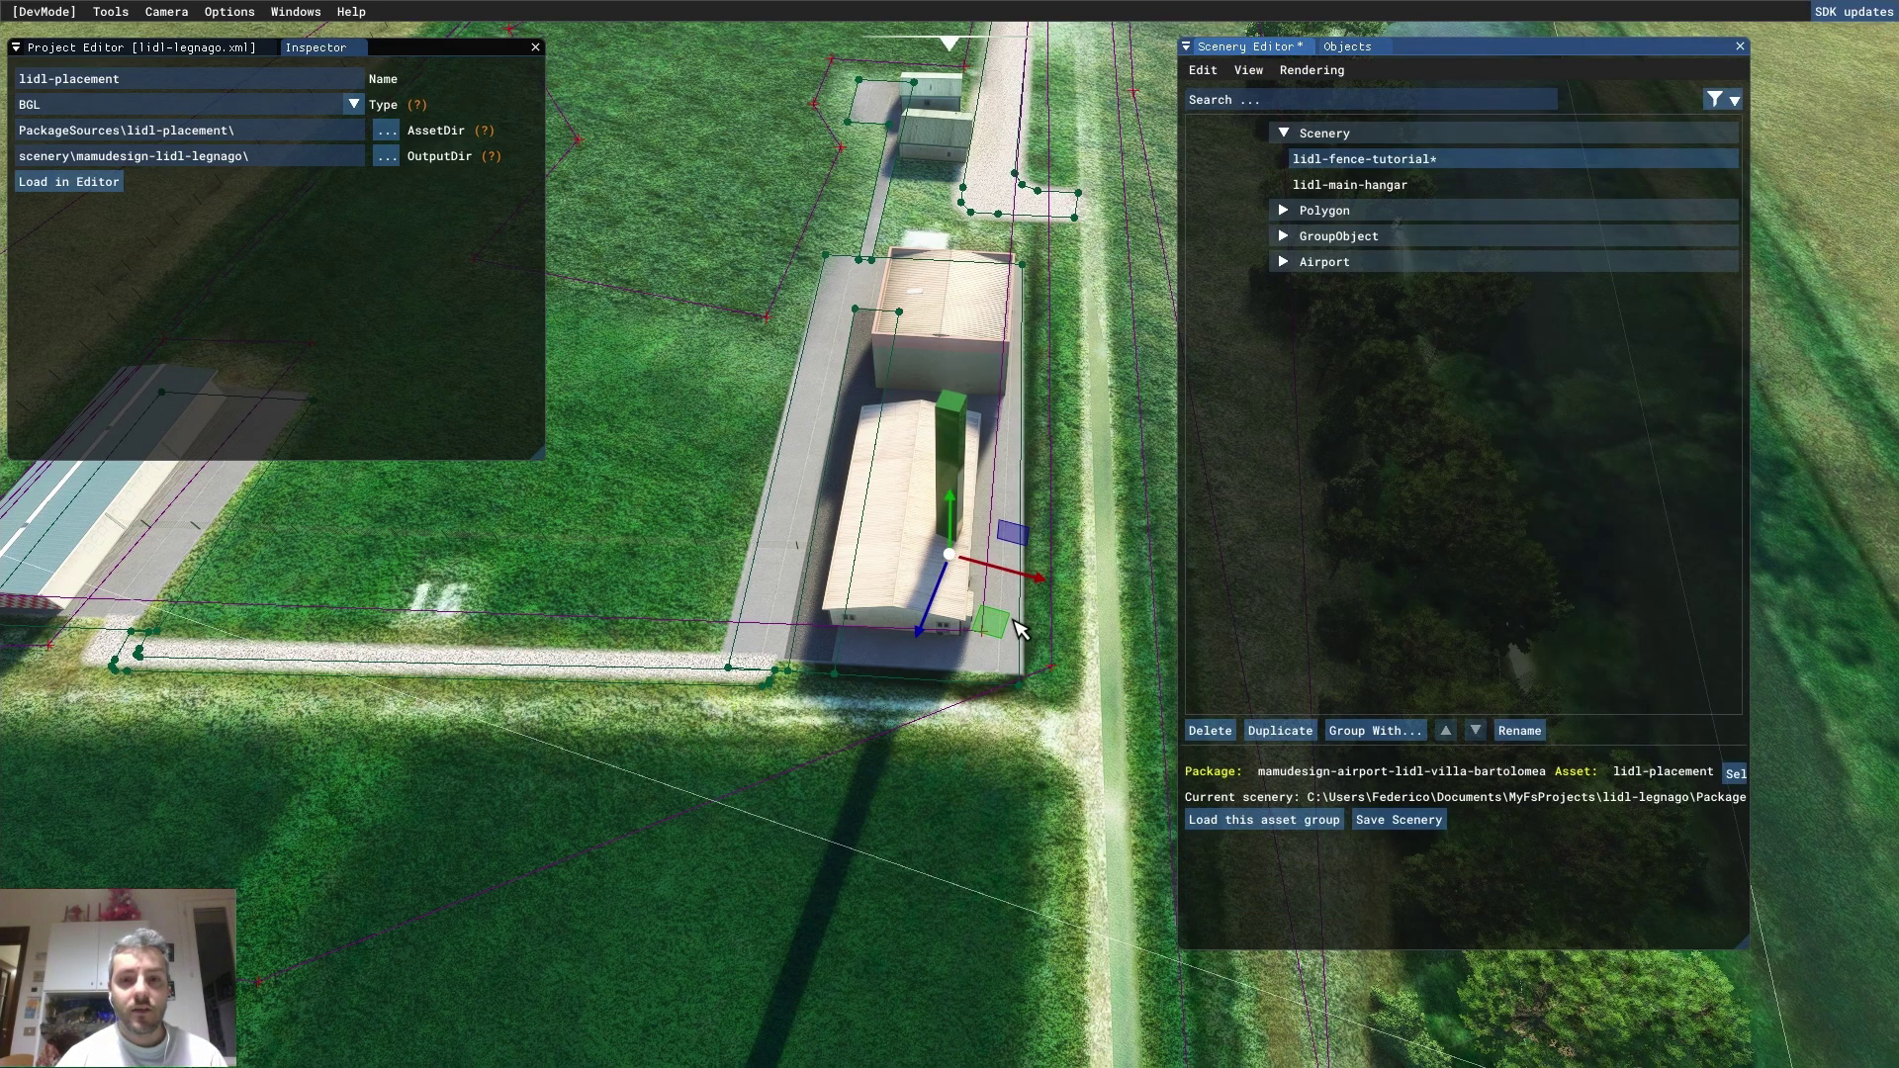
{"action": "left_click_drag", "start_coordinate": [1002, 638], "coordinate": [1100, 784]}
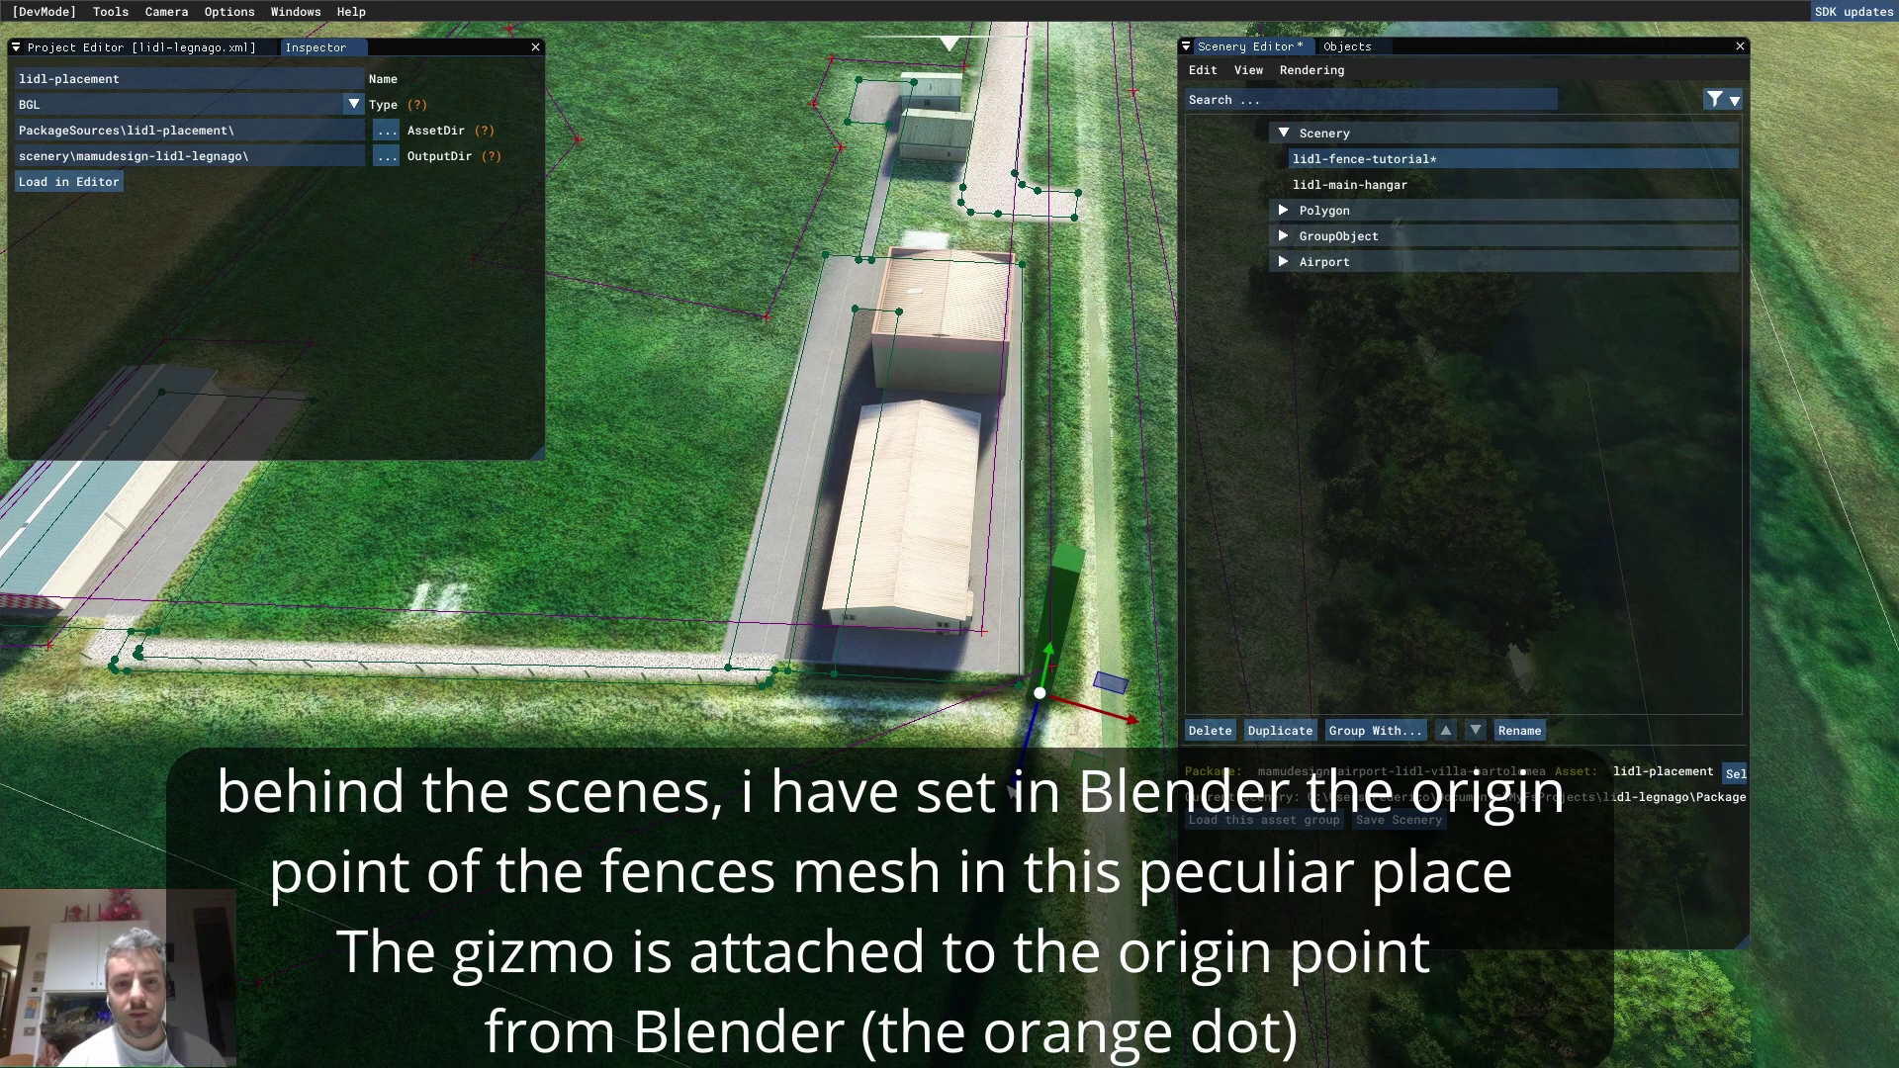
{"action": "key", "text": "w"}
{"action": "right_click_drag", "start_coordinate": [867, 782], "coordinate": [1013, 465]}
{"action": "key", "text": "w"}
{"action": "key", "text": "a"}
{"action": "key", "text": "a"}
{"action": "right_click_drag", "start_coordinate": [785, 861], "coordinate": [569, 821]}
{"action": "key", "text": "d"}
{"action": "key", "text": "s"}
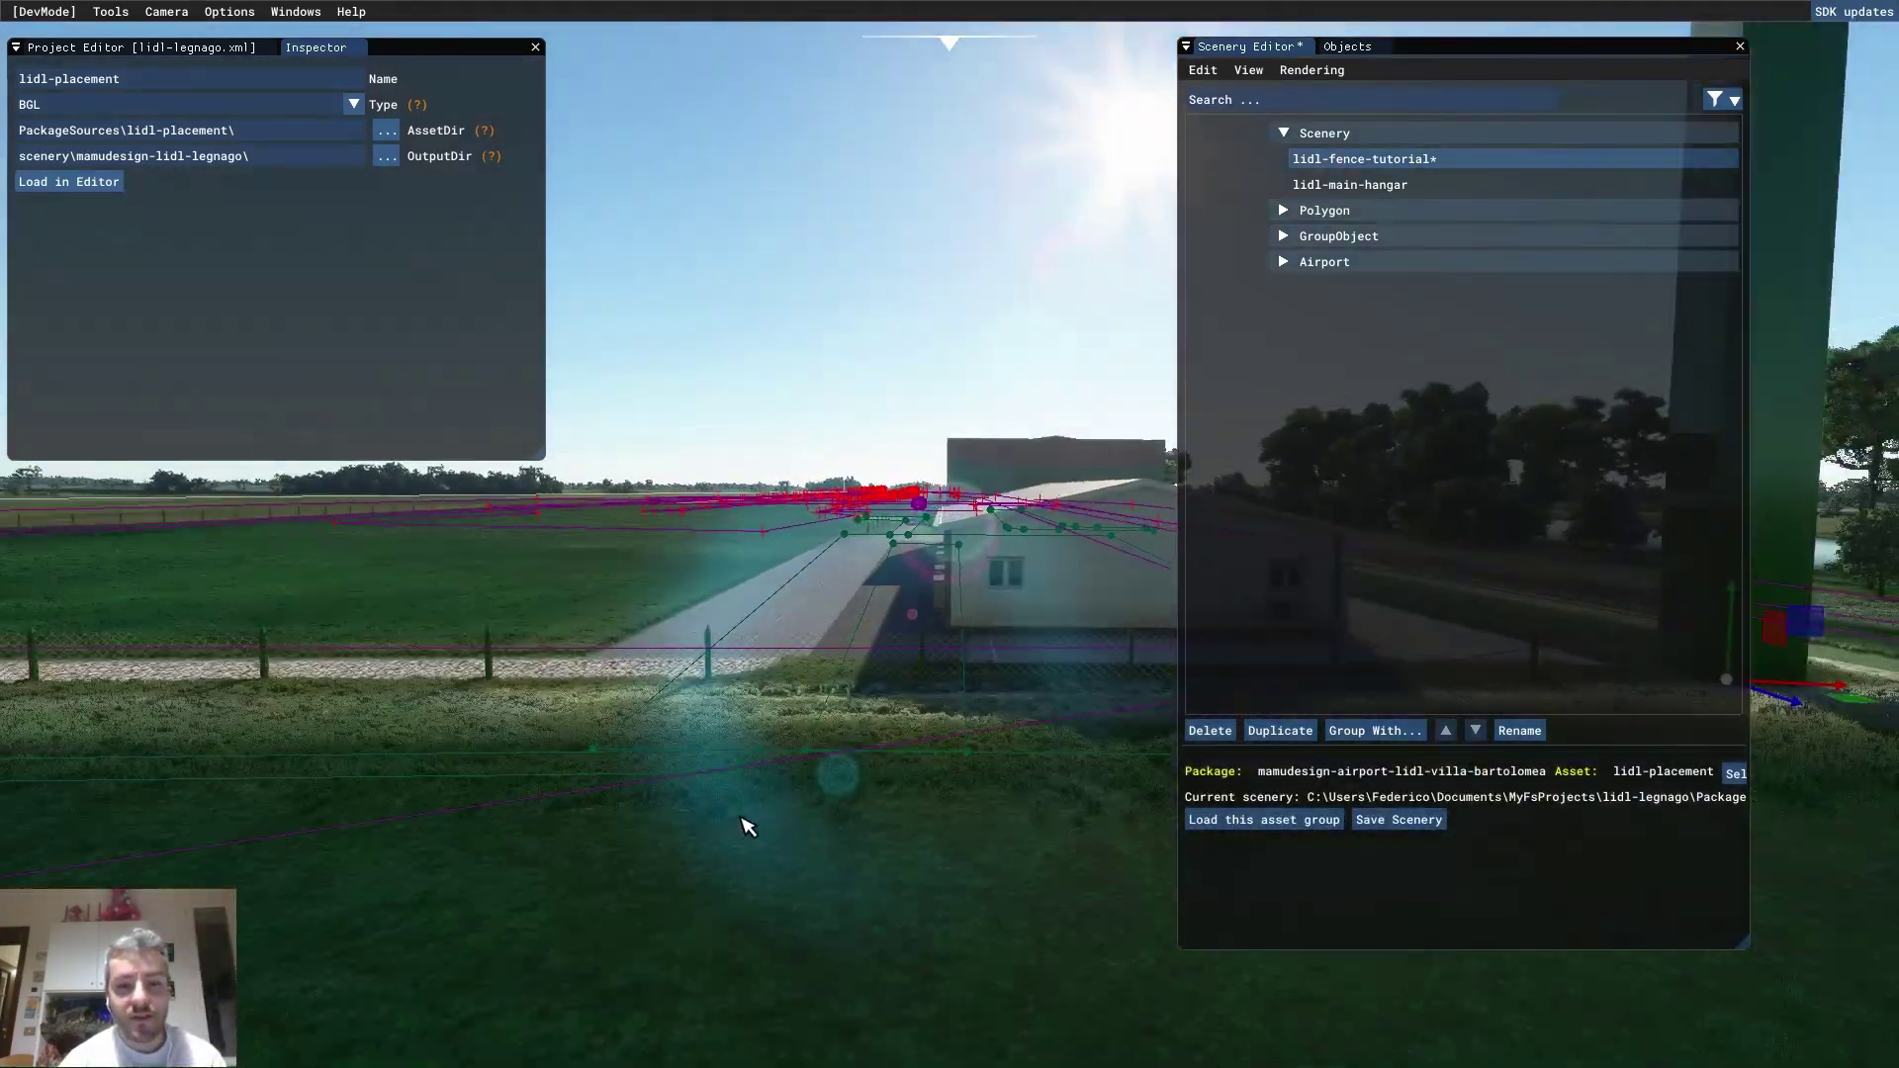
Nudge the fence slightly along its X axis and check its alignment with the hangar corner at ground level
{"action": "key", "text": "d"}
{"action": "key", "text": "w"}
{"action": "key", "text": "a"}
{"action": "left_click_drag", "start_coordinate": [844, 682], "coordinate": [857, 684]}
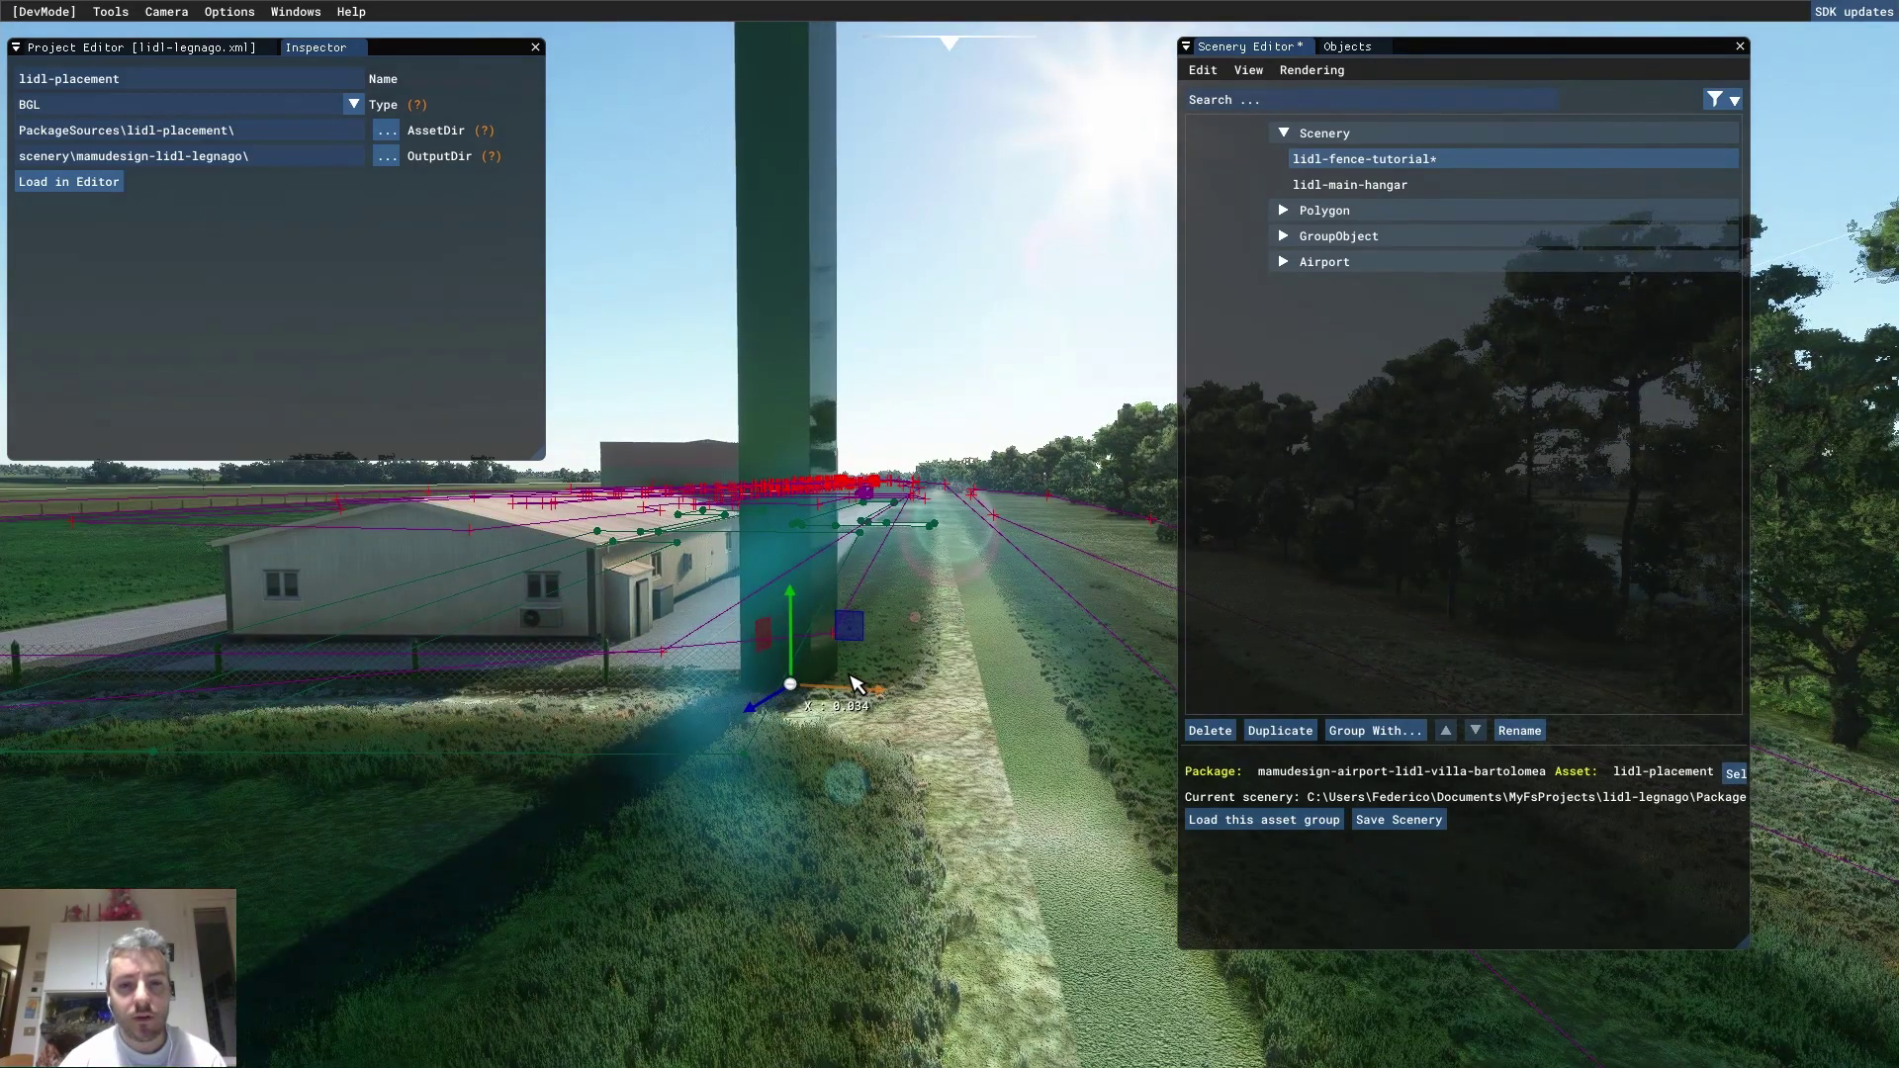
{"action": "key", "text": "w"}
{"action": "key", "text": "a"}
{"action": "right_click_drag", "start_coordinate": [857, 694], "coordinate": [959, 670]}
{"action": "key", "text": "d"}
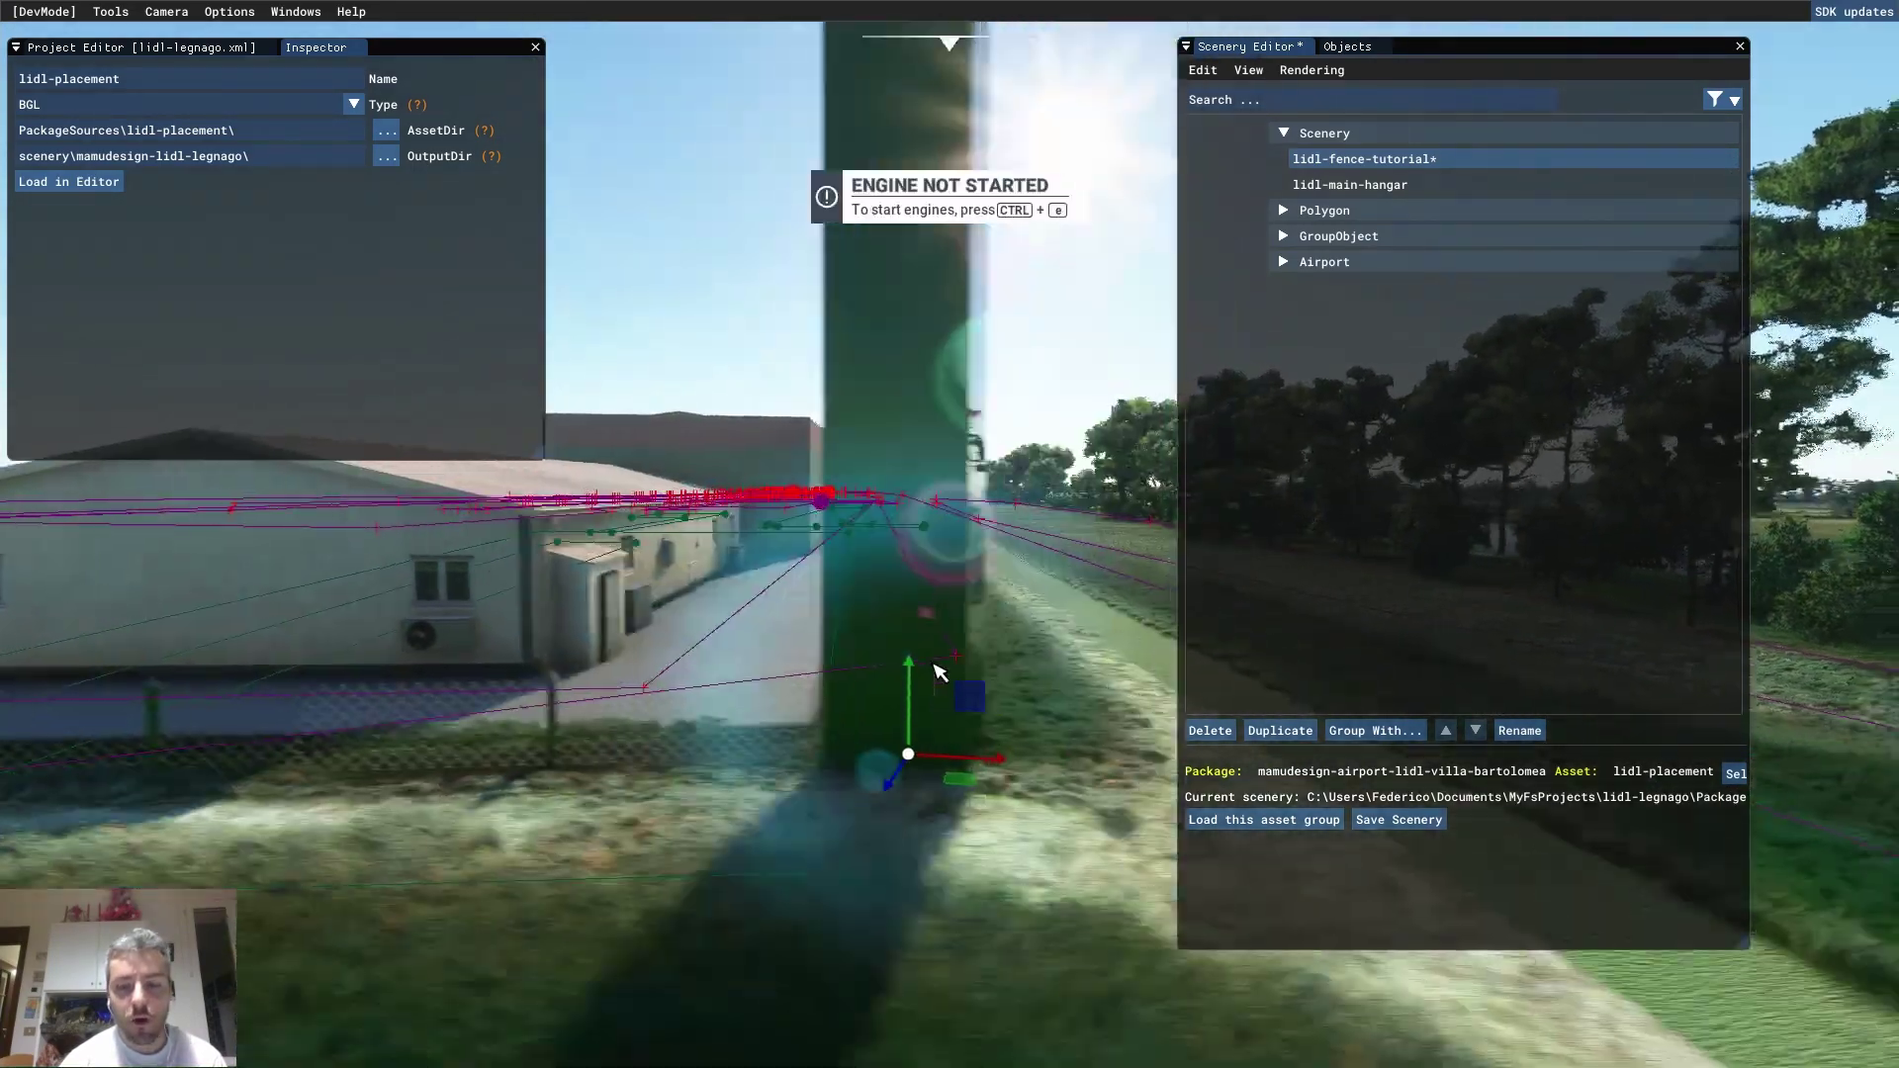
{"action": "key", "text": "s"}
{"action": "key", "text": "d"}
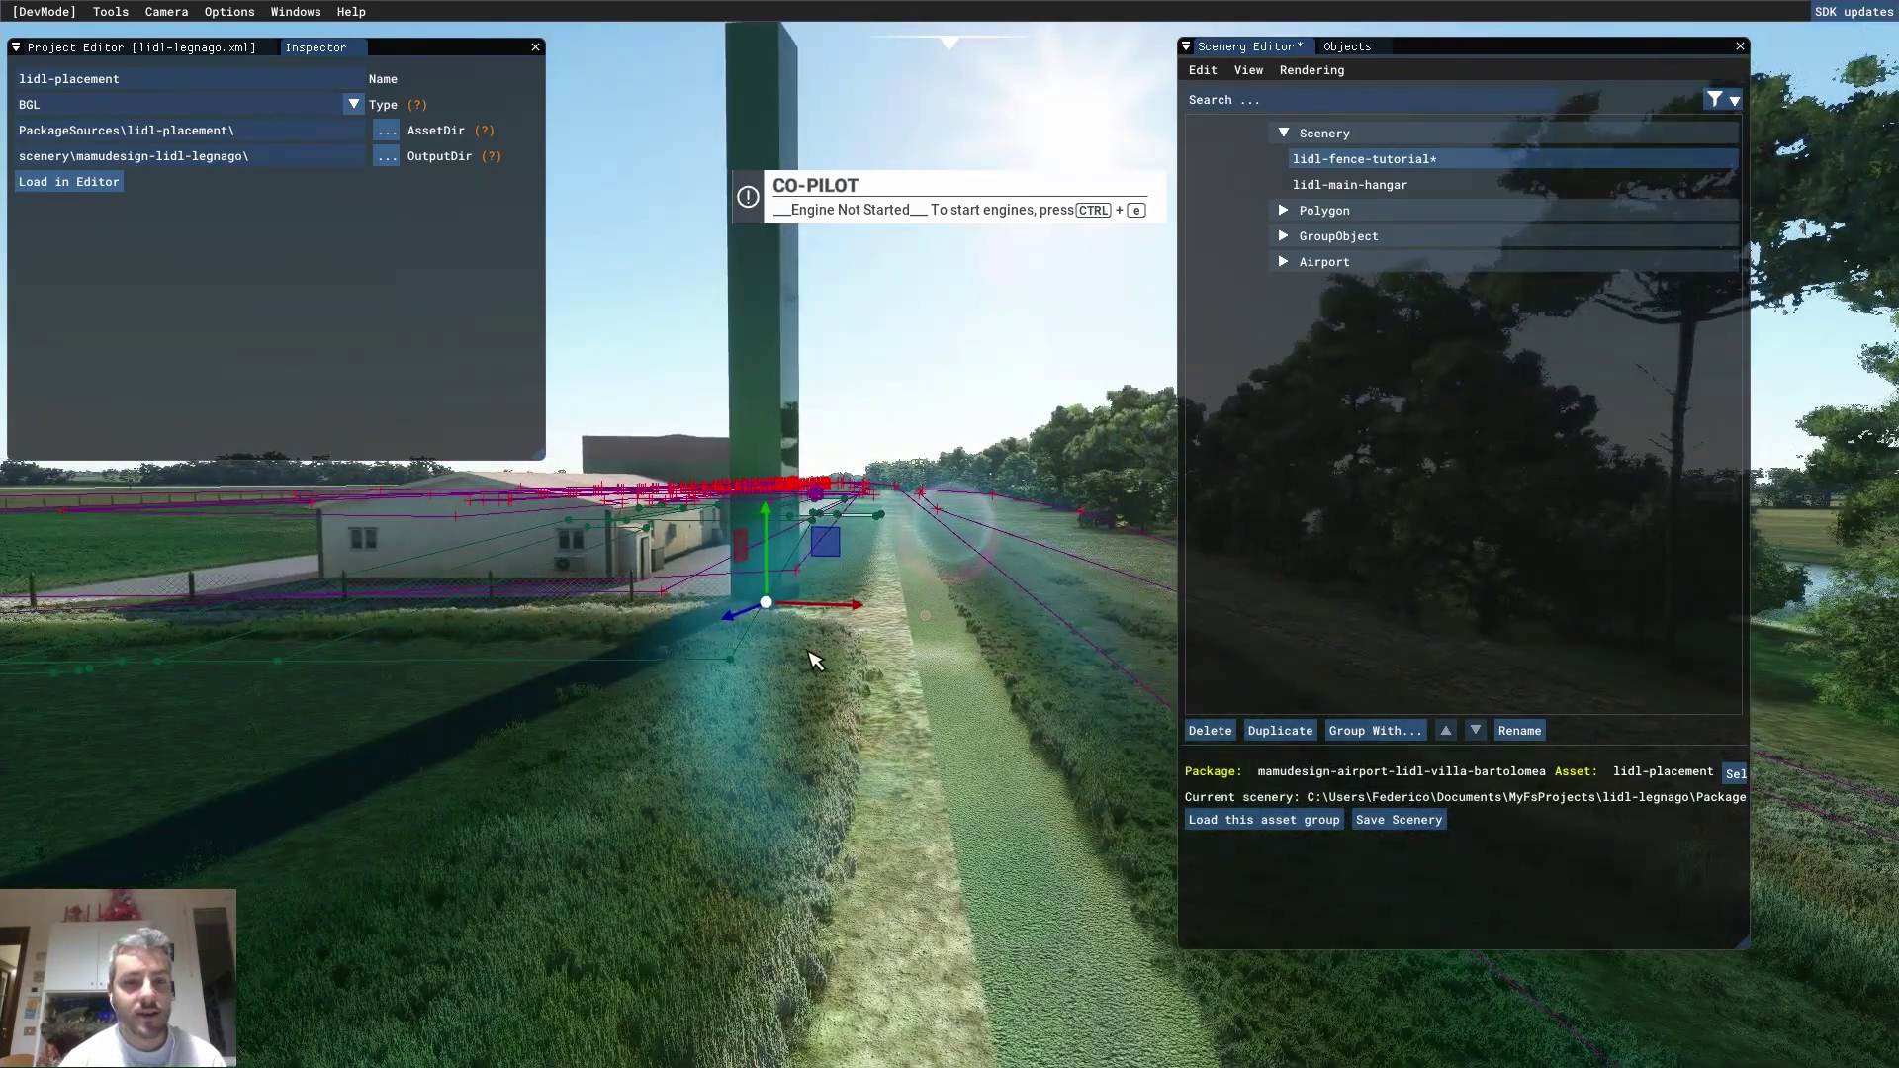
Switch to Blender and examine in back view how the fence and the tall green pole sit relative to the origin
{"action": "key", "text": "alt+Tab"}
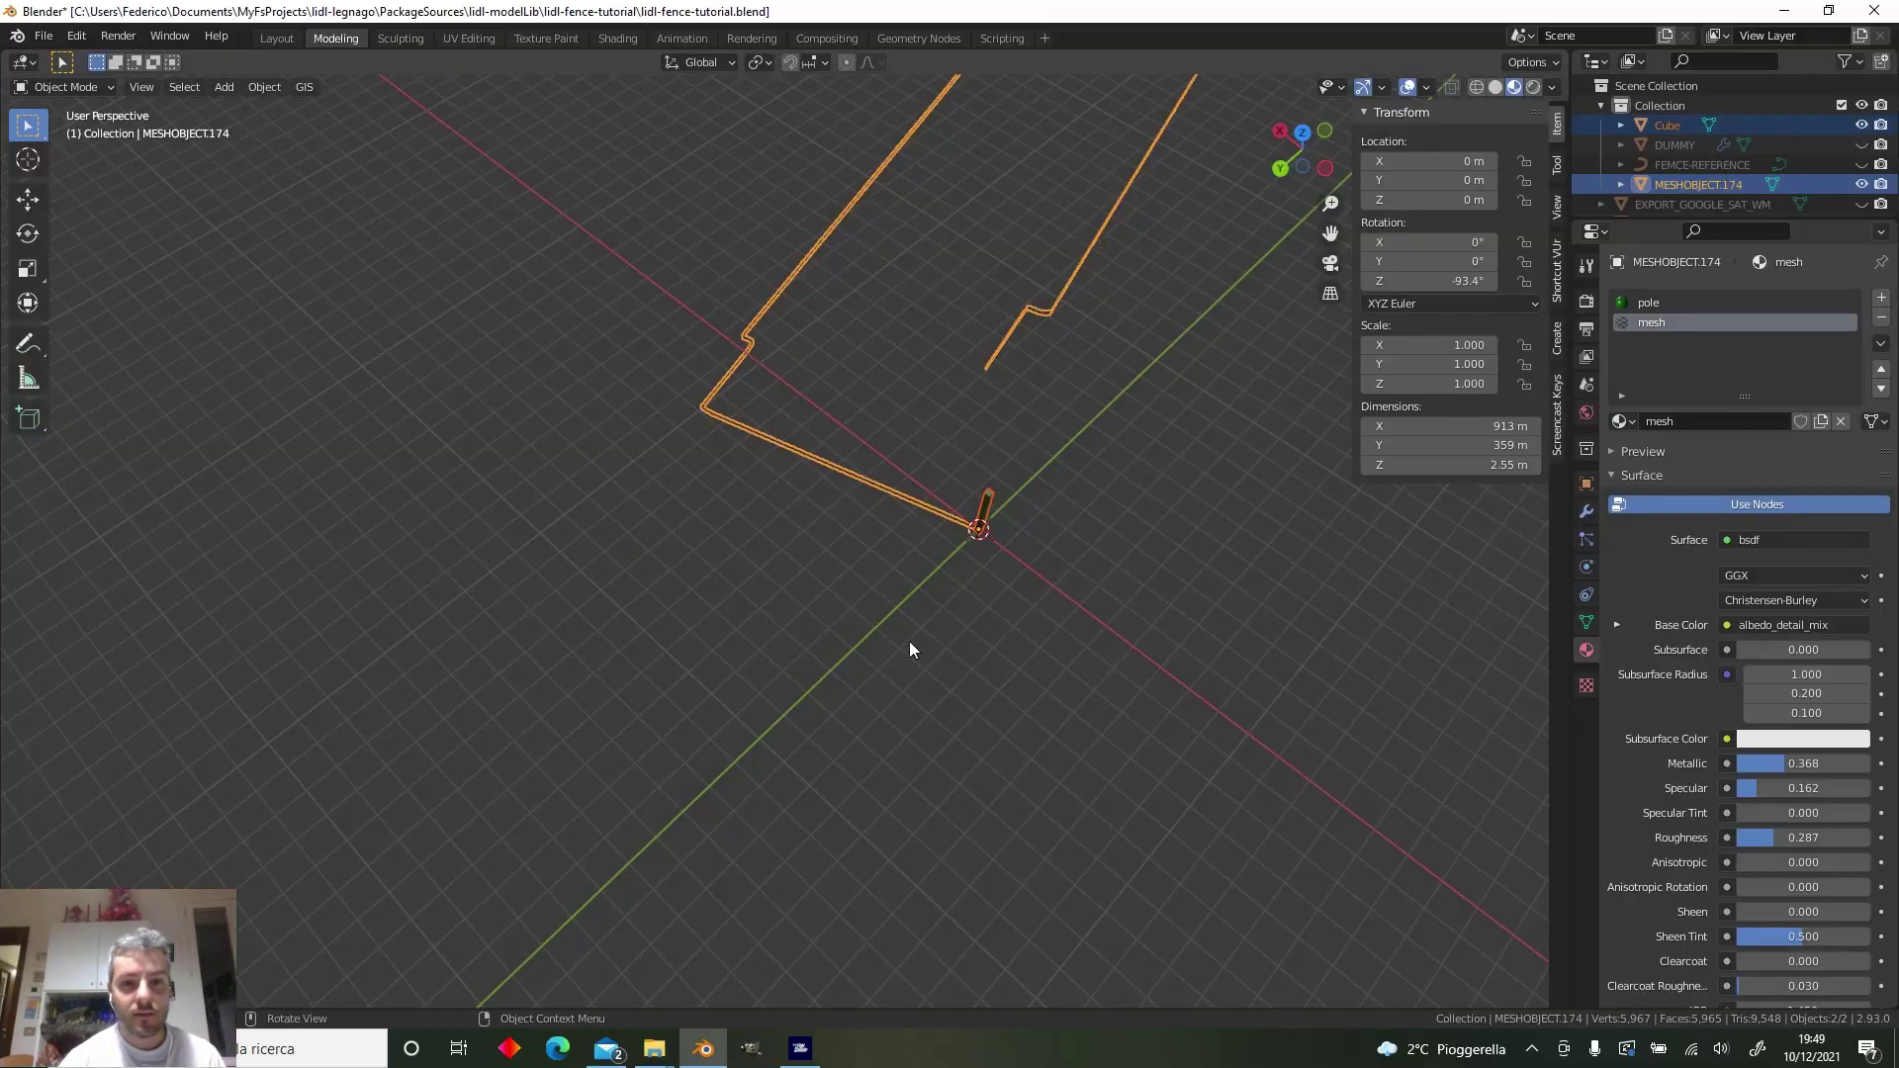
{"action": "middle_click_drag", "start_coordinate": [911, 649], "coordinate": [1069, 379], "text": "alt"}
{"action": "scroll", "coordinate": [1063, 484], "scroll_direction": "down", "scroll_amount": 15}
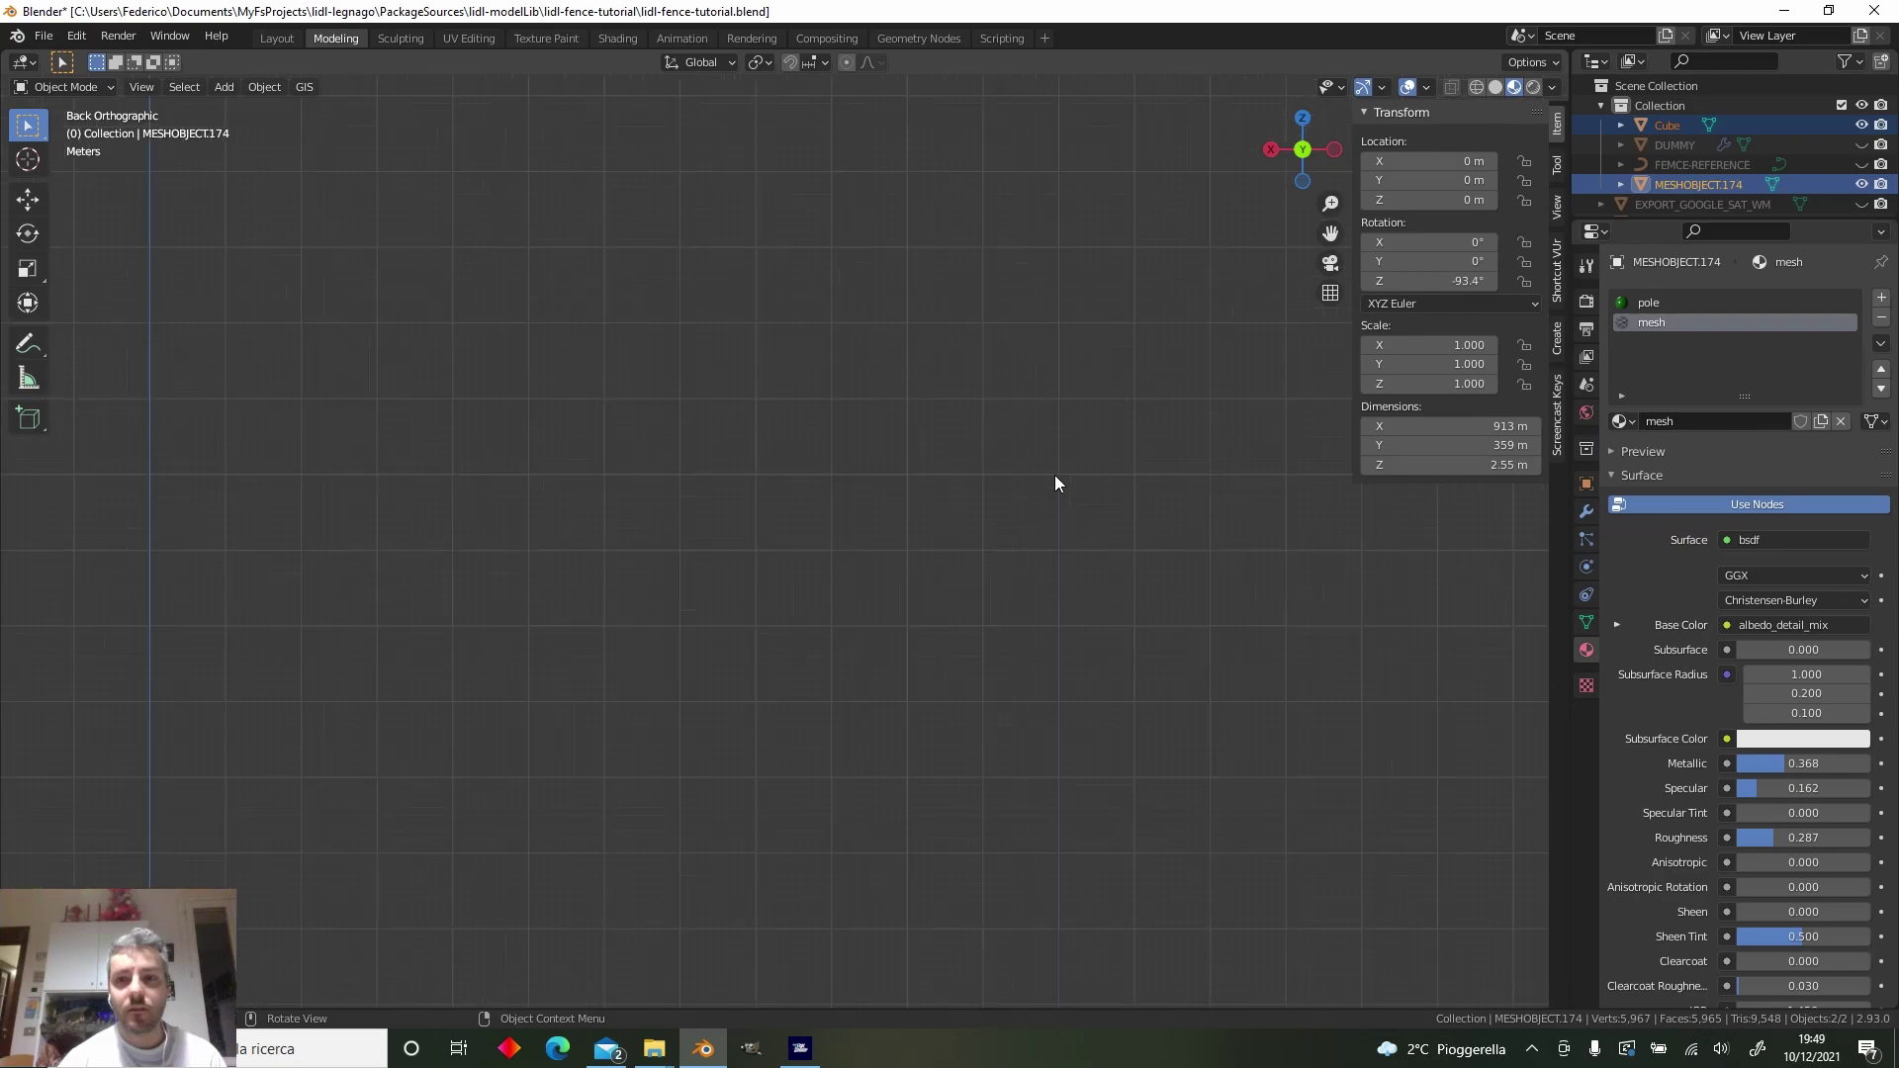
{"action": "scroll", "coordinate": [754, 729], "scroll_direction": "up", "scroll_amount": 8}
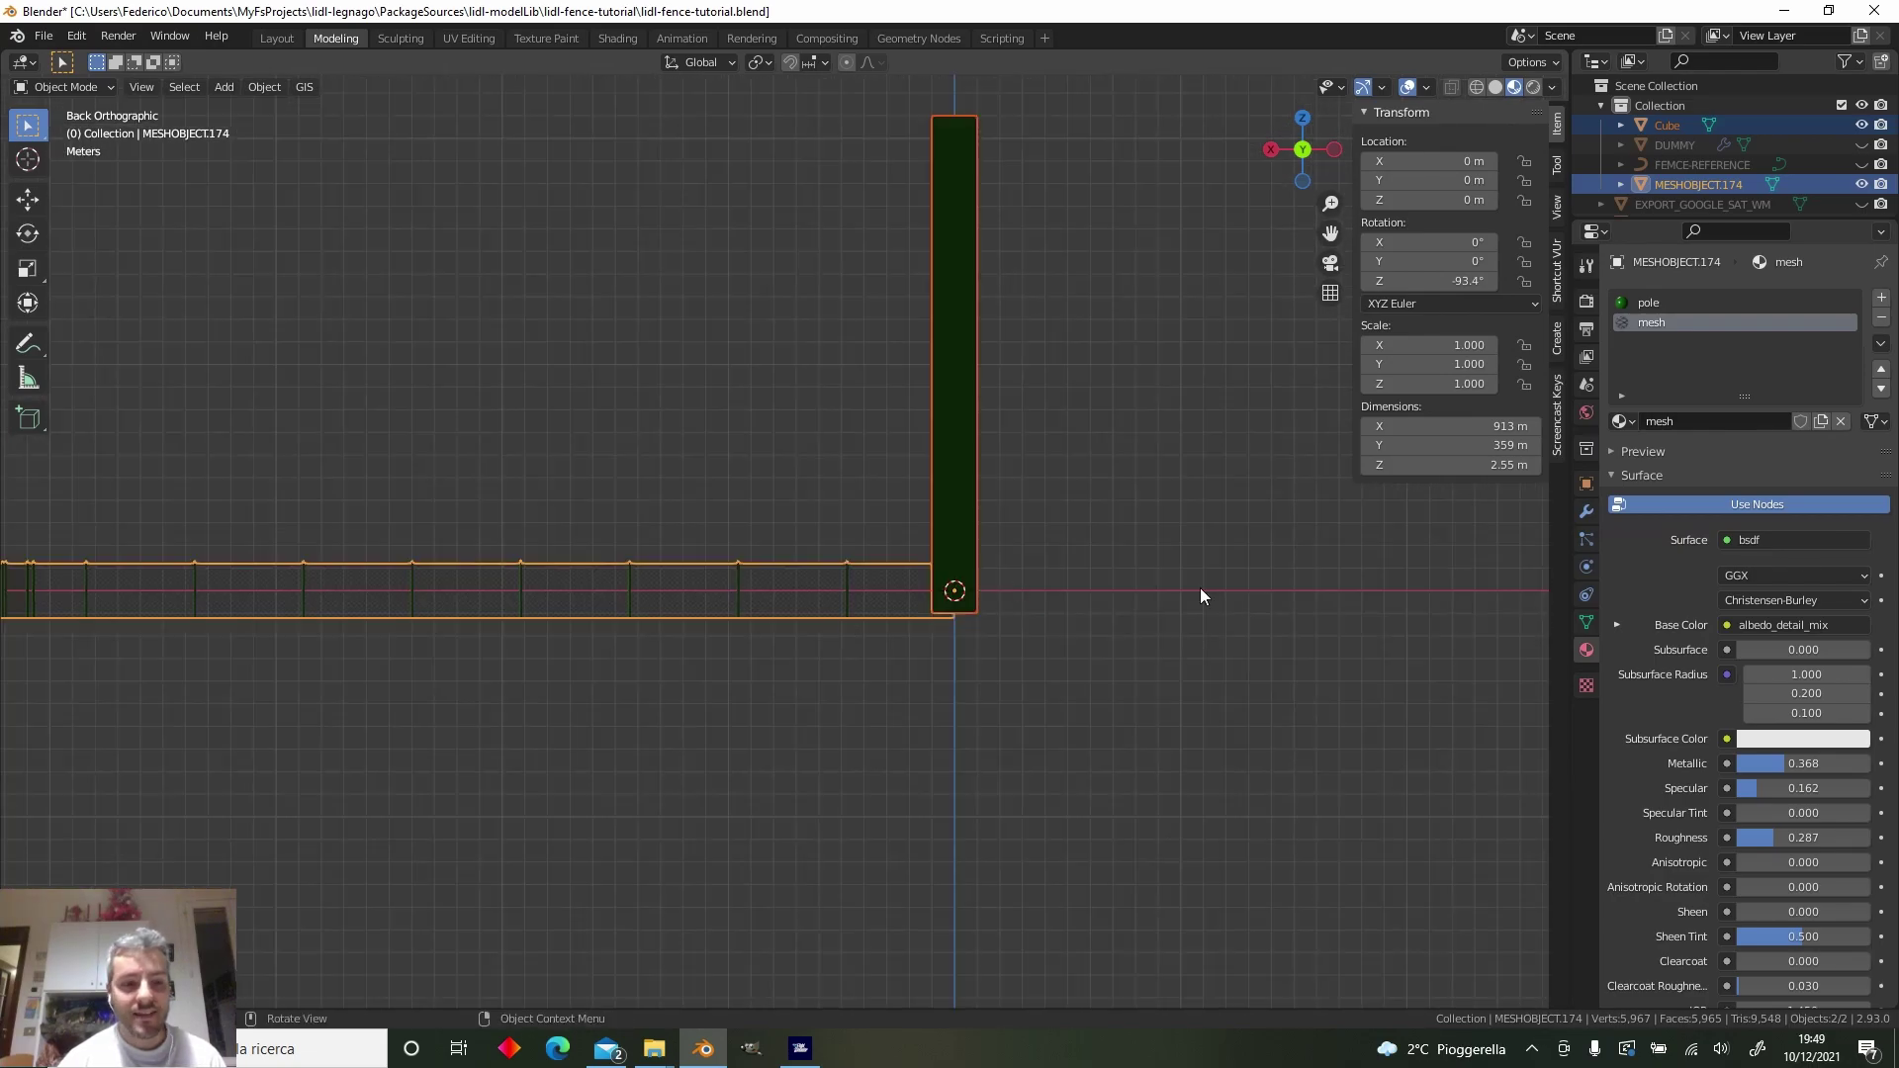
{"action": "scroll", "coordinate": [1198, 591], "scroll_direction": "down", "scroll_amount": 8}
{"action": "middle_click_drag", "start_coordinate": [1008, 622], "coordinate": [1423, 703], "text": "shift"}
{"action": "scroll", "coordinate": [1297, 697], "scroll_direction": "down", "scroll_amount": 2}
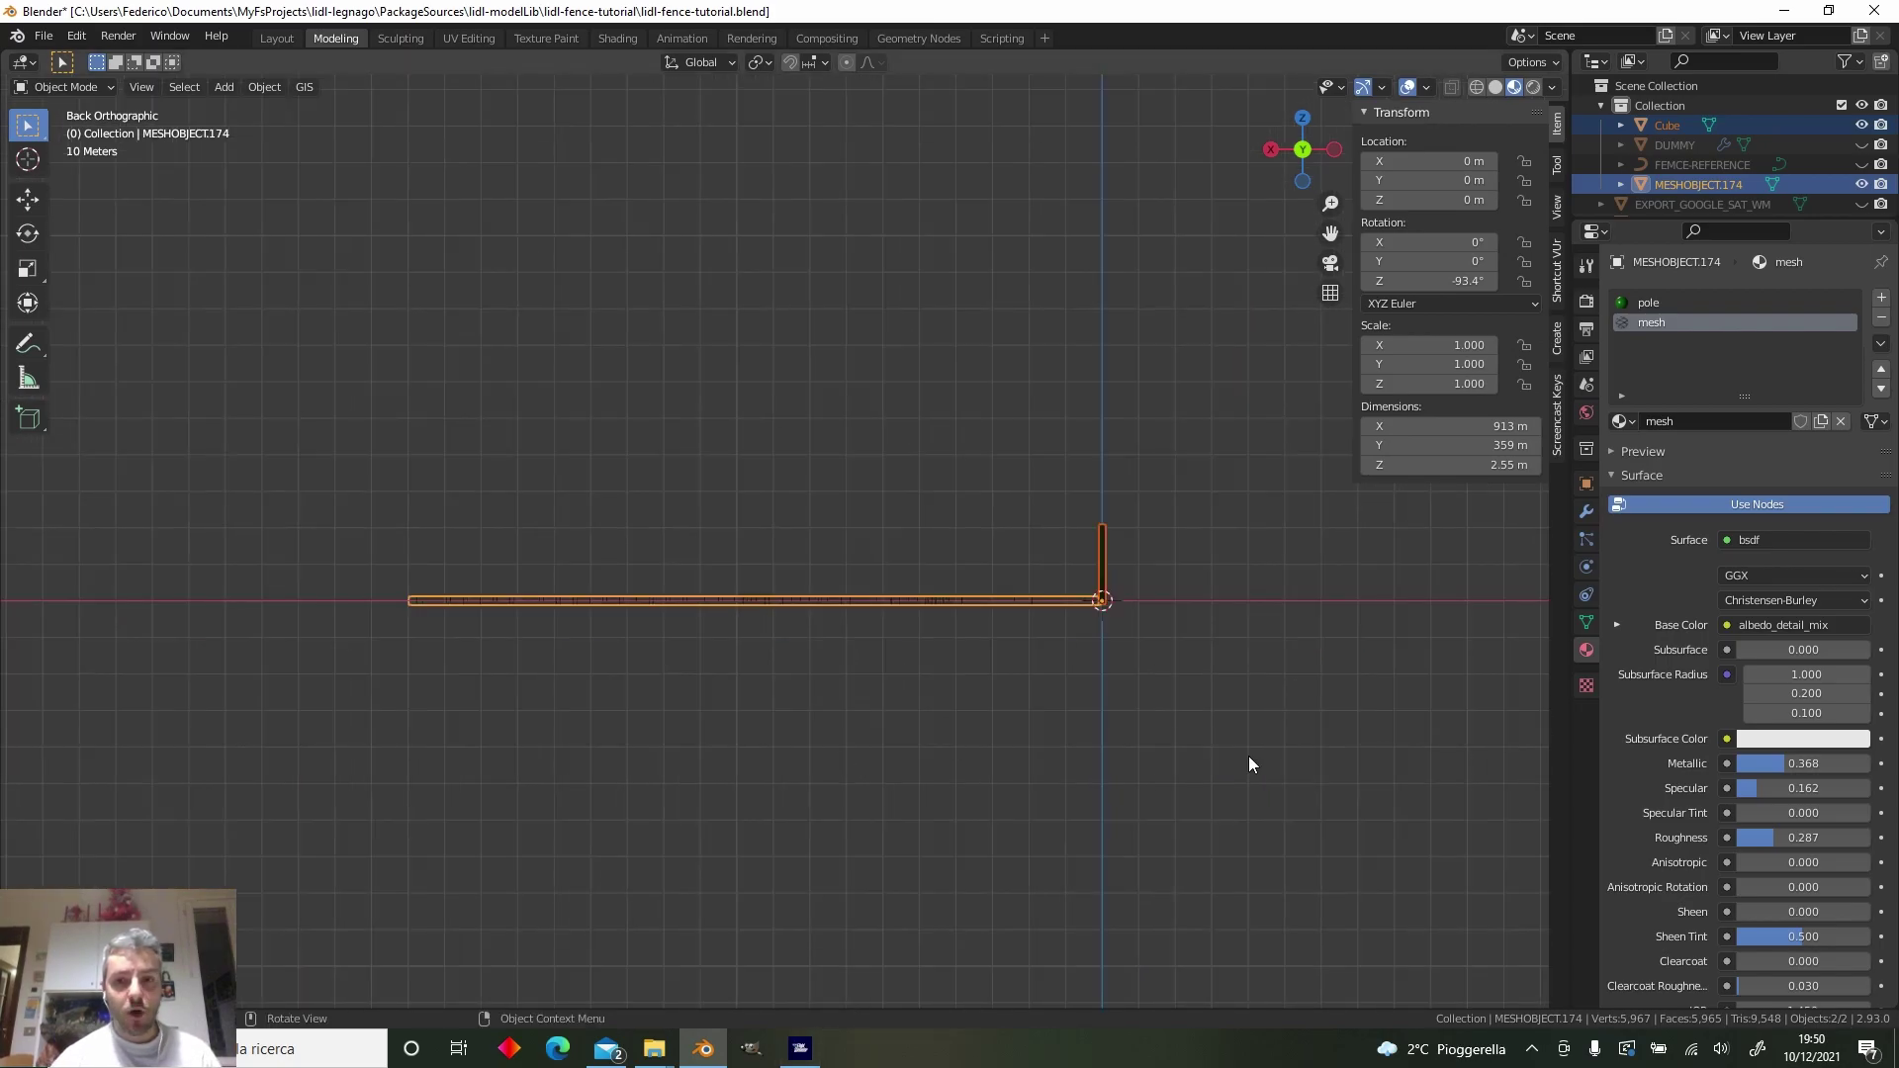
Delete the tall green pole's geometry at the origin in Edit Mode, keeping the fence, and return to Object Mode
{"action": "key", "text": "Tab"}
{"action": "key", "text": "Tab"}
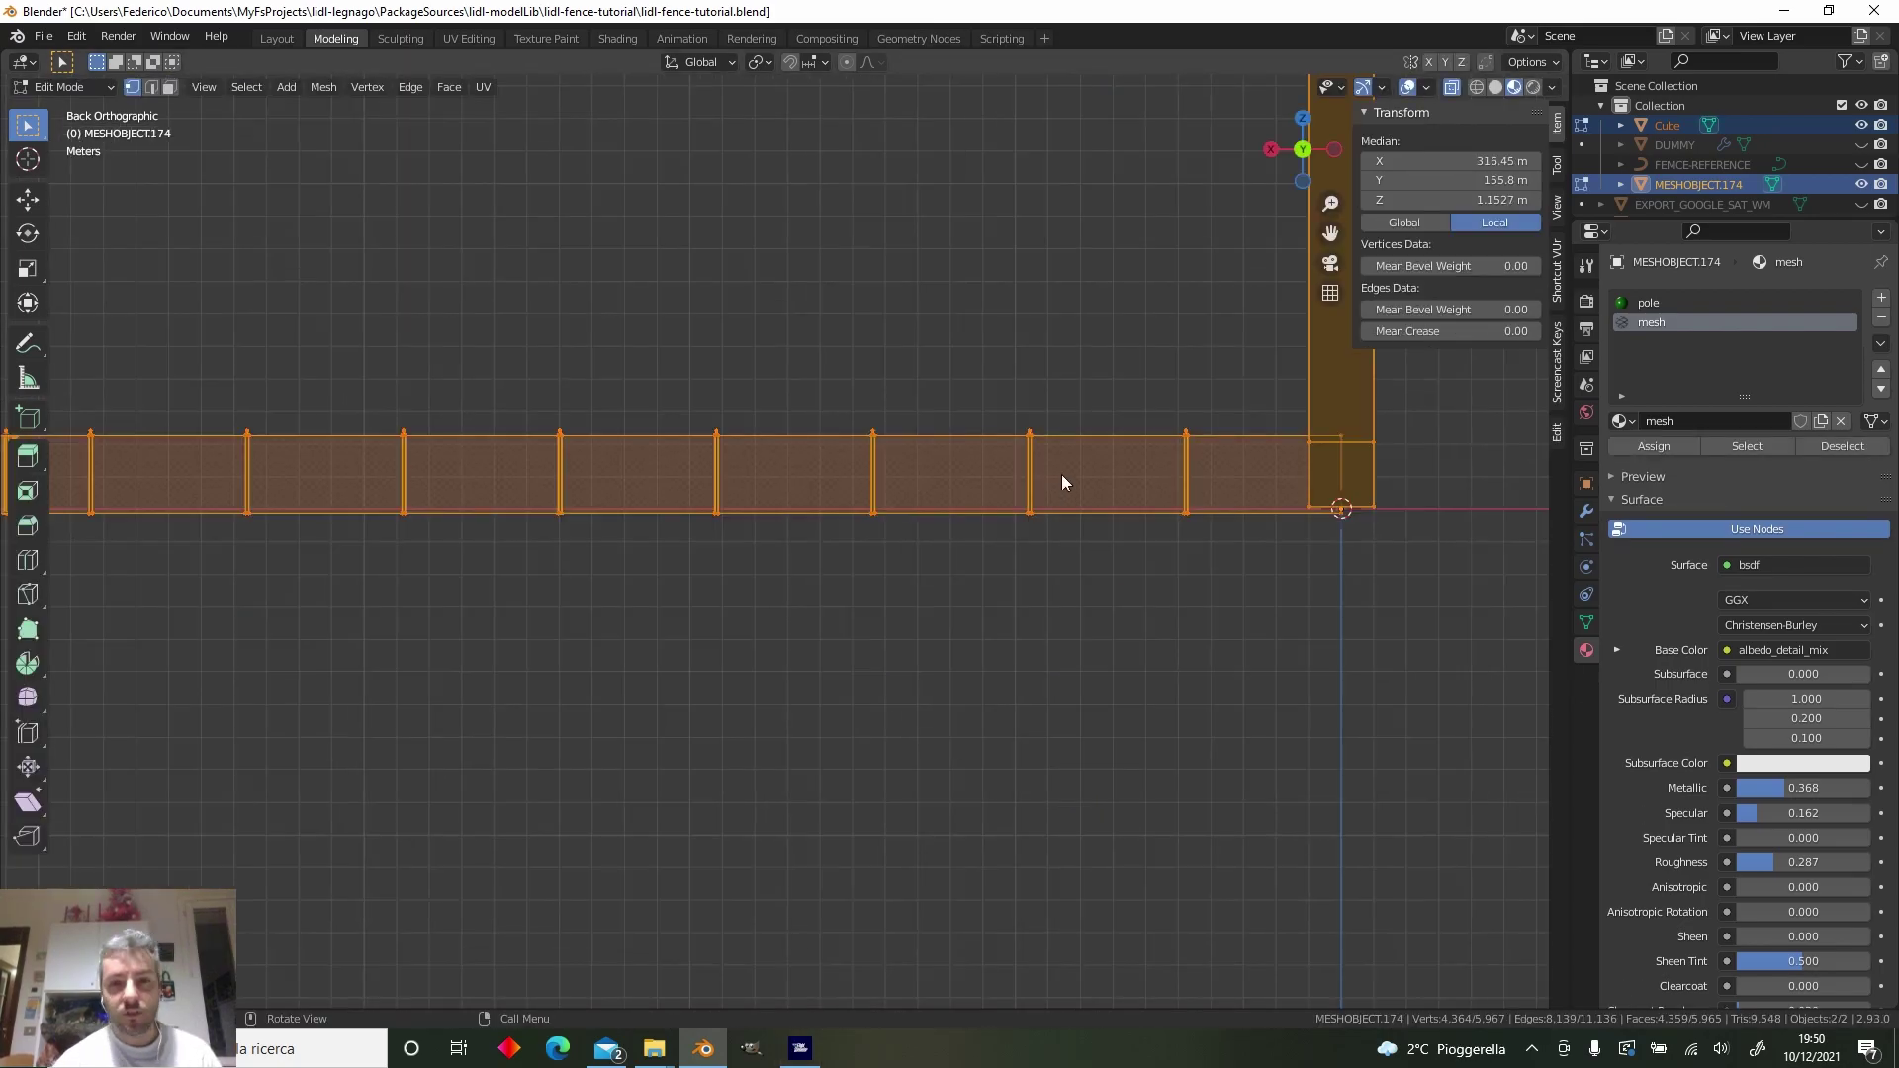
{"action": "scroll", "coordinate": [1061, 482], "scroll_direction": "down", "scroll_amount": 4}
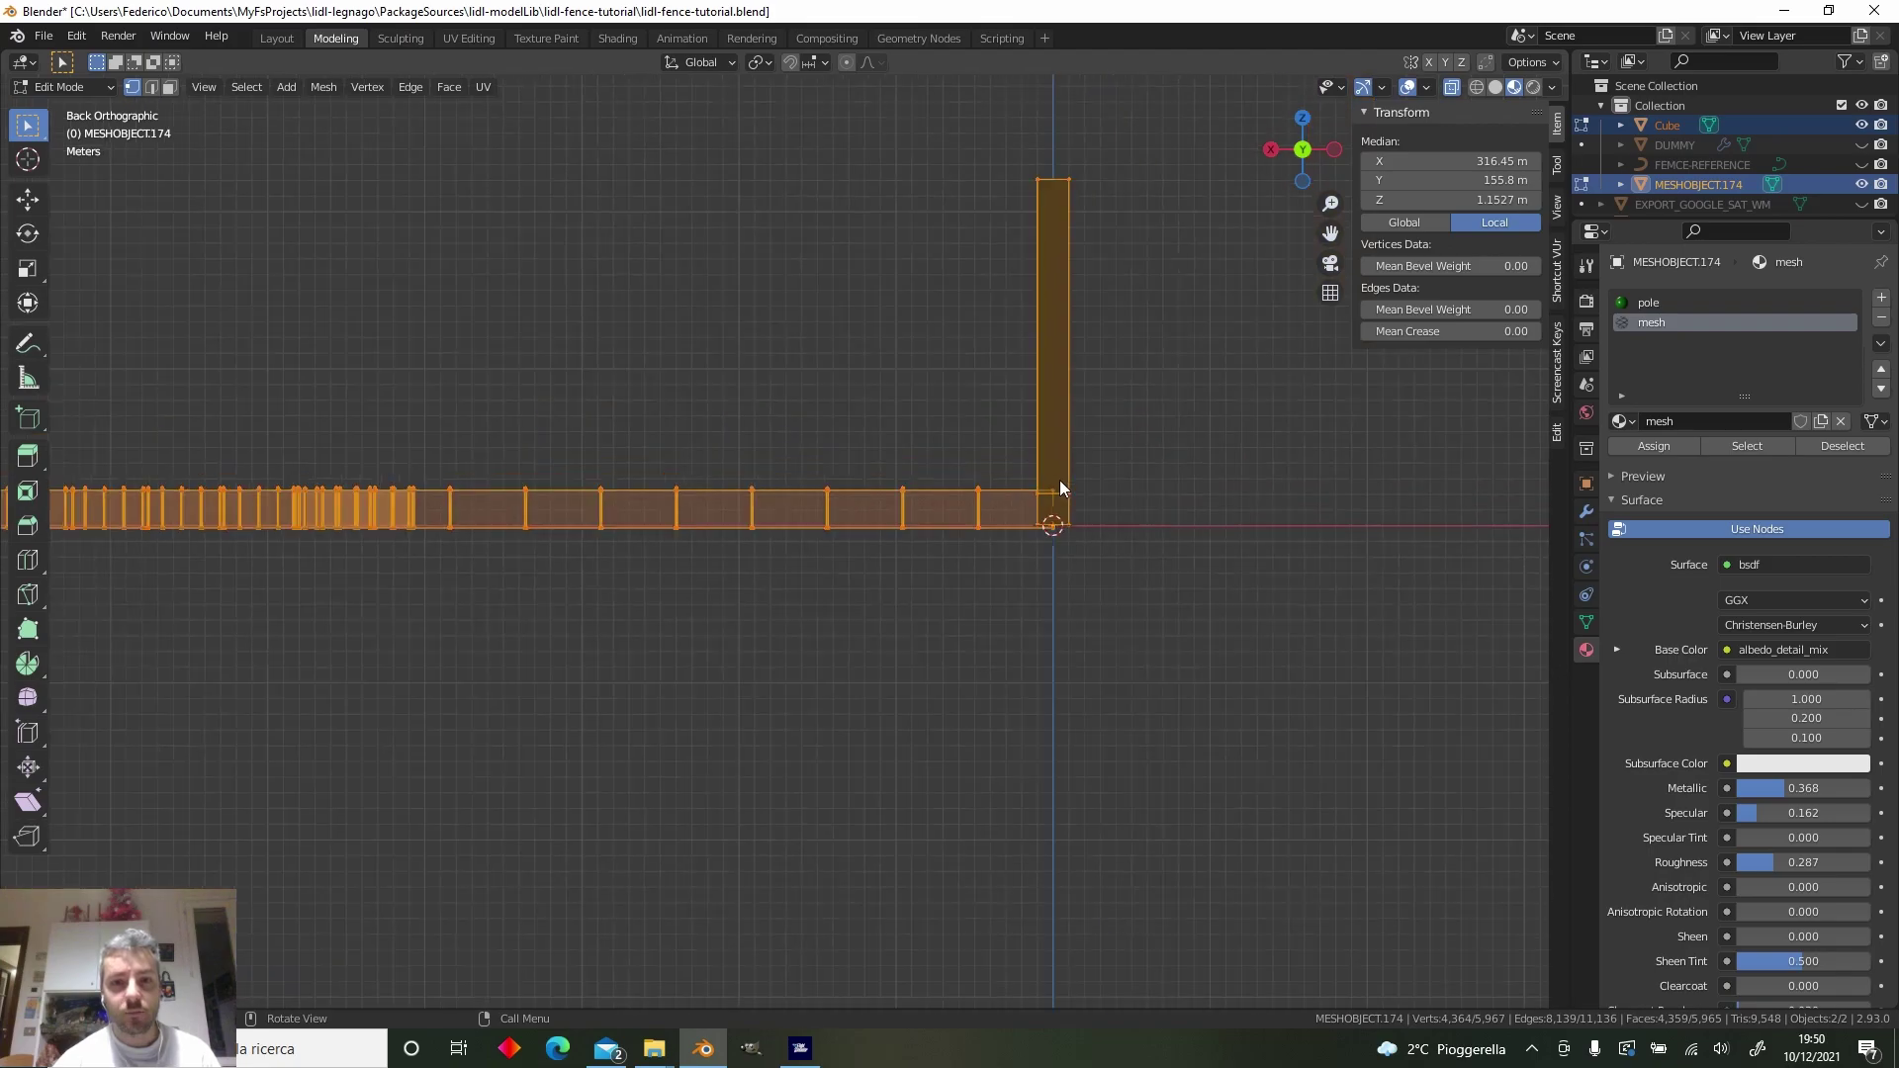
{"action": "key", "text": "alt+a"}
{"action": "left_click_drag", "start_coordinate": [992, 139], "coordinate": [1116, 232]}
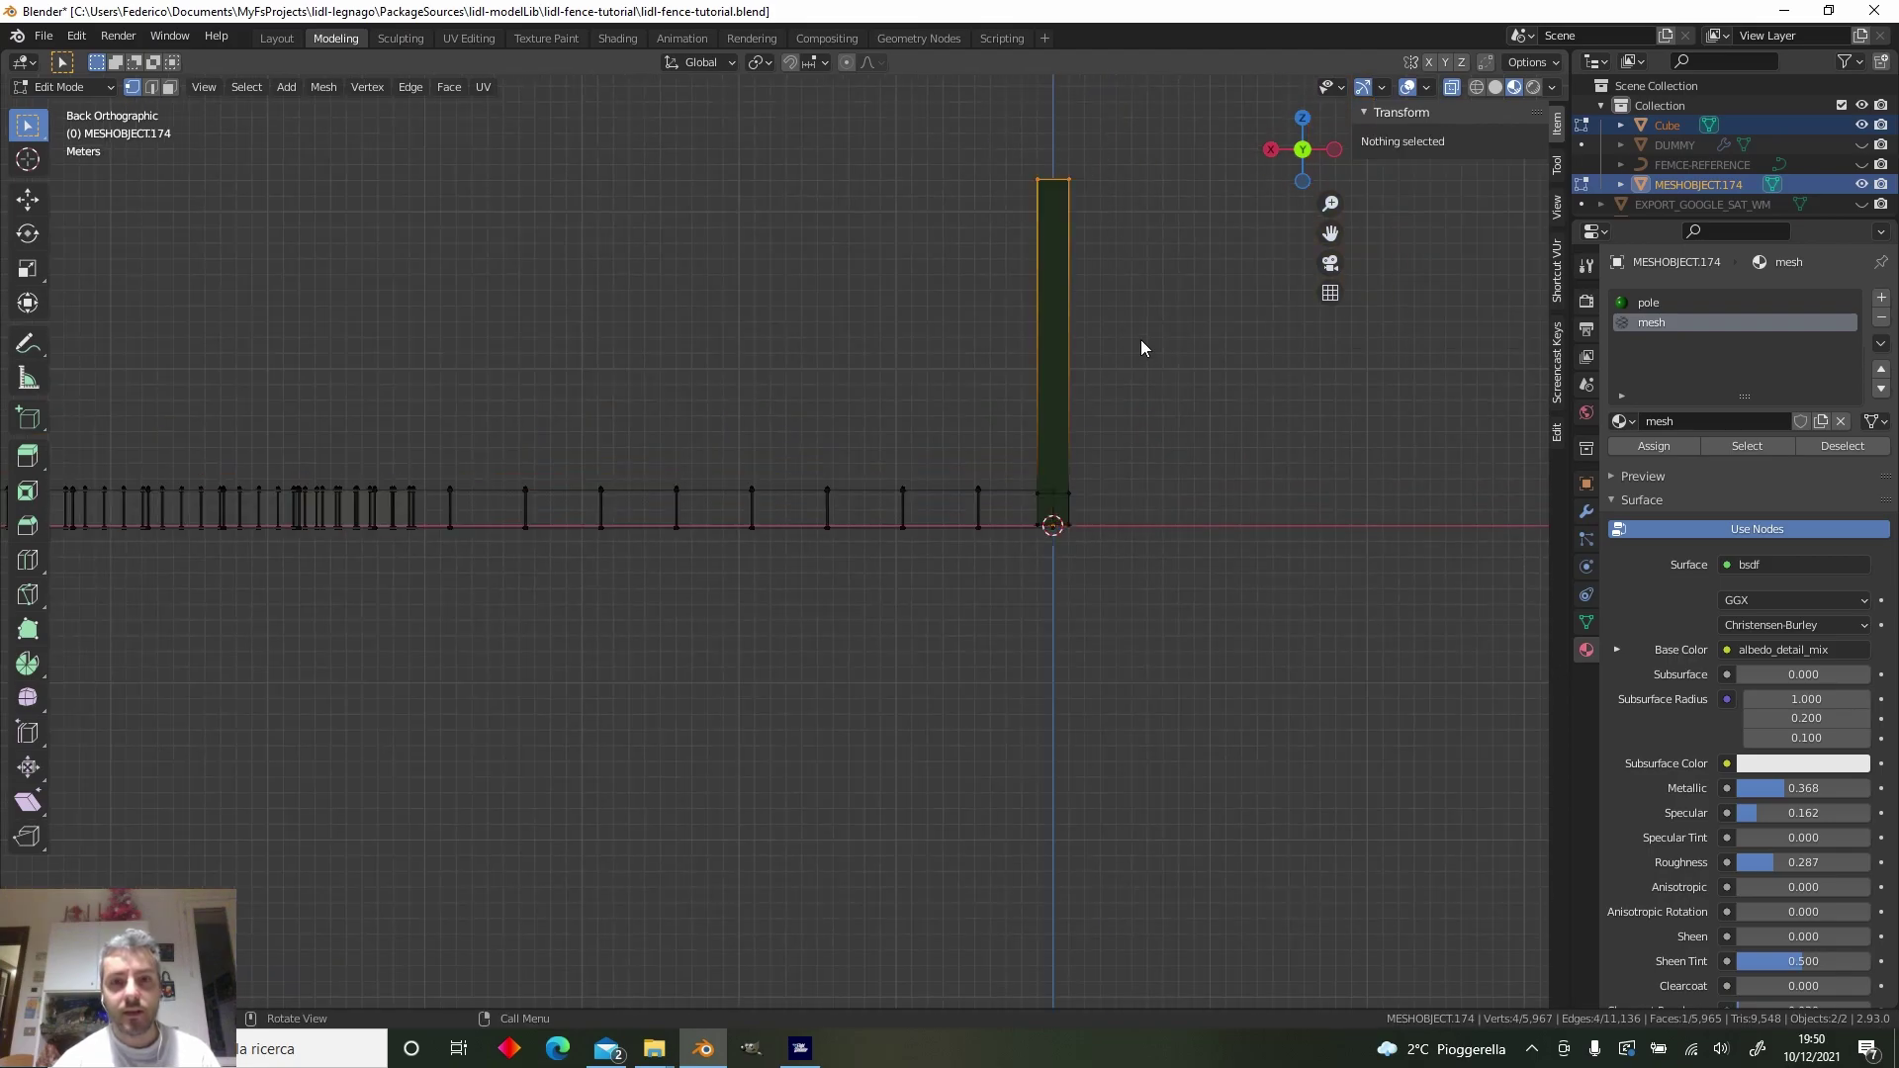
{"action": "scroll", "coordinate": [1088, 608], "scroll_direction": "up", "scroll_amount": 6}
{"action": "middle_click_drag", "start_coordinate": [1108, 546], "coordinate": [267, 613], "text": "shift"}
{"action": "middle_click_drag", "start_coordinate": [724, 658], "coordinate": [720, 664], "text": "shift"}
{"action": "left_click", "coordinate": [169, 87]}
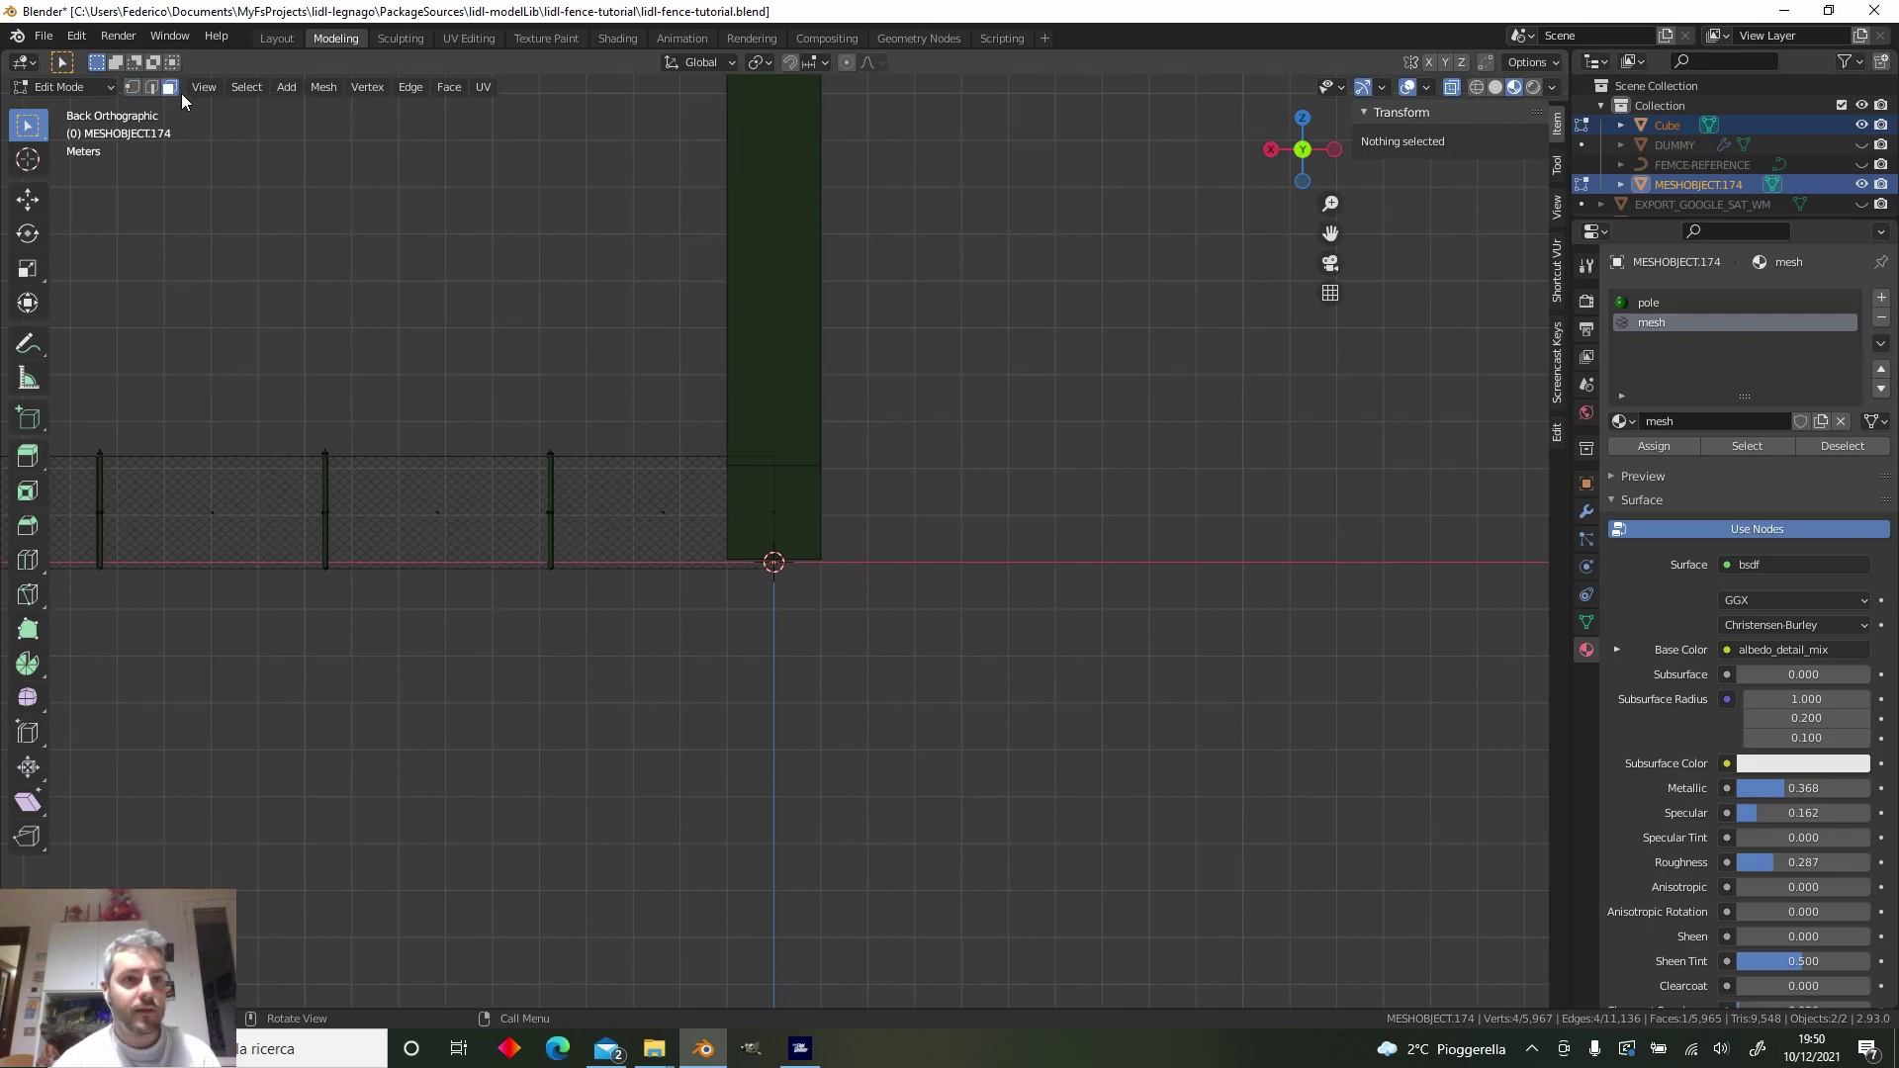
{"action": "scroll", "coordinate": [573, 289], "scroll_direction": "down", "scroll_amount": 3}
{"action": "key", "text": "Tab"}
{"action": "scroll", "coordinate": [1008, 504], "scroll_direction": "down", "scroll_amount": 8}
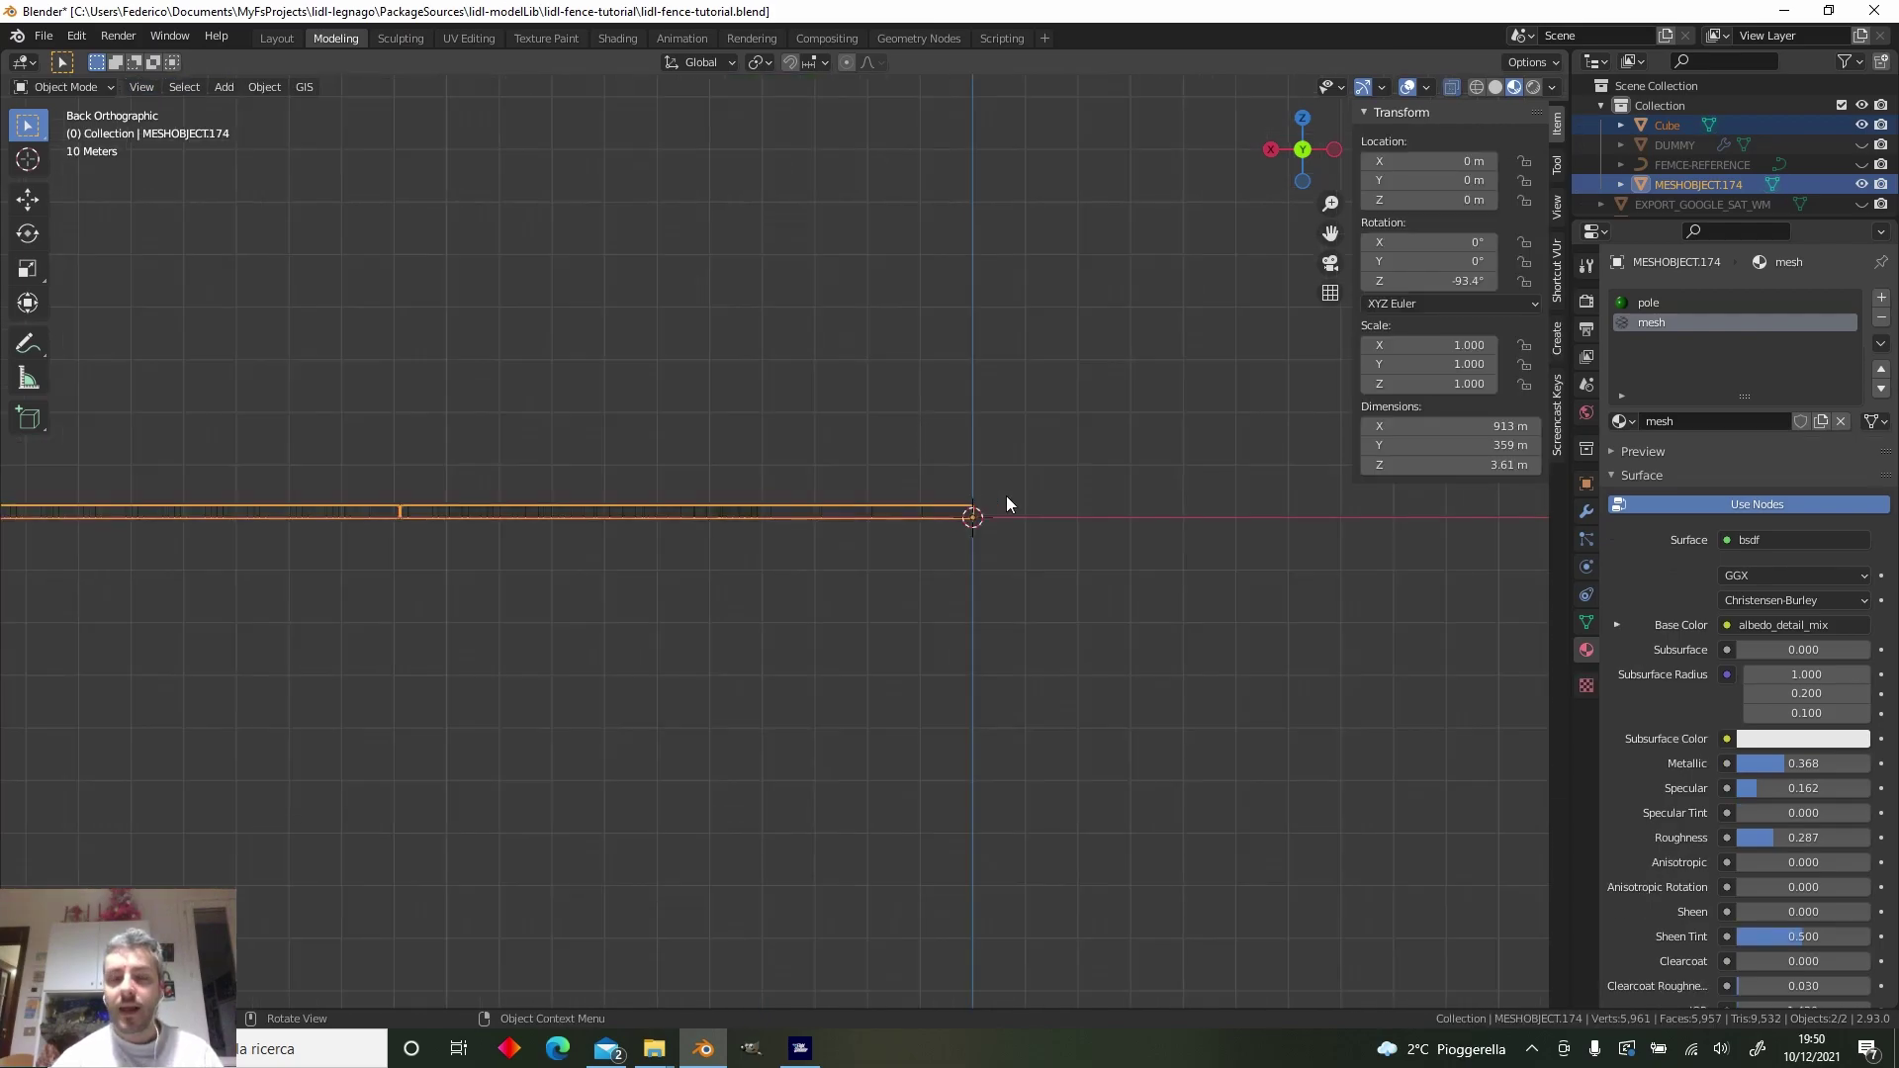
Select only the fence object MESHOBJECT.174, then switch to MSFS, clear the developer console and return to Blender
{"action": "left_click", "coordinate": [1694, 185]}
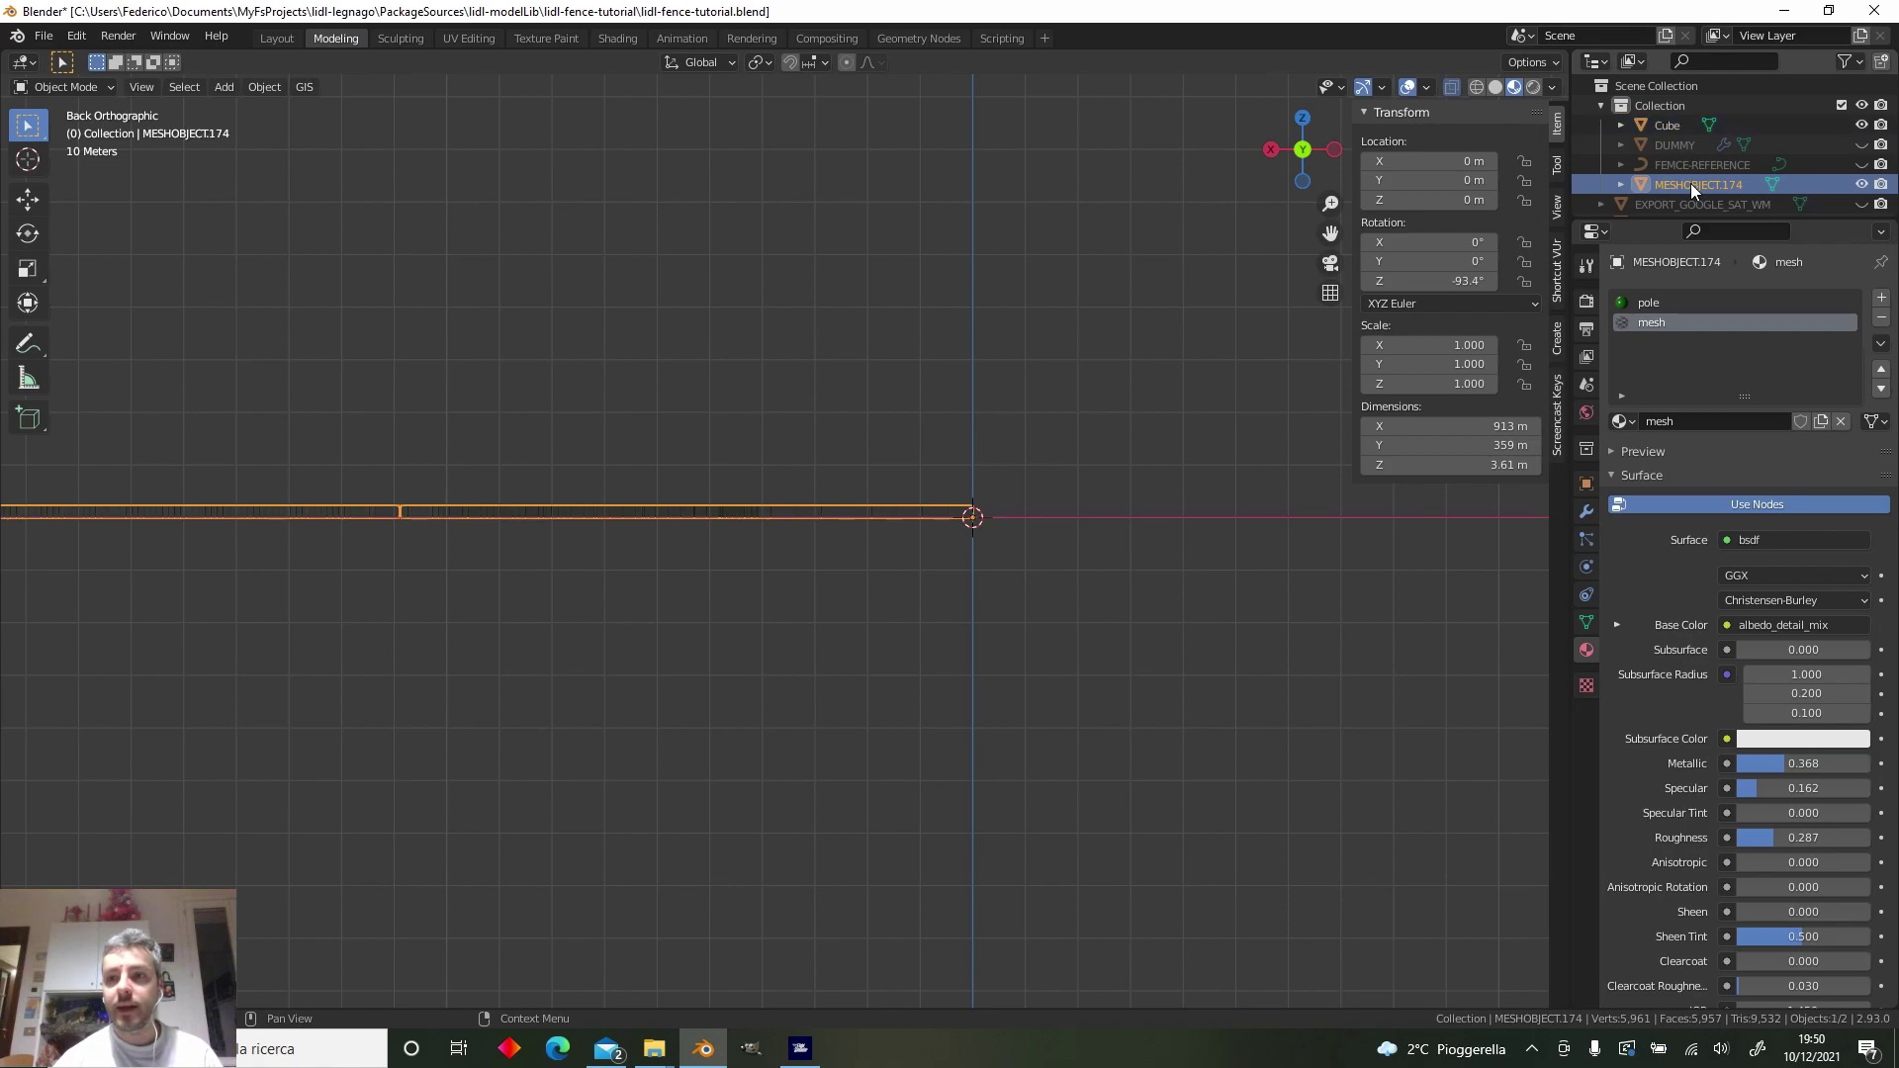
{"action": "left_click", "coordinate": [44, 35]}
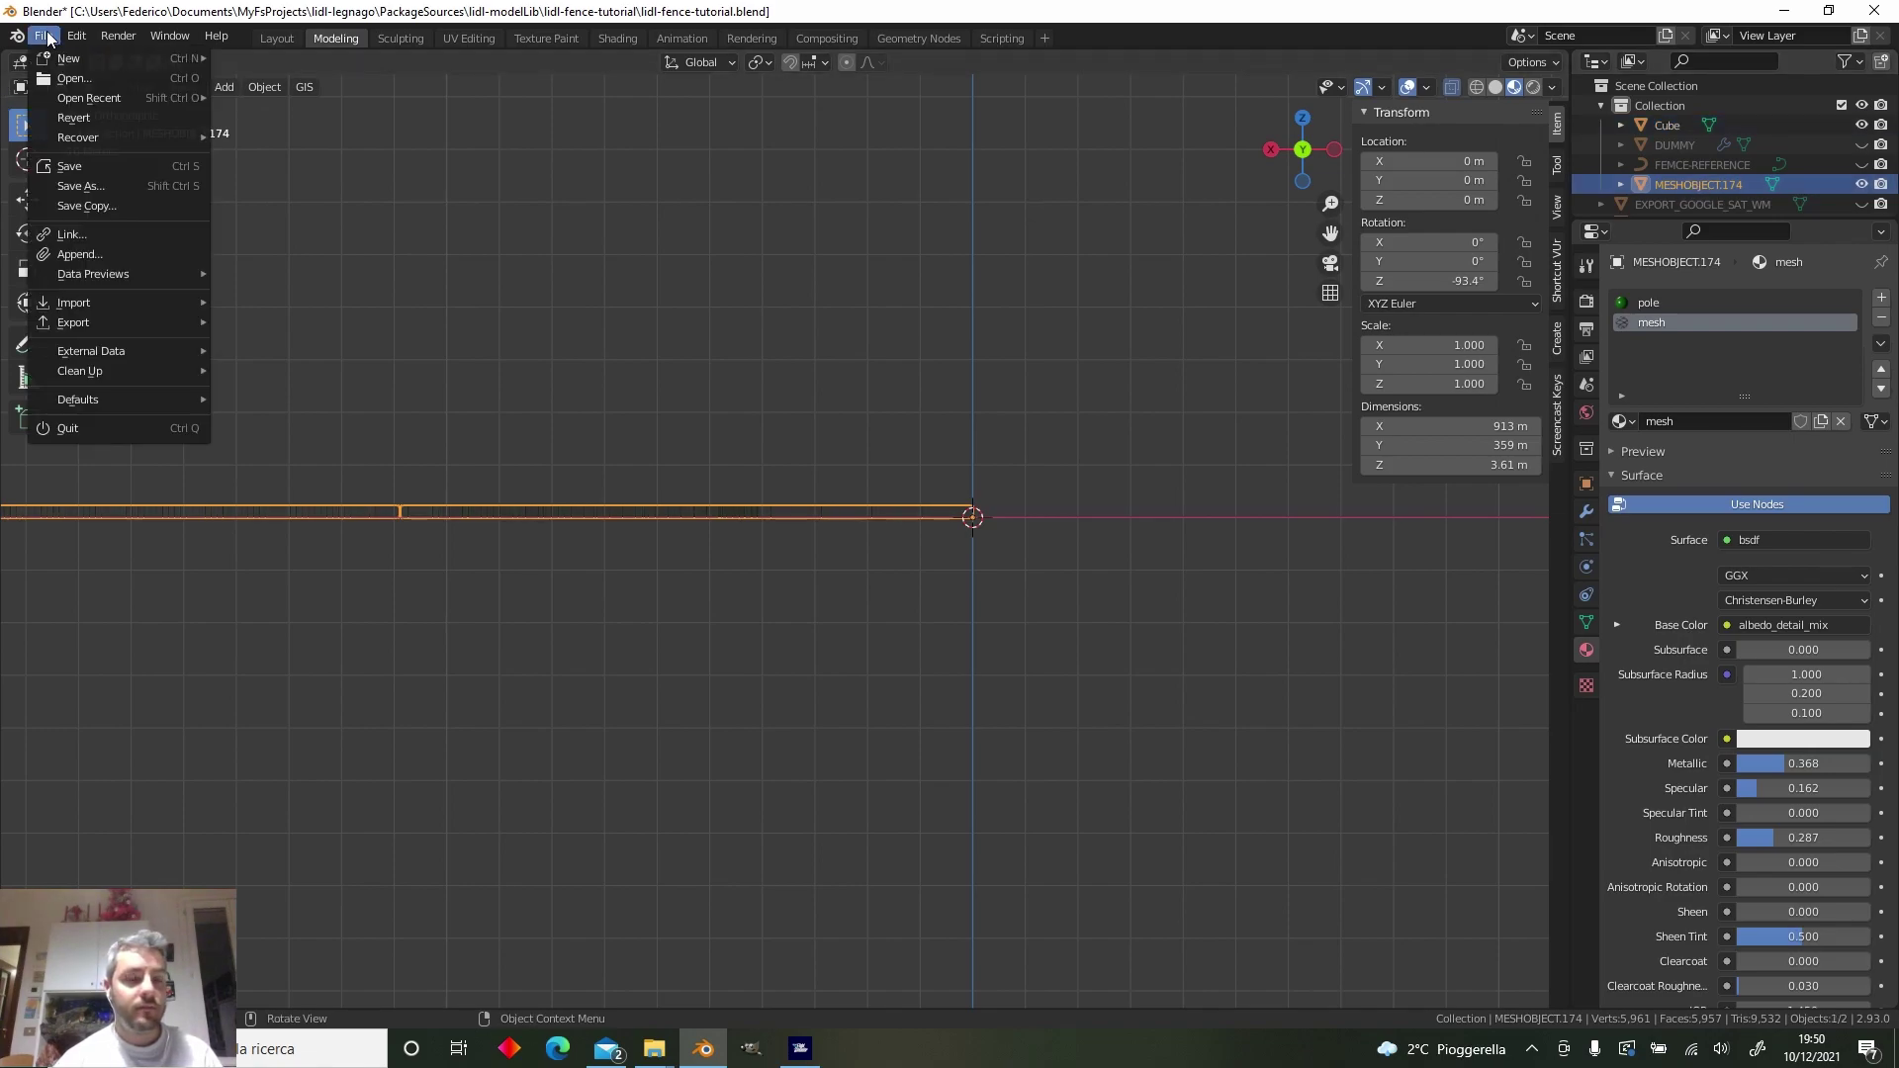
{"action": "left_click", "coordinate": [799, 1049]}
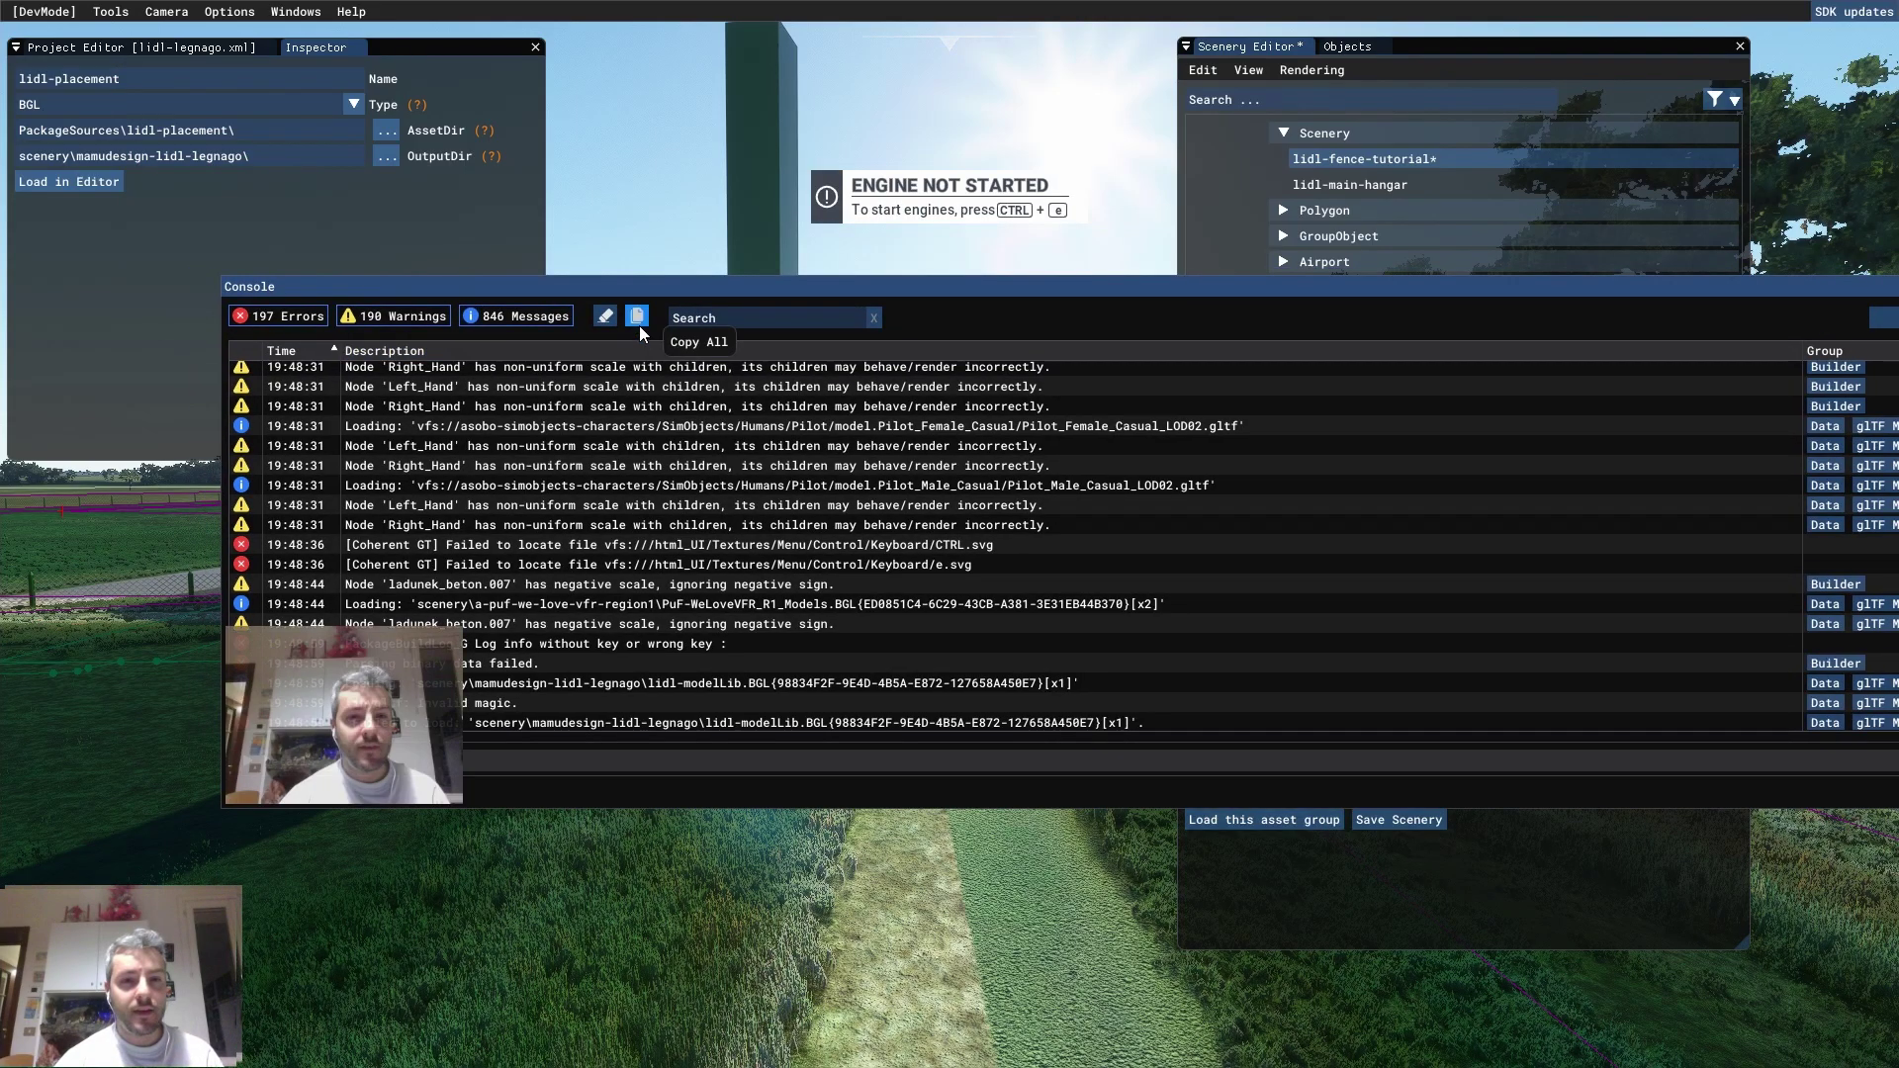
{"action": "left_click", "coordinate": [604, 315]}
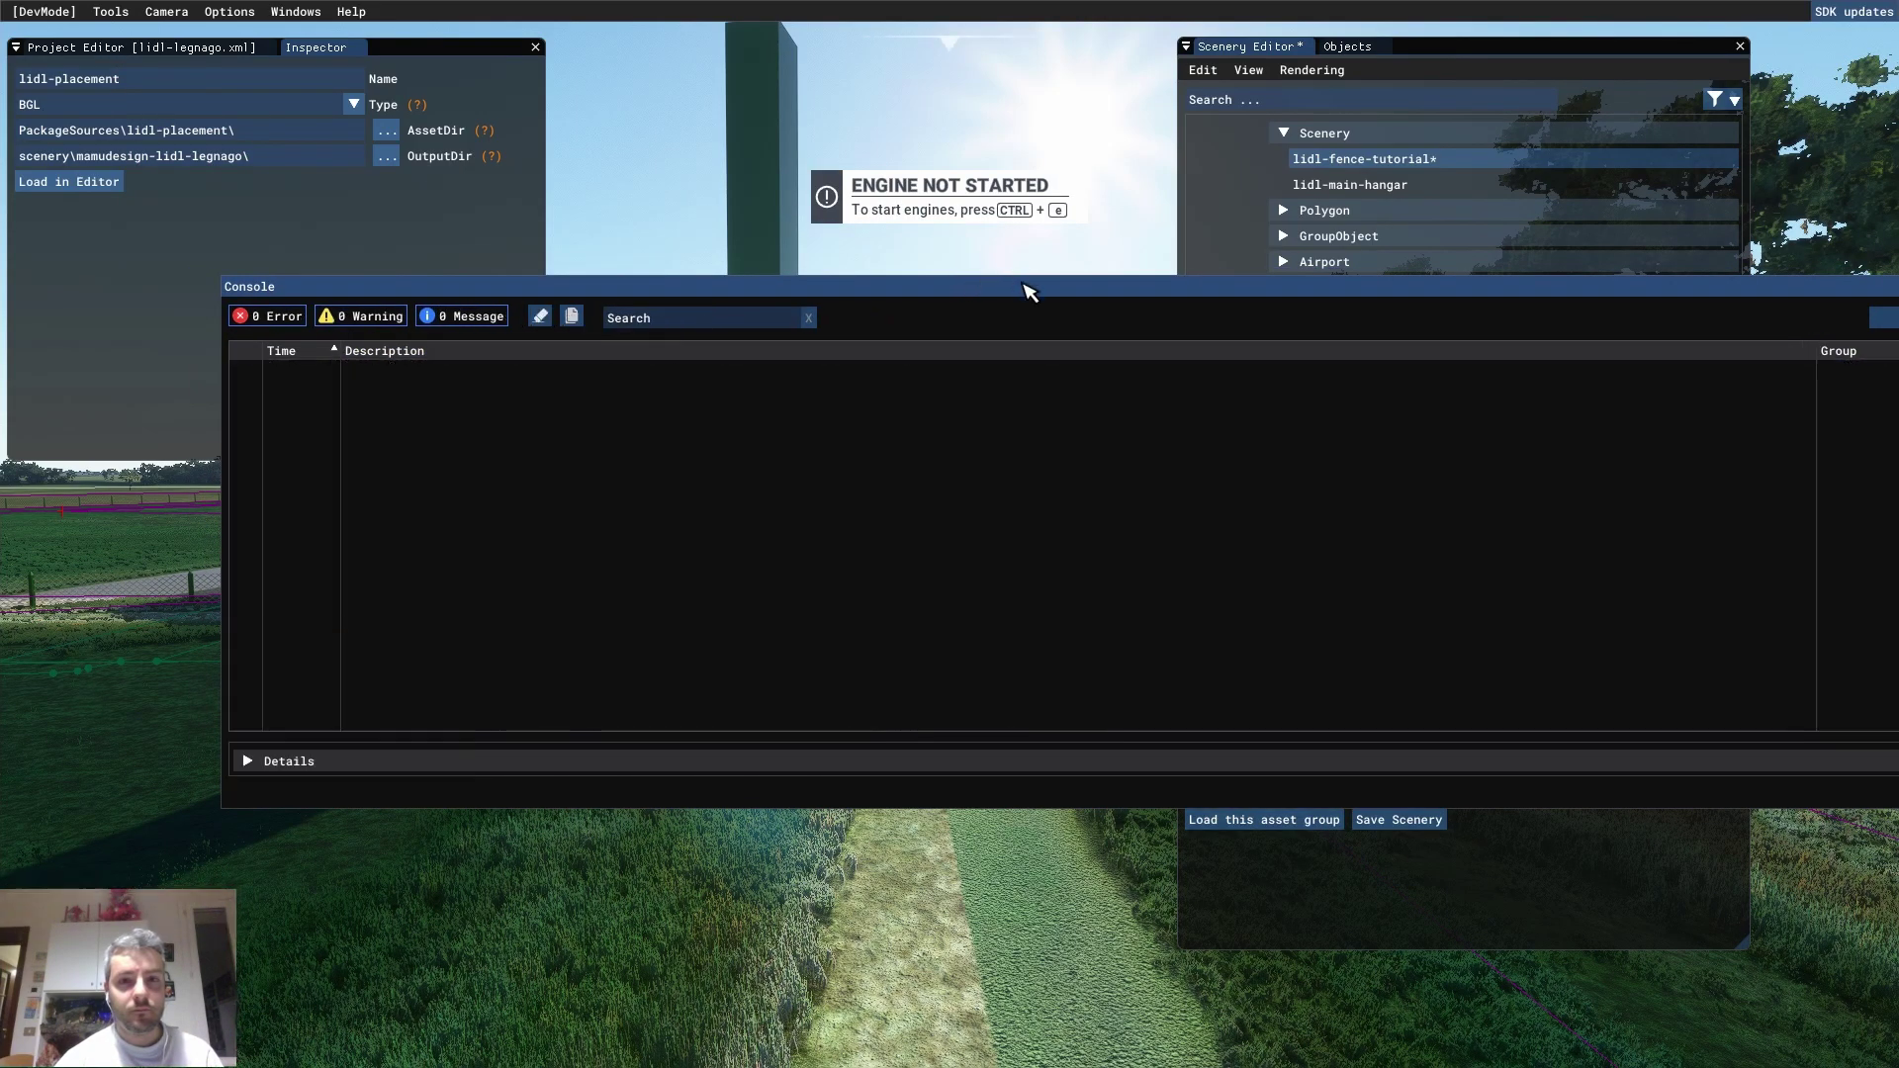
{"action": "key", "text": "alt+Tab"}
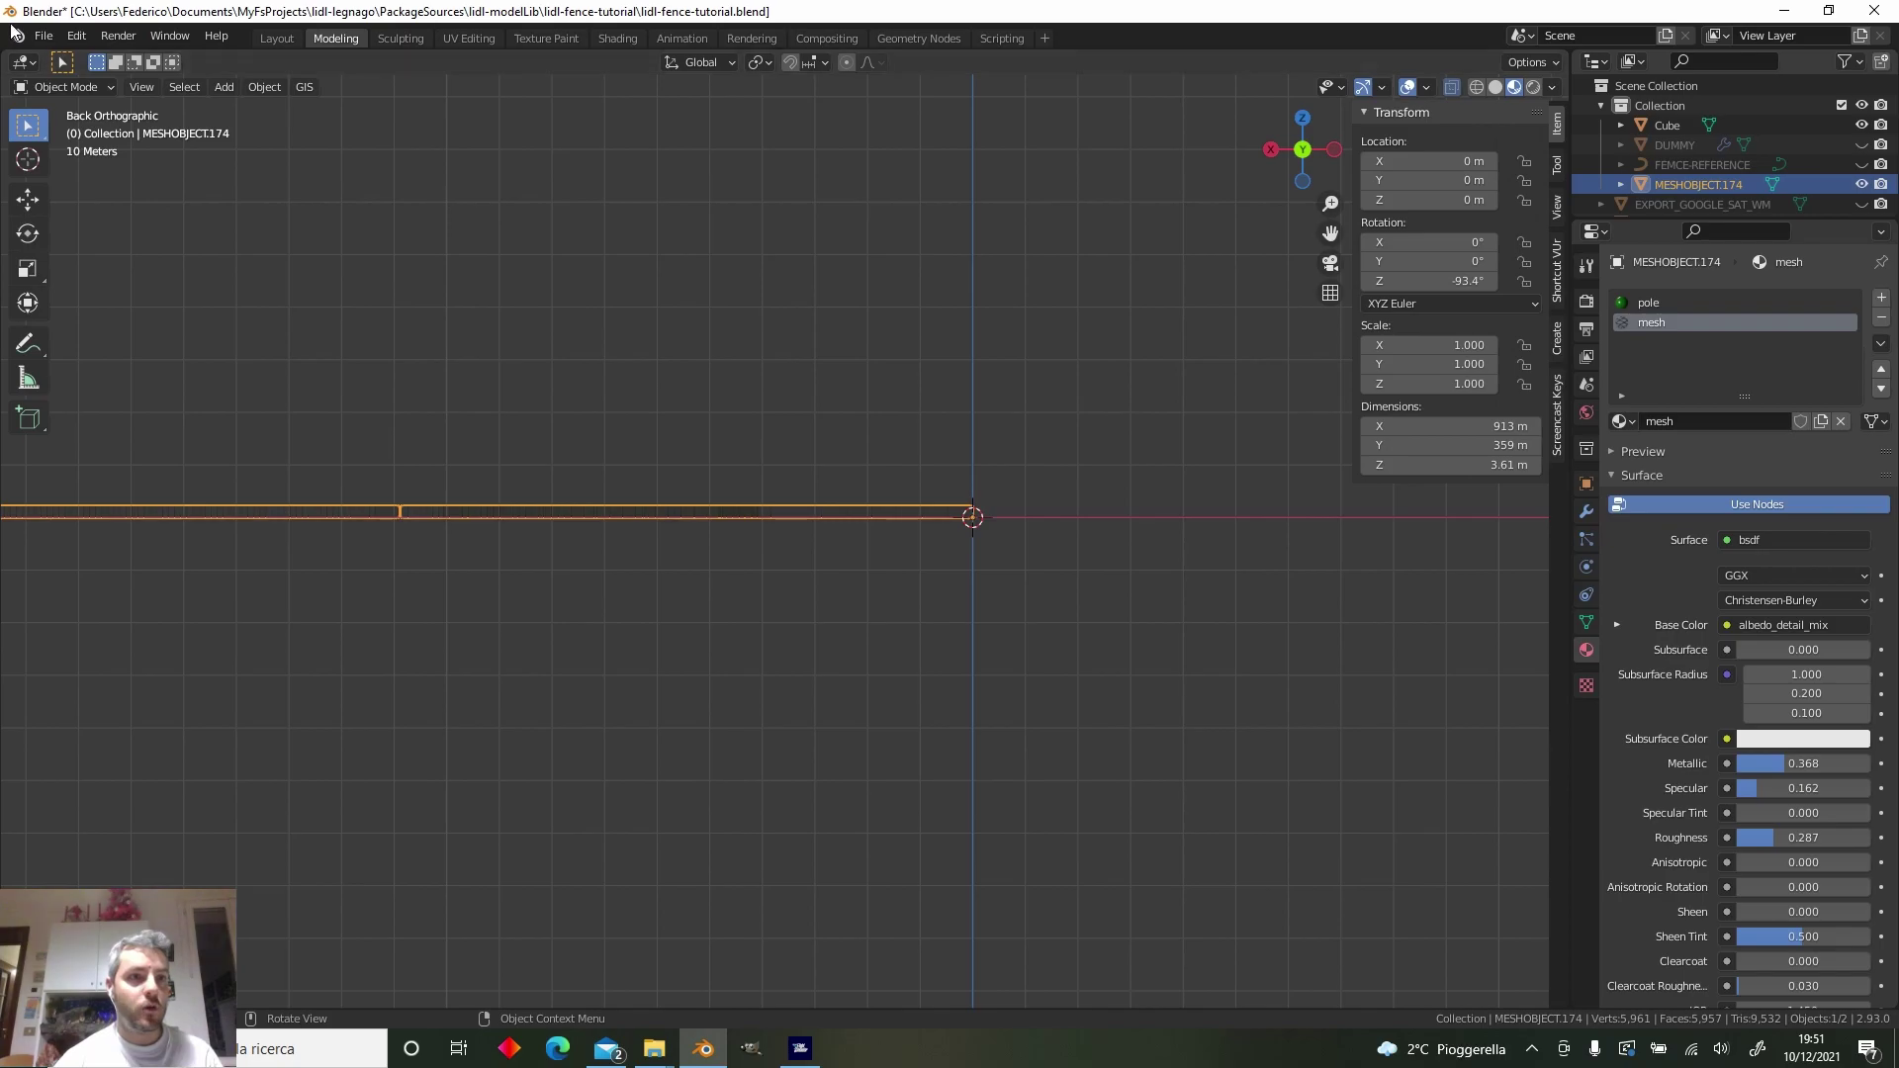
Export the fence as extended glTF 2.0 for MSFS, overwriting lidl-fence-tutorial in the lidl-fence-tutorial folder
{"action": "left_click", "coordinate": [44, 36]}
{"action": "mouse_move", "coordinate": [126, 333]}
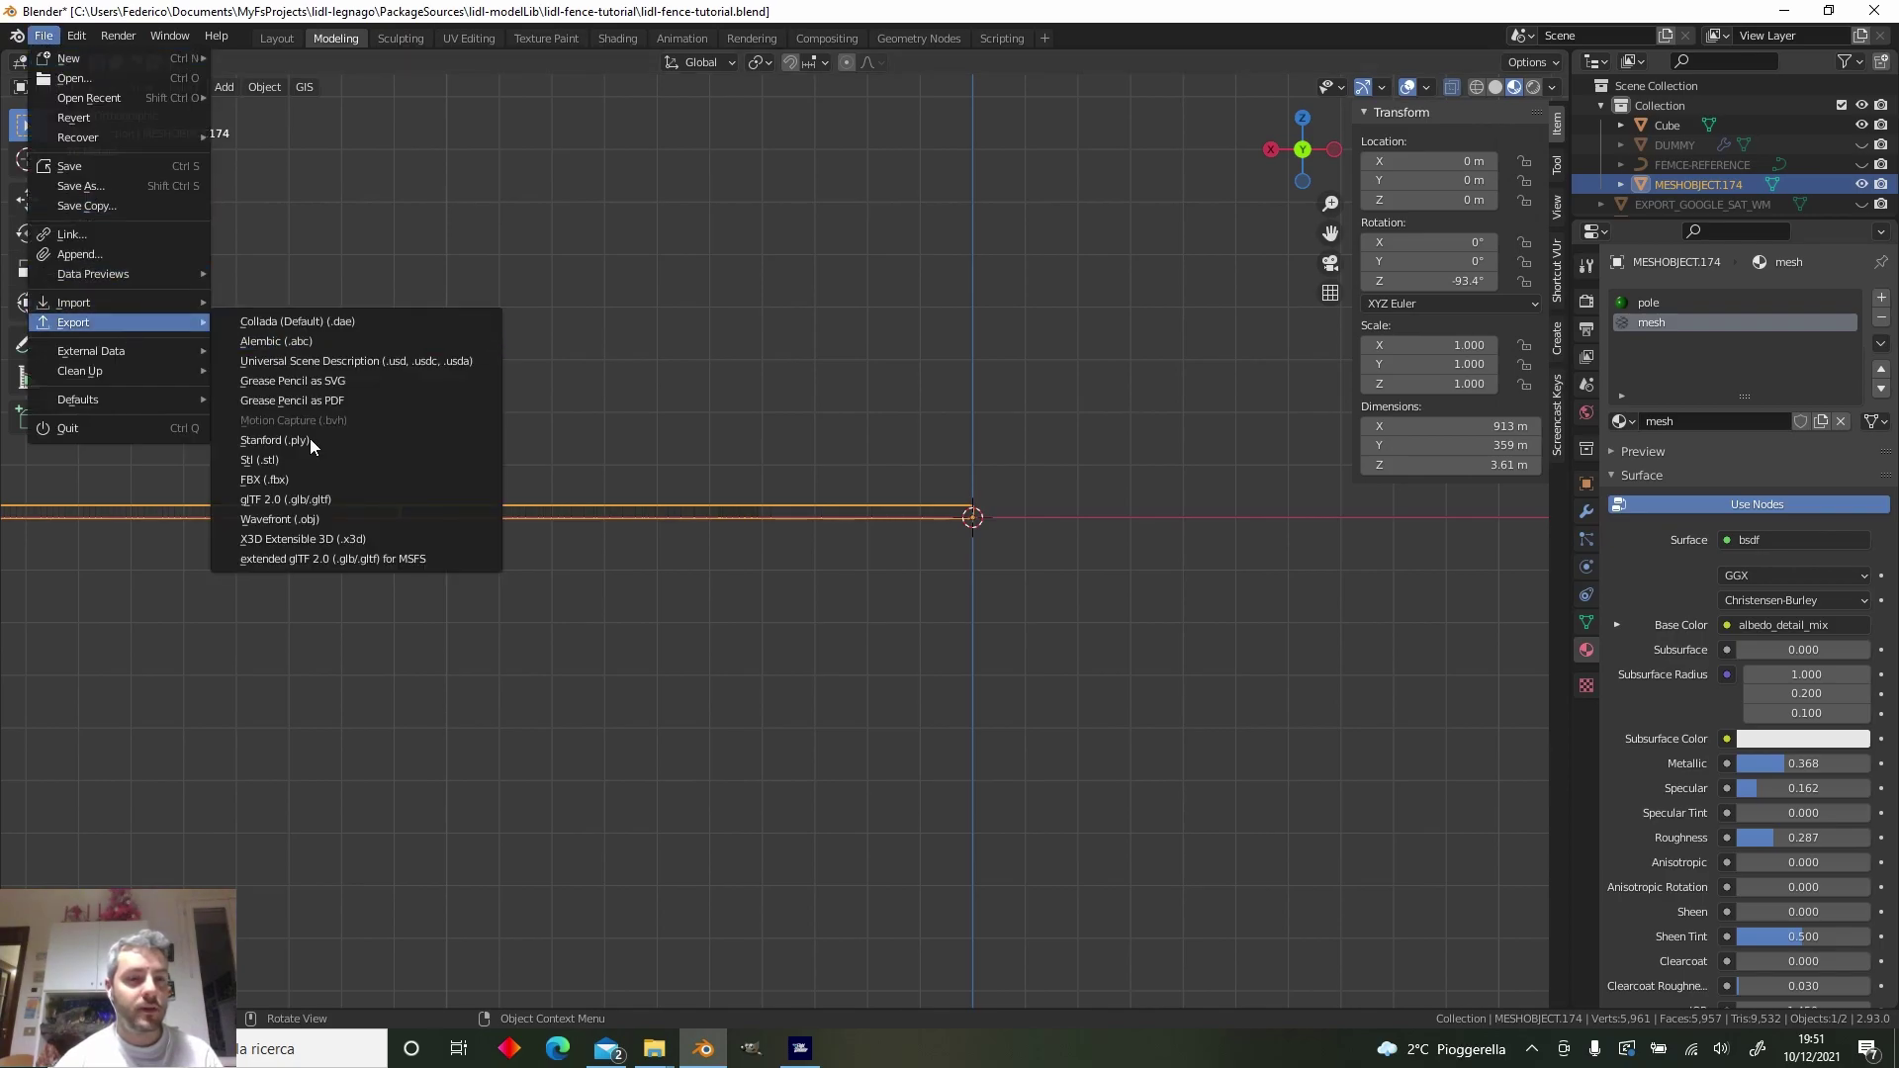
{"action": "left_click", "coordinate": [327, 559]}
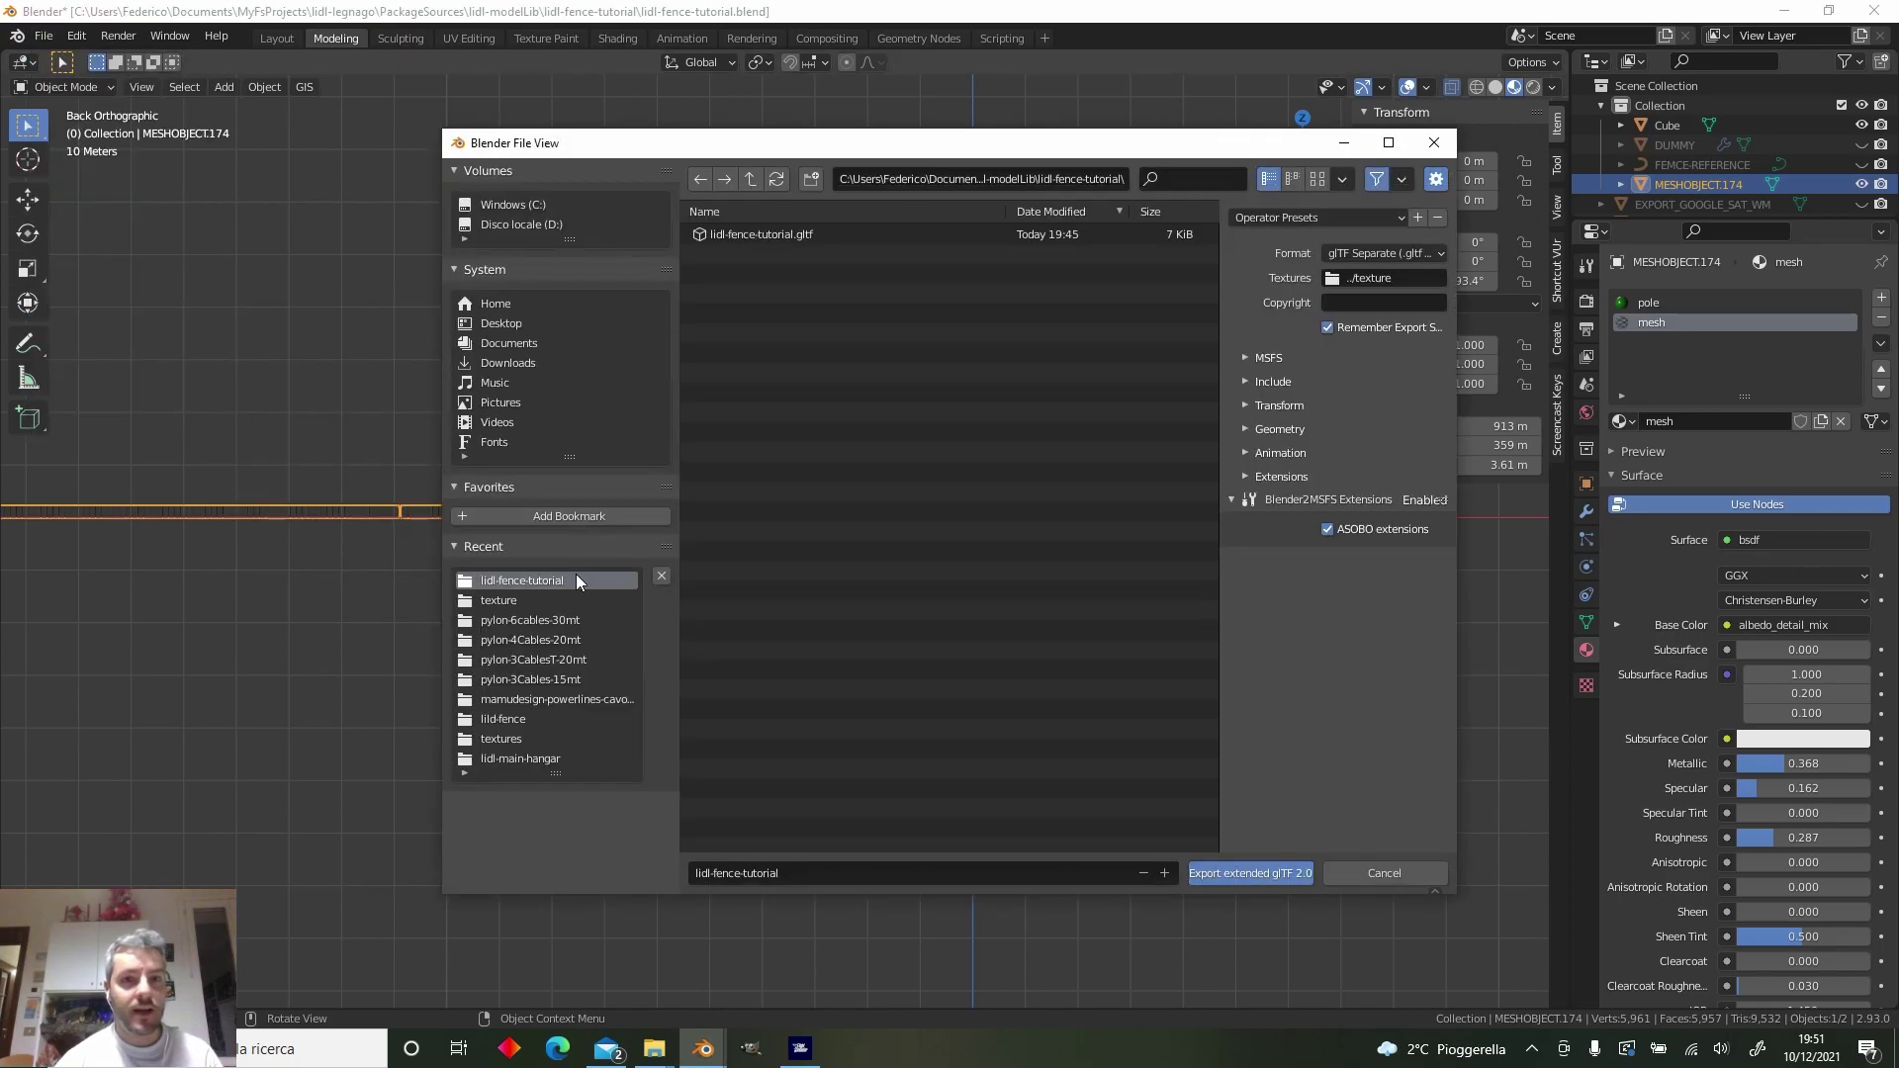
{"action": "left_click", "coordinate": [1296, 875]}
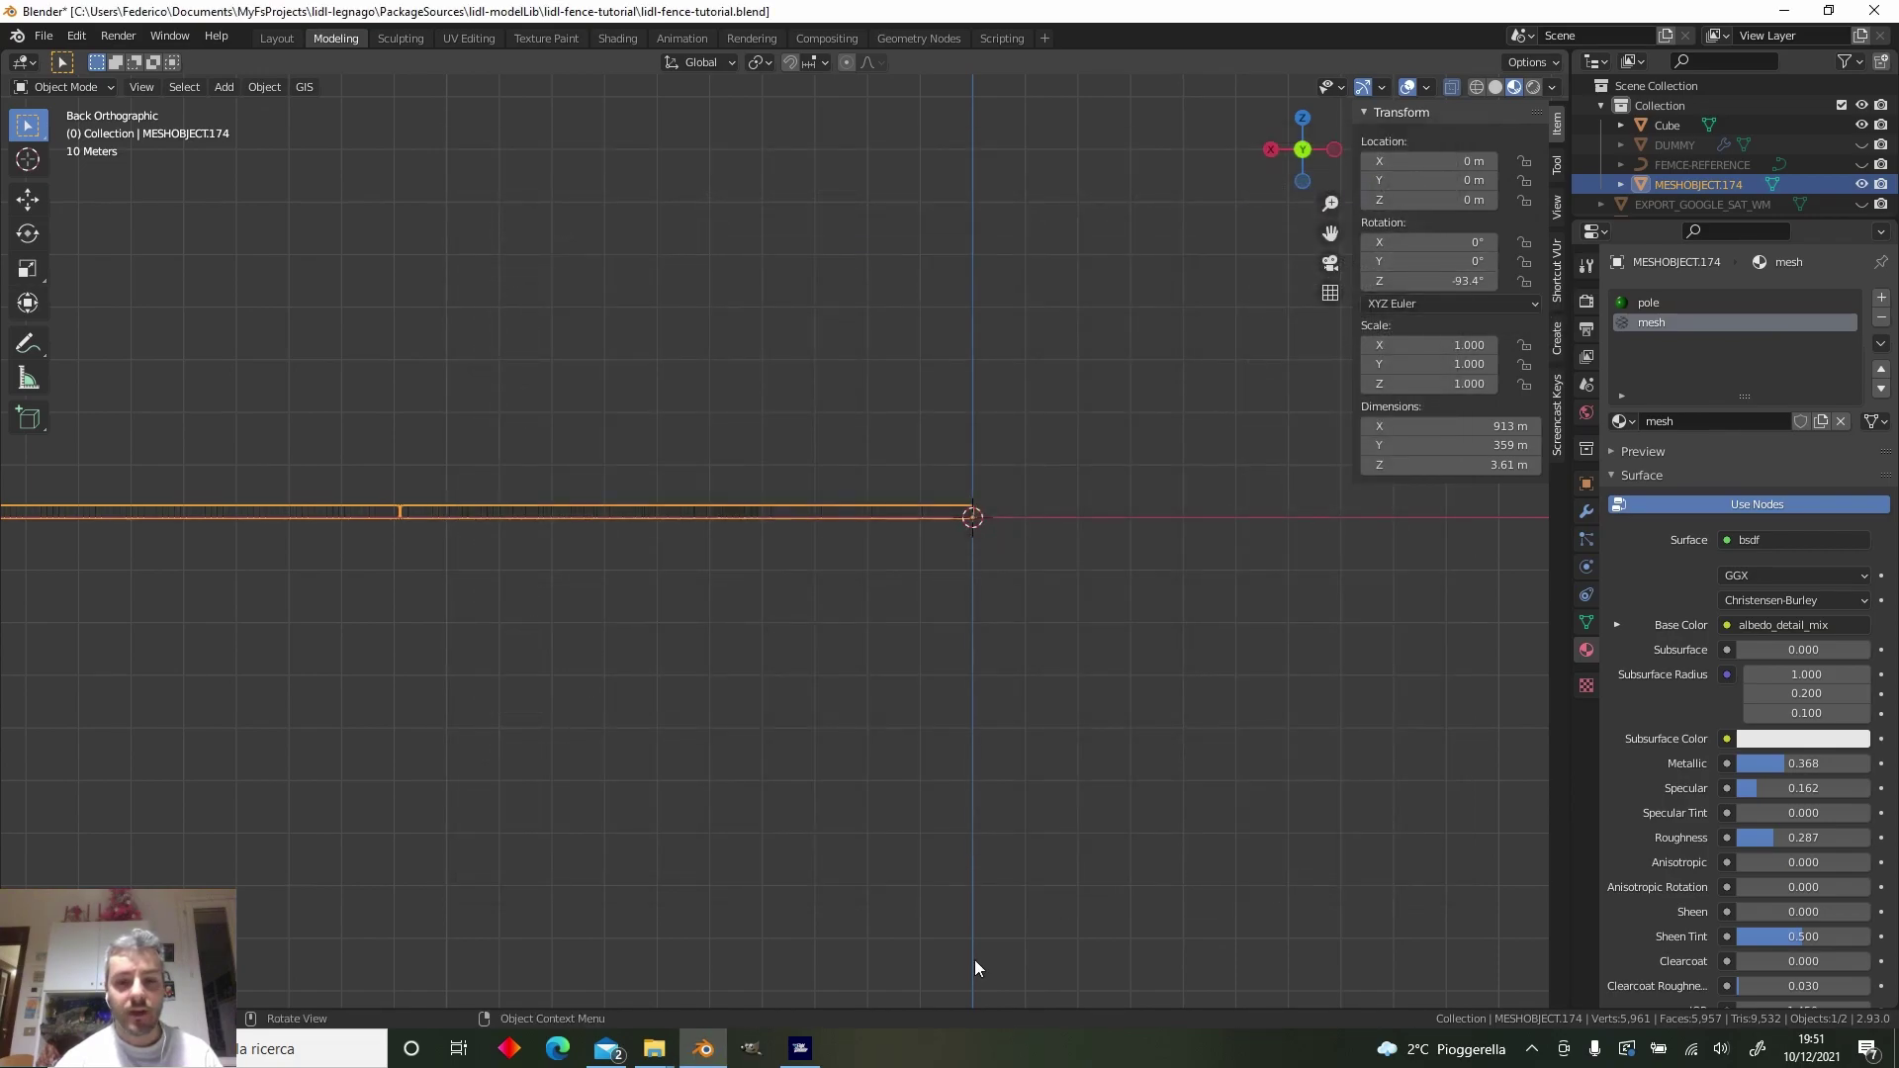
Switch to MSFS, review the console's partial build messages for the re-exported fence and clear the console
{"action": "left_click", "coordinate": [800, 1047]}
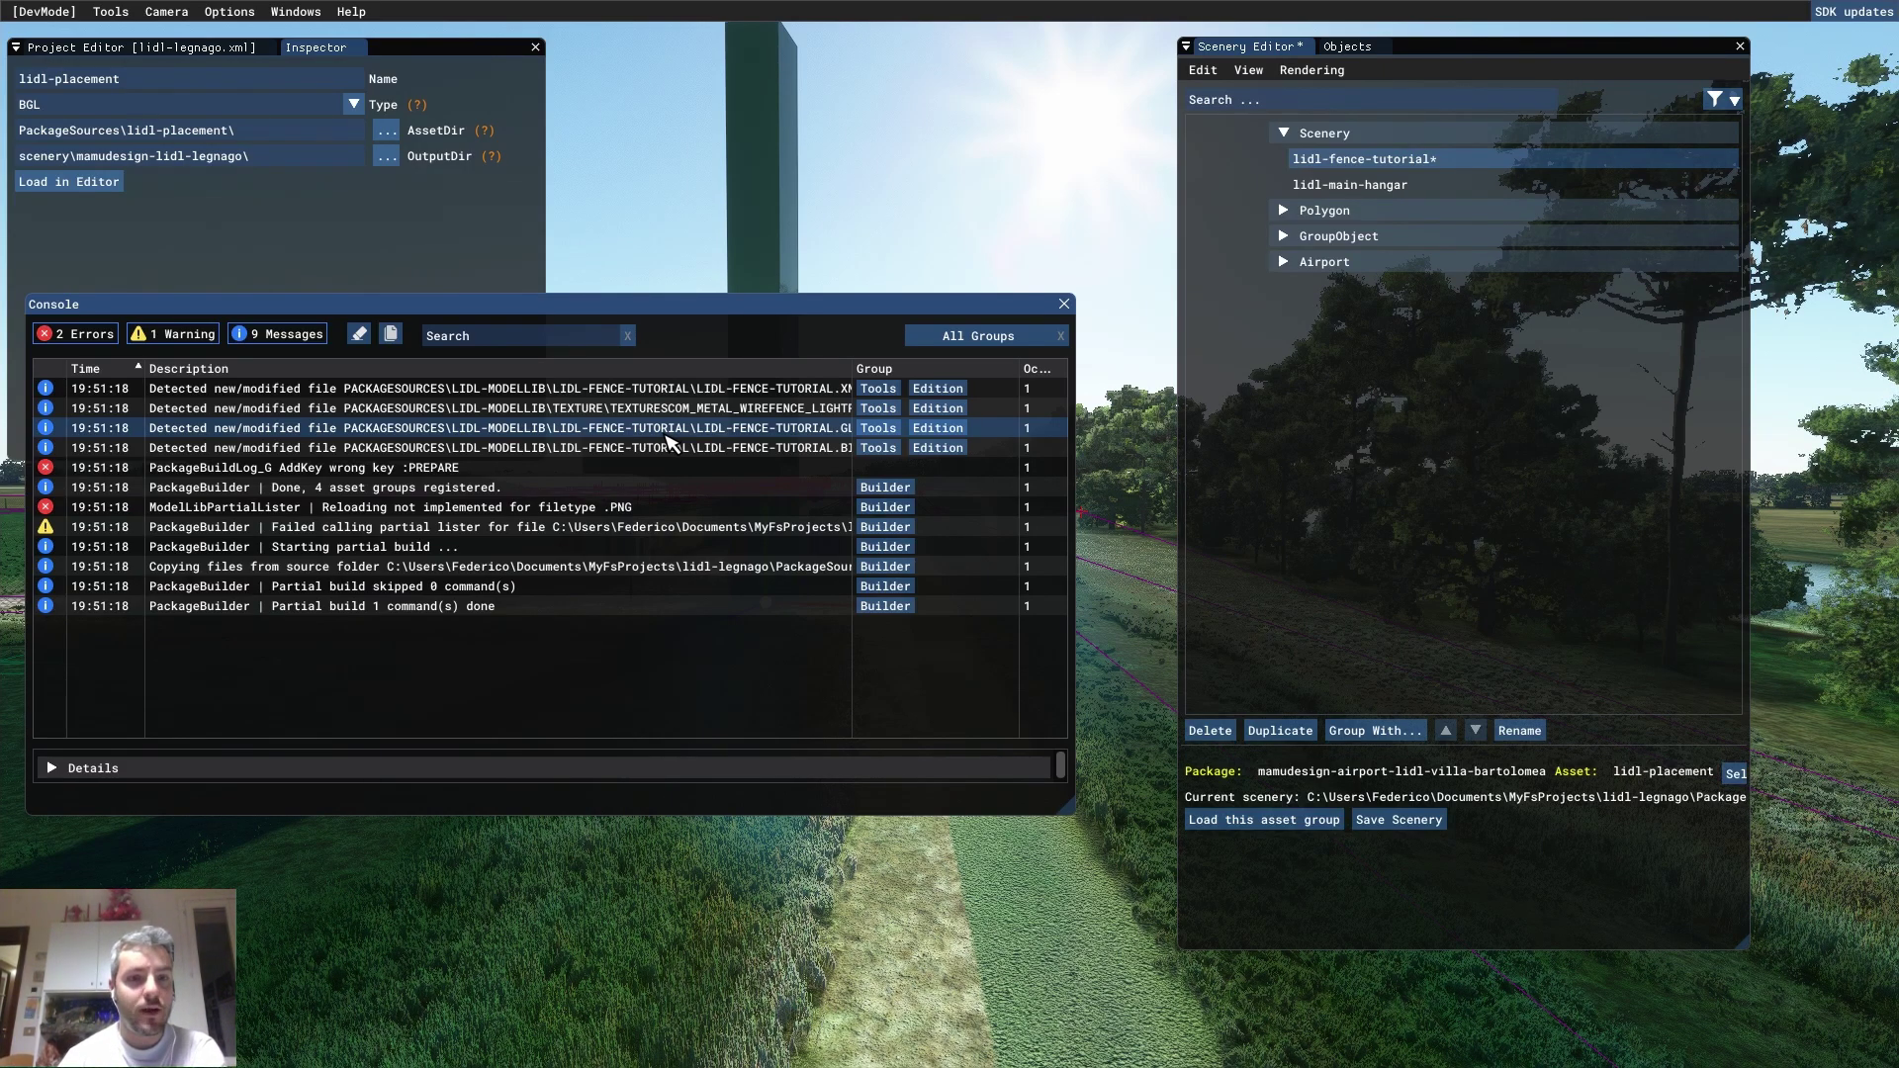
{"action": "left_click", "coordinate": [623, 515]}
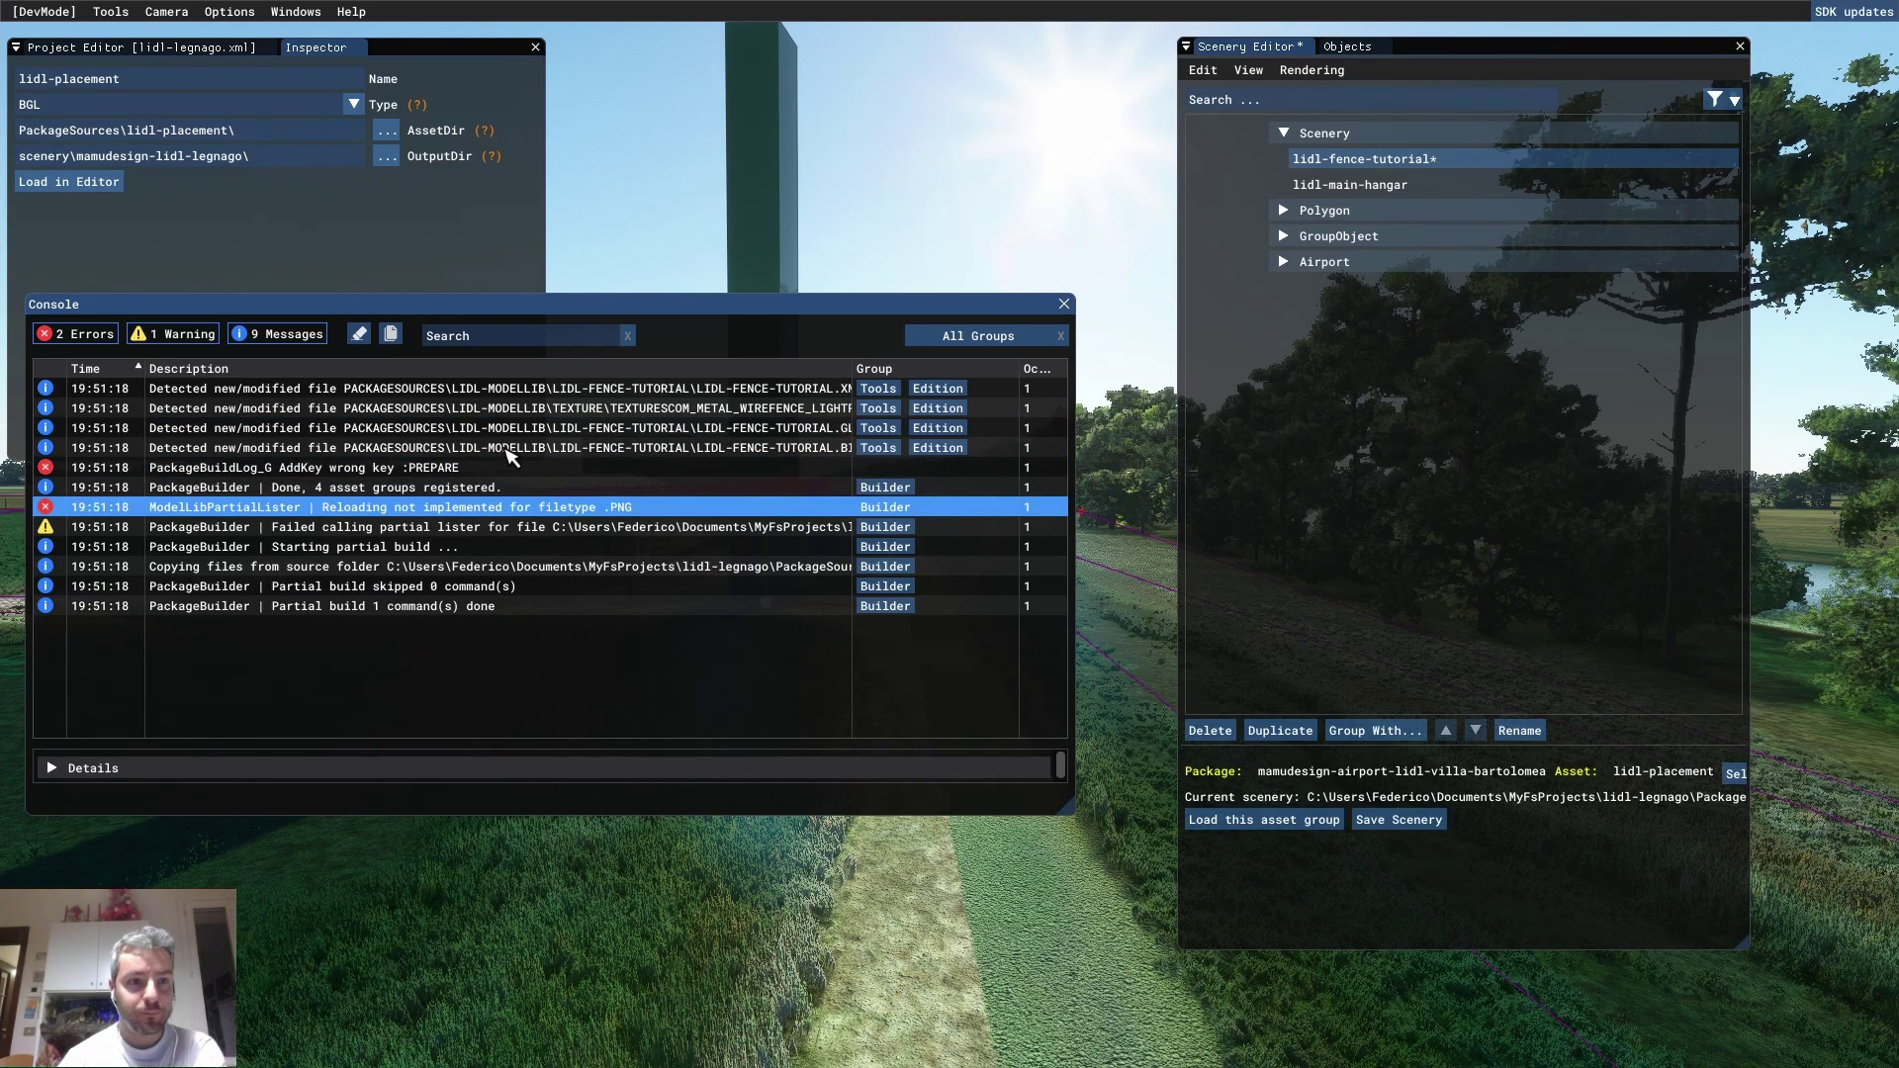
{"action": "left_click", "coordinate": [376, 339]}
In File Explorer, open lidl-fence-tutorial.gltf with Notepad and save it unchanged to trigger another package build
{"action": "key", "text": "alt+Tab"}
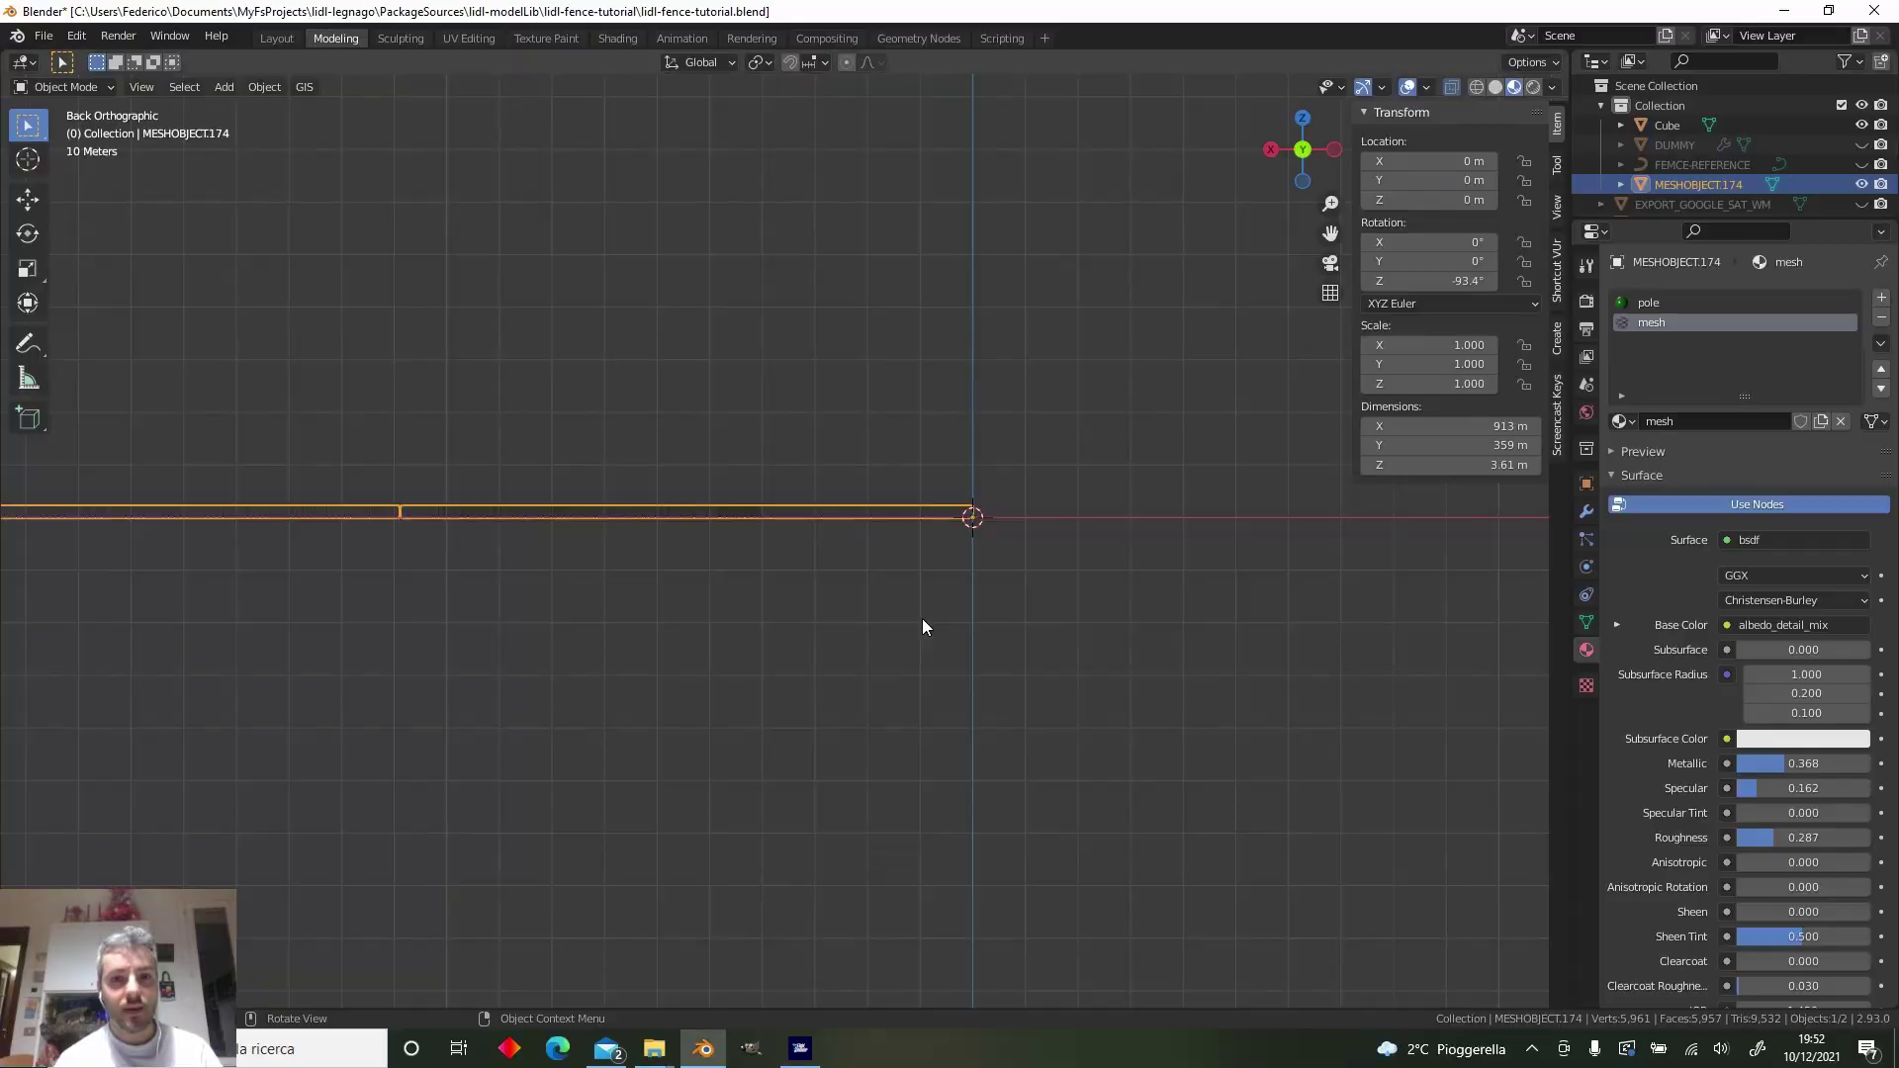
{"action": "mouse_move", "coordinate": [653, 1048]}
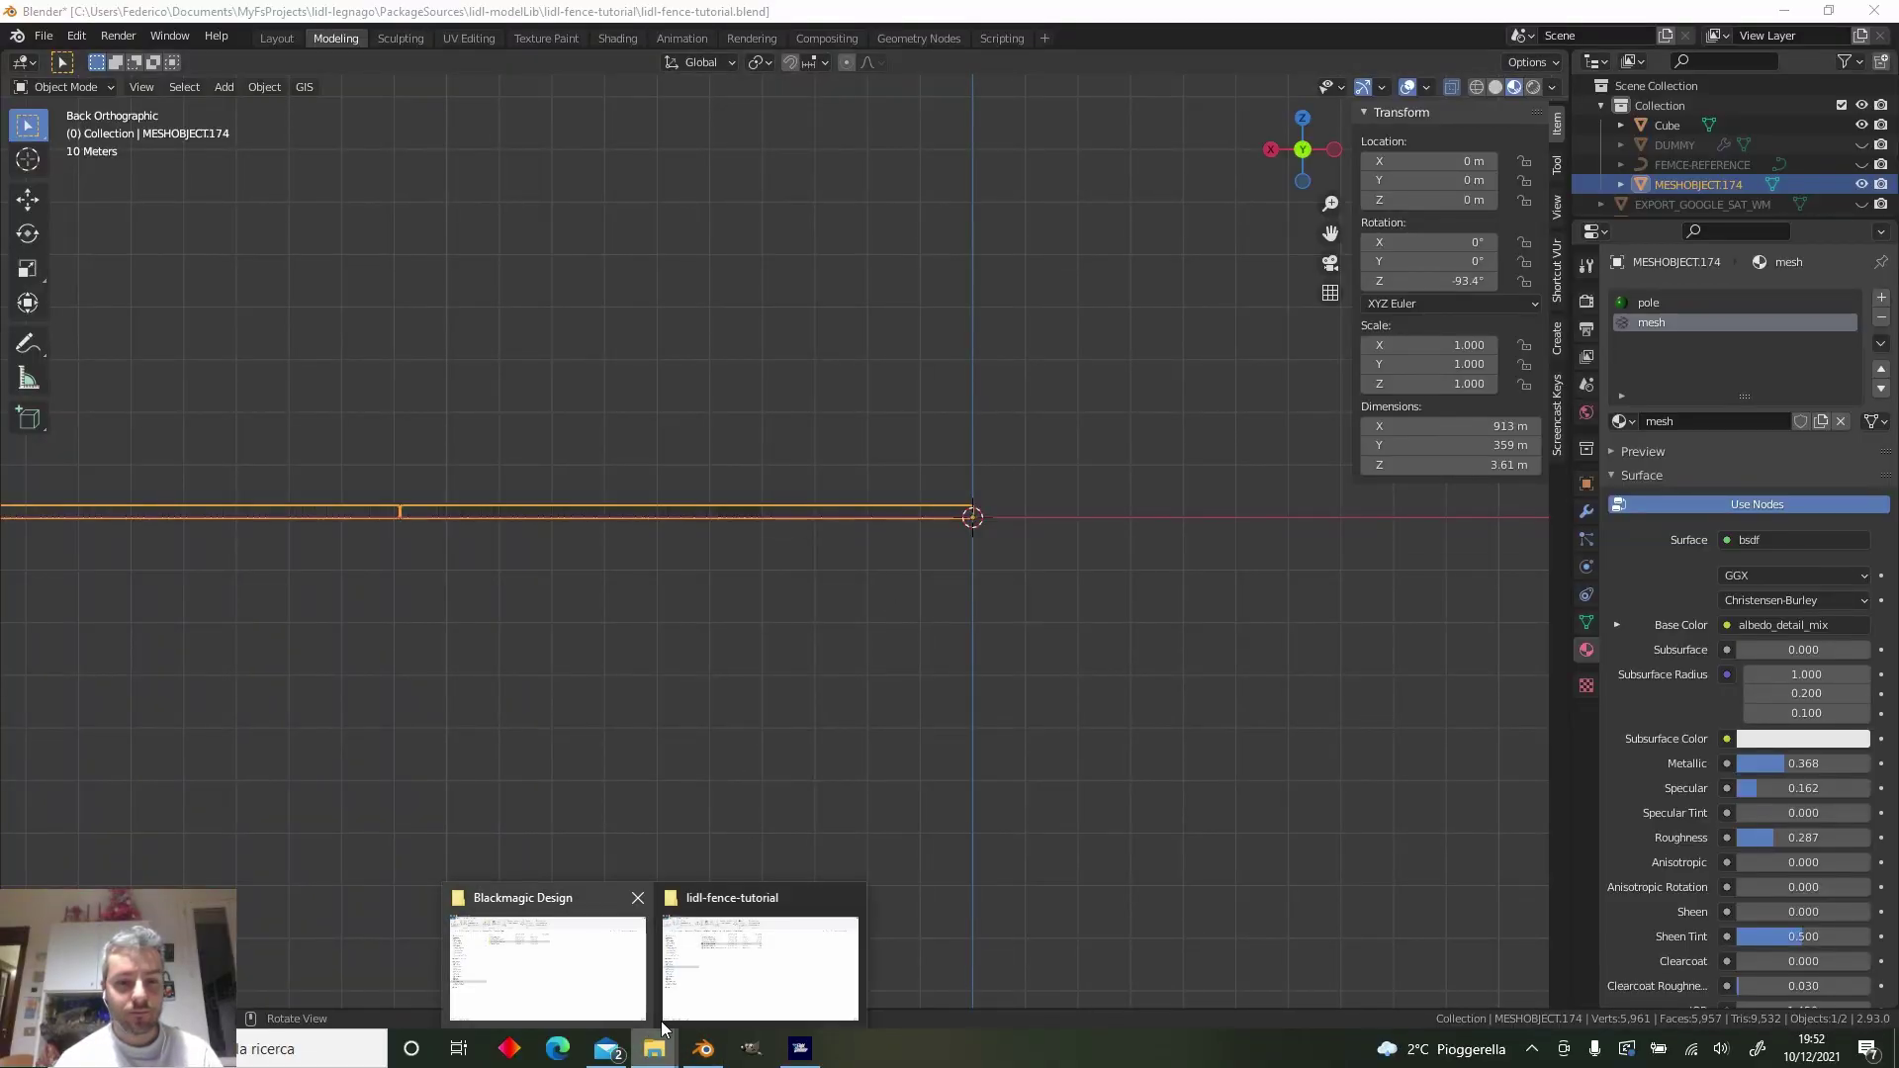
{"action": "left_click", "coordinate": [745, 909]}
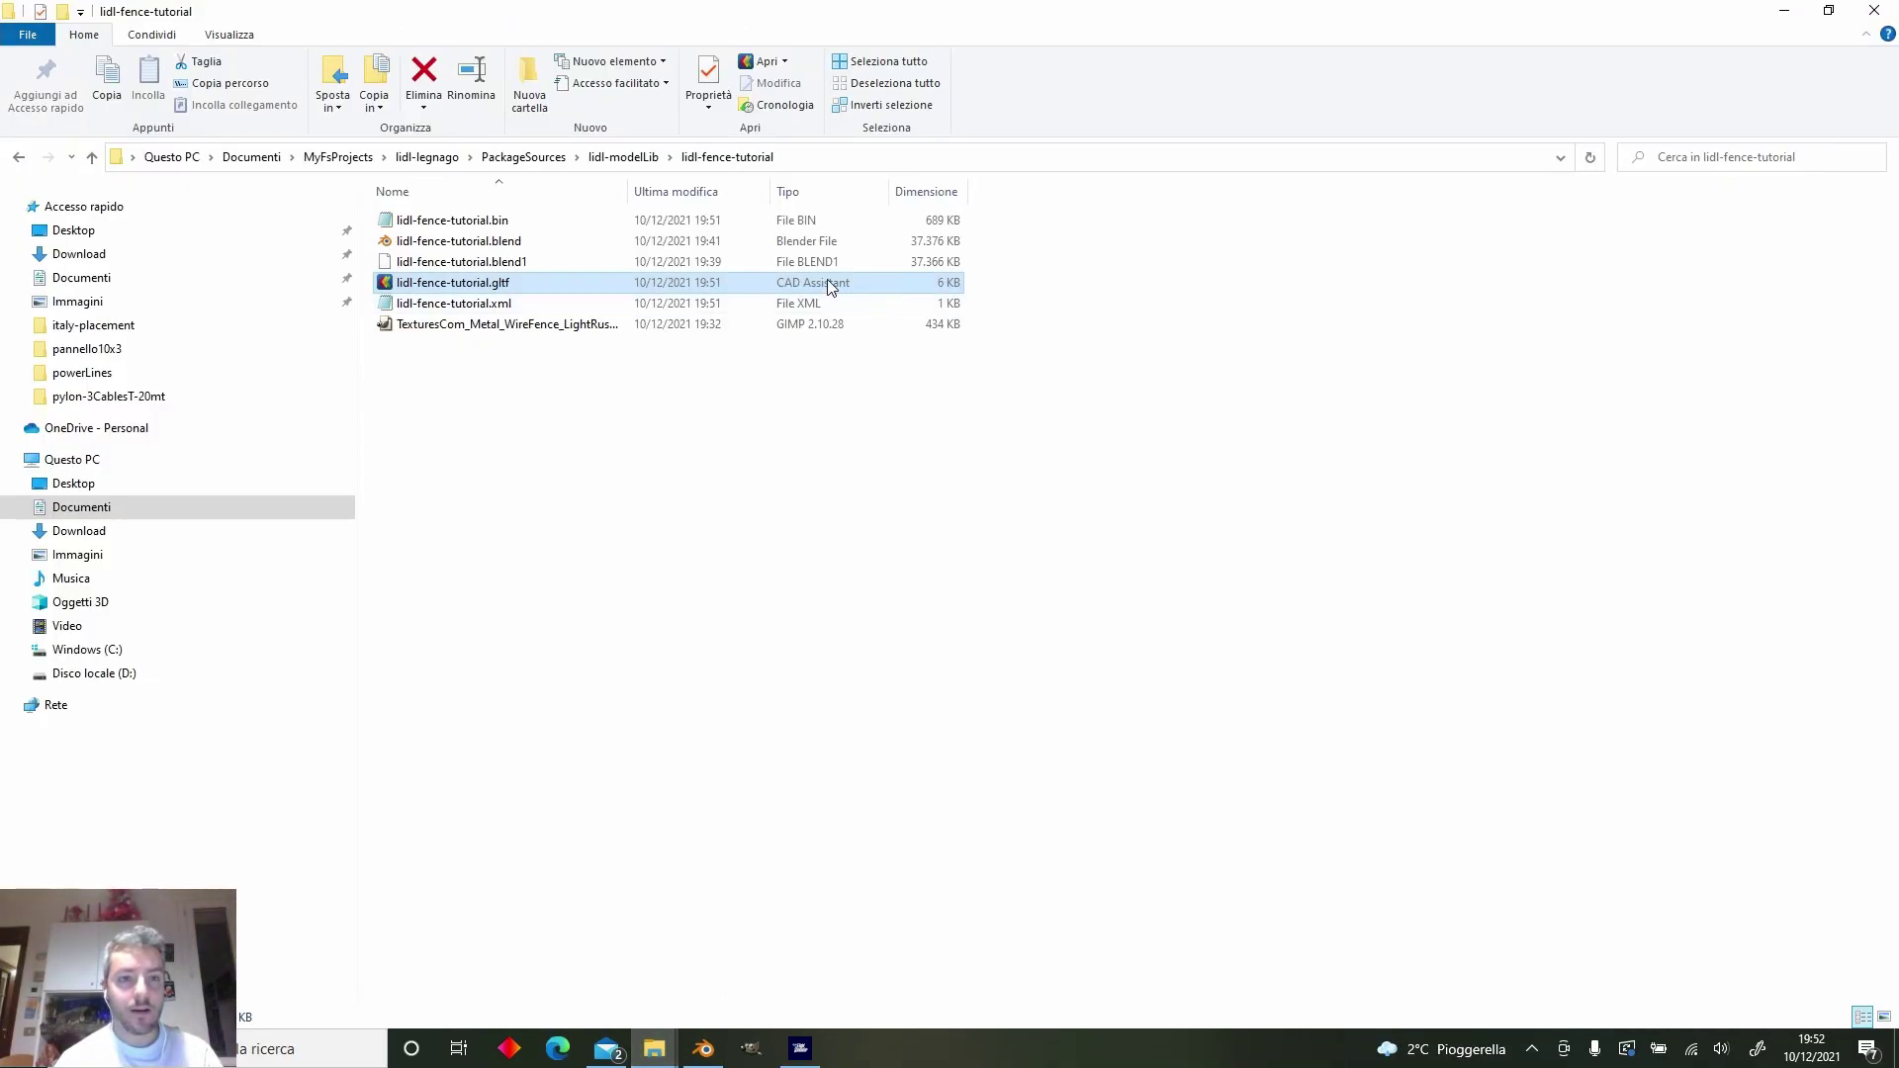
{"action": "right_click", "coordinate": [752, 289]}
{"action": "mouse_move", "coordinate": [911, 501]}
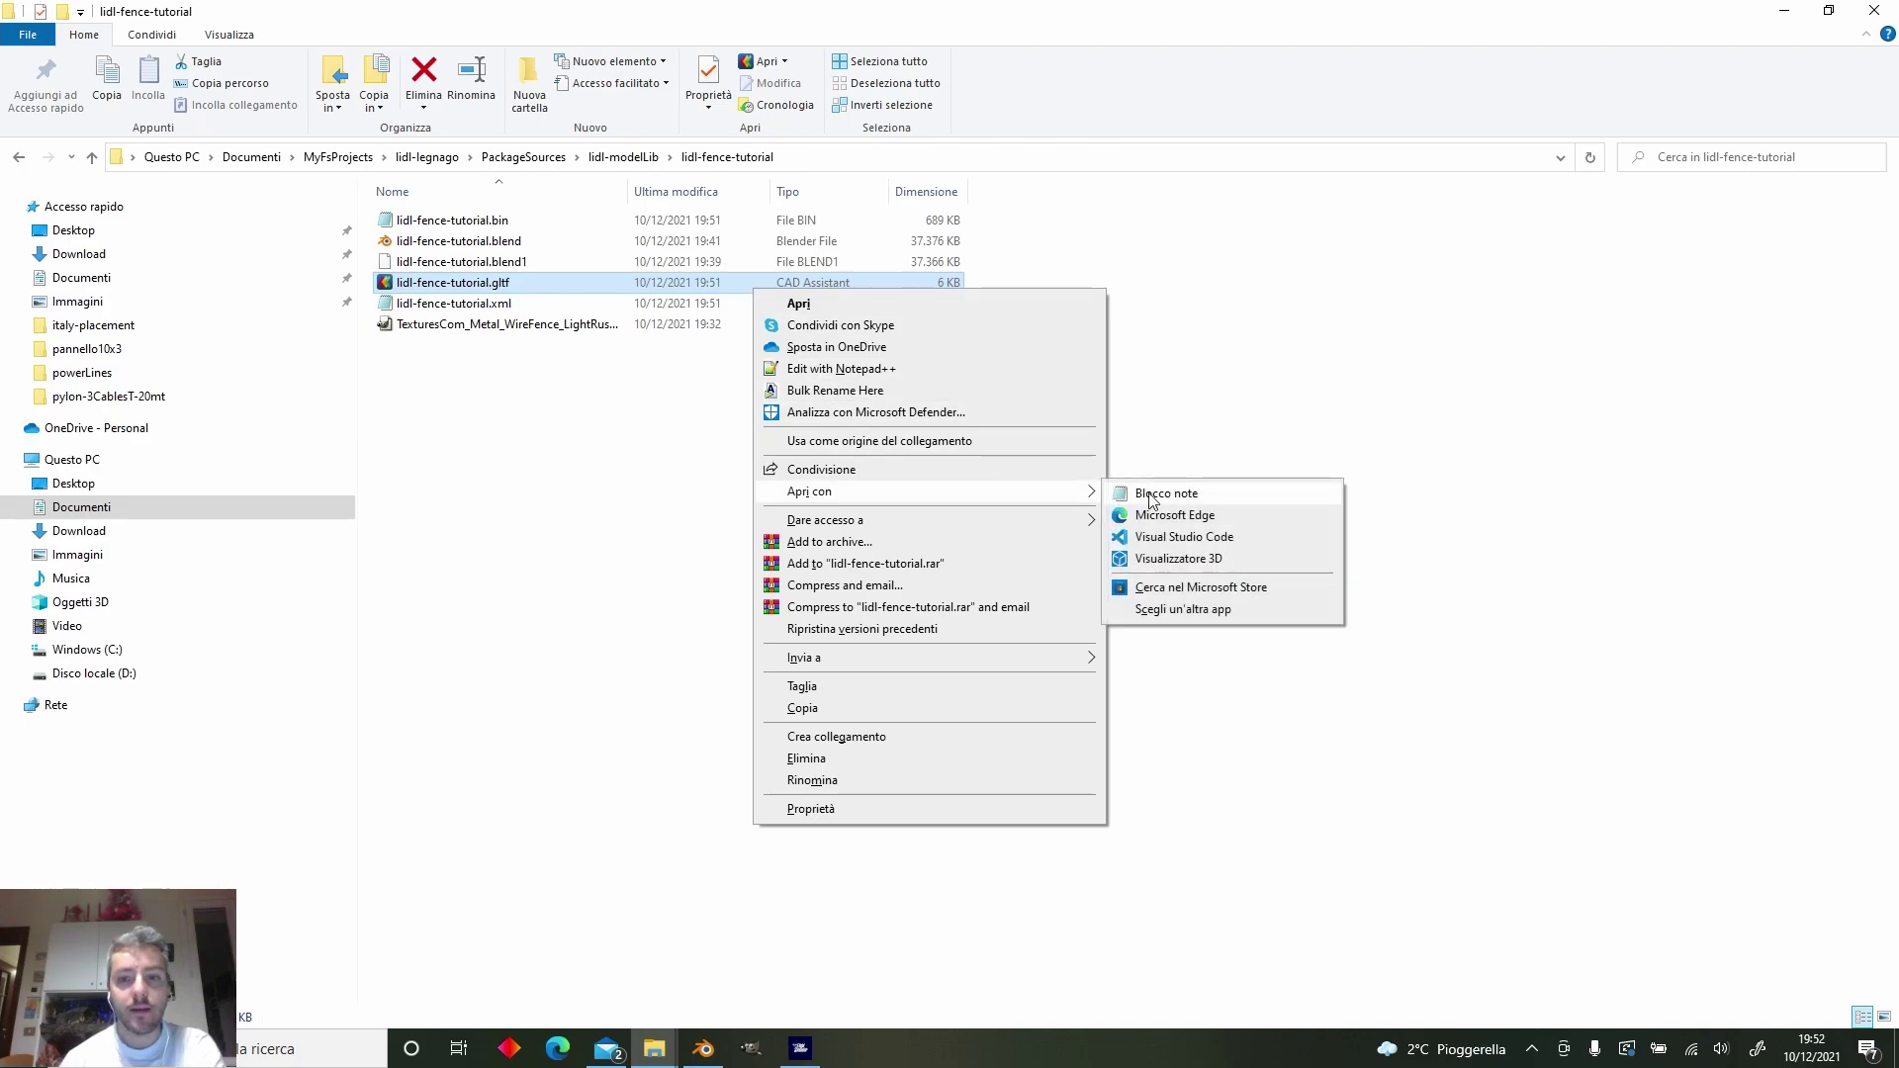
{"action": "left_click", "coordinate": [1168, 493]}
{"action": "left_click", "coordinate": [469, 503]}
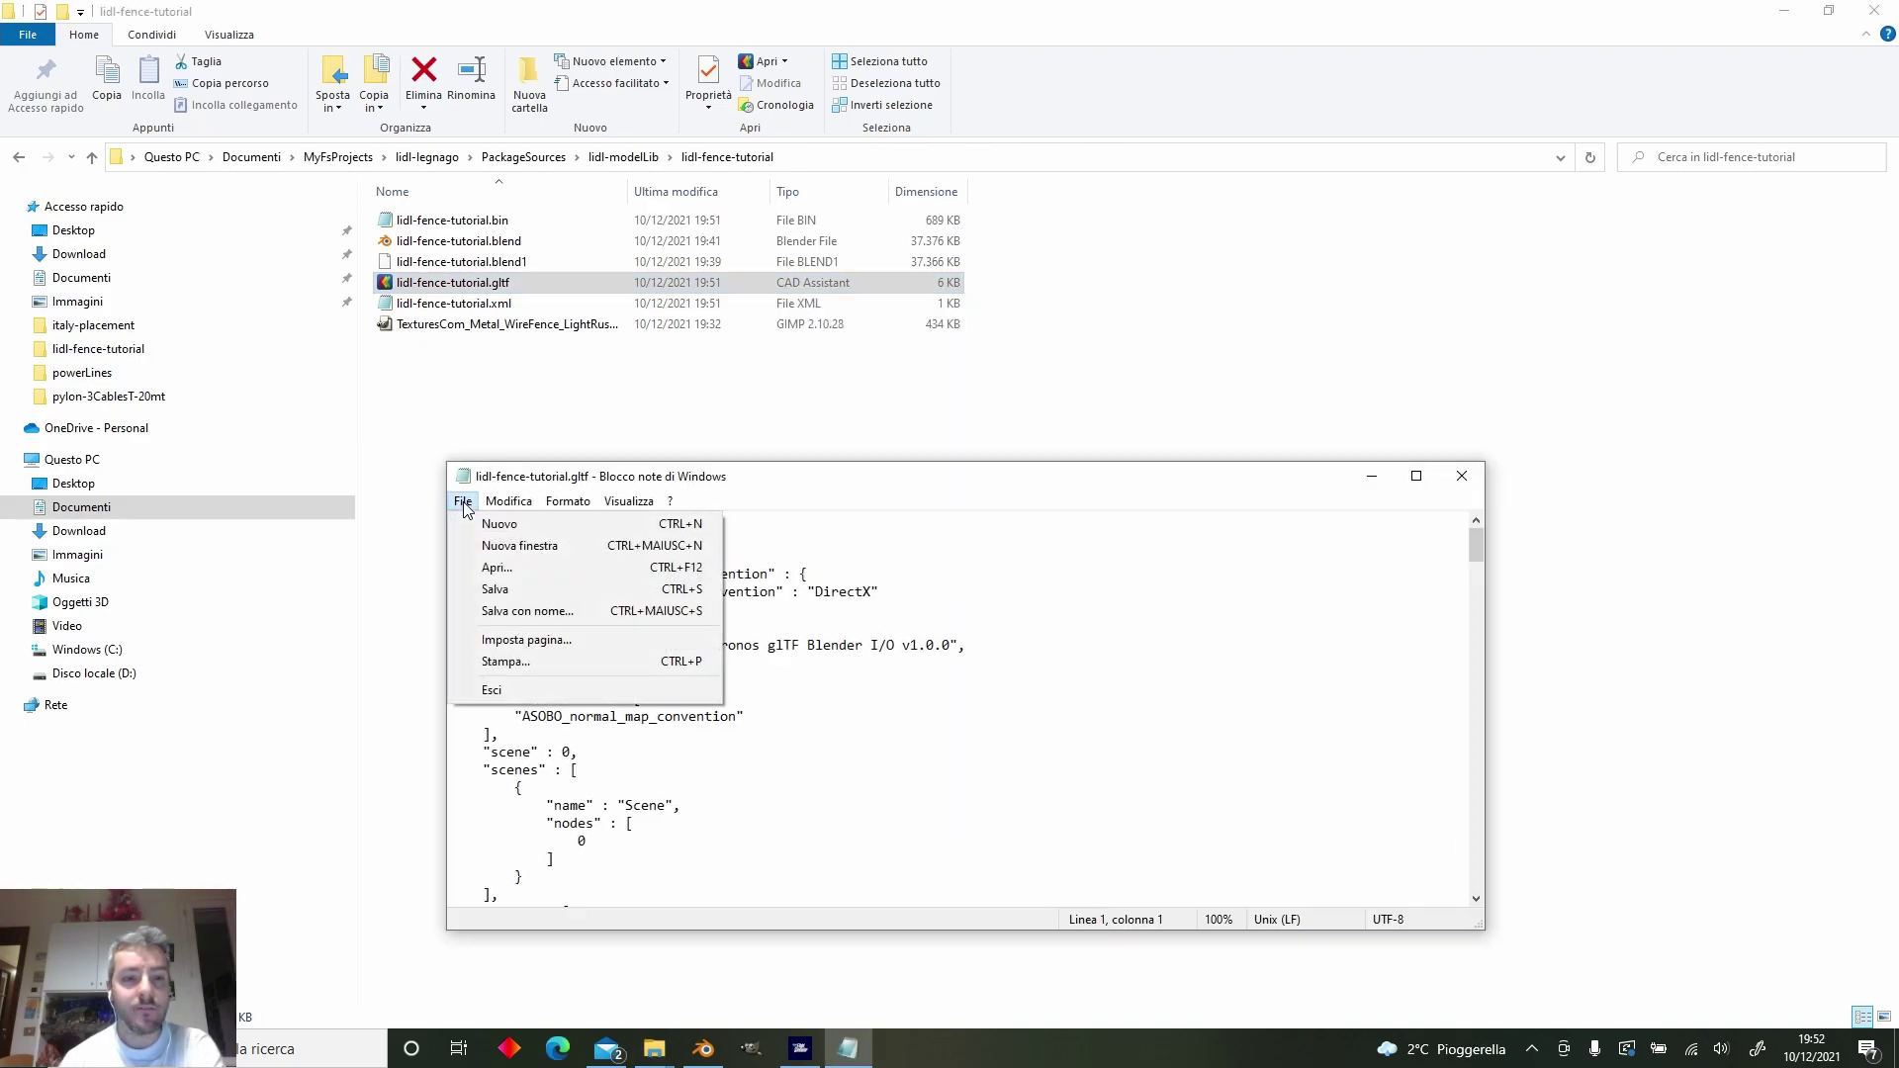
{"action": "left_click", "coordinate": [495, 590]}
Switch to MSFS, close the console and inspect the updated fence around the hangars, the gravel path and the runway
{"action": "left_click", "coordinate": [800, 1048]}
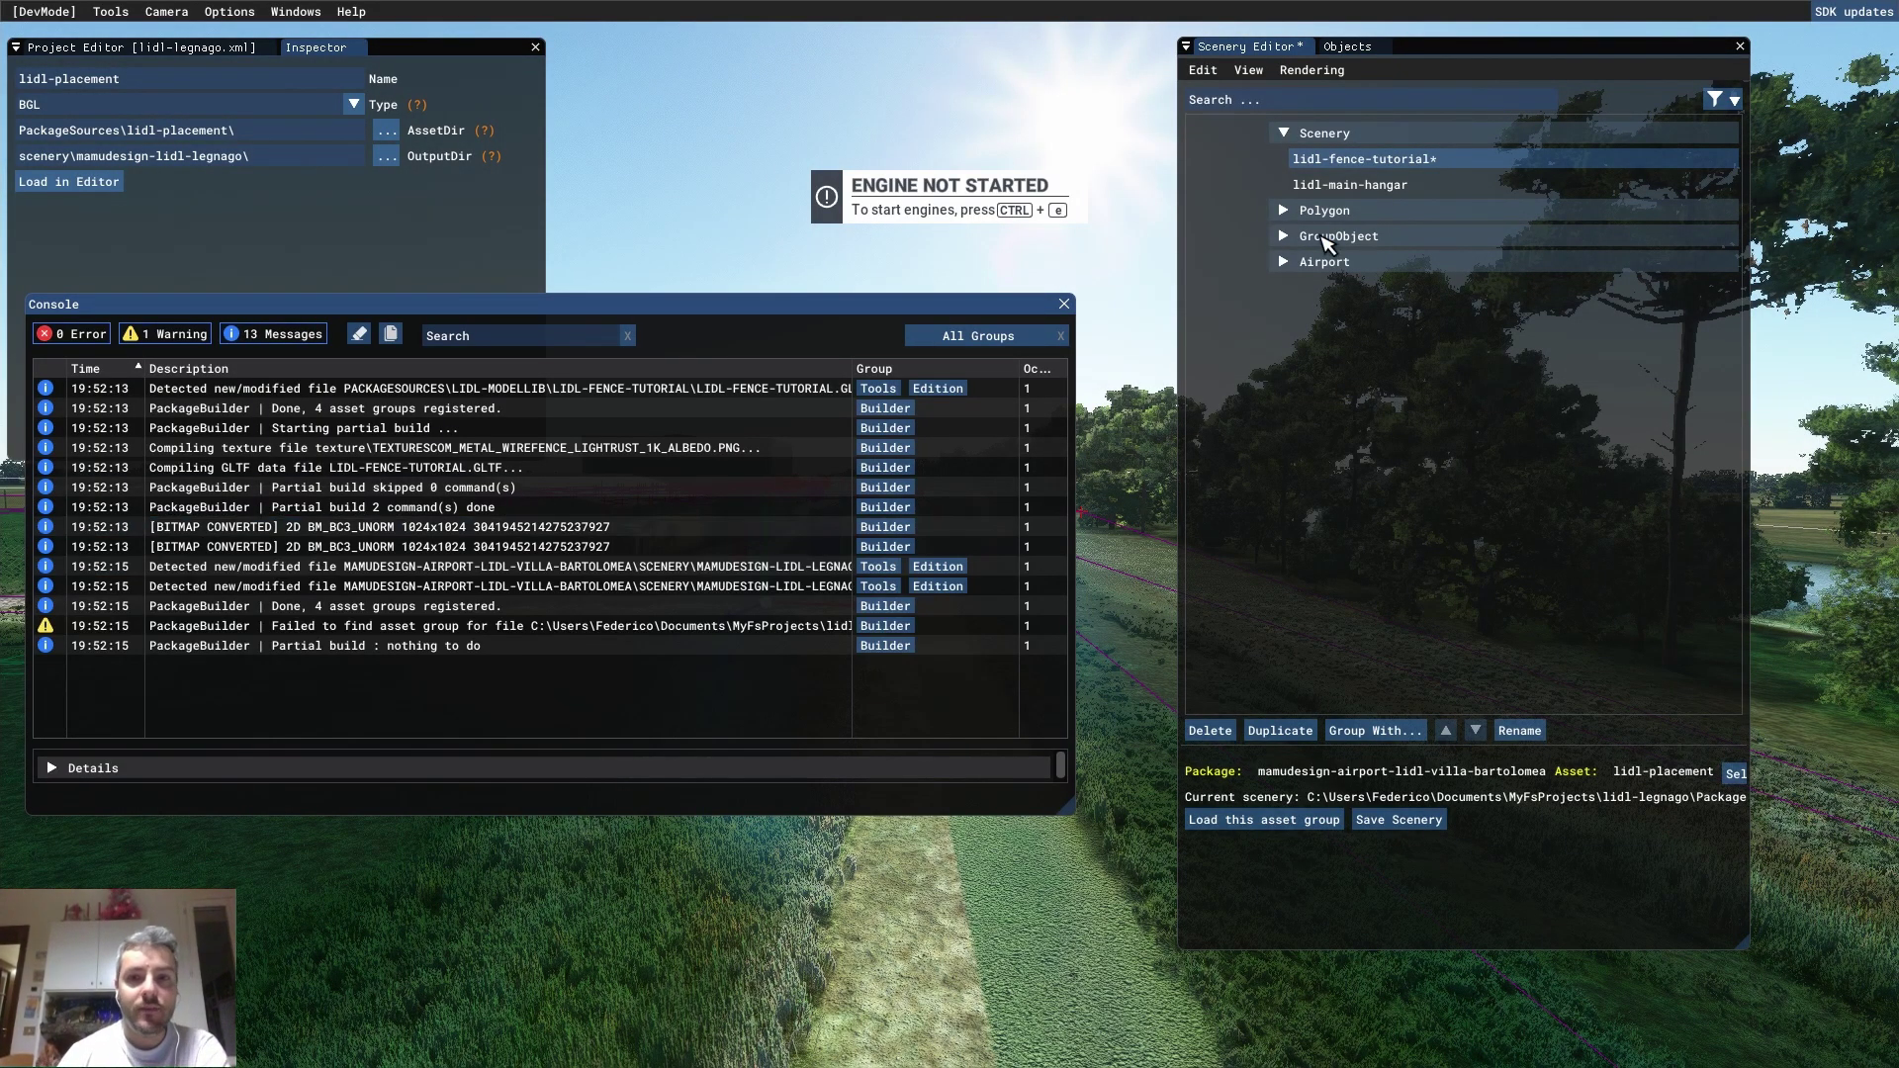
{"action": "left_click", "coordinate": [1065, 303]}
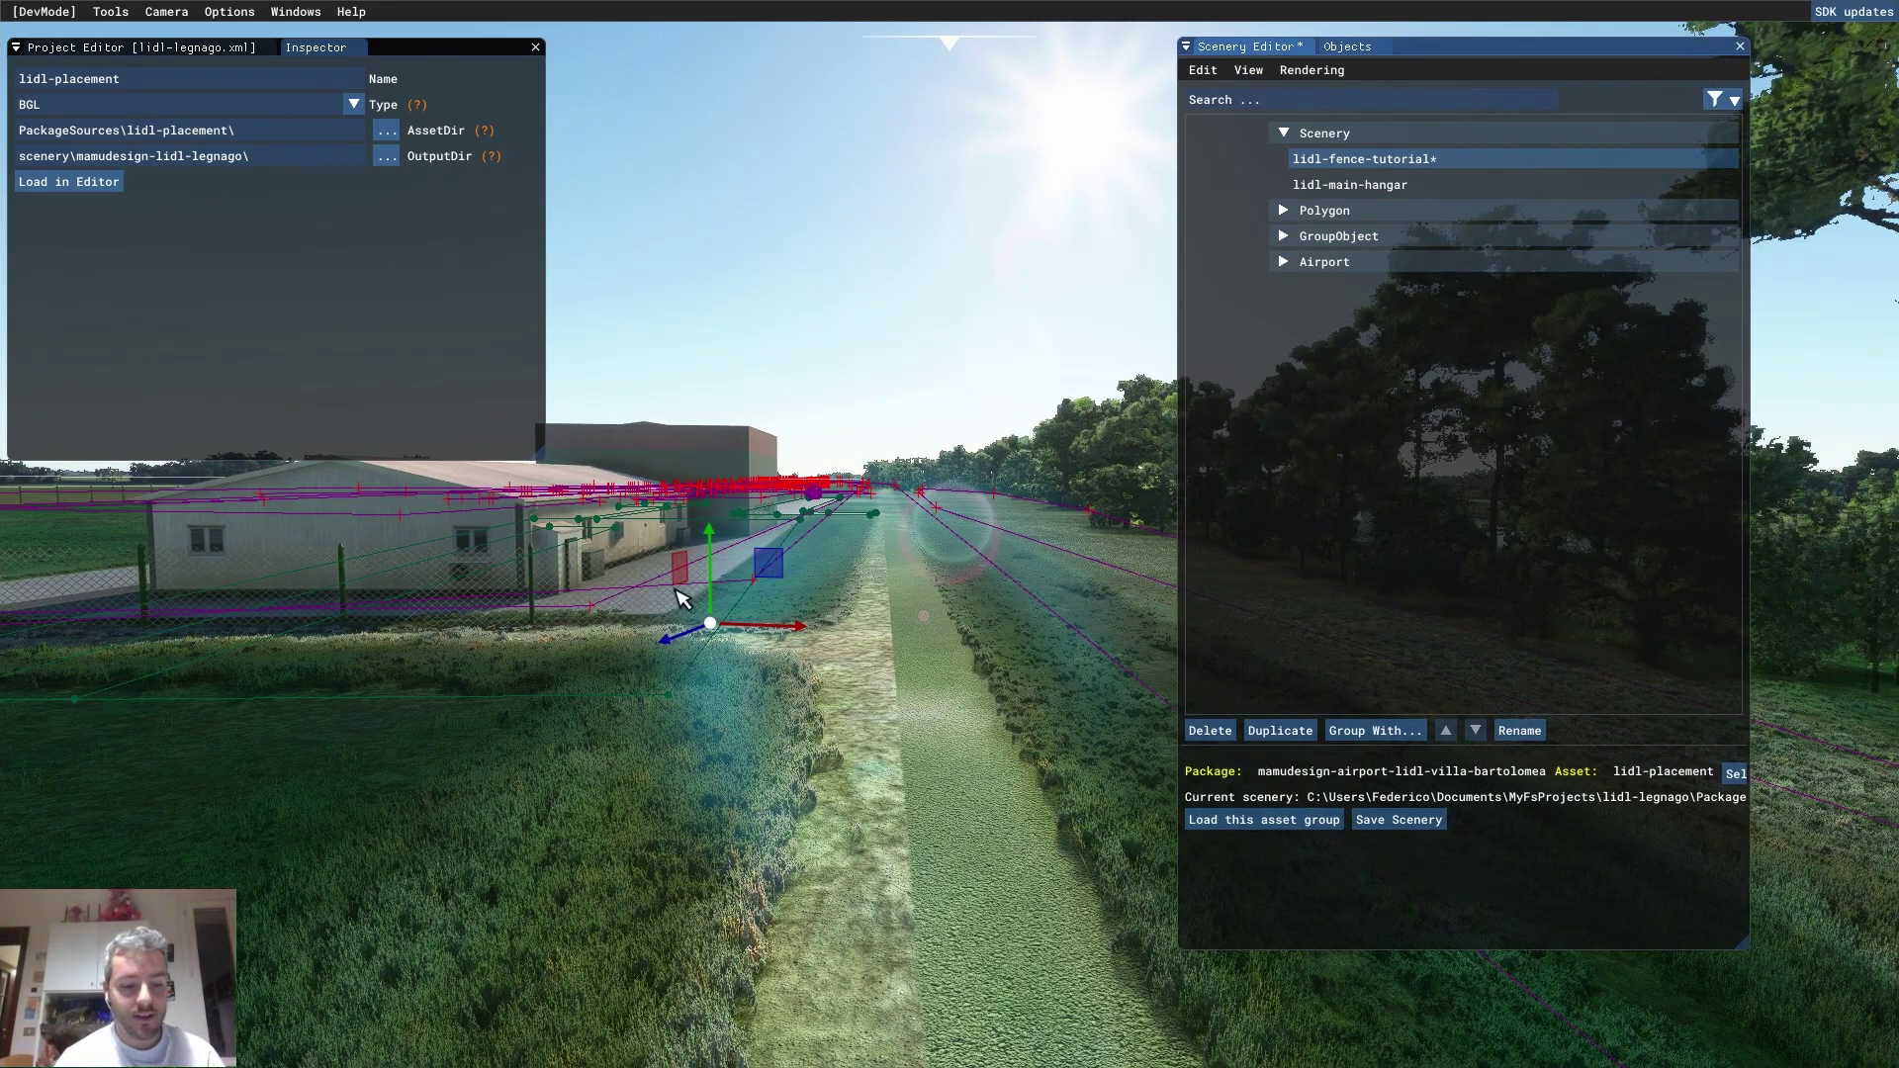
{"action": "key", "text": "a"}
{"action": "key", "text": "a"}
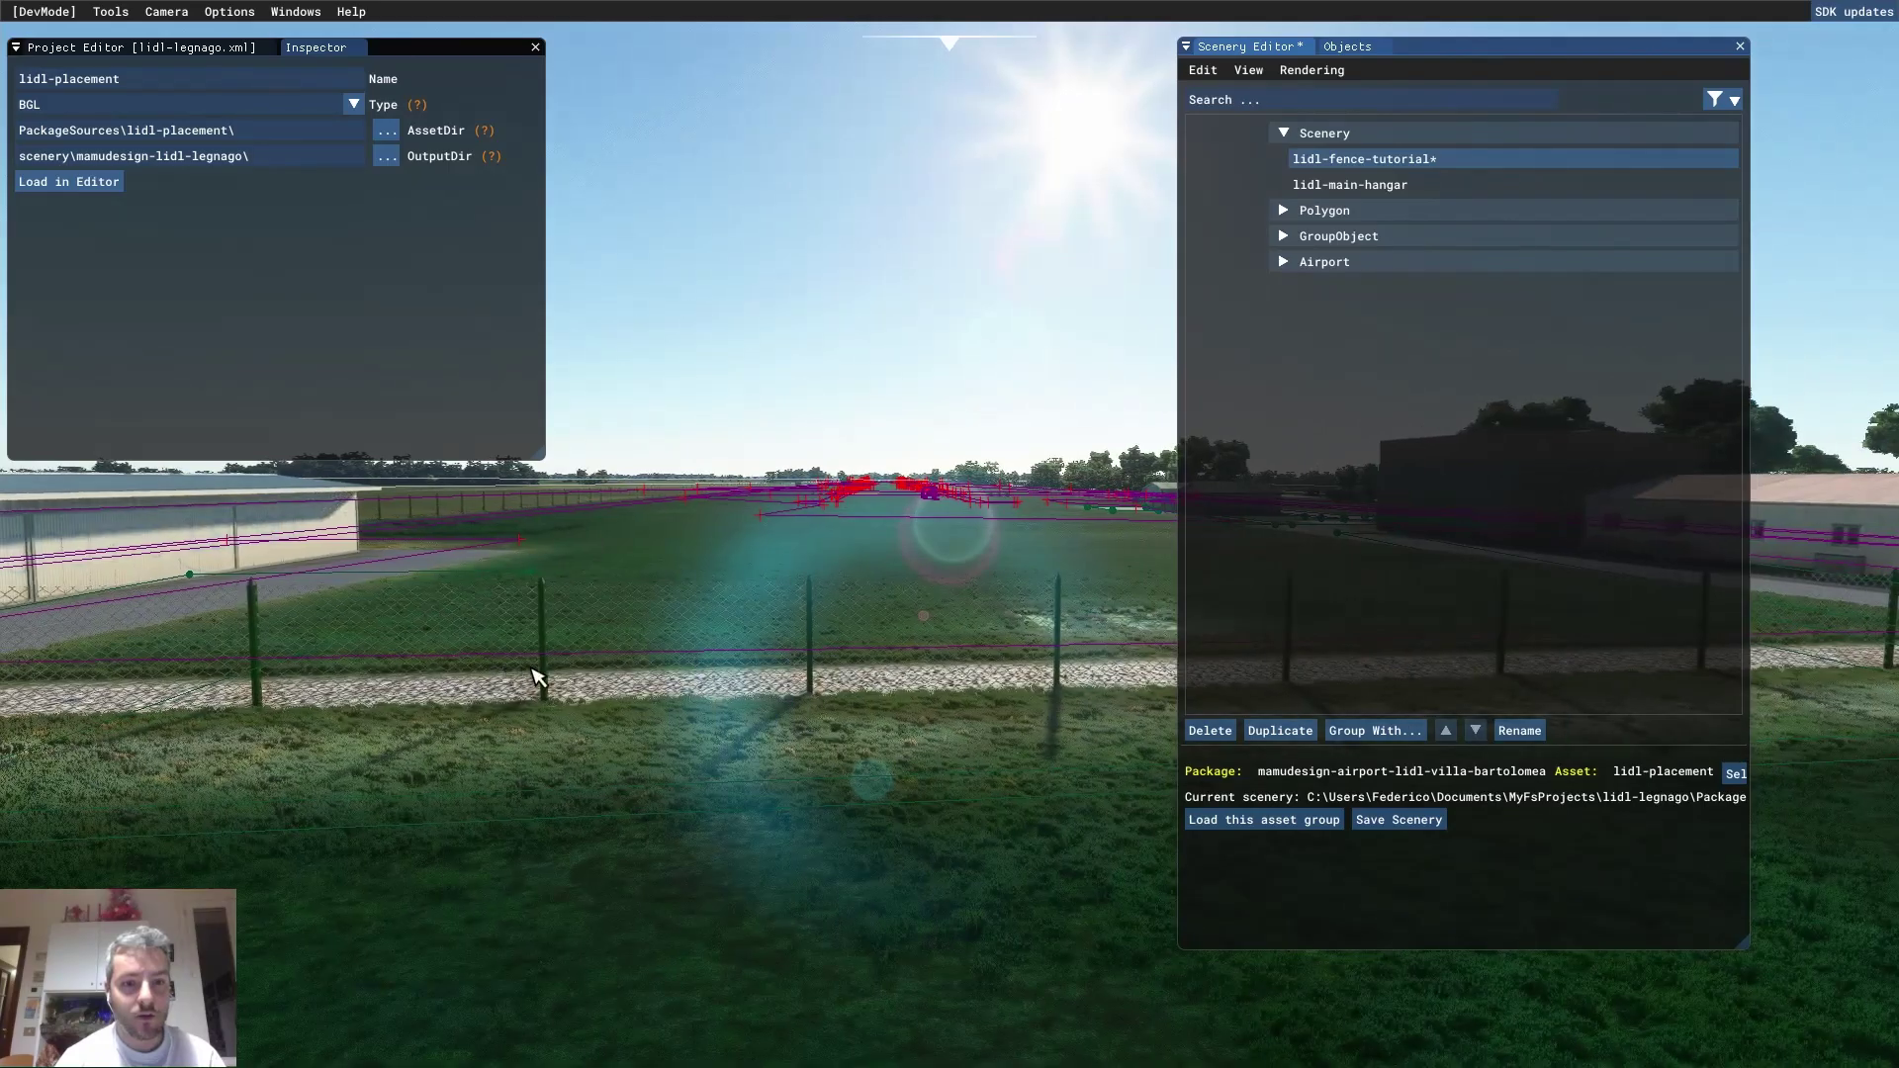
{"action": "key", "text": "a"}
{"action": "key", "text": "s"}
{"action": "key", "text": "r"}
{"action": "right_click_drag", "start_coordinate": [720, 687], "coordinate": [749, 828]}
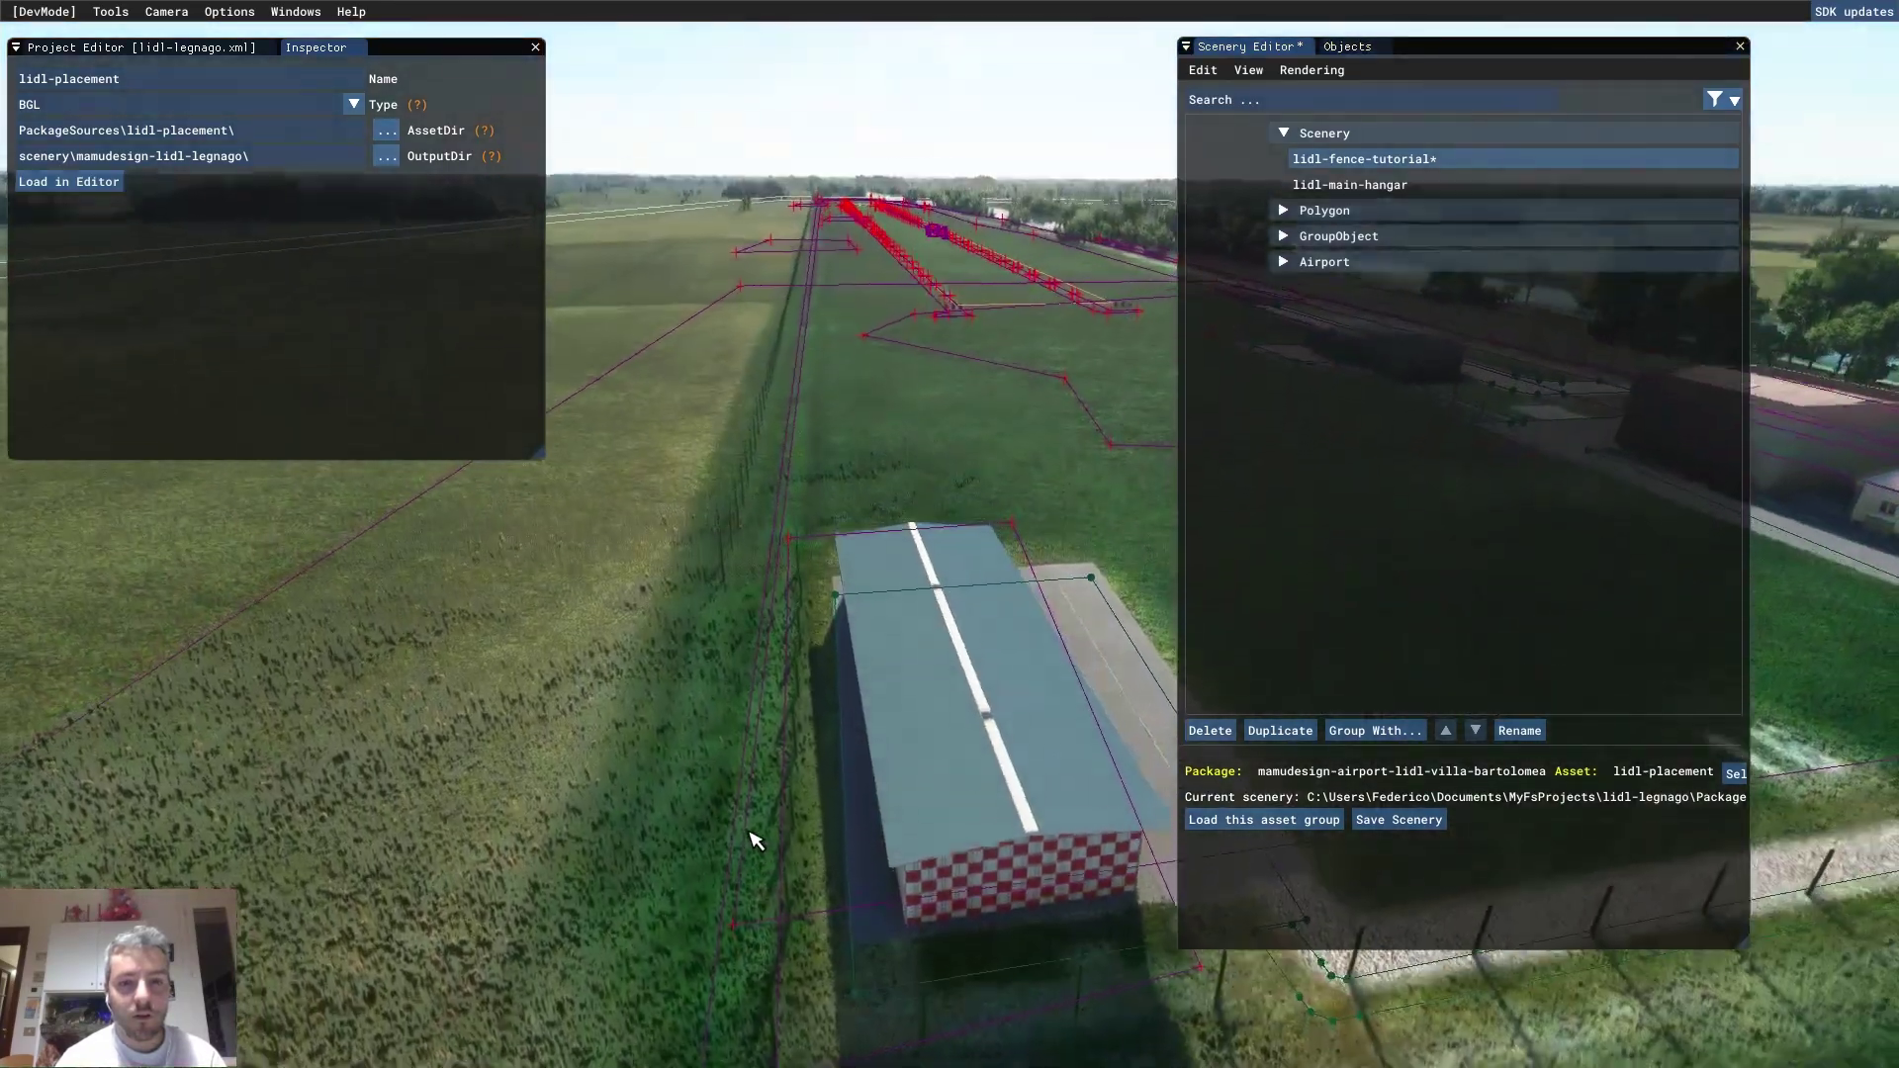
{"action": "key", "text": "w"}
{"action": "right_click_drag", "start_coordinate": [687, 186], "coordinate": [858, 703]}
{"action": "key", "text": "a"}
{"action": "key", "text": "w"}
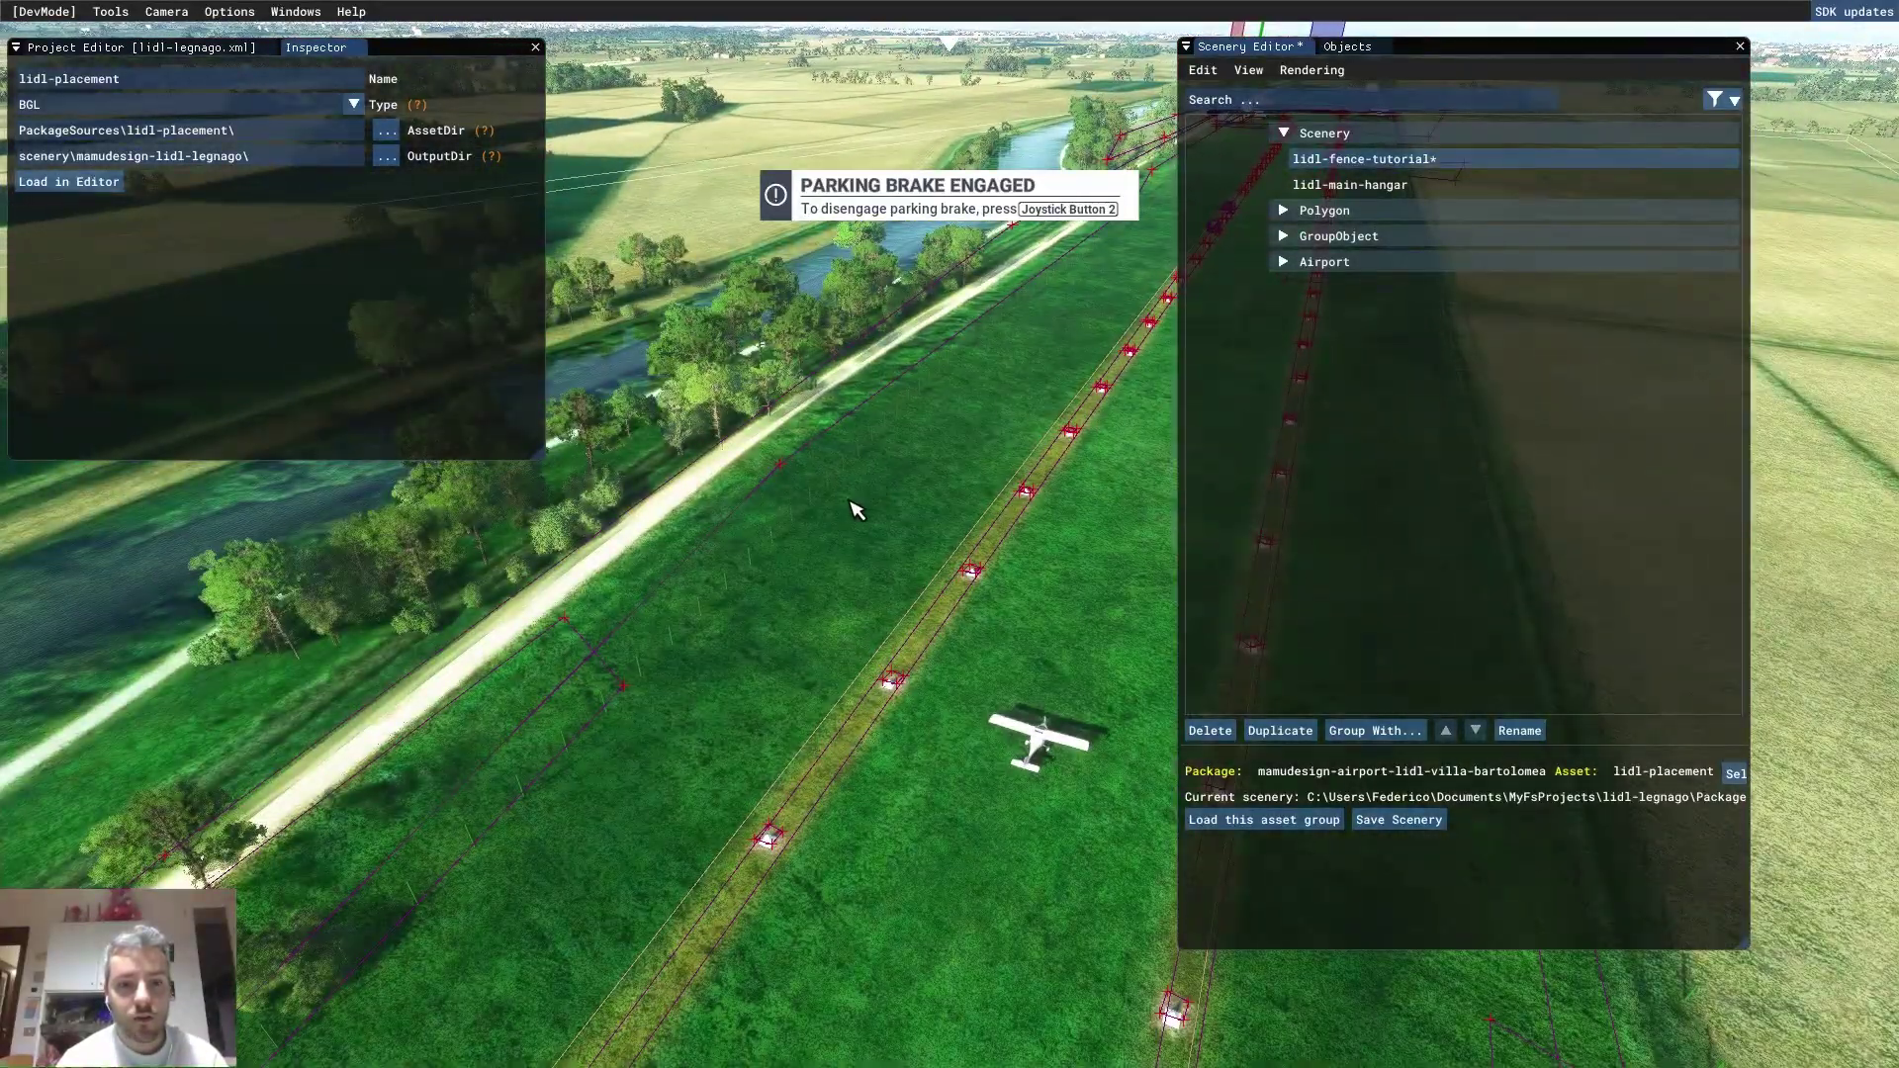
{"action": "key", "text": "w"}
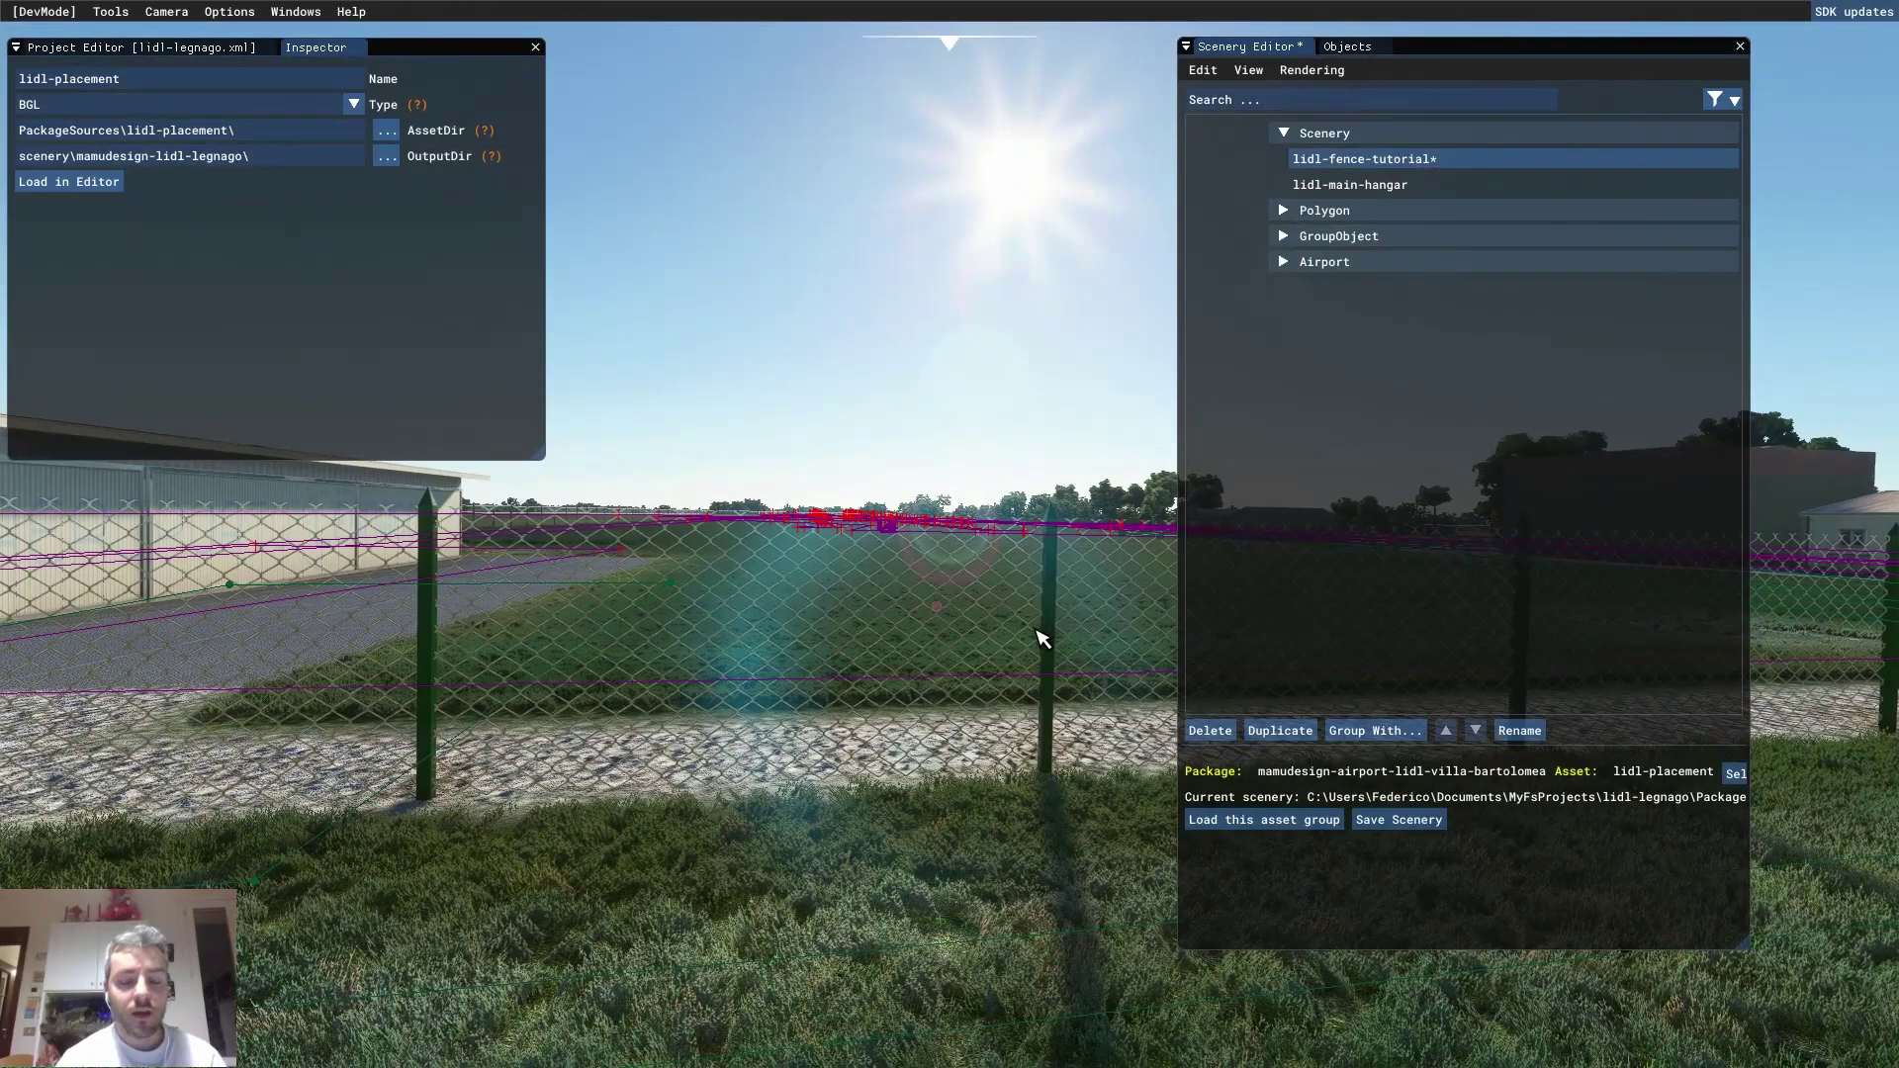